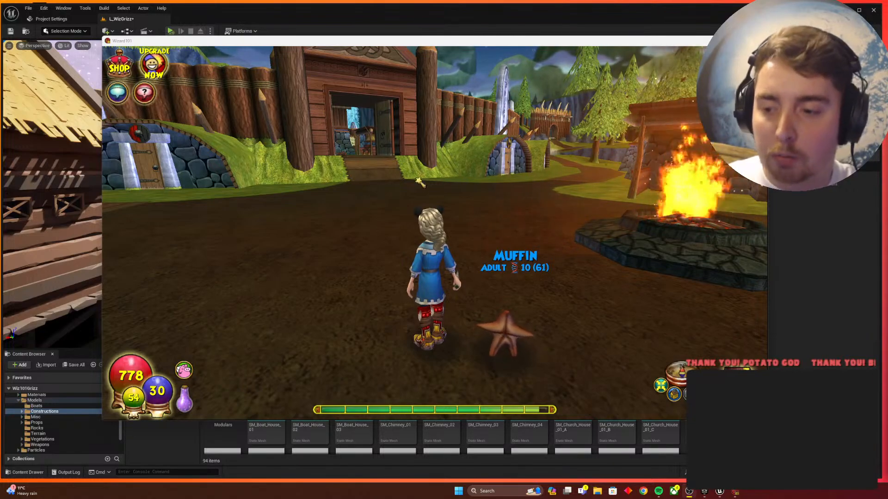
Step: Examine the village square in Wizard101, covering the timber gate, the stone mound doors and the campfire
left_click(491, 210)
key("a")
key("w")
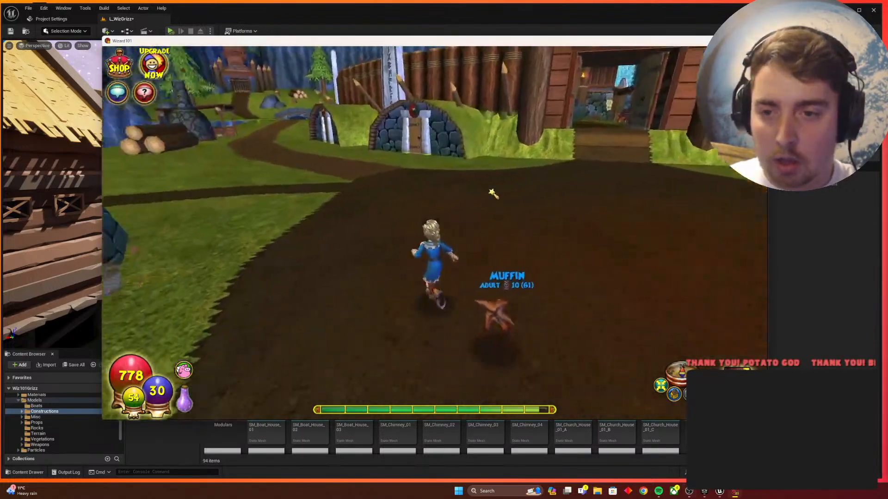
key("a")
key("d")
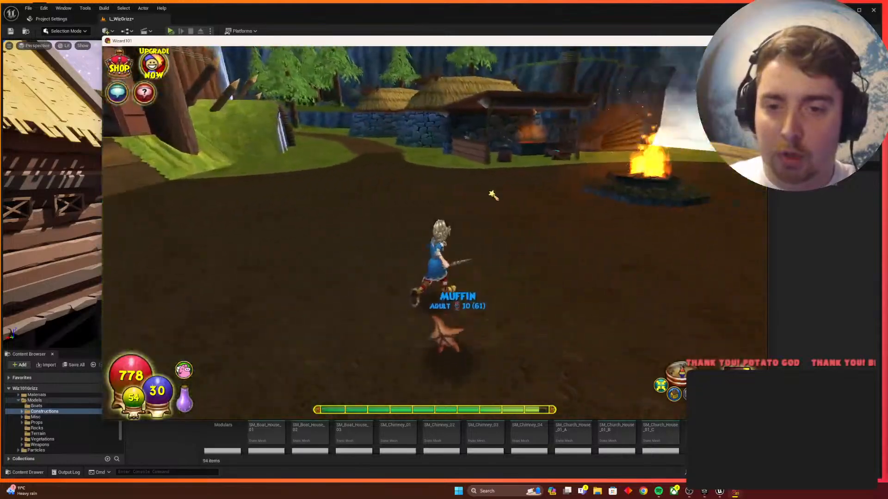
key("a")
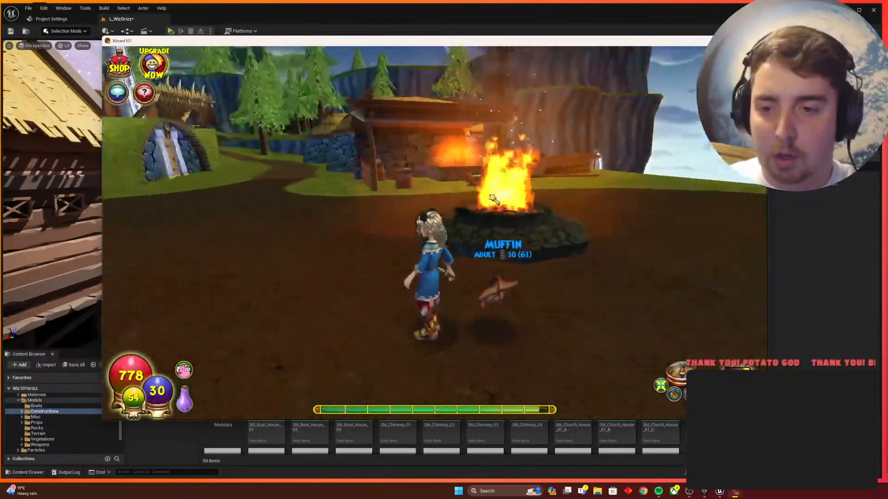
key("d")
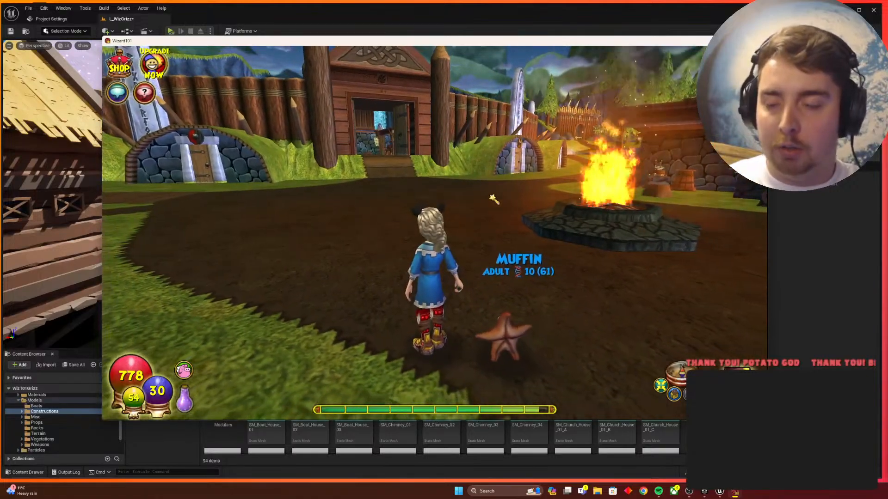
key("w")
key("a")
key("d")
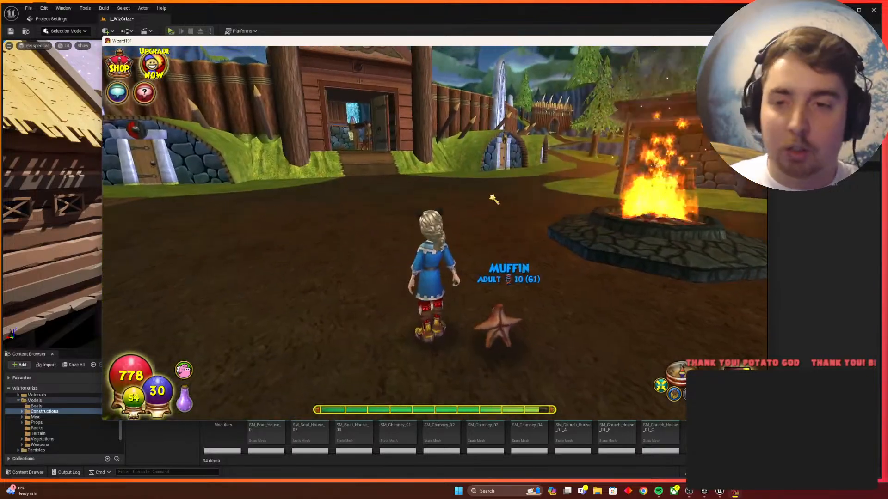
Step: Examine the log palisade and hillside around the Wizard101 gate from several positions in the square
key("a")
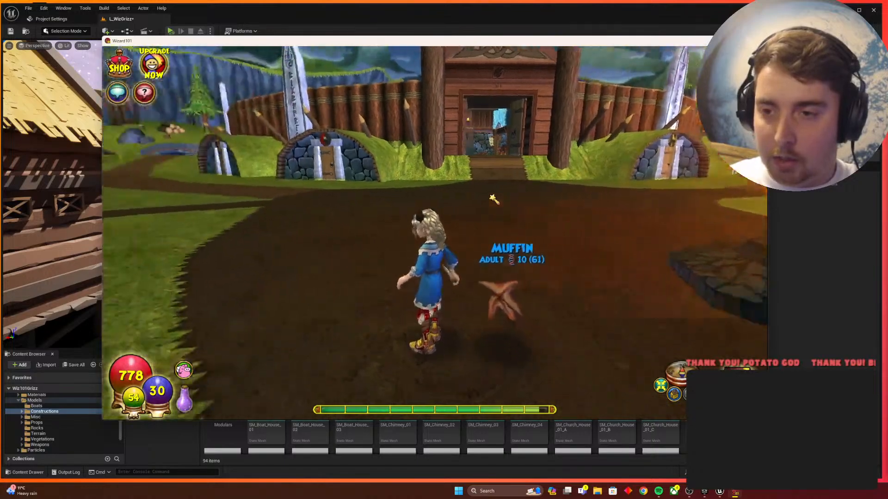
key("d")
key("d")
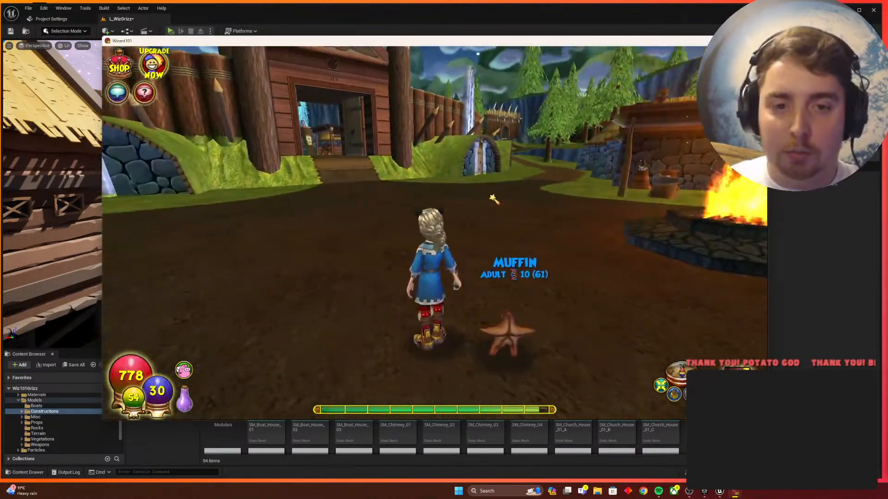
key("a")
key("s")
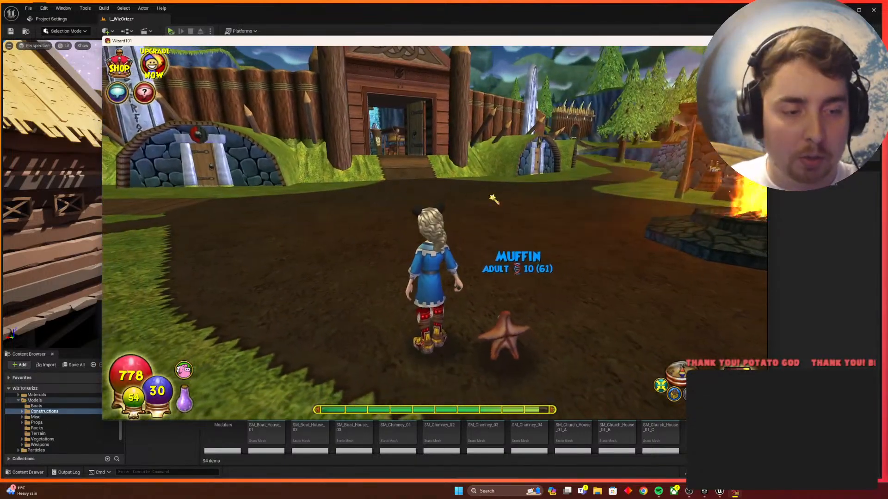
key("d")
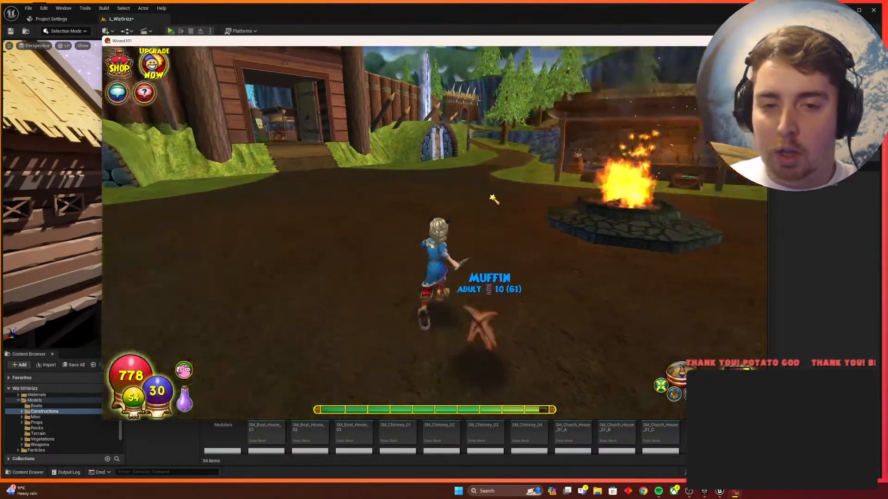
key("w")
key("a")
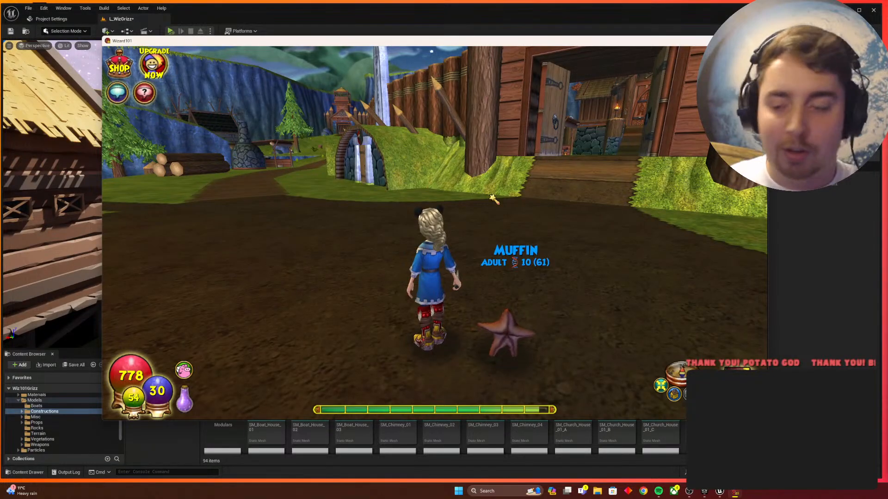
Step: Tour the Wizard101 square past the thatched stone hut and the rainbow portal, and return facing the gate
key("a")
key("w")
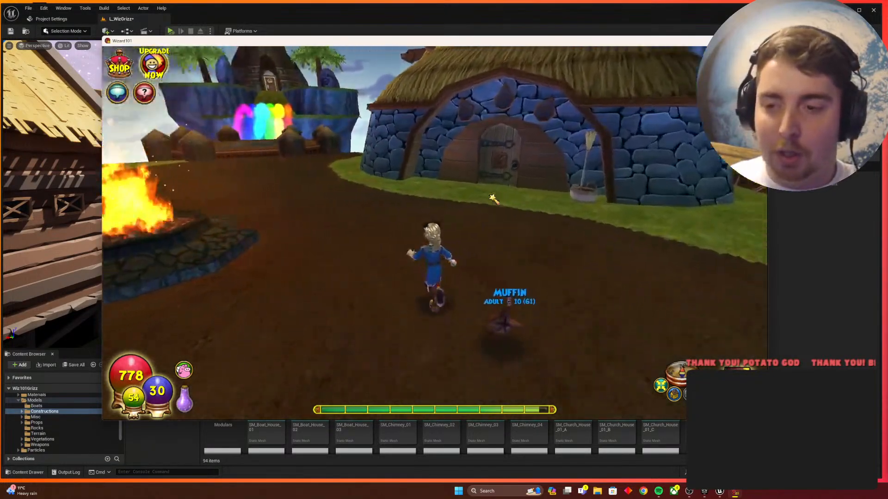
key("a")
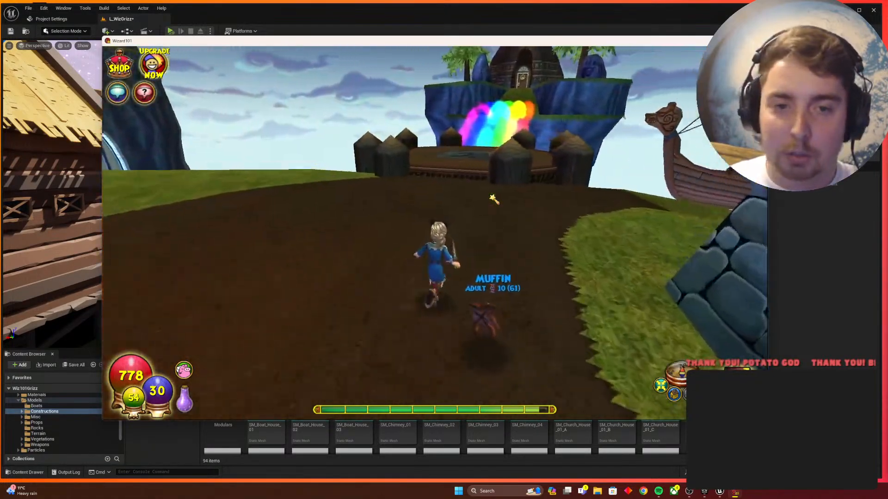
key("a")
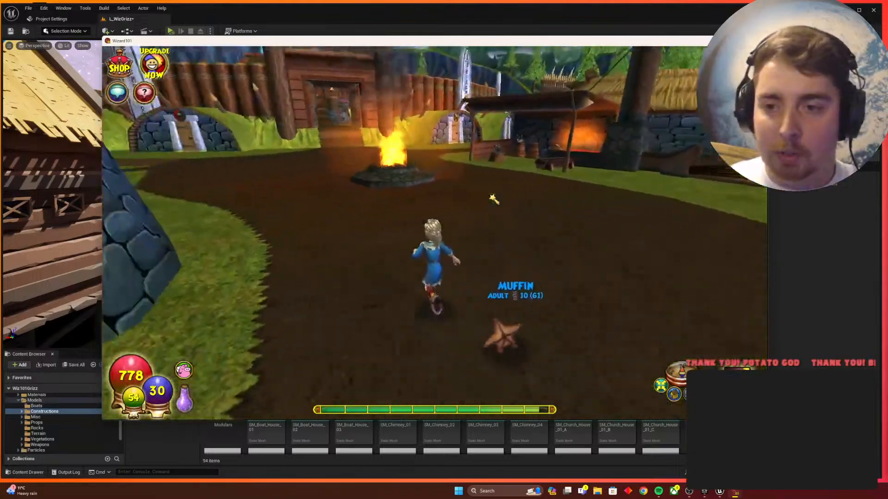
key("a")
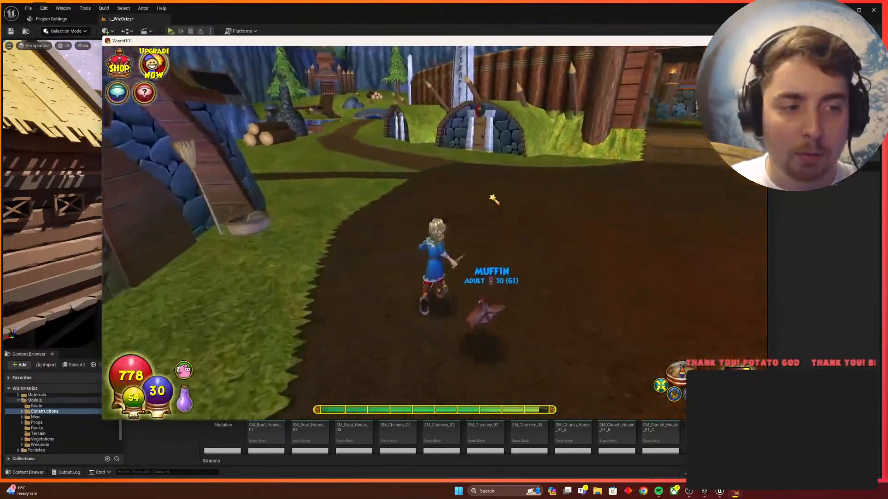
key("a")
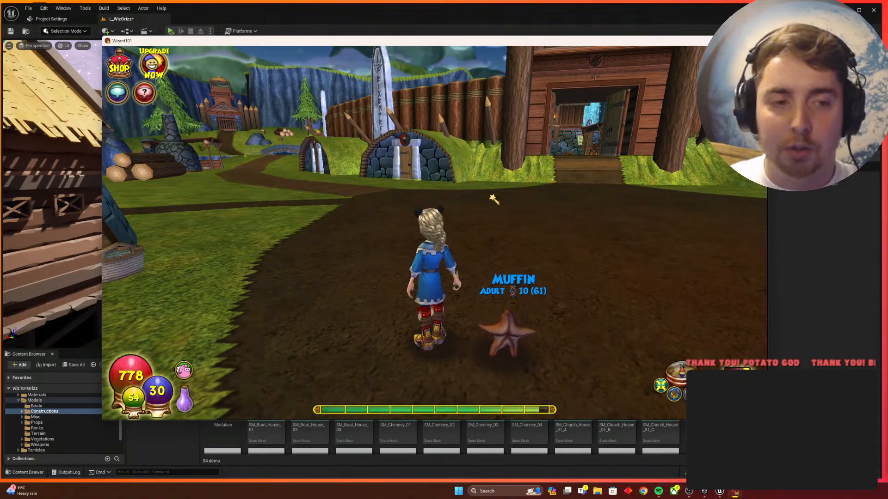
key("d")
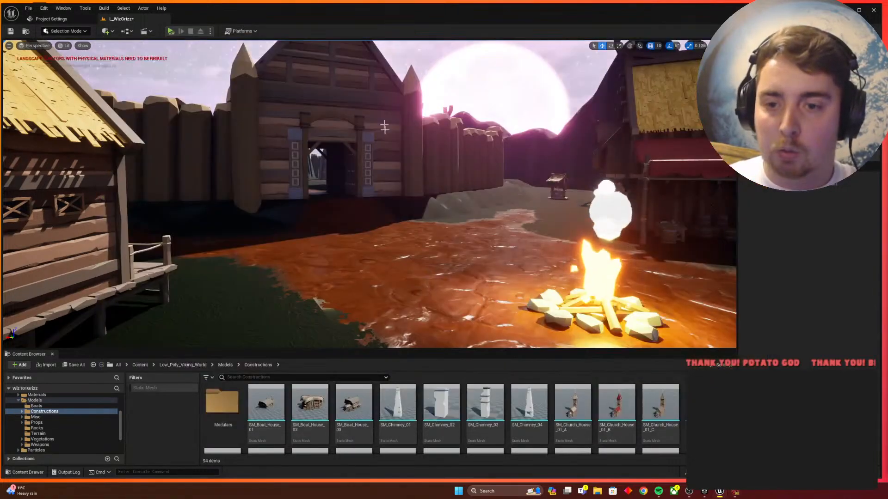
Step: Inspect the gatehouse, the log palisade and the buildings behind it in the Unreal level L_WizGrizz
key("w")
key("s")
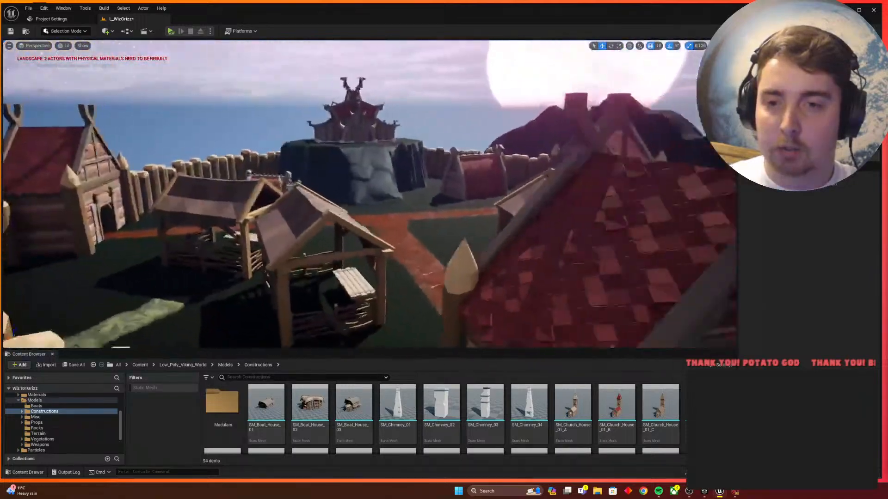
key("d")
key("s")
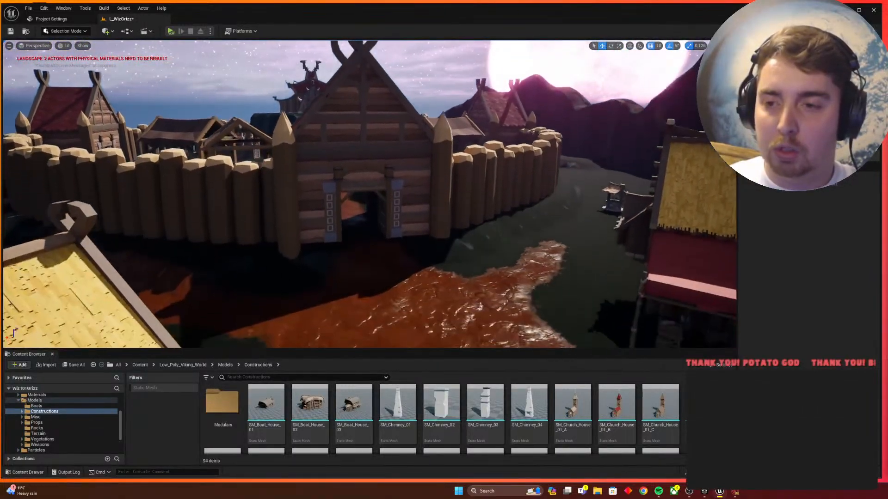
key("w")
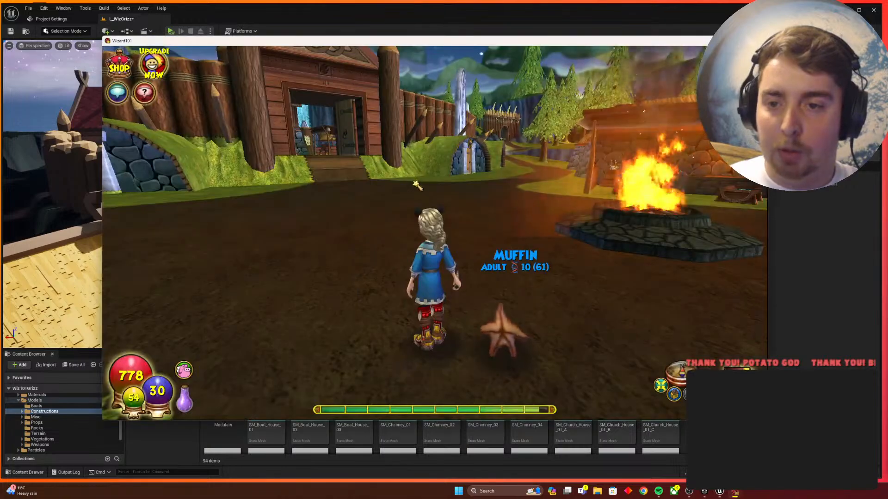
Step: Switch to Wizard101 and walk across the square into the village gate to examine its entrance
key("w")
key("d")
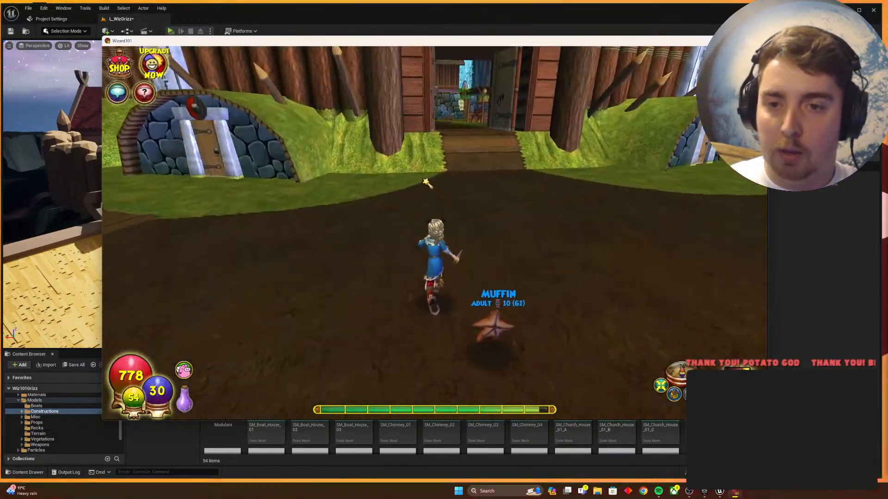
key("w")
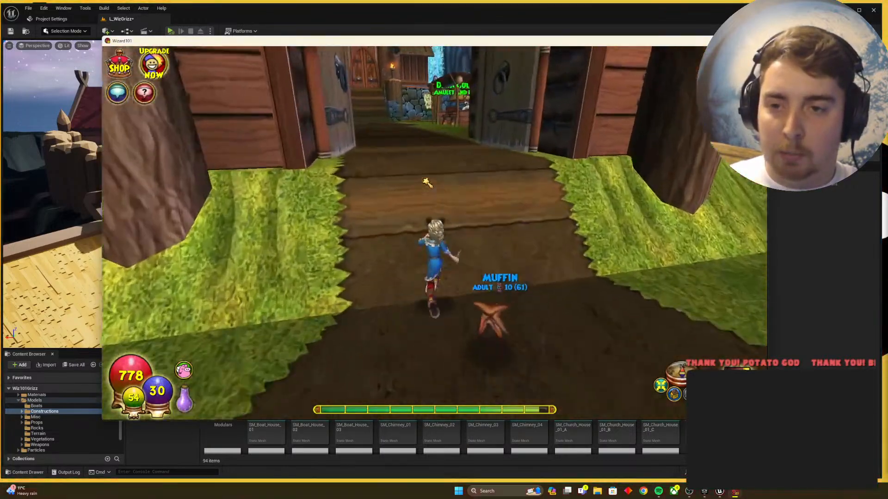
key("w")
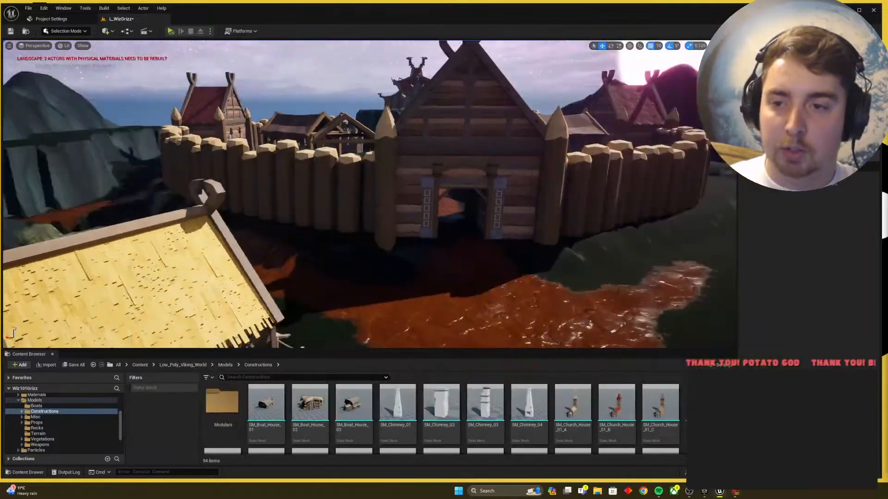
Step: View the gate, campfire and market stall in the Unreal level from a raised viewpoint over the square
key("w")
right_click_drag(370, 194, 466, 219)
key("s")
key("s")
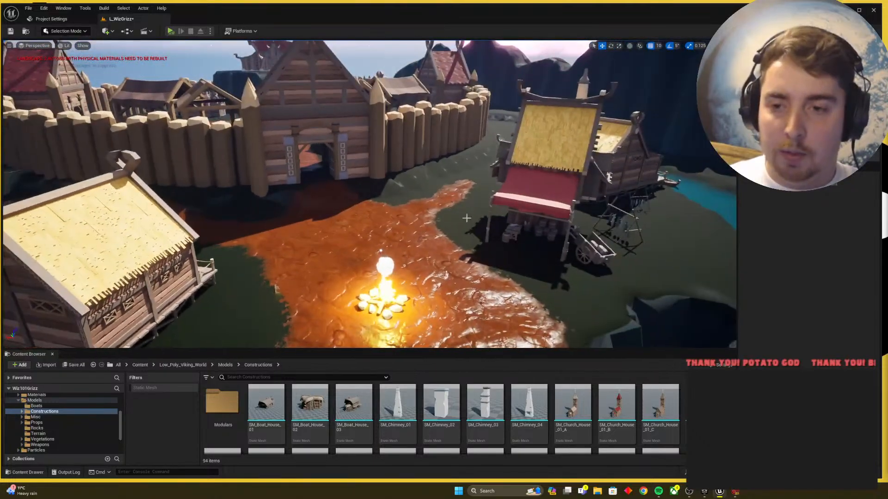
Step: Switch to Wizard101, leave through the gate and examine the plank path leading past the log pile
key("alt+Tab")
key("w")
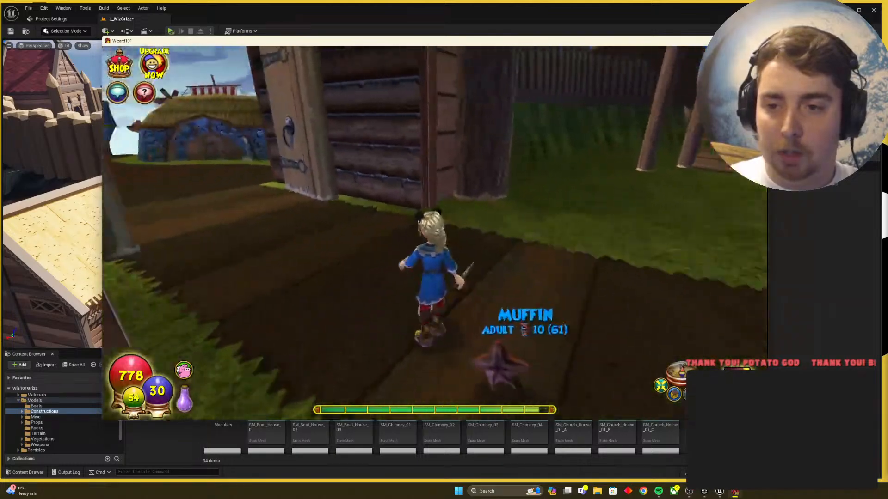
key("d")
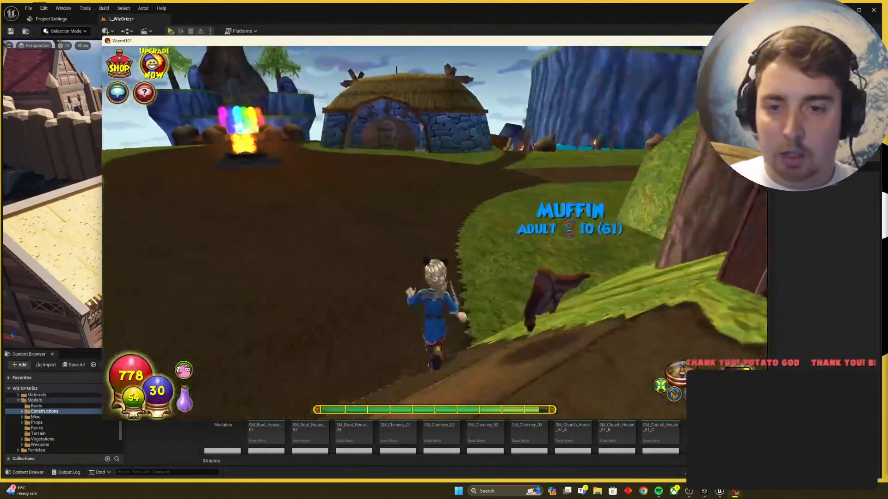
key("d")
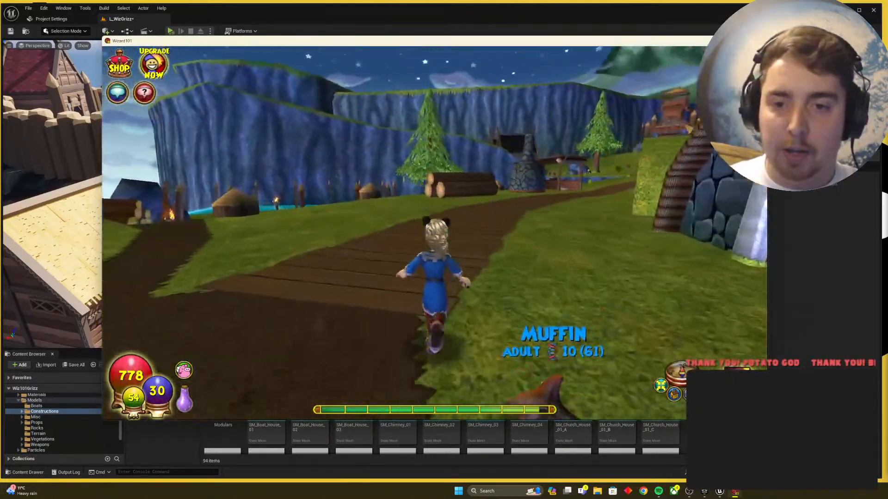
right_click_drag(446, 171, 462, 155)
key("w")
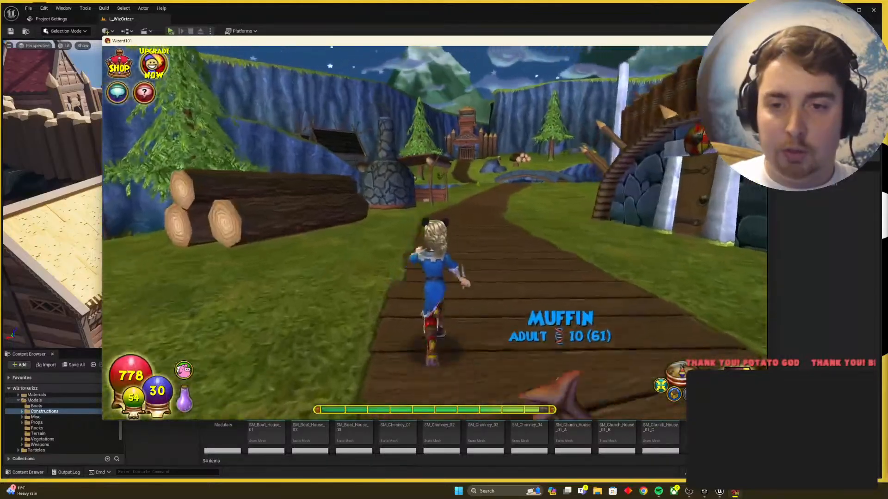
Step: Follow the Wizard101 path back past the mound doors and examine the layout around the campfire square
key("d")
key("d")
key("a")
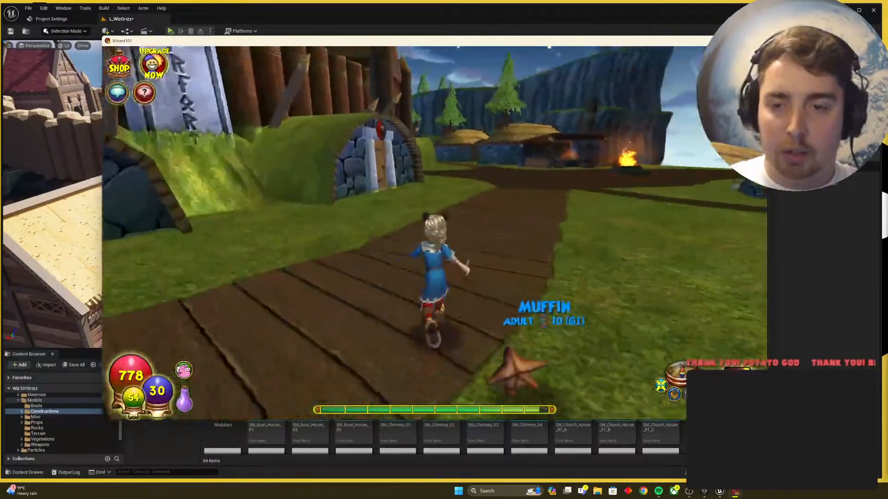
key("a")
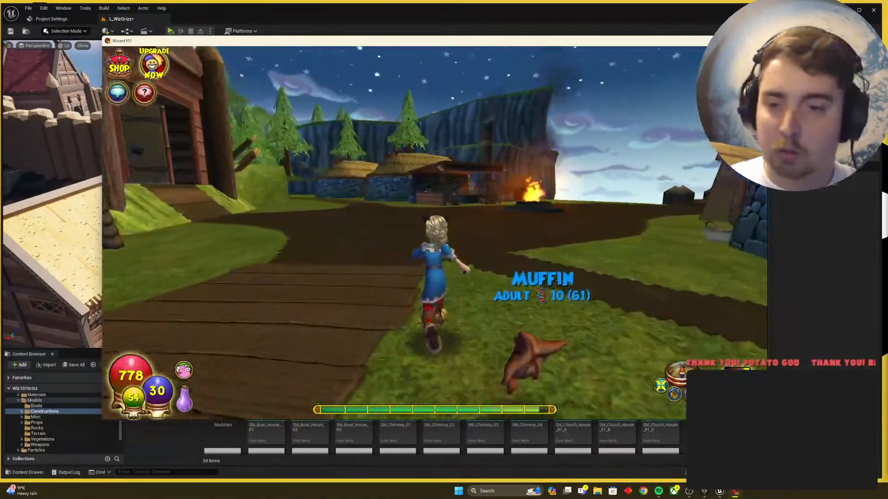
key("d")
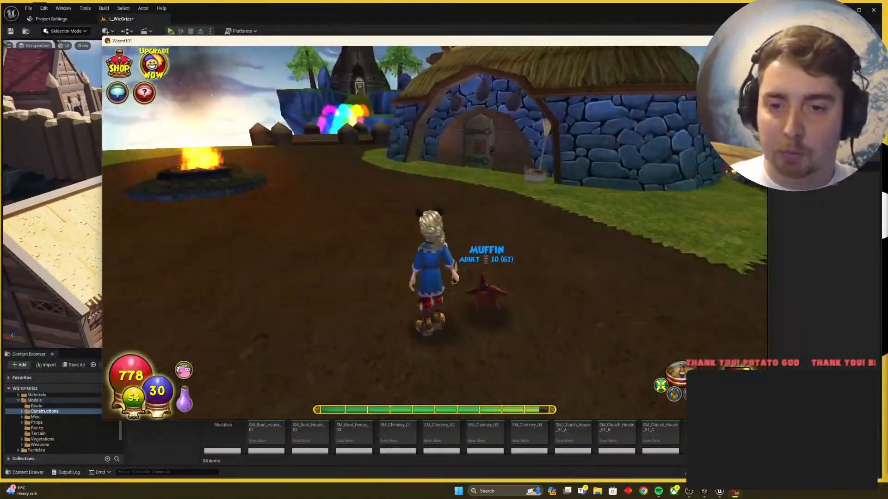
key("d")
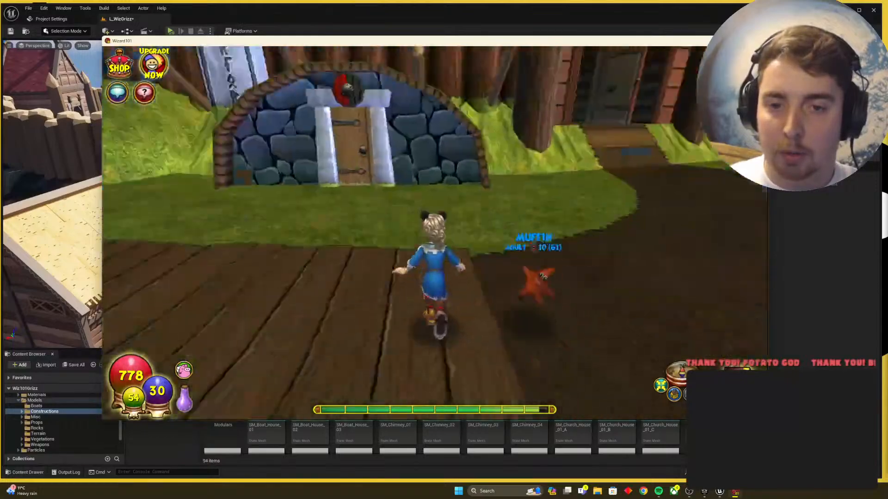
Step: Switch to the Unreal level and inspect the round dirt clearing beside the cliffs, the water and the waterfall
key("alt+Tab")
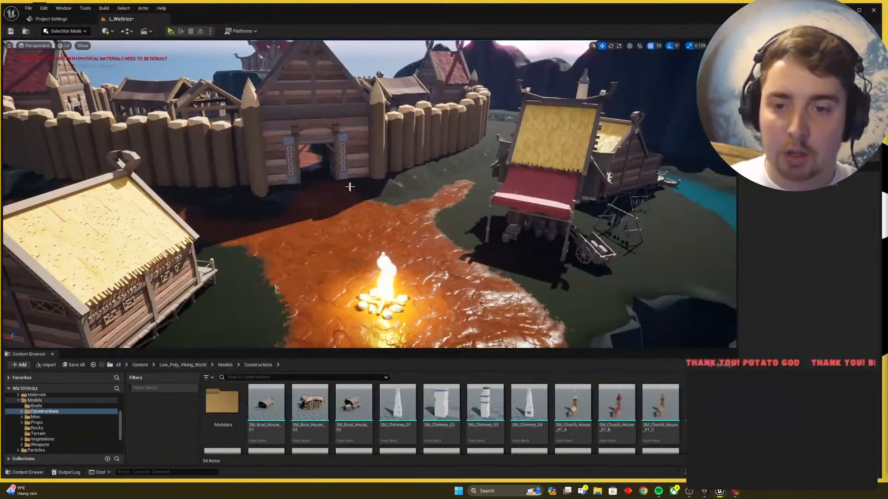
key("w")
right_click_drag(348, 187, 342, 241)
key("s")
key("w")
key("s")
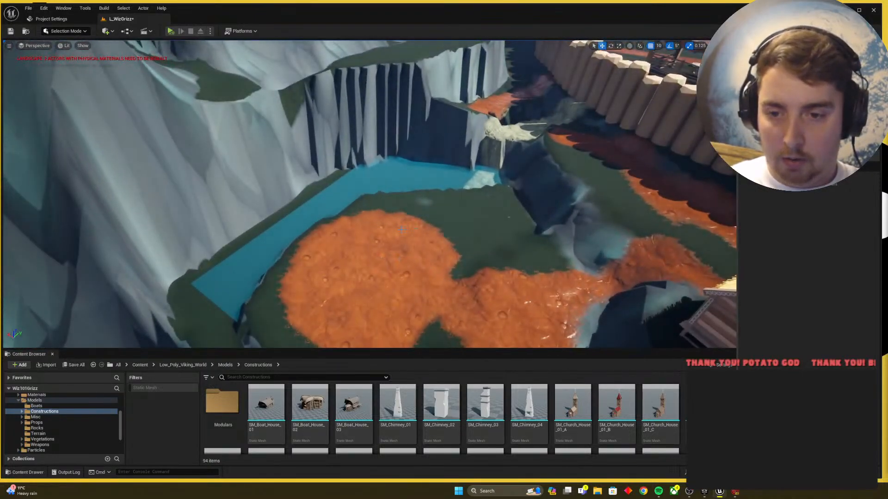
right_click_drag(401, 229, 490, 255)
key("w")
key("w")
Step: Switch to Wizard101 and walk from the campfire square to the round, post-ringed dirt arena to examine its layout
key("alt+Tab")
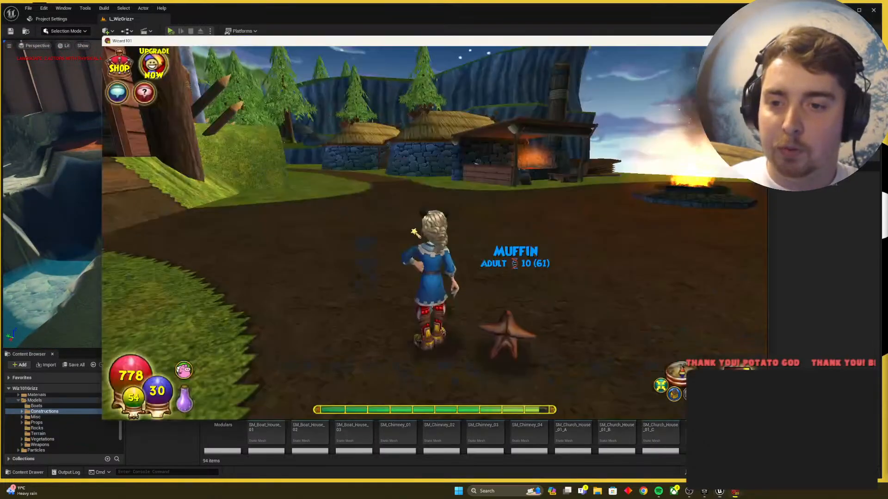
key("w")
right_click_drag(399, 228, 550, 229)
key("w")
right_click_drag(434, 229, 333, 231)
key("w")
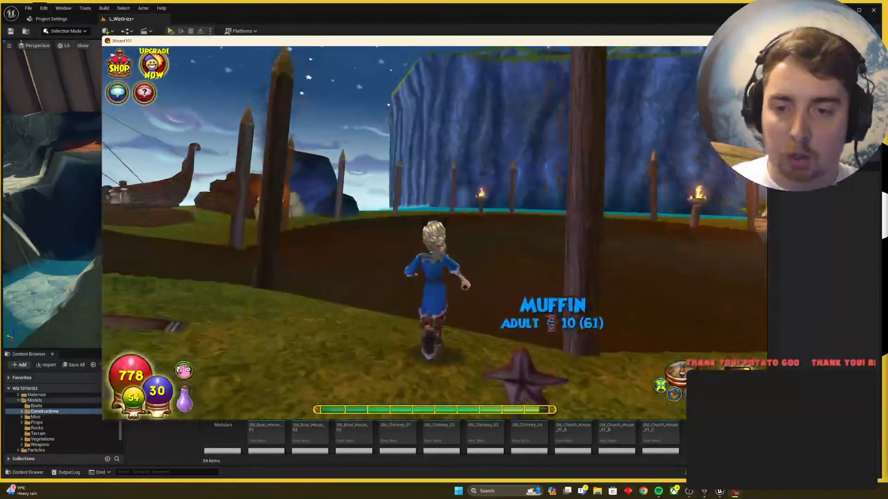
key("w")
right_click_drag(435, 231, 402, 248)
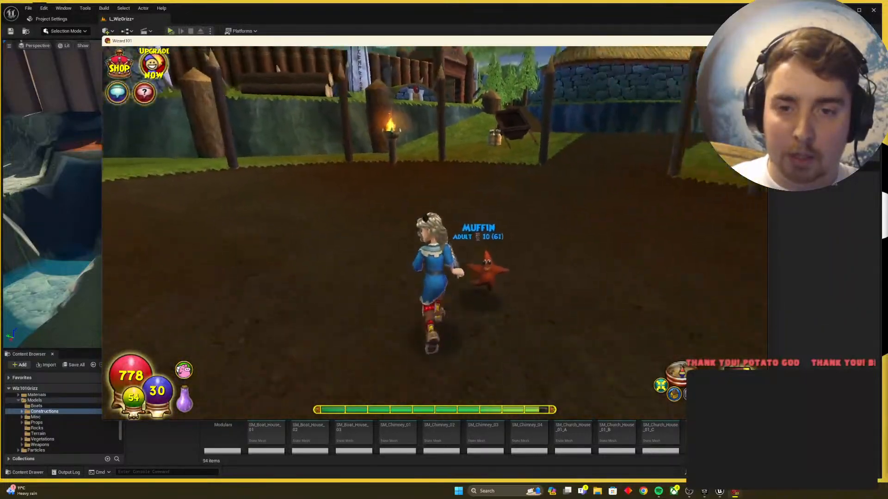
Step: Compare the Unreal clearing and plank dock with Wizard101's plank-floored area beside the stone house and pier
key("alt+Tab")
right_click_drag(397, 228, 471, 245)
key("w")
key("s")
mouse_move(473, 211)
right_mouse_down()
mouse_move(492, 212)
mouse_move(473, 210)
right_mouse_up()
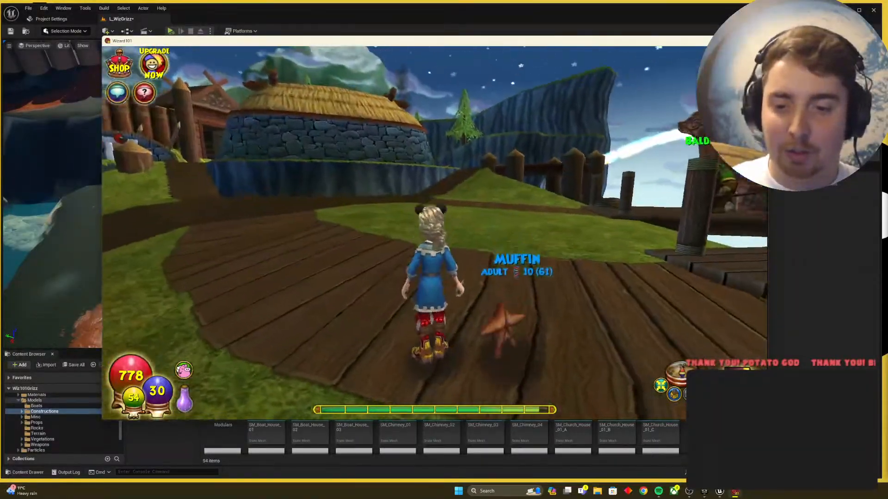
Step: Return to the Unreal level and move the Viking ship near the plank dock to about X 2430, Y 2720, Z -540
key("alt+Tab")
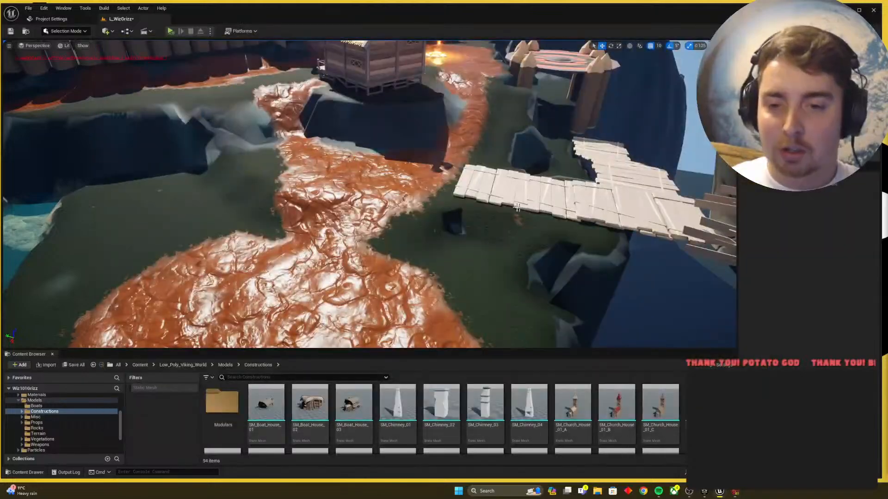
right_click_drag(509, 196, 550, 238)
right_click_drag(446, 139, 449, 84)
left_click(544, 165)
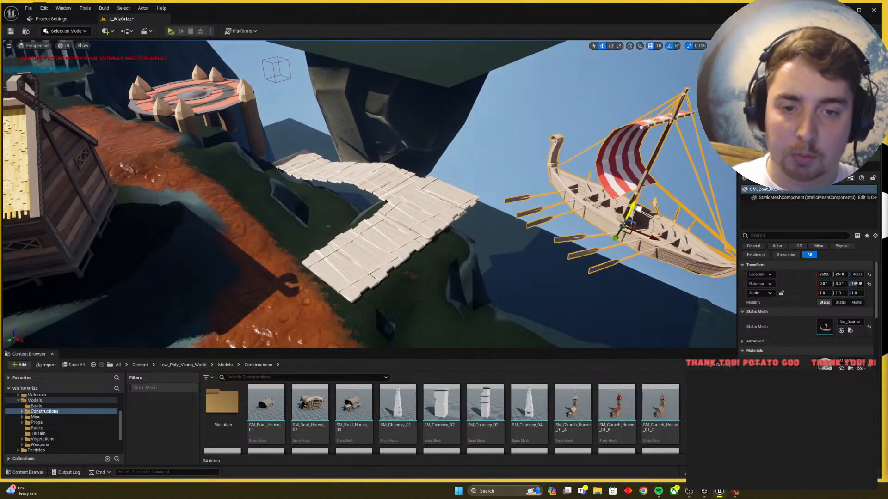
left_click_drag(630, 245, 605, 254)
key("g")
right_click_drag(604, 254, 437, 254)
Step: In landscape sculpting, smooth the terrain where the dirt path meets the round clearing, using a brush size of 300
left_click(65, 31)
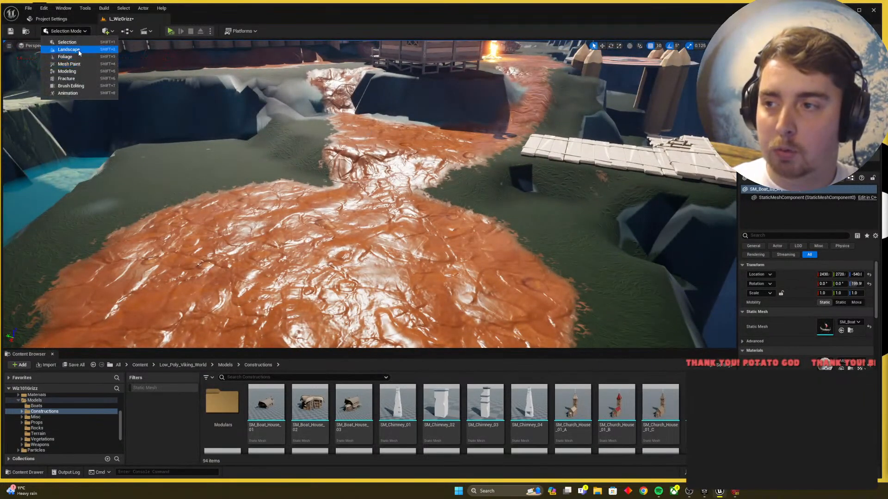
left_click(77, 53)
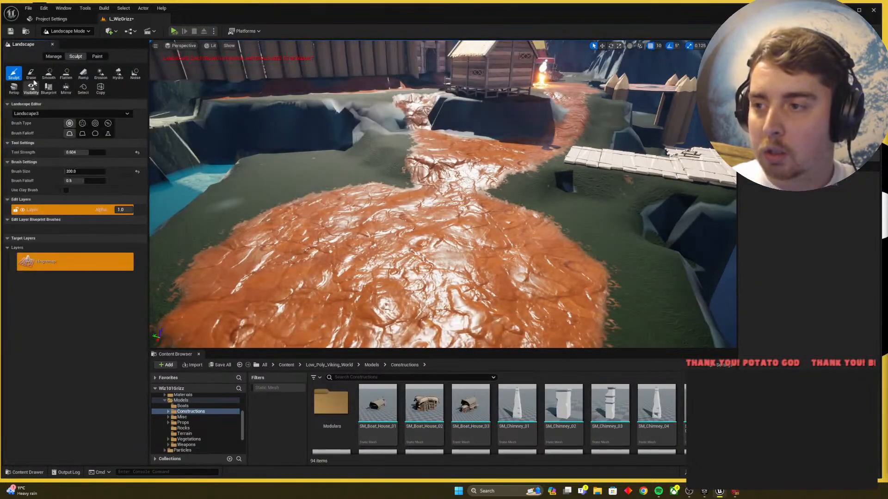
left_click(49, 73)
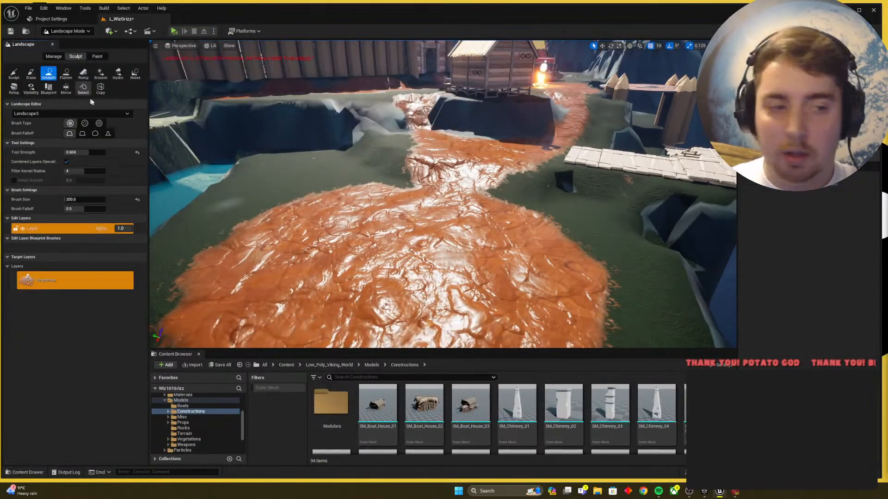
mouse_move(459, 162)
right_mouse_down()
mouse_move(458, 187)
mouse_move(485, 189)
right_mouse_up()
key("w")
left_click(71, 200)
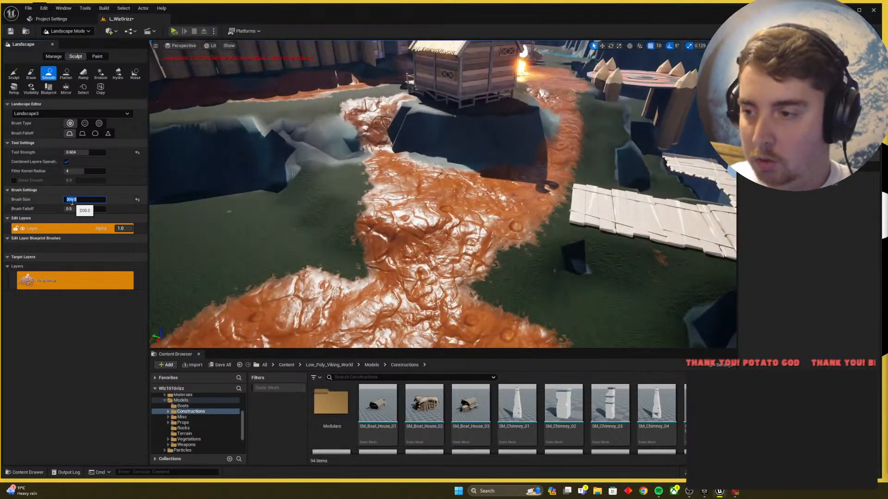
key("Return")
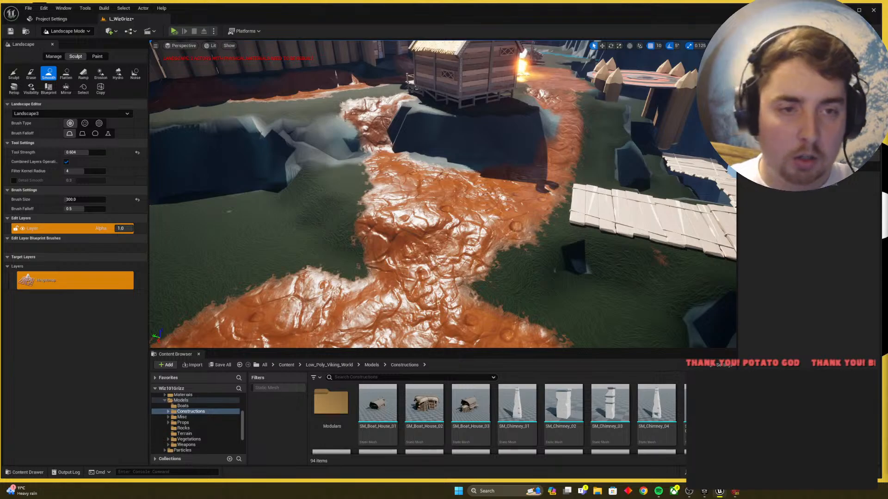
left_click(504, 219)
right_click_drag(501, 218, 499, 236)
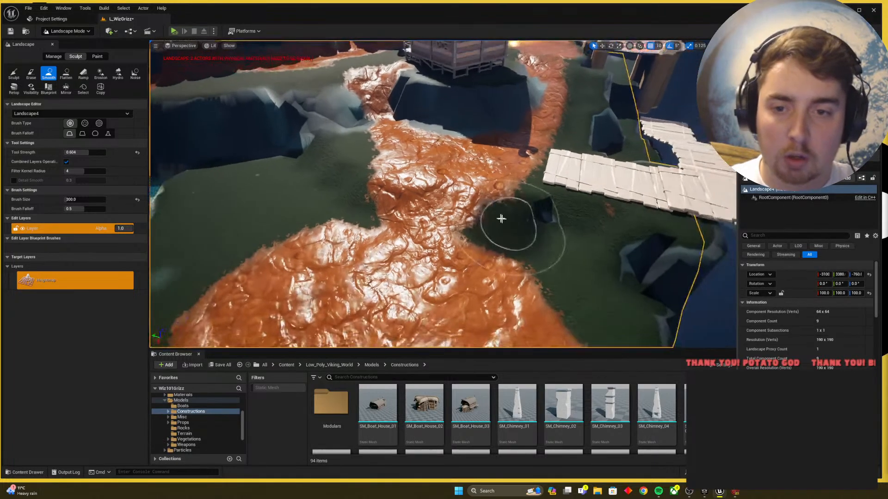
mouse_move(501, 218)
left_mouse_down()
mouse_move(465, 220)
mouse_move(399, 198)
mouse_move(497, 191)
mouse_move(478, 203)
left_mouse_up()
mouse_move(478, 203)
right_mouse_down()
mouse_move(479, 185)
mouse_move(478, 204)
mouse_move(506, 218)
right_mouse_up()
left_click_drag(481, 212, 462, 185)
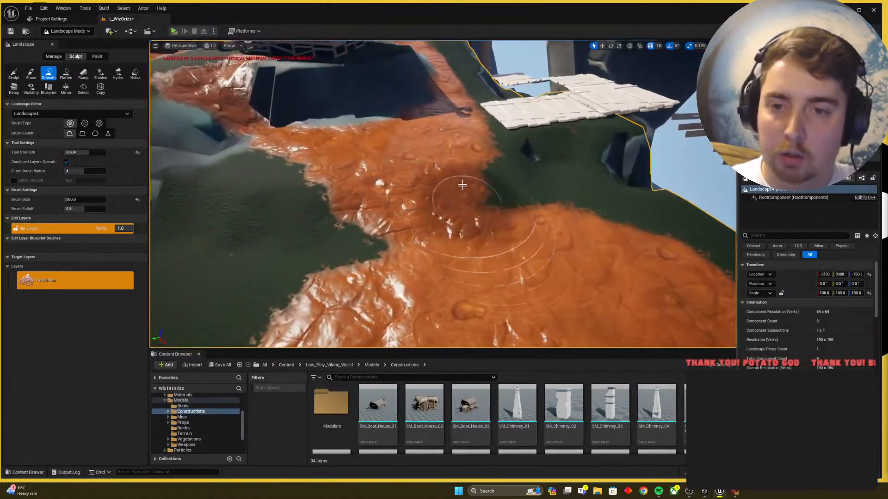
Step: Flatten the ground between the dirt path, the round clearing and the plank dock
left_click(66, 73)
mouse_move(459, 134)
left_mouse_down()
mouse_move(349, 154)
mouse_move(464, 149)
mouse_move(435, 157)
mouse_move(296, 185)
mouse_move(279, 176)
mouse_move(457, 155)
left_mouse_up()
mouse_move(458, 155)
right_mouse_down()
mouse_move(434, 176)
mouse_move(462, 185)
right_mouse_up()
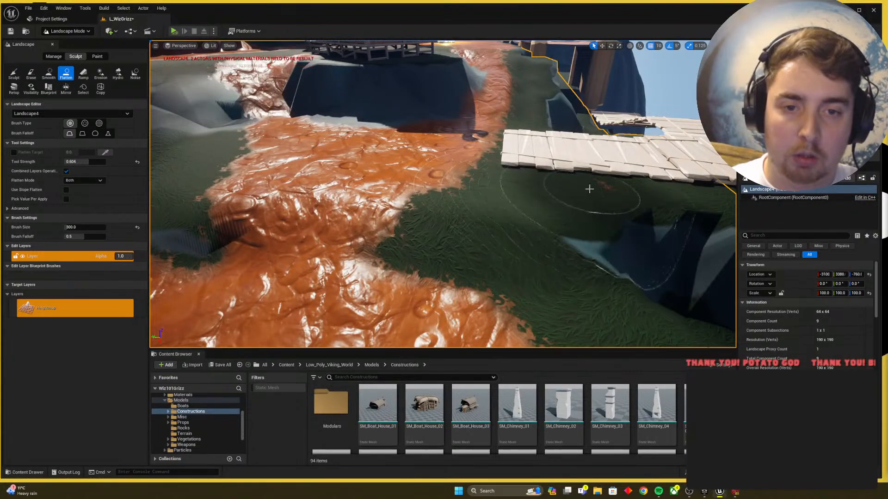
Step: Smooth the grassy bank from the dirt path along the clearing's seaward edge, and check it against the Wizard101 arena
right_click_drag(589, 189, 568, 183)
left_click(49, 73)
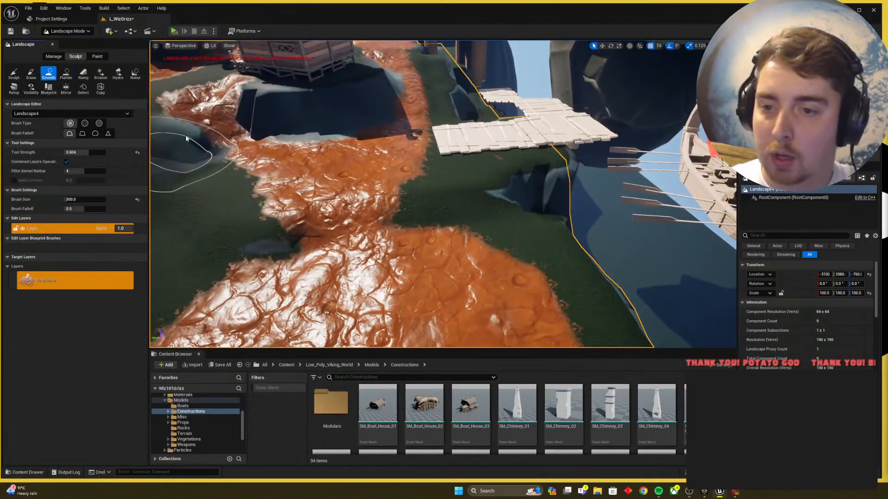
mouse_move(412, 217)
left_mouse_down()
mouse_move(428, 200)
mouse_move(492, 211)
mouse_move(485, 206)
mouse_move(442, 214)
mouse_move(575, 340)
left_mouse_up()
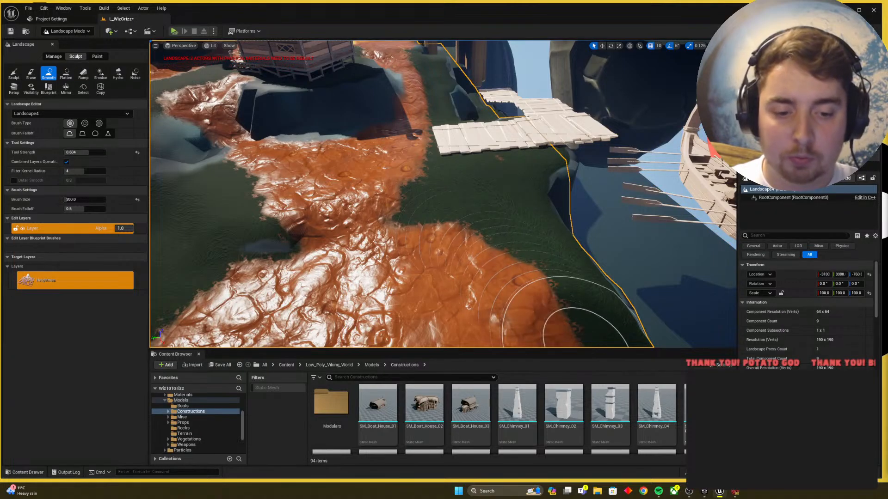
left_click(735, 492)
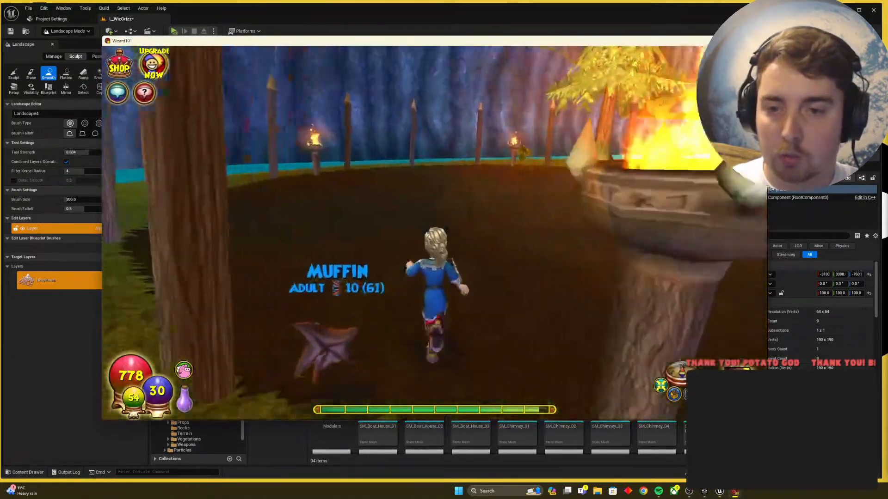
key("alt+Tab")
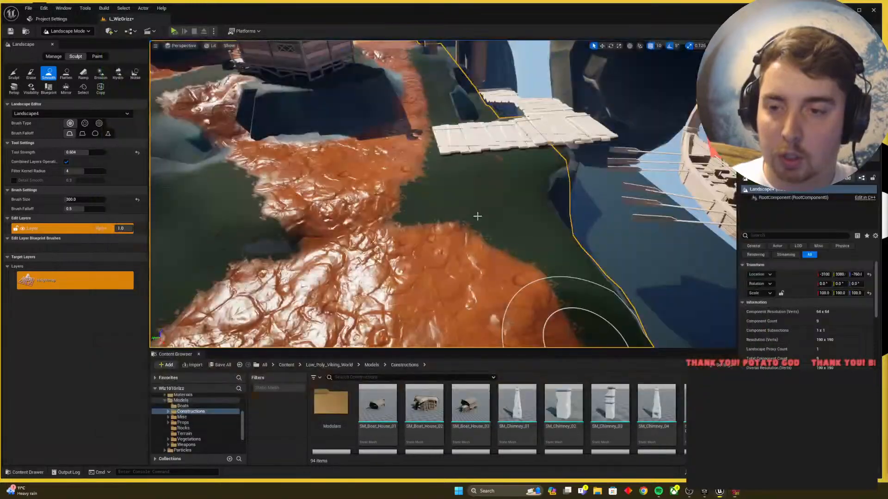
Step: Flatten the narrow stretch of dirt path leading into the round clearing and the grass beside it
mouse_move(478, 216)
right_mouse_down()
mouse_move(435, 214)
mouse_move(453, 214)
right_mouse_up()
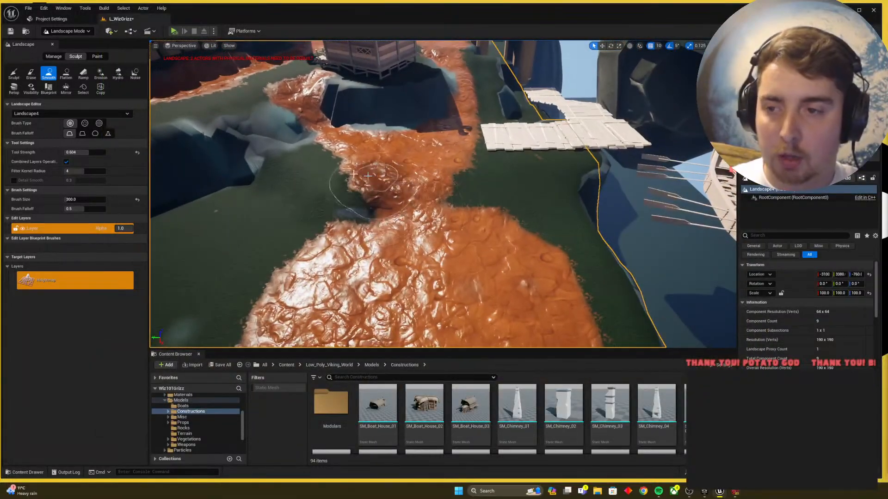
left_click(66, 73)
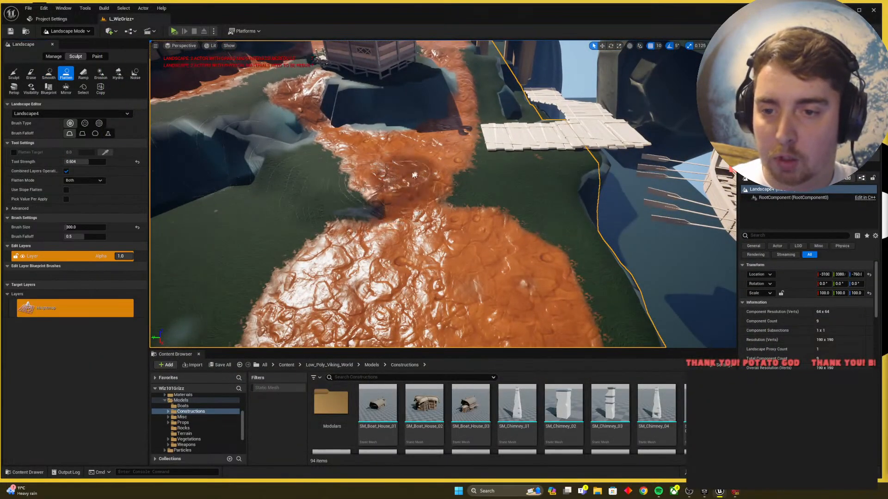
left_click_drag(414, 174, 452, 163)
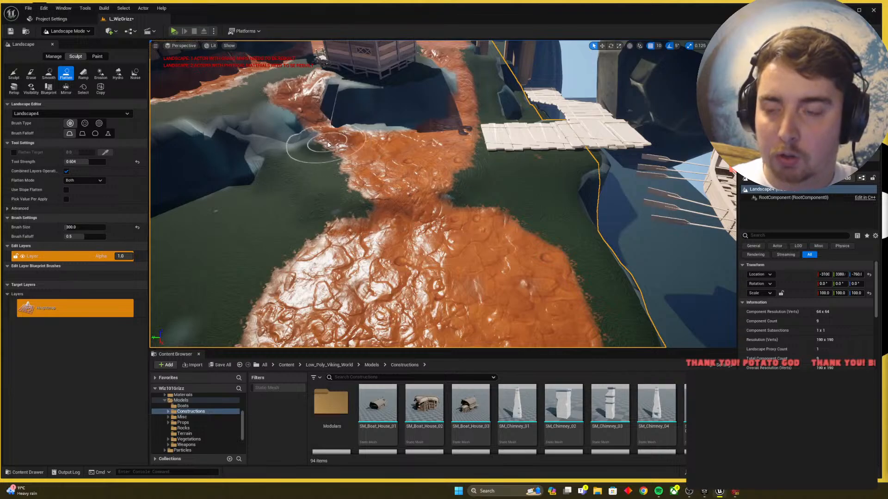
Step: Pick the Smooth tool, inspect the slope between clearing and dock, and compare it with Wizard101's view towards the ship
left_click(48, 73)
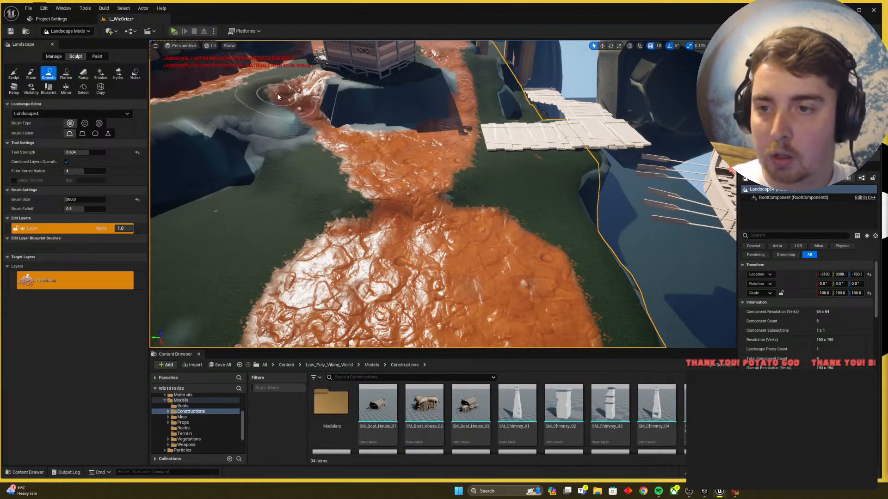
mouse_move(278, 97)
right_mouse_down()
mouse_move(231, 79)
mouse_move(275, 99)
mouse_move(292, 86)
right_mouse_up()
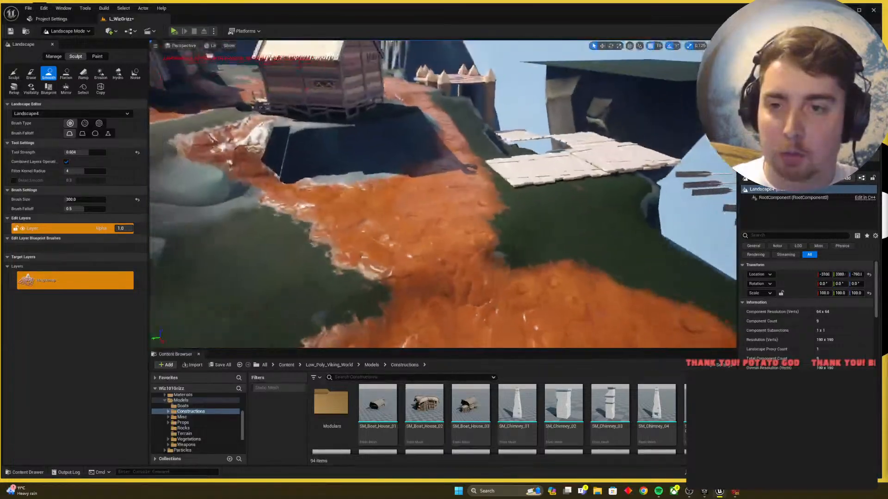
right_click_drag(517, 172, 606, 197)
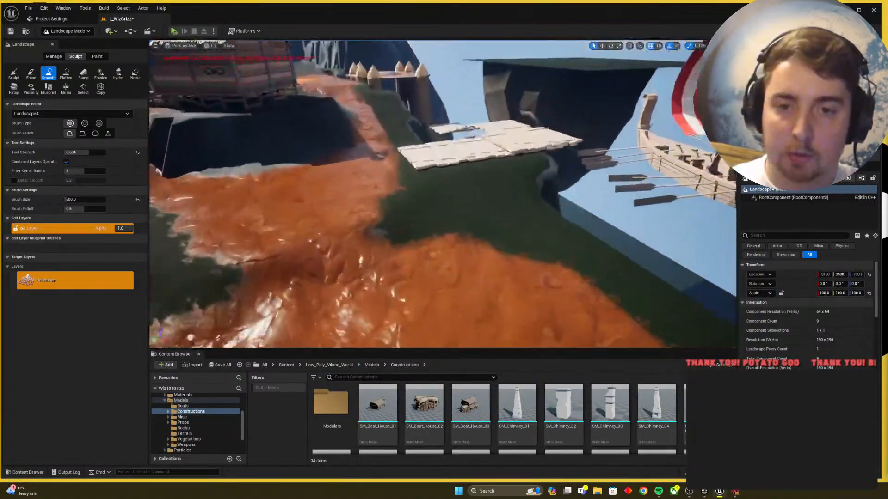
mouse_move(553, 210)
right_mouse_down()
mouse_move(594, 208)
mouse_move(585, 201)
right_mouse_up()
key("alt+Tab")
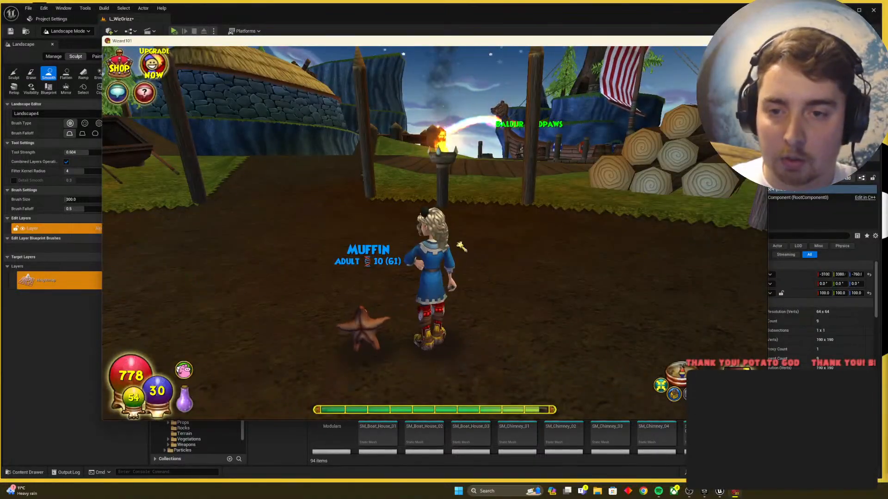
key("alt+Tab")
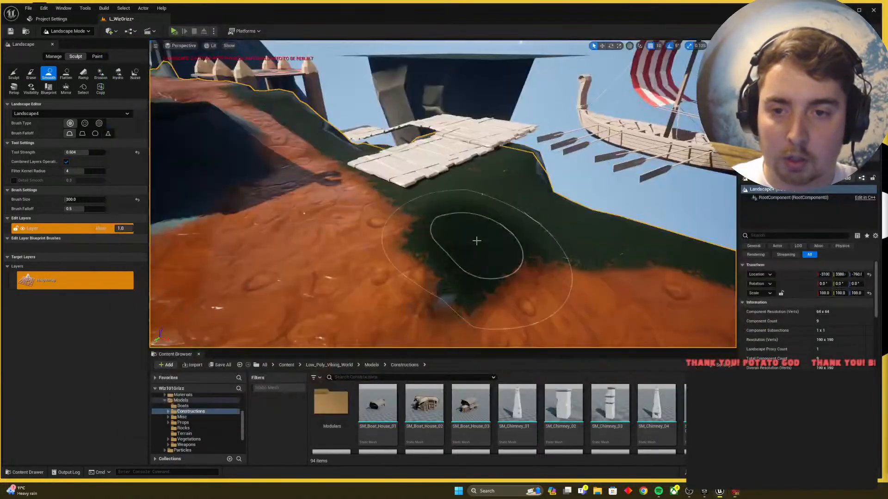
Step: In selection mode, duplicate the dock's landward plank section and place the copy beside the round clearing at about X 2150, Y 3760, Z -500
left_click(68, 31)
left_click(65, 40)
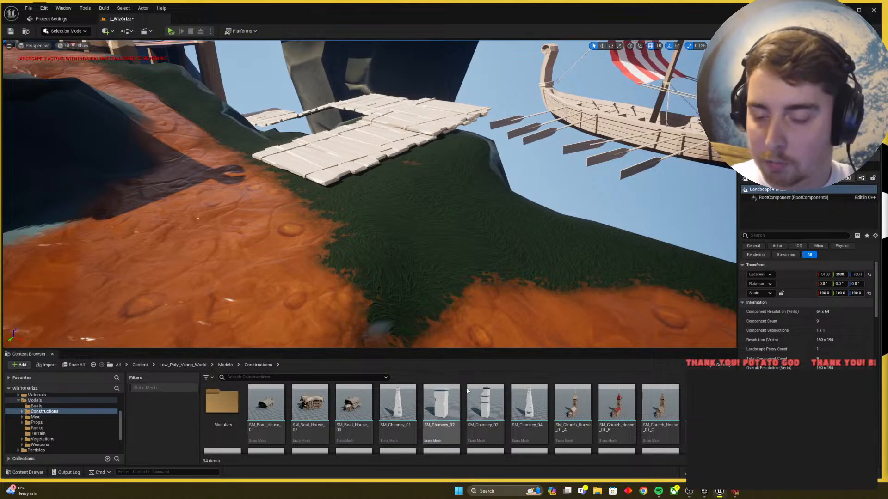
left_click(361, 153)
right_click_drag(371, 202, 444, 197)
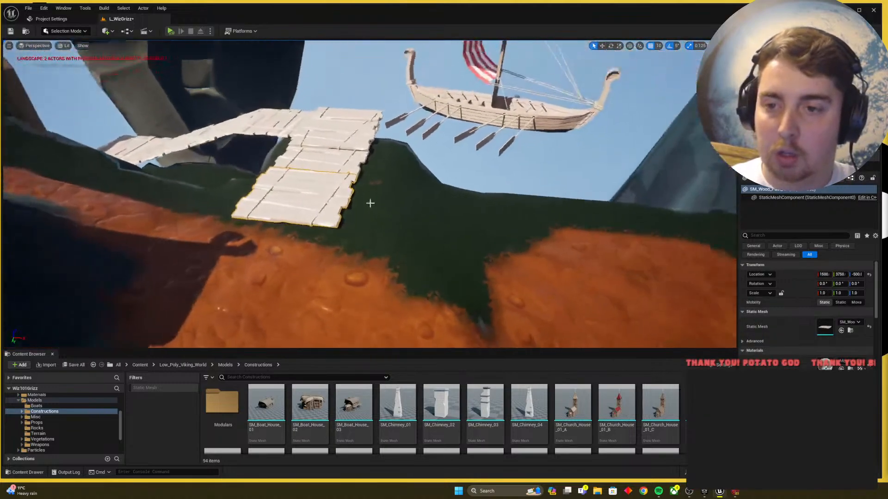
key("w")
left_click_drag(325, 179, 457, 210, "alt")
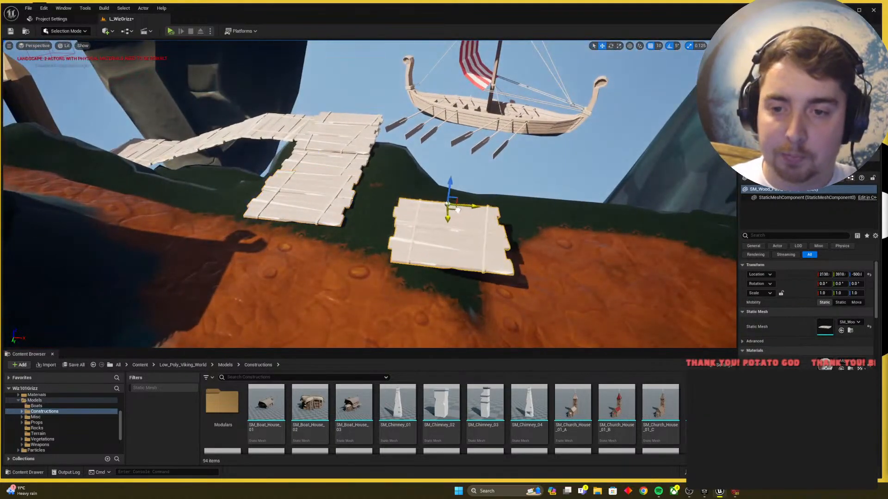
key("d")
right_click_drag(491, 198, 397, 201)
key("w")
key("s")
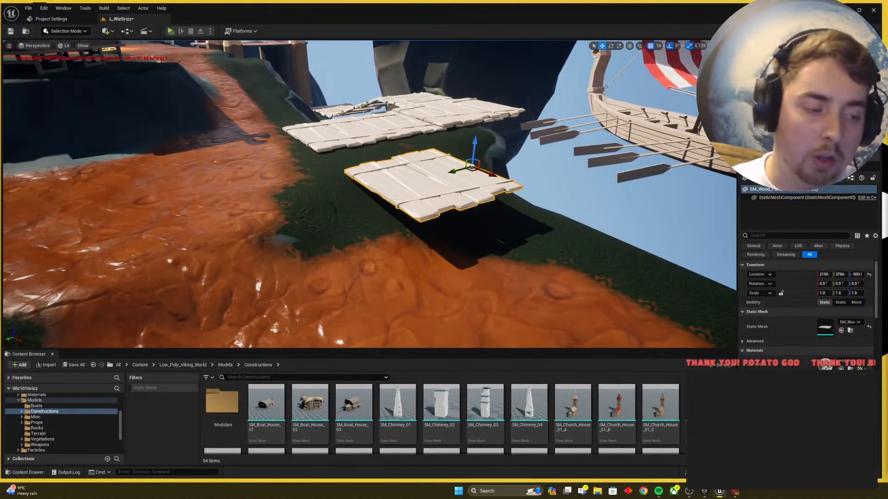
Step: Switch to Wizard101 and examine how the plank path runs past the arena's edge, the torch and the log pile
key("alt+Tab")
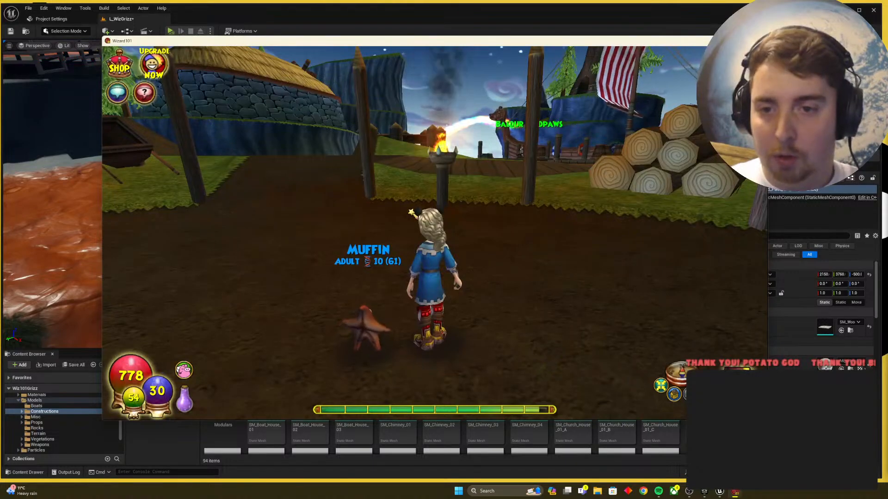
key("w")
key("d")
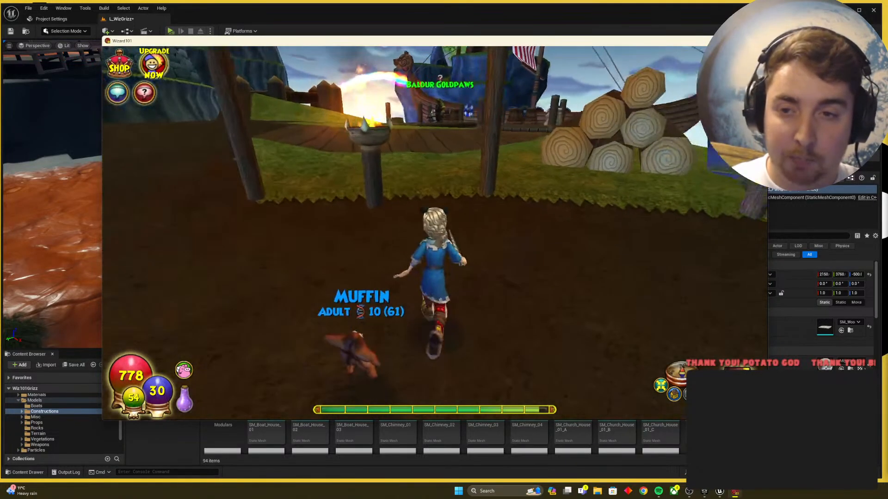
key("a")
key("alt+Tab")
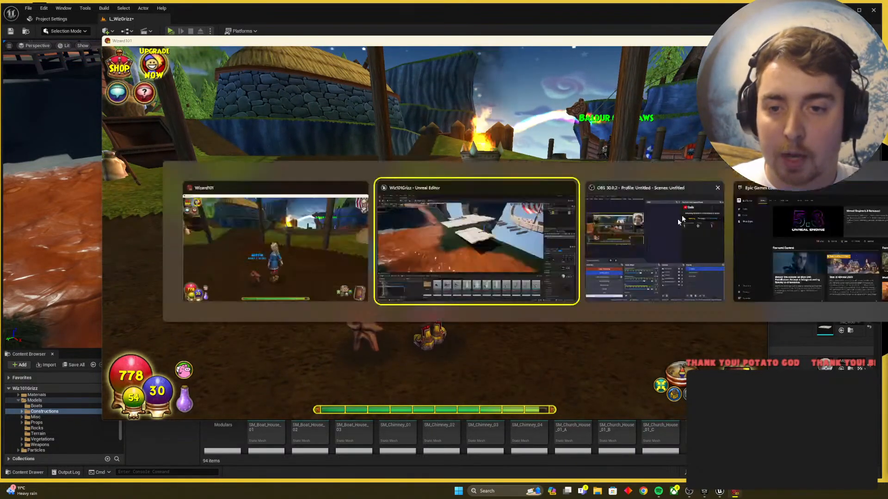
Step: In Unreal Editor's landscape mode, flatten the ground around the loose plank section beside the clearing, using a brush size of 250
right_click_drag(370, 185, 370, 250)
key("s")
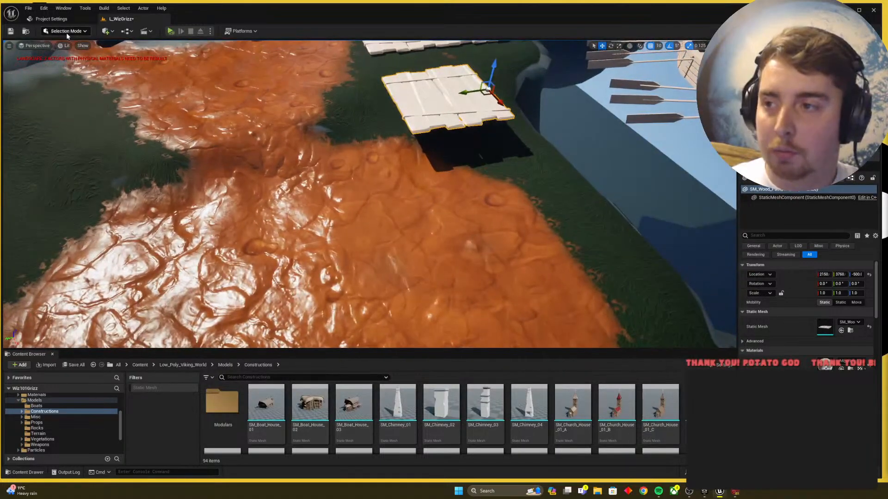
left_click(67, 31)
left_click(67, 49)
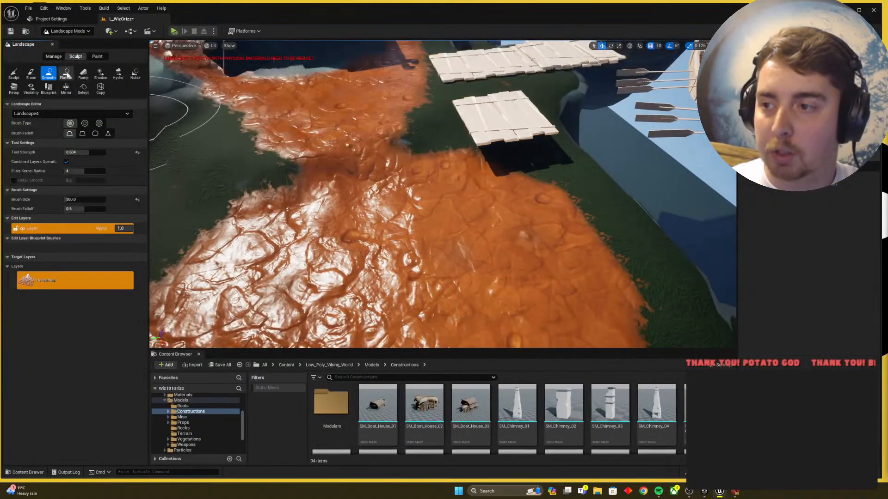
left_click(66, 74)
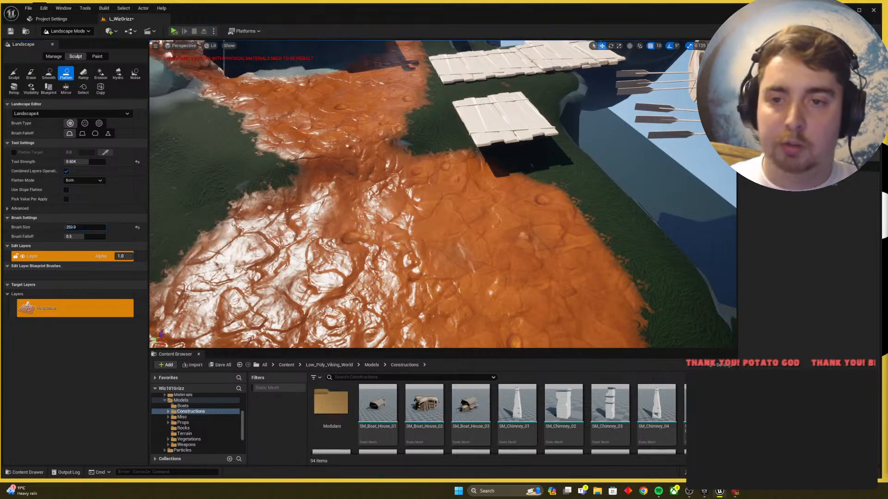
right_click_drag(468, 216, 430, 185)
key("w")
mouse_move(468, 216)
left_mouse_down()
mouse_move(474, 169)
mouse_move(608, 165)
left_mouse_up()
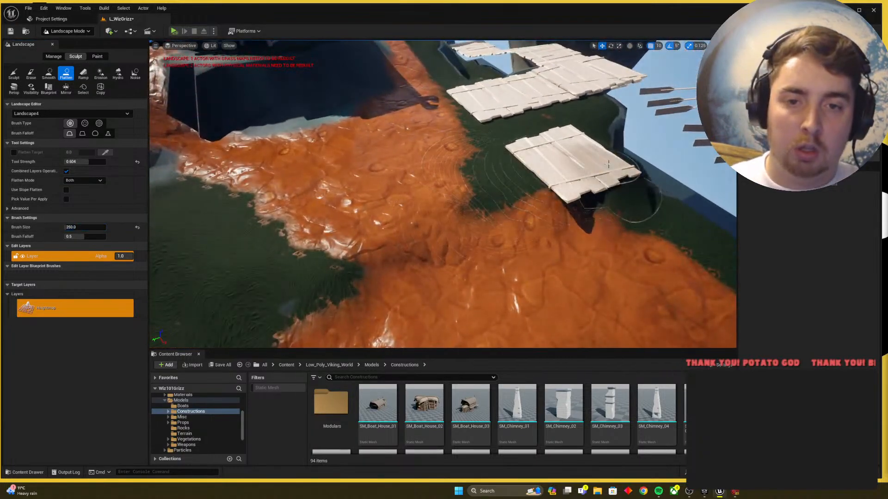
Step: Inspect the terrain from the clearing to the ship, and smooth the ground spike beneath the loose plank section
mouse_move(523, 154)
right_mouse_down()
mouse_move(476, 183)
mouse_move(424, 182)
right_mouse_up()
key("d")
key("s")
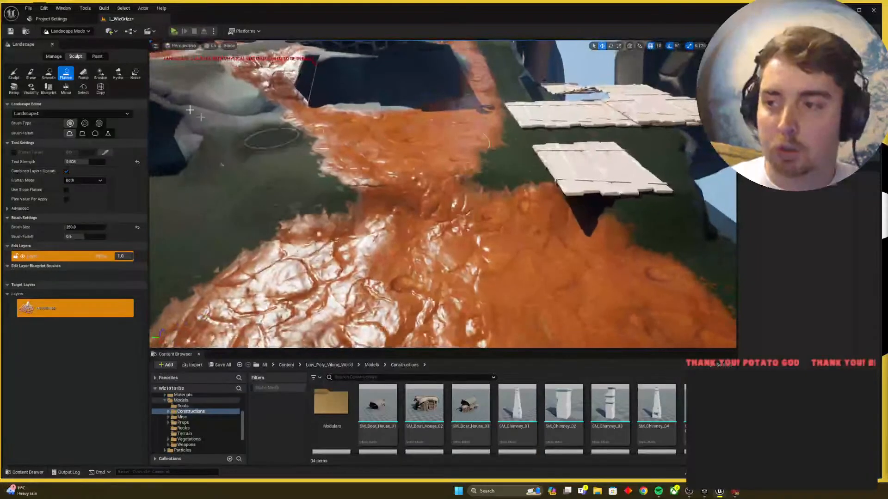
key("d")
mouse_move(513, 187)
right_mouse_down()
mouse_move(520, 201)
mouse_move(478, 218)
right_mouse_up()
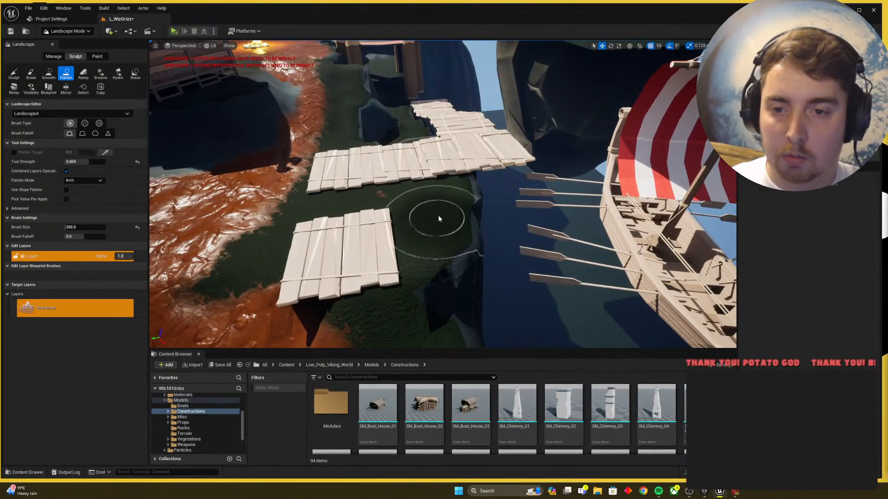
key("s")
right_click_drag(434, 220, 377, 227)
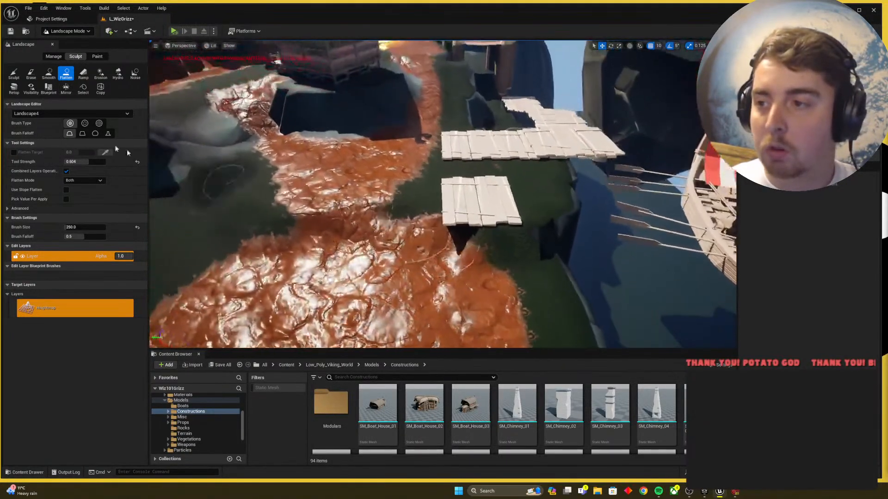
left_click(49, 73)
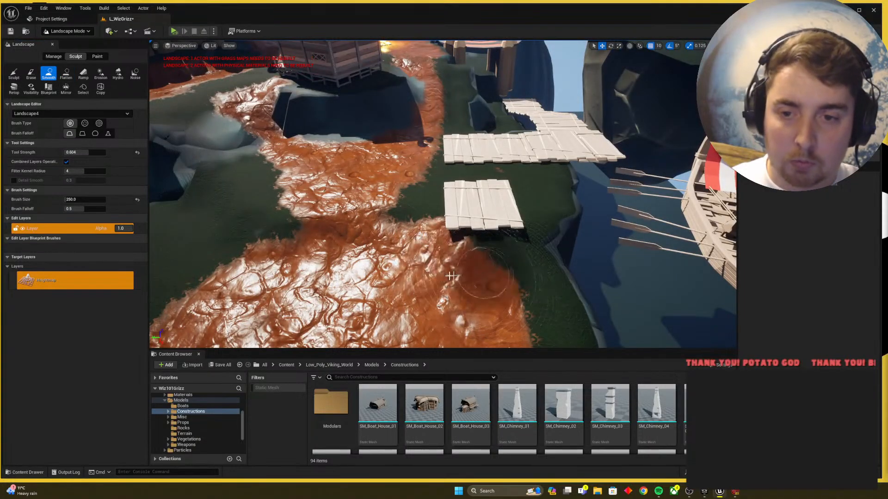
Step: In selection mode, rotate the loose plank section to 10° about Z and move it inland to the clearing's edge
left_click(67, 31)
left_click(67, 39)
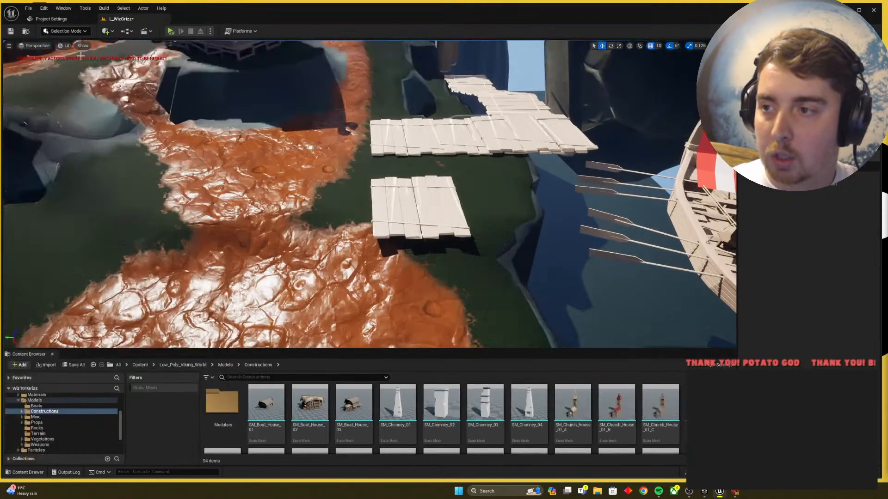
left_click(447, 221)
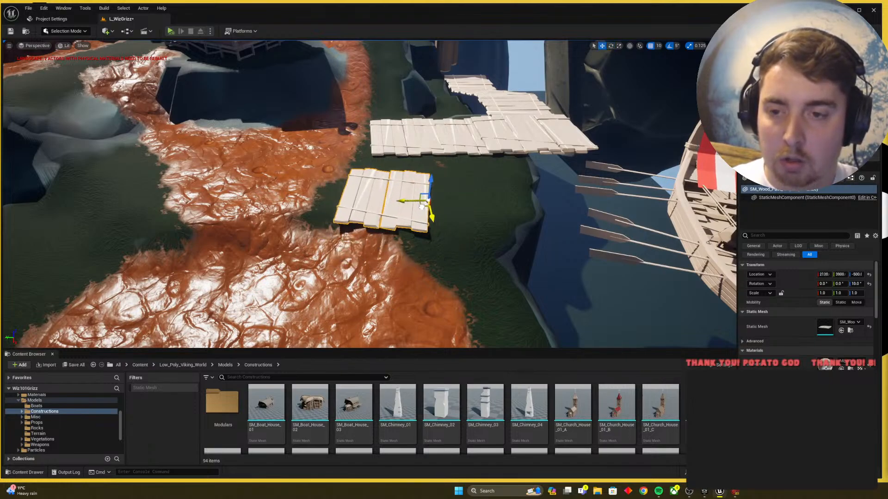
right_click_drag(406, 207, 355, 209)
right_click_drag(286, 259, 296, 277)
Step: Check the path in Wizard101 and duplicate the rotated plank section seaward in a row, reaching about X 2220, Y 3110, Z -500
key("alt+Tab")
key("w")
right_click_drag(425, 220, 513, 255)
key("alt+Tab")
key("s")
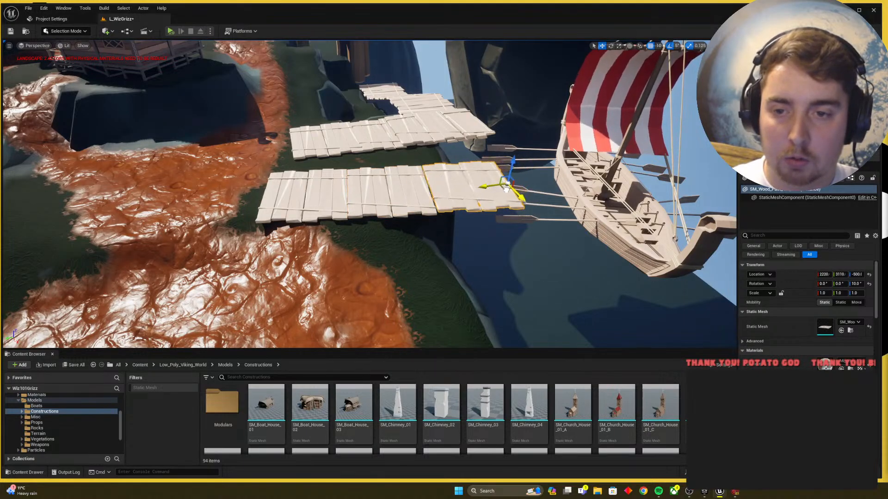
Step: Compare with Wizard101's twin docks, and extend the new walkway with further plank copies to about X 2310, Y 2720, Z -500
key("alt+Tab")
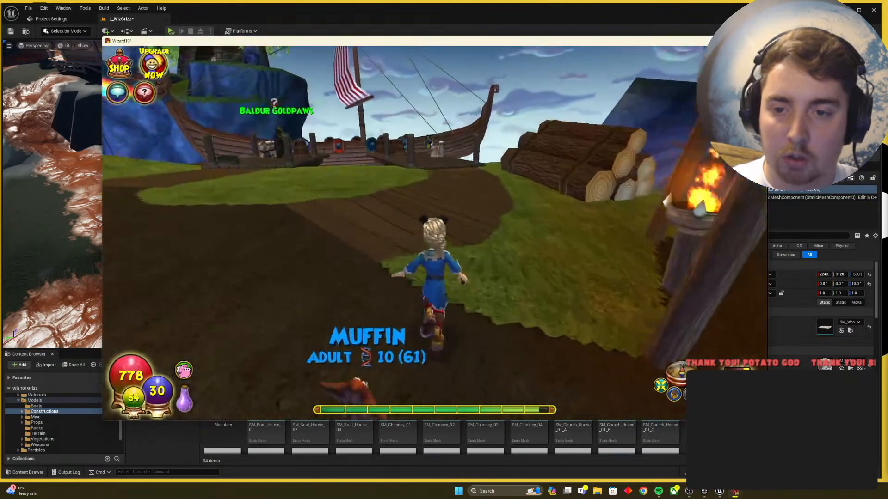
key("w")
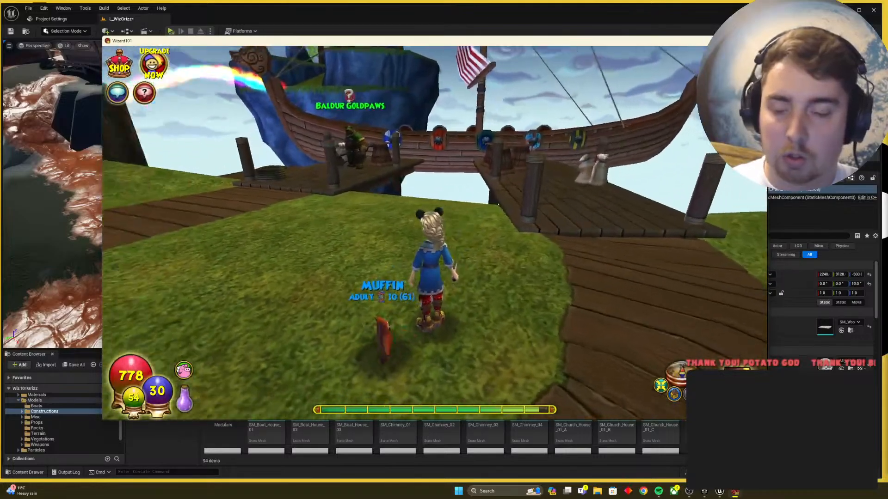
key("alt+Tab")
key("d")
mouse_move(484, 237)
right_mouse_down()
mouse_move(508, 235)
mouse_move(484, 237)
right_mouse_up()
key("w")
key("s")
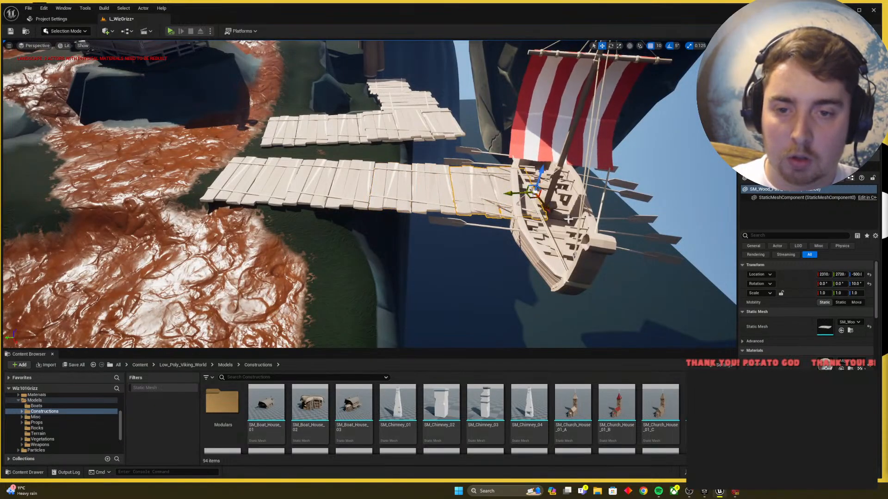
Step: Move the ship seaward off the walkway to about X 2480, Y 2440, Z -540, and compare with Wizard101's dock and log pile
left_click(568, 219)
left_click_drag(538, 218, 580, 211)
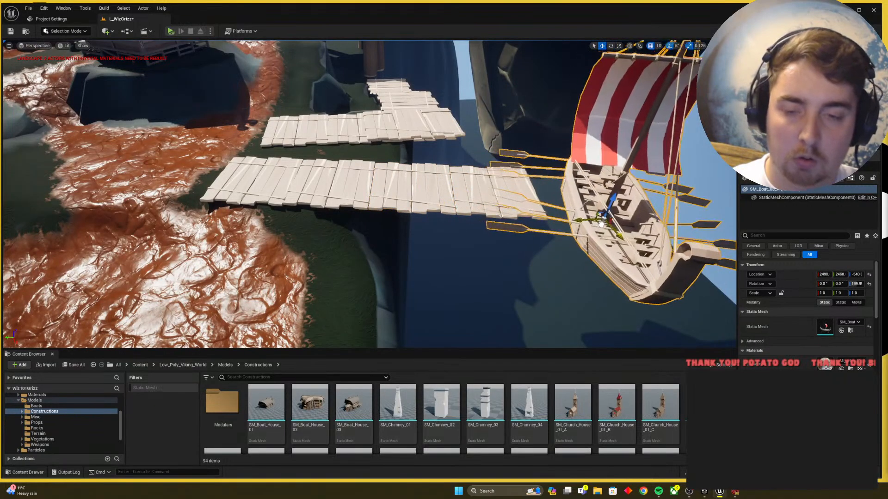
key("alt+Tab")
key("w")
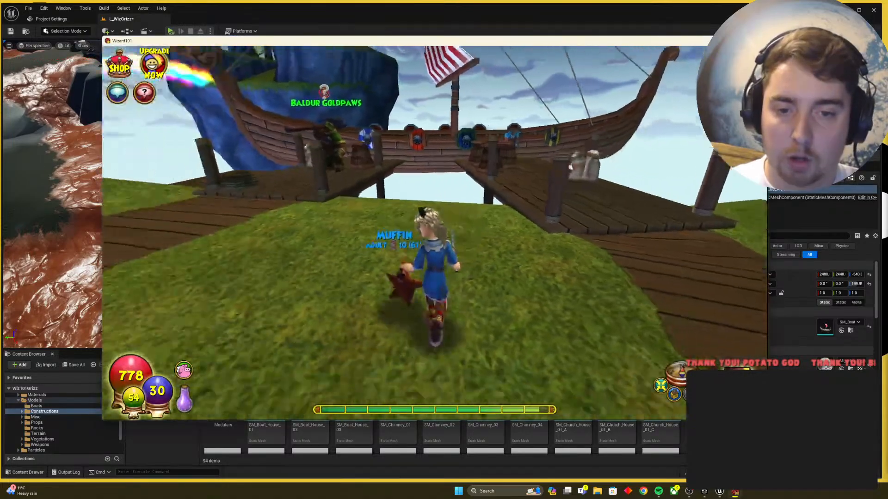
key("d")
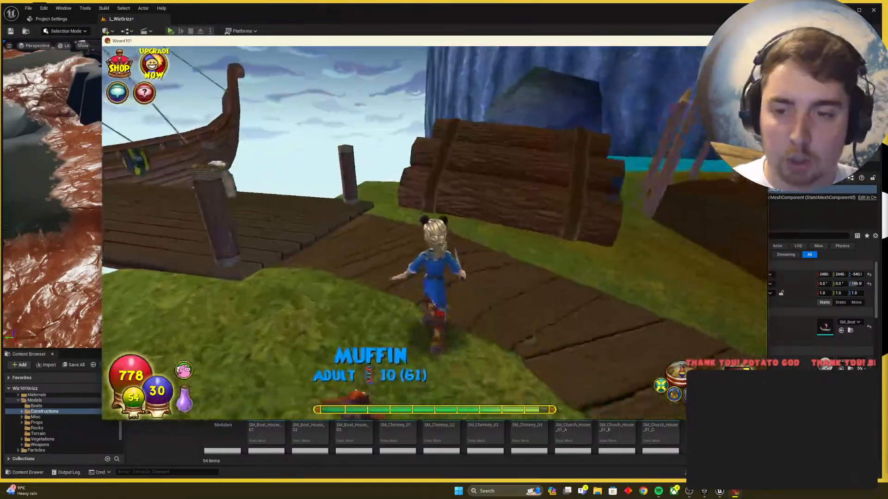
key("alt+Tab")
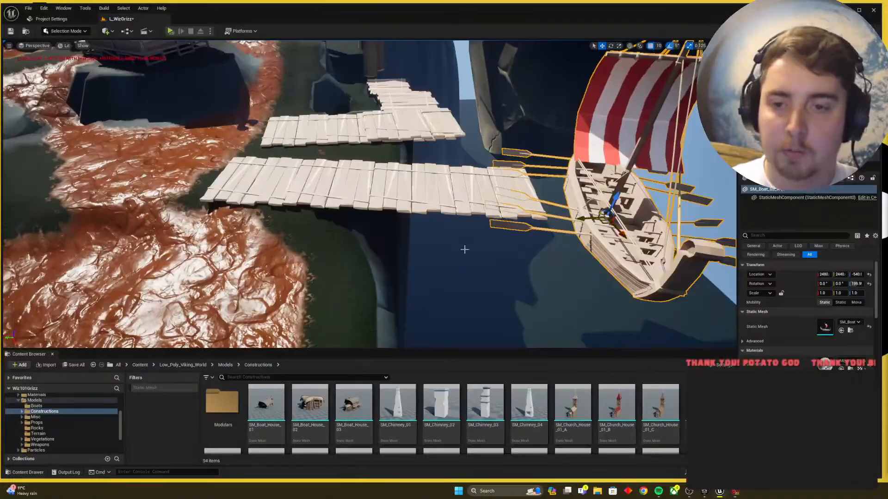
key("alt+Tab")
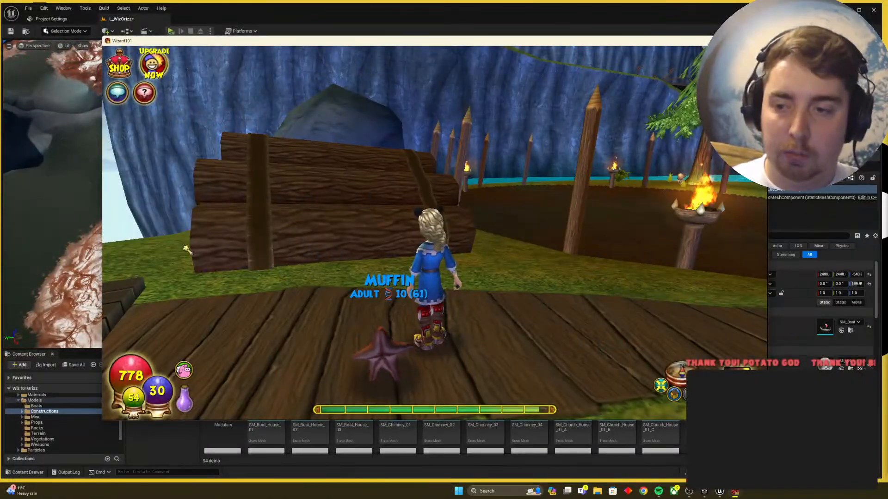
key("alt+Tab")
Step: In landscape mode, smooth the cliff edge between the clearing and the ship, and extend the grassy ledge seaward with the Flatten tool
right_click_drag(574, 190, 92, 98)
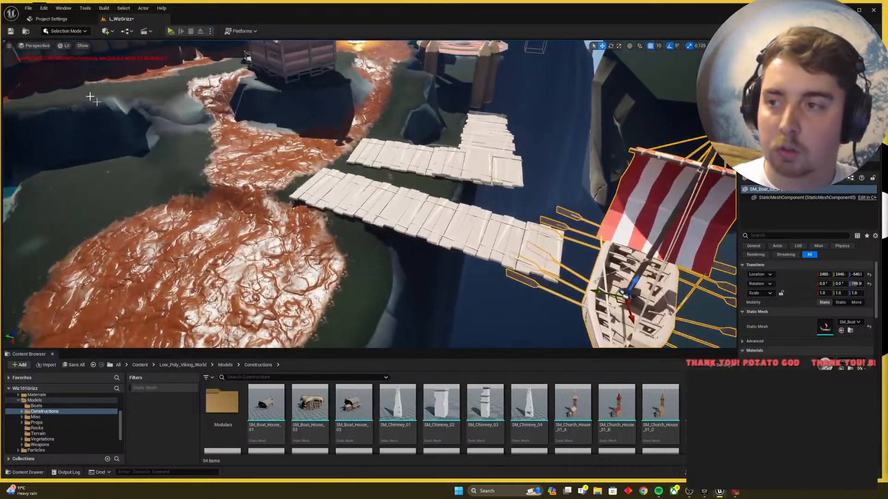
left_click(65, 30)
left_click(64, 51)
right_click_drag(277, 185, 344, 173)
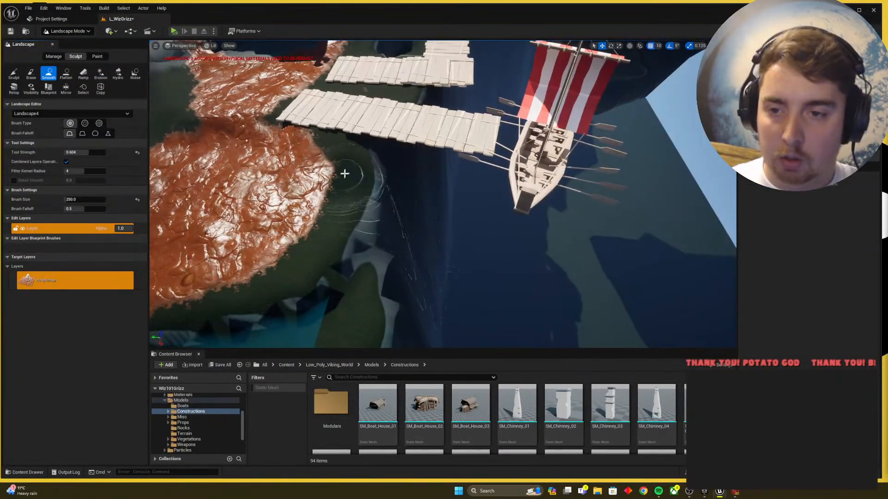
left_click_drag(370, 170, 420, 174)
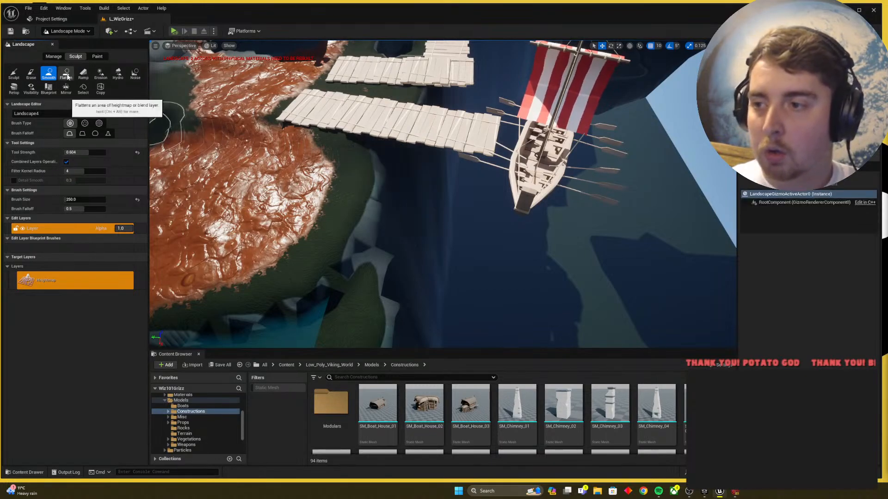
left_click(68, 76)
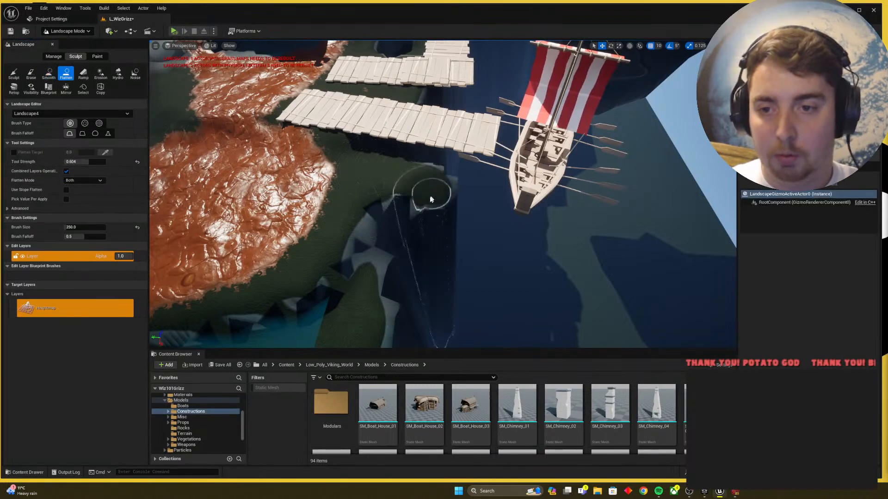
mouse_move(430, 199)
left_mouse_down()
mouse_move(414, 193)
mouse_move(366, 248)
mouse_move(396, 216)
left_mouse_up()
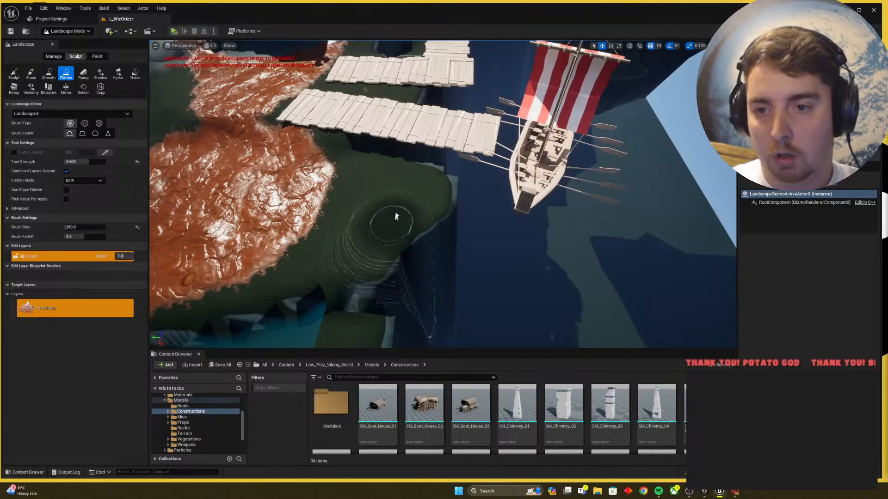
Step: Flatten the terrain notch beneath the middle of the long plank walkway to fill in the ledge
right_click_drag(400, 173, 426, 176)
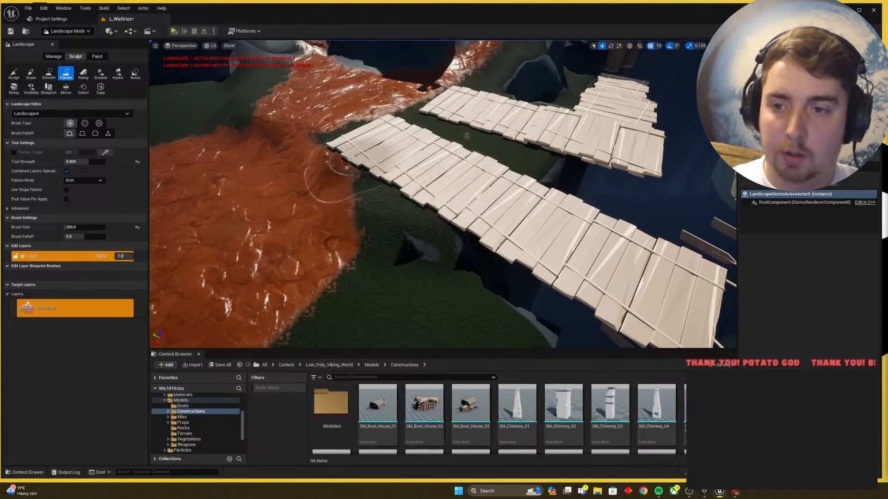
key("s")
mouse_move(340, 175)
right_mouse_down()
mouse_move(368, 181)
mouse_move(362, 159)
right_mouse_up()
key("w")
mouse_move(439, 204)
right_mouse_down()
mouse_move(418, 192)
mouse_move(455, 196)
mouse_move(418, 186)
right_mouse_up()
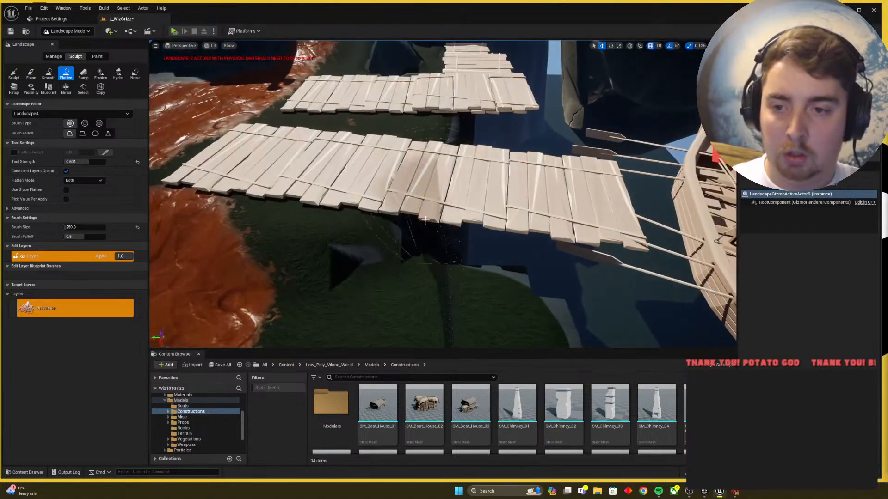
mouse_move(416, 185)
left_mouse_down()
mouse_move(358, 183)
mouse_move(376, 203)
mouse_move(388, 157)
left_mouse_up()
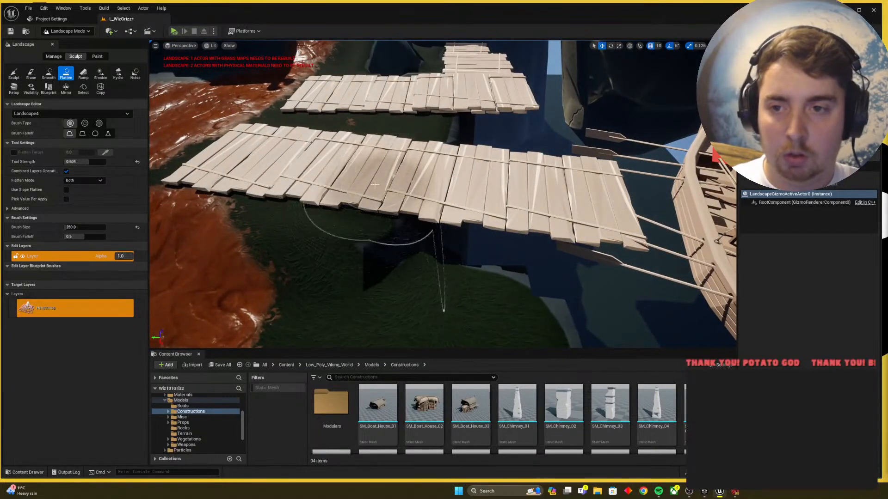
Step: Examine the extended ledge, walkway and ship from above, and compare the layout with Wizard101
key("s")
right_click_drag(339, 200, 339, 227)
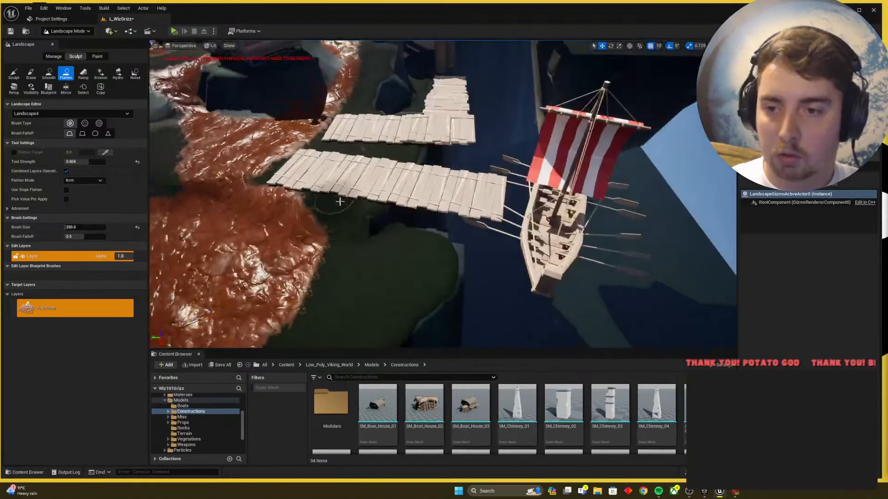
key("s")
mouse_move(433, 224)
right_mouse_down()
mouse_move(451, 259)
mouse_move(439, 273)
mouse_move(458, 240)
mouse_move(481, 230)
right_mouse_up()
key("alt+Tab")
key("alt+Tab")
key("w")
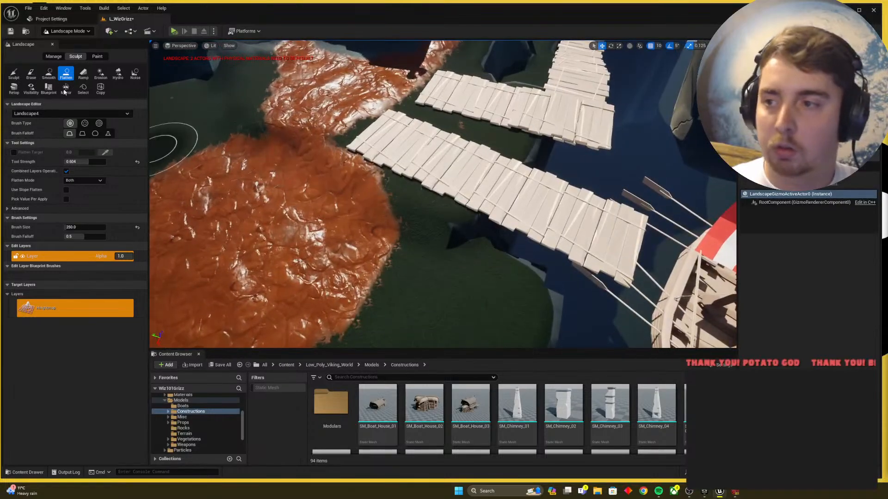
Step: Paint the Grass layer along the clearing's dock-side edge, and touch up the dirt path near the planks with the Mud layer
left_click(96, 57)
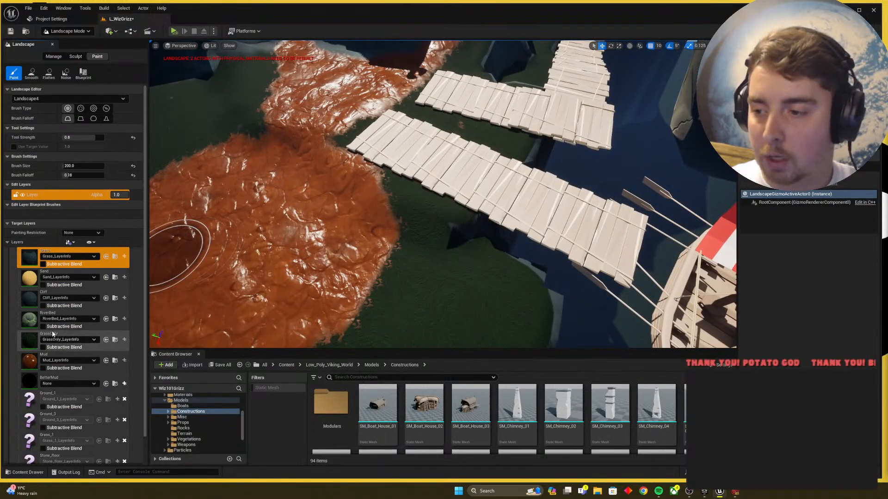
mouse_move(347, 185)
right_mouse_down()
mouse_move(323, 204)
mouse_move(302, 174)
right_mouse_up()
left_click_drag(372, 184, 327, 200)
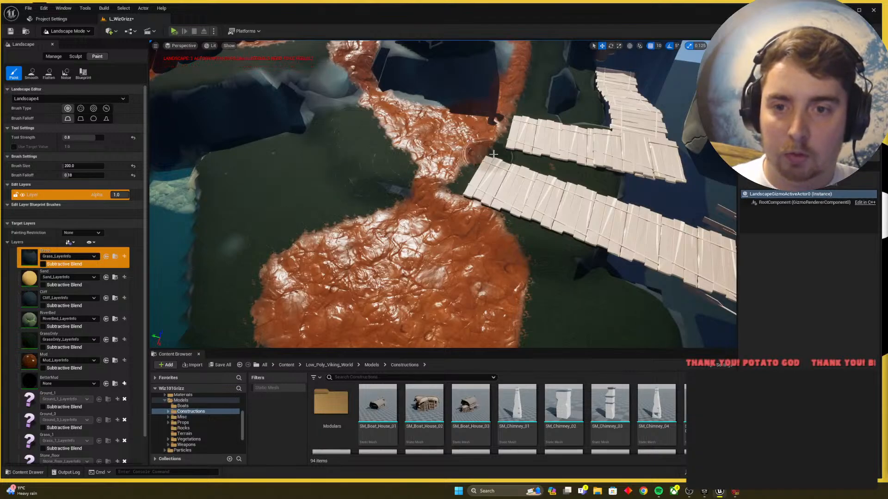
left_click(31, 354)
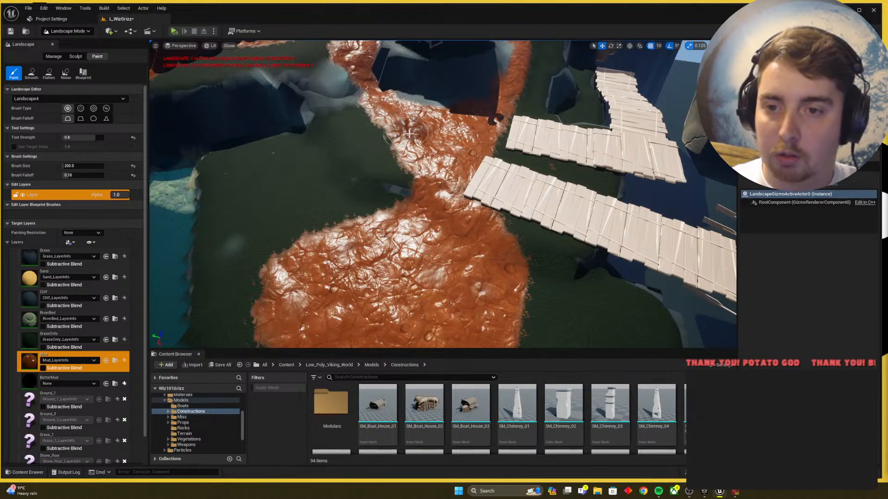
right_click_drag(464, 165, 435, 184)
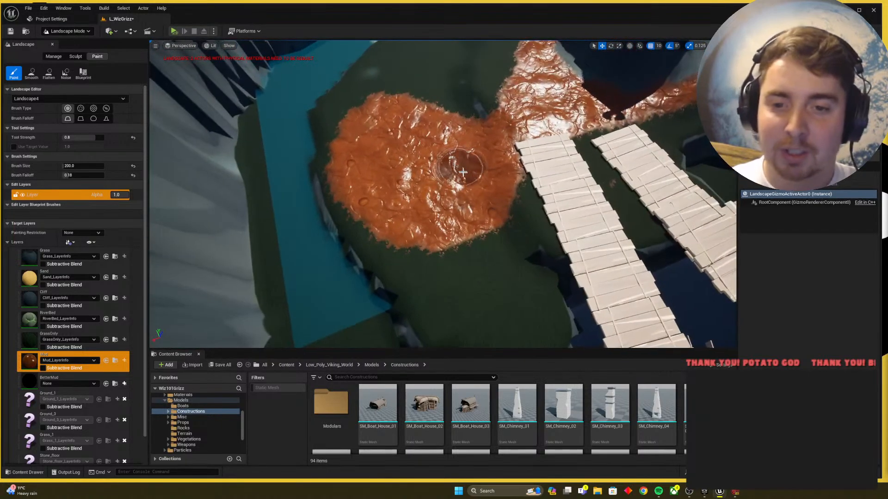
Step: Reshape the clearing by painting Grass over its side facing the walkway and Mud along its new edge, and return to sculpting
left_click(30, 256)
mouse_move(529, 171)
left_mouse_down()
mouse_move(518, 221)
mouse_move(527, 187)
mouse_move(519, 158)
mouse_move(481, 214)
mouse_move(502, 201)
left_mouse_up()
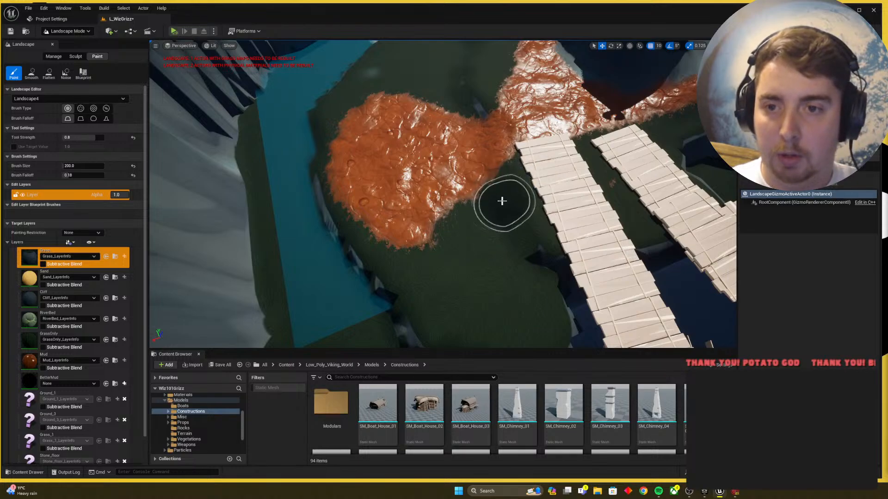
left_click(30, 361)
left_click_drag(460, 180, 398, 249)
left_click(69, 56)
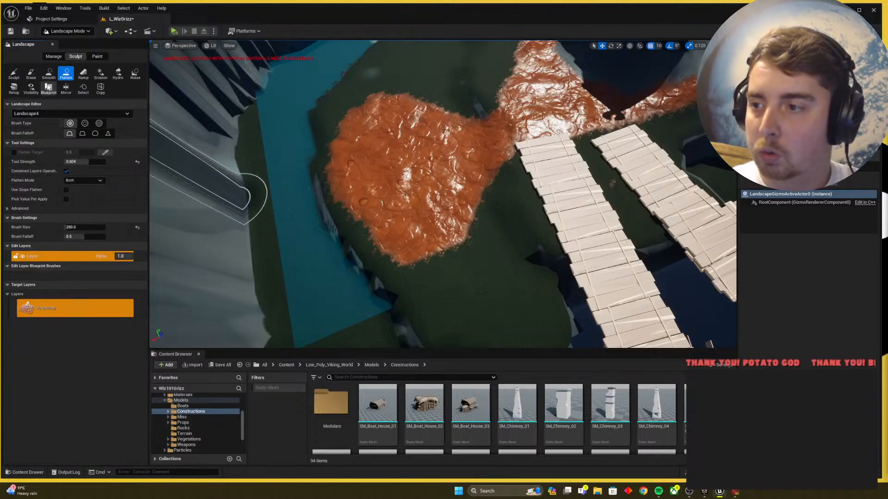
Step: Flatten the terrain along the clearing's outer side to extend the ledge over the water toward the cliff
left_click_drag(363, 240, 320, 211)
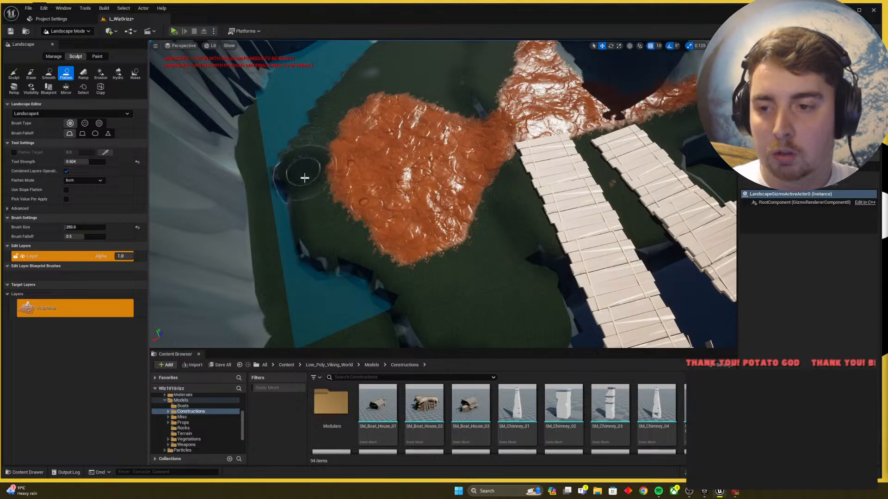
mouse_move(304, 178)
left_mouse_down()
mouse_move(346, 227)
mouse_move(316, 132)
left_mouse_up()
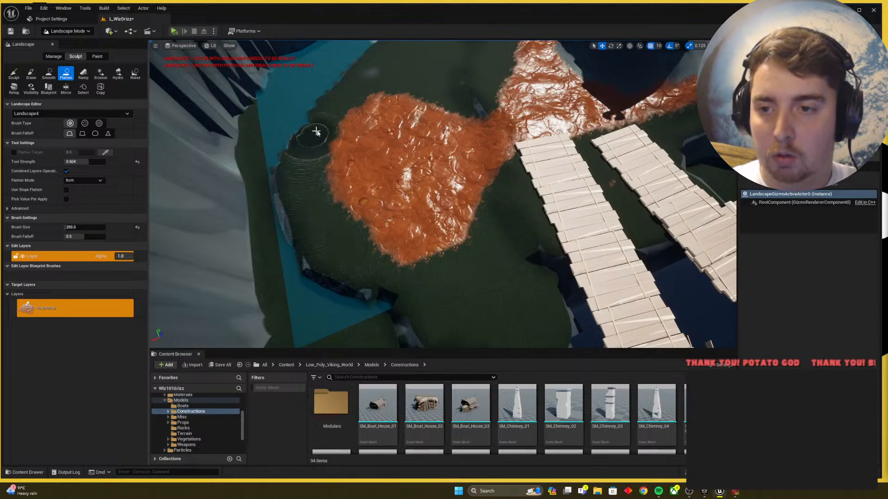
mouse_move(307, 195)
left_mouse_down()
mouse_move(348, 242)
mouse_move(356, 270)
mouse_move(340, 287)
left_mouse_up()
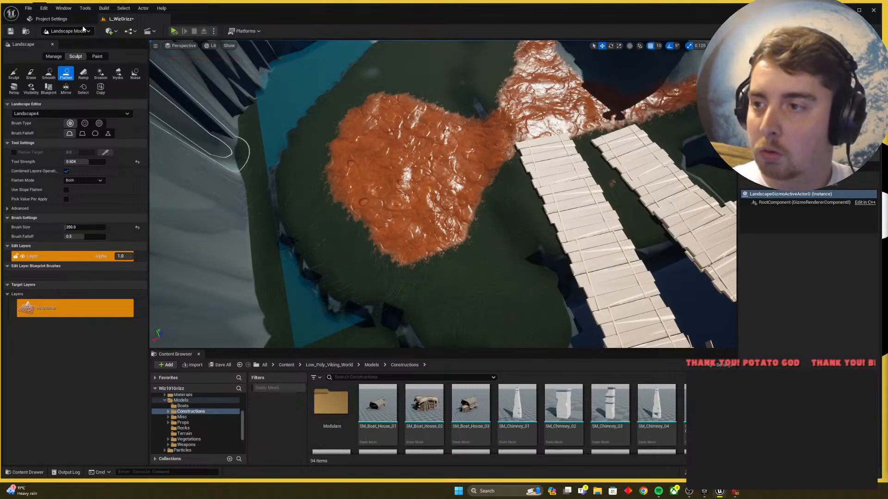
Step: Paint the Mud layer along the clearing's outer edge to widen the dirt area toward the water
left_click(68, 31)
left_click(67, 43)
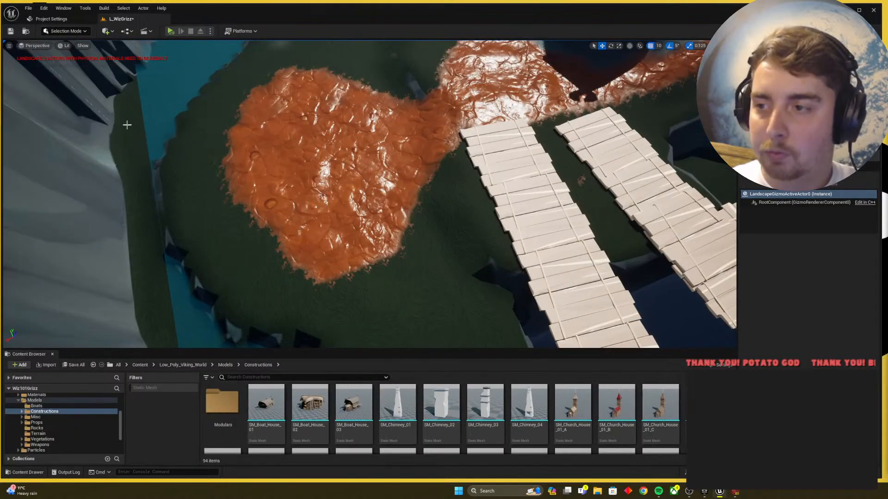
left_click(72, 32)
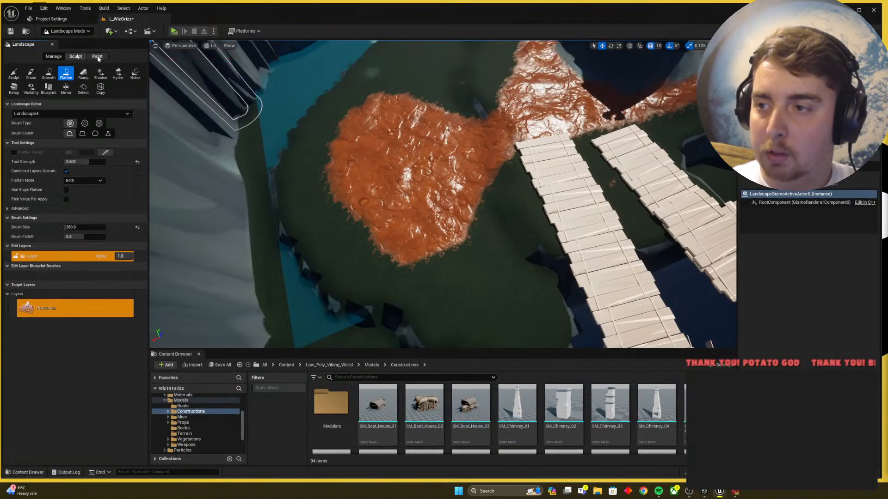
left_click(97, 56)
mouse_move(377, 246)
left_mouse_down()
mouse_move(311, 199)
mouse_move(341, 125)
mouse_move(299, 155)
left_mouse_up()
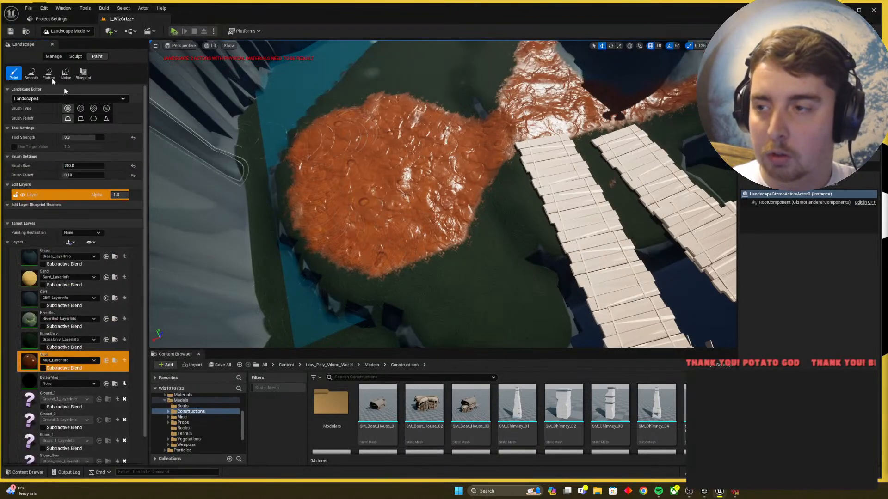
Step: Delete the water plane lying between the clearing and the cliff
left_click(68, 31)
left_click(64, 40)
left_click(171, 92)
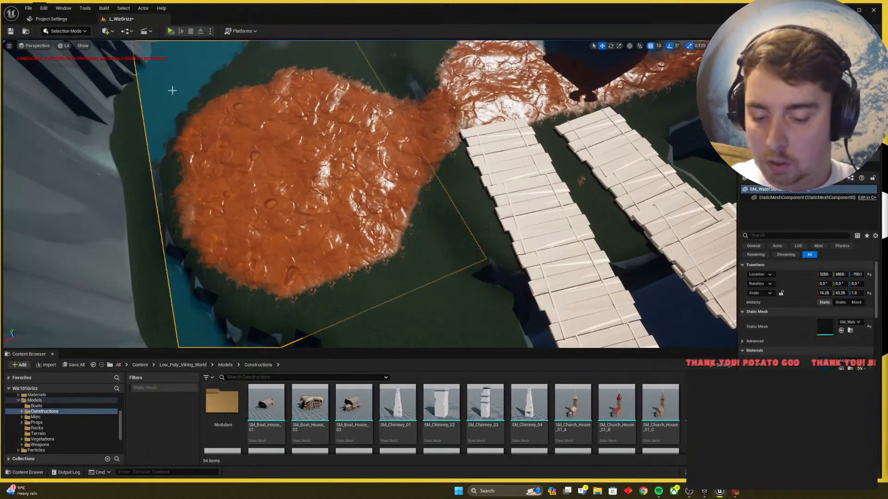
key("Escape")
right_click_drag(253, 138, 241, 107)
Step: Flatten the ground between the clearing and the cliff wall to build a wide grassy shelf along the cliff
left_click(67, 31)
left_click(64, 49)
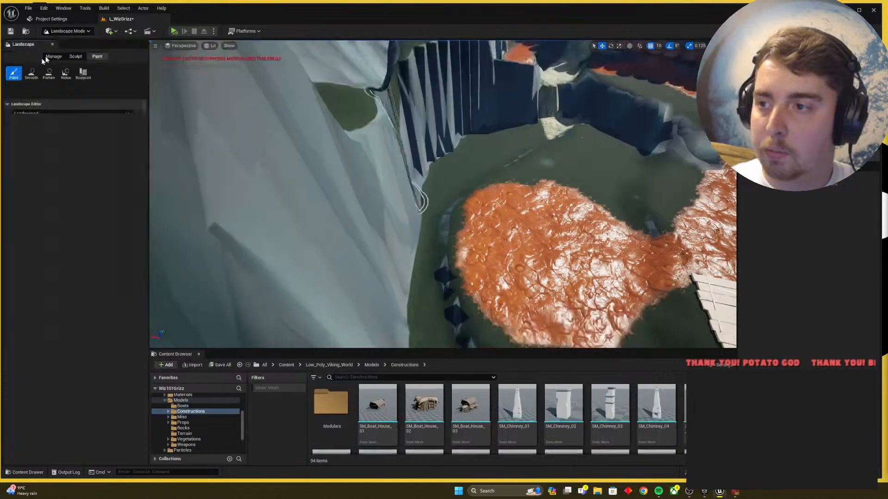
left_click(75, 57)
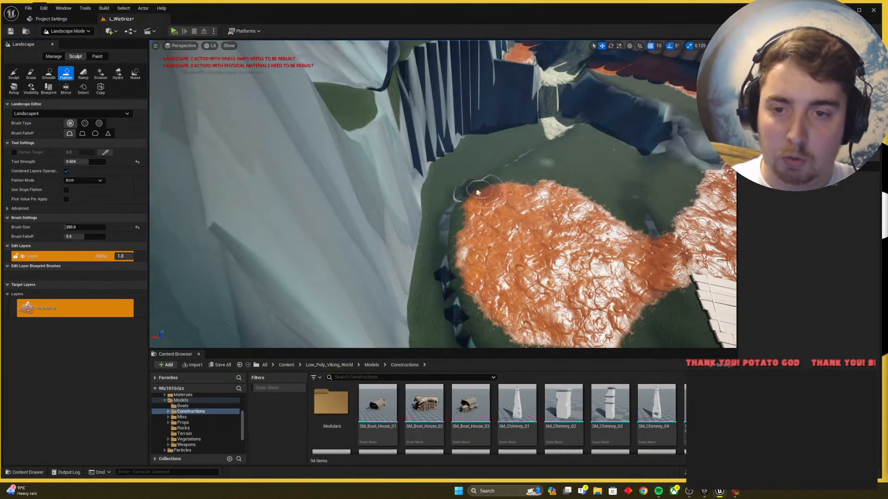
mouse_move(447, 219)
left_mouse_down()
mouse_move(428, 266)
mouse_move(460, 211)
left_mouse_up()
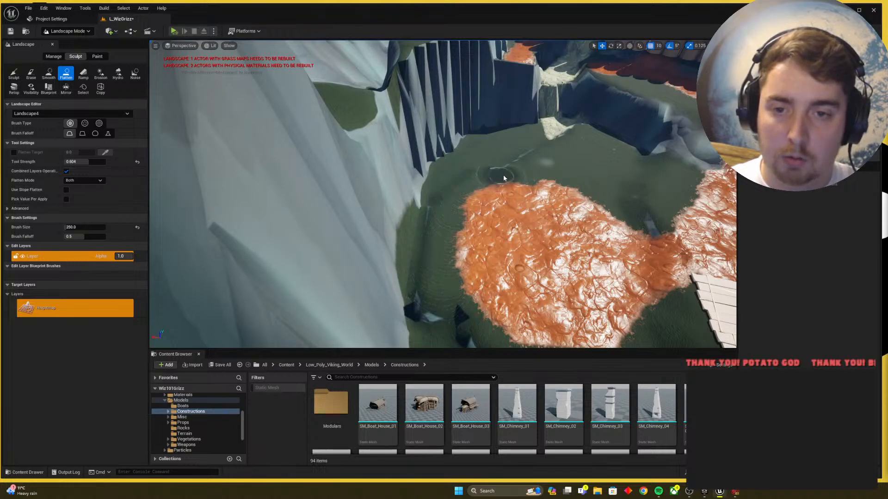
mouse_move(479, 154)
left_mouse_down()
mouse_move(417, 185)
mouse_move(365, 294)
mouse_move(330, 282)
mouse_move(401, 177)
mouse_move(359, 240)
left_mouse_up()
mouse_move(358, 240)
right_mouse_down()
mouse_move(331, 277)
mouse_move(359, 301)
right_mouse_up()
mouse_move(386, 153)
left_mouse_down()
mouse_move(377, 240)
mouse_move(387, 251)
mouse_move(379, 178)
mouse_move(393, 291)
mouse_move(362, 179)
left_mouse_up()
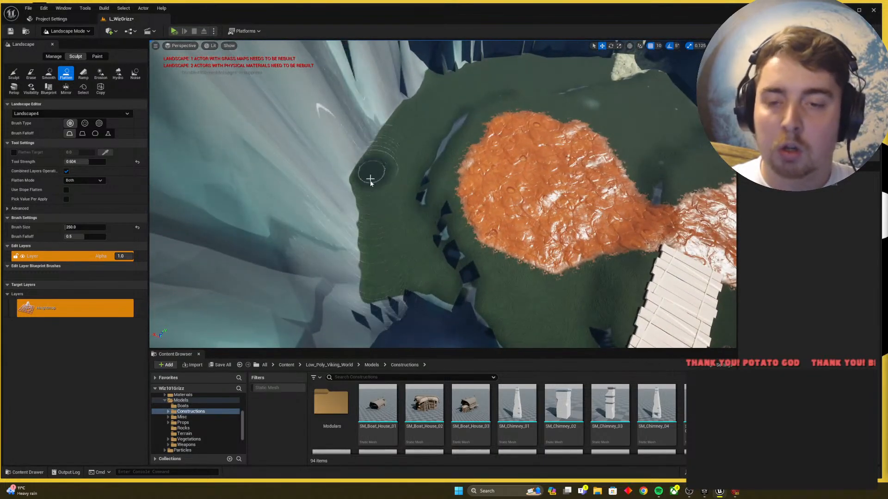
Step: Flatten the clearing's rim along the remaining trench to narrow the gap, and save the level
mouse_move(478, 268)
left_mouse_down()
mouse_move(444, 212)
mouse_move(455, 166)
left_mouse_up()
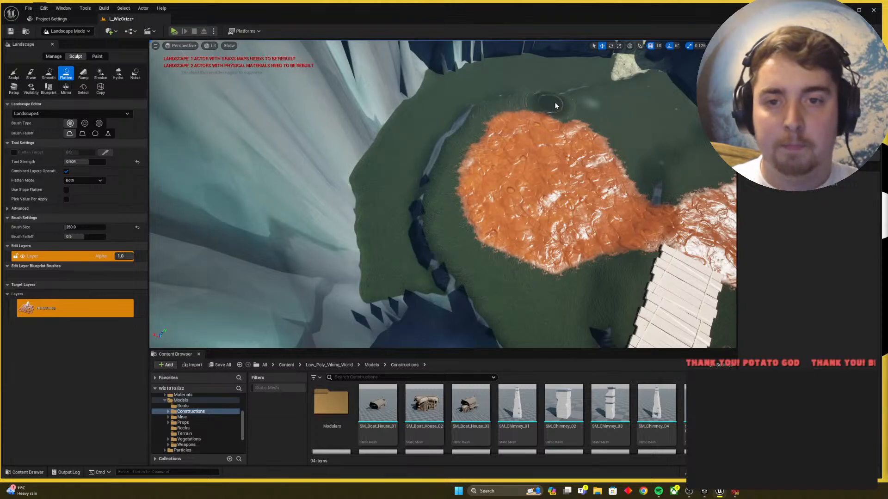
mouse_move(450, 146)
left_mouse_down()
mouse_move(439, 202)
mouse_move(450, 238)
left_mouse_up()
right_click_drag(444, 178, 452, 170)
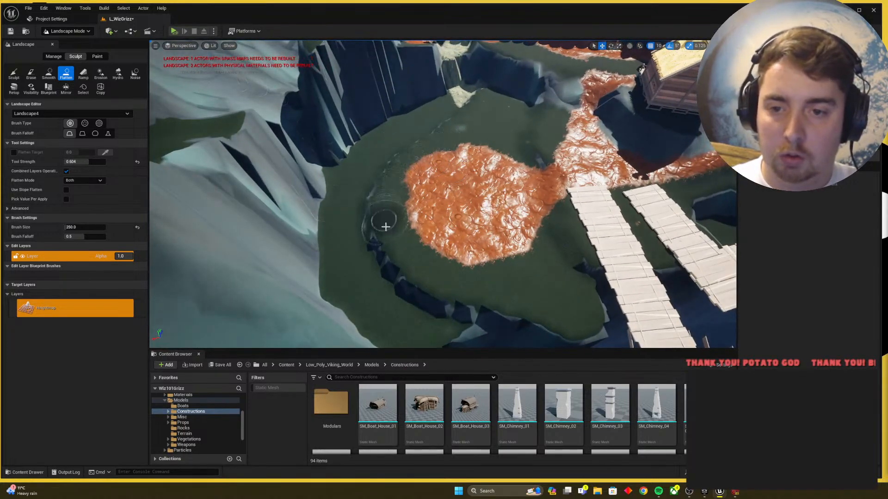
key("ctrl+s")
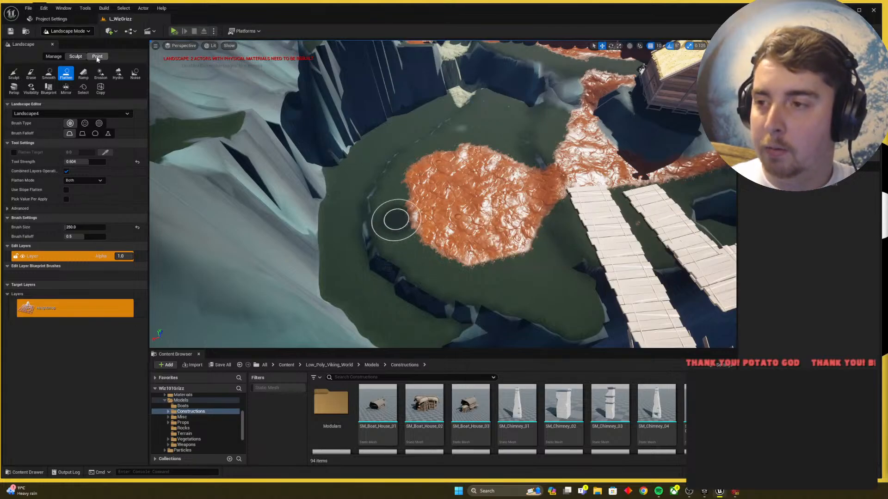
Step: Paint the Mud layer around the clearing's trench-side edge to enlarge the dirt circle
left_click(97, 56)
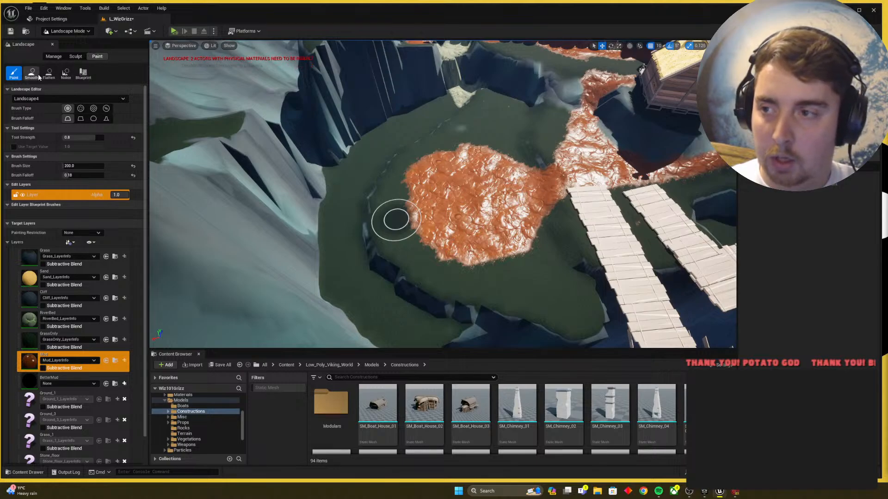
left_click(75, 57)
left_click(97, 57)
left_click(55, 33)
left_click(64, 45)
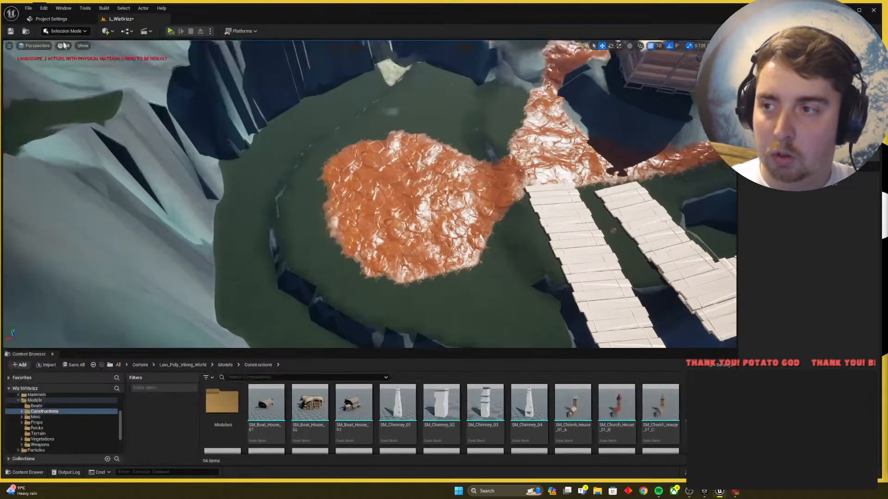
left_click(67, 31)
left_click(65, 55)
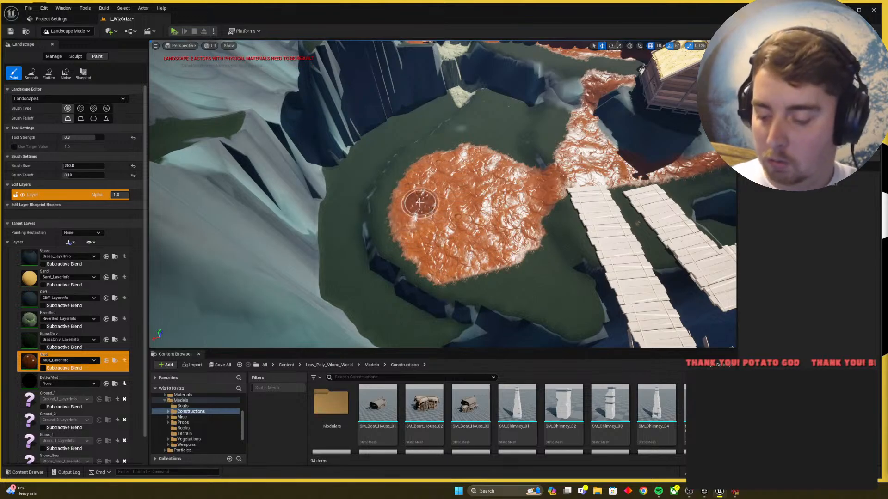
Step: Paint the Grass layer along the clearing's inland edge near the path junction
mouse_move(454, 202)
right_mouse_down()
mouse_move(537, 199)
mouse_move(541, 184)
mouse_move(560, 182)
mouse_move(546, 188)
mouse_move(548, 198)
right_mouse_up()
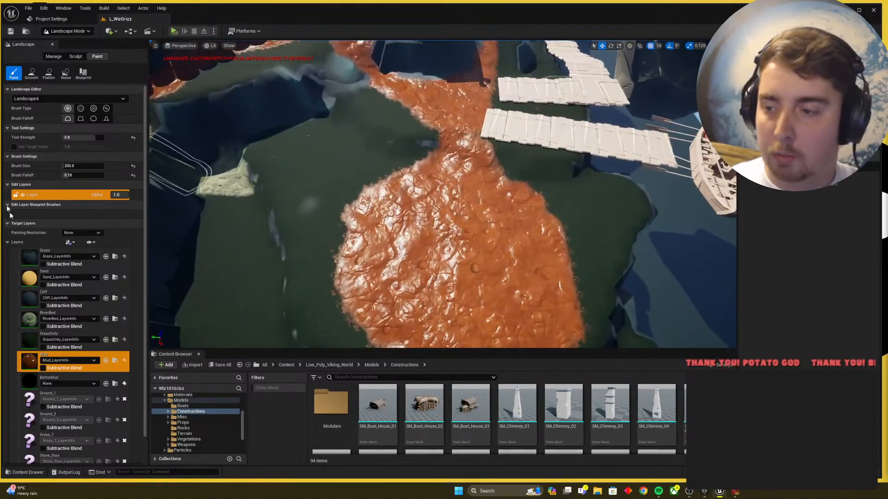
left_click(21, 264)
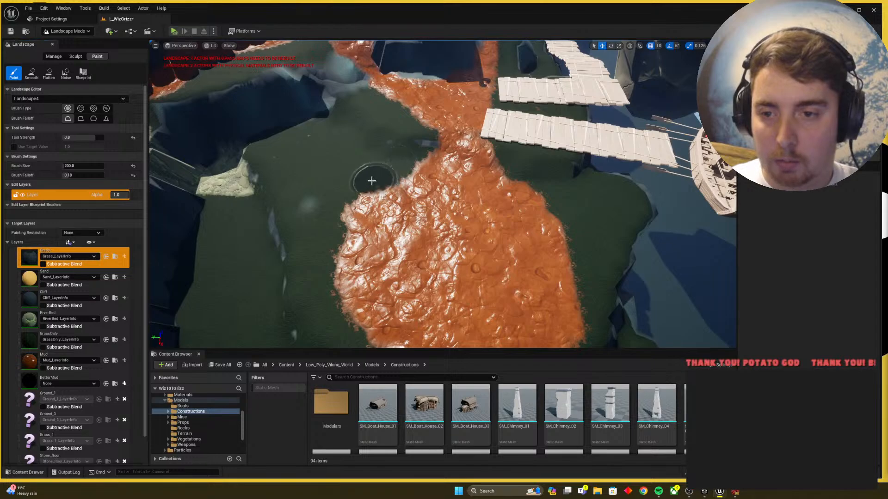
right_click_drag(352, 187, 289, 201)
right_click_drag(180, 84, 305, 70)
Step: Play the level from a spot in the clearing and run the character around it to examine its size
left_click(66, 31)
left_click(60, 40)
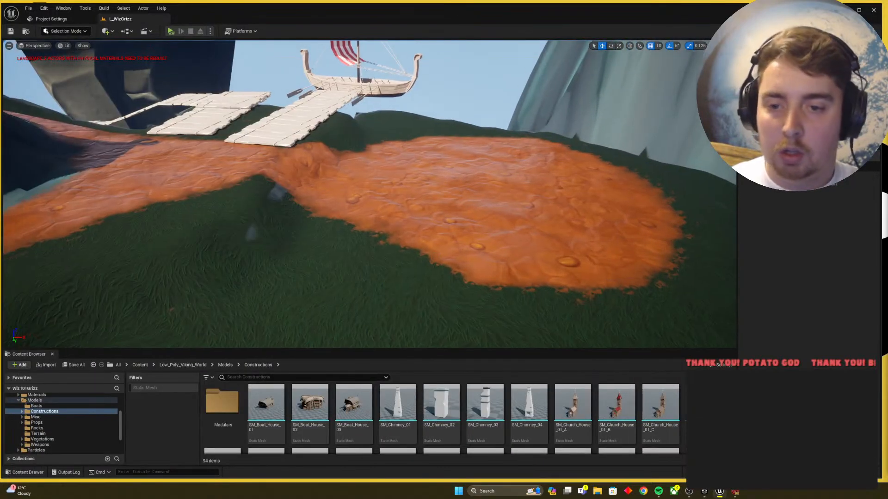
right_click(441, 263)
left_click(482, 325)
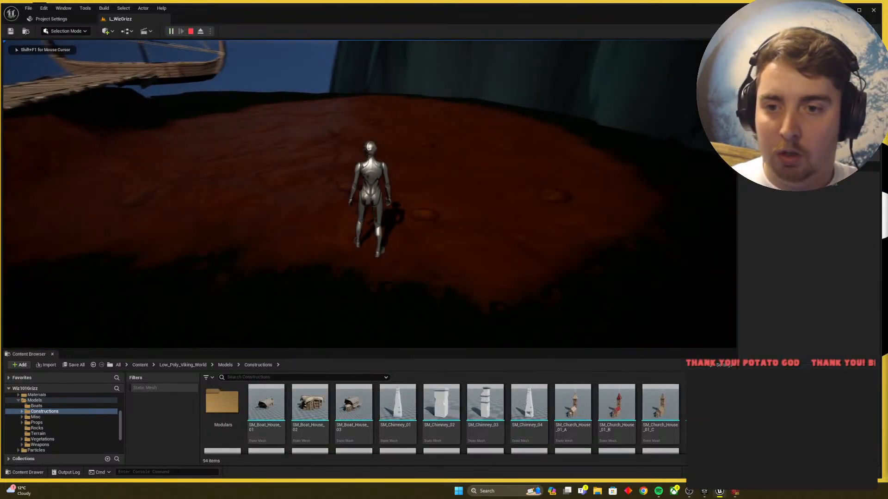
key("w")
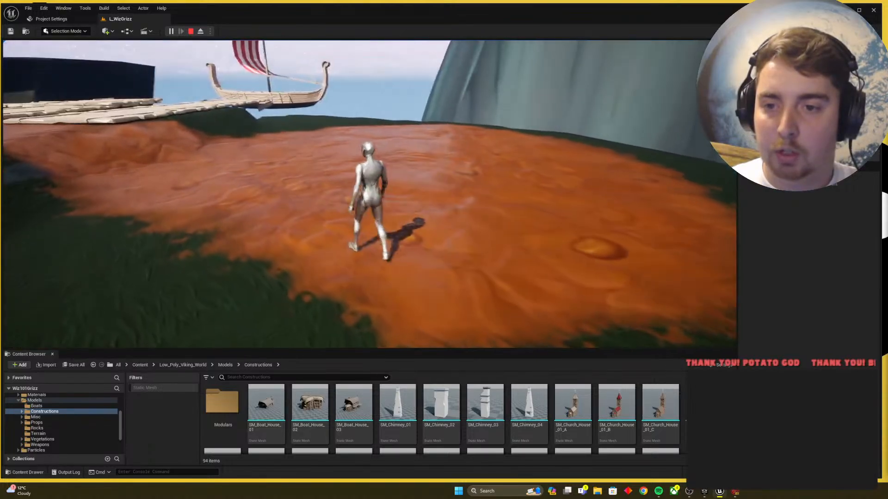
key("d")
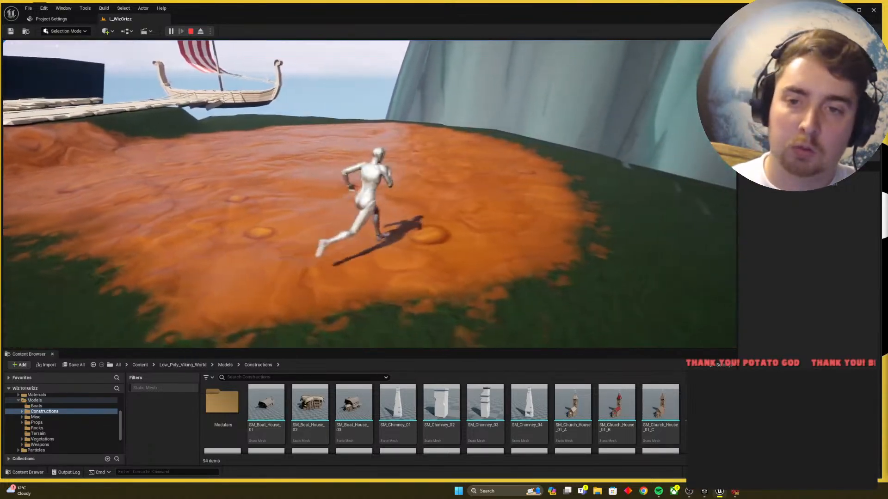
key("s")
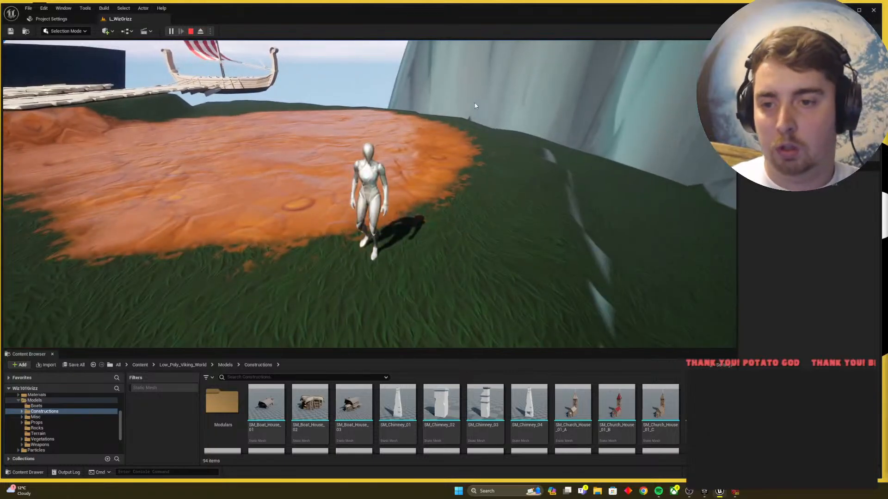
key("Escape")
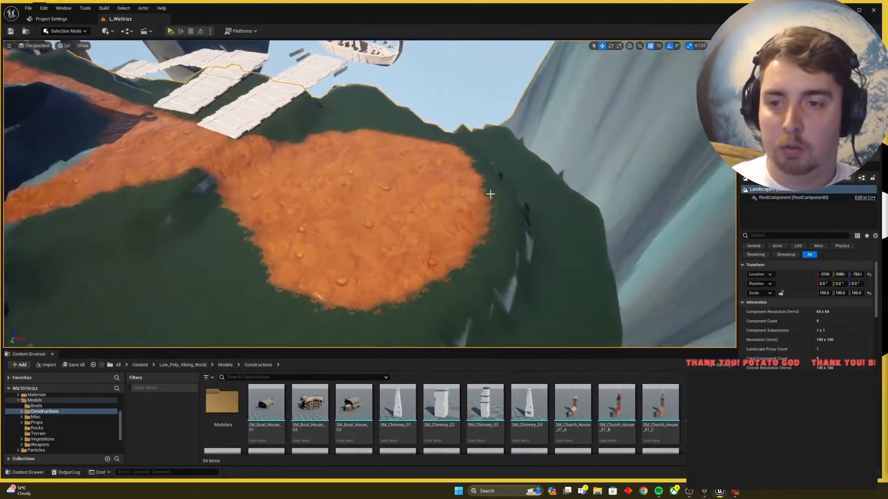
Step: Paint the Mud layer around the clearing's outer edges to make the dirt area rounder
right_click_drag(490, 194, 497, 194)
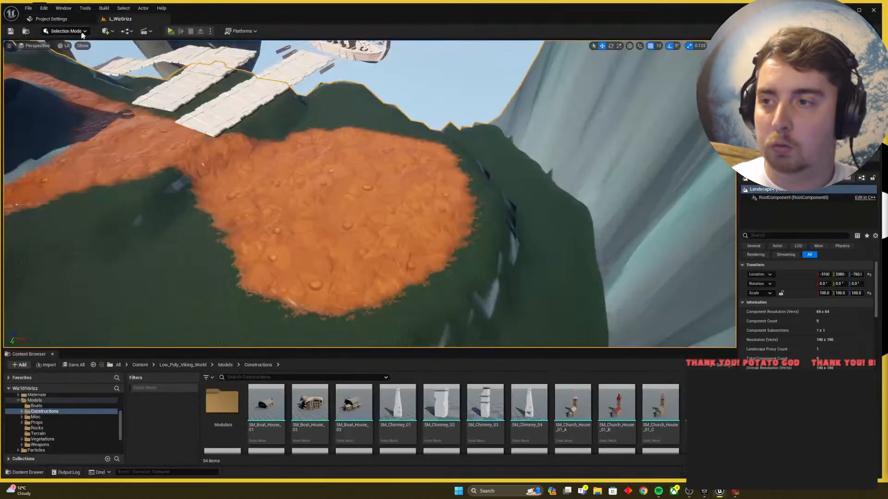
left_click(65, 30)
left_click(60, 48)
left_click(64, 364)
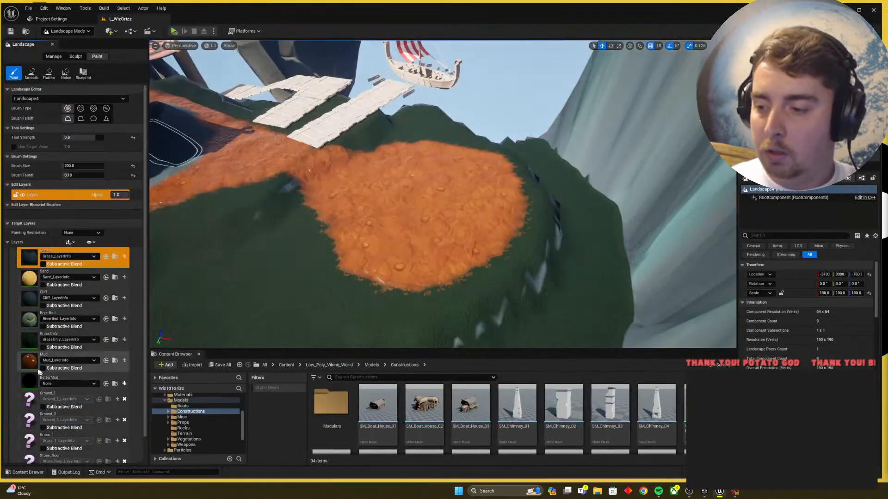
mouse_move(313, 312)
right_mouse_down()
mouse_move(243, 339)
mouse_move(234, 331)
right_mouse_up()
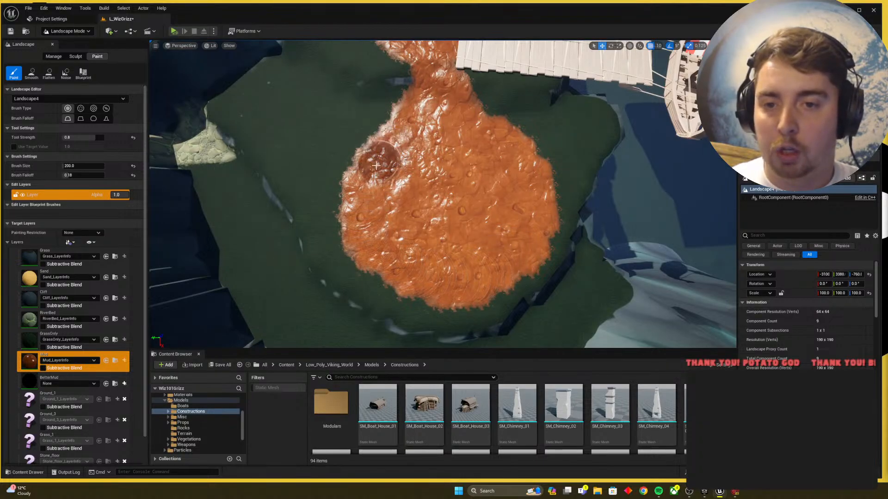
right_click_drag(398, 254, 476, 214)
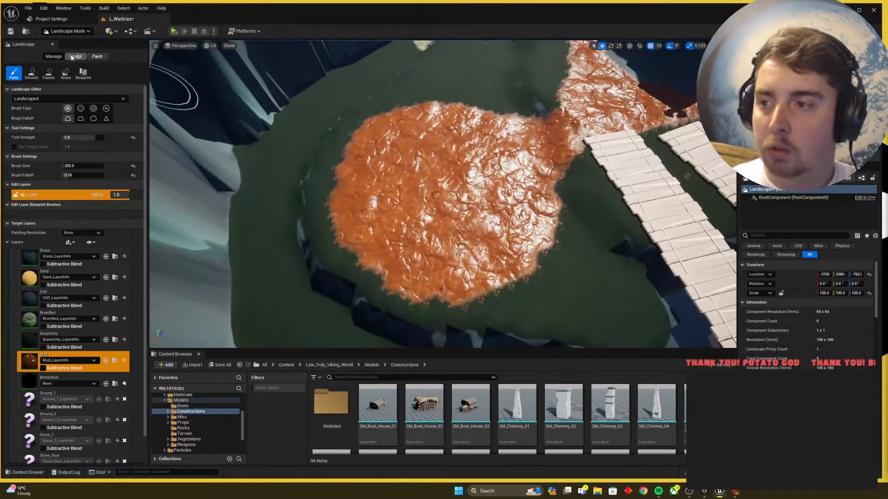
Step: Flatten the terrain along the clearing's trench-side edge, and save the level
left_click(74, 57)
mouse_move(351, 251)
left_mouse_down()
mouse_move(337, 250)
mouse_move(380, 287)
mouse_move(470, 300)
mouse_move(360, 253)
left_mouse_up()
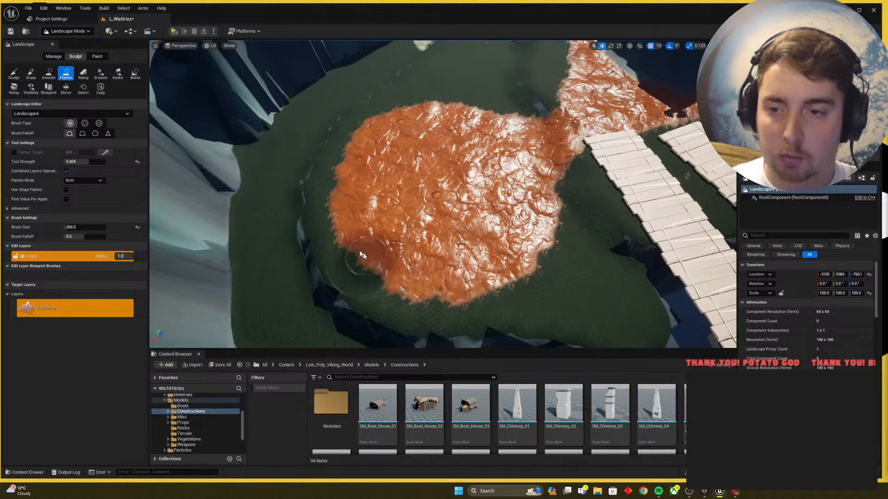
mouse_move(337, 186)
left_mouse_down()
mouse_move(389, 117)
mouse_move(411, 109)
left_mouse_up()
mouse_move(411, 109)
right_mouse_down()
mouse_move(414, 138)
mouse_move(444, 129)
mouse_move(382, 121)
right_mouse_up()
key("ctrl+s")
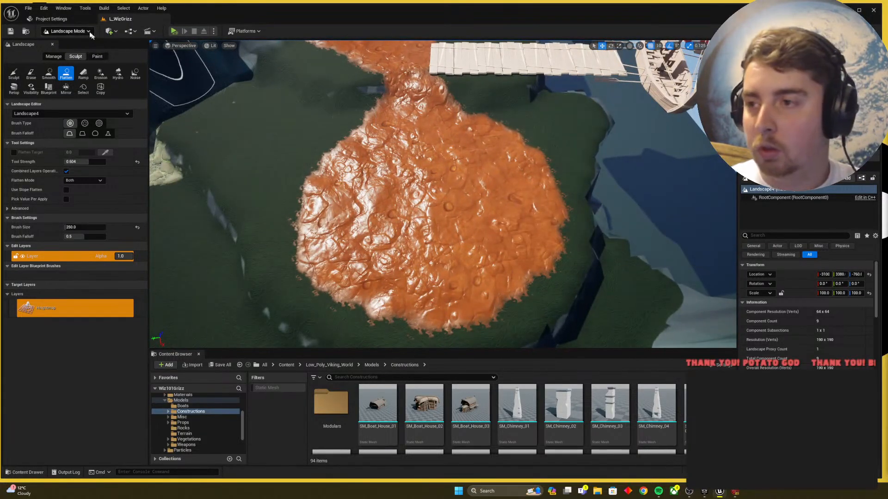
Step: Paint the Grass layer over the green ground beside the path junction and the round clearing
left_click(86, 32)
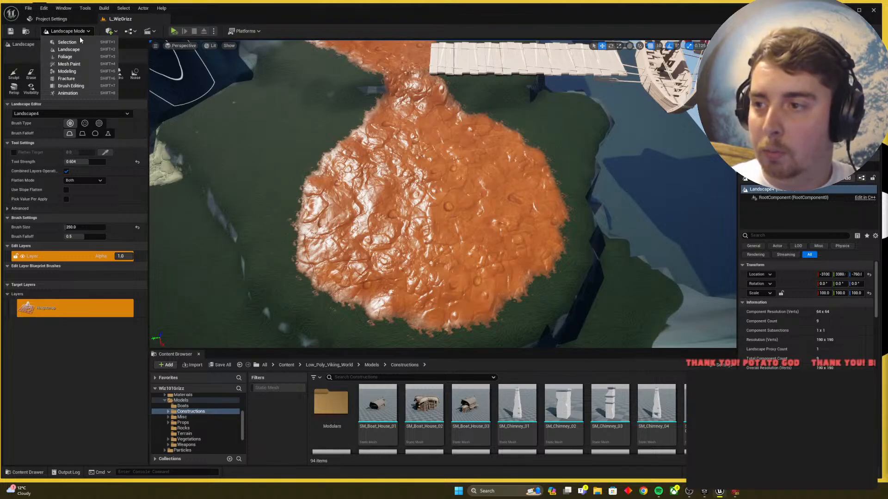
left_click(82, 42)
mouse_move(318, 226)
right_mouse_down()
mouse_move(321, 164)
mouse_move(309, 229)
right_mouse_up()
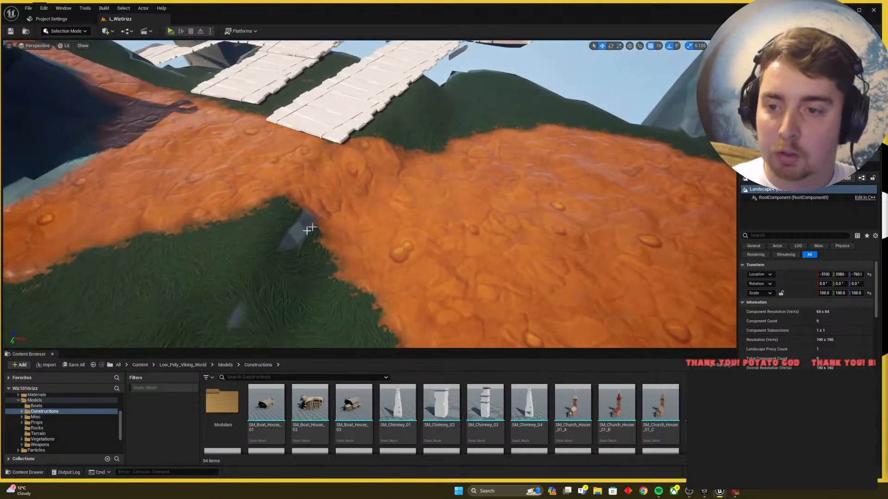
left_click(77, 32)
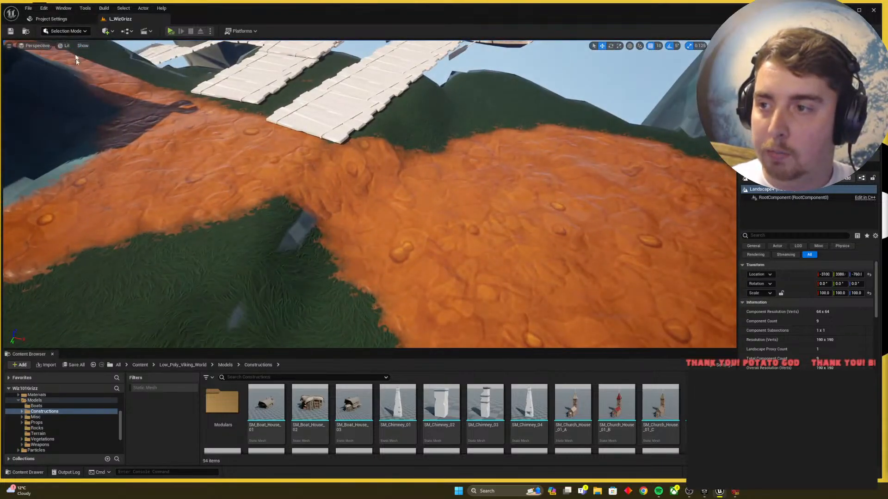
left_click(70, 50)
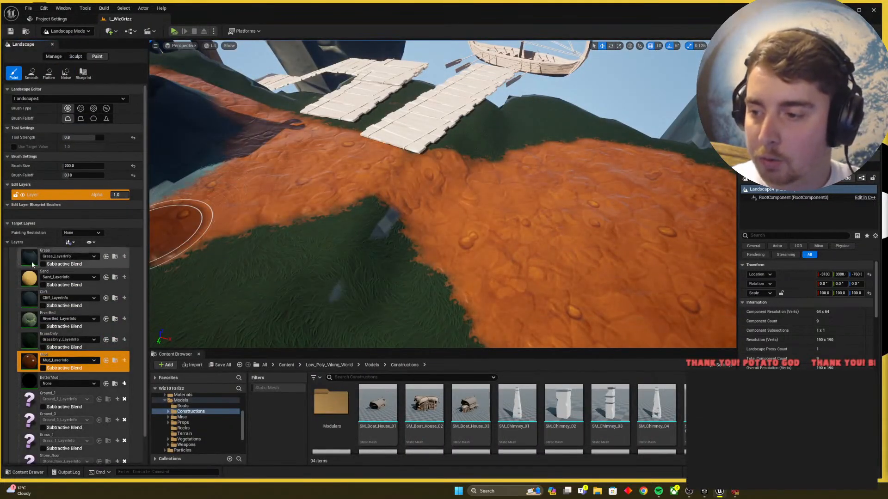
left_click(65, 259)
mouse_move(338, 280)
left_mouse_down()
mouse_move(377, 229)
mouse_move(350, 278)
left_mouse_up()
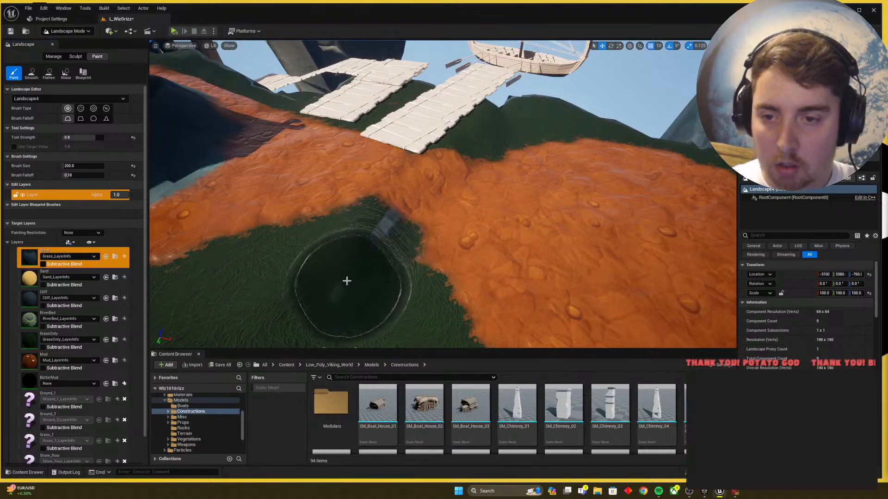
mouse_move(351, 277)
right_mouse_down()
mouse_move(333, 268)
mouse_move(337, 287)
mouse_move(355, 297)
mouse_move(348, 279)
right_mouse_up()
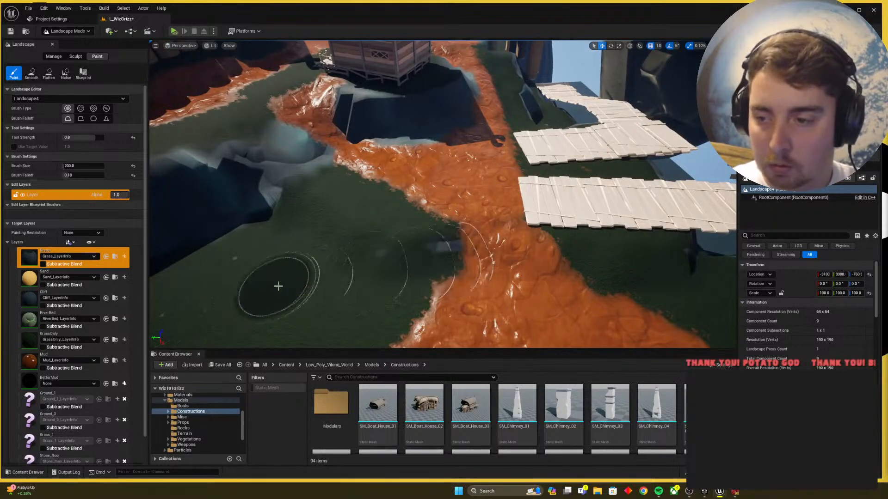
Step: Smooth the terrain on the grassy area beside the path junction, save the level, and return to selection mode
left_click(75, 56)
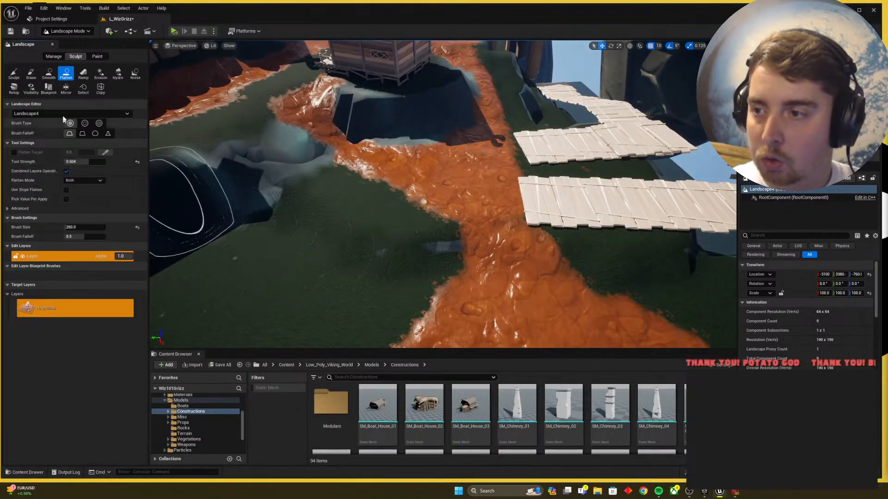
left_click(49, 75)
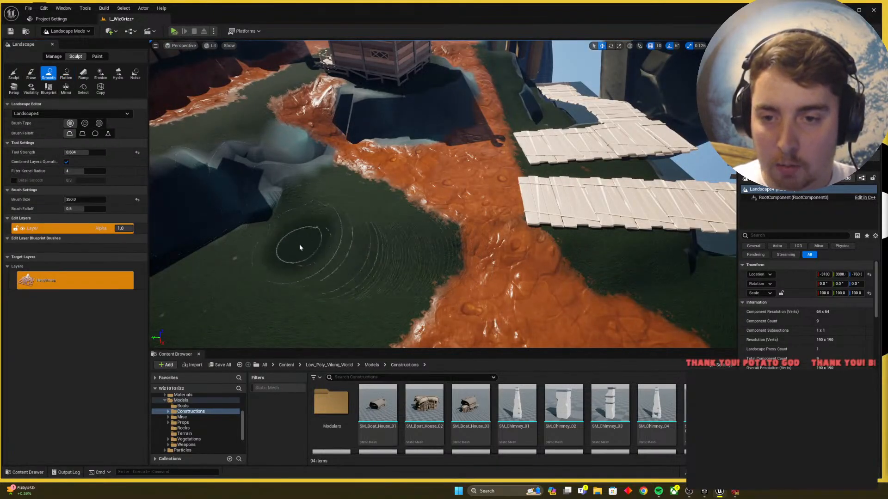
right_click_drag(298, 243, 353, 236)
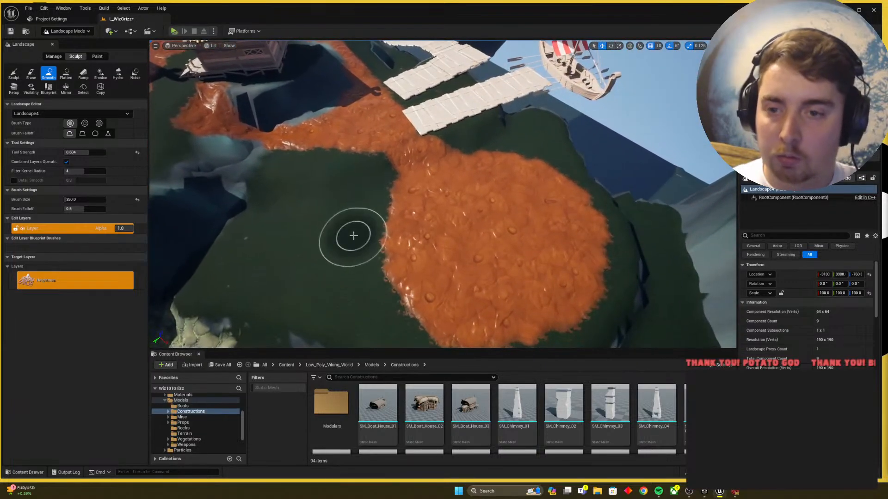
left_click(68, 31)
left_click(70, 41)
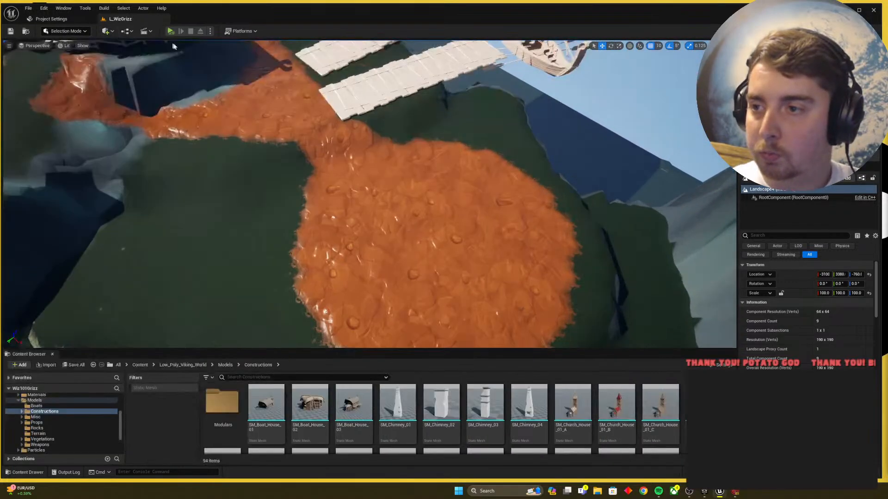
Step: Browse the Constructions, Props and Woods model folders for a wooden post suited to the clearing's edge
scroll(544, 425, "down", 3)
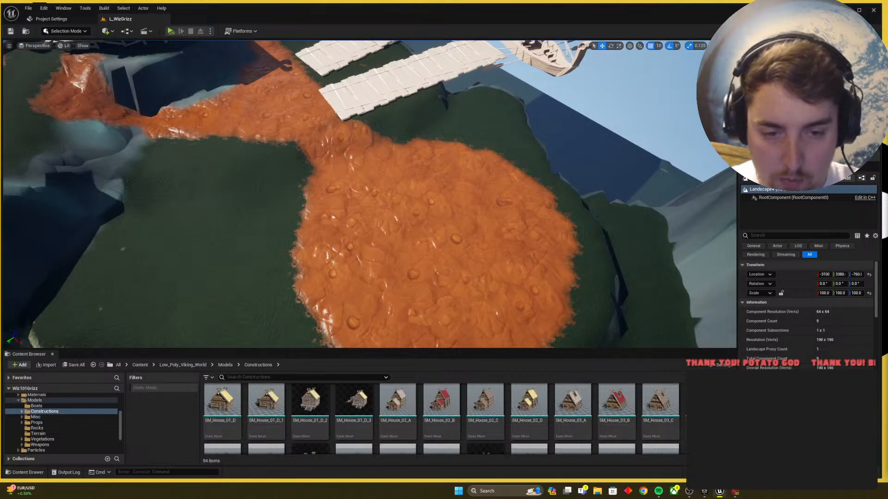
scroll(294, 400, "up", 1)
left_click(226, 365)
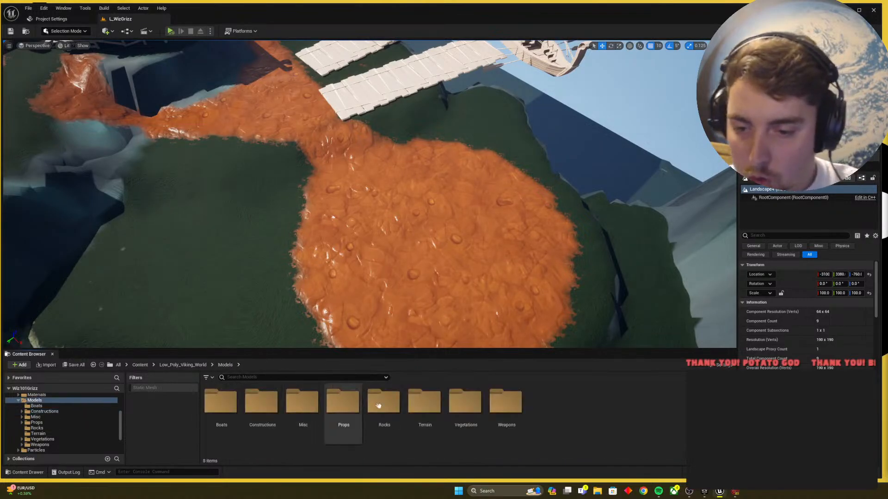
double_click(354, 402)
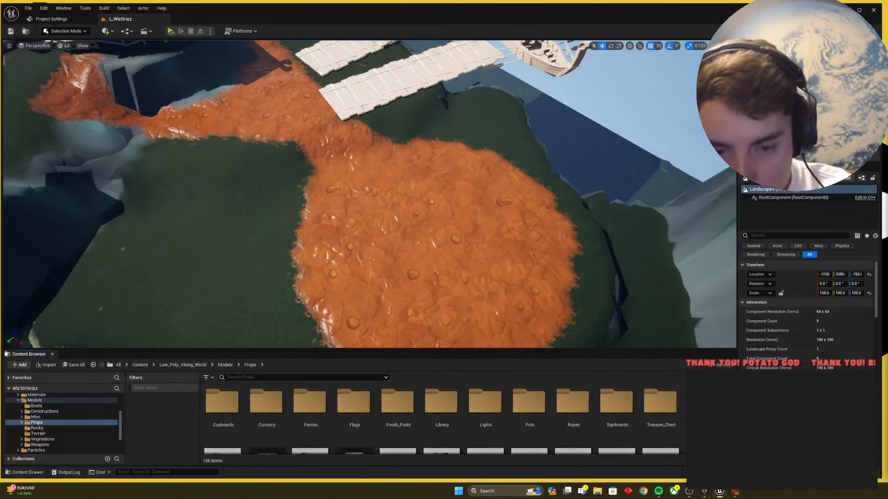
double_click(705, 401)
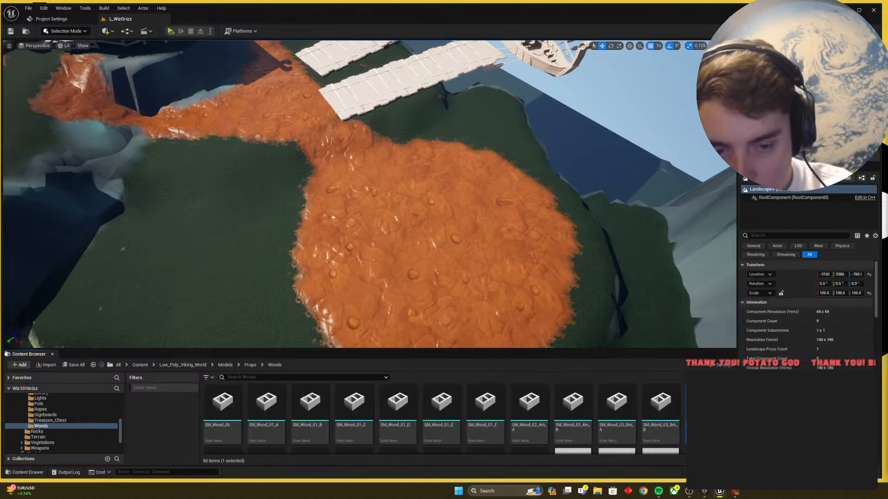
scroll(704, 401, "down", 1)
scroll(442, 416, "down", 2)
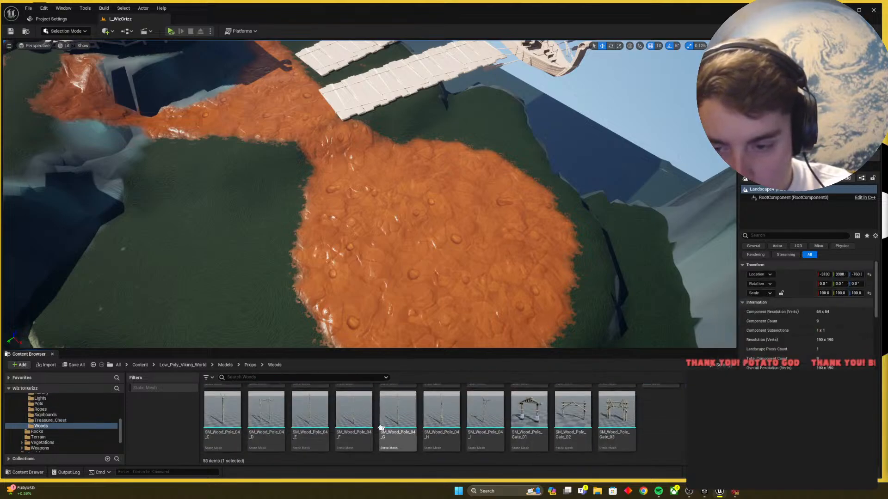
scroll(380, 428, "down", 4)
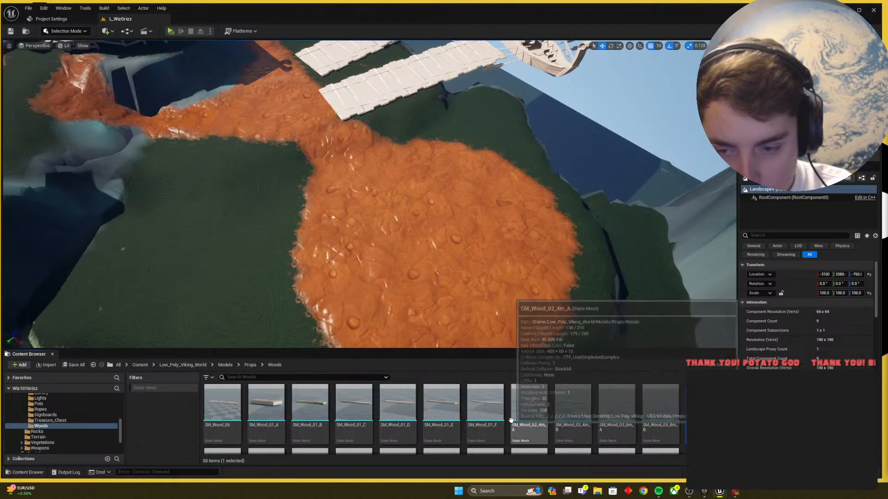
left_click(249, 365)
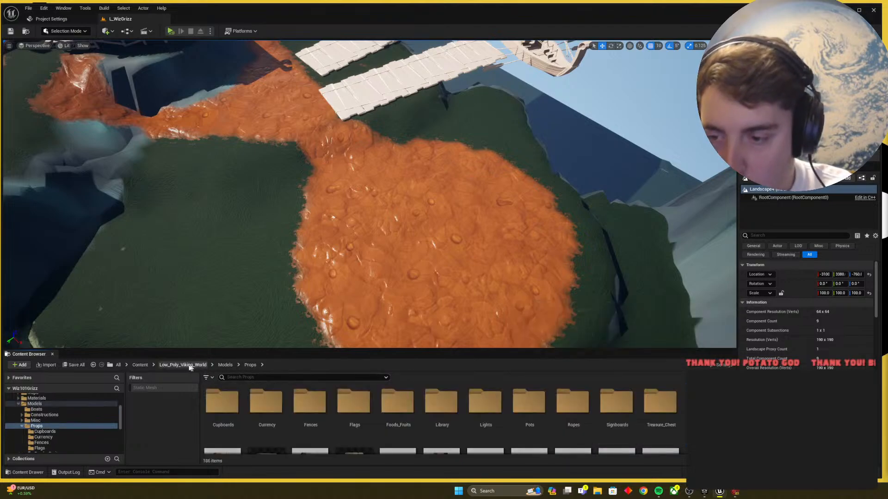
Step: Duplicate an existing pointed wooden stake and stand it on the grass beside the round clearing at scale 1.0
right_click_drag(443, 254, 485, 124)
left_click(464, 113)
left_click_drag(411, 105, 438, 327, "alt")
key("r")
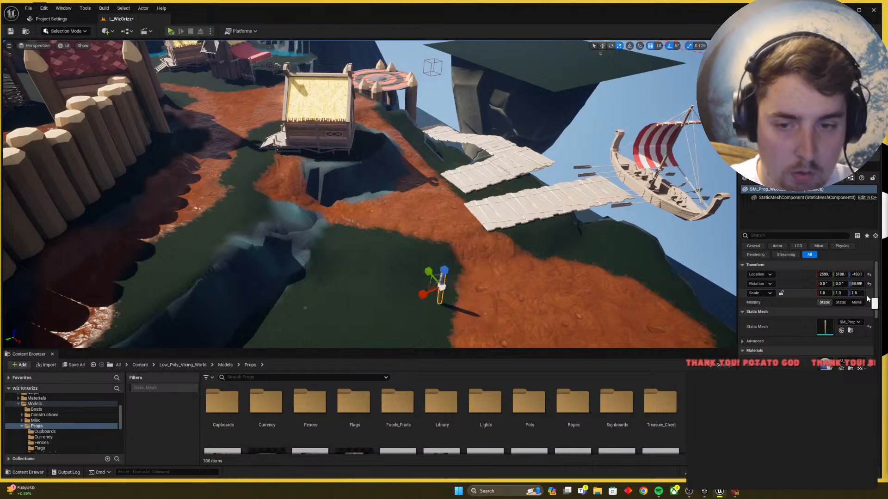
right_click_drag(506, 301, 503, 301)
key("w")
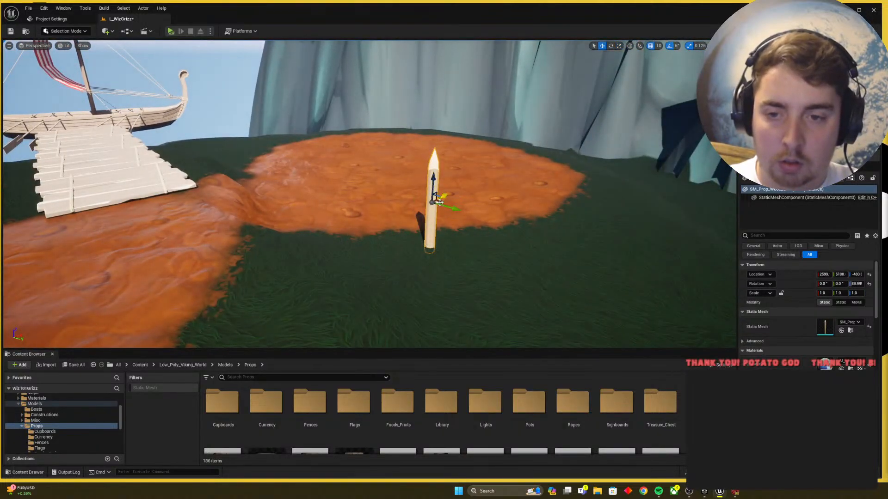
Step: Switch to Wizard101 and walk around the round arena to examine the placement of its wooden posts and torches
key("alt+Tab")
right_click_drag(485, 259, 502, 228)
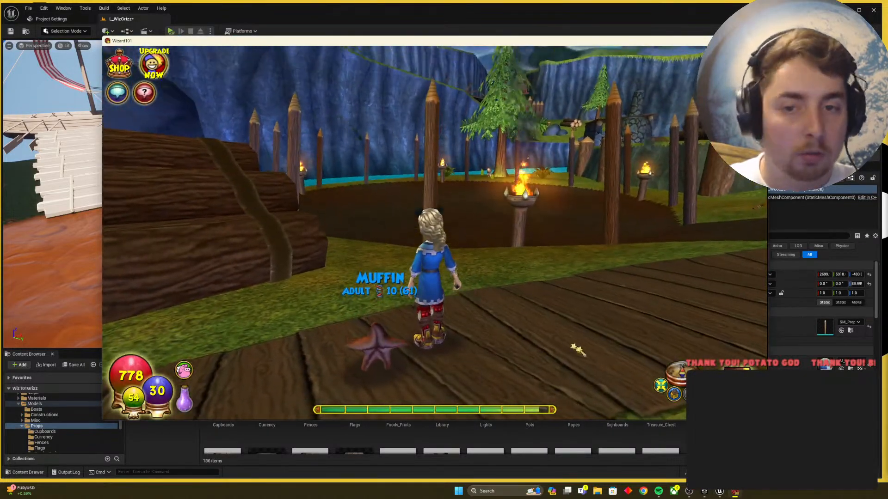
key("d")
key("w")
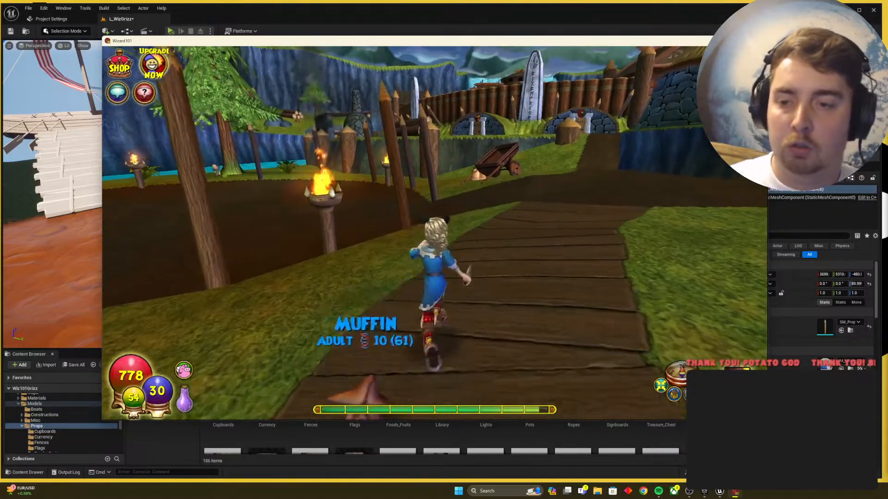
key("d")
key("a")
key("a")
key("s")
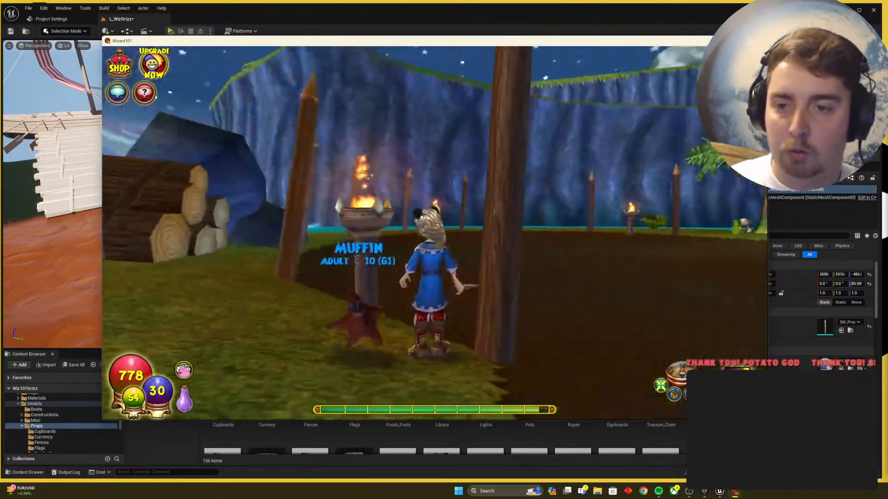
key("alt+Tab")
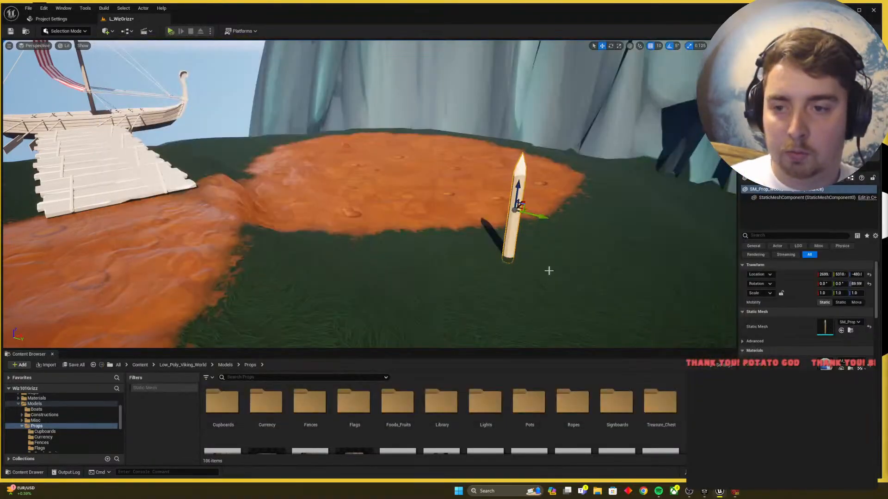
Step: View the clearing and its stake from the path and dock side in Unreal Editor, comparing the layout with the Wizard101 area
key("s")
right_click_drag(548, 271, 569, 280)
key("w")
key("s")
key("s")
mouse_move(392, 289)
right_mouse_down()
mouse_move(370, 292)
mouse_move(404, 288)
right_mouse_up()
key("alt+Tab")
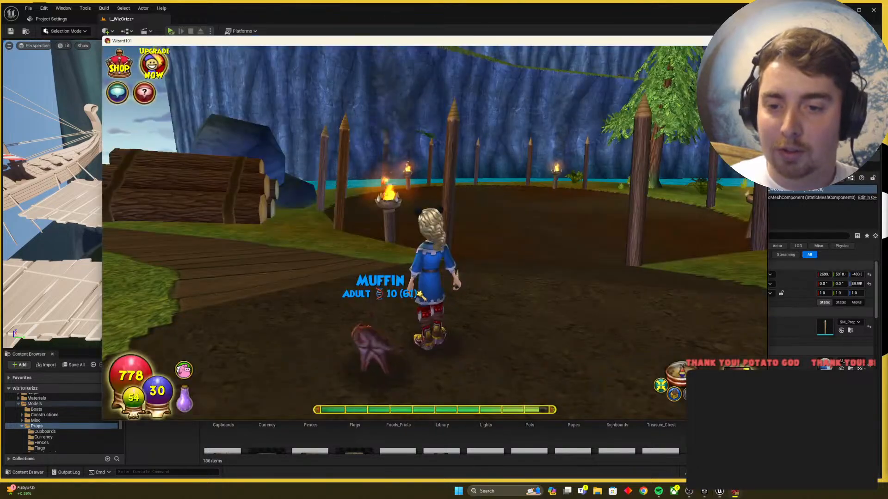
key("alt+Tab")
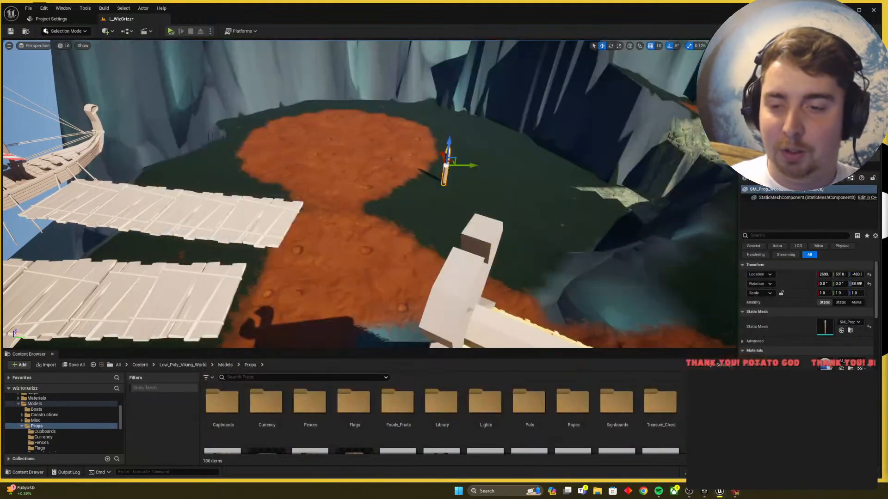
key("w")
mouse_move(200, 97)
right_mouse_down()
mouse_move(193, 78)
mouse_move(200, 96)
right_mouse_up()
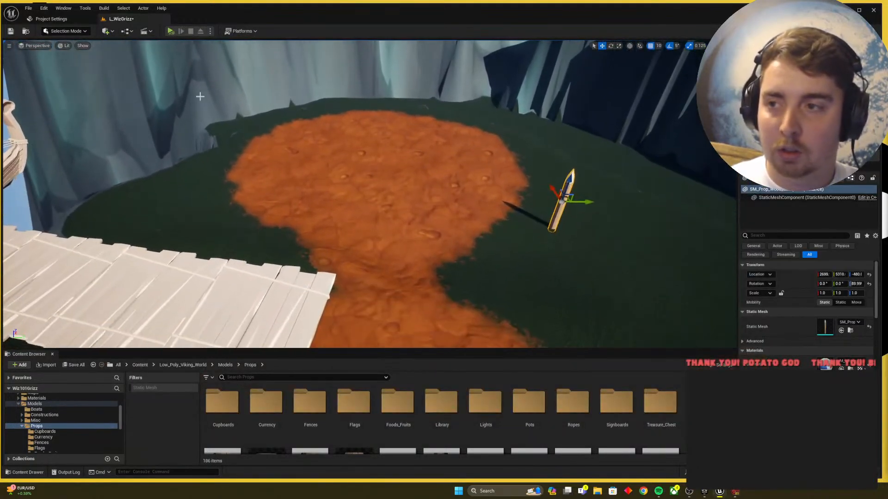
Step: Paint the Mud layer over the narrow neck joining the path to the round clearing
left_click(73, 32)
left_click(68, 50)
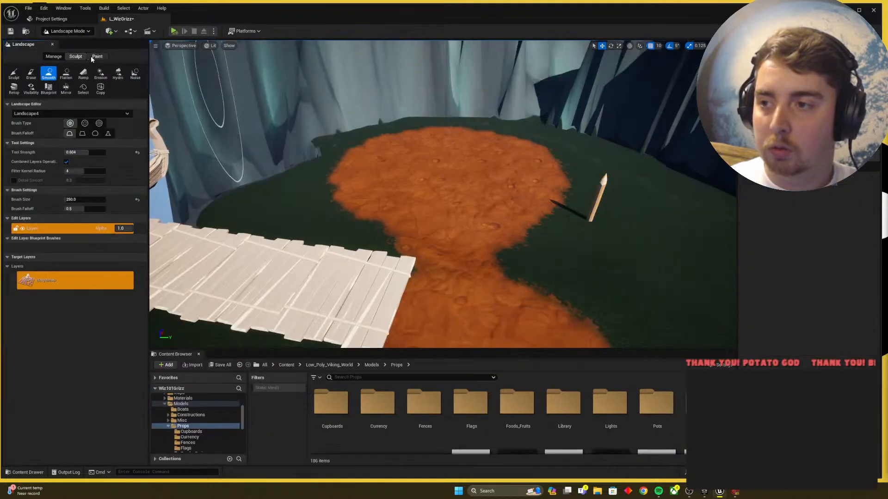
left_click(93, 57)
left_click(40, 267)
mouse_move(366, 236)
right_mouse_down()
mouse_move(365, 263)
mouse_move(365, 230)
right_mouse_up()
key("w")
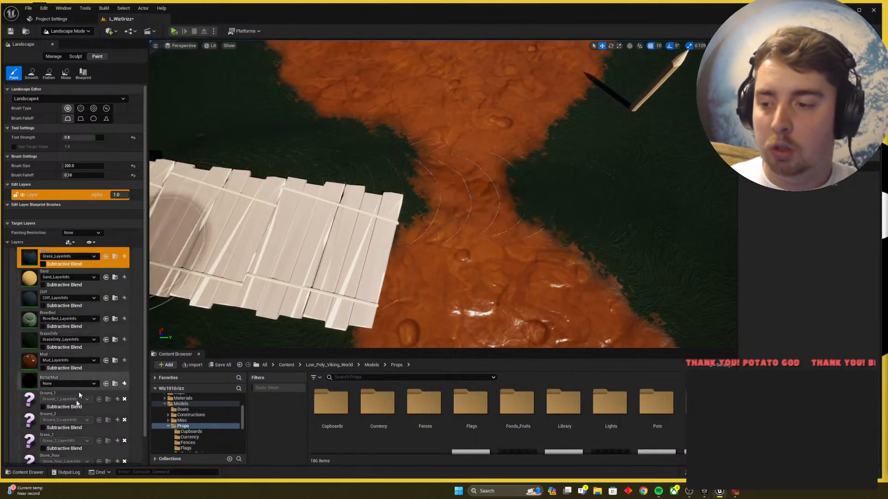
left_click(65, 361)
left_click_drag(502, 174, 503, 156)
mouse_move(503, 158)
right_mouse_down()
mouse_move(509, 138)
mouse_move(522, 150)
right_mouse_up()
Step: Extend the Mud layer along the clearing's stake-side edge out to the wooden stake and around towards the cliffs
left_click_drag(407, 140, 502, 88)
right_click_drag(501, 88, 501, 50)
left_click_drag(491, 151, 472, 107)
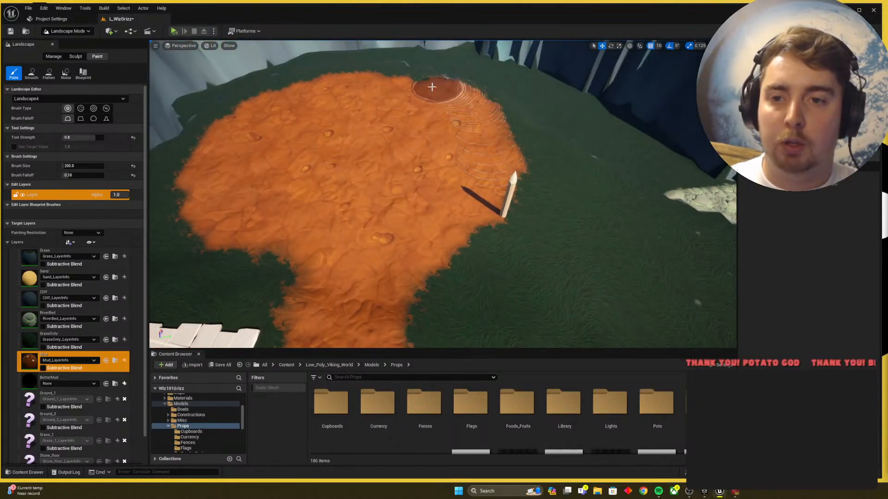
Step: Flatten the grassy terrain between the clearing and the cliffs, save the level, and return to selection mode
right_click_drag(386, 77, 426, 51)
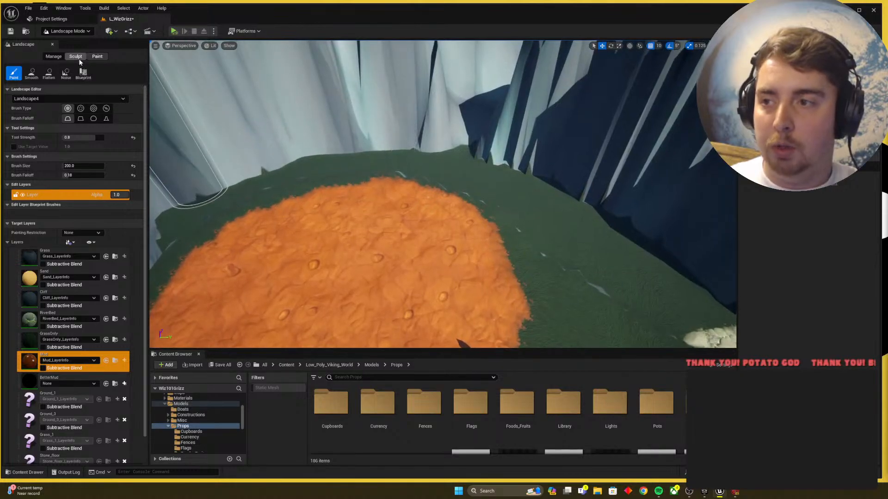
left_click(75, 55)
left_click(67, 75)
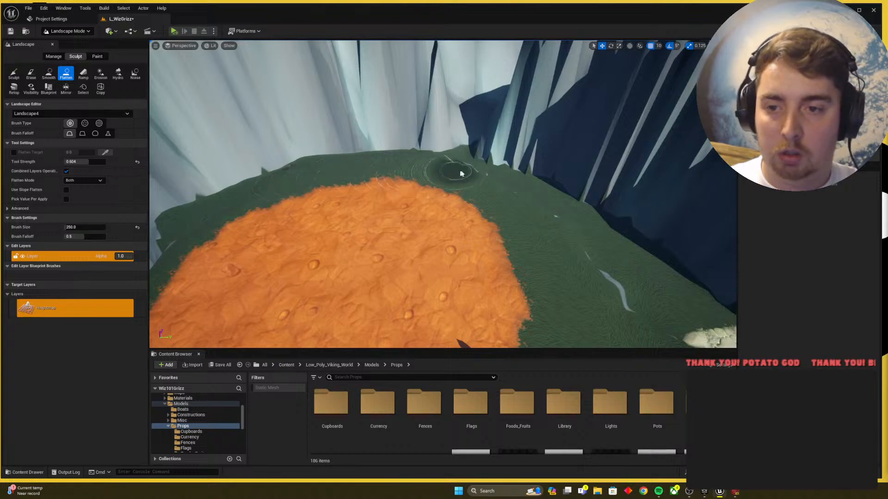
mouse_move(586, 273)
right_mouse_down()
mouse_move(407, 217)
mouse_move(420, 185)
mouse_move(393, 178)
right_mouse_up()
left_click(67, 31)
left_click(69, 41)
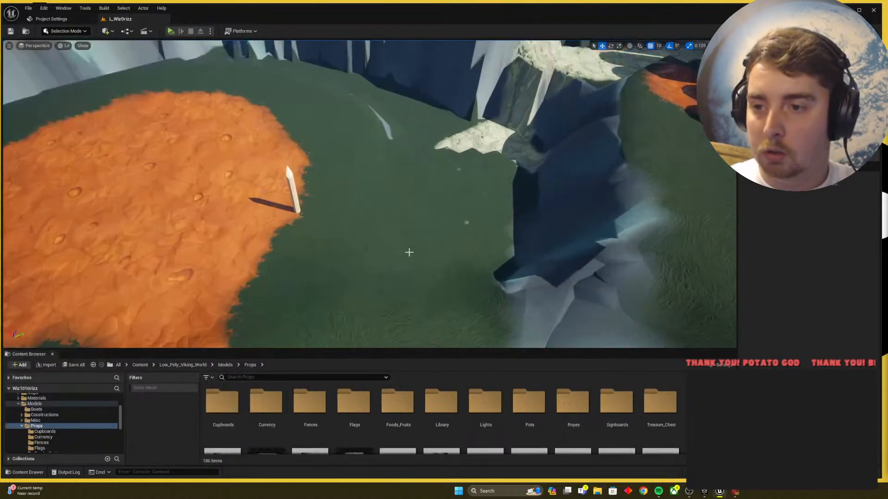
Step: Check the trees around the Wizard101 clearing, return to Unreal Editor, and open Low_Poly_Viking_World's Trees folder under Vegetations
right_click_drag(407, 251, 402, 250)
key("alt+Tab")
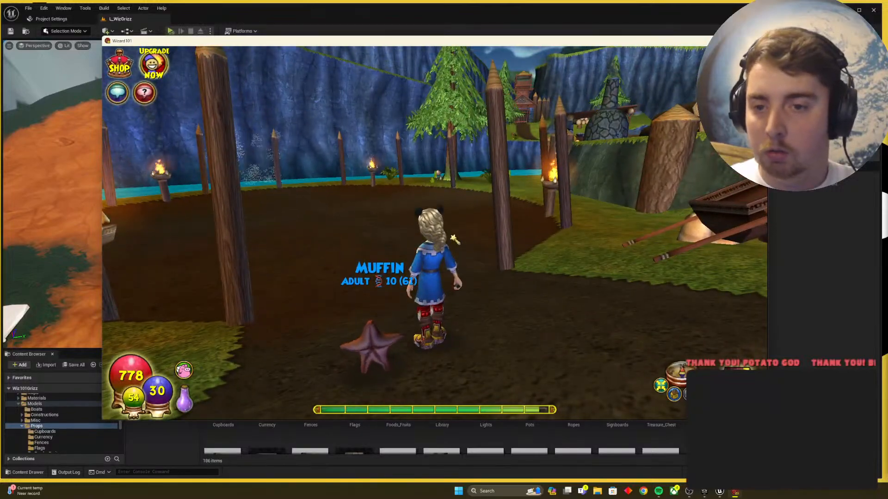
key("alt+Tab")
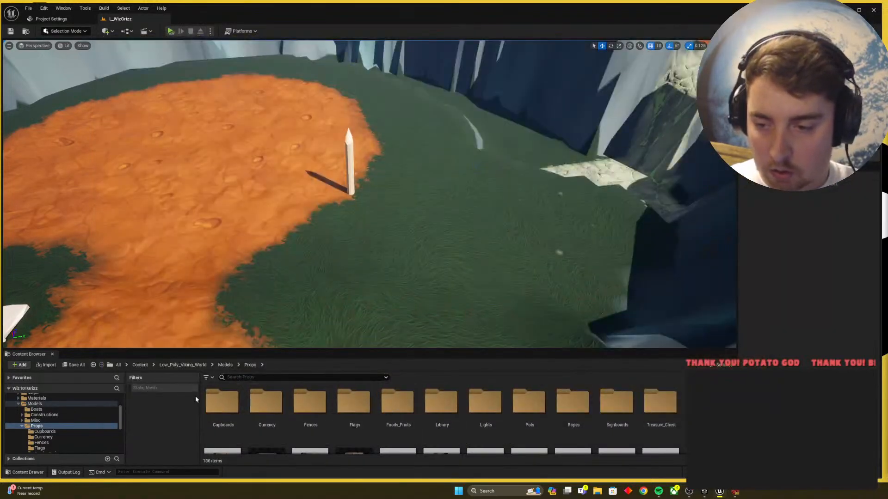
left_click(224, 365)
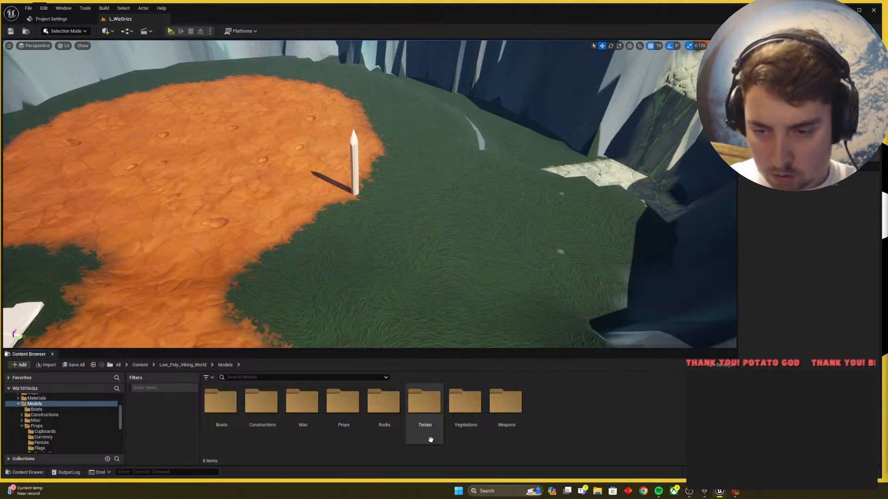
double_click(414, 413)
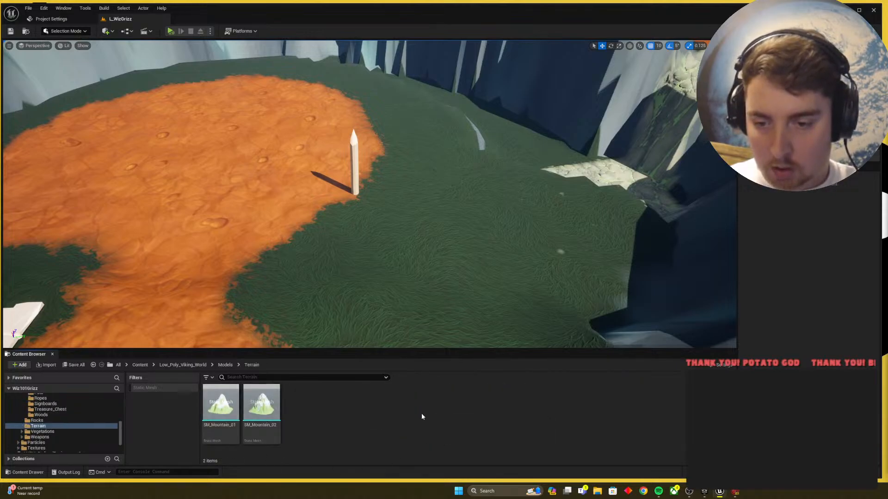
left_click(225, 365)
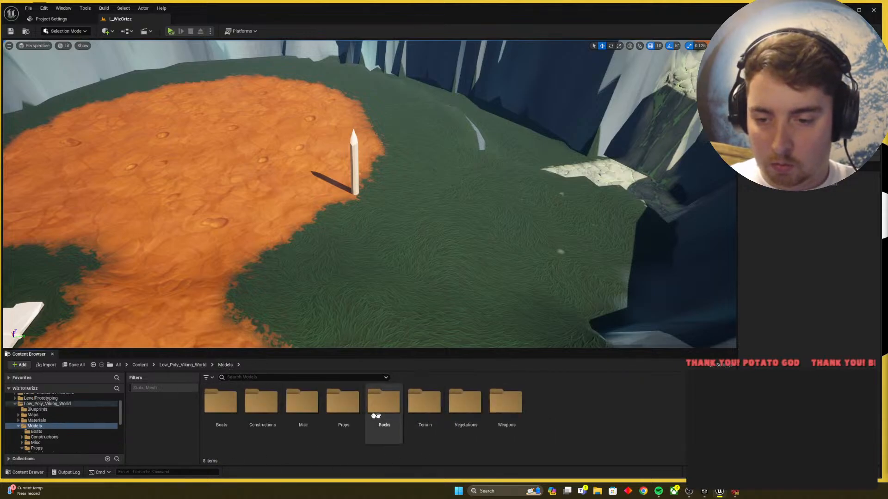
double_click(473, 420)
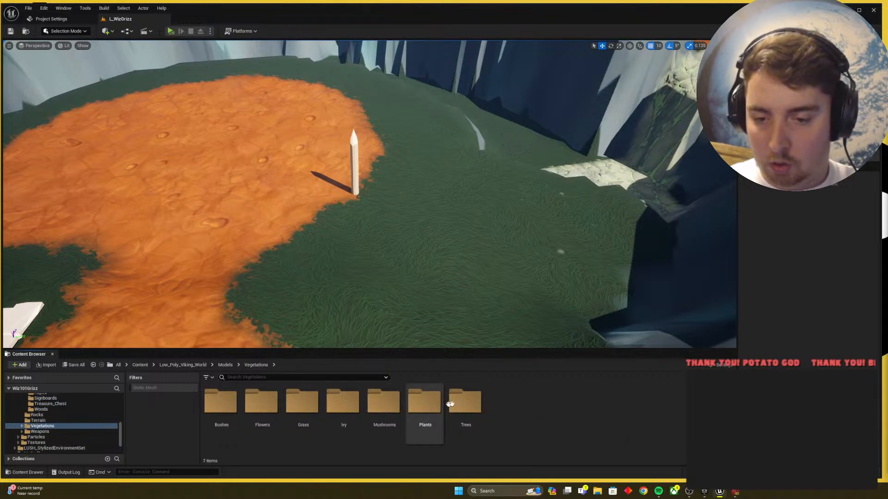
double_click(458, 405)
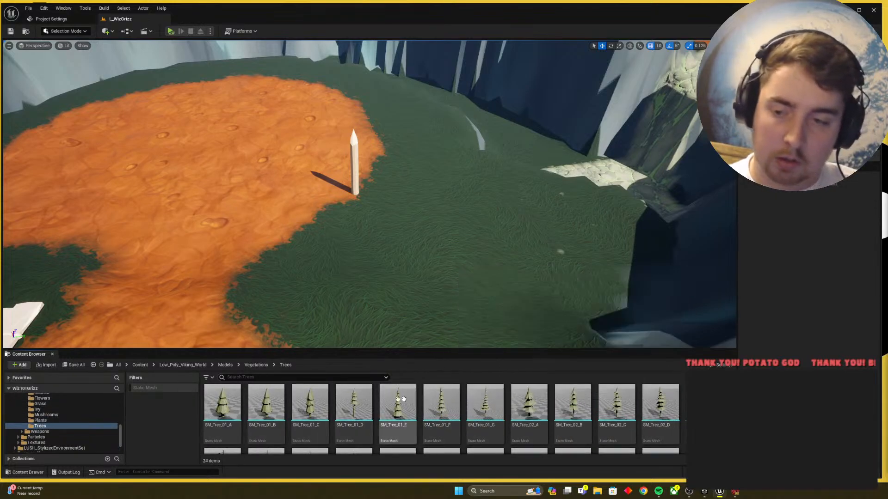
Step: Place an SM_Tree_02_A on the grass beyond the clearing, near the foot of the cliffs
right_click_drag(393, 268, 382, 220)
key("s")
key("w")
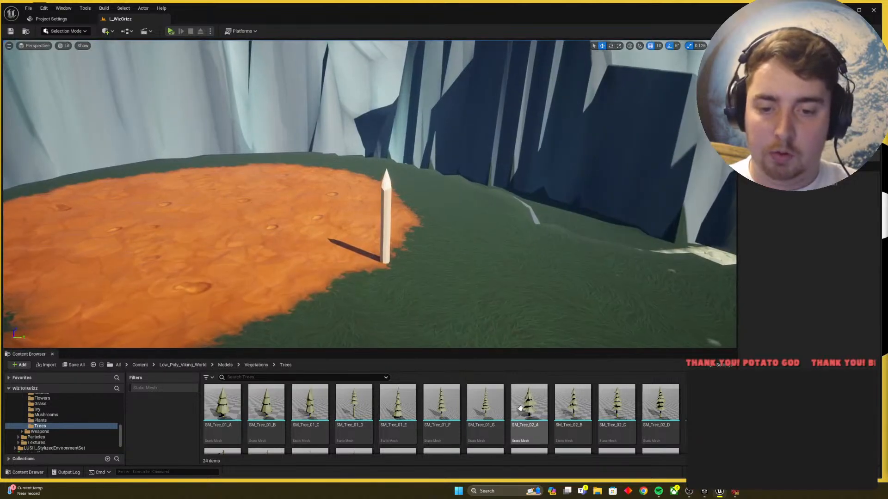
scroll(537, 410, "down", 3)
scroll(540, 411, "up", 3)
left_click_drag(542, 412, 456, 218)
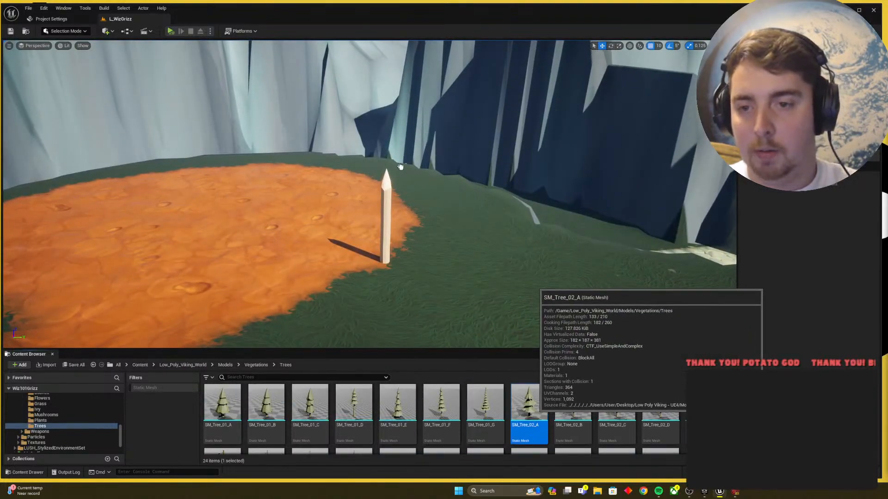
left_click_drag(400, 166, 400, 167)
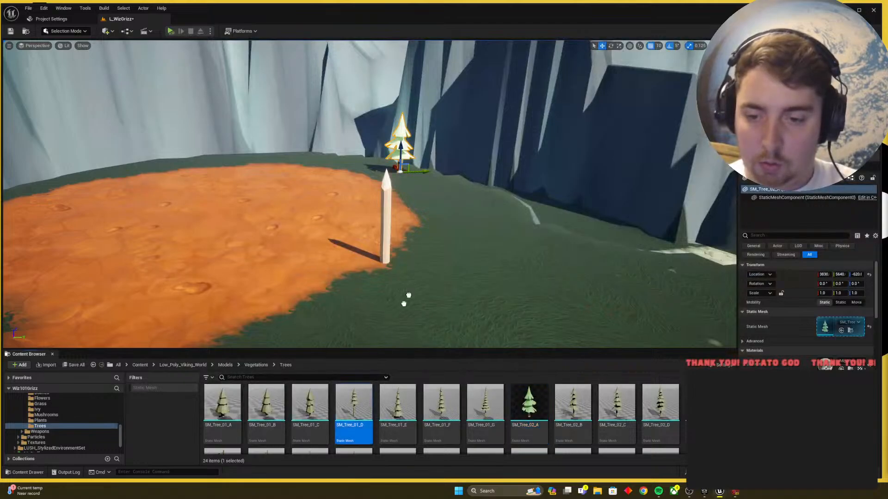
Step: Place an SM_Tree_01_D on the grass at the clearing's edge behind the stake, and delete the smaller SM_Tree_02_A
left_click_drag(409, 295, 439, 201)
key("alt+Tab")
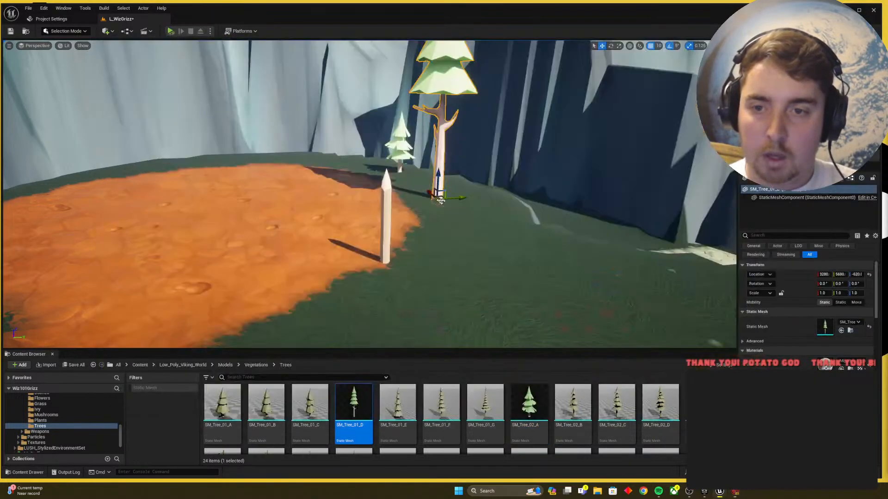
right_click_drag(416, 195, 449, 195)
key("Delete")
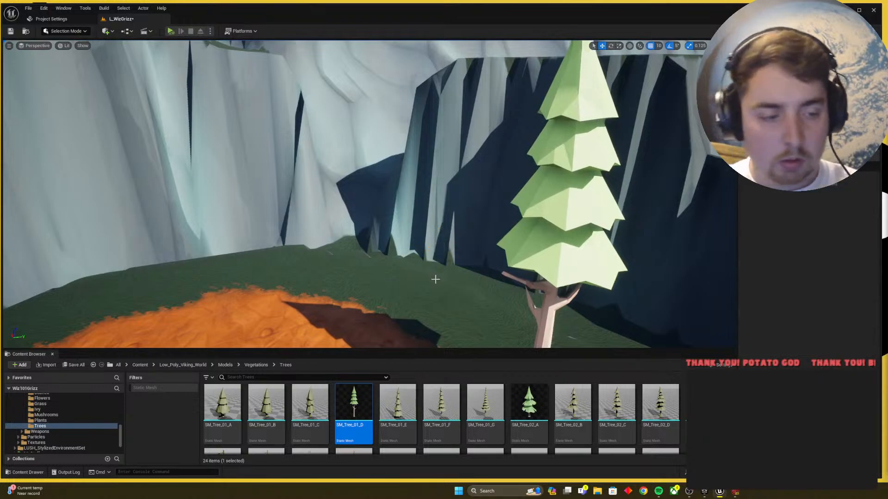
Step: Move the SM_Tree_01_D farther back onto the grass between the clearing and the cliffs
right_click_drag(394, 248, 400, 278)
left_click(521, 276)
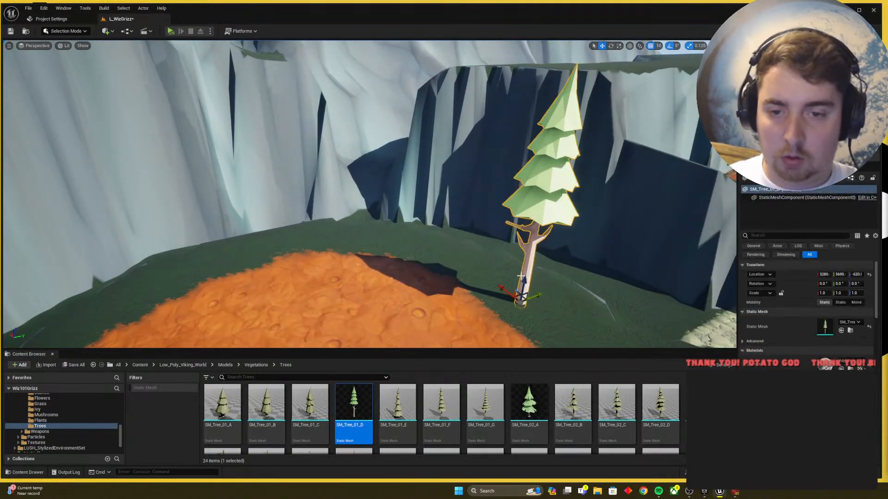
left_click_drag(421, 241, 430, 245)
key("s")
right_click_drag(430, 244, 448, 254)
key("w")
Step: Run into the Wizard101 clearing to examine the tree, river and cliffs behind it, and compare them with the level in Unreal Editor
key("alt+Tab")
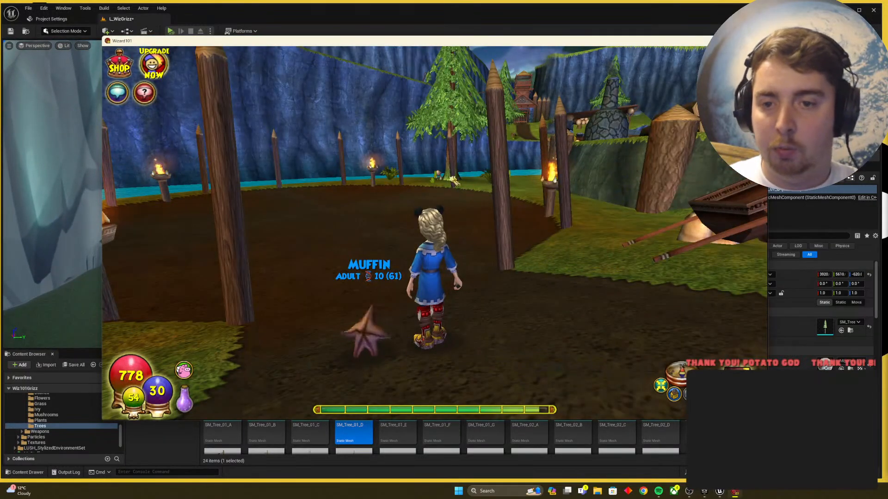
key("w")
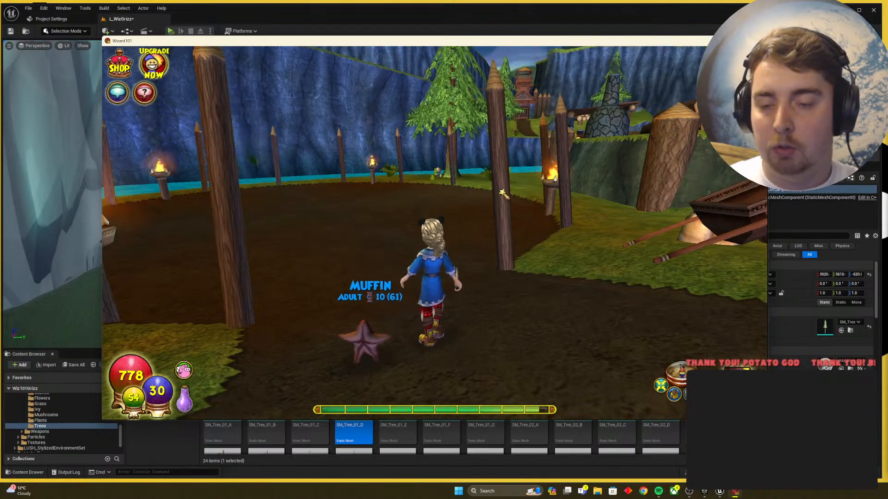
key("a")
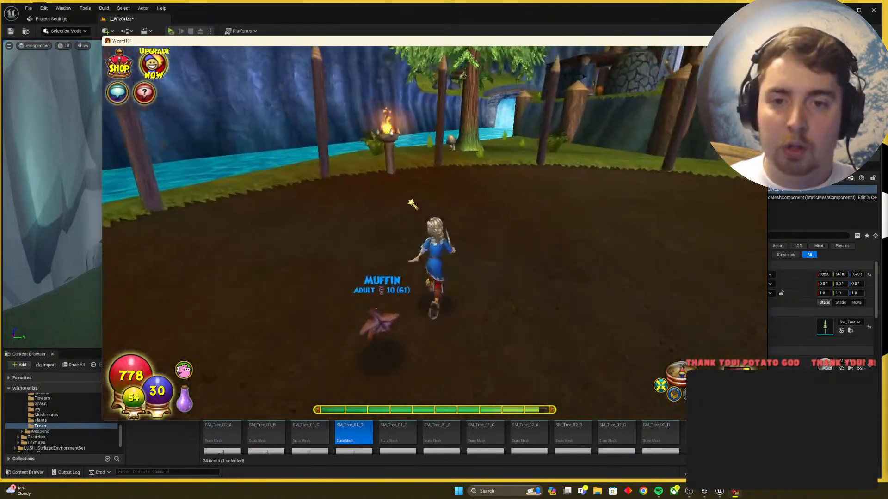
key("alt+Tab")
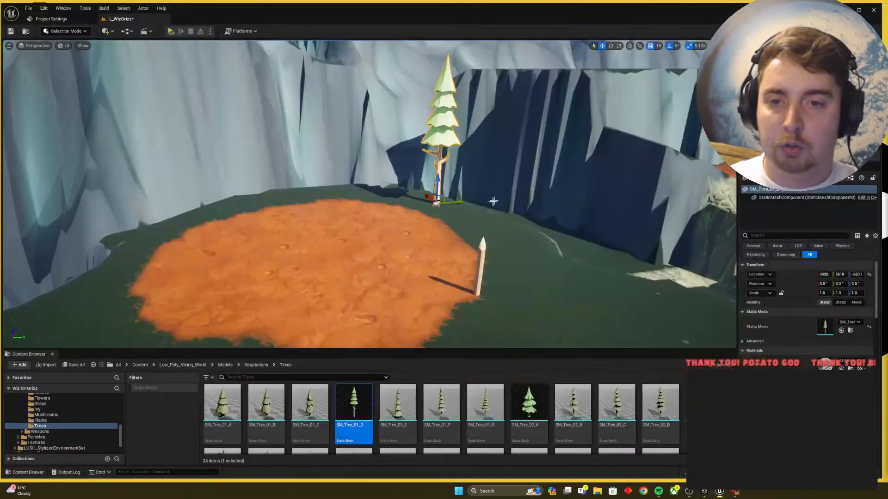
key("a")
right_click_drag(370, 194, 536, 211)
mouse_move(407, 190)
right_mouse_down()
mouse_move(409, 236)
mouse_move(404, 199)
right_mouse_up()
key("w")
right_click_drag(339, 177, 339, 173)
key("s")
Step: Flatten the foot of the cliffs around the clearing's far side with the landscape Flatten tool, widening the grassy ground
left_click(67, 32)
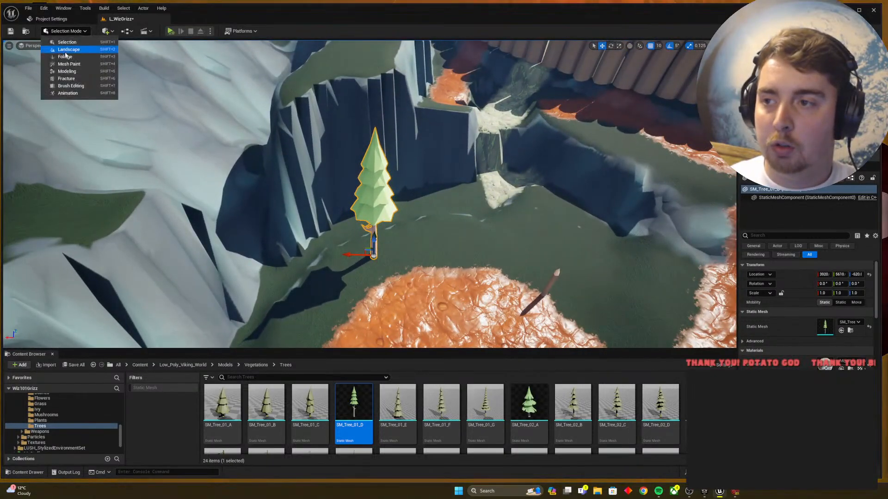
left_click(65, 50)
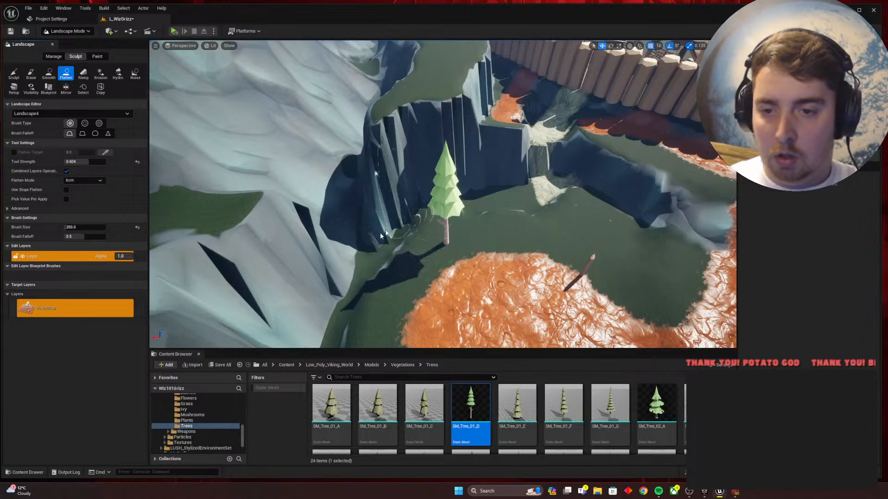
left_click_drag(358, 270, 345, 307)
right_click_drag(345, 307, 331, 336)
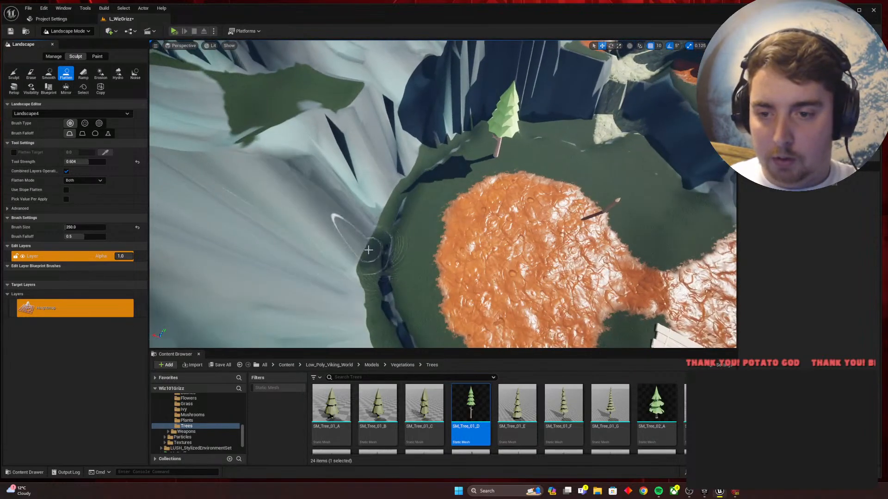
mouse_move(355, 226)
left_mouse_down()
mouse_move(388, 159)
mouse_move(336, 217)
mouse_move(352, 158)
mouse_move(337, 313)
mouse_move(387, 130)
mouse_move(396, 148)
mouse_move(417, 129)
mouse_move(361, 139)
mouse_move(352, 218)
left_mouse_up()
right_click_drag(344, 264, 359, 210)
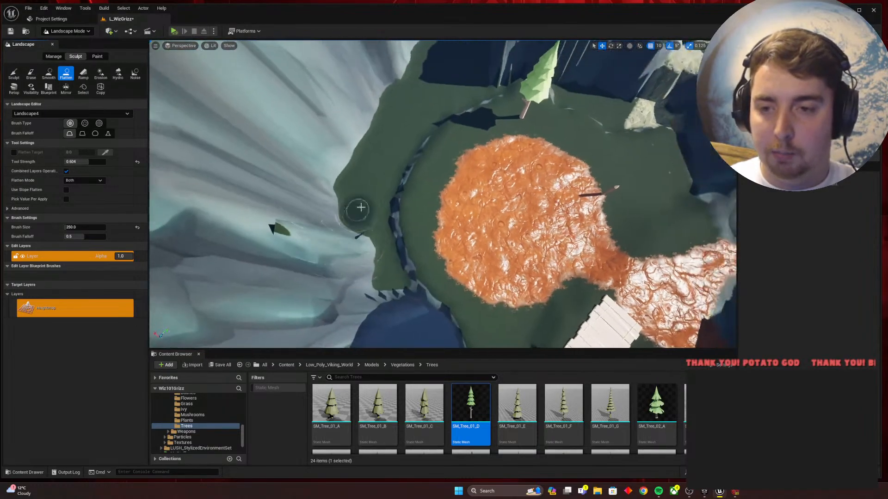
mouse_move(359, 210)
left_mouse_down()
mouse_move(359, 236)
mouse_move(351, 203)
left_mouse_up()
mouse_move(351, 204)
right_mouse_down()
mouse_move(352, 153)
mouse_move(343, 151)
right_mouse_up()
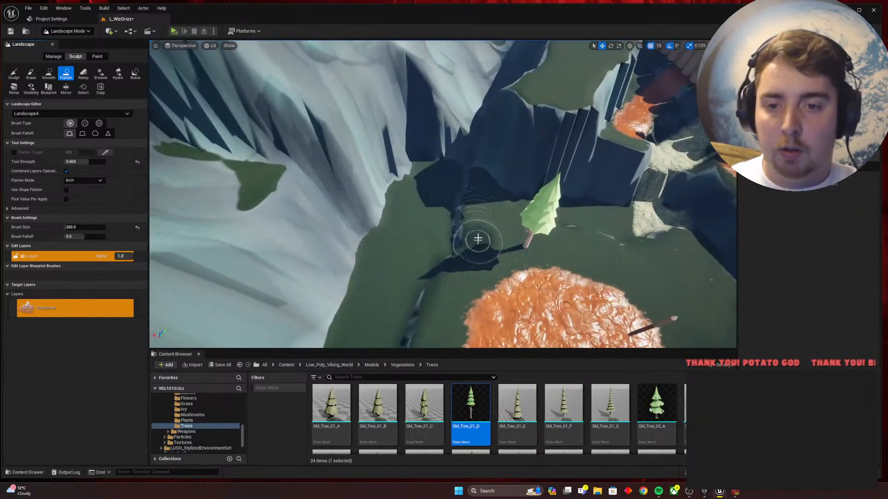
Step: Flatten the rocky ridge behind the tree down to the grass level, opening a corridor alongside the palisade slope
mouse_move(478, 239)
left_mouse_down()
mouse_move(523, 141)
mouse_move(547, 149)
mouse_move(539, 194)
mouse_move(511, 131)
left_mouse_up()
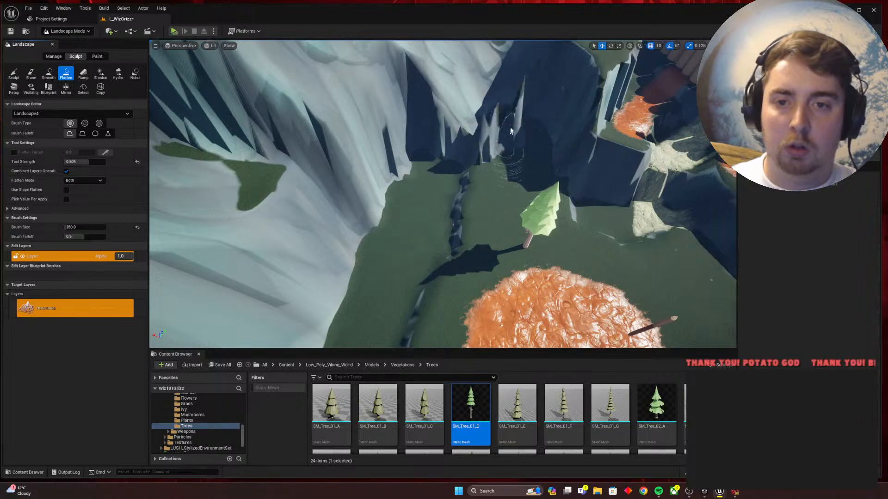
mouse_move(559, 199)
left_mouse_down()
mouse_move(578, 139)
mouse_move(610, 200)
left_mouse_up()
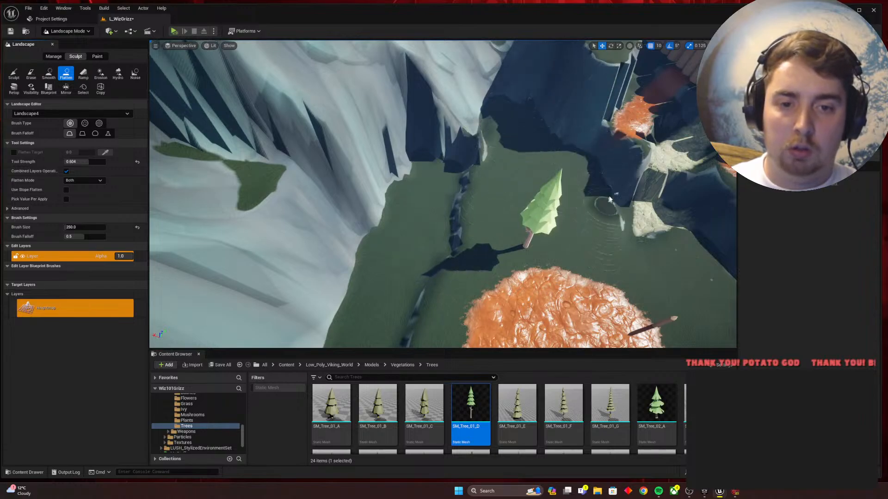
right_click_drag(642, 249, 666, 199)
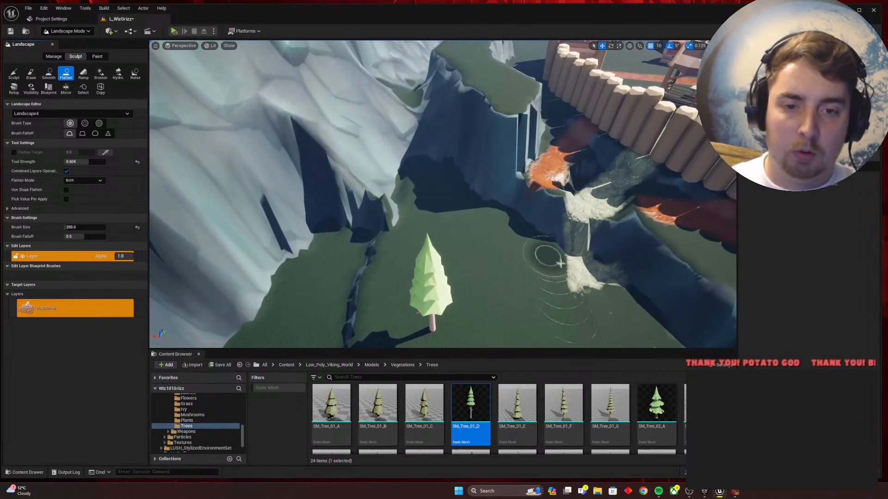
mouse_move(581, 289)
left_mouse_down()
mouse_move(522, 185)
mouse_move(504, 120)
mouse_move(488, 198)
mouse_move(535, 185)
left_mouse_up()
left_click_drag(469, 136, 465, 137)
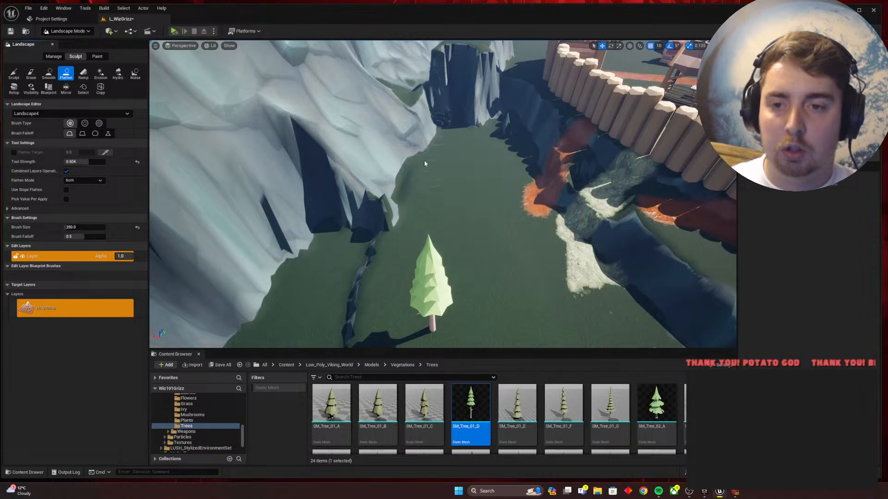
Step: Flatten the cliff foot and rock remnants along the trench leading away behind the tree
right_click_drag(444, 204, 416, 183)
mouse_move(380, 298)
left_mouse_down()
mouse_move(386, 259)
mouse_move(372, 255)
mouse_move(381, 226)
mouse_move(418, 191)
left_mouse_up()
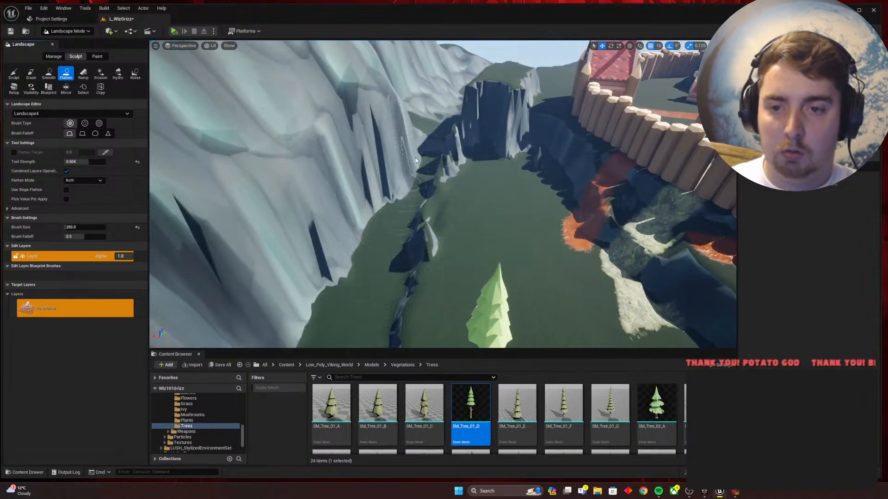
left_click_drag(416, 160, 389, 227)
left_click_drag(442, 250, 452, 166)
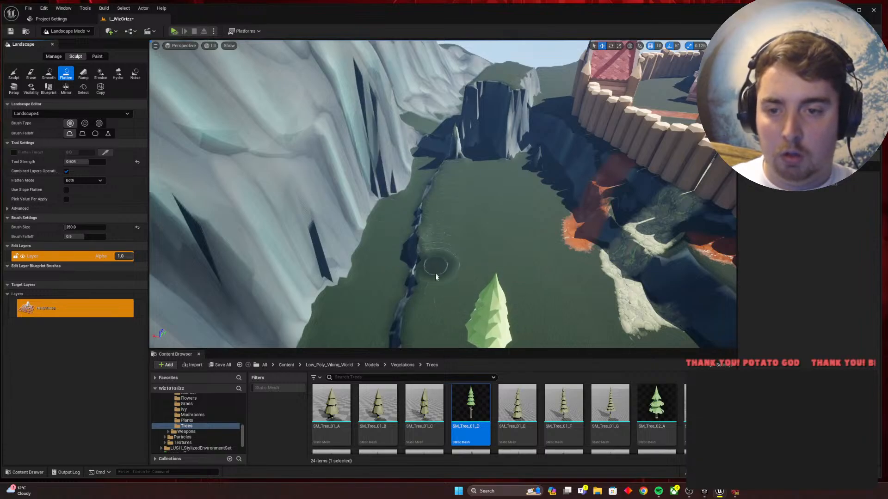
Step: Flatten the slope below the palisade into a raised grassy ledge reaching across the white rock and mud patches
mouse_move(485, 222)
right_mouse_down()
mouse_move(536, 217)
mouse_move(606, 273)
mouse_move(596, 278)
right_mouse_up()
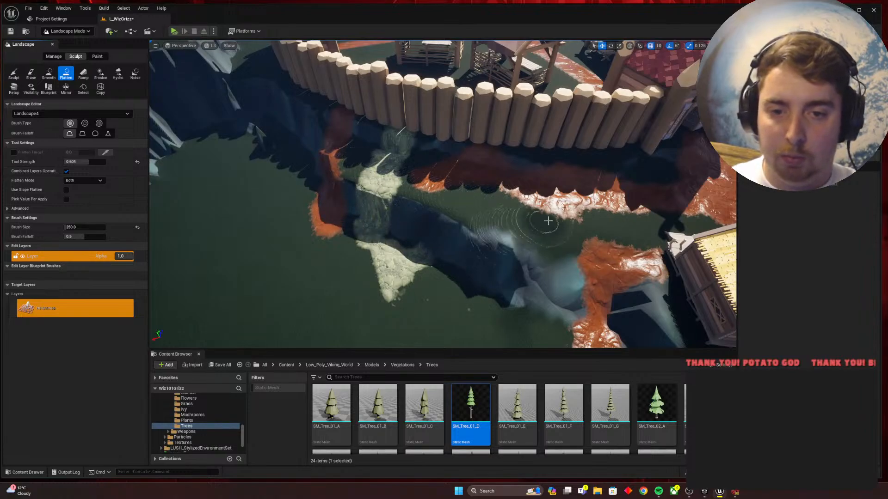
mouse_move(548, 221)
left_mouse_down()
mouse_move(470, 239)
mouse_move(348, 214)
mouse_move(323, 167)
left_mouse_up()
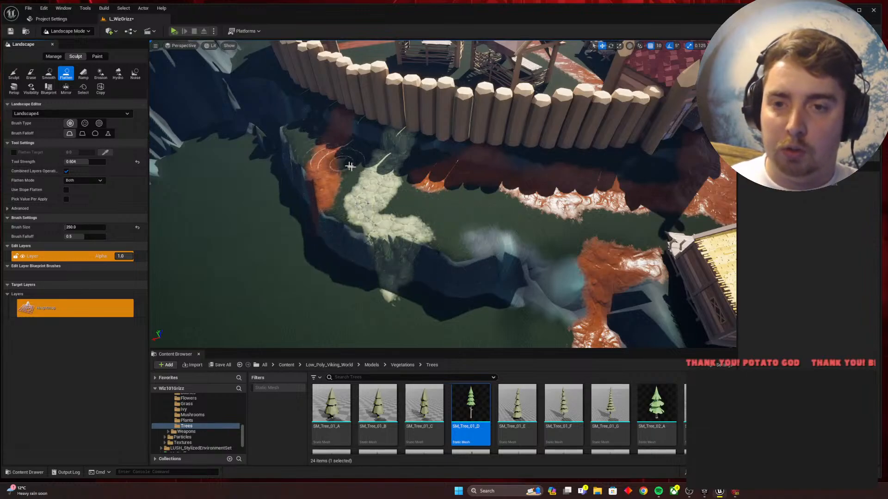
mouse_move(350, 166)
right_mouse_down()
mouse_move(301, 155)
mouse_move(287, 185)
mouse_move(250, 178)
mouse_move(243, 167)
mouse_move(393, 160)
right_mouse_up()
Step: Extend the raised grassy ledge outward past the white rock patch toward the tree with Flatten, using Wizard101 as reference
key("alt+Tab")
key("d")
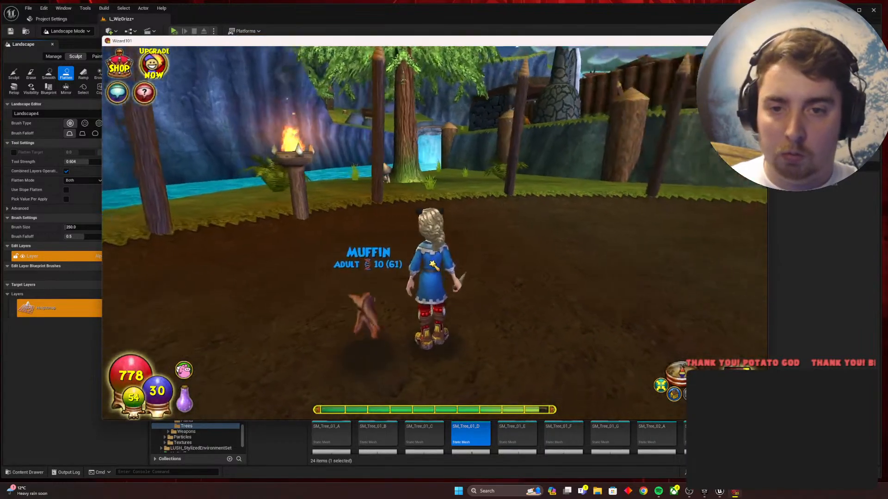
key("alt+Tab")
mouse_move(428, 285)
left_mouse_down()
mouse_move(402, 249)
mouse_move(407, 263)
mouse_move(384, 195)
left_mouse_up()
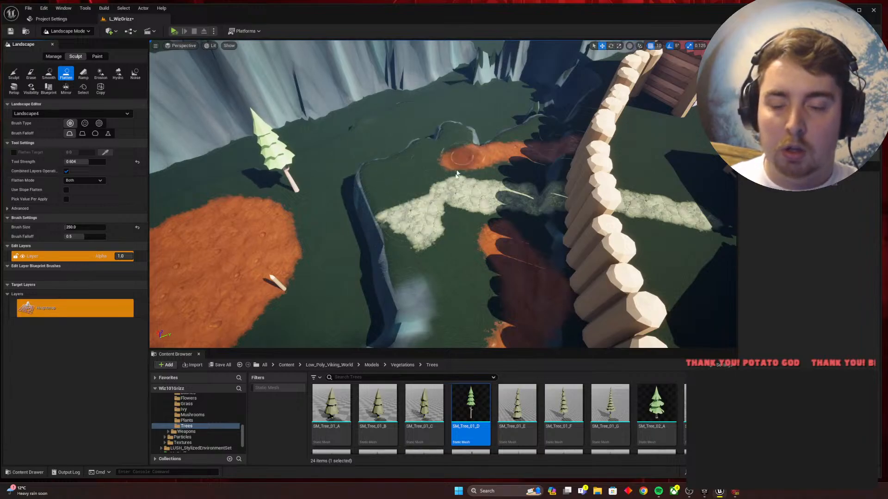
right_click_drag(457, 173, 431, 286)
mouse_move(414, 205)
right_mouse_down()
mouse_move(400, 162)
mouse_move(393, 208)
right_mouse_up()
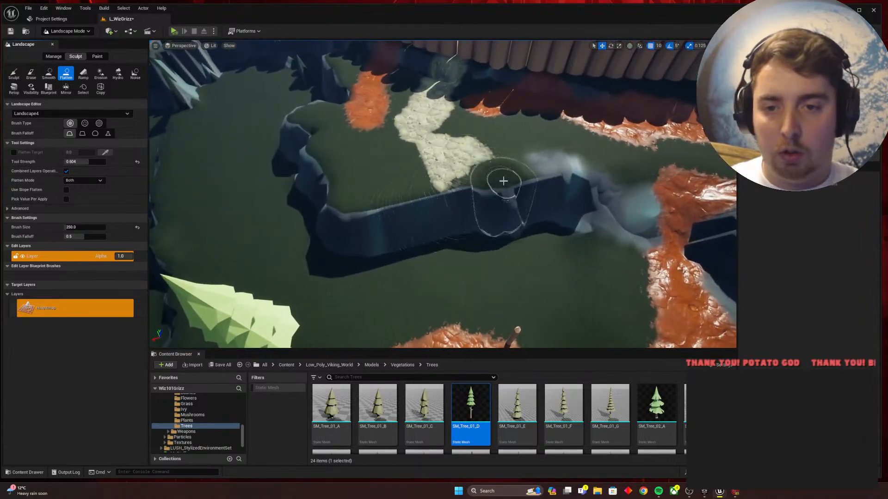
mouse_move(538, 176)
left_mouse_down()
mouse_move(470, 188)
mouse_move(525, 178)
mouse_move(421, 184)
left_mouse_up()
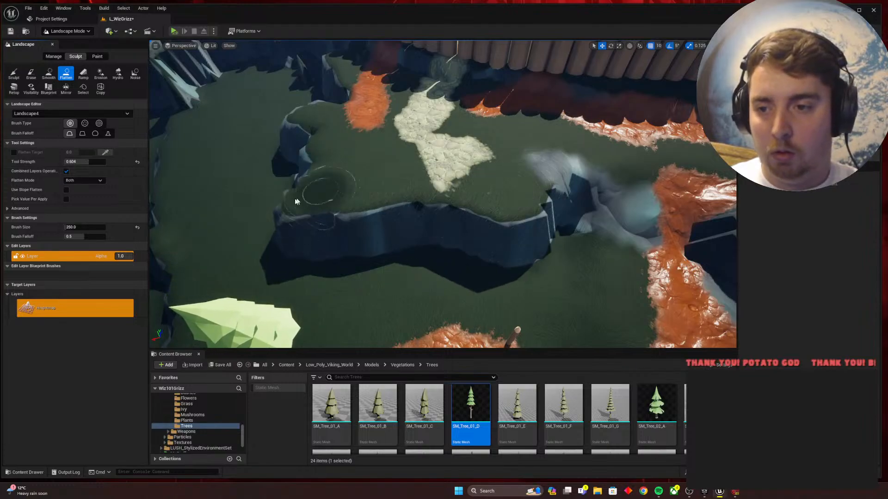
left_click_drag(296, 202, 271, 206)
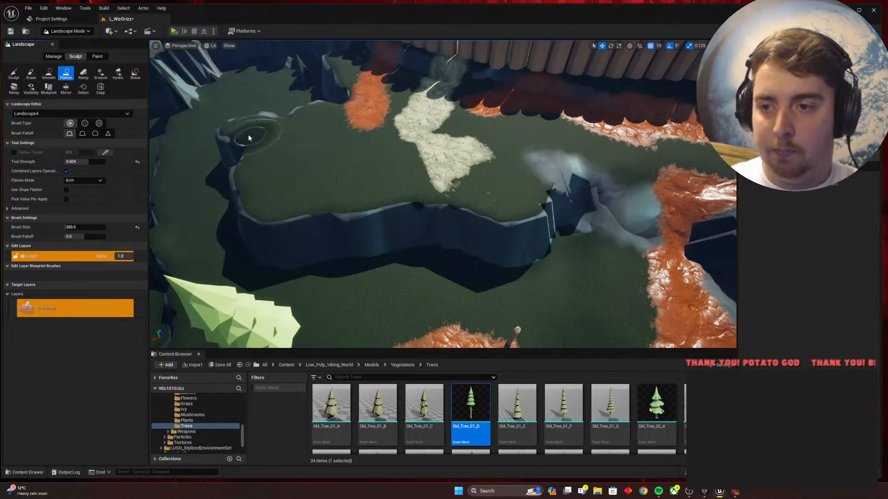
Step: Flatten the raised ledge across to the mountain foot and up to the rocks below the palisade, checking Wizard101 for the layout
right_click_drag(231, 152, 274, 147)
key("alt+Tab")
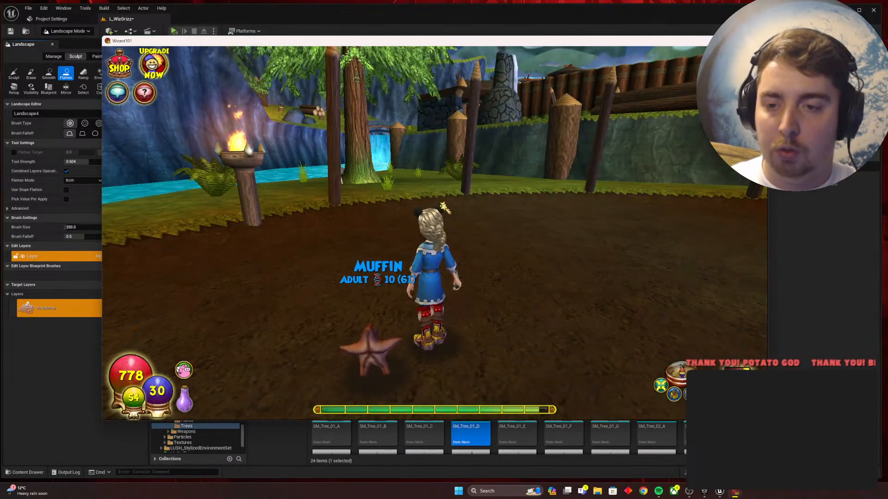
key("alt+Tab")
right_click_drag(451, 237, 480, 239)
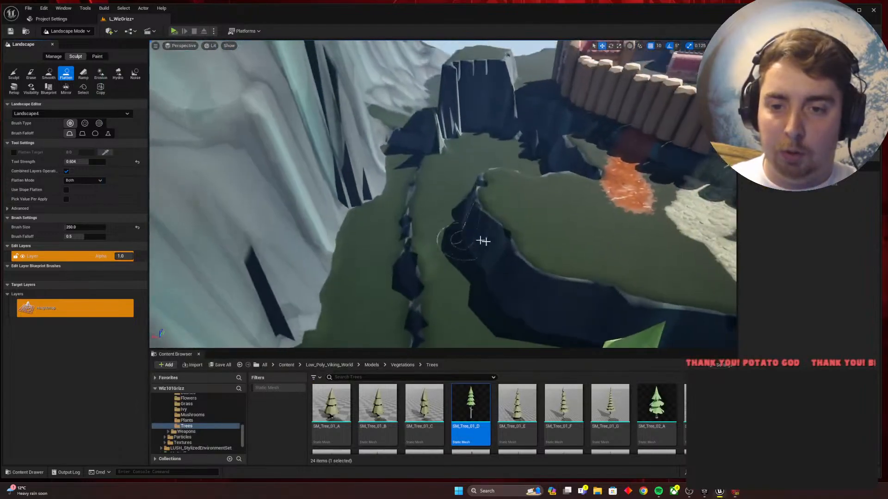
mouse_move(546, 235)
left_mouse_down()
mouse_move(480, 238)
mouse_move(463, 250)
mouse_move(443, 222)
left_mouse_up()
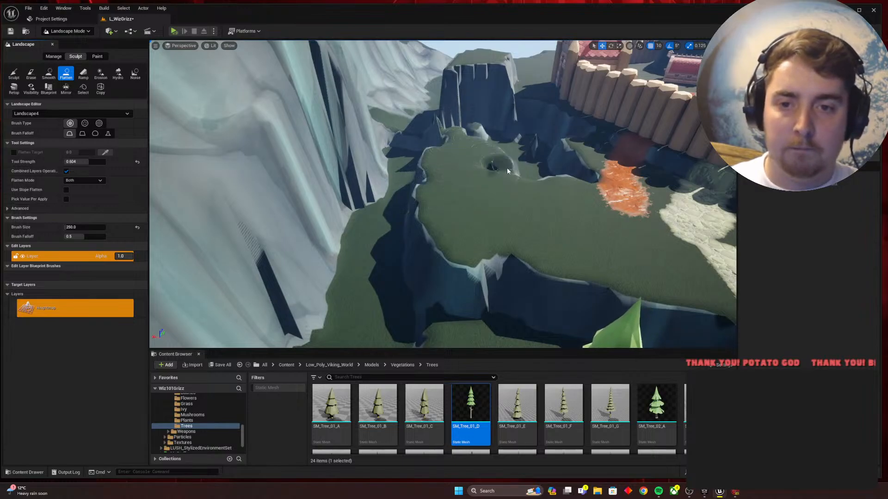
right_click_drag(556, 180, 507, 193)
mouse_move(507, 194)
left_mouse_down()
mouse_move(521, 284)
mouse_move(418, 187)
mouse_move(343, 224)
left_mouse_up()
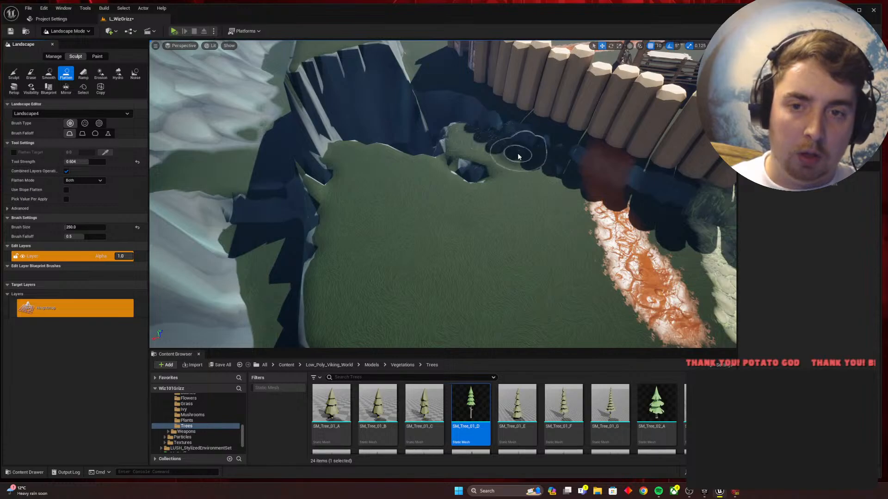
left_click_drag(467, 149, 411, 126)
mouse_move(376, 152)
left_mouse_down()
mouse_move(317, 131)
mouse_move(311, 100)
mouse_move(337, 82)
left_mouse_up()
Step: Extend the flattened ledge past the end of the palisade and along the mountain beyond the red-roofed house
right_click_drag(337, 82, 333, 67)
right_click_drag(445, 243, 437, 202)
left_click_drag(428, 212, 355, 135)
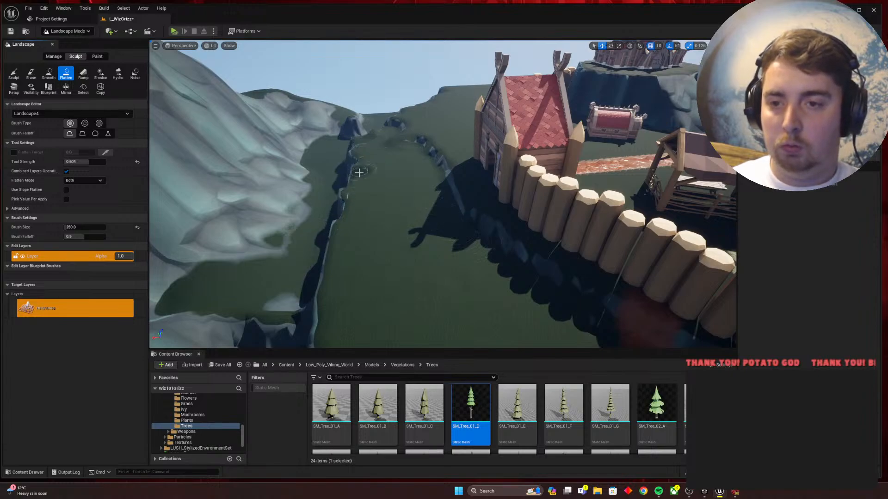
mouse_move(365, 156)
right_mouse_down()
mouse_move(337, 204)
mouse_move(245, 208)
mouse_move(333, 190)
mouse_move(329, 169)
right_mouse_up()
Step: Switch to Wizard101 and examine the river, waterfall and grassy bank behind the round clearing
key("alt+Tab")
key("w")
key("d")
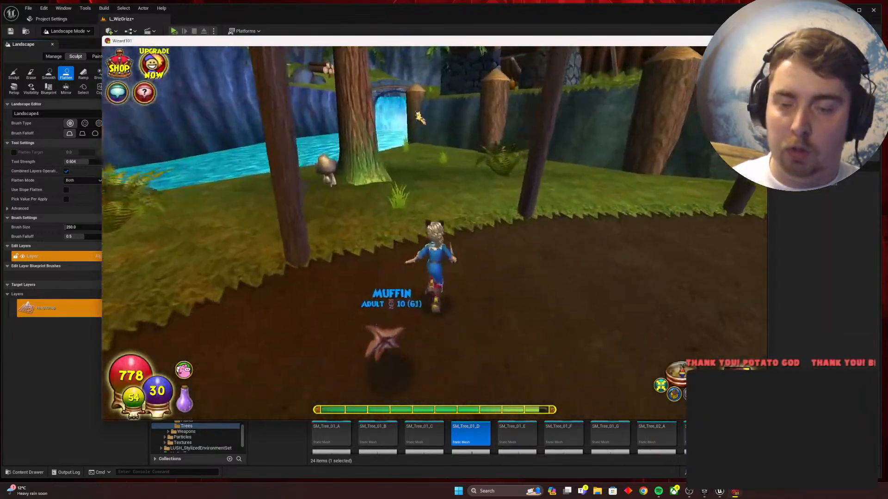
key("a")
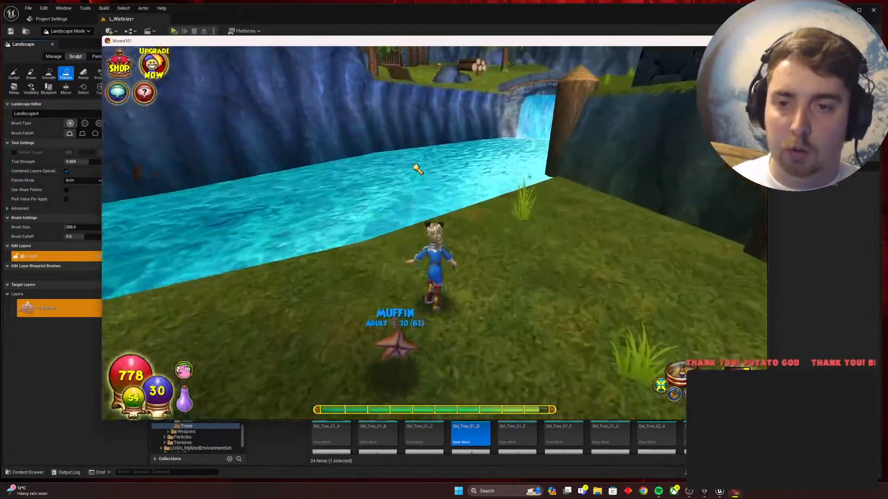
key("alt+Tab")
Step: Raise a mound with Sculpt in the trench below the long ledge and flatten it into a shelf
right_click_drag(502, 222, 194, 215)
key("s")
key("d")
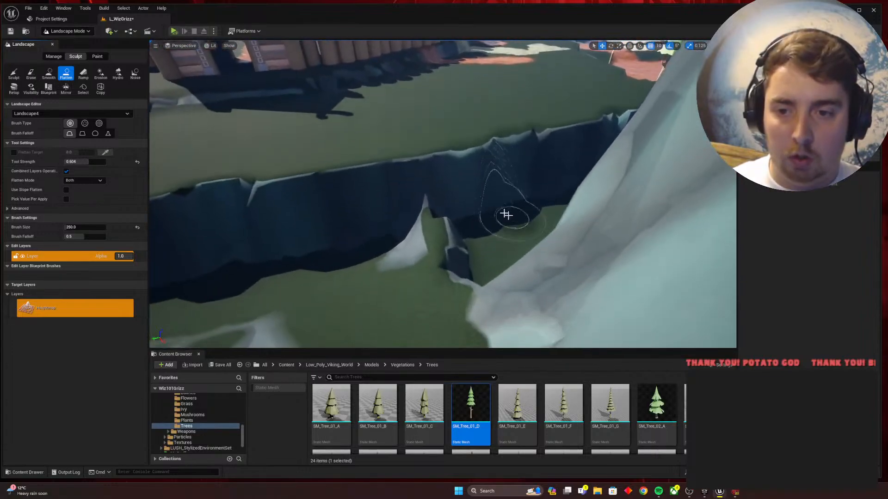
left_click(14, 74)
left_click_drag(434, 236, 415, 236)
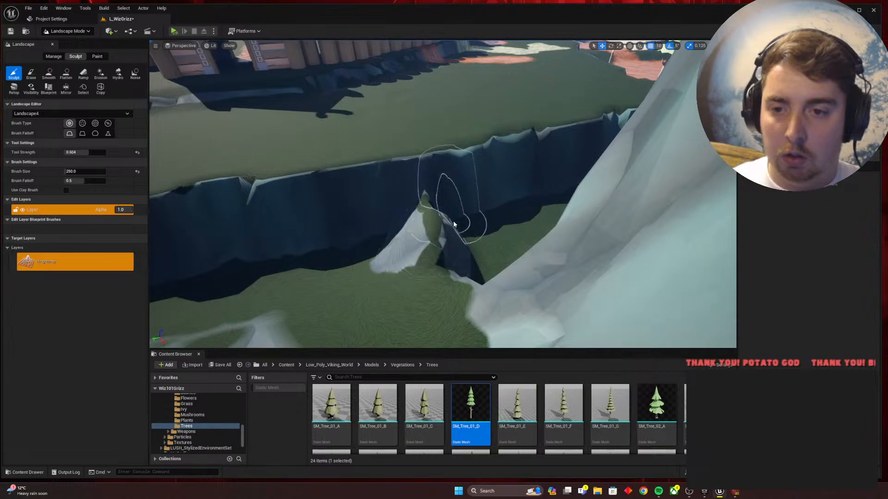
left_click(66, 73)
mouse_move(406, 205)
left_mouse_down()
mouse_move(448, 217)
mouse_move(406, 220)
left_mouse_up()
left_click_drag(457, 202, 415, 213)
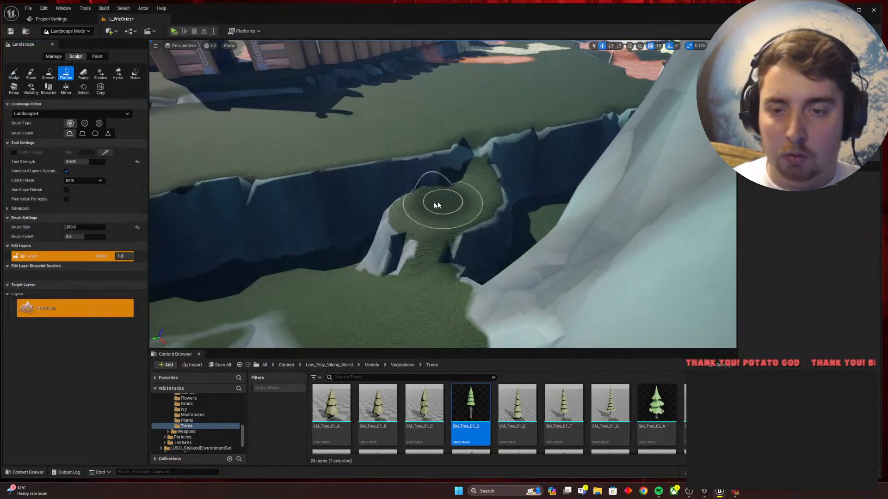
Step: Widen the flattened shelf along the trench toward the foot of the cliffs
right_click_drag(438, 206, 541, 259)
mouse_move(408, 267)
left_mouse_down()
mouse_move(412, 145)
mouse_move(365, 206)
mouse_move(426, 178)
mouse_move(455, 205)
mouse_move(480, 317)
mouse_move(483, 266)
left_mouse_up()
mouse_move(484, 266)
right_mouse_down()
mouse_move(491, 231)
mouse_move(601, 232)
mouse_move(670, 277)
mouse_move(501, 199)
mouse_move(514, 185)
right_mouse_up()
left_click_drag(402, 208, 416, 244)
right_click_drag(416, 243, 451, 250)
mouse_move(481, 173)
left_mouse_down()
mouse_move(278, 180)
mouse_move(271, 154)
mouse_move(204, 209)
mouse_move(259, 182)
left_mouse_up()
right_click_drag(241, 199, 201, 222)
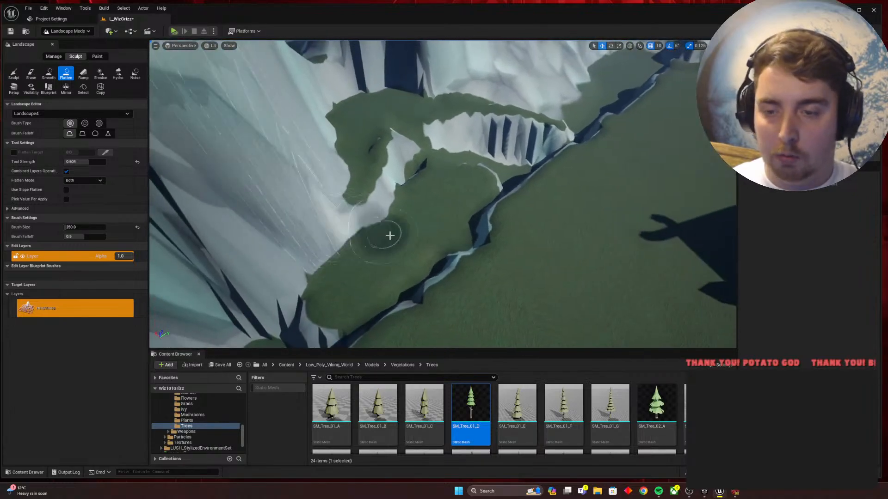
Step: Flatten a broad grassy terrace into the mountainside above the shelf, cutting back the cliffs along it
mouse_move(486, 169)
left_mouse_down()
mouse_move(518, 152)
mouse_move(398, 153)
mouse_move(367, 143)
mouse_move(457, 119)
mouse_move(366, 155)
mouse_move(481, 93)
mouse_move(397, 151)
mouse_move(319, 181)
mouse_move(359, 138)
mouse_move(204, 226)
mouse_move(231, 203)
left_mouse_up()
right_click_drag(231, 203, 158, 180)
mouse_move(475, 256)
right_mouse_down()
mouse_move(444, 252)
mouse_move(476, 256)
right_mouse_up()
mouse_move(476, 255)
left_mouse_down()
mouse_move(441, 228)
mouse_move(435, 250)
mouse_move(393, 201)
mouse_move(482, 190)
mouse_move(592, 221)
mouse_move(432, 200)
left_mouse_up()
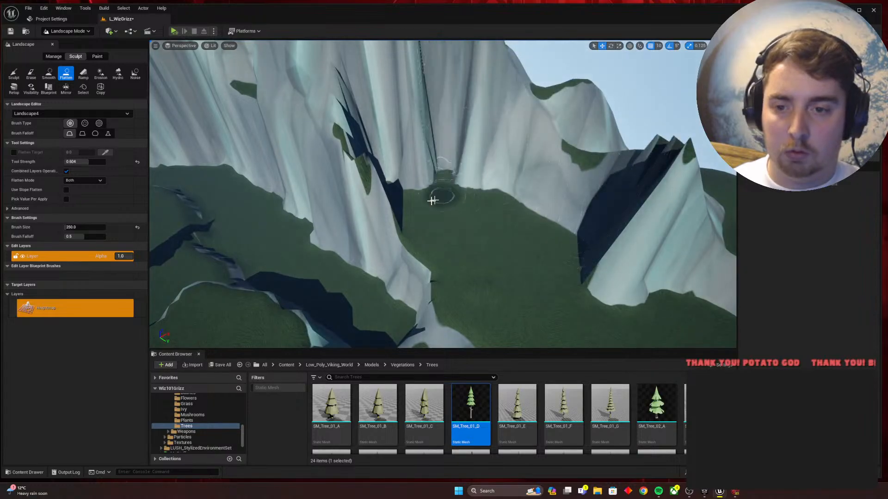
mouse_move(414, 233)
left_mouse_down()
mouse_move(331, 174)
mouse_move(346, 209)
mouse_move(277, 129)
mouse_move(297, 159)
mouse_move(242, 131)
mouse_move(281, 144)
mouse_move(321, 139)
mouse_move(389, 150)
mouse_move(532, 214)
mouse_move(637, 316)
mouse_move(664, 238)
mouse_move(517, 293)
left_mouse_up()
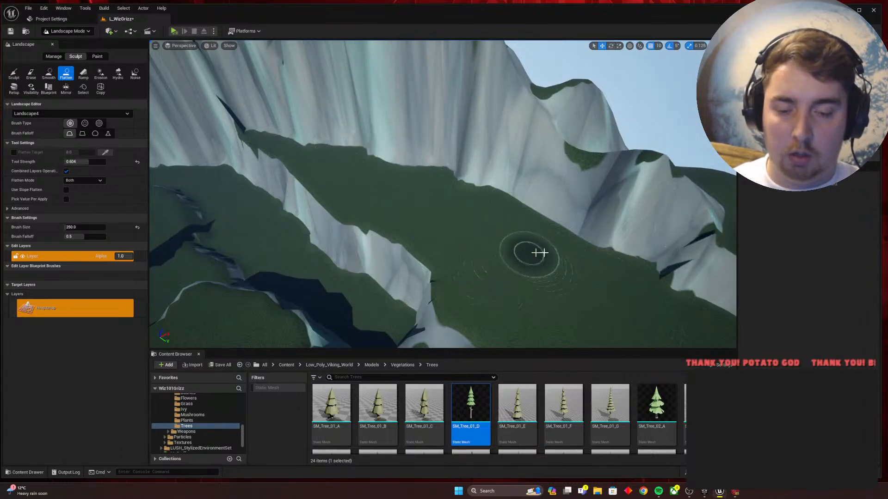
Step: Flatten the narrow middle shelf between the upper terrace and the long ledge, extending it over the rocky drop
mouse_move(539, 254)
right_mouse_down()
mouse_move(648, 250)
mouse_move(731, 260)
right_mouse_up()
mouse_move(386, 268)
right_mouse_down()
mouse_move(361, 286)
mouse_move(367, 261)
right_mouse_up()
left_click_drag(367, 261, 389, 249)
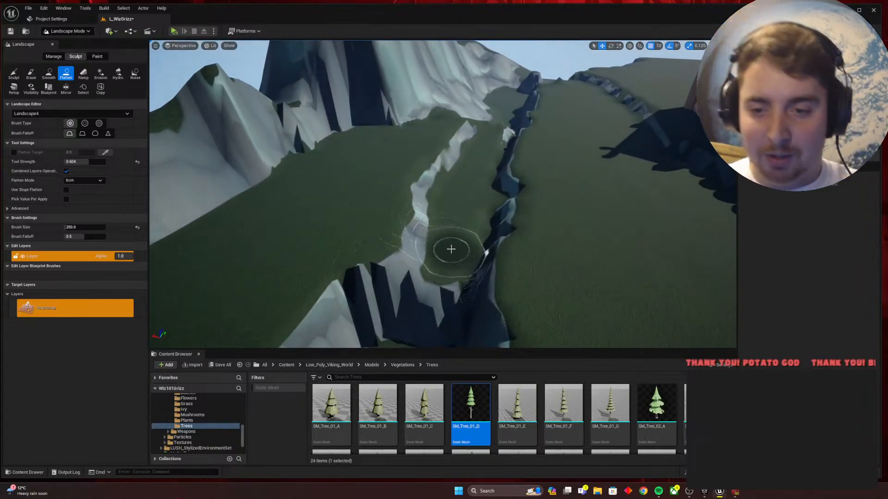
mouse_move(452, 250)
right_mouse_down()
mouse_move(457, 229)
mouse_move(432, 230)
right_mouse_up()
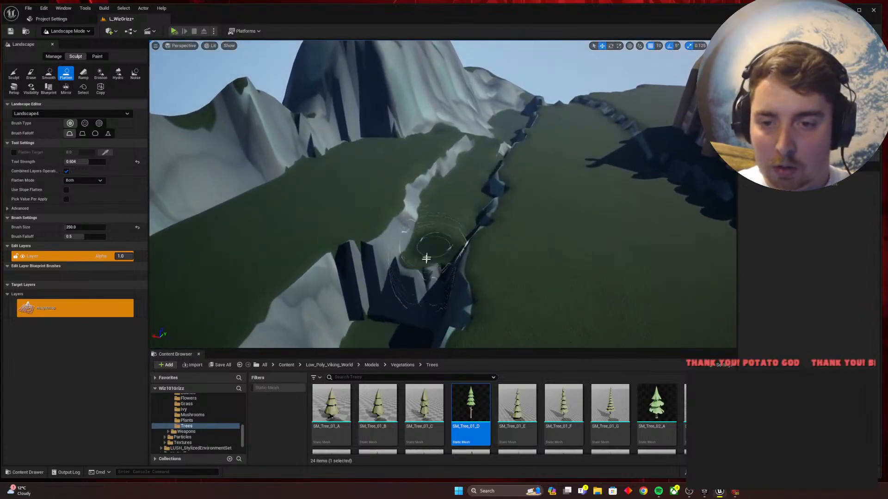
mouse_move(424, 263)
left_mouse_down()
mouse_move(422, 254)
mouse_move(421, 261)
left_mouse_up()
right_click_drag(421, 262, 452, 224)
mouse_move(452, 225)
left_mouse_down()
mouse_move(456, 270)
mouse_move(445, 275)
mouse_move(452, 233)
left_mouse_up()
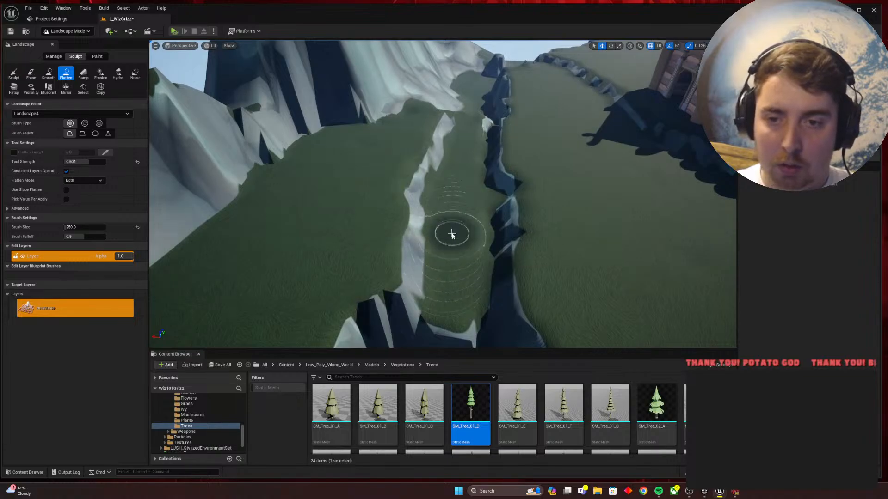
Step: Extend the upper terrace, middle shelf and long ledge farther along the mountain with Flatten
right_click_drag(465, 152, 434, 173)
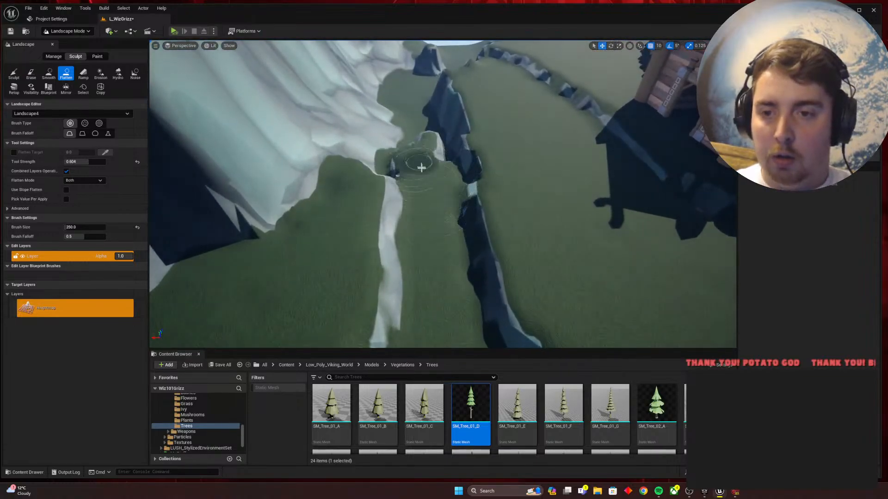
mouse_move(437, 159)
left_mouse_down()
mouse_move(426, 123)
mouse_move(438, 143)
mouse_move(446, 121)
mouse_move(431, 192)
mouse_move(420, 135)
mouse_move(355, 214)
mouse_move(377, 130)
mouse_move(370, 141)
mouse_move(361, 109)
mouse_move(317, 198)
mouse_move(306, 200)
mouse_move(338, 155)
left_mouse_up()
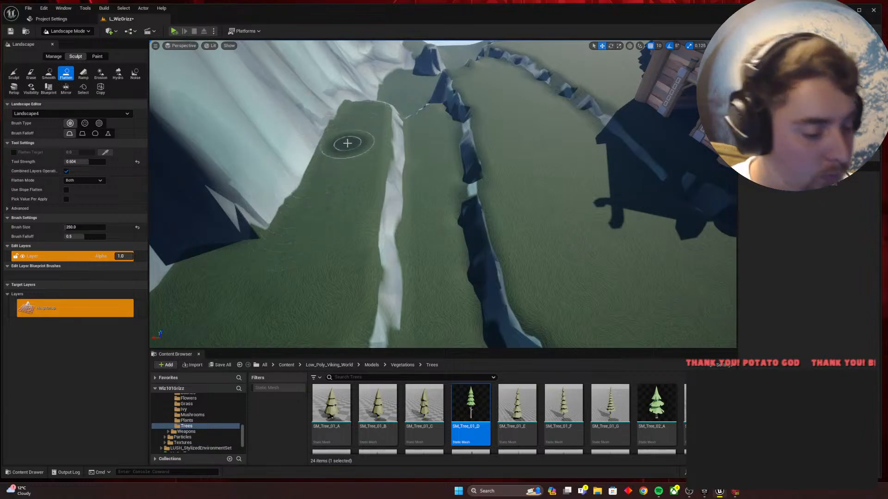
mouse_move(439, 144)
right_mouse_down()
mouse_move(471, 99)
mouse_move(421, 98)
mouse_move(437, 108)
mouse_move(423, 115)
right_mouse_up()
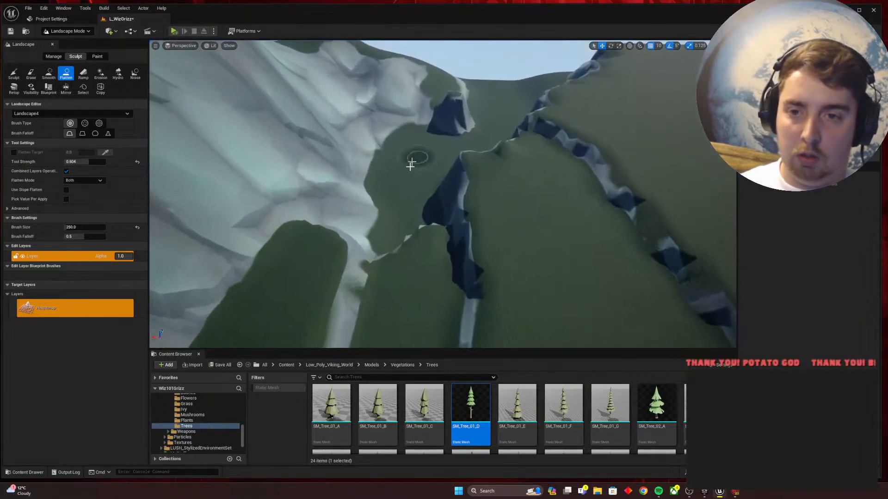
left_click_drag(391, 317, 397, 266)
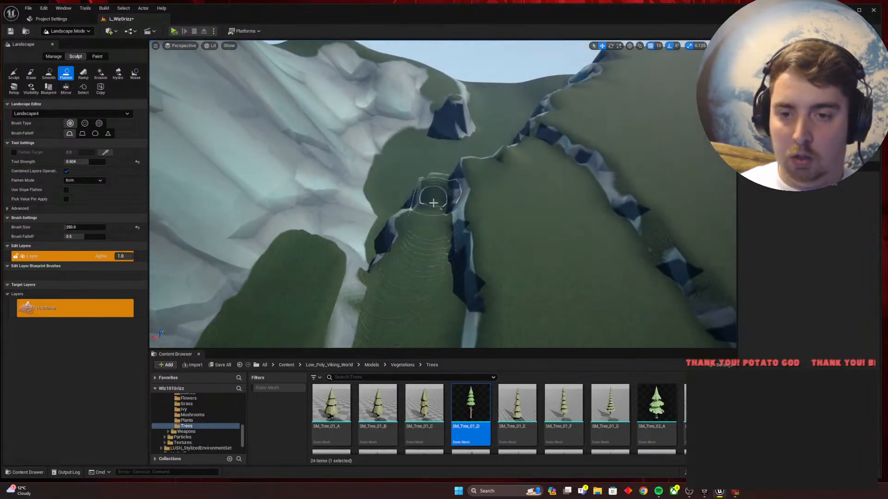
mouse_move(432, 226)
left_mouse_down()
mouse_move(482, 176)
mouse_move(493, 180)
left_mouse_up()
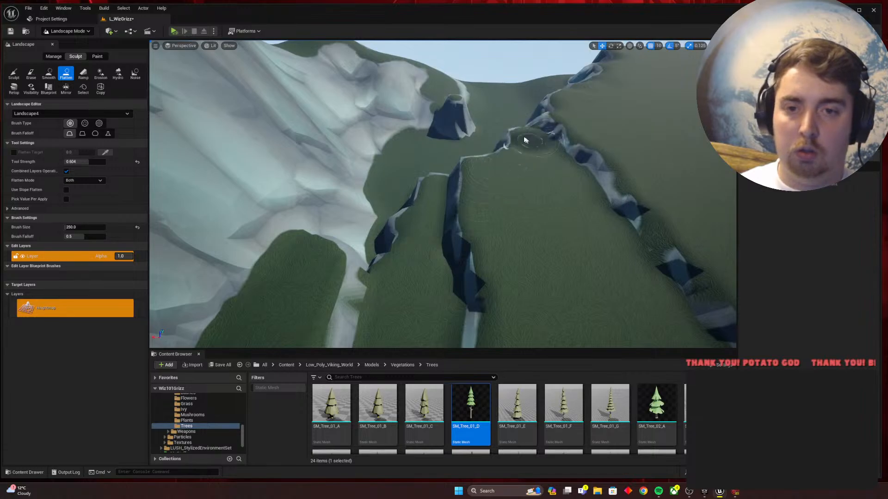
Step: Compare the river bank, cliffs and waterfall in Wizard101 with the terraced terrain around the tree in the level
right_click_drag(522, 202, 490, 173)
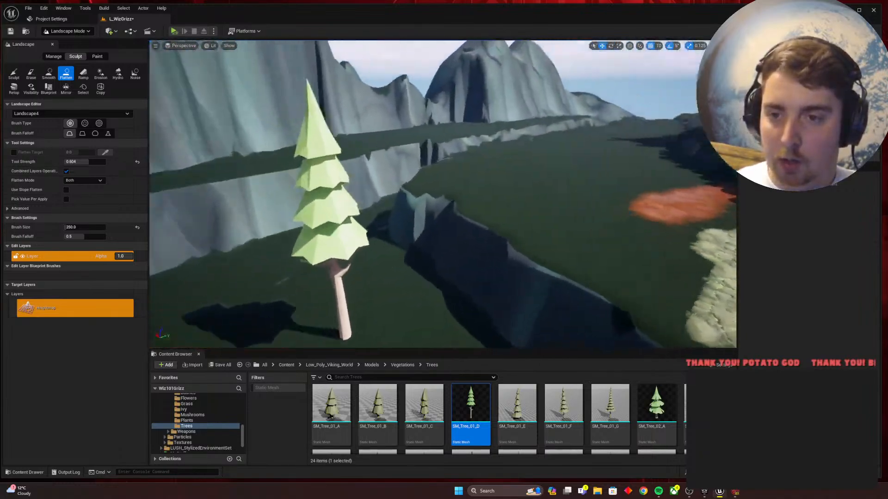
key("alt+Tab")
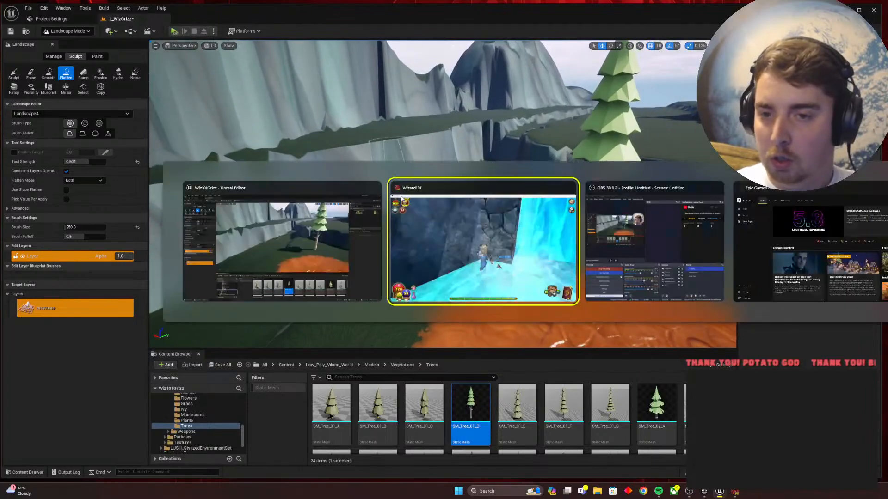
key("w")
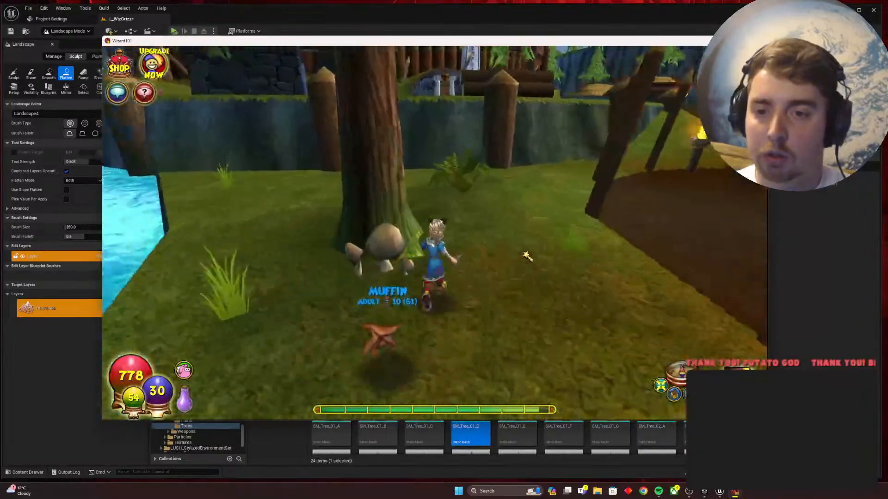
key("a")
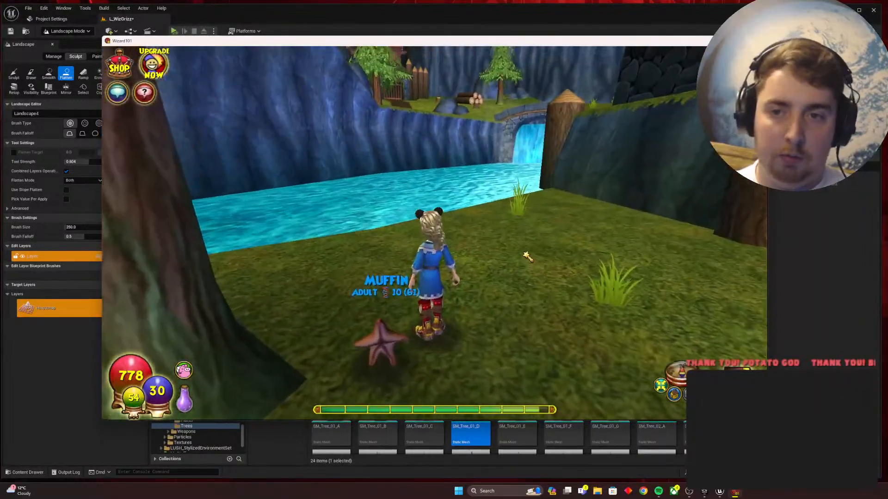
key("alt+Tab")
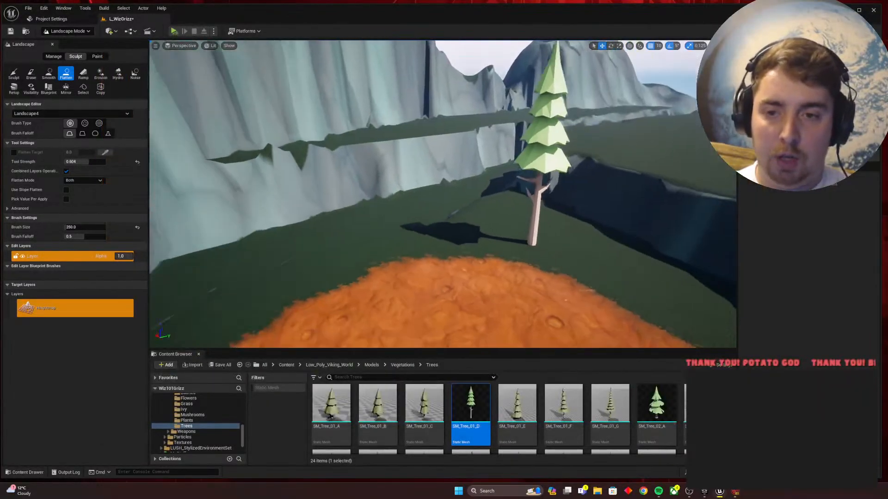
key("alt+Tab")
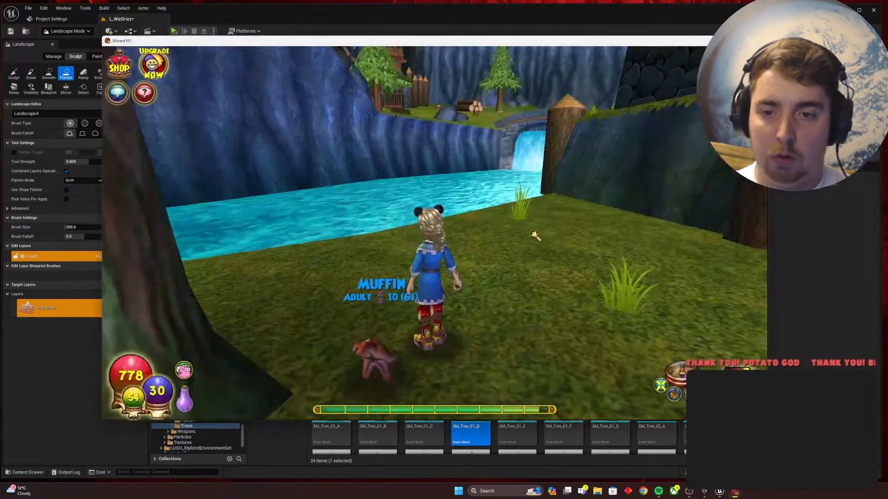
key("alt+Tab")
right_click_drag(533, 232, 527, 278)
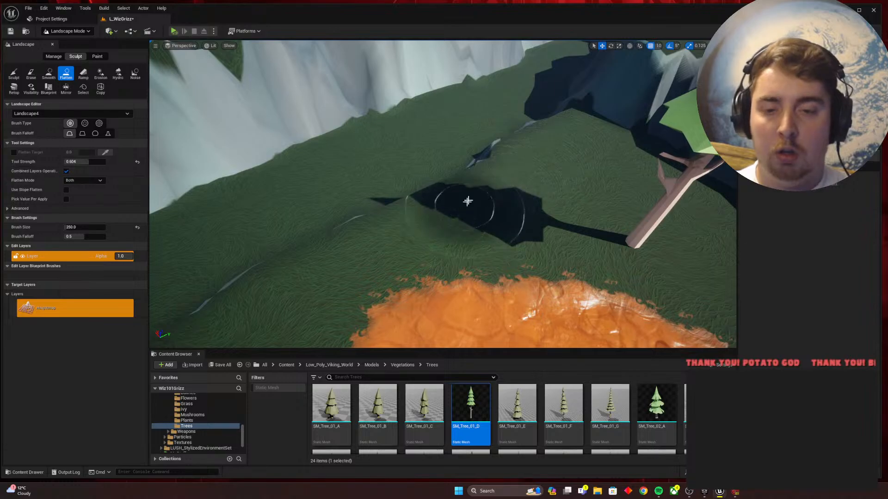
key("alt+Tab")
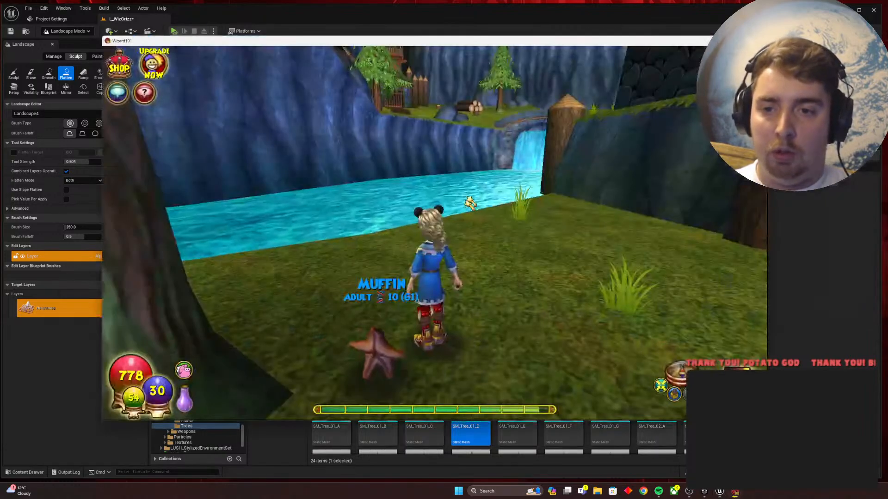
key("alt+Tab")
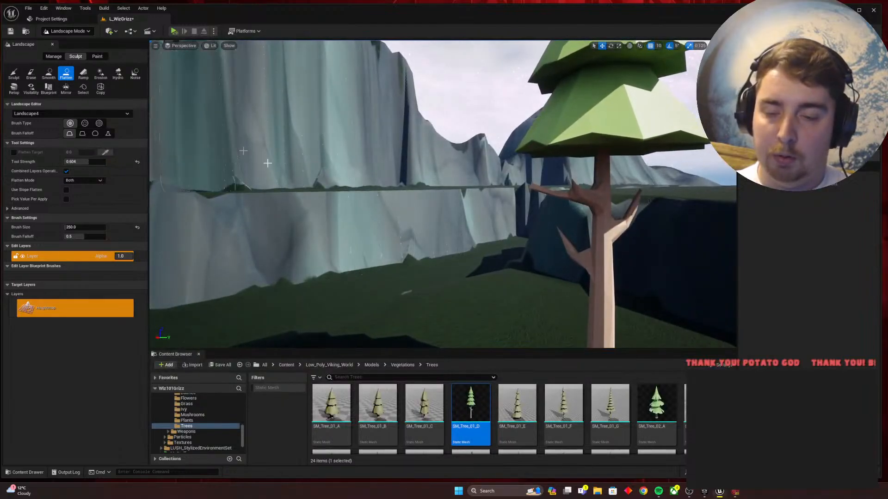
Step: Compare the grassy river bank and large tree trunk in Wizard101 with the ground around the tree in the level
mouse_move(267, 162)
right_mouse_down()
mouse_move(231, 180)
mouse_move(250, 222)
mouse_move(426, 252)
mouse_move(340, 192)
mouse_move(458, 246)
right_mouse_up()
key("alt+Tab")
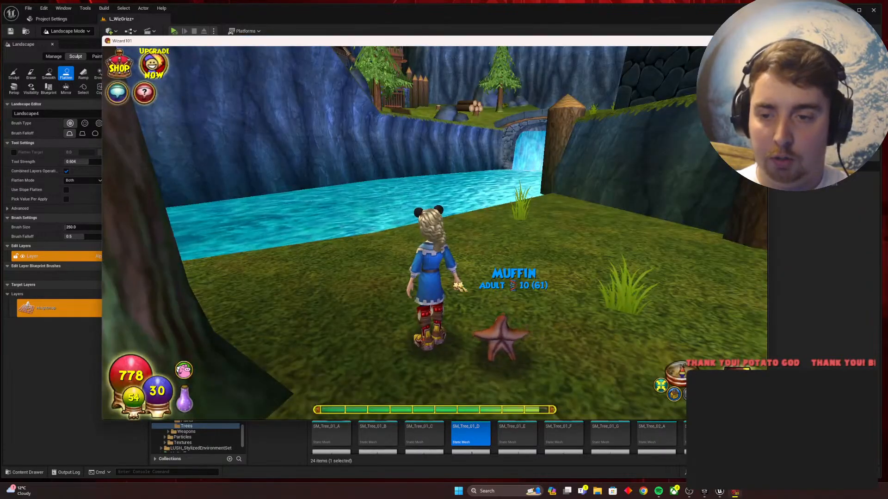
key("s")
key("a")
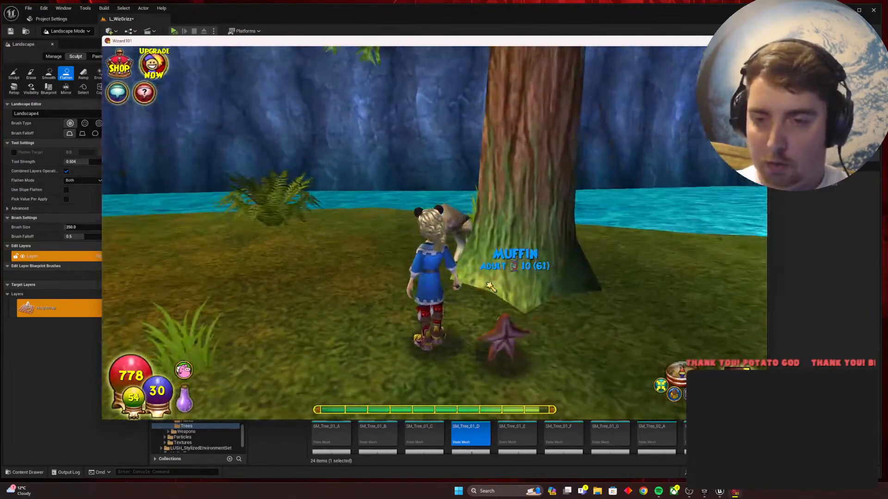
key("alt+Tab")
right_click_drag(490, 281, 501, 237)
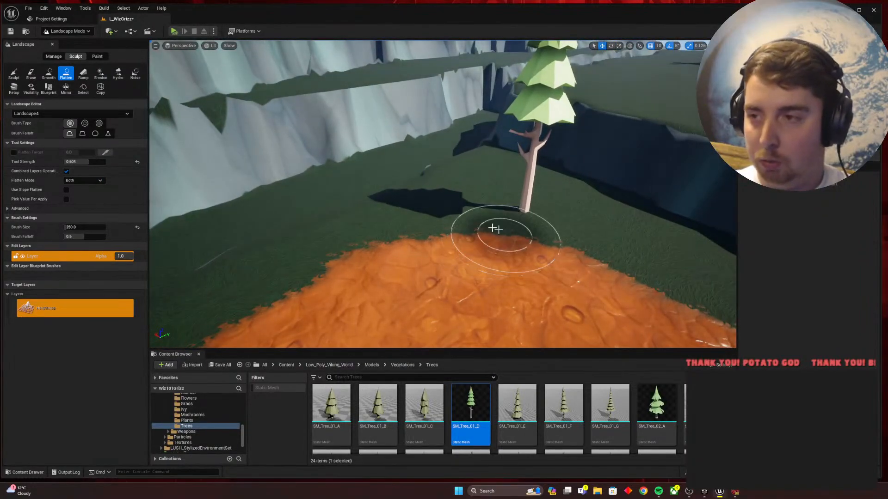
Step: Switch to Selection Mode and move the tall tree away from the orange clearing, farther back onto the grass
left_click(67, 31)
left_click(74, 41)
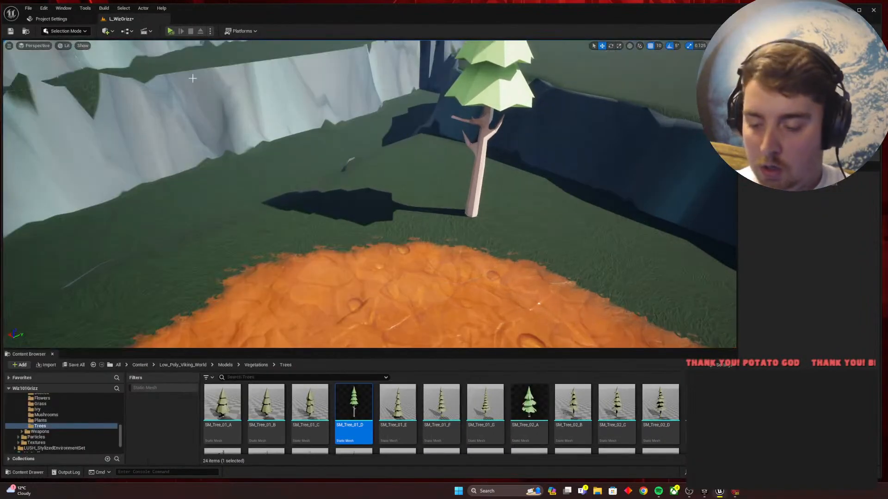
left_click(477, 204)
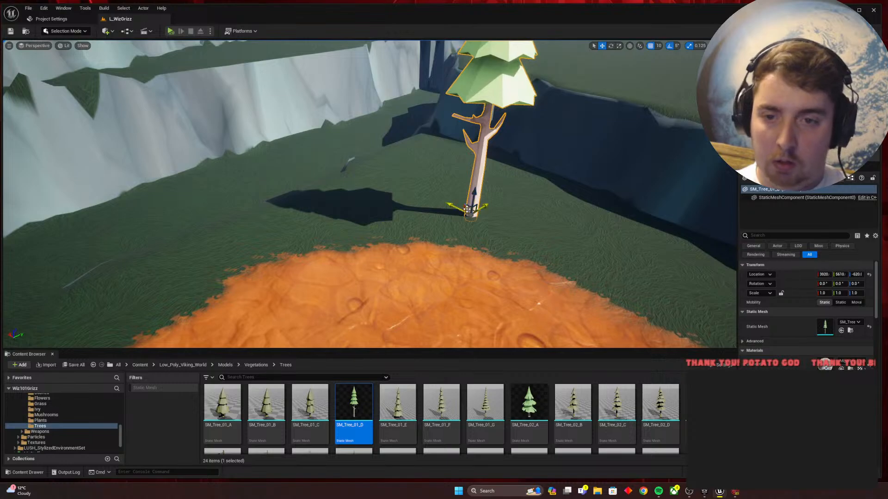
left_click_drag(467, 209, 402, 185)
right_click_drag(412, 240, 411, 240)
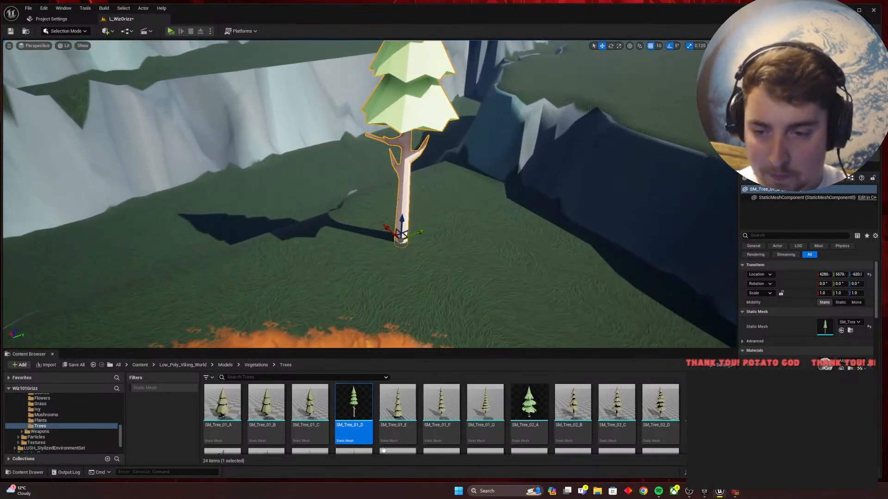
Step: Discard a trial SM_Tree_02_C, duplicate the tall SM_Tree_01_D beside itself, and scale the copy to 0.625 and rotate it
left_click_drag(529, 403, 500, 261)
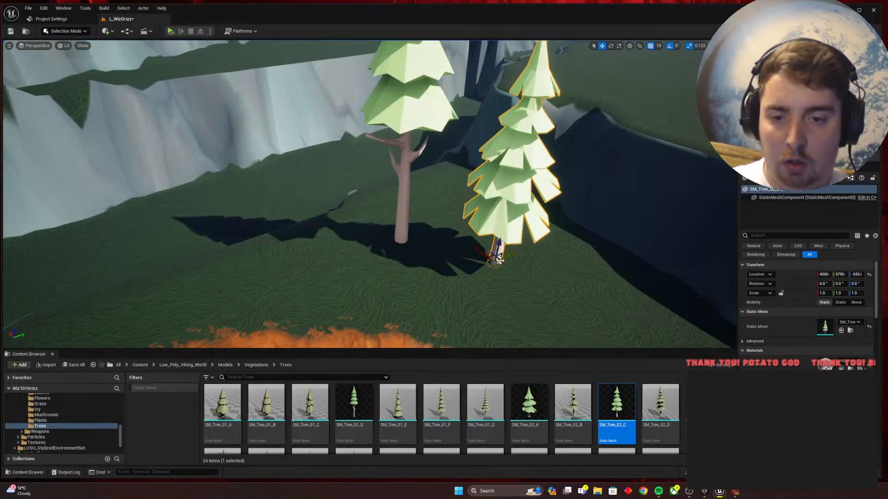
key("Delete")
left_click(402, 121)
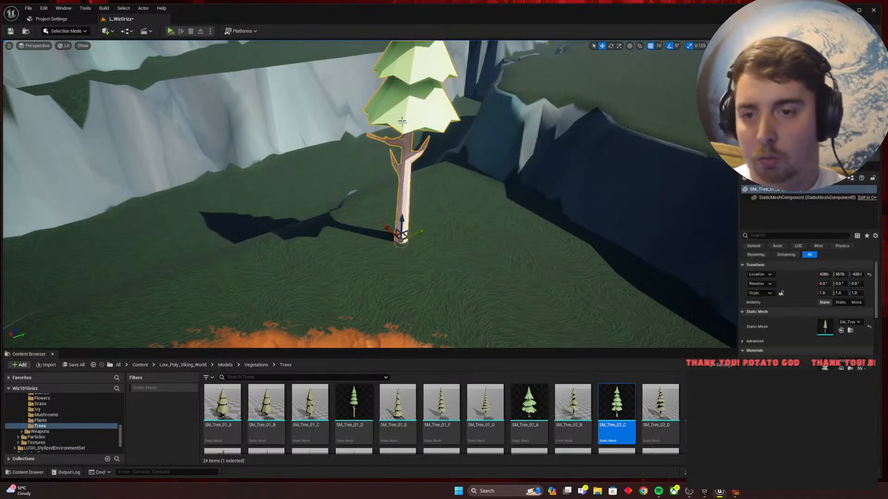
left_click_drag(404, 237, 463, 219, "alt")
key("w")
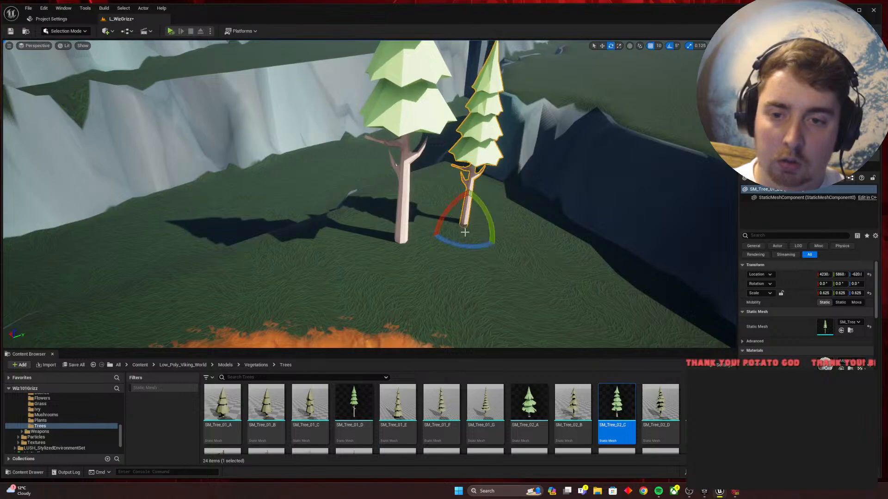
left_click_drag(486, 248, 514, 250)
right_click_drag(514, 249, 494, 243)
Step: Place another rotated SM_Tree_01_D copy at 0.75 scale behind the tall tree, on the side opposite the smallest one
key("w")
left_click_drag(521, 237, 420, 225)
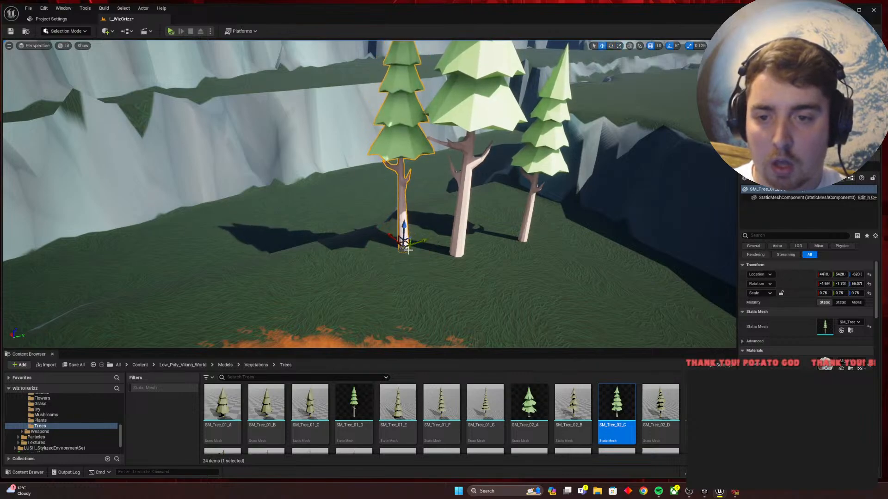
key("Escape")
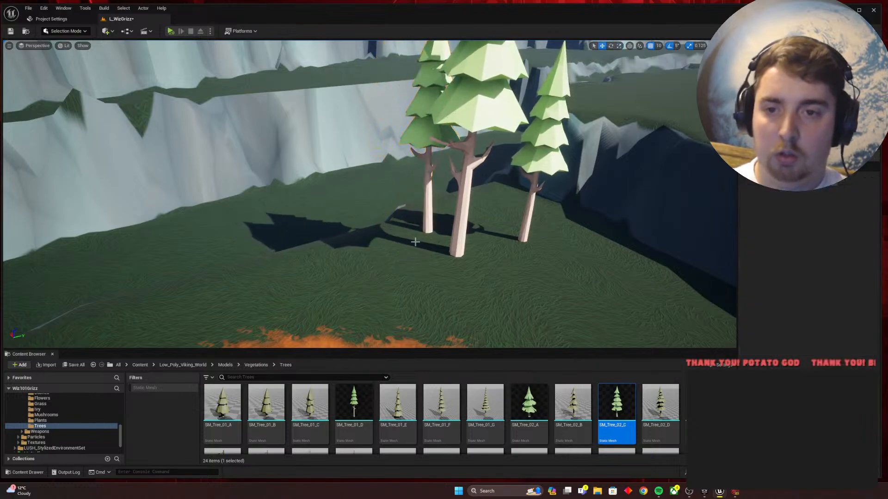
Step: Lower the tall middle tree slightly into the ground and adjust its position between the two smaller trees
key("s")
mouse_move(415, 240)
right_mouse_down()
mouse_move(419, 194)
mouse_move(426, 234)
right_mouse_up()
key("a")
left_click(419, 228)
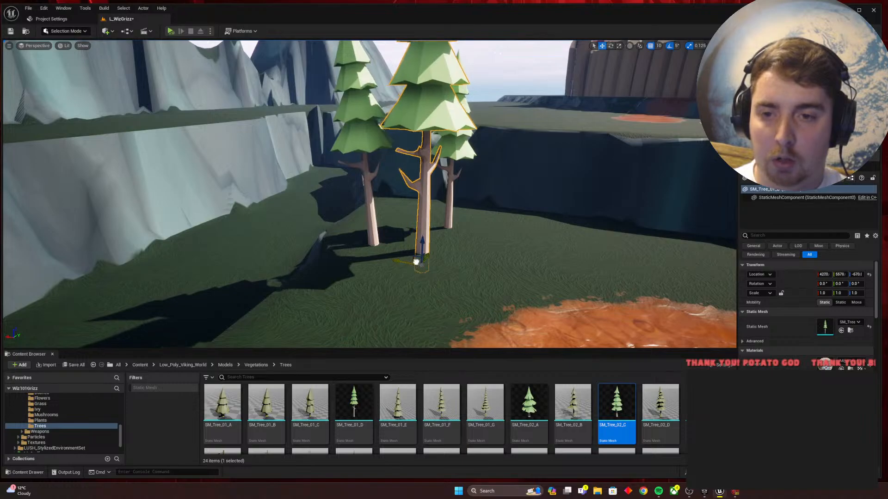
left_click_drag(416, 262, 424, 260)
key("Escape")
Step: Check the Low_Poly_Viking_World bushes and open the Foliage Bushes folder of LUSH_StylizedEnvironmentSet
mouse_move(495, 248)
right_mouse_down()
mouse_move(444, 245)
mouse_move(509, 245)
mouse_move(509, 257)
right_mouse_up()
key("d")
key("w")
key("q")
scroll(414, 401, "down", 1)
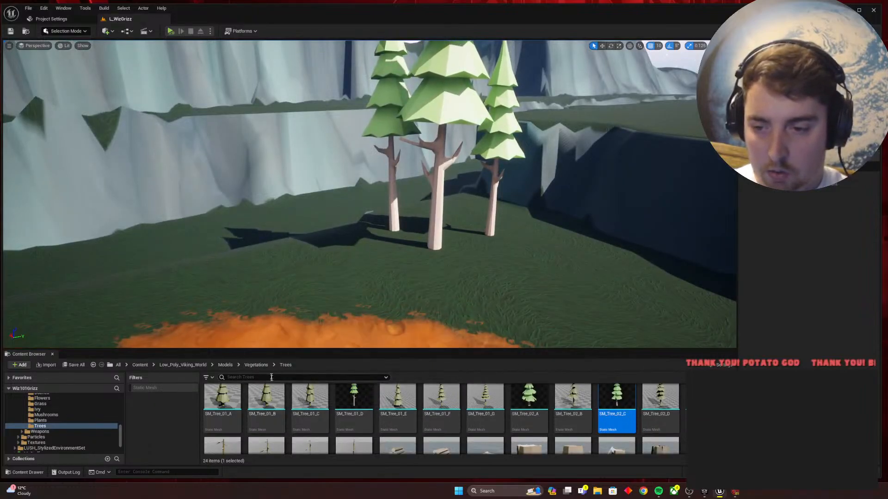
left_click(256, 364)
double_click(221, 402)
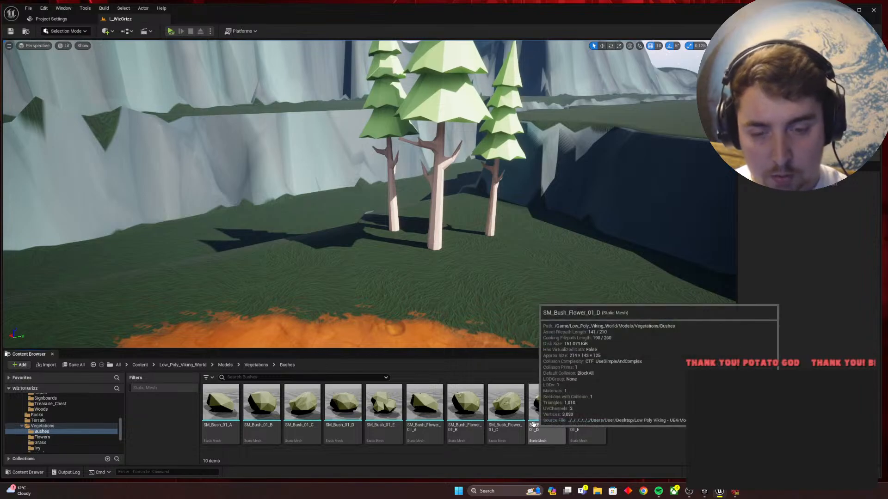
left_click(140, 365)
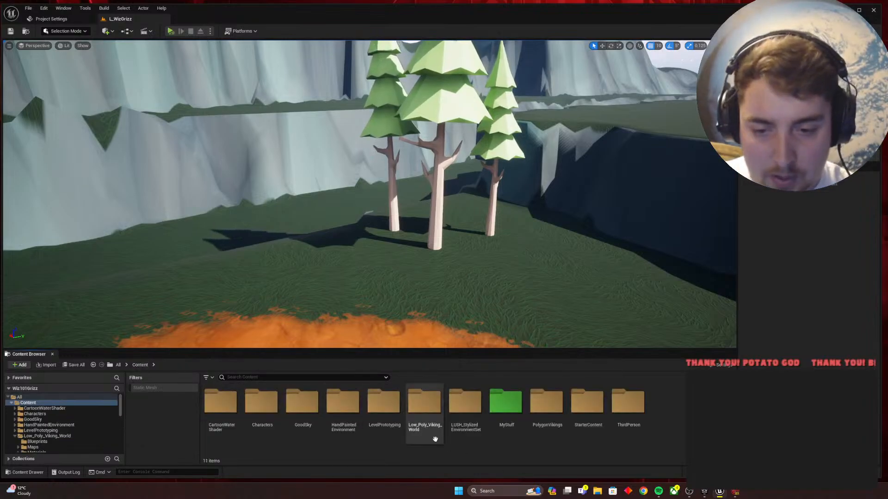
double_click(470, 401)
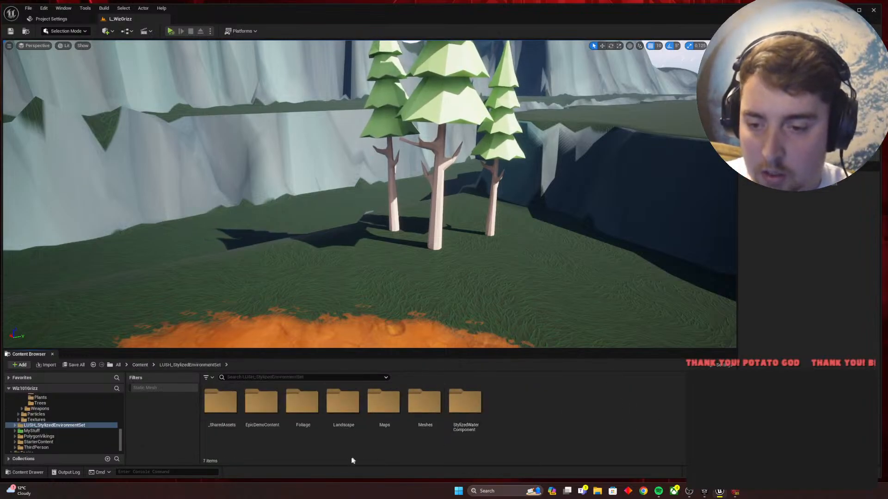
double_click(303, 407)
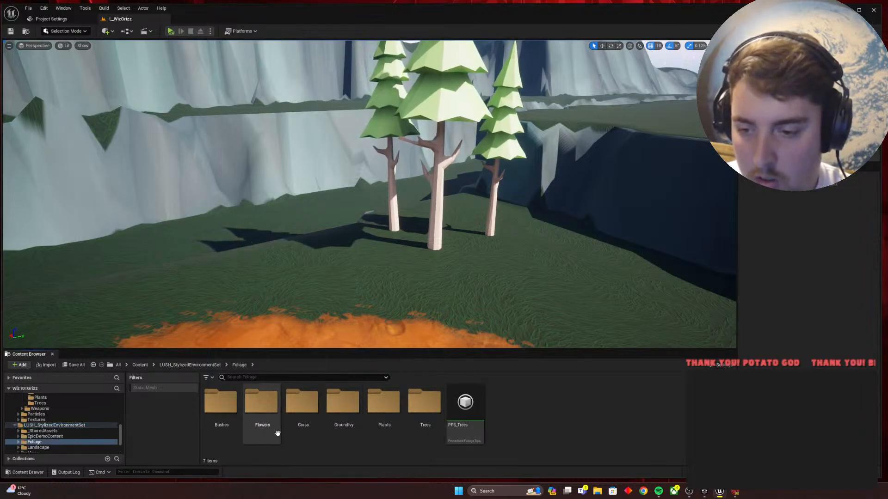
double_click(227, 415)
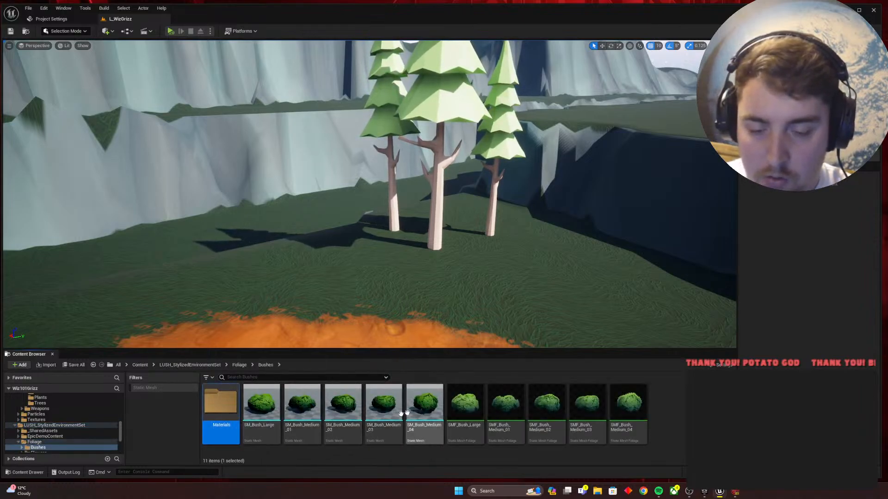
Step: Discard a trial SM_Bush_Large and place SM_Bush_Medium_01 at 0.5 scale on the grass in front of the three trees
key("s")
mouse_move(468, 271)
right_mouse_down()
mouse_move(671, 252)
mouse_move(458, 289)
mouse_move(477, 285)
right_mouse_up()
key("w")
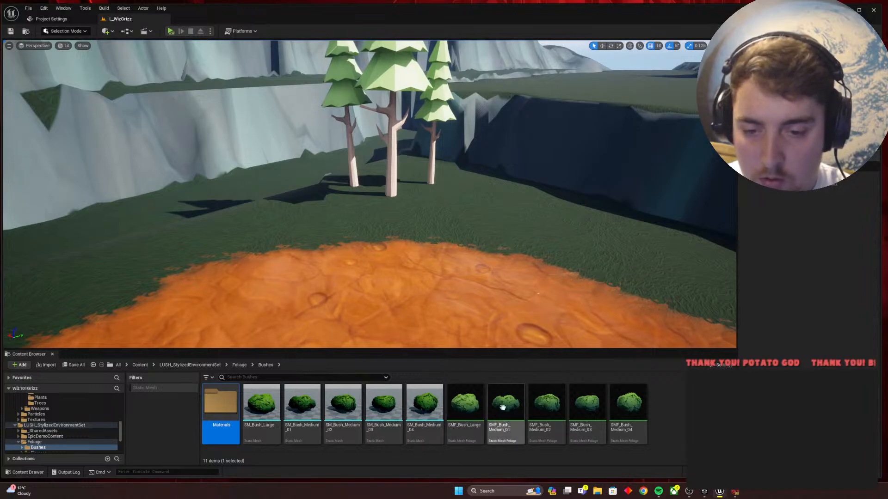
left_click_drag(270, 404, 327, 219)
key("Delete")
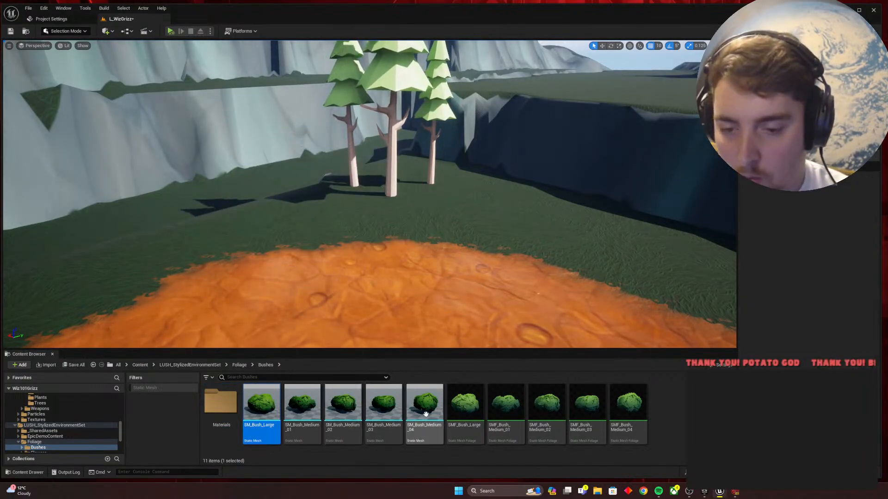
left_click_drag(302, 403, 332, 209)
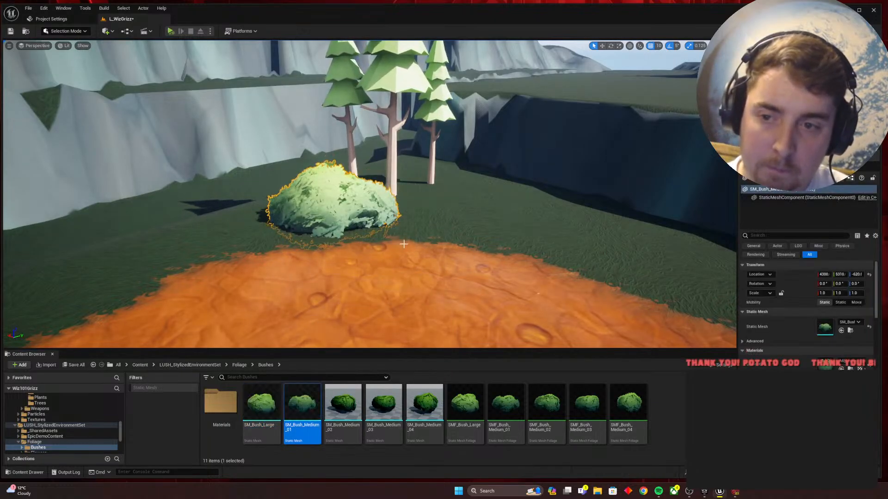
scroll(324, 217, "up", 3)
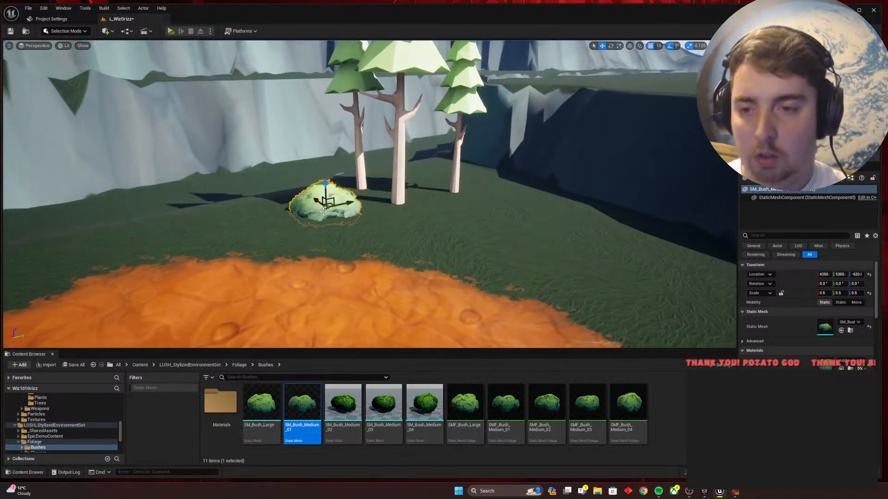
key("Escape")
Step: Look through the tree assets in the Foliage Trees folder of LUSH_StylizedEnvironmentSet
left_click(239, 365)
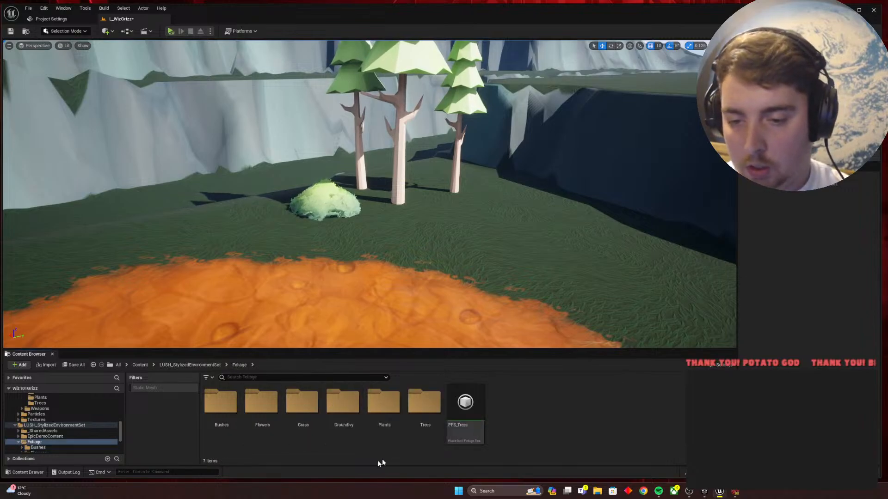
double_click(424, 402)
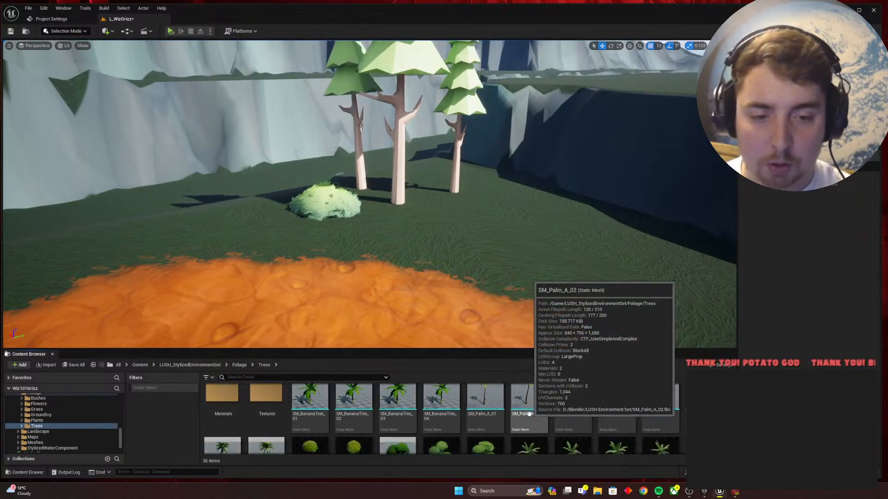
scroll(532, 414, "down", 2)
scroll(511, 418, "down", 3)
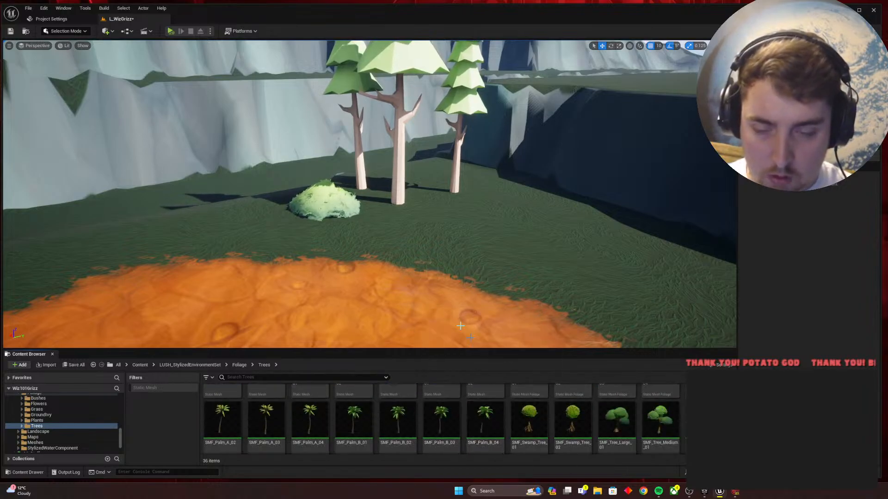
Step: Inspect the placed bush's mesh in the static mesh editor from several angles and close the editor
left_click(325, 211)
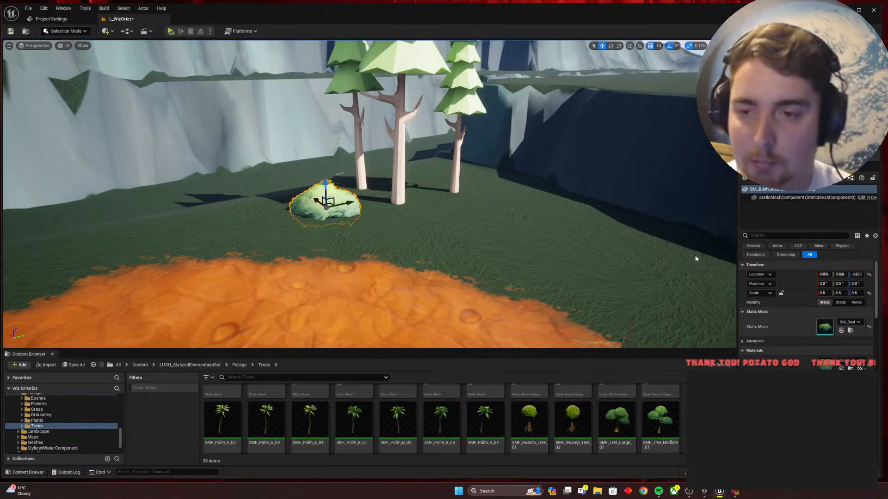
key("ctrl+e")
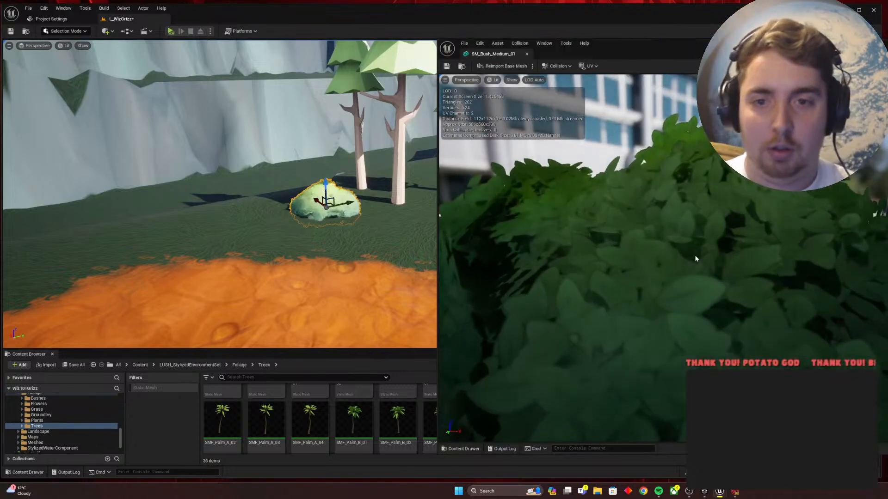
key("s")
right_click_drag(692, 248, 709, 262)
key("q")
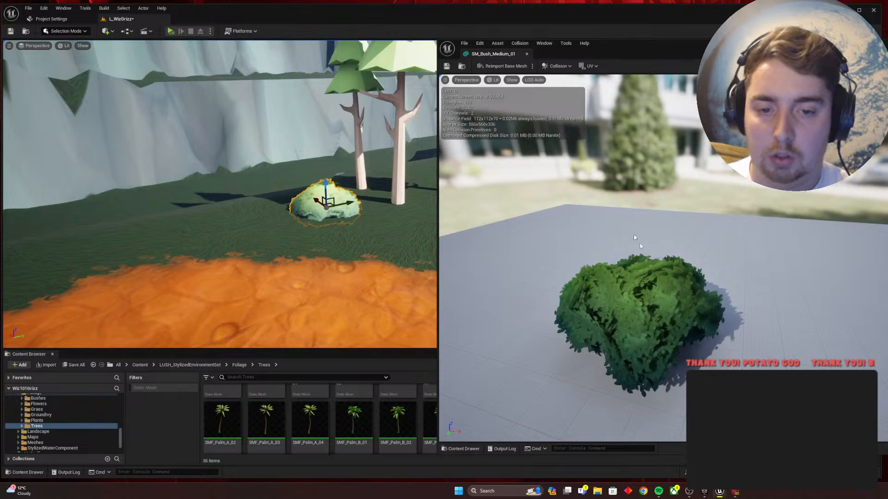
key("s")
right_click_drag(640, 243, 632, 233)
key("q")
right_click_drag(697, 267, 702, 262)
key("w")
left_click(528, 55)
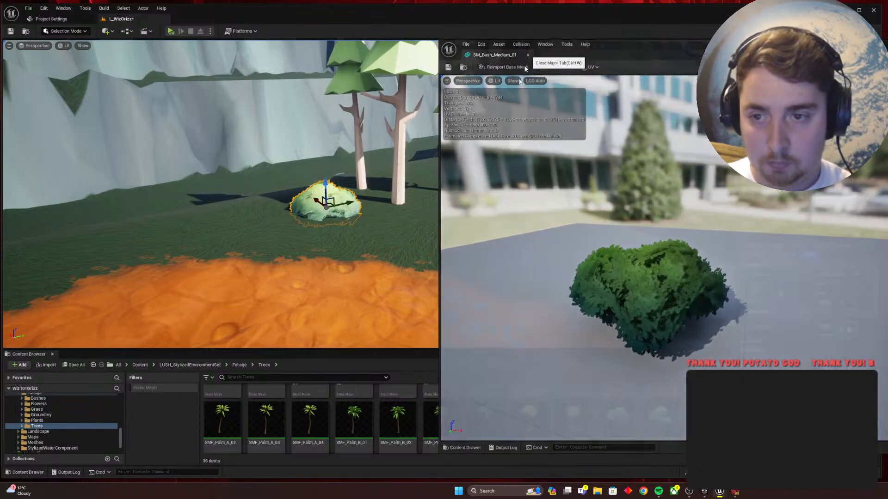
Step: Examine how the three trees and the bush look against the cliffs and grass from several angles
right_click_drag(418, 249, 397, 217)
scroll(601, 430, "up", 4)
scroll(584, 427, "up", 2)
key("s")
left_click(419, 243)
key("s")
key("w")
key("e")
key("w")
key("s")
key("w")
key("s")
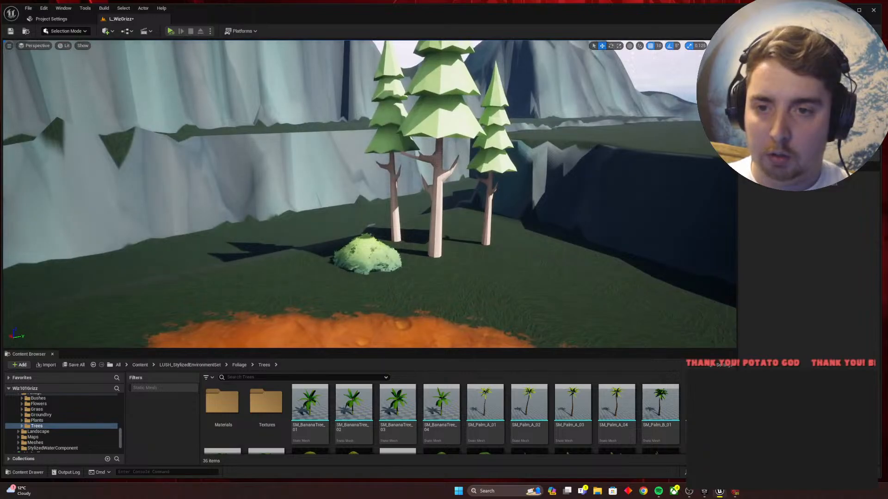
right_click_drag(385, 277, 432, 270)
key("w")
key("w")
key("e")
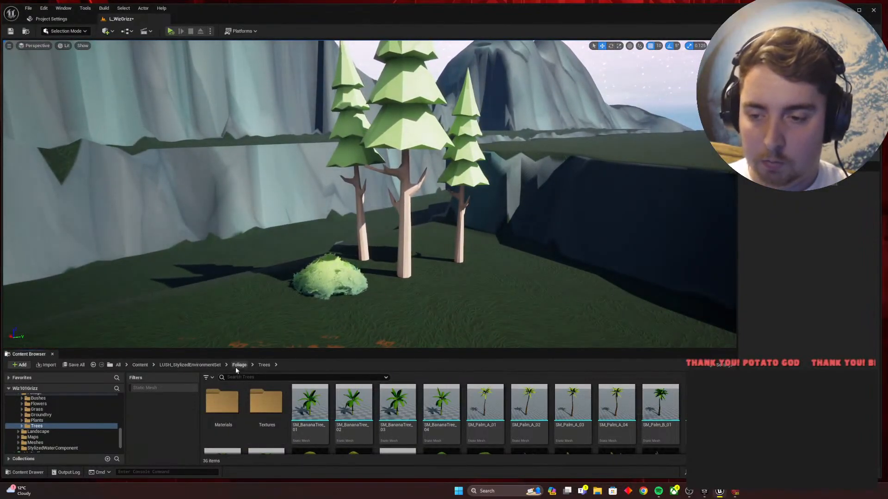
Step: Search the Trees folder for a broadleaf tree asset that could stand on the grass beside the clearing
left_click(238, 366)
key("s")
right_click_drag(423, 303, 388, 326)
double_click(426, 420)
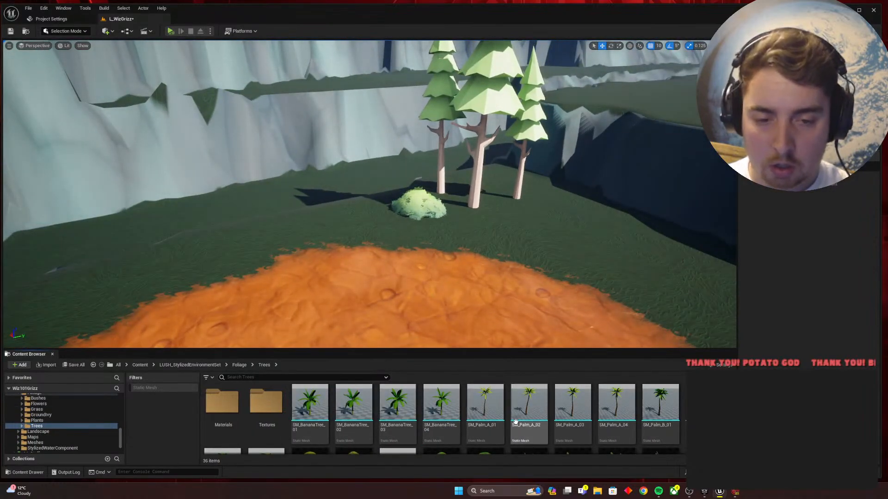
scroll(495, 427, "down", 2)
scroll(572, 429, "down", 2)
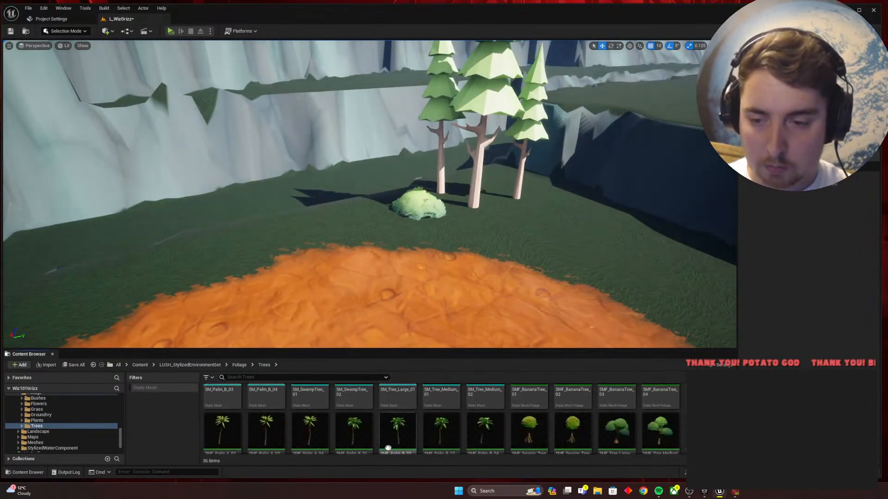
scroll(434, 436, "down", 1)
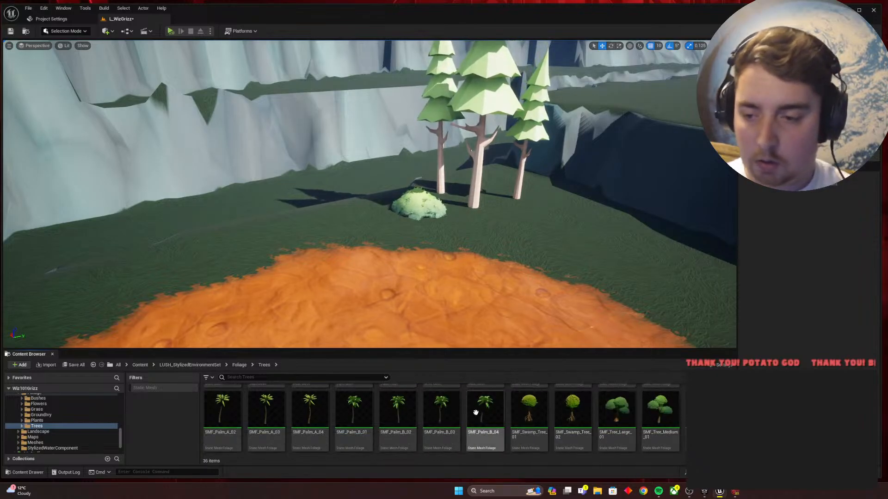
scroll(684, 431, "up", 2)
scroll(685, 433, "down", 1)
Step: Try SM_Tree_Medium_01 on the grass in front of the three pines, judge it from several angles, and delete it
left_click_drag(661, 423, 587, 269)
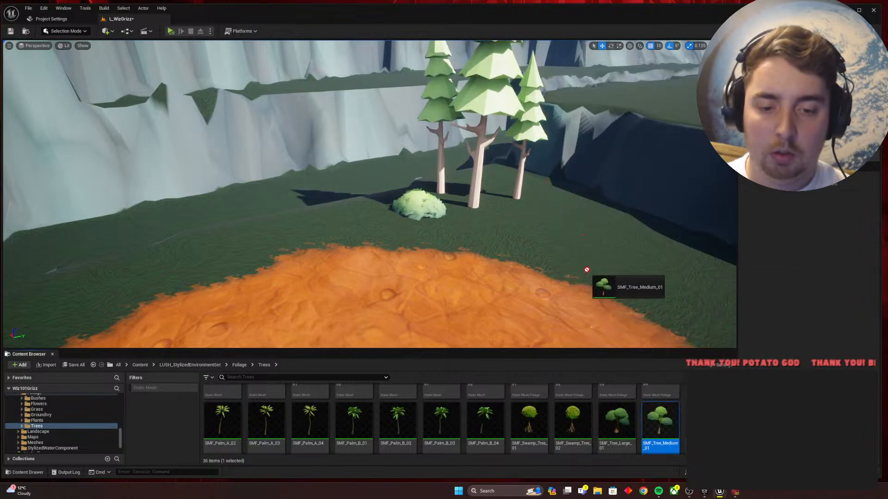
scroll(597, 416, "up", 4)
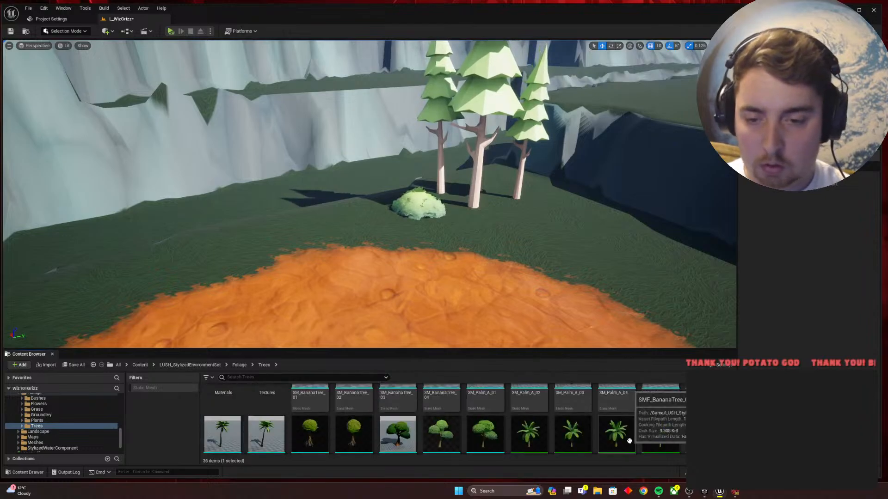
scroll(444, 428, "down", 1)
left_click_drag(446, 424, 587, 244)
right_click_drag(586, 243, 618, 210)
key("s")
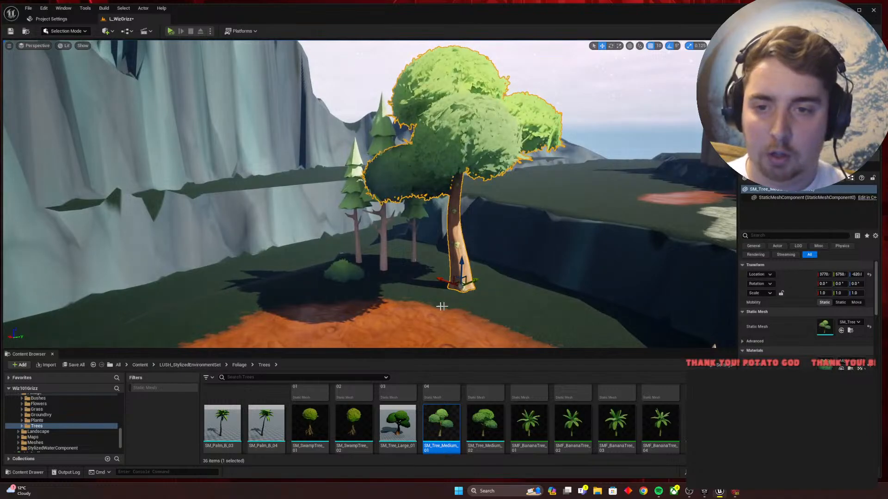
key("a")
mouse_move(420, 307)
right_mouse_down()
mouse_move(467, 300)
mouse_move(407, 299)
right_mouse_up()
key("d")
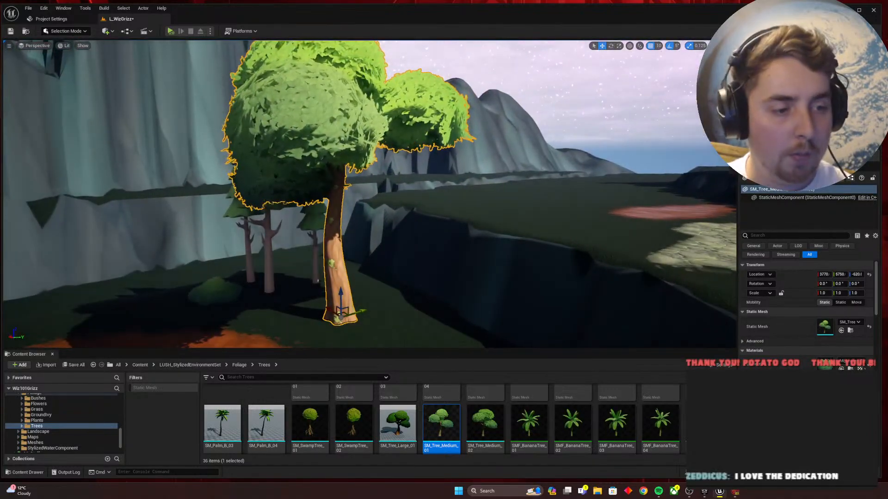
right_click_drag(458, 287, 475, 274)
key("d")
key("a")
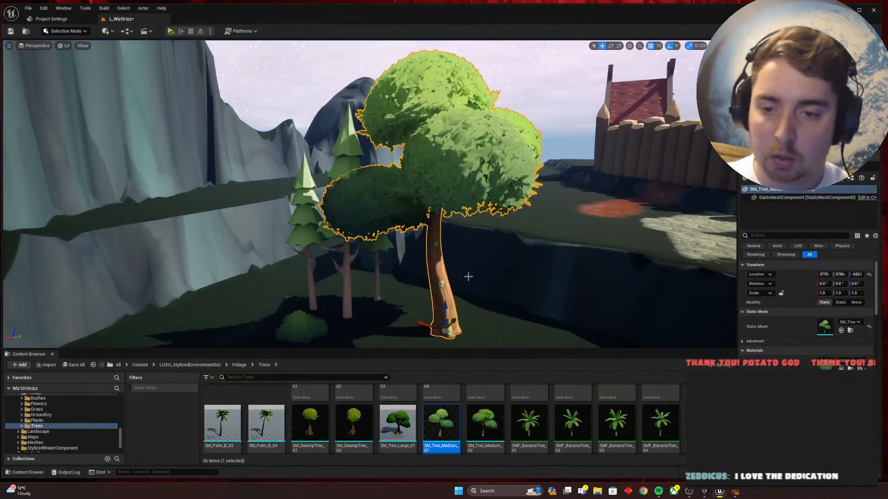
key("Delete")
Step: Browse the Flowers and GroundIvy foliage assets and switch to Wizard101 to compare them with its trees and ground plants
right_click_drag(390, 249, 381, 253)
left_click(239, 365)
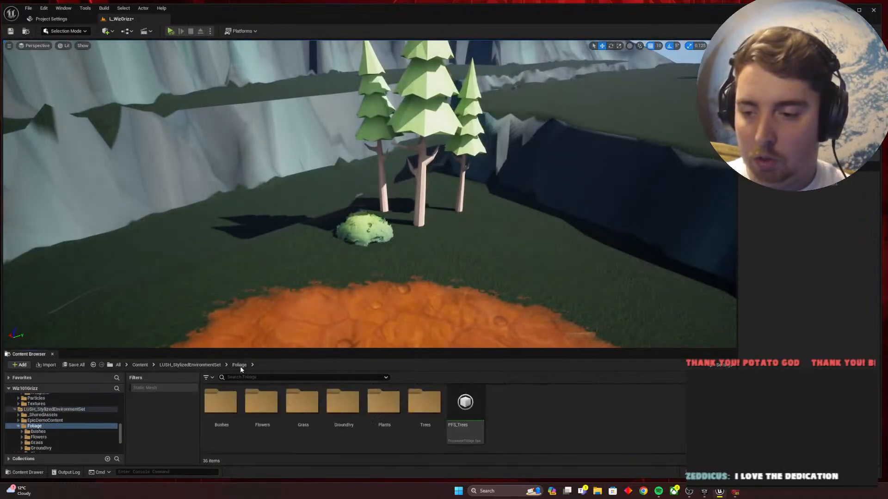
double_click(271, 437)
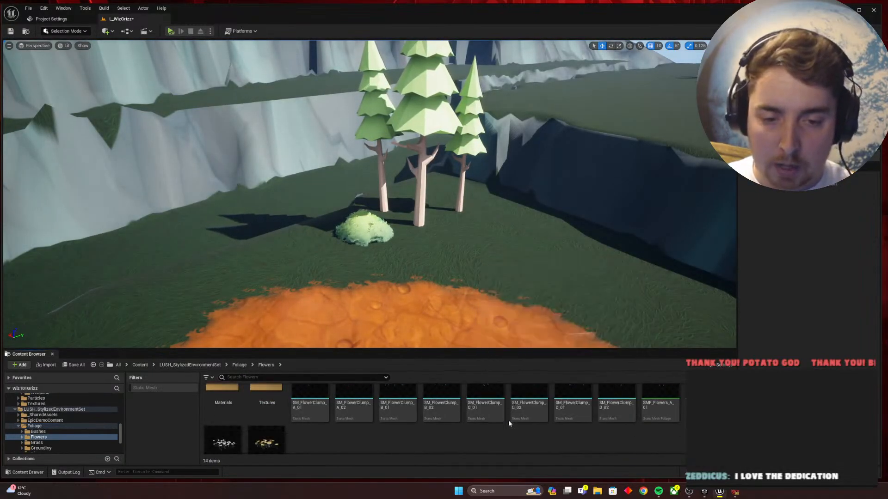
scroll(505, 419, "down", 1)
left_click(240, 365)
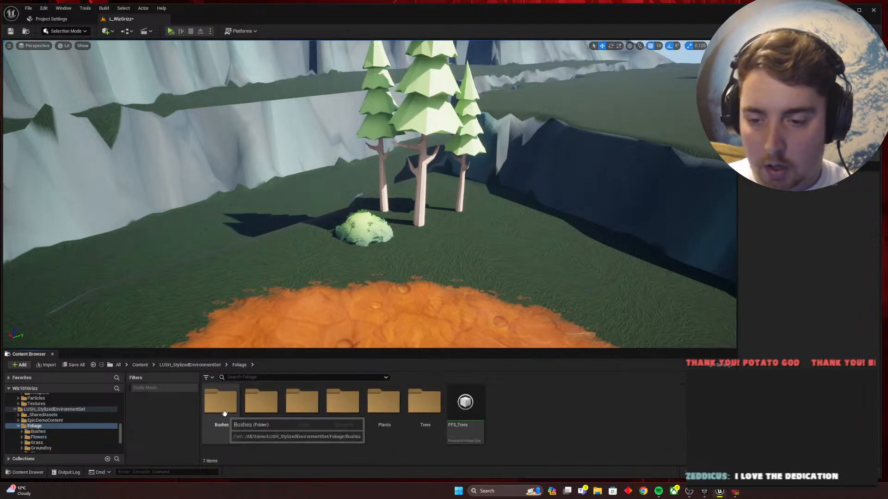
double_click(342, 430)
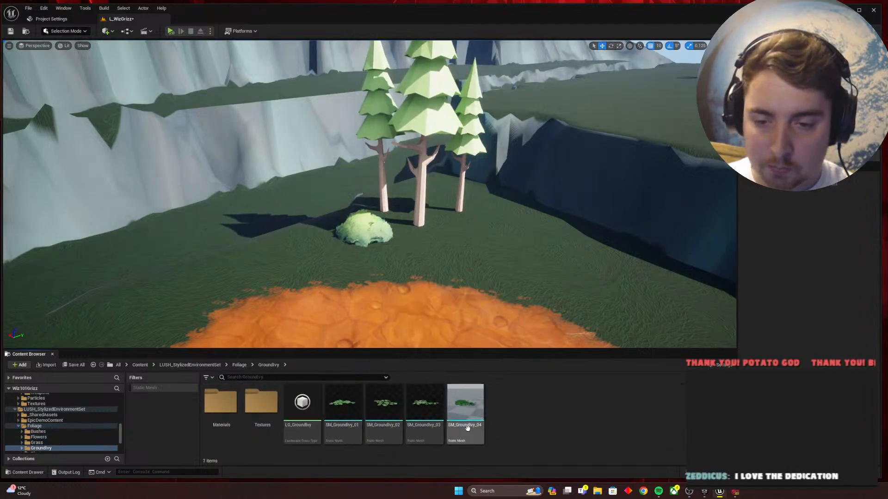
key("alt+Tab")
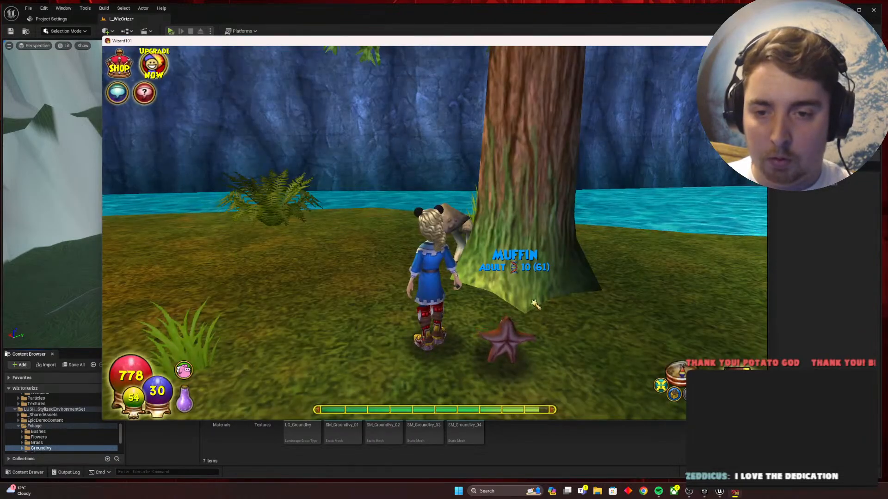
key("w")
key("a")
key("a")
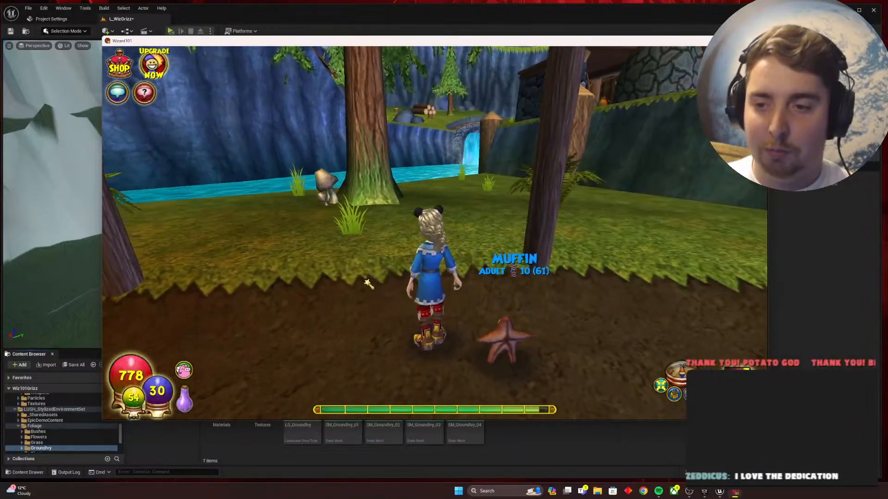
key("alt+Tab")
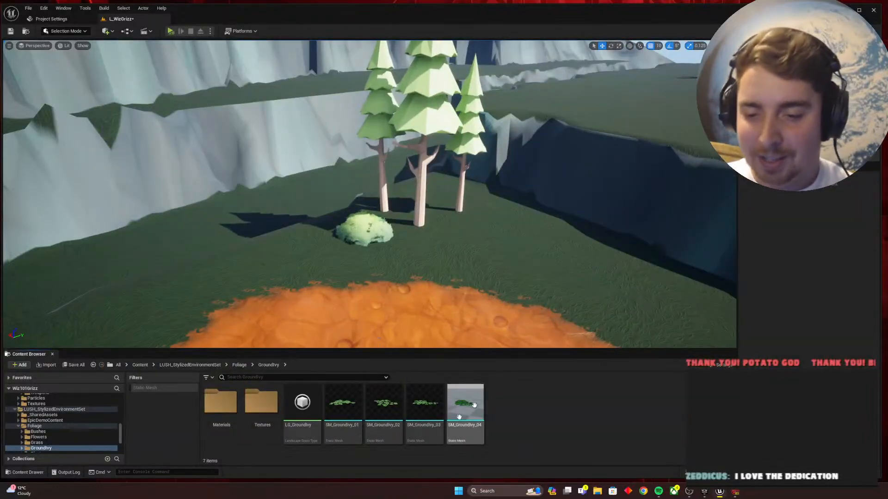
Step: Place SM_Bush_Medium_04 at 0.5 scale behind the pine nearest the dark cliff and rotate it about its vertical axis
left_click(239, 366)
right_click_drag(508, 256, 366, 302)
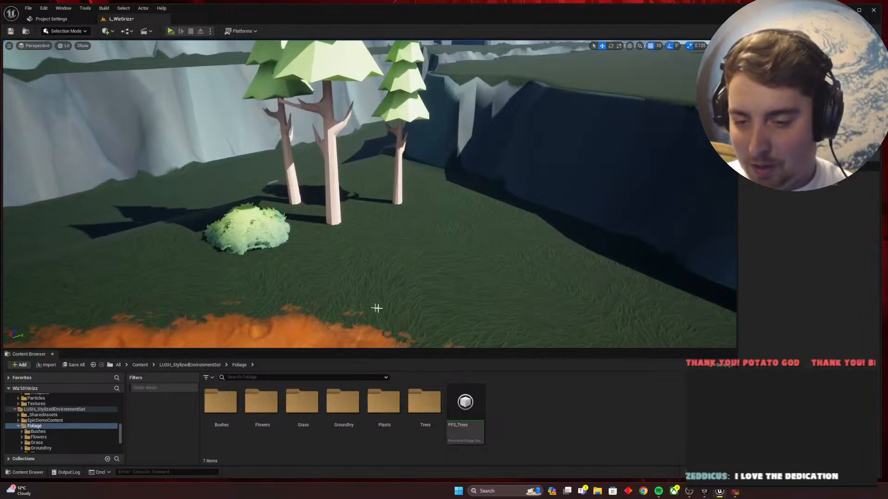
double_click(217, 411)
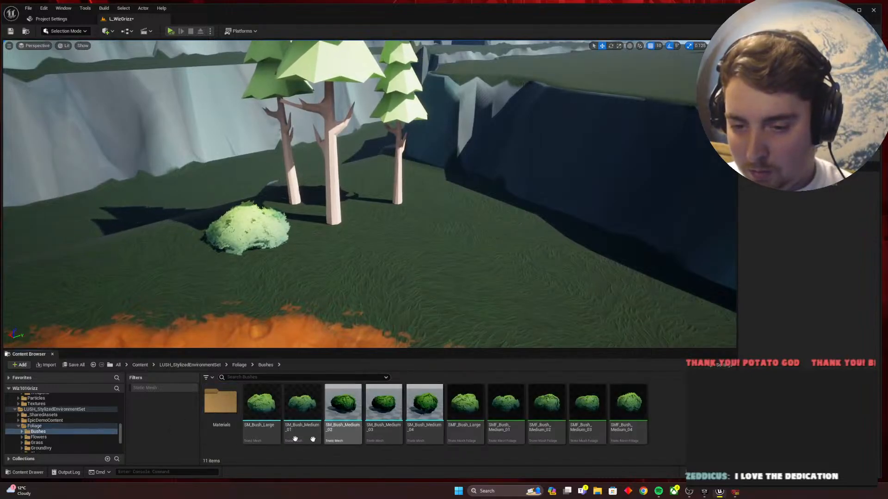
right_click_drag(353, 309, 453, 282)
mouse_move(361, 329)
right_mouse_down()
mouse_move(363, 300)
mouse_move(361, 329)
right_mouse_up()
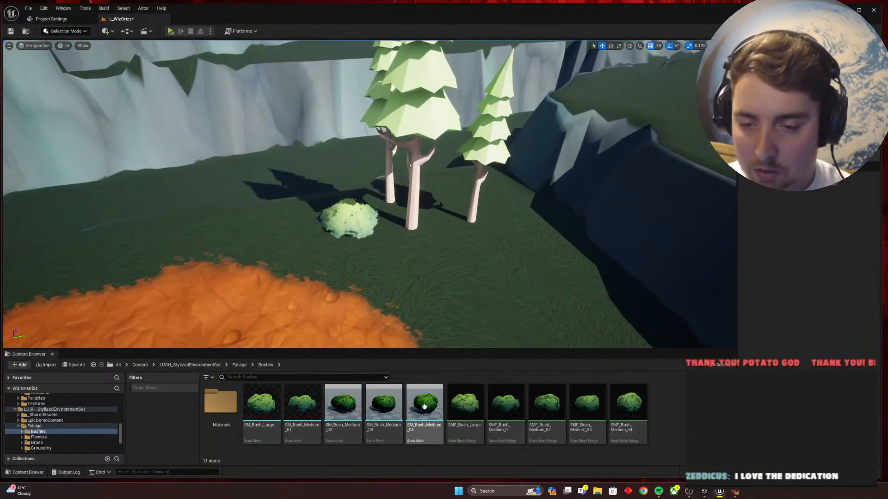
left_click_drag(428, 405, 458, 259)
right_click_drag(458, 259, 511, 264)
key("e")
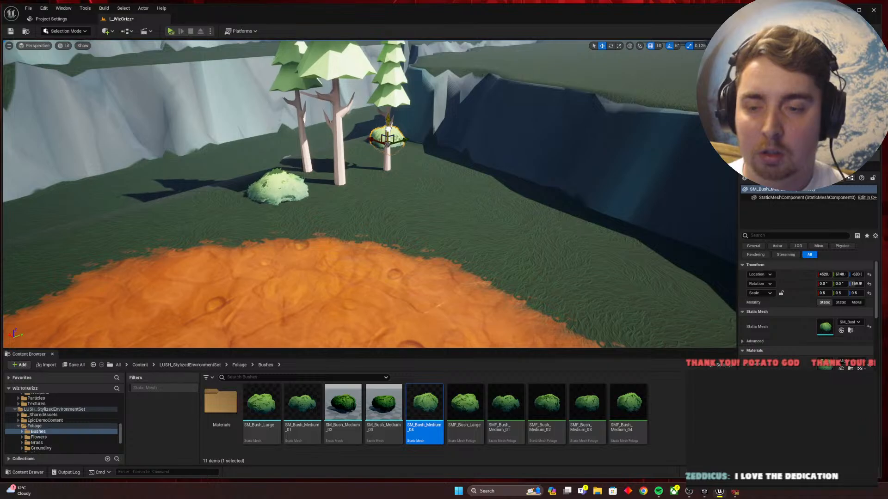
key("w")
right_click_drag(410, 141, 409, 138)
left_click(424, 198)
right_click_drag(424, 199, 418, 178)
Step: Duplicate the front bush right beside the original with 0.625 scale and -35° rotation, and save the level
left_click(239, 364)
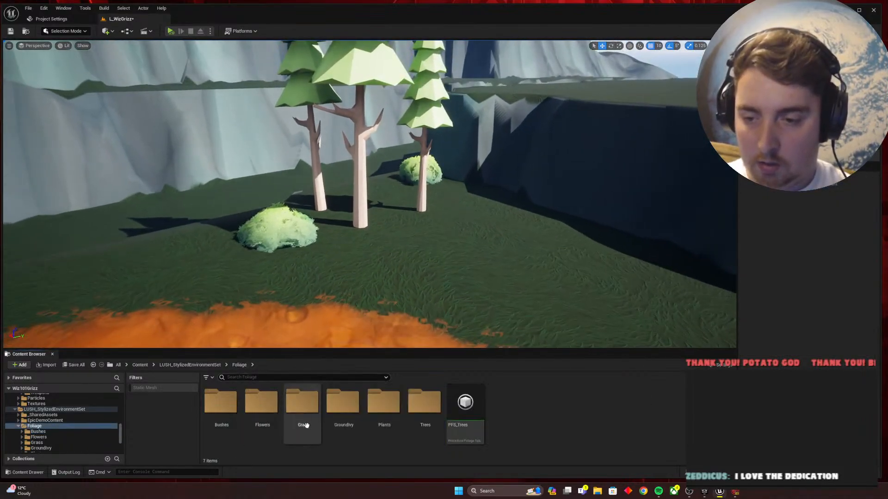
left_click(281, 234)
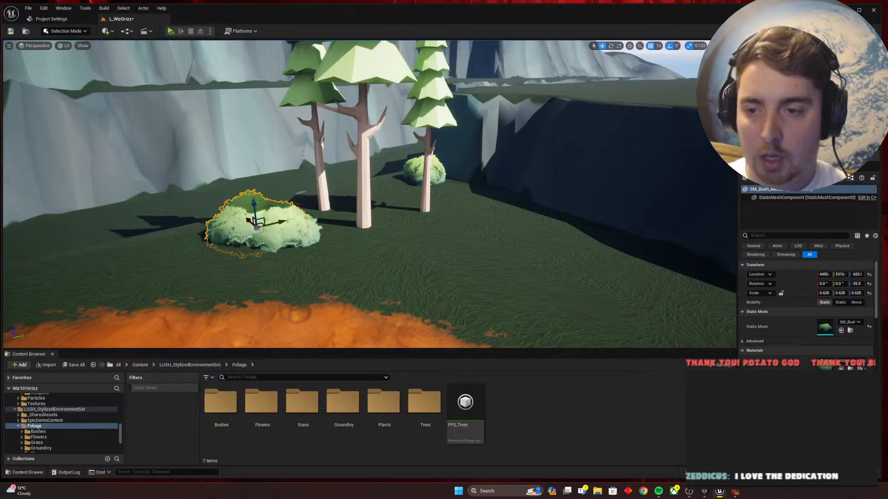
key("Escape")
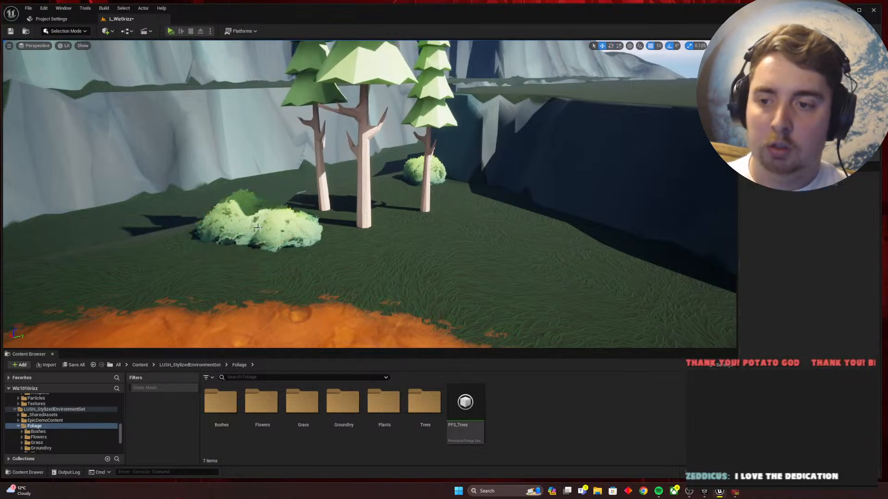
scroll(327, 242, "down", 5)
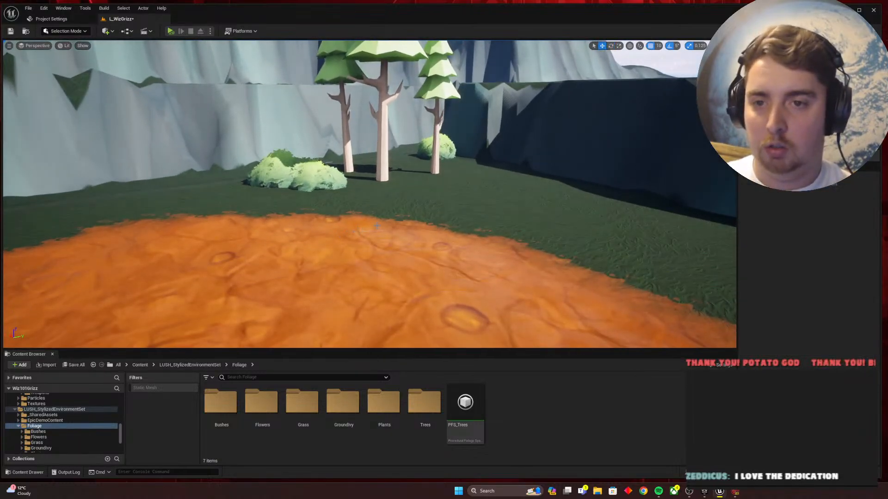
scroll(377, 225, "up", 5)
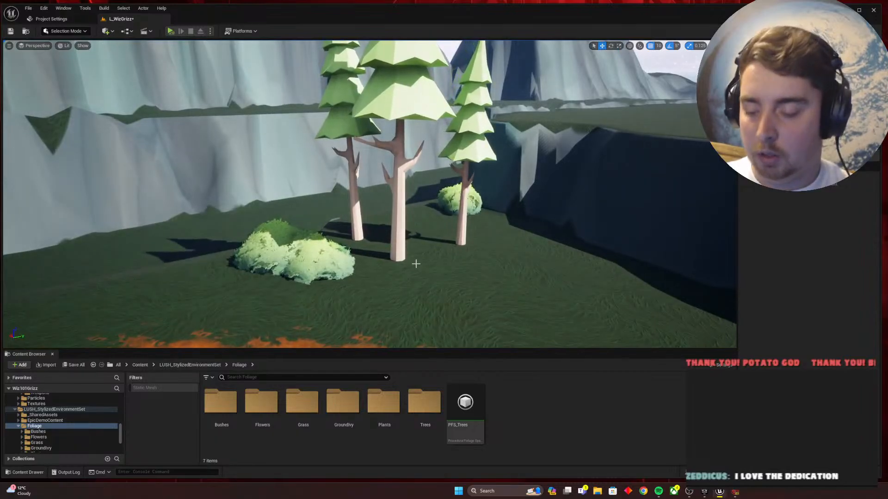
mouse_move(454, 295)
left_mouse_down()
mouse_move(461, 323)
mouse_move(464, 301)
mouse_move(449, 304)
mouse_move(455, 295)
left_mouse_up()
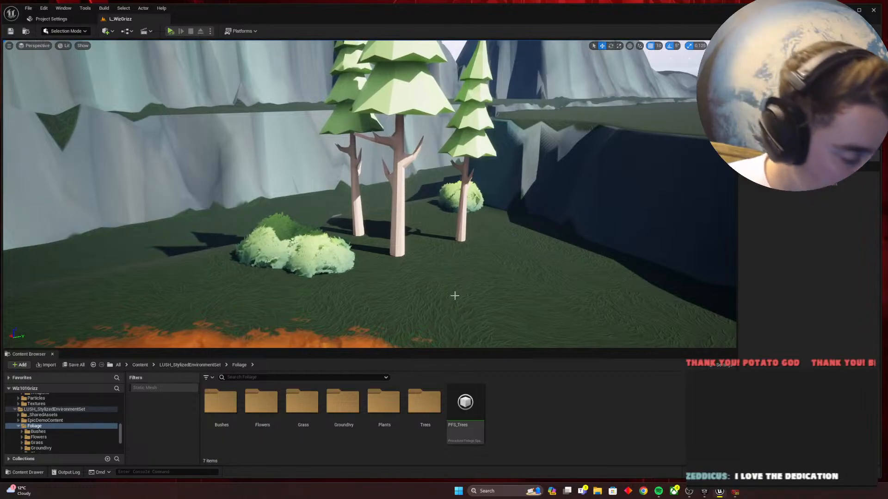
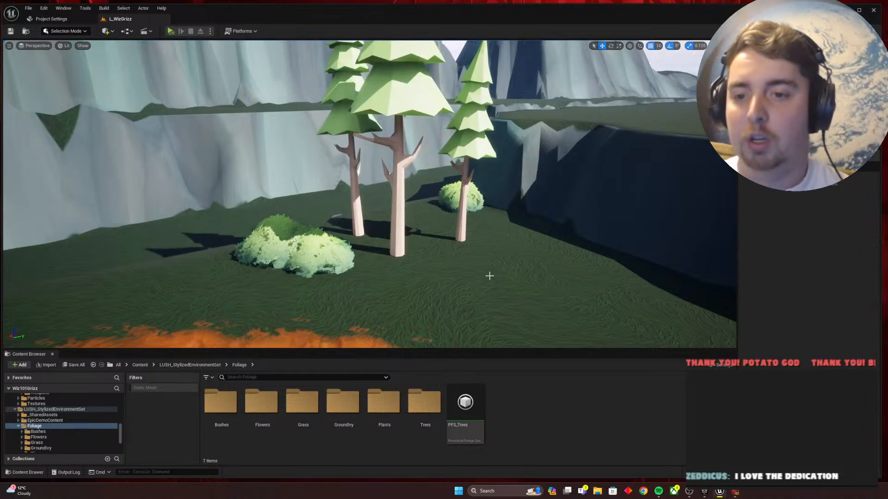
Step: Add SM_Plant_Taro_02 from the Plants folder to the grass in front of the pines at 0.875 scale
right_click_drag(489, 276, 378, 332)
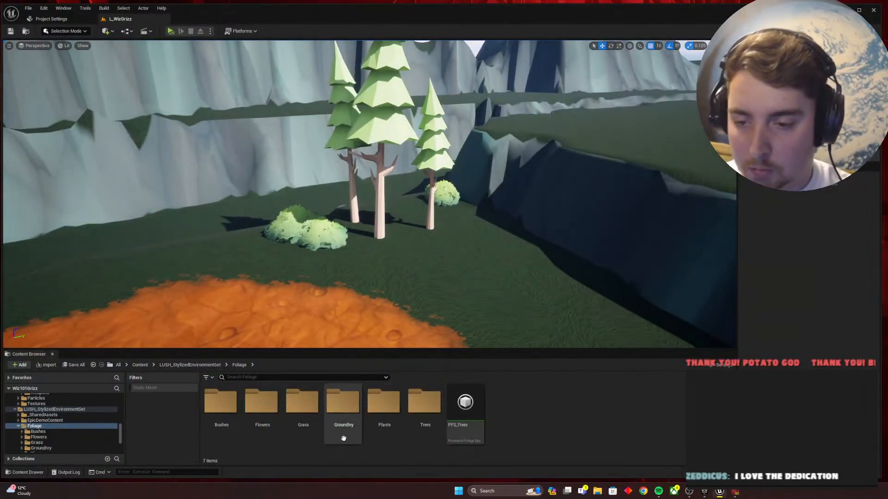
double_click(383, 401)
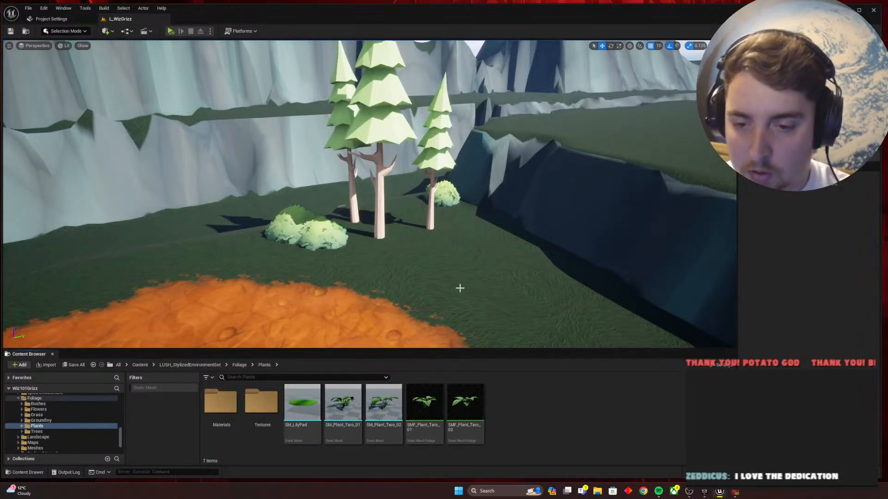
key("w")
right_click_drag(458, 289, 453, 288)
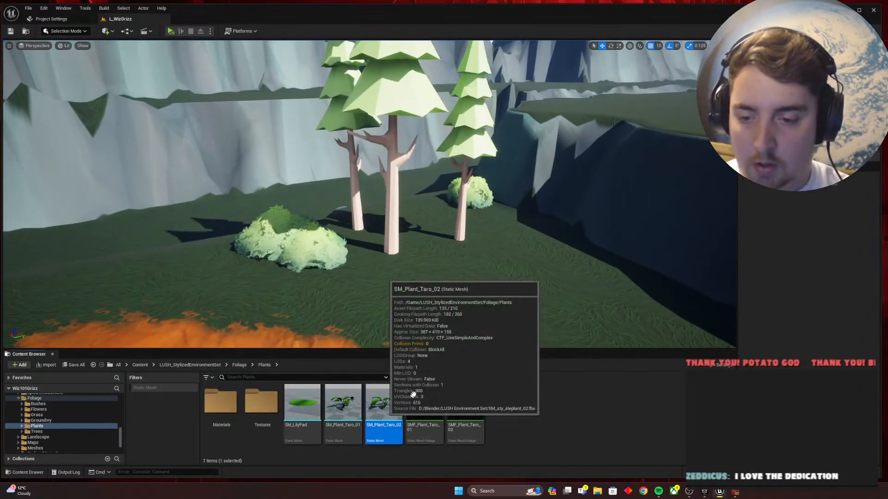
left_click_drag(377, 410, 493, 296)
right_click_drag(493, 296, 520, 282)
key("w")
key("s")
key("w")
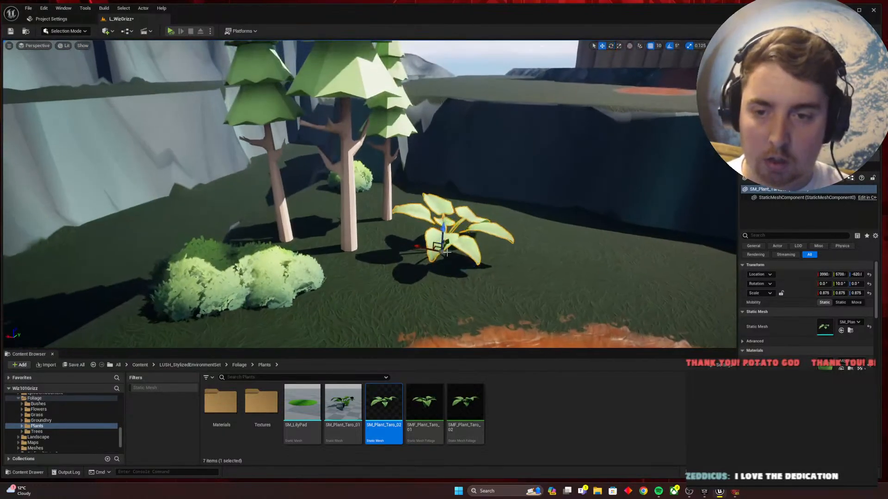
Step: Shrink the taro plant to 0.375 scale at the foot of the pine nearest the cliff, and discard a trial duplicate
left_click_drag(434, 249, 407, 227)
key("r")
key("w")
key("d")
right_click_drag(451, 242, 406, 254)
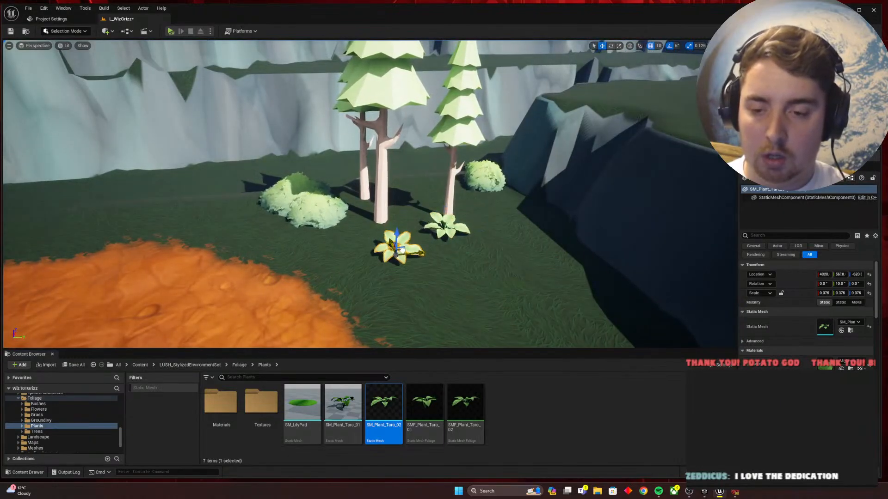
key("Delete")
Step: Place SM_Plant_Taro_01 at 0.5 scale with 30° vertical rotation in front of the bush pair beside the pines
left_click_drag(343, 402, 358, 342)
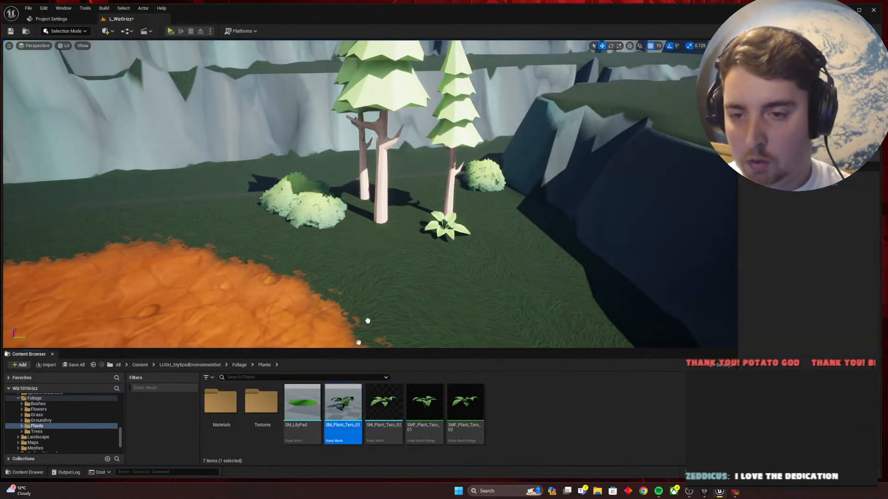
left_click_drag(383, 247, 376, 239)
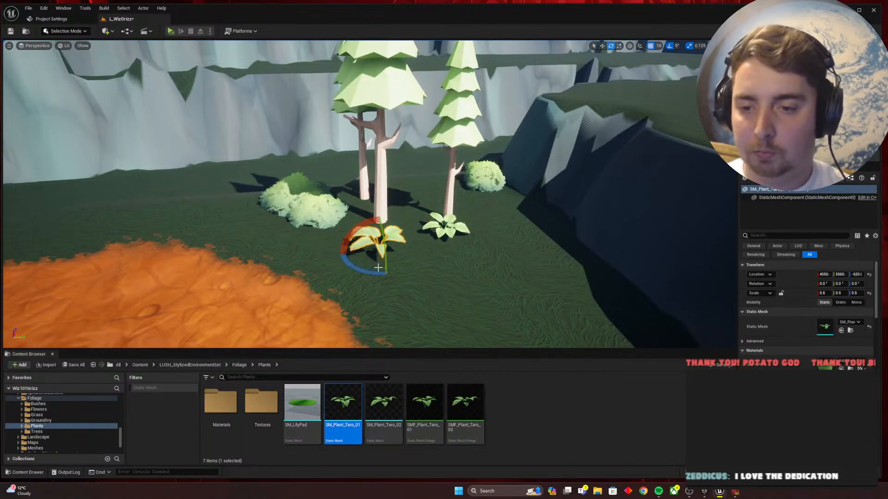
mouse_move(379, 268)
right_mouse_down()
mouse_move(340, 266)
mouse_move(373, 266)
right_mouse_up()
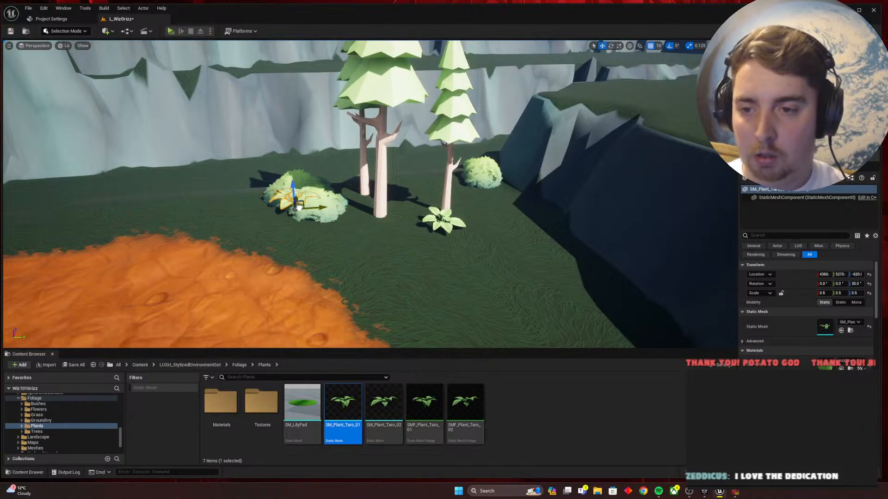
Step: Tilt the taro plant so its leaves lean out from the bushes and nudge it against their front edge
key("f")
key("e")
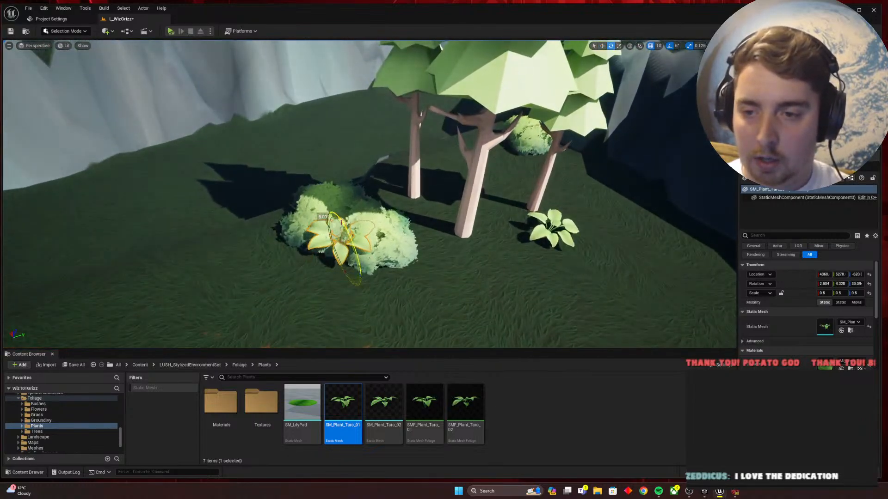
right_click_drag(341, 221, 358, 227)
left_click(333, 213)
key("Escape")
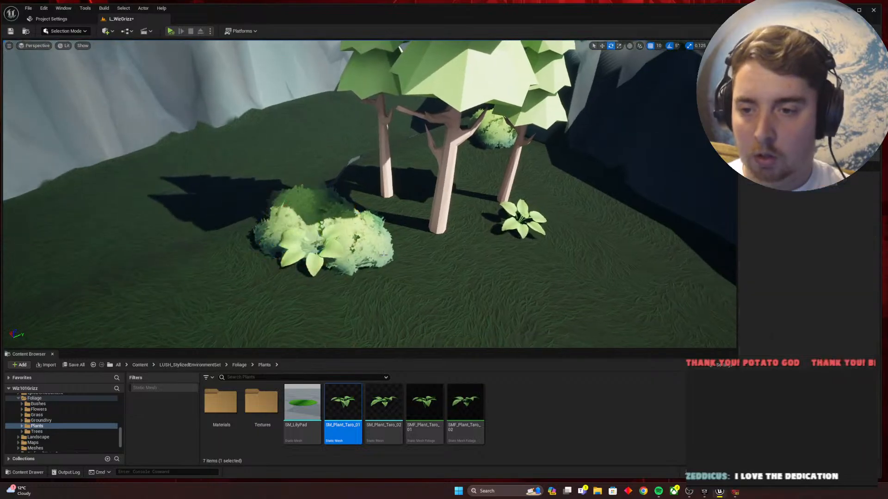
right_click_drag(386, 284, 380, 266)
left_click(362, 263)
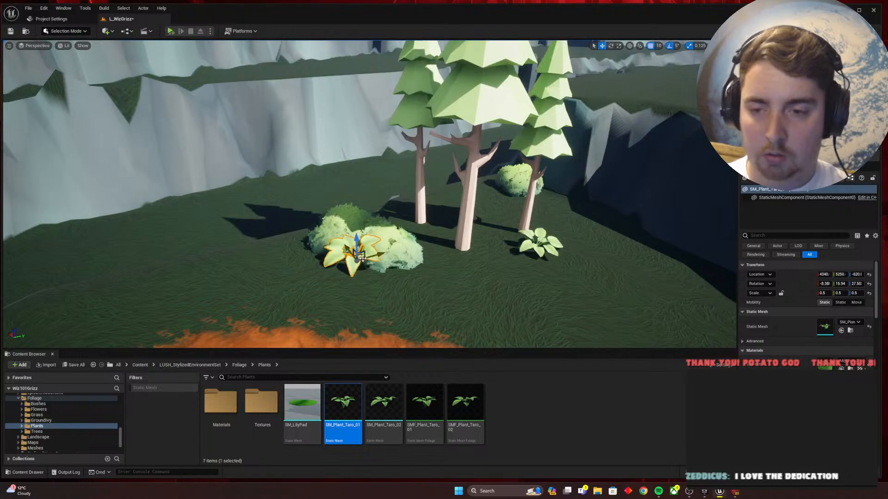
key("Escape")
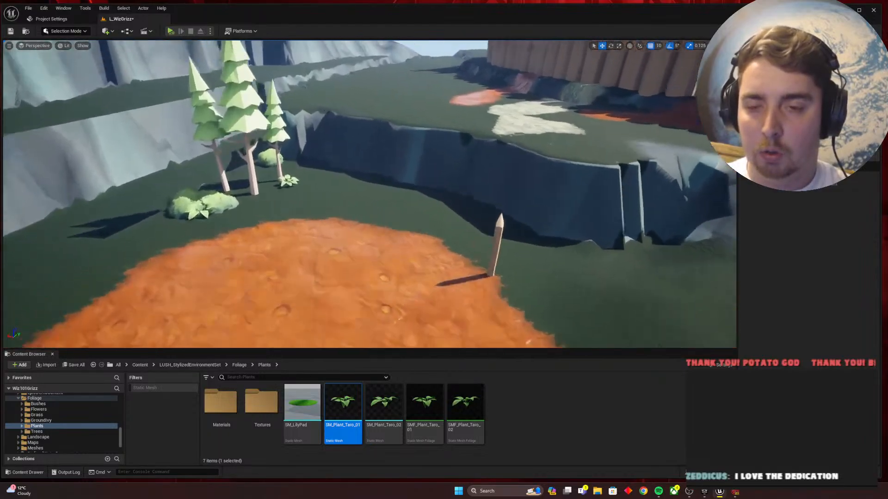
Step: Add SM_FlowerClump_D_01 from the Flowers folder to the grass beside the front bush
scroll(494, 206, "down", 5)
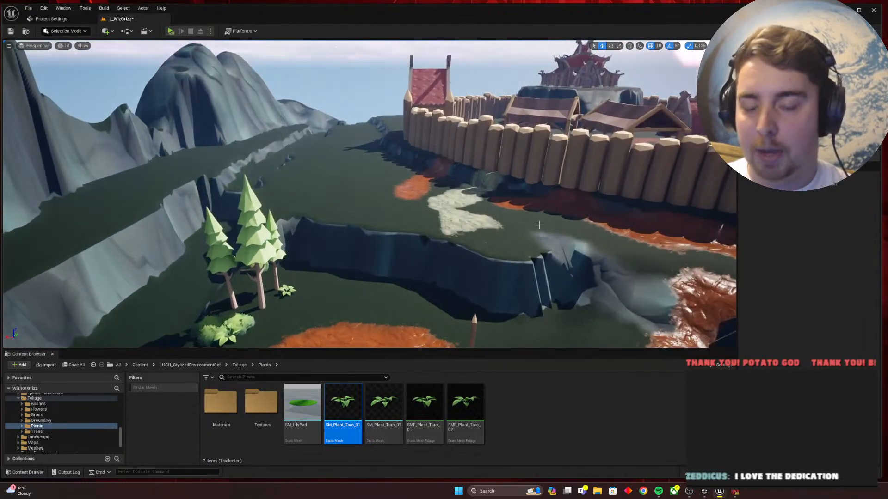
right_click_drag(488, 231, 501, 292)
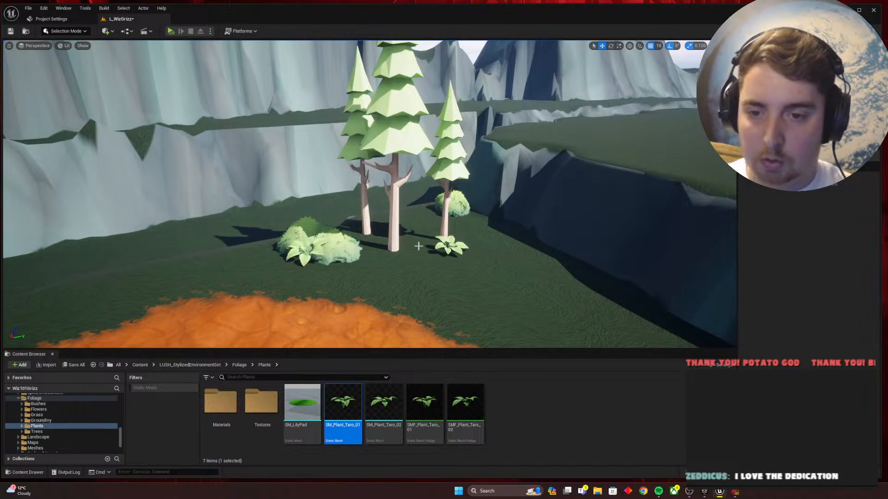
left_click(234, 366)
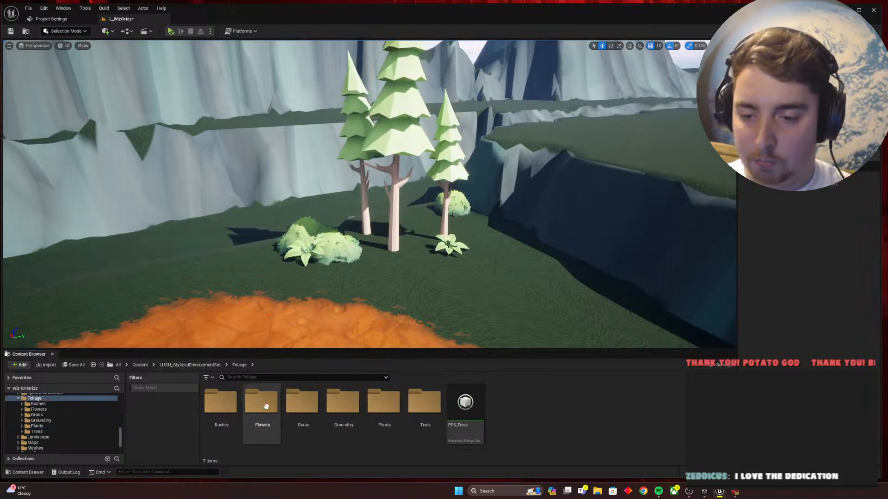
double_click(265, 404)
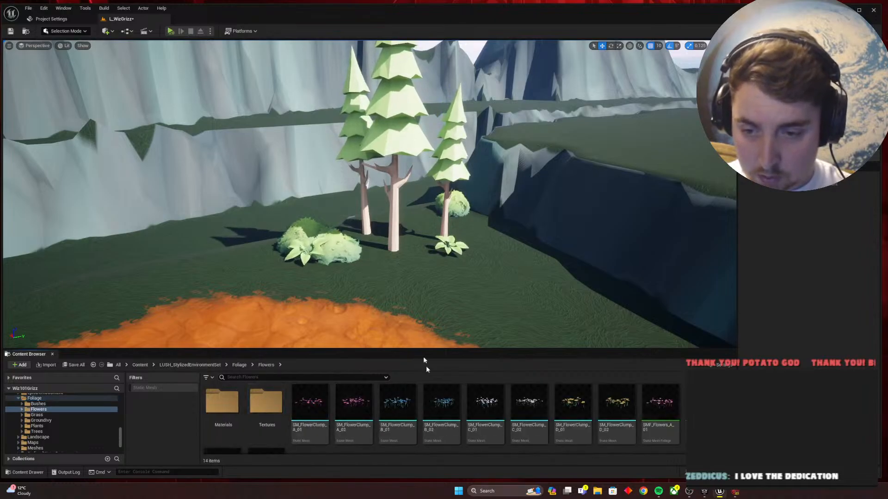
right_click_drag(416, 278, 463, 277)
key("w")
scroll(594, 411, "down", 3)
scroll(592, 411, "up", 3)
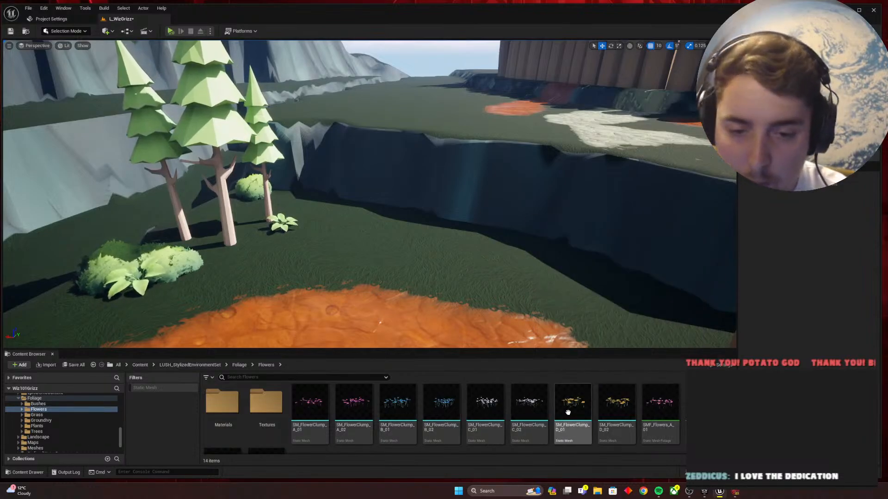
left_click_drag(568, 412, 275, 259)
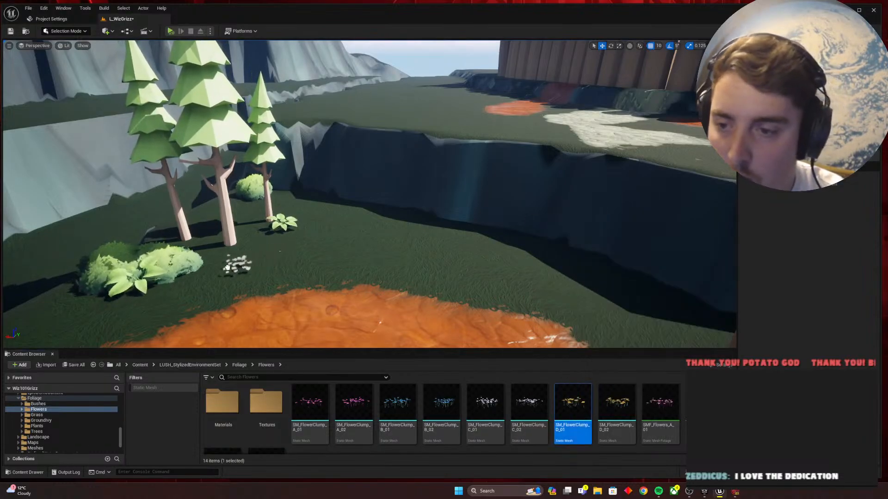
left_click_drag(212, 275, 213, 275)
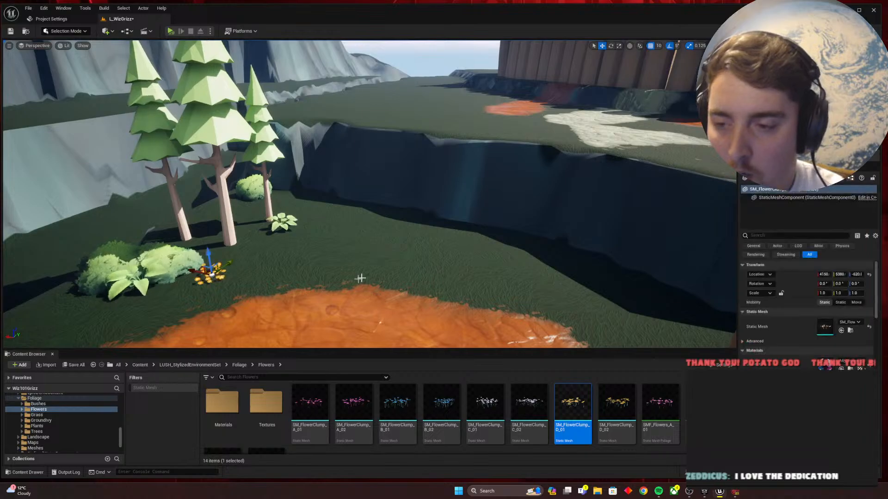
Step: Rotate the yellow flower clump 35° about its vertical axis, fit it against the front bush and deselect it
key("w")
right_click_drag(360, 278, 301, 309)
right_click_drag(428, 297, 437, 294)
key("s")
key("e")
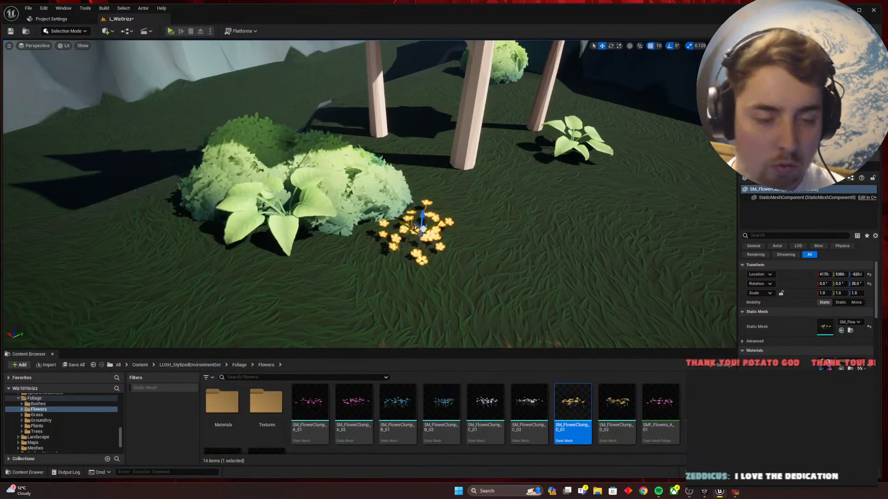
mouse_move(473, 220)
right_mouse_down()
mouse_move(474, 227)
mouse_move(431, 241)
mouse_move(441, 246)
mouse_move(434, 225)
mouse_move(463, 217)
mouse_move(479, 228)
right_mouse_up()
key("Delete")
key("s")
key("w")
key("s")
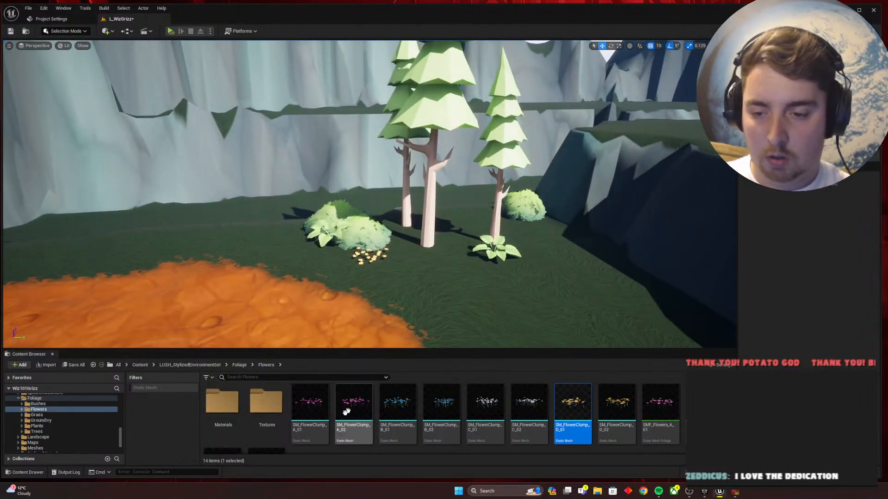
key("a")
right_click_drag(508, 285, 520, 302)
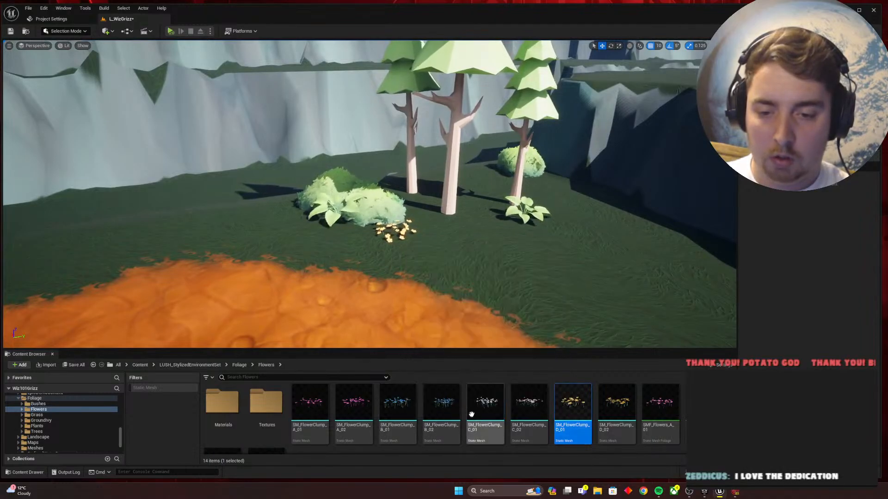
Step: Switch to Wizard101 and walk around the village to examine its planting, huts, cliffs, paths and docks
key("alt+Tab")
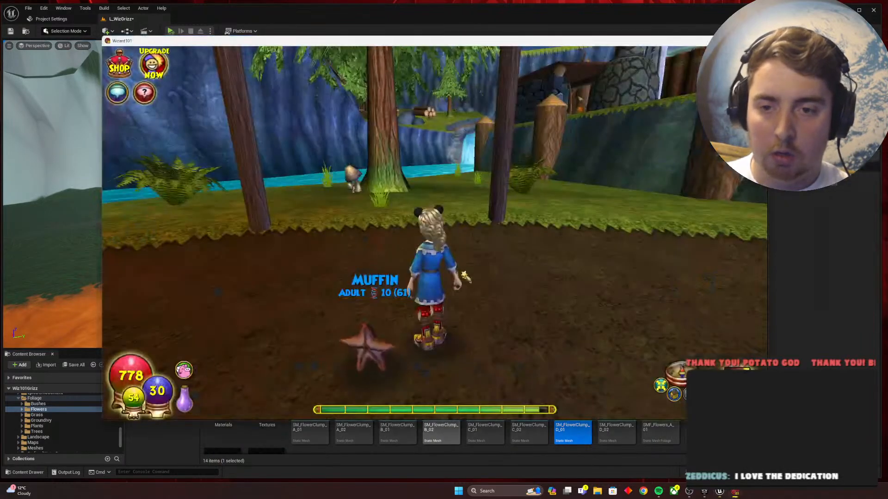
key("d")
key("w")
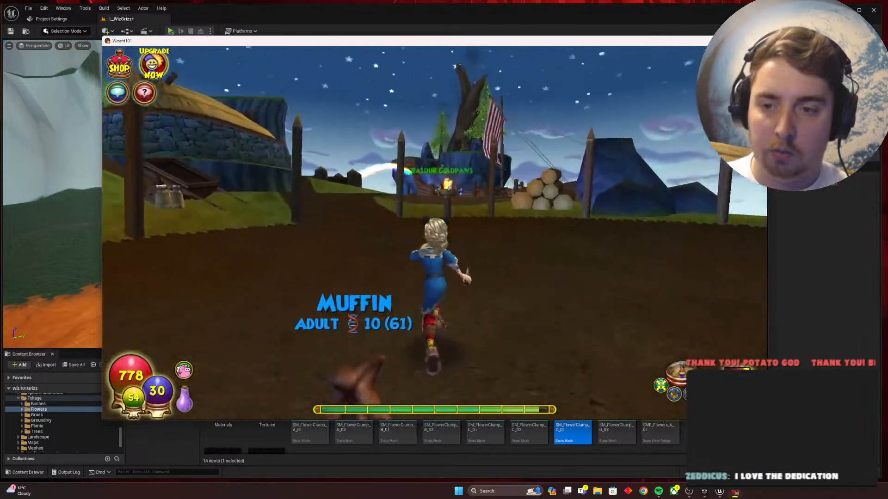
key("a")
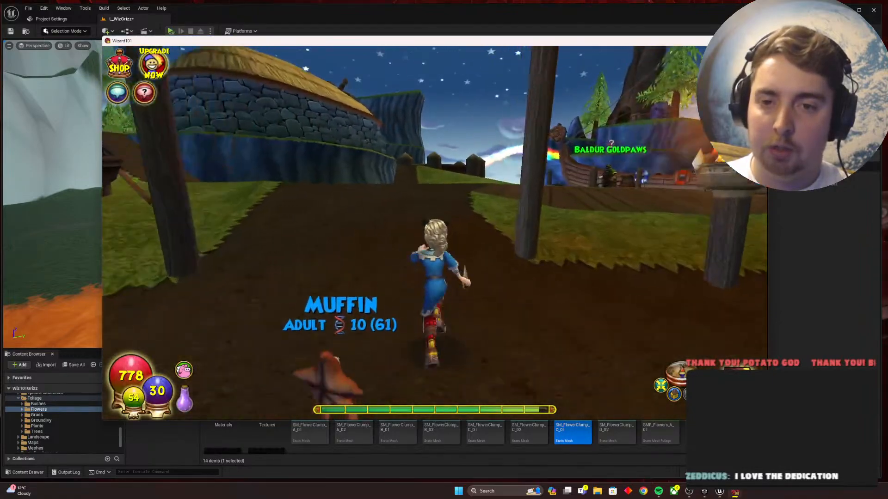
key("d")
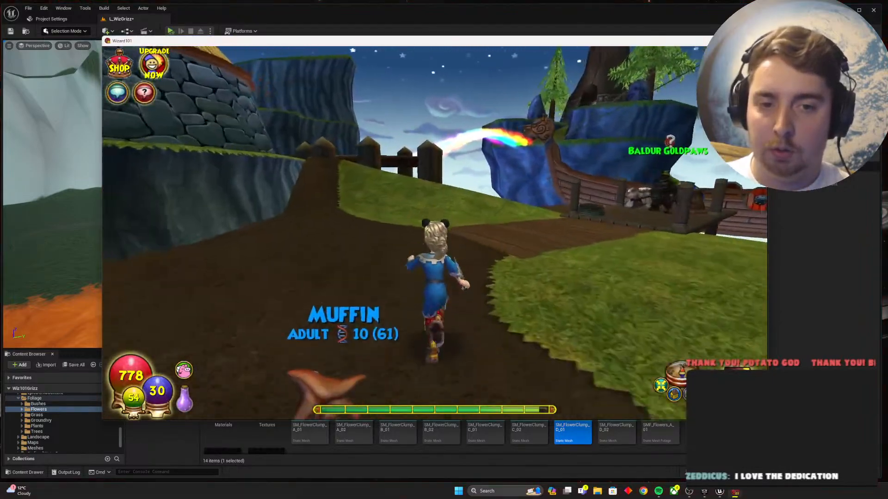
key("a")
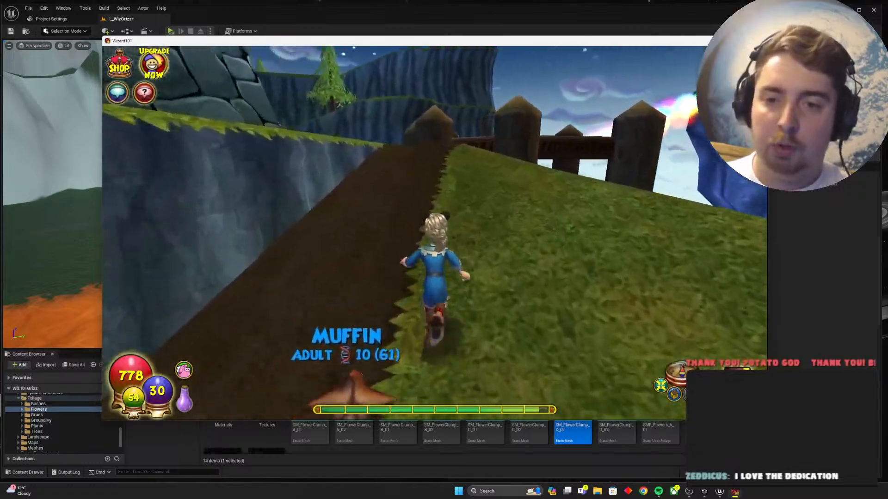
key("a")
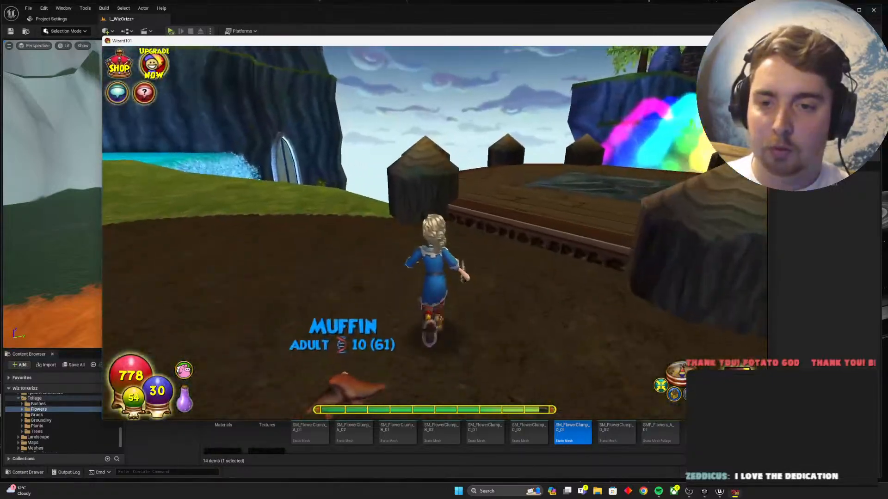
key("d")
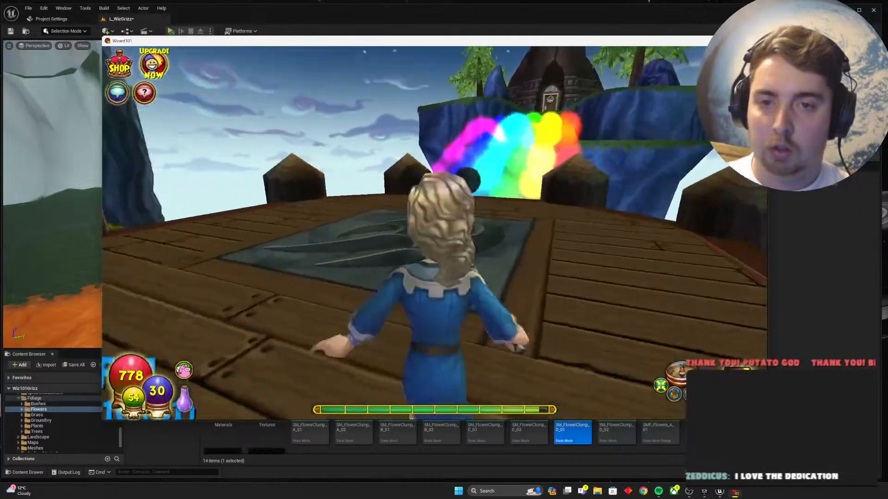
key("a")
key("a")
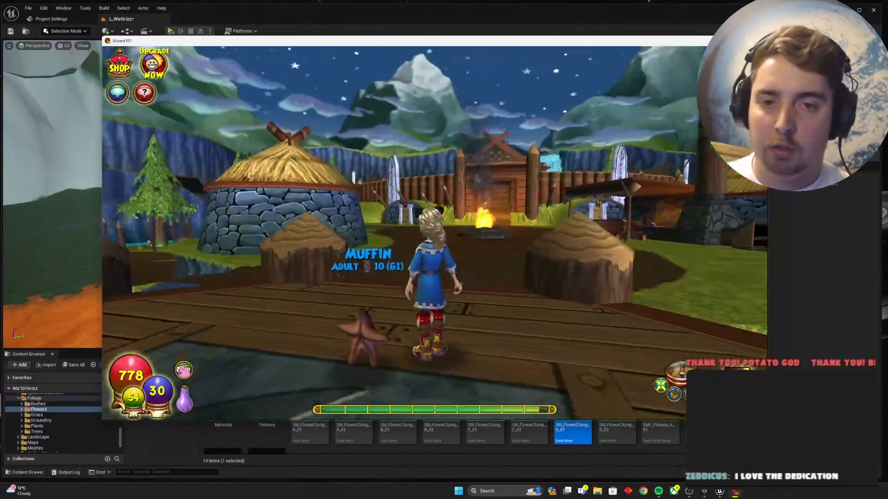
key("w")
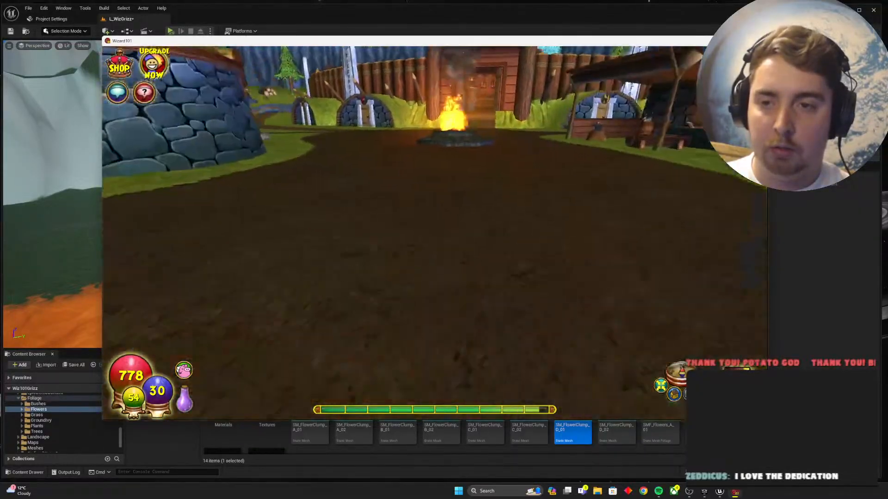
key("a")
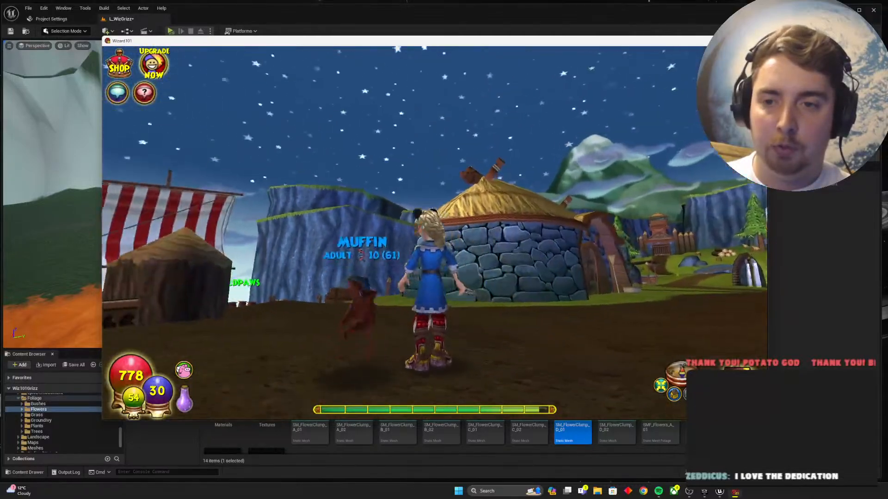
key("d")
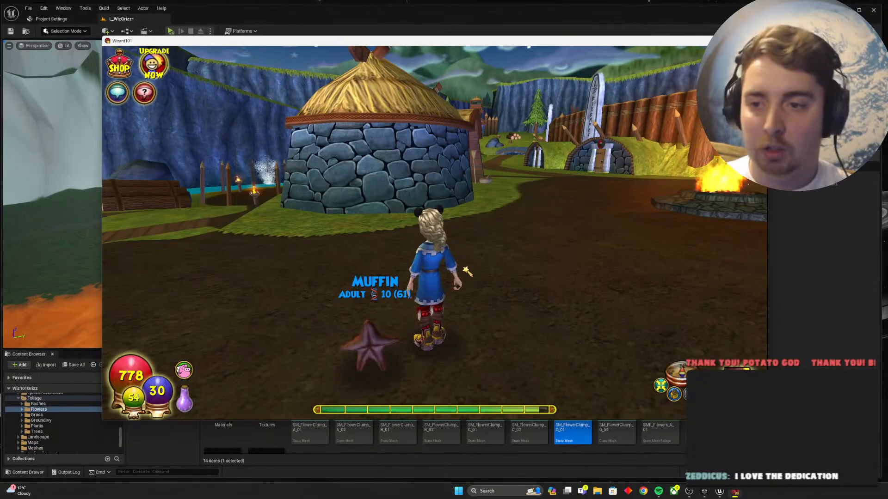
key("a")
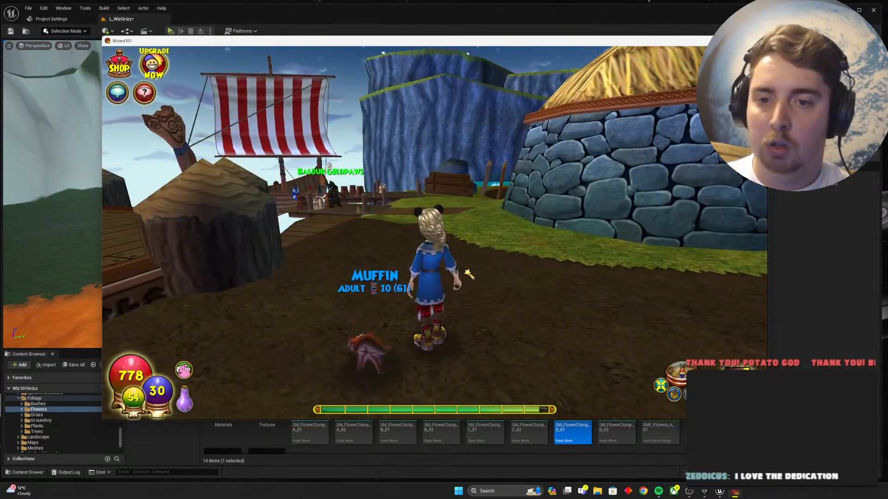
Step: Return to Unreal Editor and add SM_FlowerClump_A_01 beside the yellow flower clump in front of the bush
key("alt+Tab")
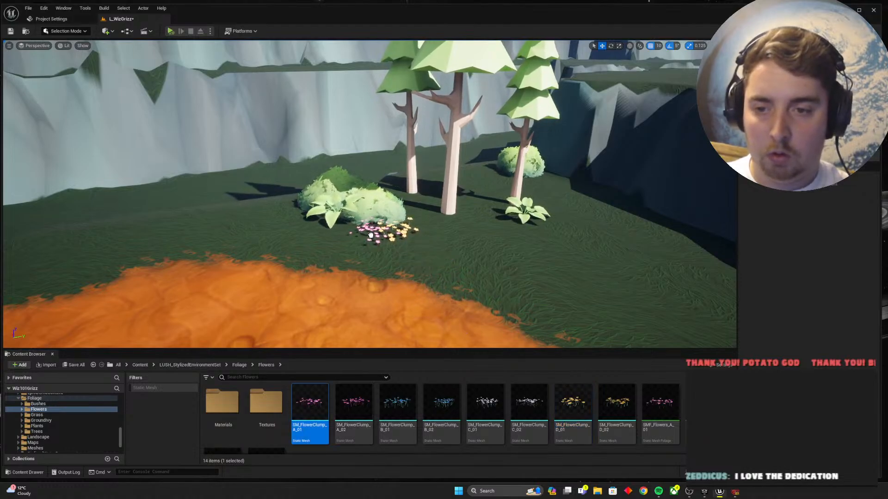
left_click_drag(371, 236, 380, 237)
left_click(462, 262)
key("w")
right_click_drag(462, 261, 455, 301)
key("s")
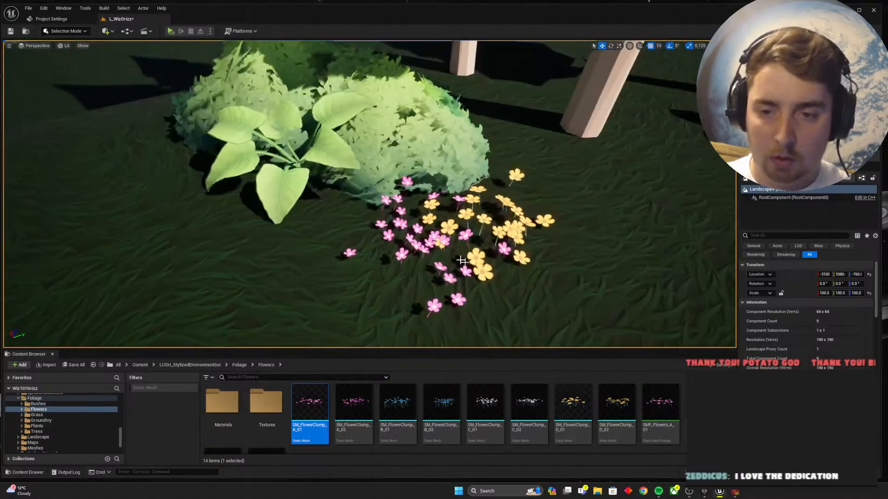
Step: Shift the pink flower clump toward the taro plant and rotate it about its vertical axis to overlap the yellow flowers less
left_click(413, 242)
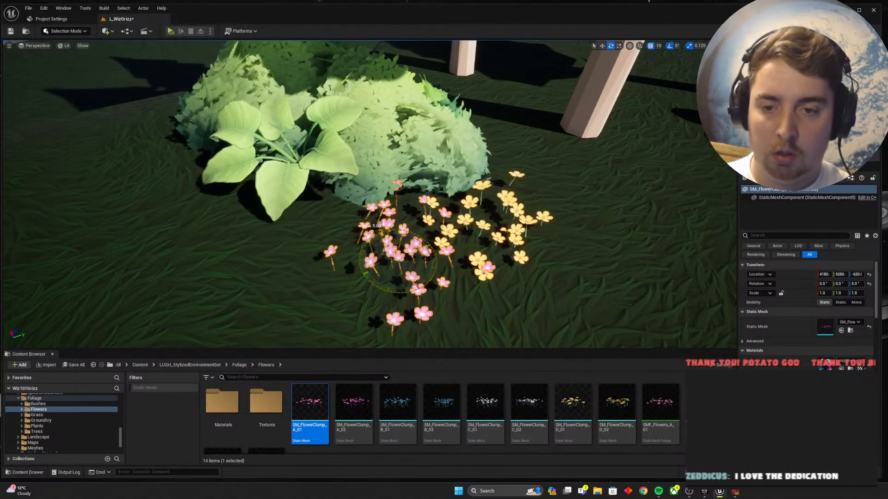
left_click(397, 291)
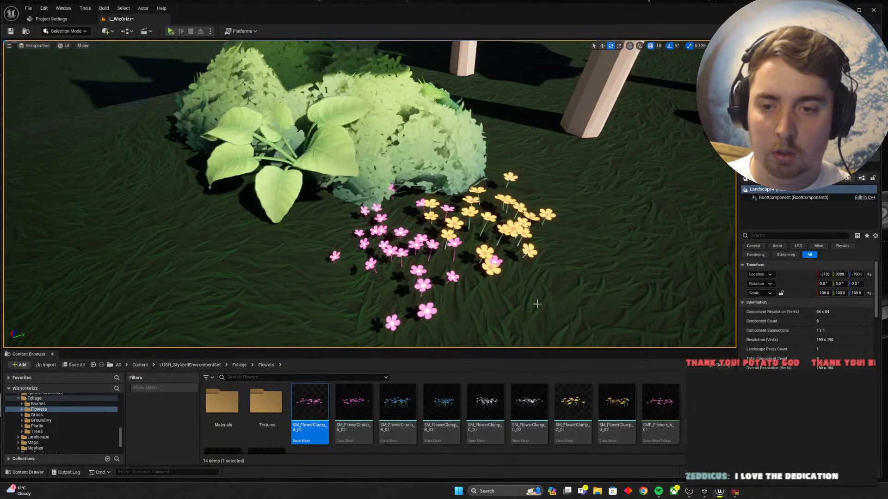
scroll(536, 304, "down", 10)
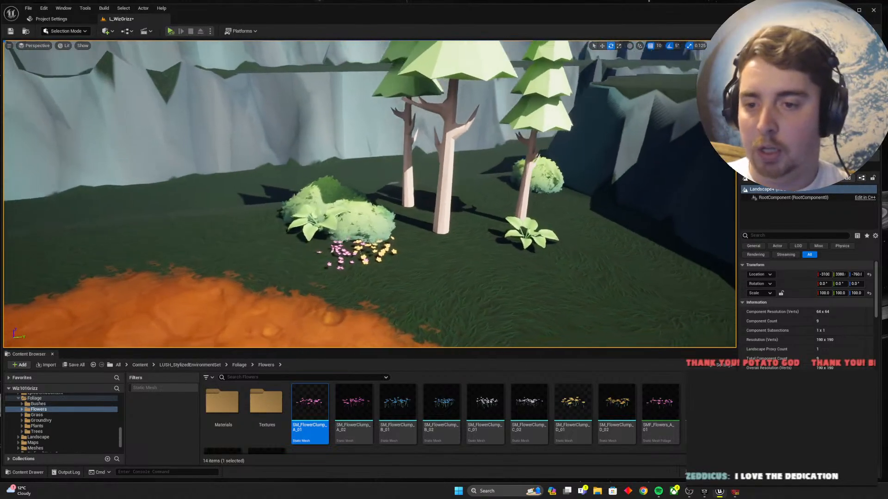
right_click_drag(537, 304, 606, 319)
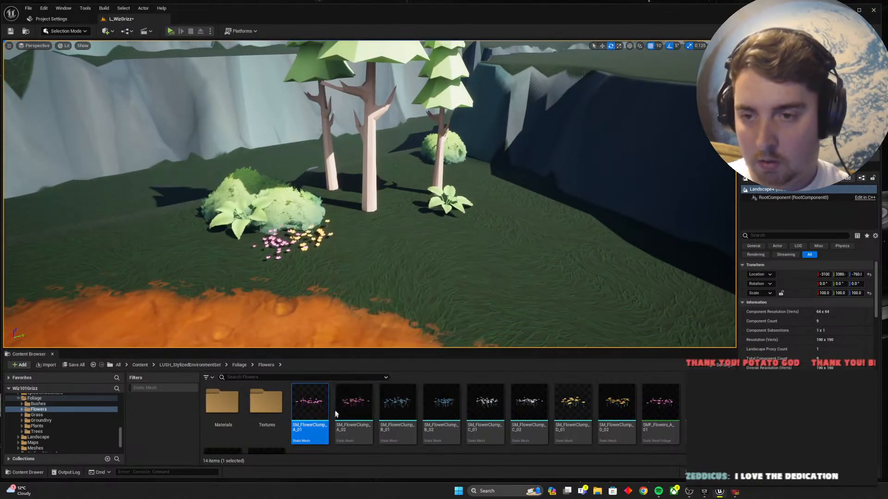
Step: Add SM_FlowerClump_A_01 beside the rear bush behind the trees, rotate it 20° about its vertical axis, deselect it and save the level
key("s")
right_click_drag(379, 336, 371, 321)
key("w")
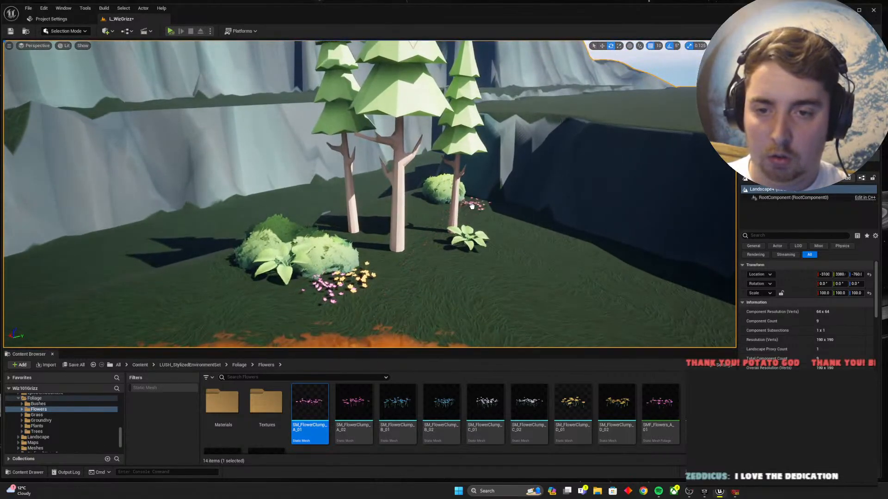
left_click_drag(410, 201, 410, 201)
scroll(368, 271, "up", 5)
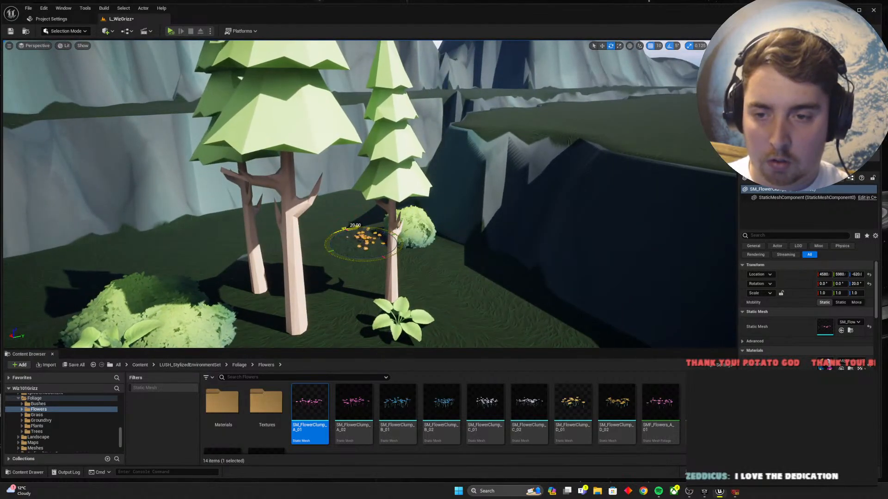
key("Escape")
key("s")
mouse_move(414, 264)
right_mouse_down()
mouse_move(410, 245)
mouse_move(399, 248)
mouse_move(418, 260)
right_mouse_up()
key("w")
key("s")
key("ctrl+s")
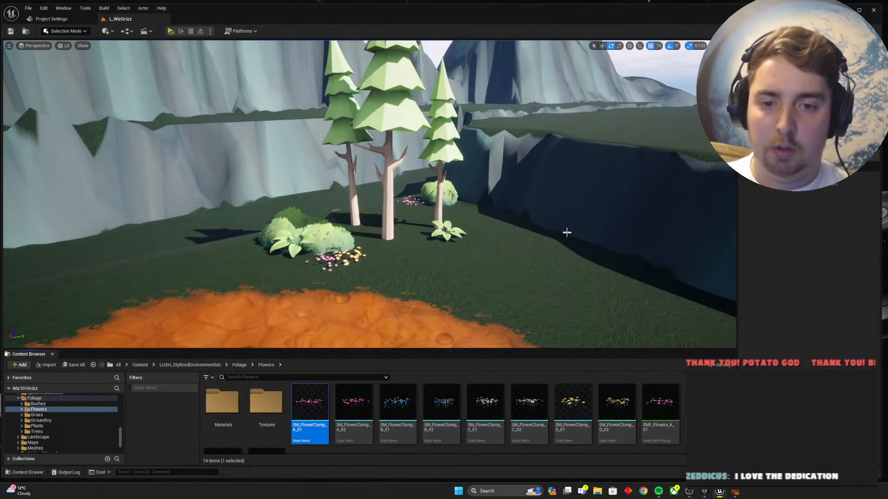
Step: Open the Props folder under Models in Low_Poly_Viking_World
right_click_drag(567, 233, 549, 279)
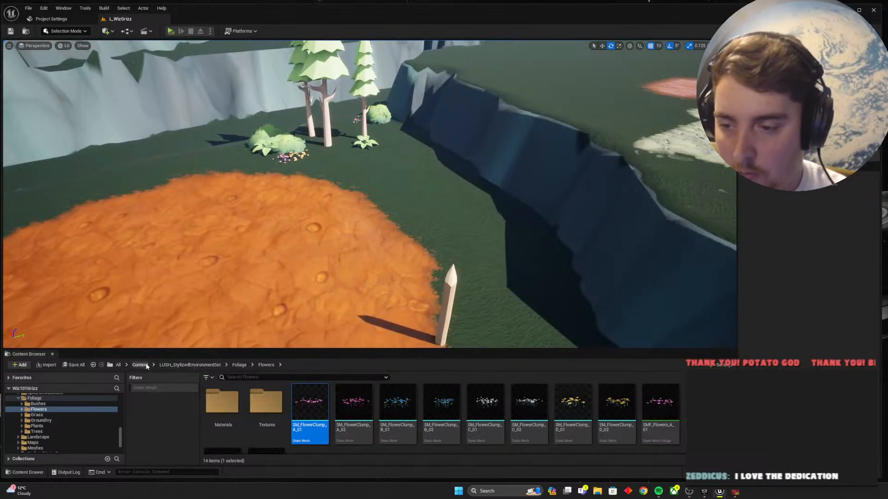
left_click(187, 365)
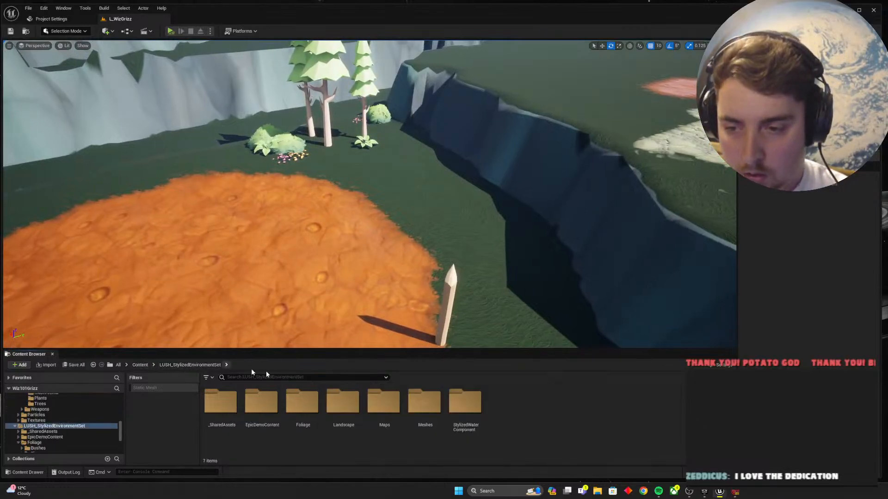
double_click(425, 404)
left_click(191, 366)
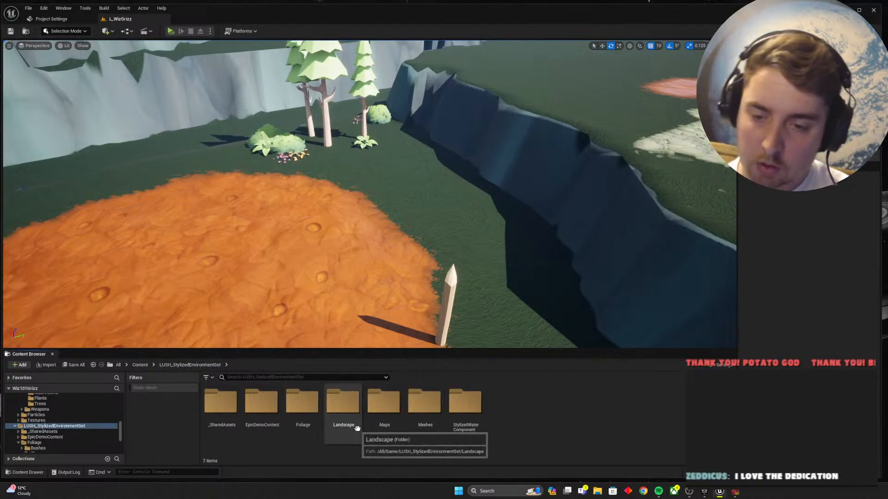
left_click(143, 368)
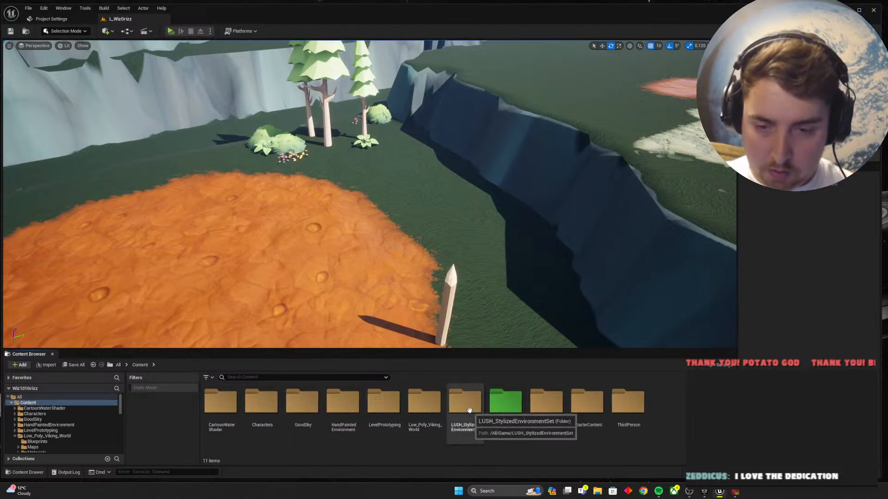
double_click(424, 402)
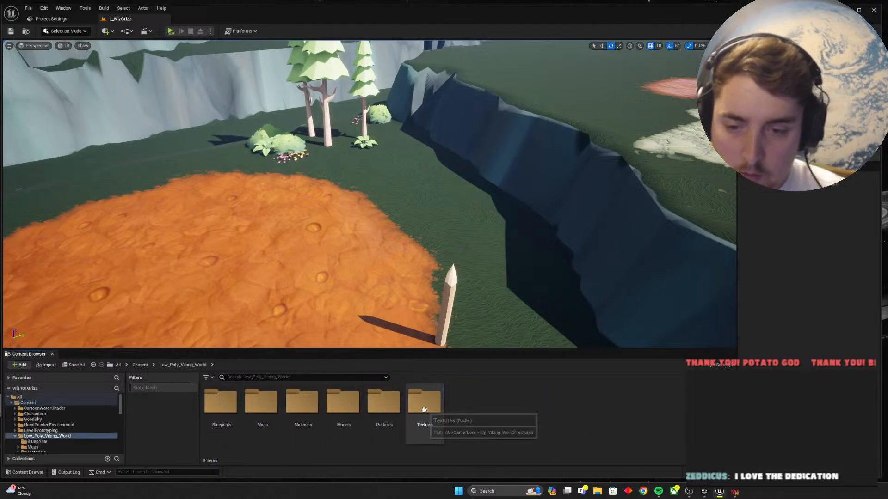
double_click(343, 403)
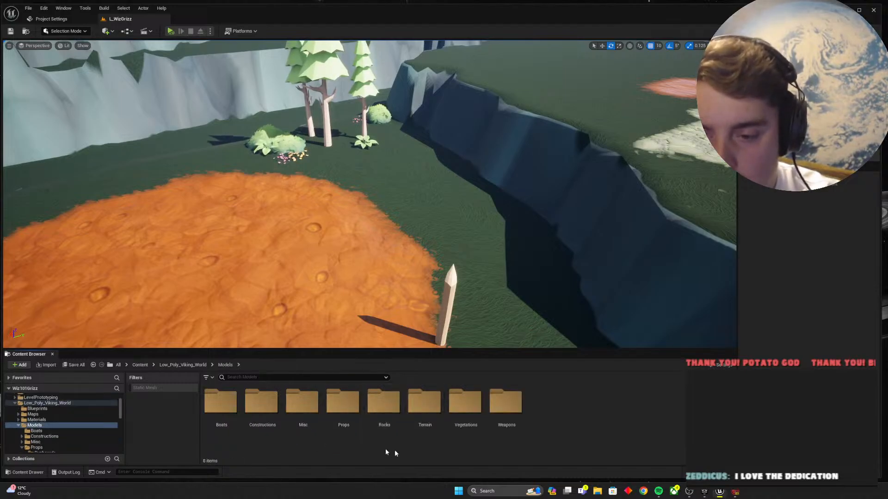
double_click(335, 411)
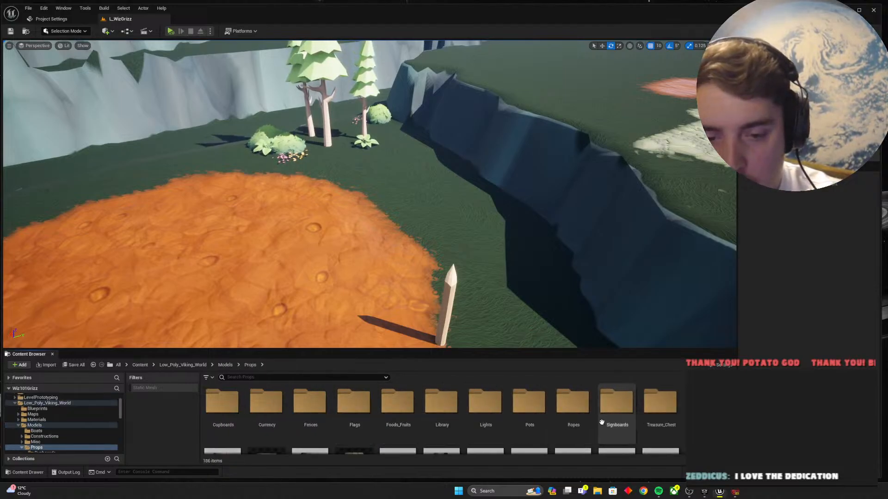
Step: Switch to Wizard101 and walk toward the round clearing to examine its stakes, torches and surrounding props
left_click(734, 493)
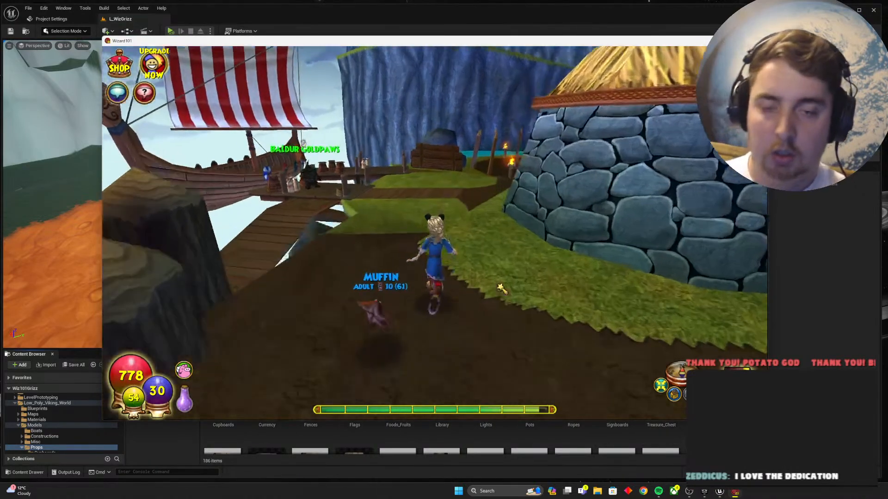
key("w")
key("d")
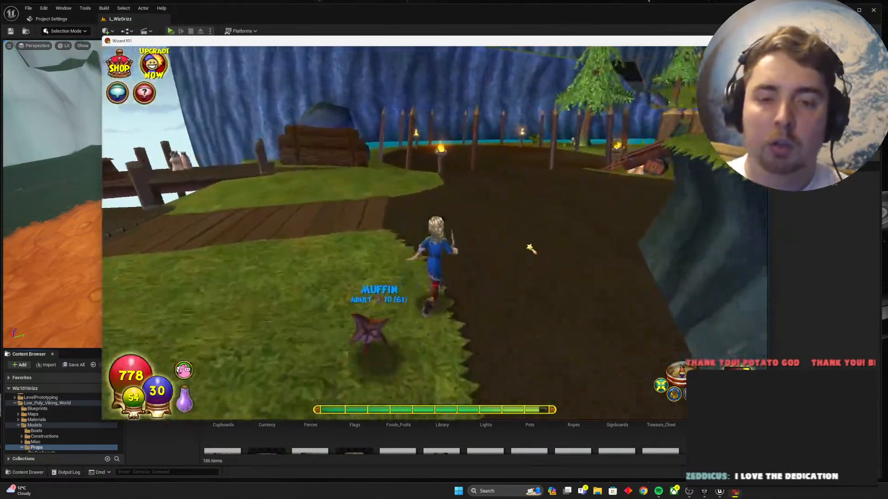
key("w")
key("d")
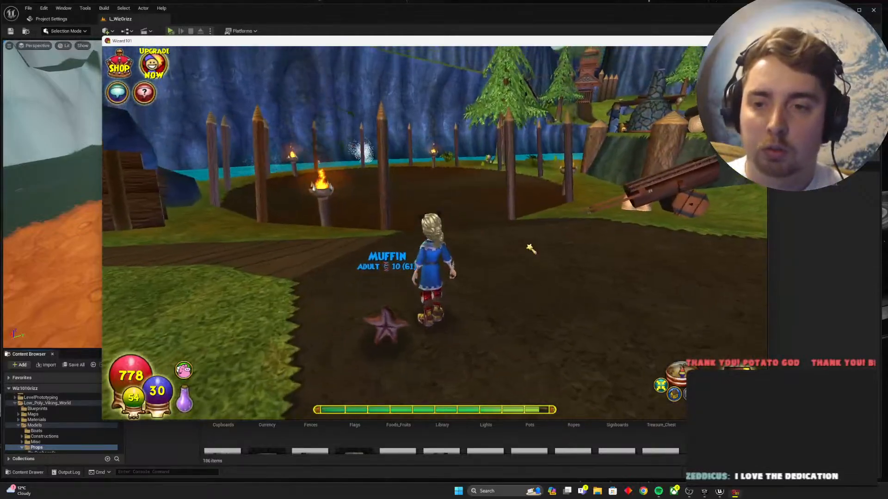
Step: Return to Unreal Editor, find SM_Dragon_Pillar_01 among the props and place it at the orange clearing's edge near the stake
key("alt+Tab")
scroll(460, 434, "down", 3)
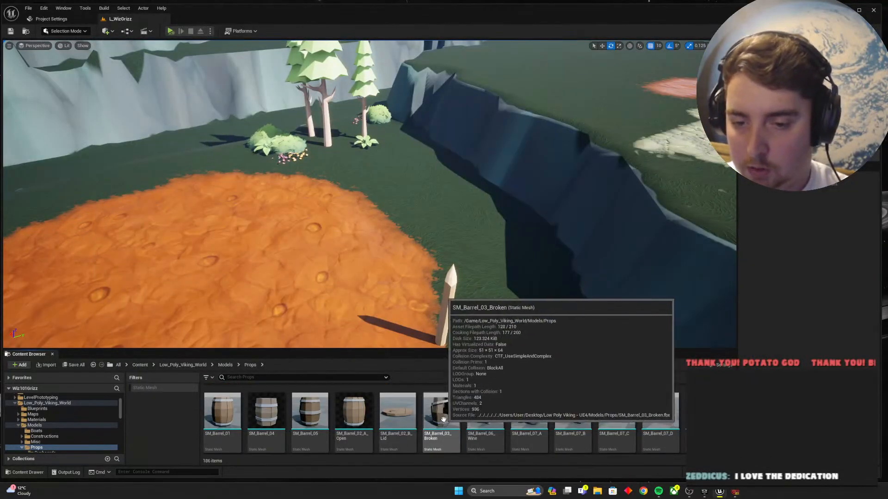
scroll(622, 416, "down", 6)
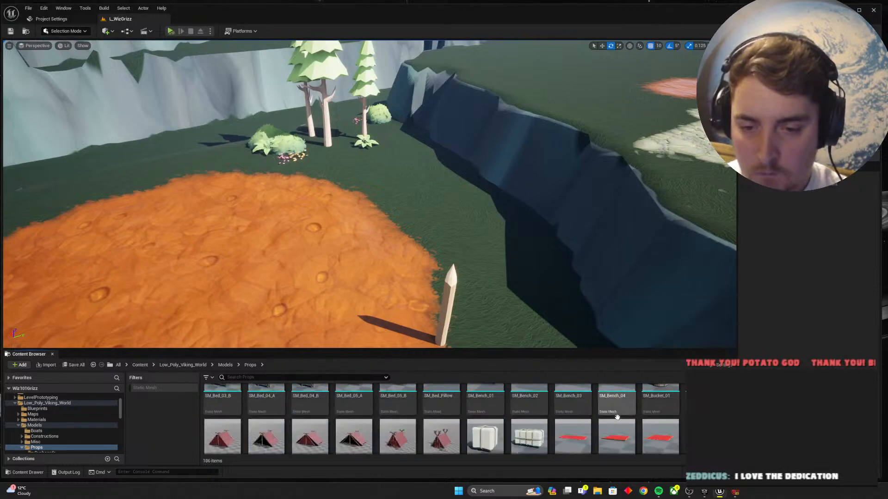
scroll(511, 407, "down", 5)
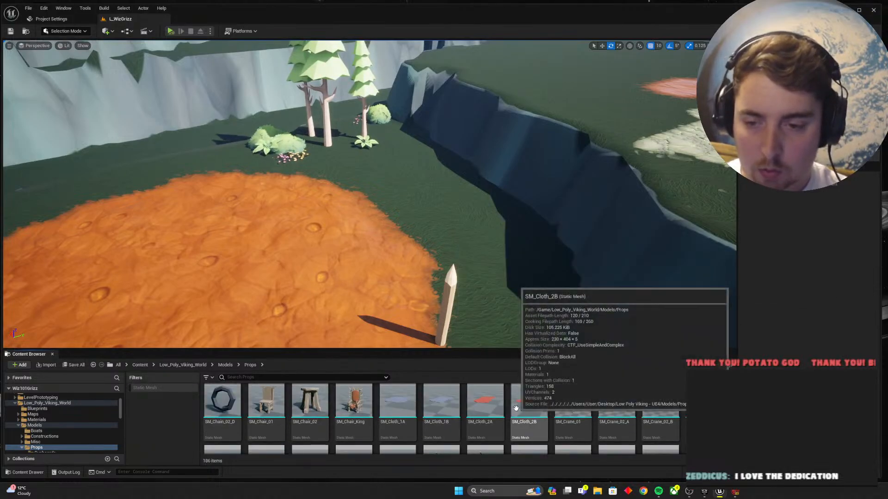
scroll(553, 423, "down", 3)
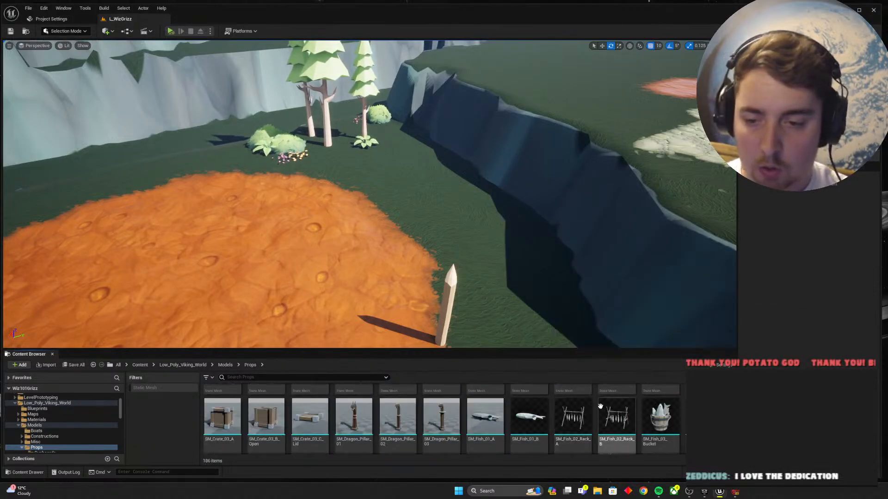
scroll(491, 404, "up", 1)
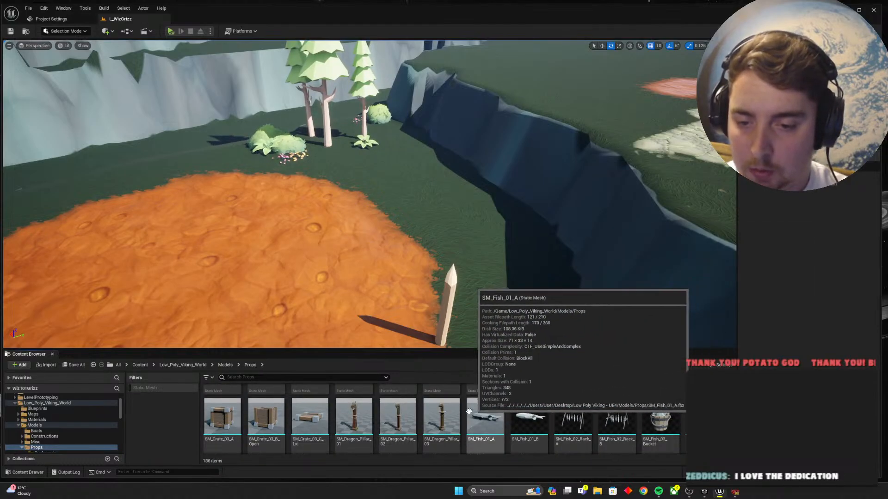
left_click_drag(365, 423, 407, 241)
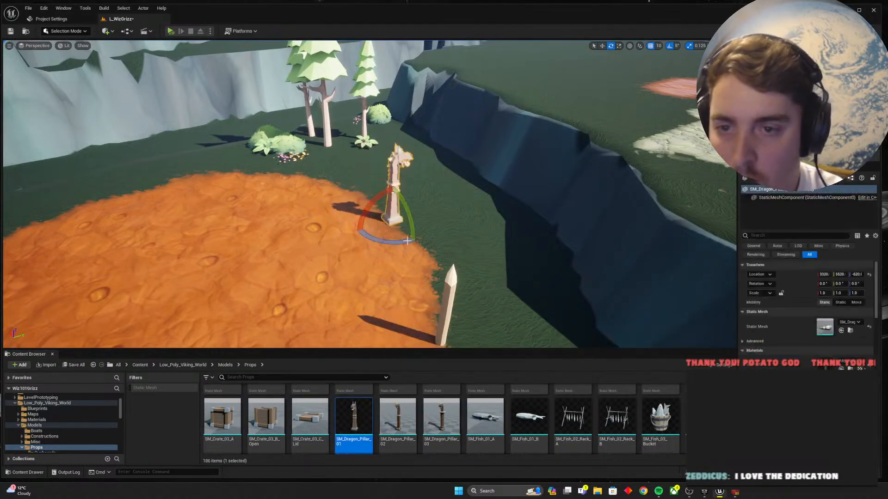
Step: Look through the remaining Props meshes and preview SM_Dragon_Pillar_02 in the mesh editor
scroll(458, 426, "down", 1)
scroll(497, 401, "down", 1)
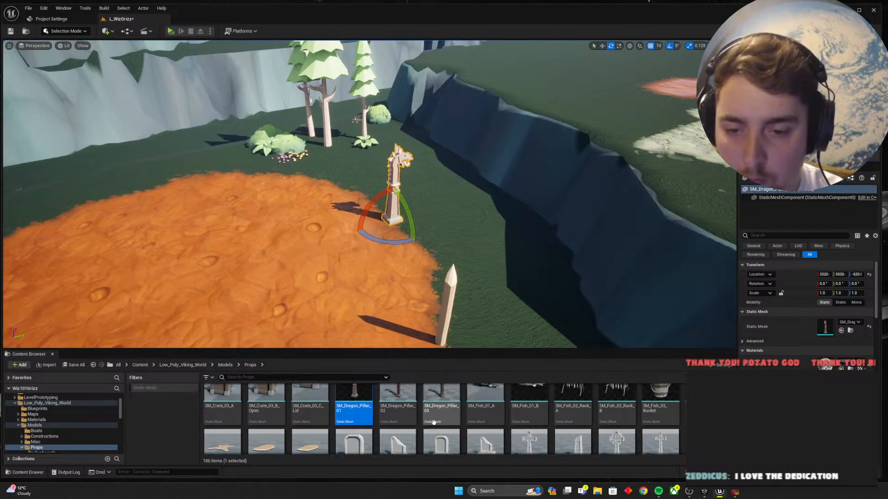
scroll(497, 400, "down", 6)
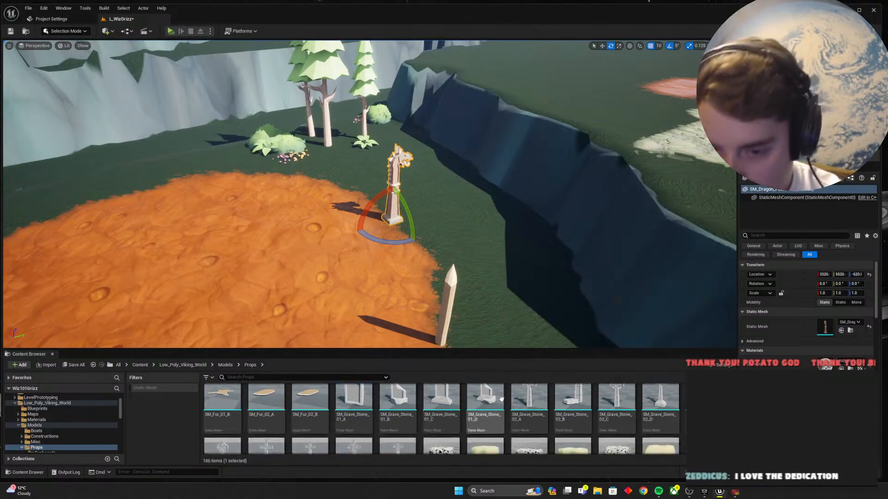
scroll(511, 396, "down", 8)
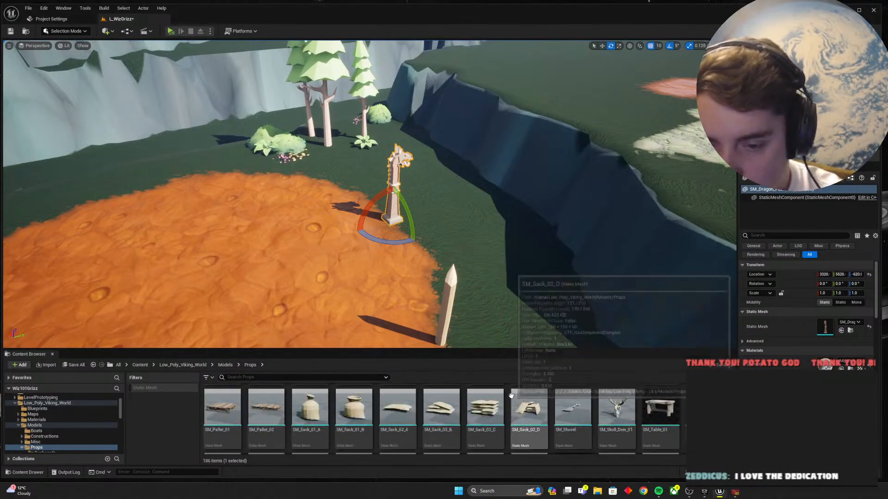
scroll(516, 392, "down", 3)
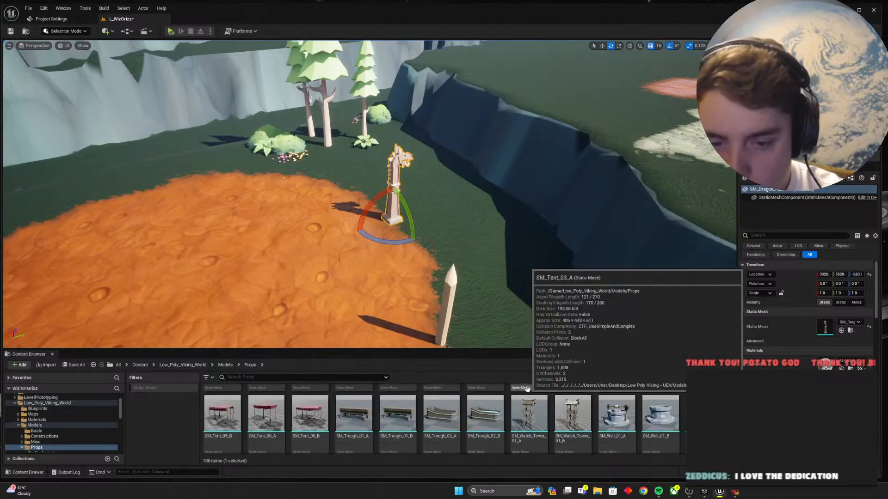
scroll(607, 403, "up", 15)
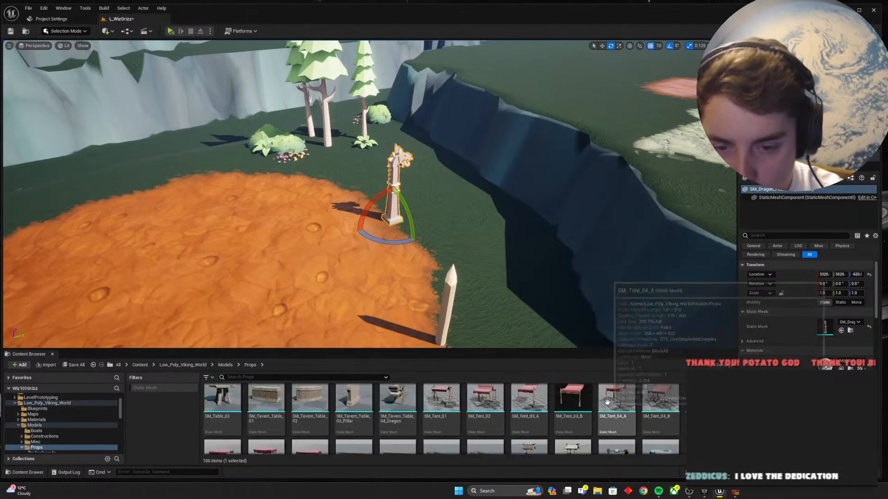
scroll(555, 399, "up", 3)
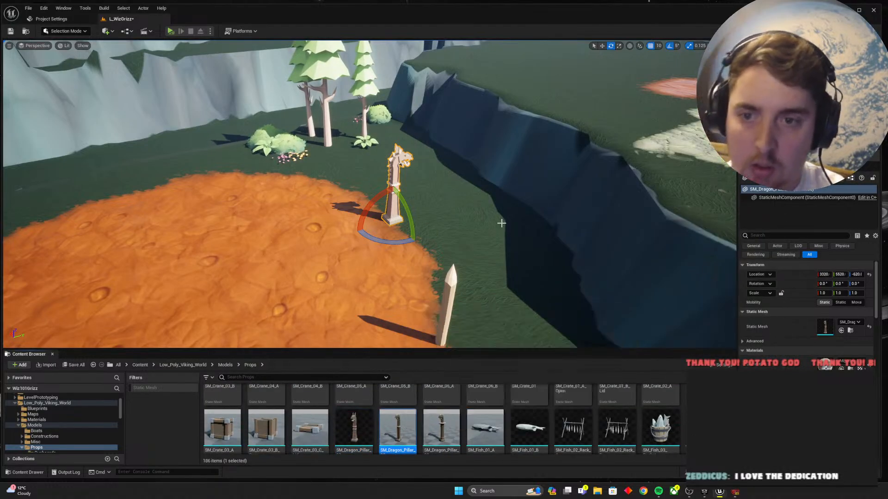
double_click(406, 429)
left_click(883, 43)
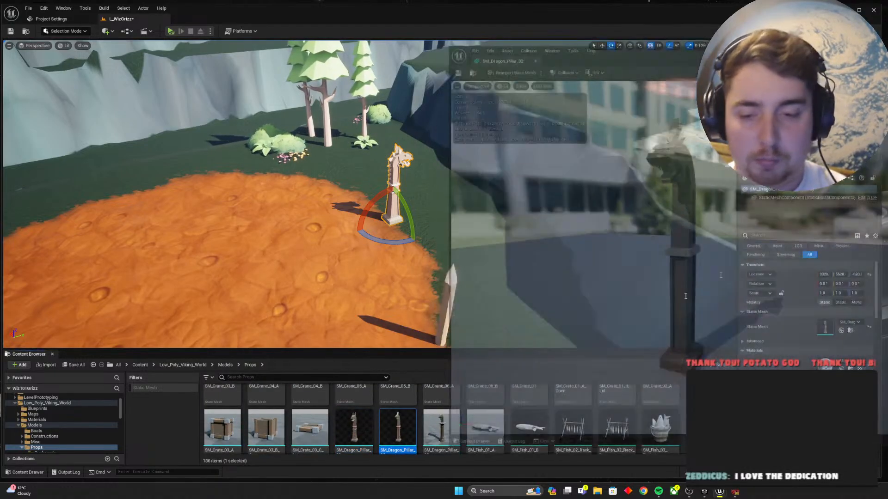
Step: Try SM_Dragon_Pillar_03 in the clearing next to the first dragon pillar for comparison, and delete it
left_click_drag(442, 425, 331, 268)
right_click_drag(330, 269, 266, 222)
key("w")
key("s")
key("w")
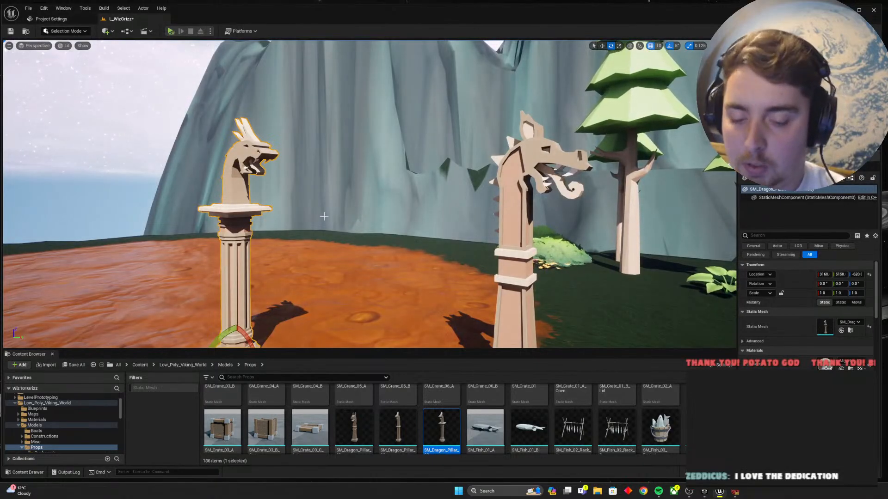
key("Delete")
Step: Shift the remaining dragon pillar onto the grass just outside the clearing and rotate it about its vertical axis
right_click_drag(380, 246, 356, 247)
key("s")
left_click(402, 245)
key("d")
right_click_drag(444, 257, 433, 249)
key("s")
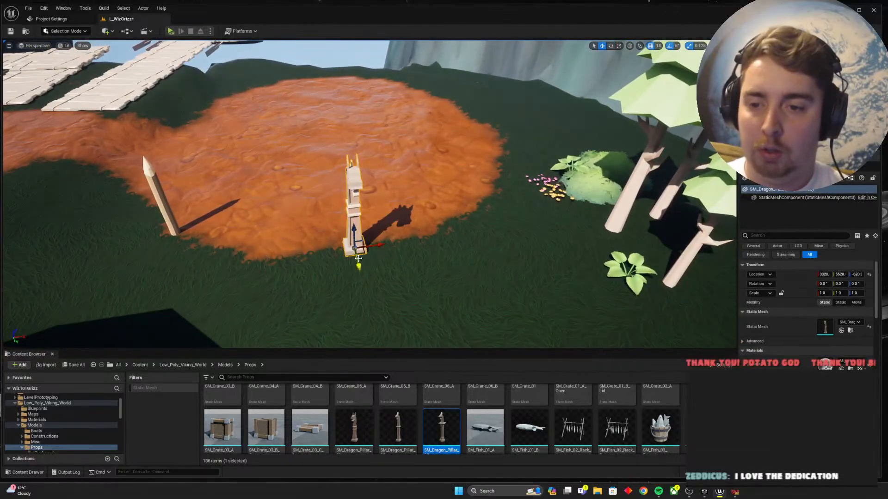
left_click_drag(359, 258, 375, 267)
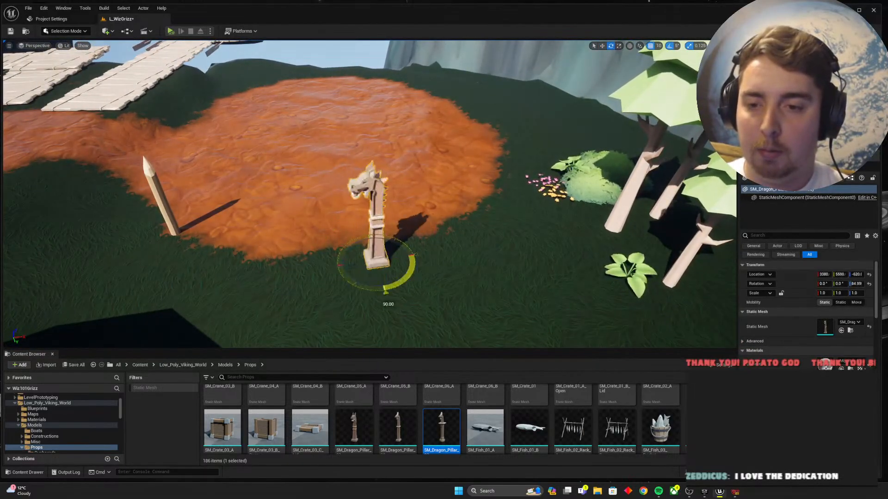
Step: Check the clearing in Wizard101, then return to Unreal Editor and move the dragon pillar across to the edge beside the dock
key("alt+Tab")
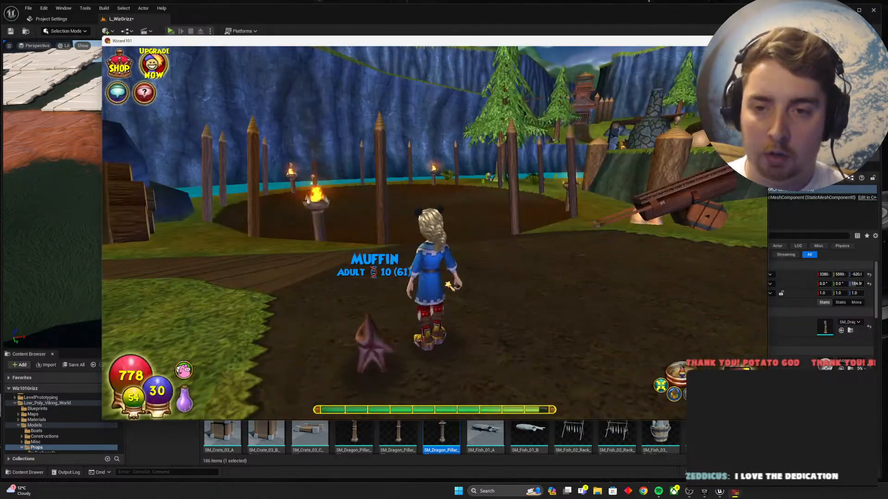
key("alt+Tab")
right_click_drag(448, 282, 443, 233)
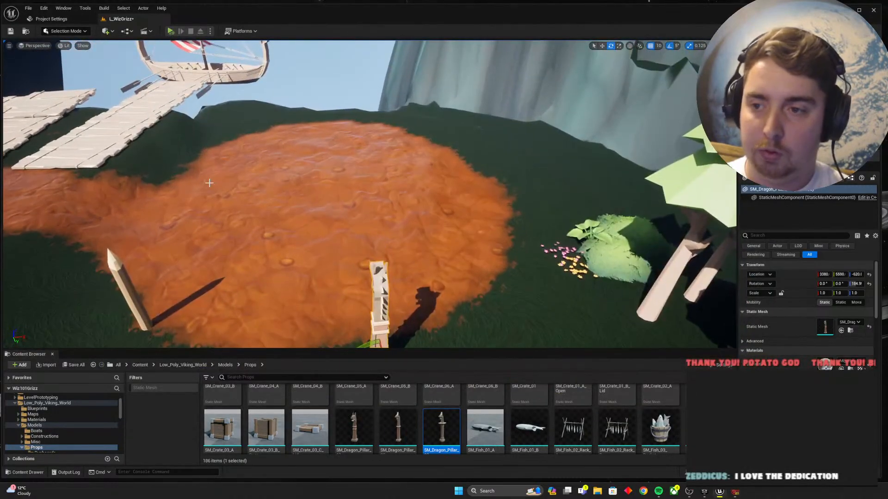
right_click_drag(570, 271, 578, 310)
right_click_drag(439, 227, 411, 239)
key("w")
left_click_drag(416, 240, 167, 111)
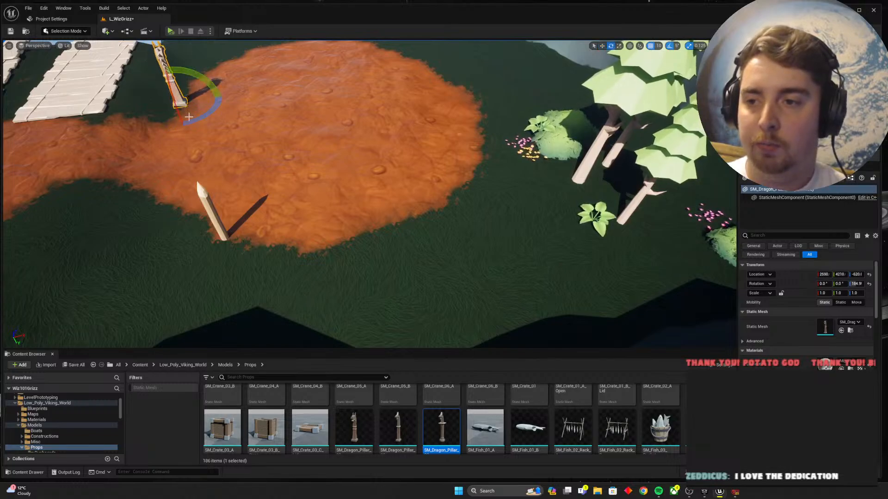
Step: Adjust the dragon pillar beside the dock so its head faces the clearing, and deselect it
right_click_drag(199, 123, 162, 91)
mouse_move(370, 194)
right_mouse_down()
mouse_move(434, 245)
mouse_move(393, 231)
mouse_move(370, 194)
right_mouse_up()
right_click_drag(277, 203, 305, 204)
key("w")
left_click_drag(313, 192, 306, 190)
key("Escape")
key("s")
right_click_drag(357, 191, 375, 176)
right_click_drag(389, 267, 278, 238)
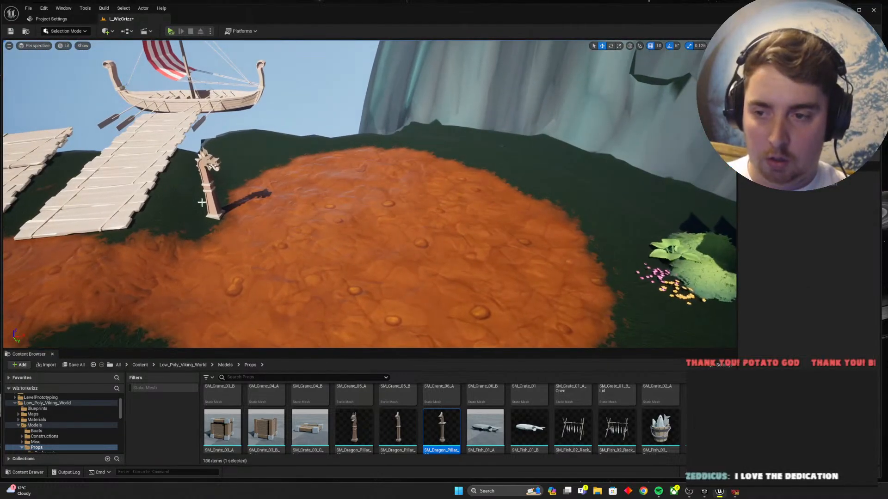
Step: Duplicate the dragon pillar to the clearing's opposite edge by the flowers and bushes, turning the copy to face the clearing
left_click(213, 203)
left_click_drag(233, 224, 639, 288, "alt")
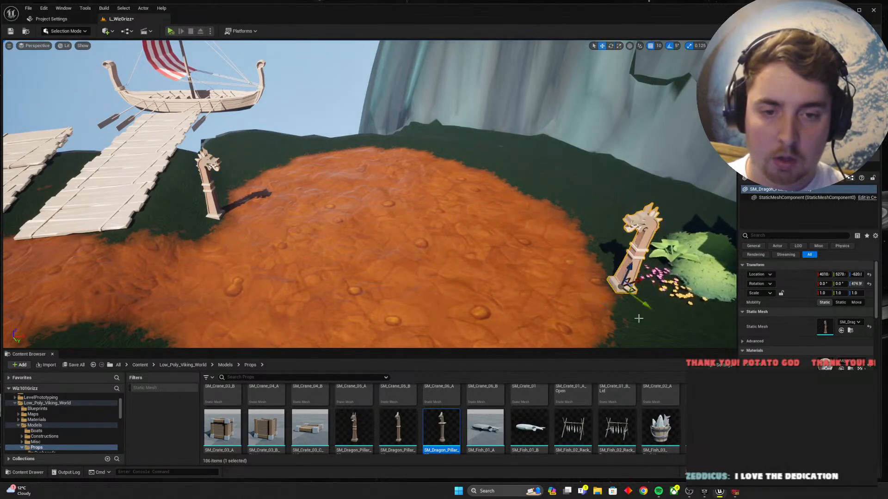
left_click_drag(634, 292, 652, 288)
key("d")
right_click_drag(651, 288, 474, 293)
key("s")
key("w")
key("d")
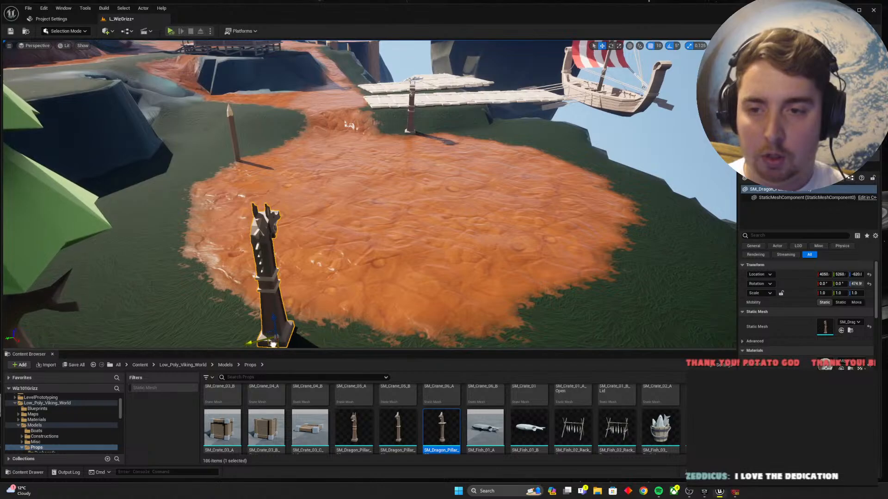
Step: Slide the dragon pillar by the flowers further along the edge of the clearing
left_click_drag(273, 345, 397, 344)
key("s")
right_click_drag(396, 344, 392, 341)
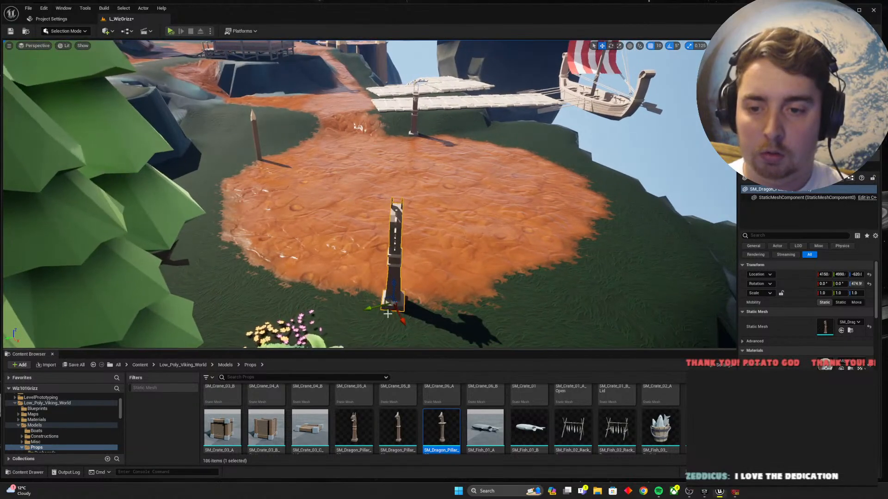
Step: Duplicate the dragon pillar to the clearing's outer edge near the cliff, turn the copy to face the clearing and nudge it into place
left_click_drag(387, 314, 615, 201)
key("e")
key("w")
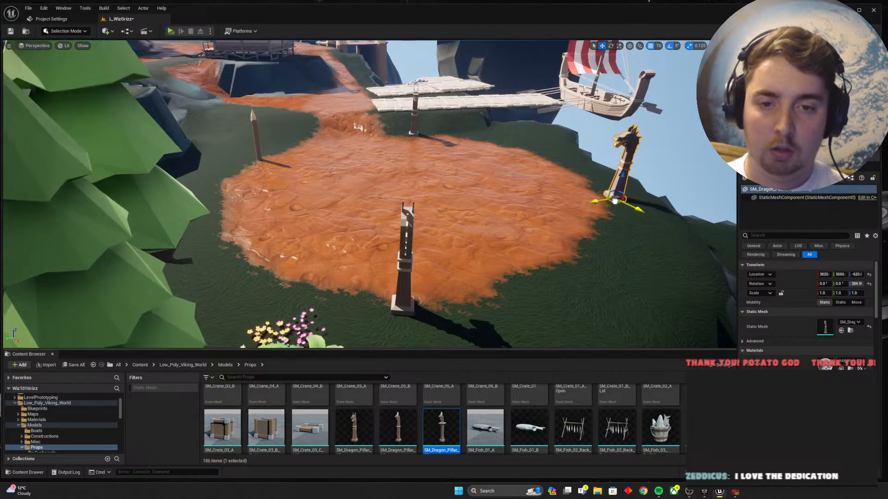
key("d")
right_click_drag(615, 201, 407, 217)
key("s")
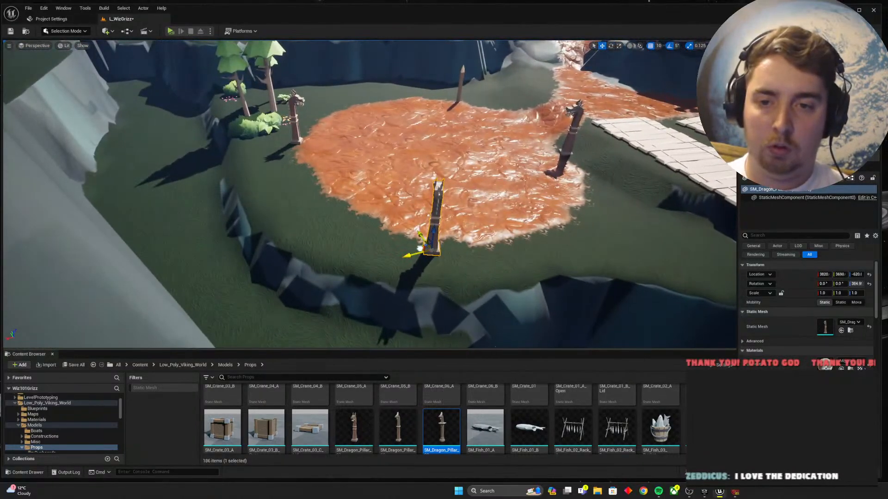
left_click_drag(420, 248, 422, 248)
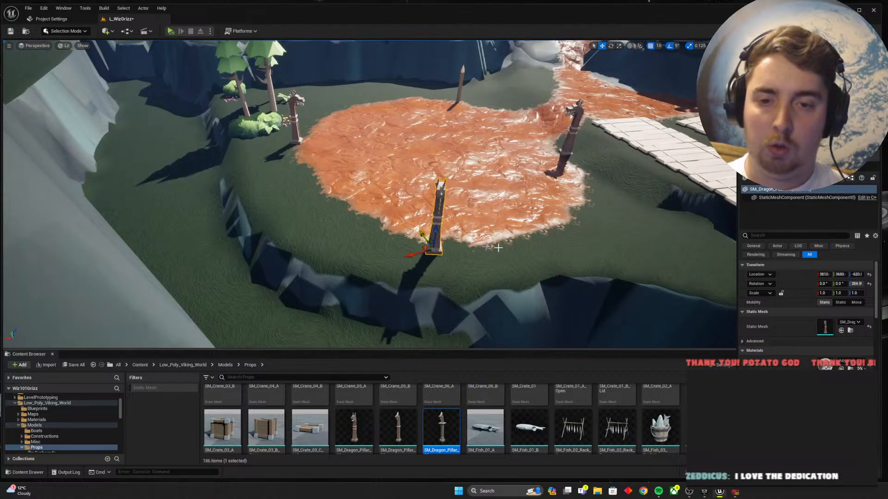
key("d")
right_click_drag(498, 248, 461, 248)
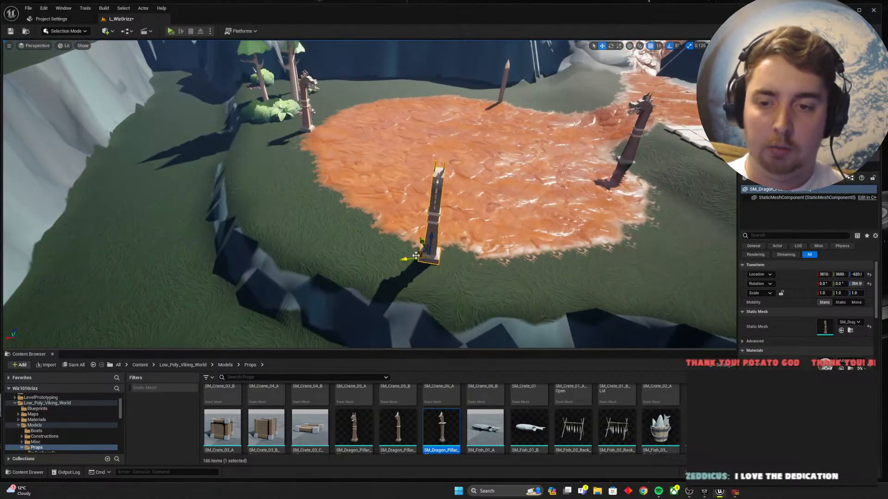
Step: Duplicate the dragon pillar to the grass beside the wooden stake, turn the copy to face the clearing, fine-tune its position and save the level
left_click_drag(438, 206, 442, 198)
key("e")
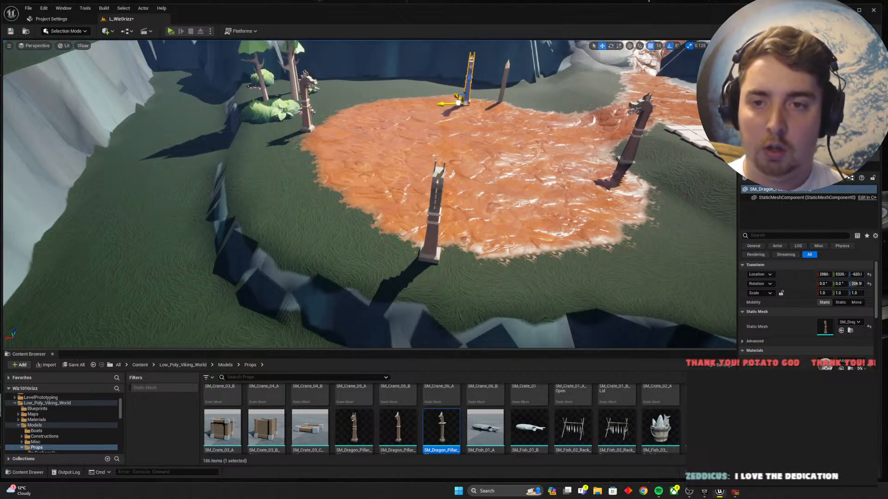
key("s")
right_click_drag(474, 107, 678, 99)
key("w")
key("d")
key("a")
key("w")
key("s")
key("a")
key("w")
right_click_drag(426, 217, 436, 217)
key("s")
left_click_drag(419, 284, 425, 283)
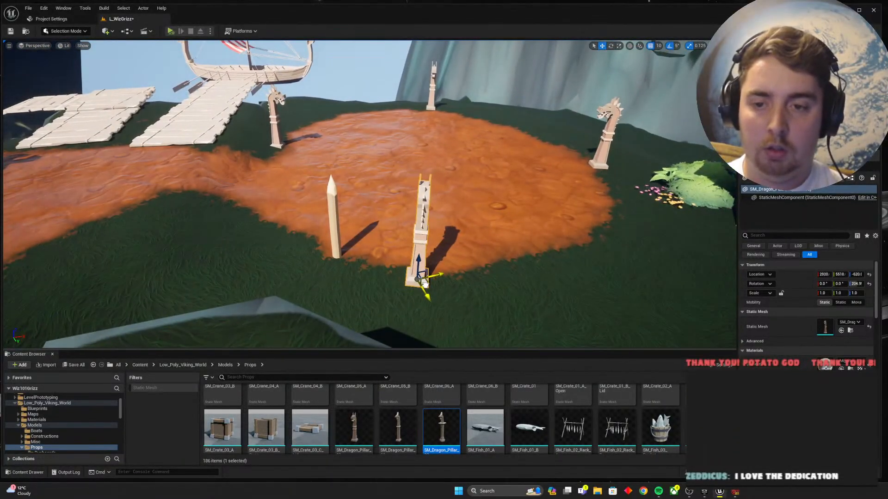
key("Escape")
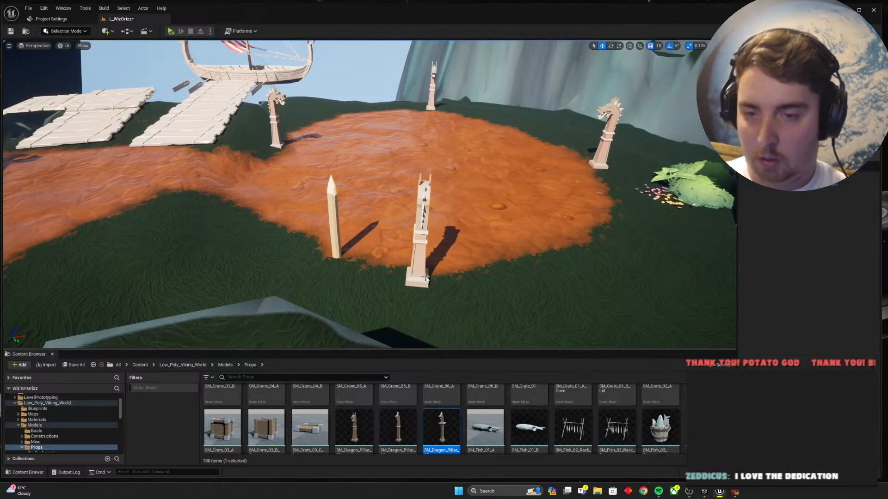
key("ctrl+s")
Step: Reposition the wooden stake at the clearing's edge beside the dragon pillar and tilt it about 10 degrees
left_click(334, 222)
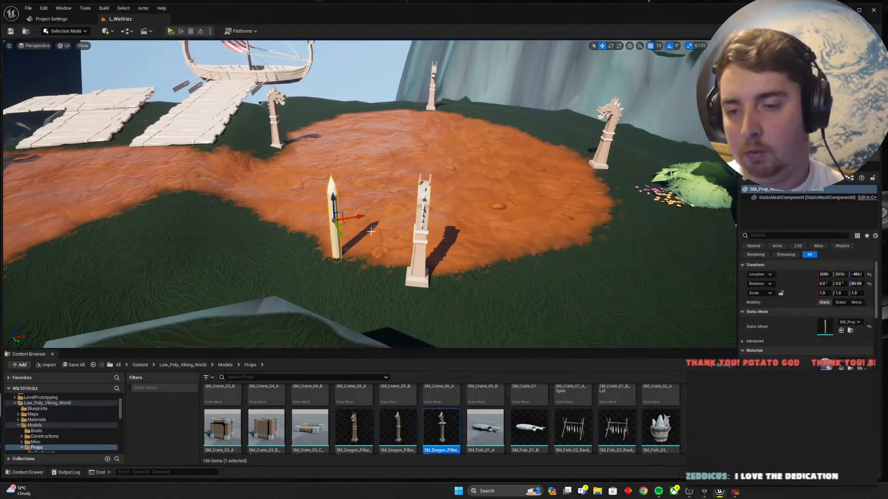
right_click_drag(371, 231, 308, 281)
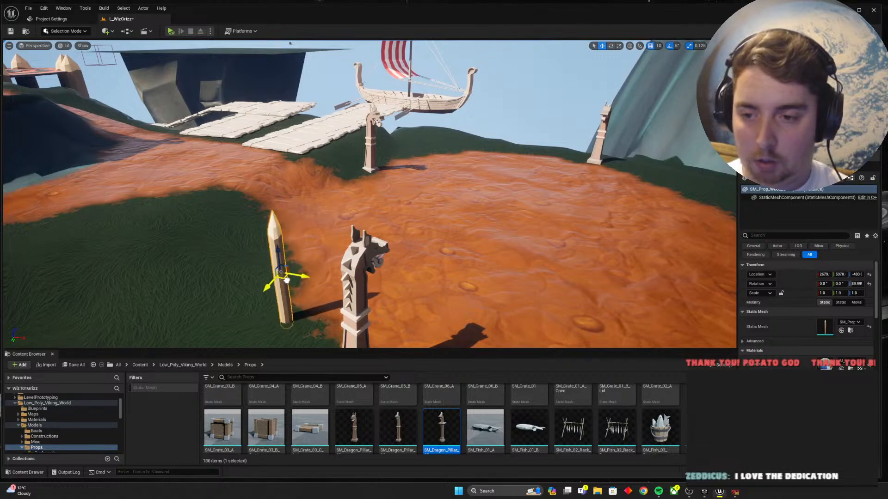
right_click_drag(287, 245, 231, 252)
left_click_drag(299, 208, 323, 208)
right_click_drag(323, 208, 338, 269)
key("w")
left_click_drag(320, 257, 326, 271)
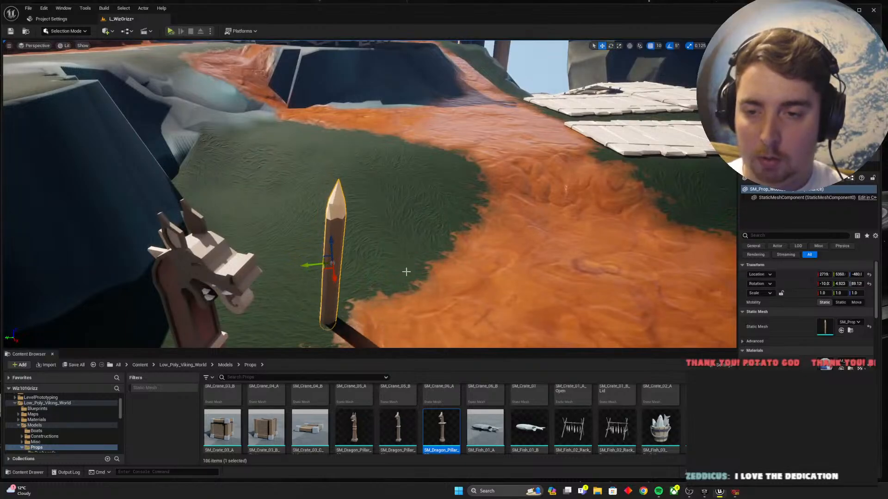
Step: Stretch the stake to a Z scale of 1.625 and raise it to ground level, then compare with Wizard101 and return
right_click_drag(406, 272, 386, 219)
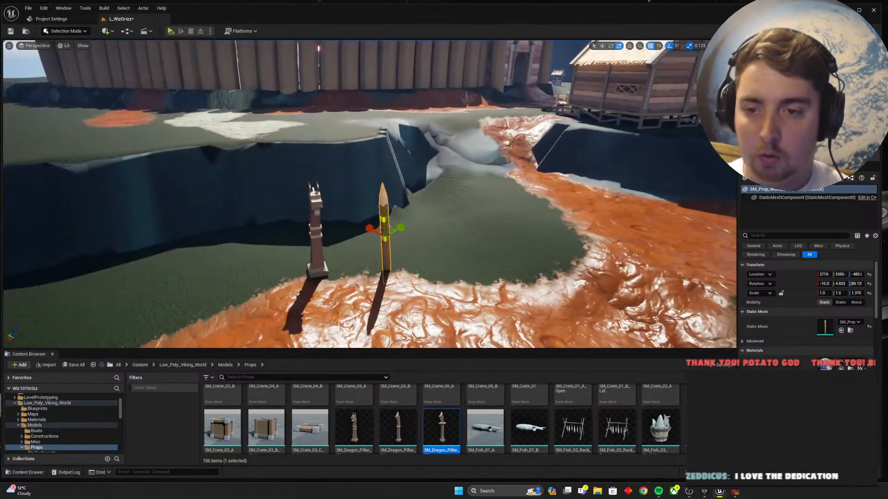
left_click_drag(385, 218, 384, 206)
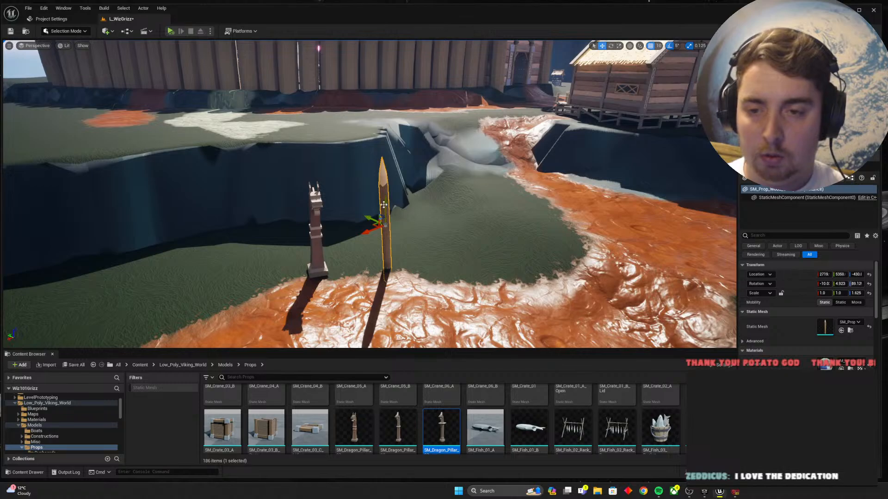
key("alt+Tab")
key("alt+Tab")
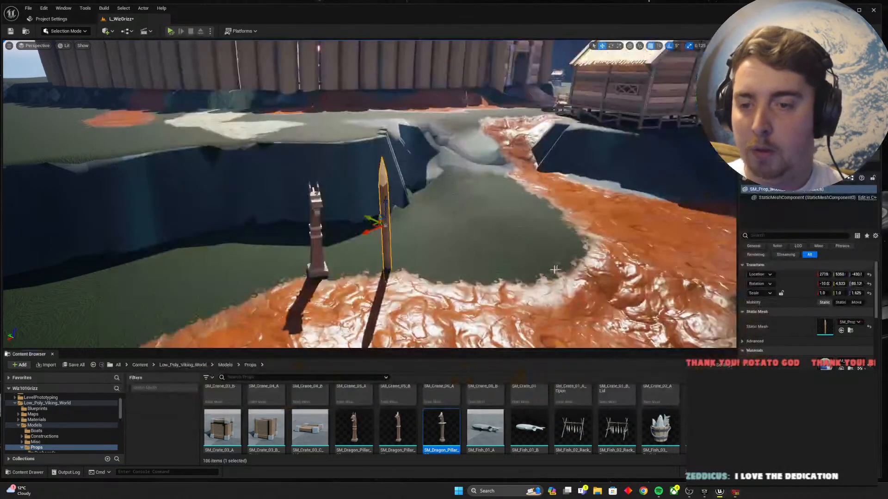
Step: Duplicate the tilted stake to the other side of the dragon pillar and again near the flowers, turning the copies to follow the clearing's edge
right_click_drag(555, 270, 652, 287)
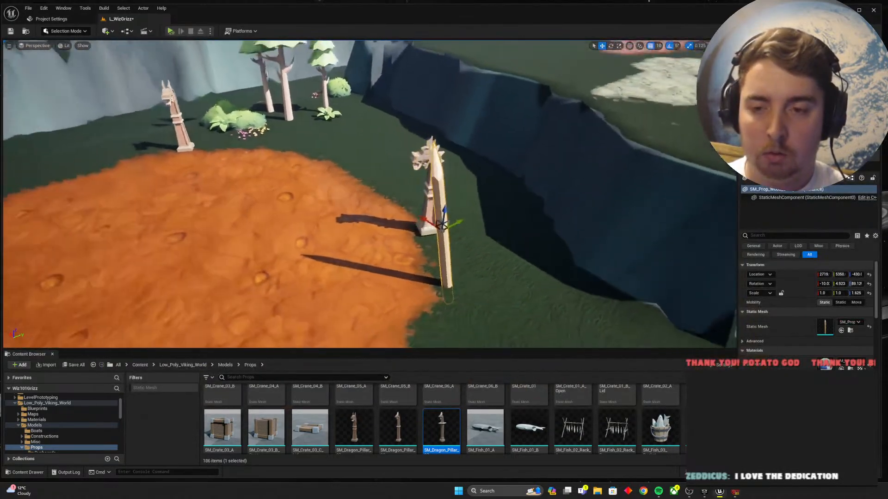
right_click_drag(521, 250, 502, 249)
left_click_drag(463, 224, 404, 154)
key("e")
key("w")
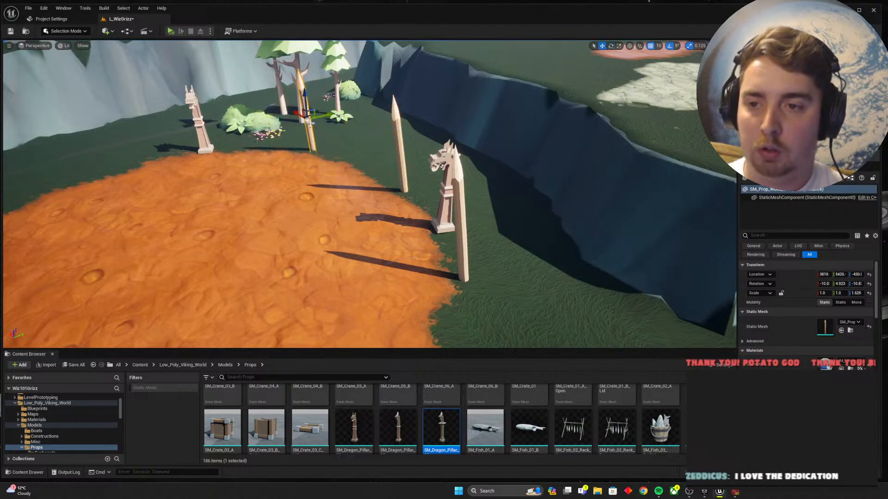
Step: Duplicate the stake to the far side of the dragon pillar by the flowers and rotate the copy to match the clearing's edge
left_click_drag(249, 128, 139, 129)
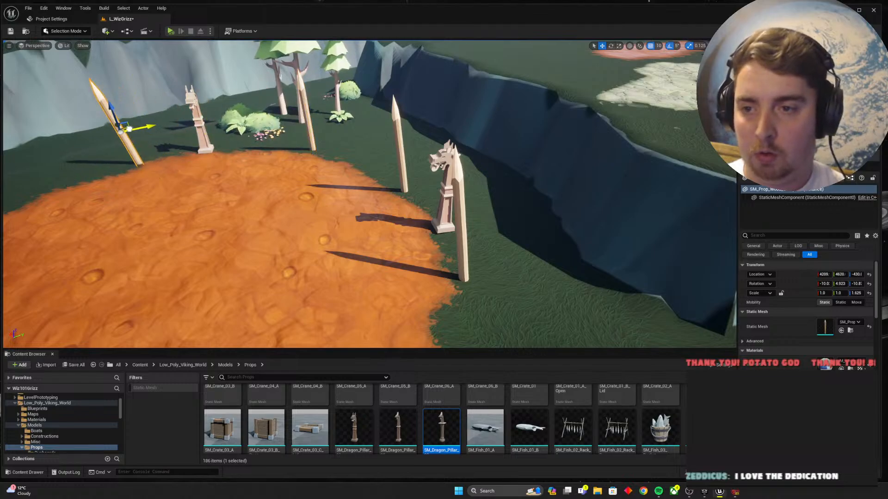
right_click_drag(139, 129, 98, 121)
key("e")
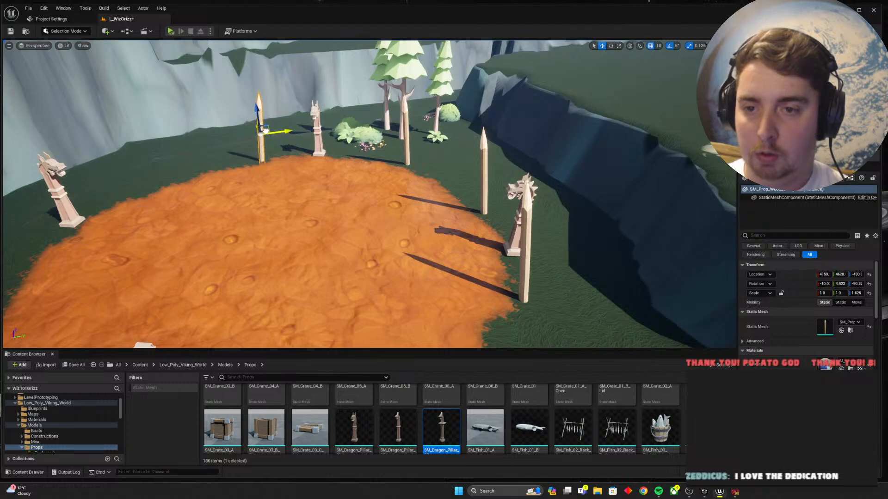
Step: Rotate the selected wooden post toward the mud circle and place a rotated copy farther along its edge
right_click_drag(306, 144, 266, 148)
key("e")
left_click_drag(466, 196, 343, 199)
key("w")
key("e")
right_click_drag(343, 199, 259, 200)
key("w")
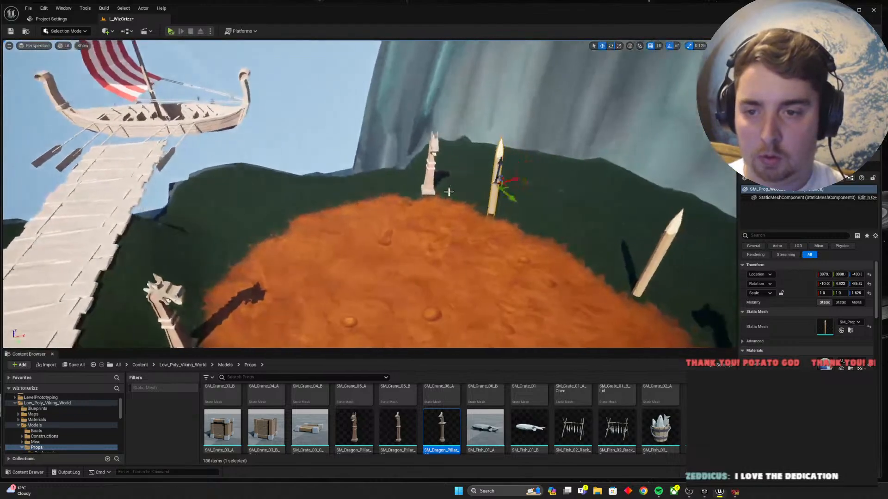
Step: Duplicate the wooden post twice more around the mud circle toward the pier, rotating each copy to follow the curve
left_click_drag(500, 186, 365, 195, "alt")
key("e")
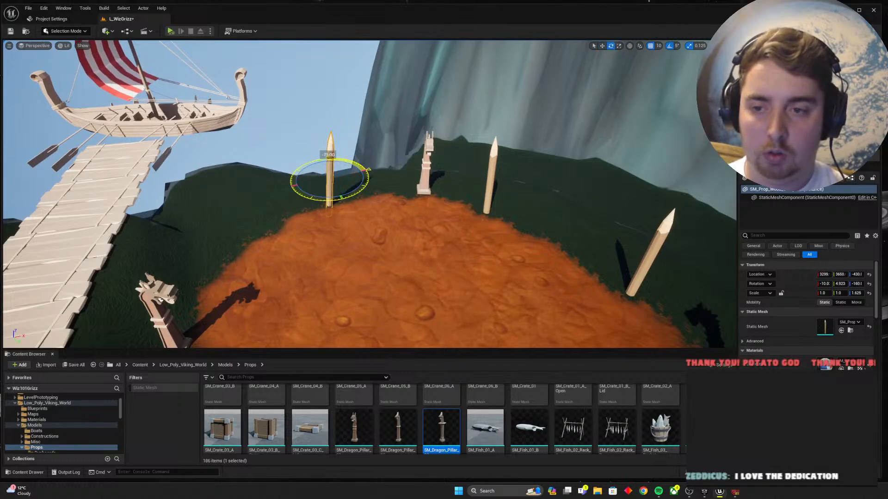
right_click_drag(360, 194, 259, 198)
key("w")
left_click_drag(419, 194, 333, 202, "alt")
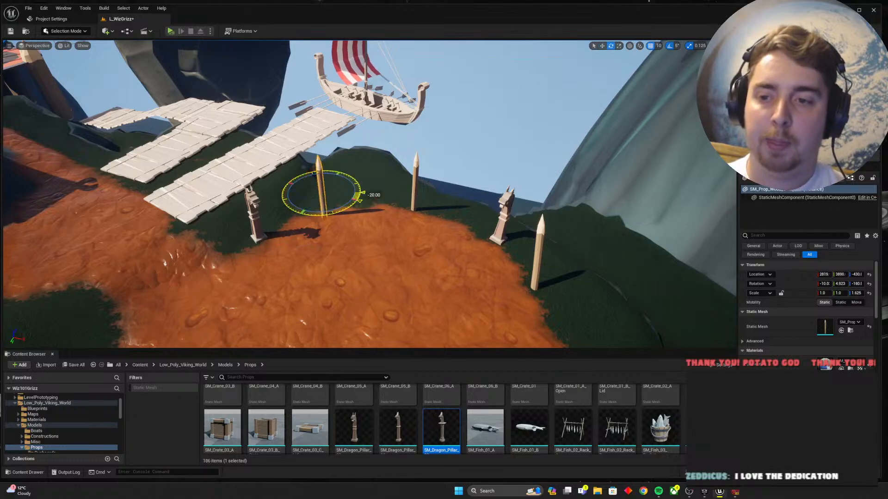
left_click_drag(359, 200, 356, 200)
Step: Place another post copy at the mud circle's edge beside the path entrance, opposite the pier, and rotate it to follow the curve
right_click_drag(356, 201, 328, 193)
key("w")
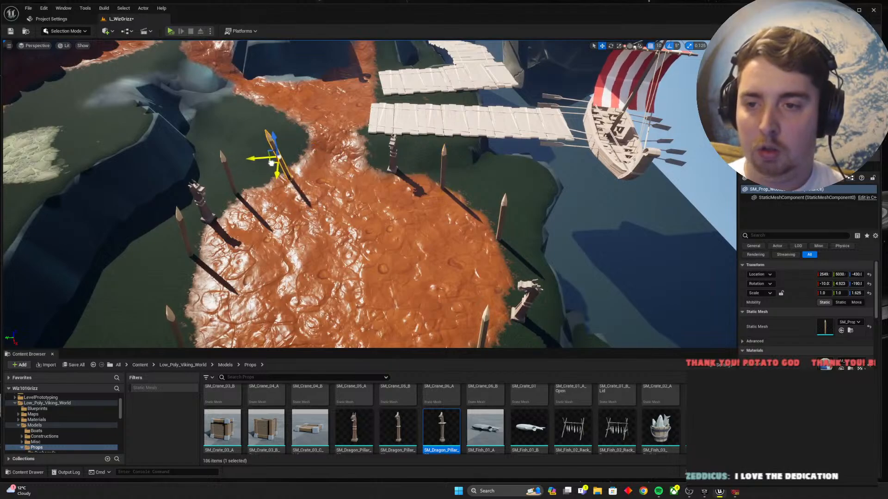
left_click(274, 178)
key("e")
left_click(283, 162)
left_click_drag(316, 157, 339, 182)
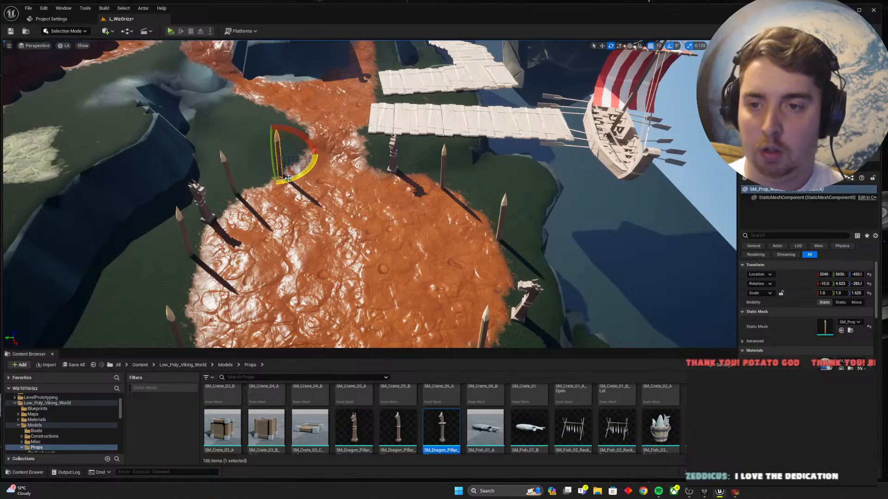
Step: Deselect the post and save the level
key("Escape")
mouse_move(319, 183)
right_mouse_down()
mouse_move(291, 174)
mouse_move(298, 199)
right_mouse_up()
key("ctrl+s")
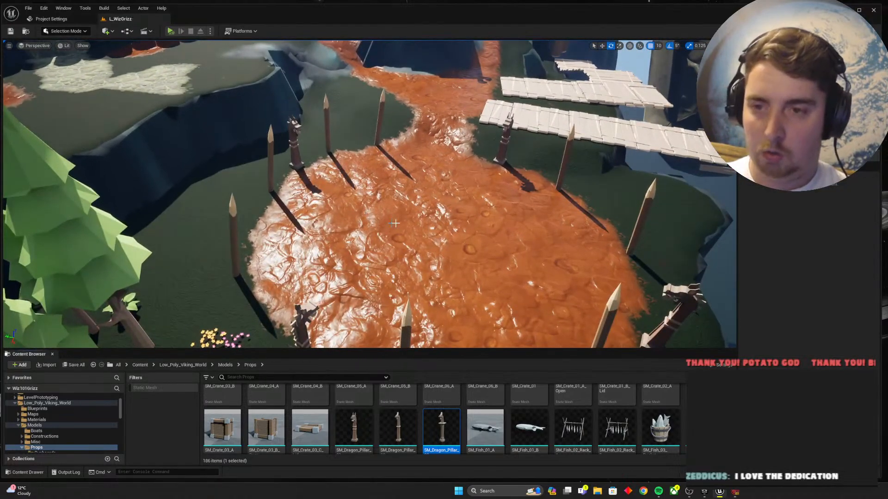
Step: Adjust the rotation and position of the post between the dragon pillar and the post at the path entrance
key("w")
right_click_drag(417, 189, 383, 174)
left_click(368, 176)
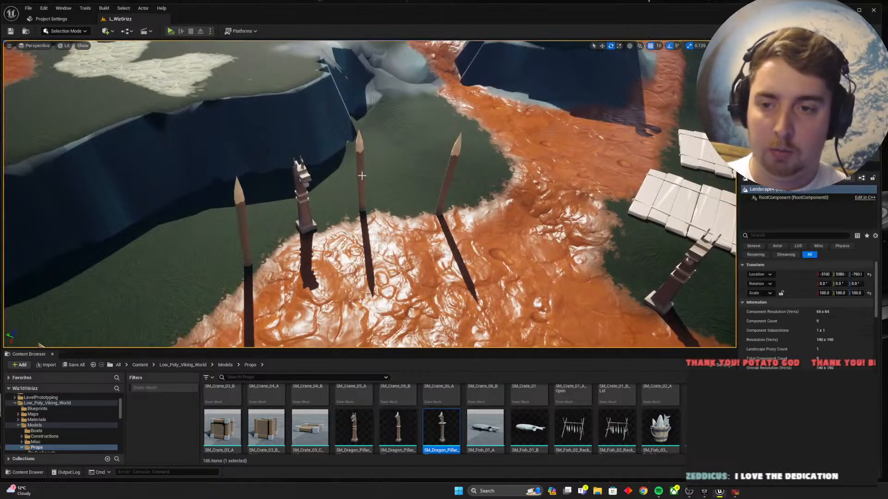
left_click(364, 175)
left_click_drag(355, 163, 350, 168)
left_click_drag(338, 204, 354, 143)
key("w")
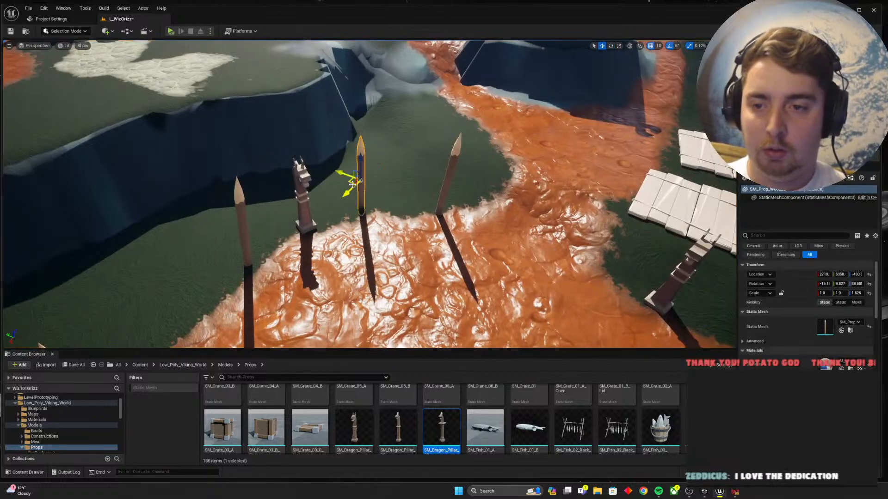
mouse_move(352, 184)
left_mouse_down()
mouse_move(343, 188)
mouse_move(354, 184)
left_mouse_up()
Step: Move the post at the path entrance closer to the mud path and turn it to about -270 degrees
left_click(445, 197)
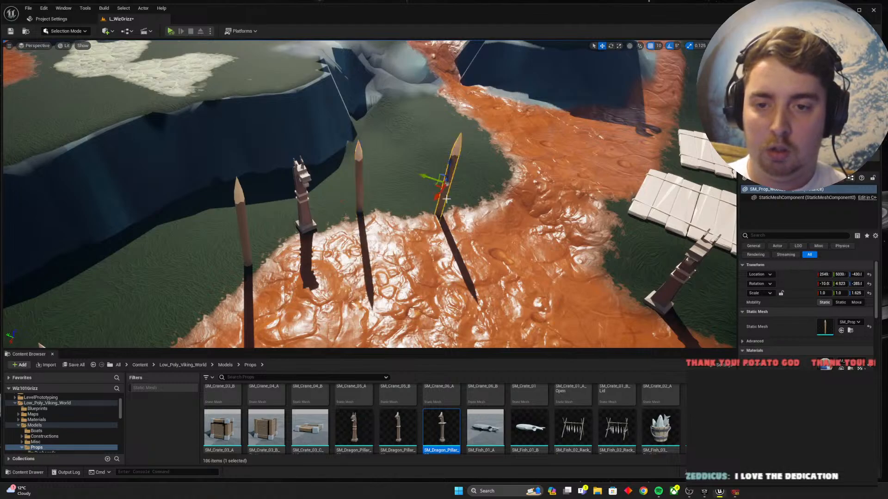
mouse_move(436, 186)
left_mouse_down()
mouse_move(455, 185)
mouse_move(437, 196)
left_mouse_up()
key("e")
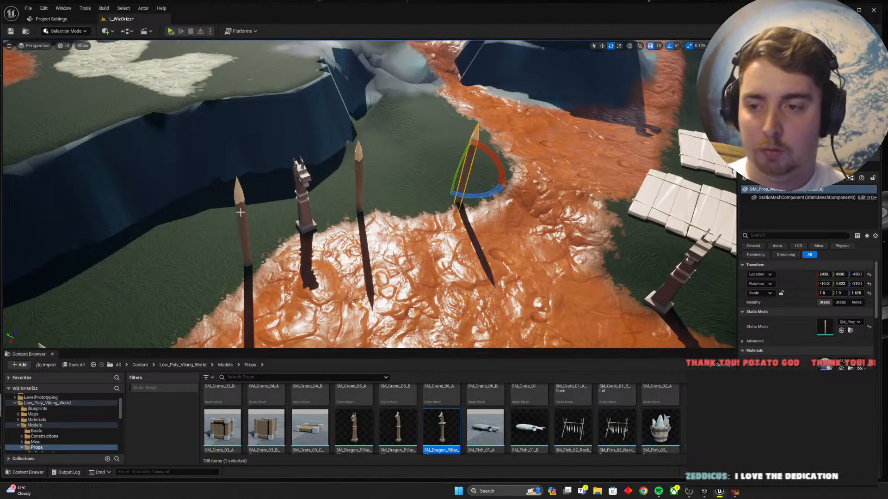
Step: Lower the post next to the dragon pillar by the bushes to a Z location of about -450
left_click(241, 212)
key("w")
mouse_move(343, 211)
right_mouse_down()
mouse_move(352, 204)
mouse_move(333, 198)
right_mouse_up()
left_click(163, 282)
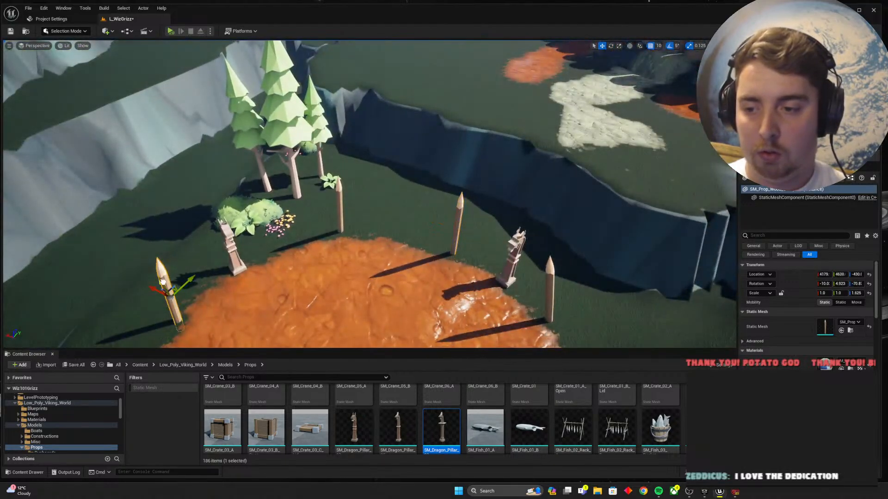
left_click_drag(163, 282, 165, 291)
Step: Raise the post between the rear dragon pillar and the pier slightly, and deselect it
right_click_drag(277, 254, 240, 254)
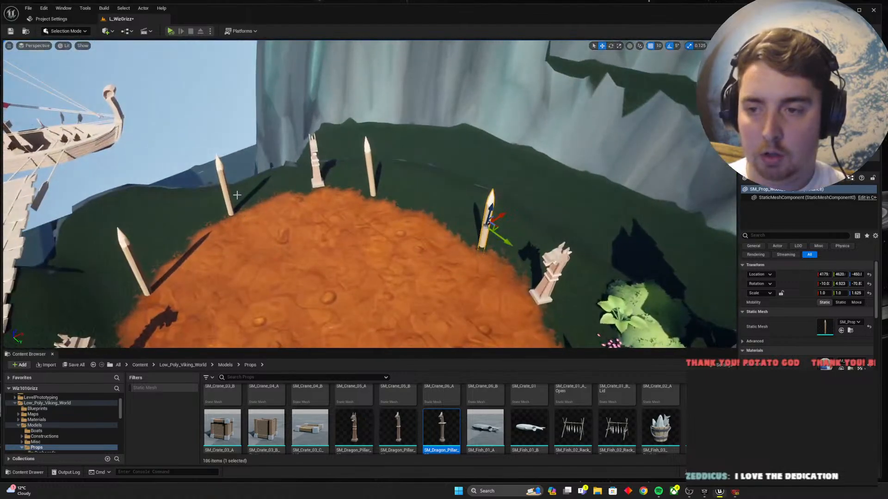
left_click(221, 180)
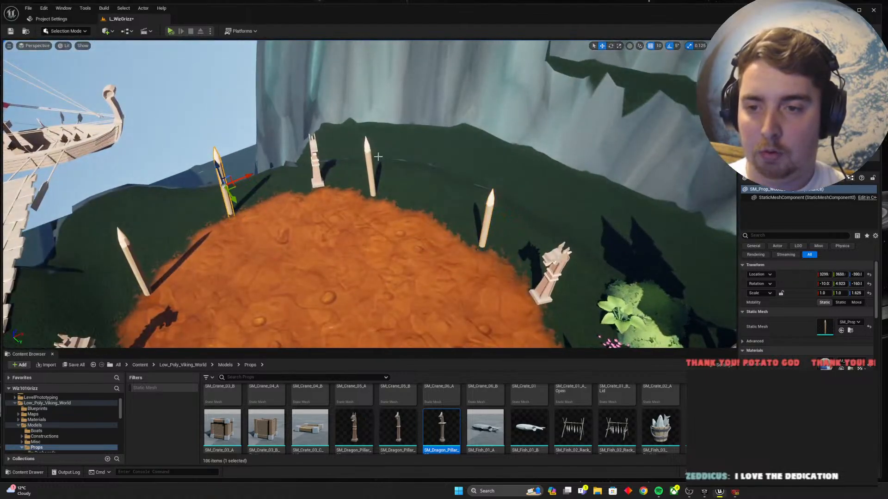
key("Escape")
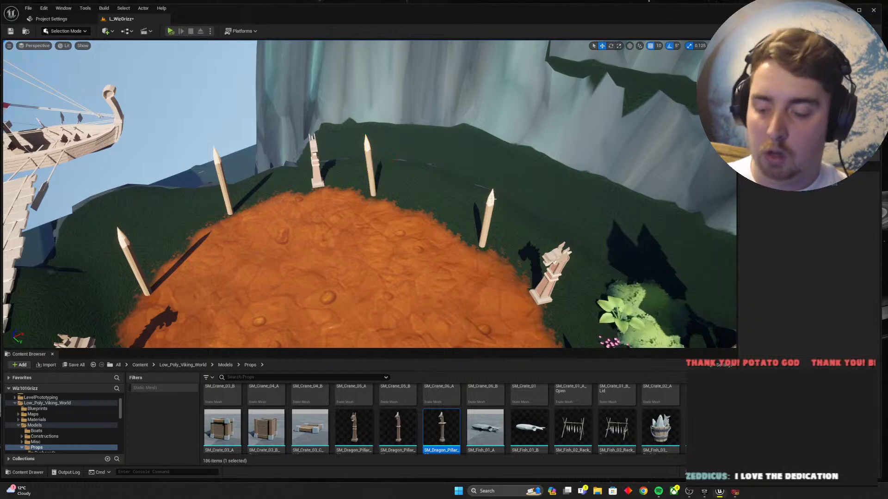
right_click_drag(503, 200, 465, 212)
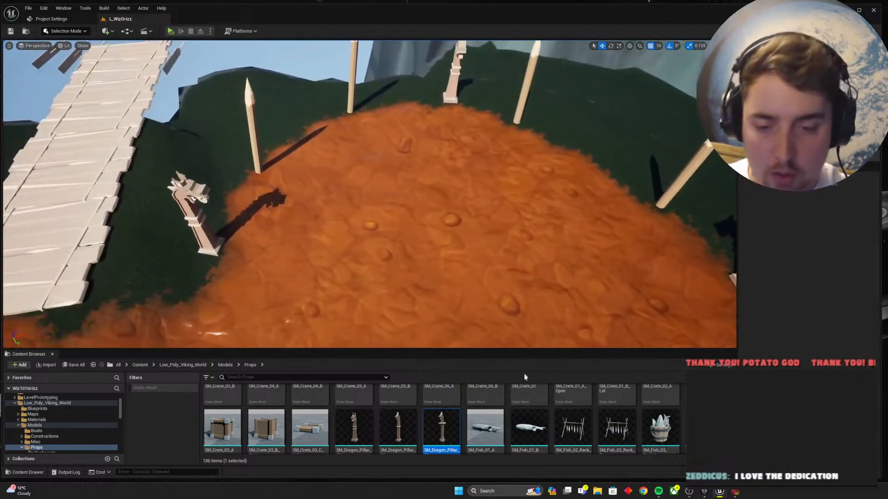
Step: Open PowerPoint, create a blank presentation and delete the placeholders on the first slide
left_click(528, 492)
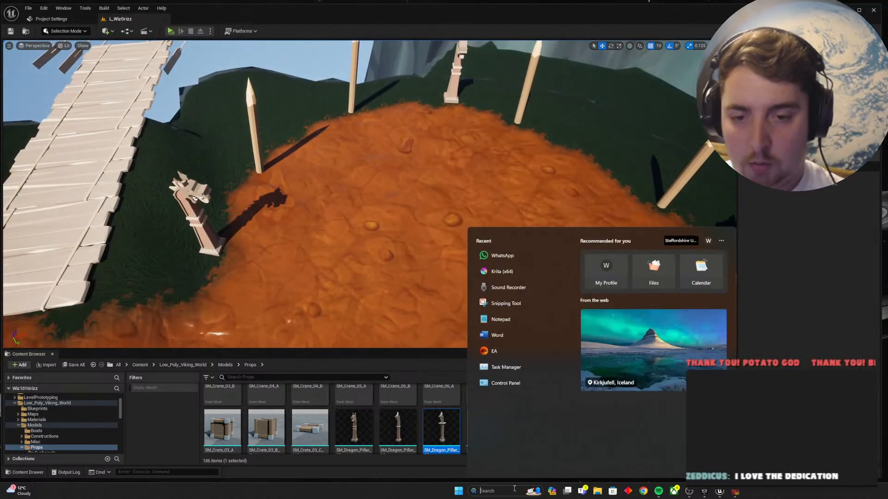
type("power")
key("Return")
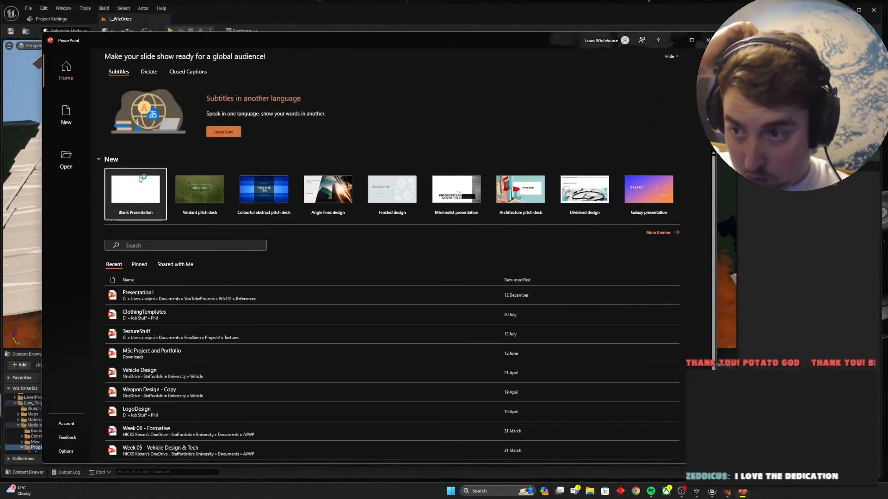
left_click(136, 176)
left_click_drag(217, 151, 681, 377)
key("Delete")
Step: Draw a teardrop shape about 9.29 cm in size at the slide's centre and stretch its tip outward
left_click(89, 54)
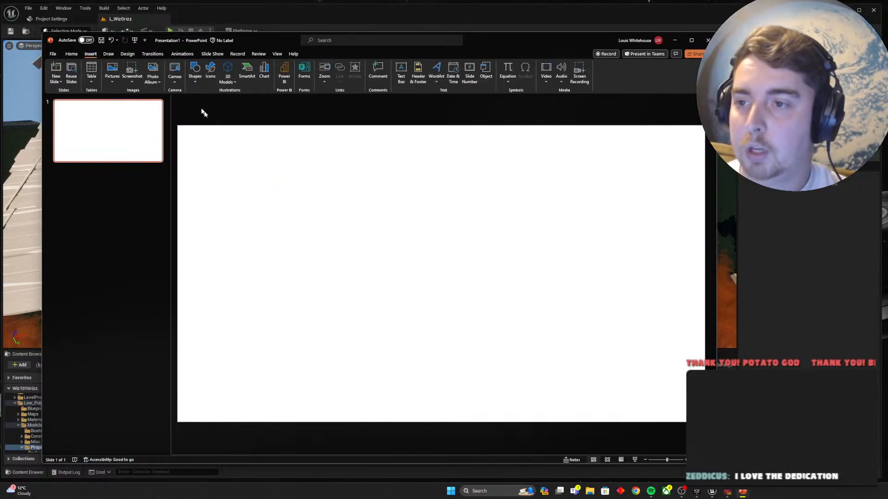
left_click(196, 78)
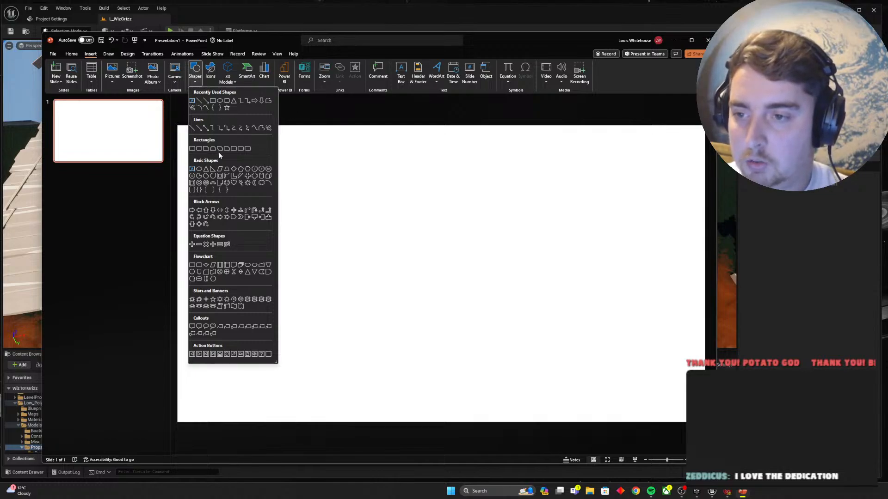
left_click(212, 177)
left_click_drag(328, 209, 473, 354)
left_click_drag(473, 209, 531, 209)
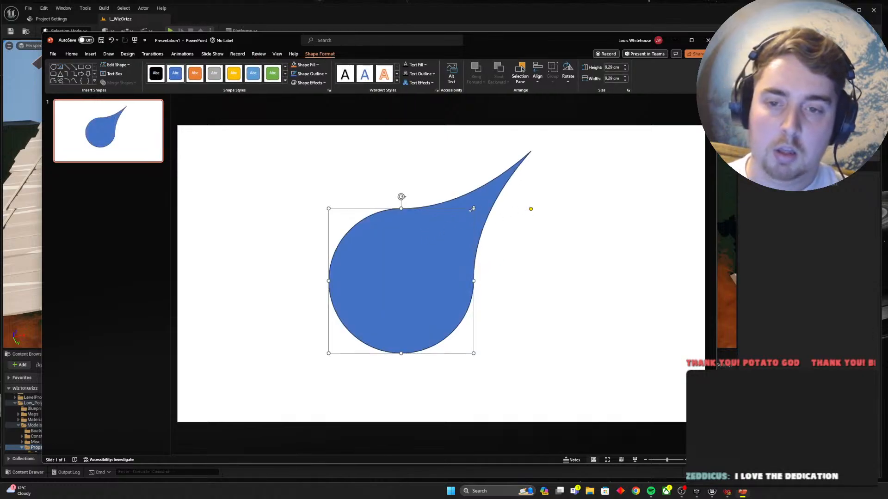
Step: Remove the teardrop's outline and fill it with the standard orange
left_click(311, 74)
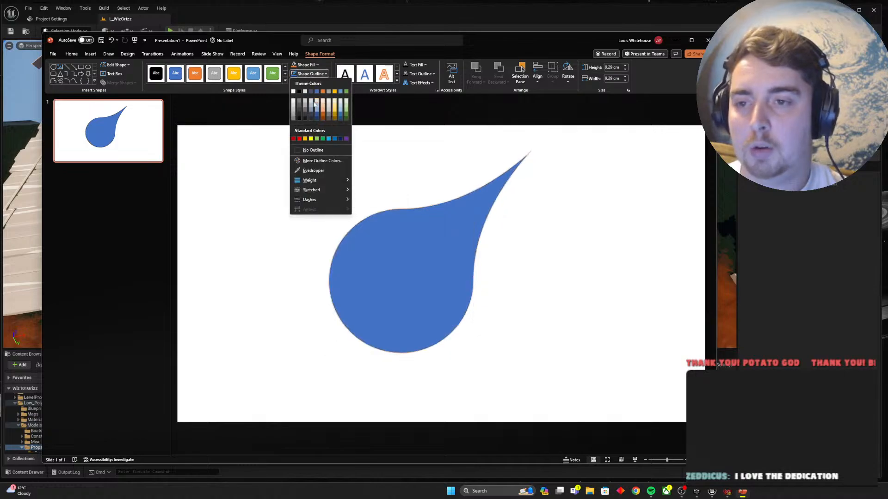
left_click(303, 152)
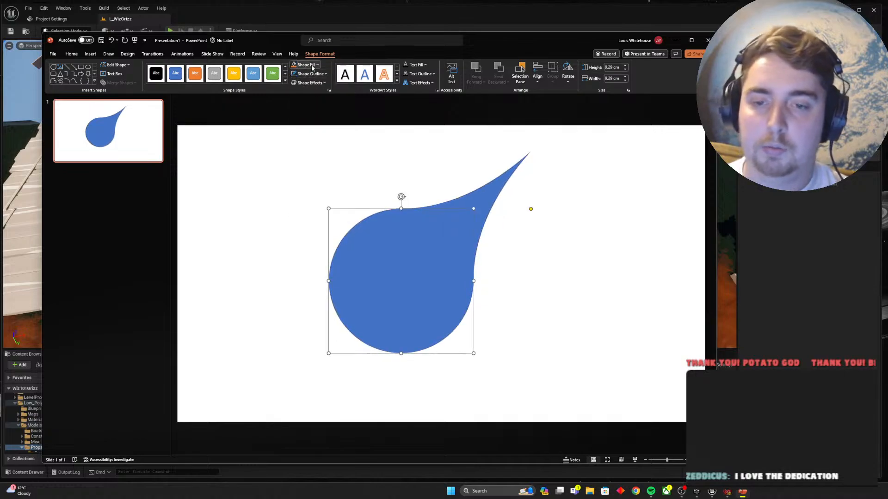
left_click(313, 67)
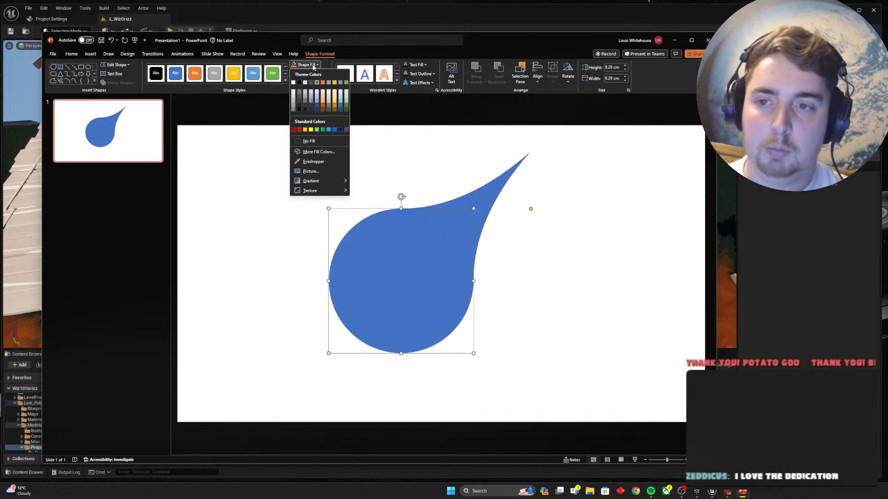
left_click(305, 131)
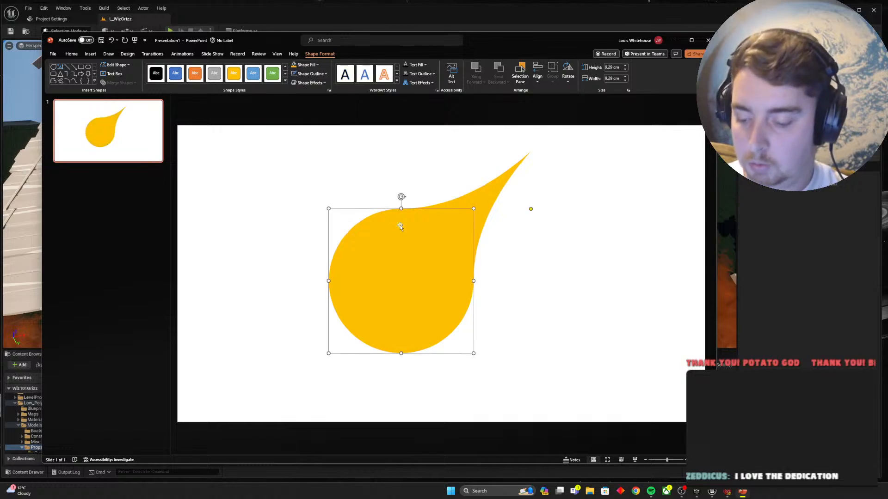
Step: Duplicate the teardrop, shrink the copy to about 7.35 cm, fill it with standard red and centre it inside the orange one
key("ctrl+d")
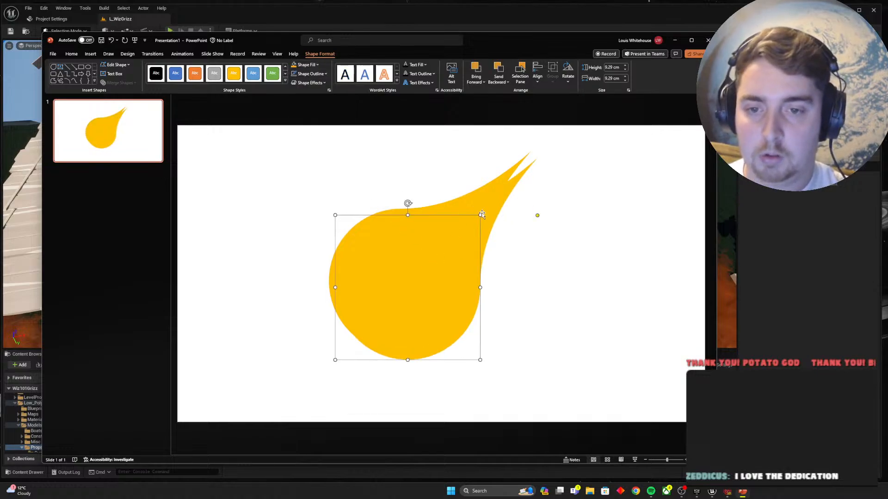
left_click_drag(479, 216, 450, 245, "shift")
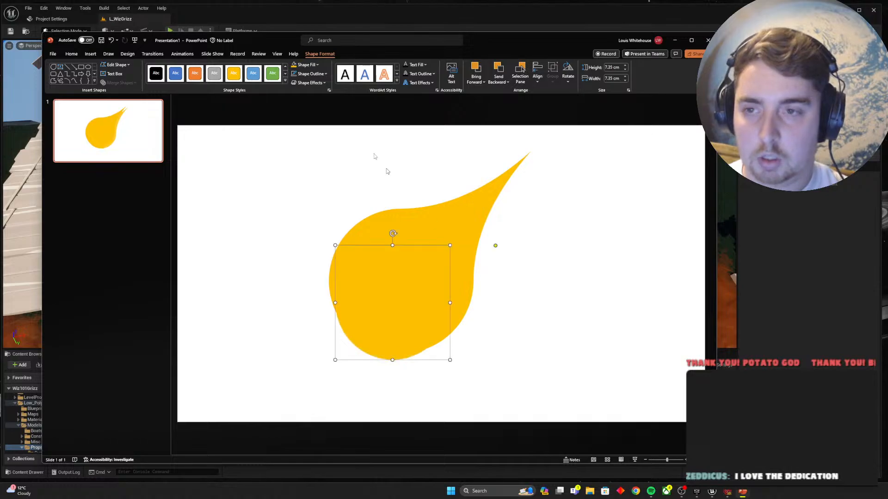
left_click(311, 68)
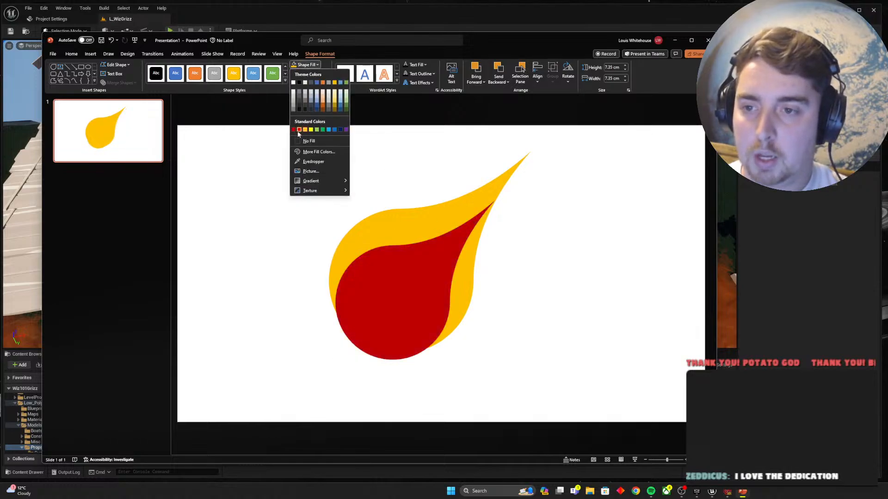
left_click(299, 133)
left_click_drag(410, 280, 420, 262)
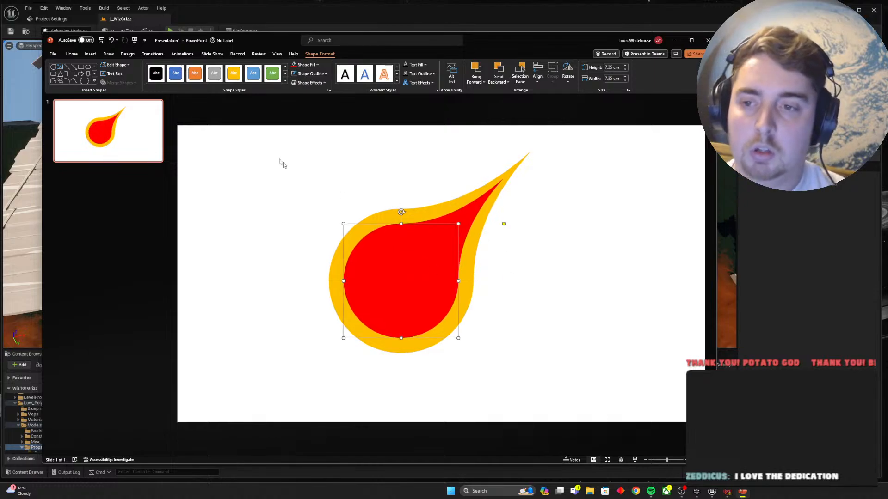
Step: Group the two teardrops and fill the group with partly transparent black
left_click_drag(258, 132, 653, 400)
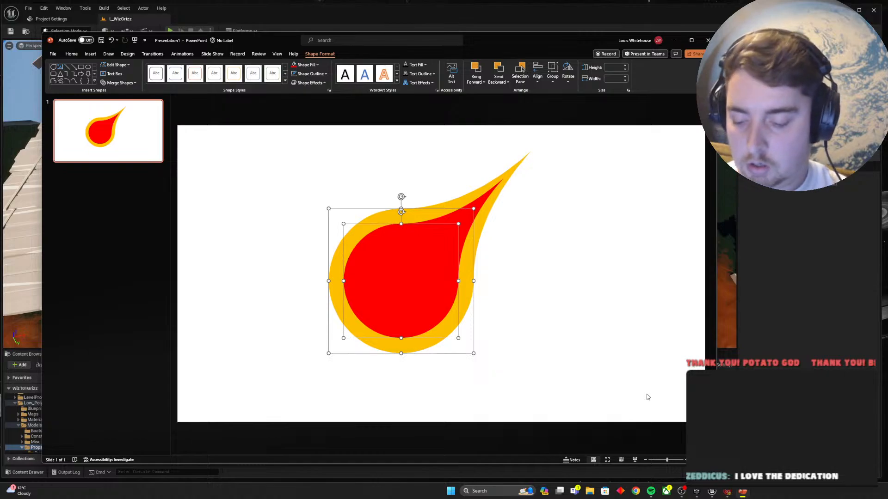
key("ctrl+g")
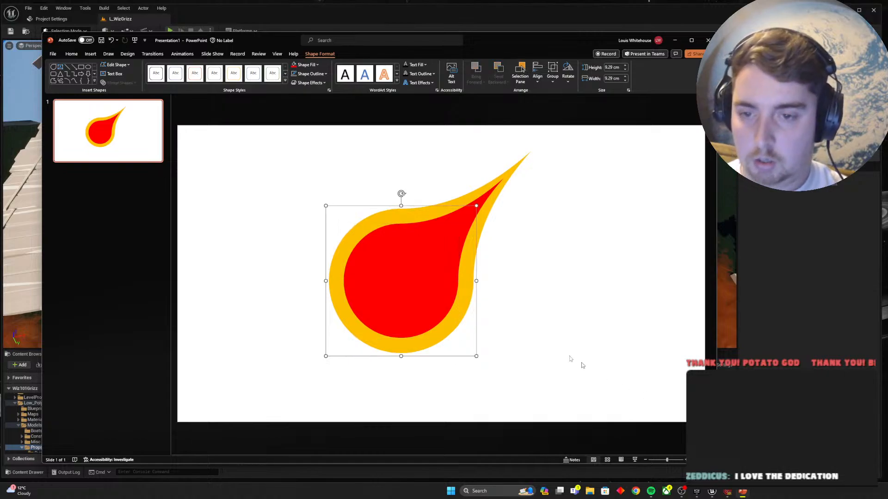
left_click(313, 68)
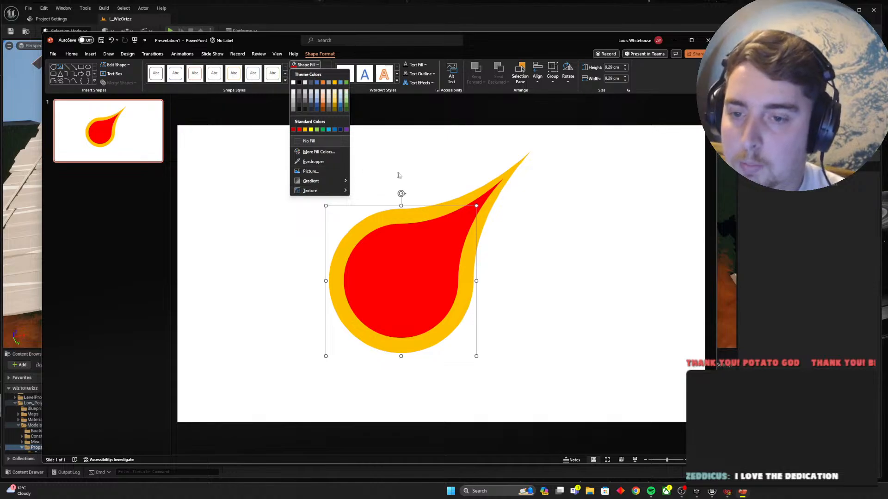
left_click(585, 264)
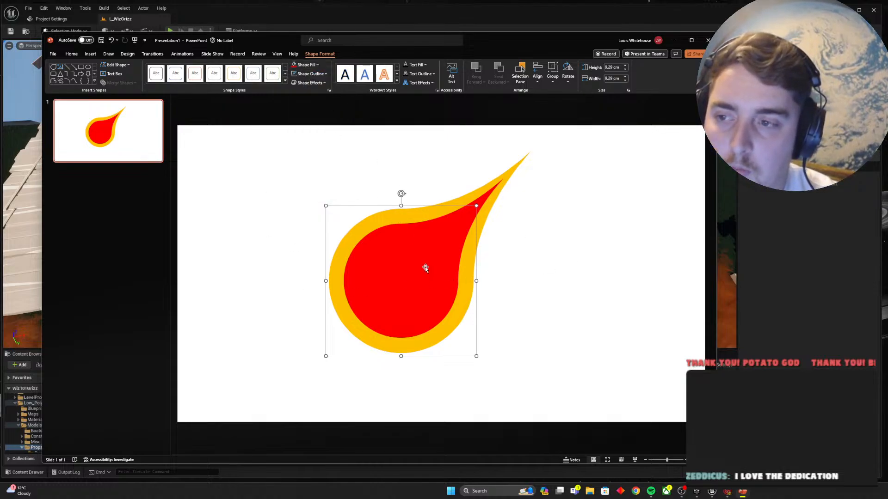
left_click(306, 67)
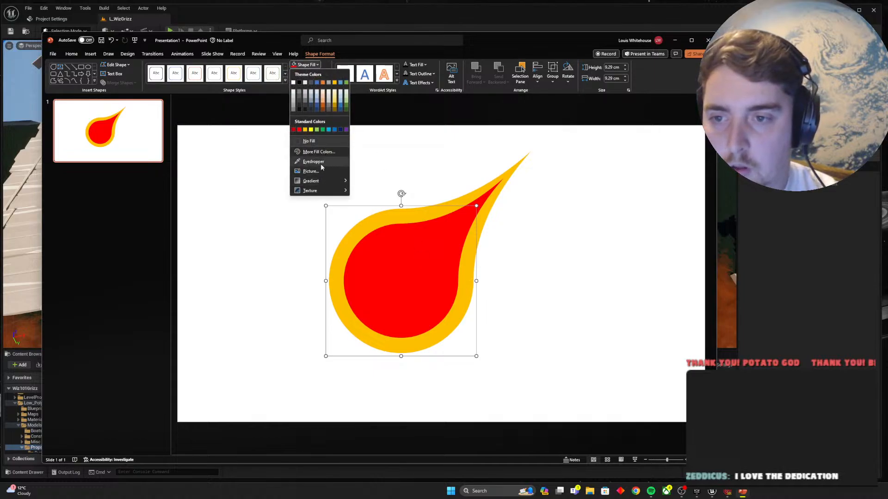
left_click(318, 152)
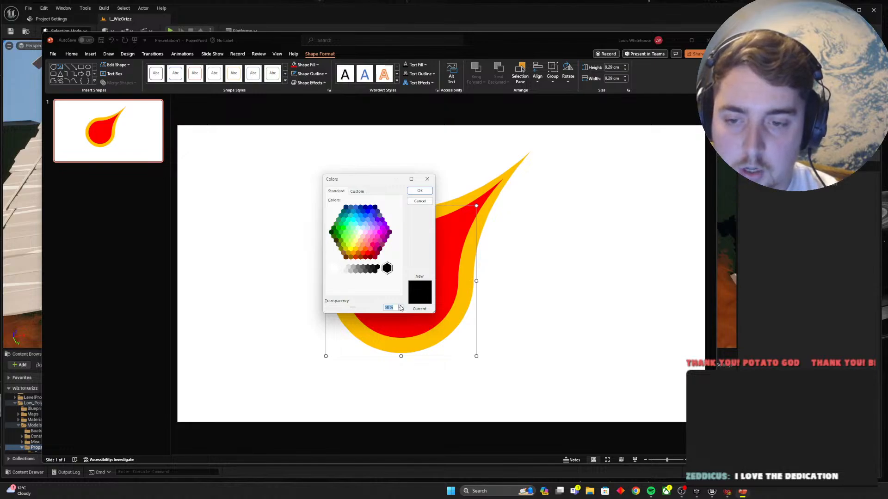
left_click(419, 191)
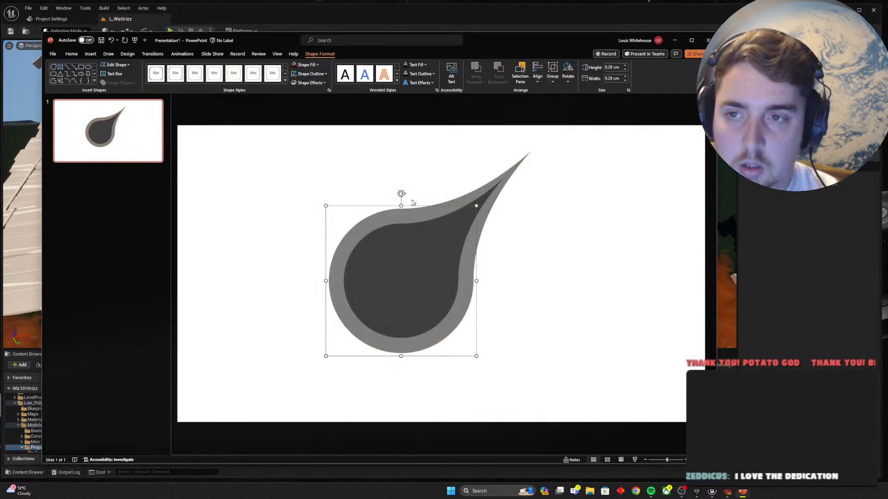
left_click(307, 74)
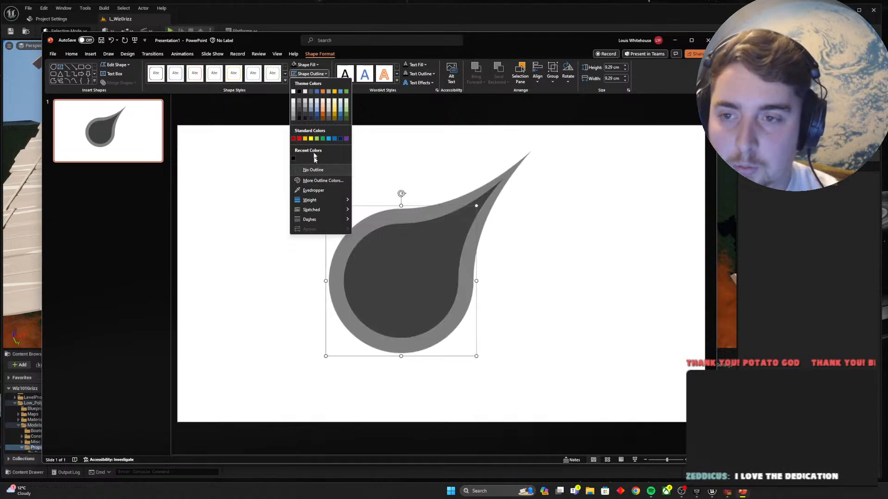
left_click(306, 65)
left_click(307, 64)
left_click(326, 181)
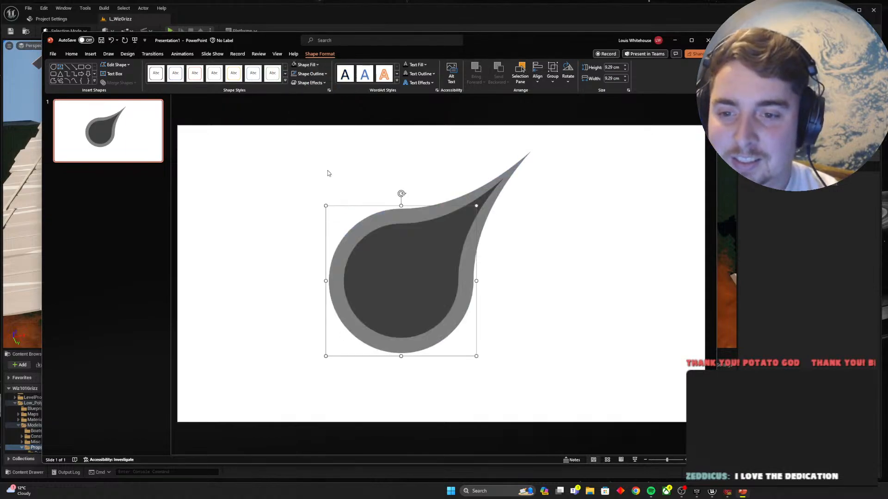
left_click(368, 254)
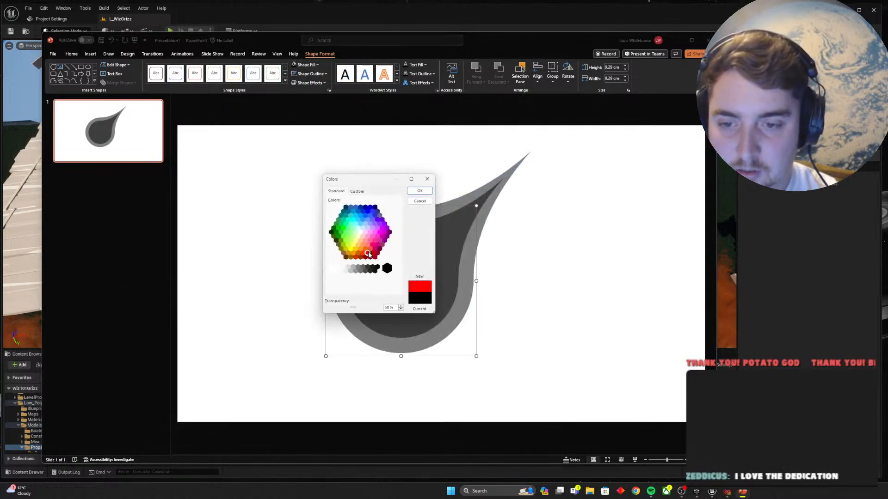
left_click(419, 201)
left_click(534, 247)
Step: Undo the partly transparent black fill on the teardrop group
key("ctrl+z")
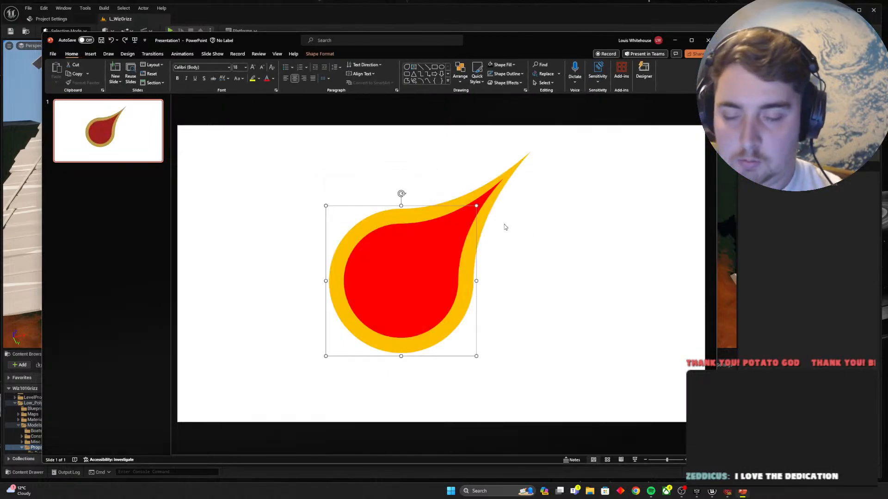
key("super+shift+s")
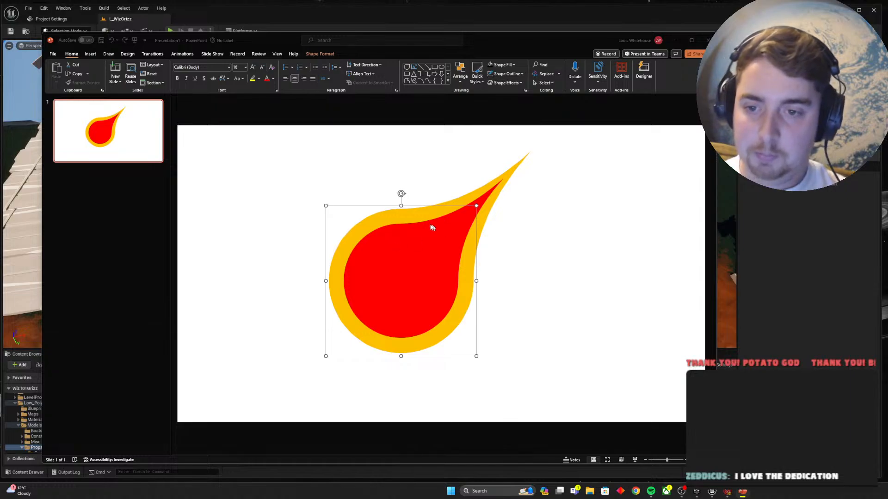
key("ctrl+s")
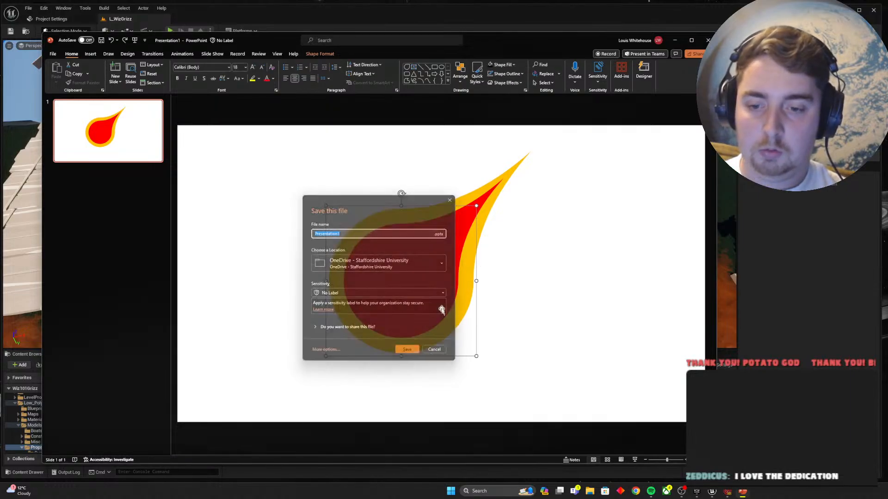
Step: Save the teardrop group as a PNG picture named Flame in the YouTubeProjects > Wiz101 folder
right_click(442, 301)
left_click(479, 410)
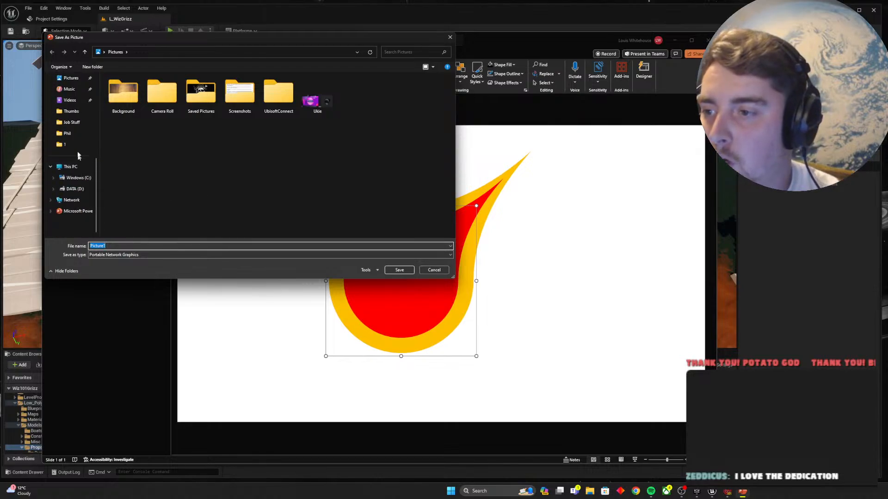
left_click(71, 111)
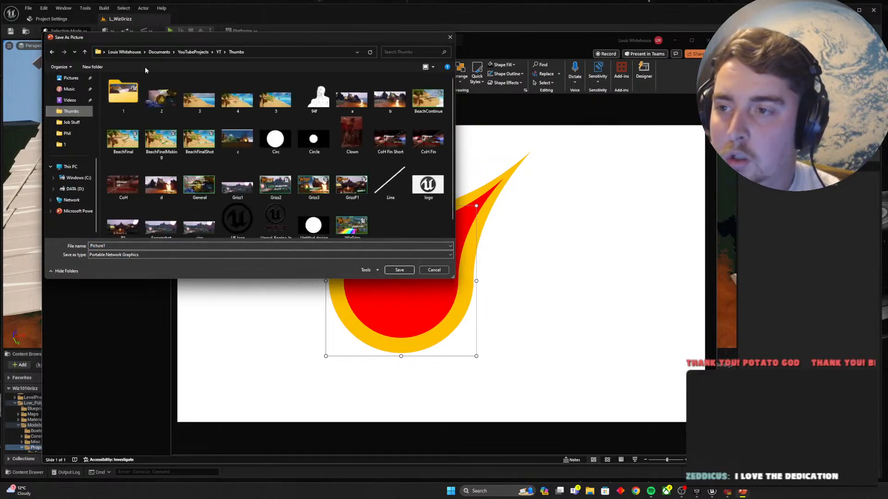
left_click(193, 52)
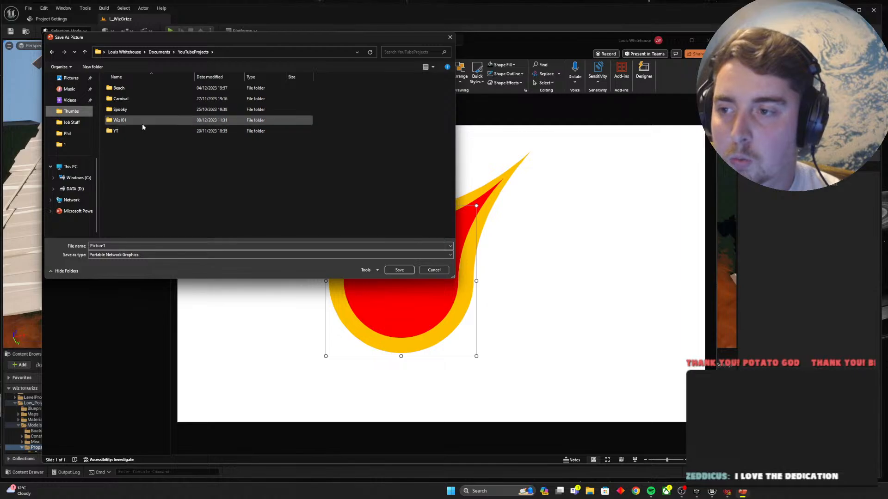
double_click(143, 122)
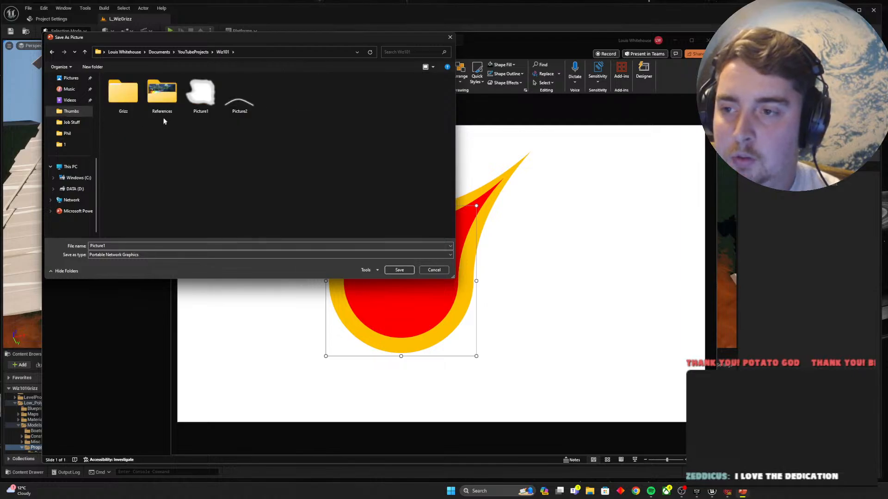
double_click(111, 245)
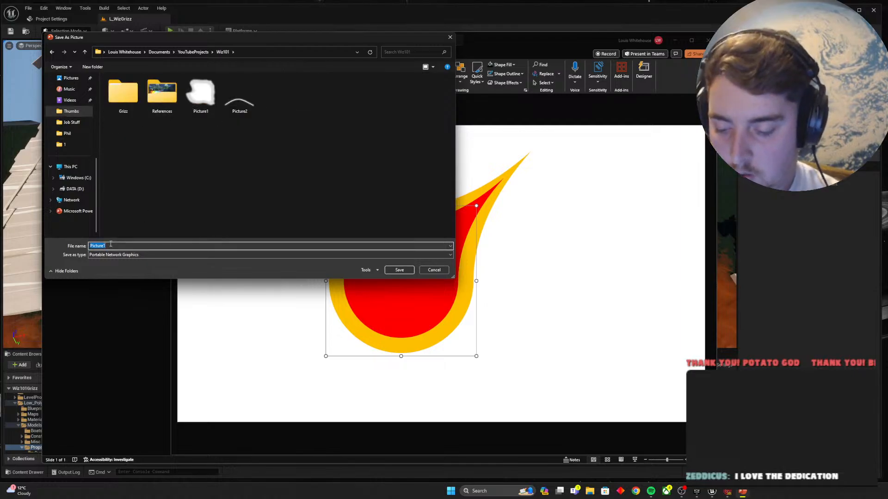
key("Return")
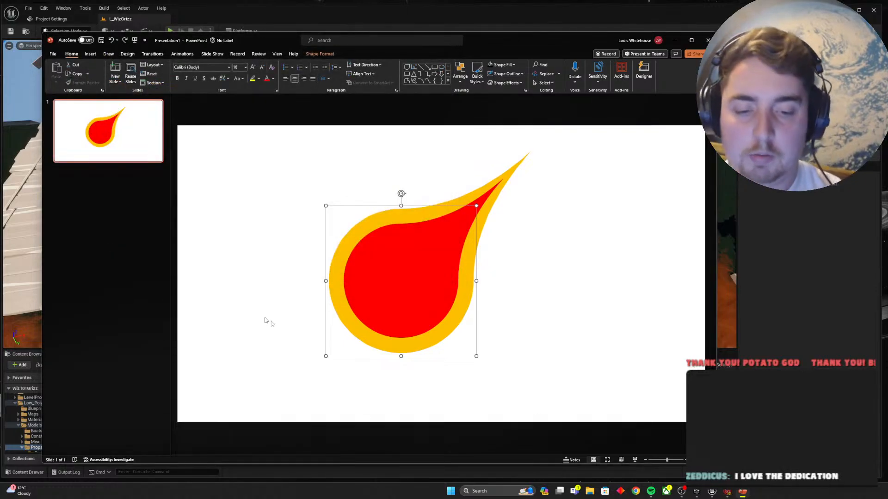
Step: Switch to Unreal Editor and create a folder named Textures inside the project's MyStuff content folder
left_click(710, 496)
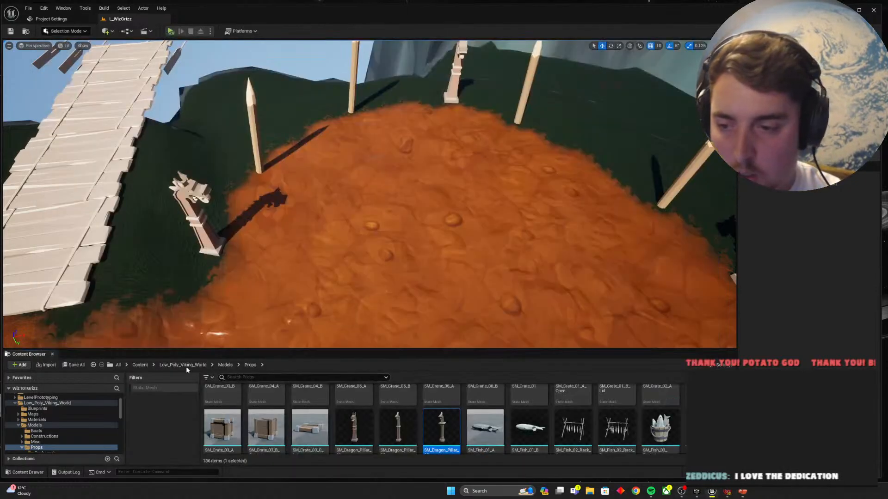
left_click(140, 365)
double_click(506, 404)
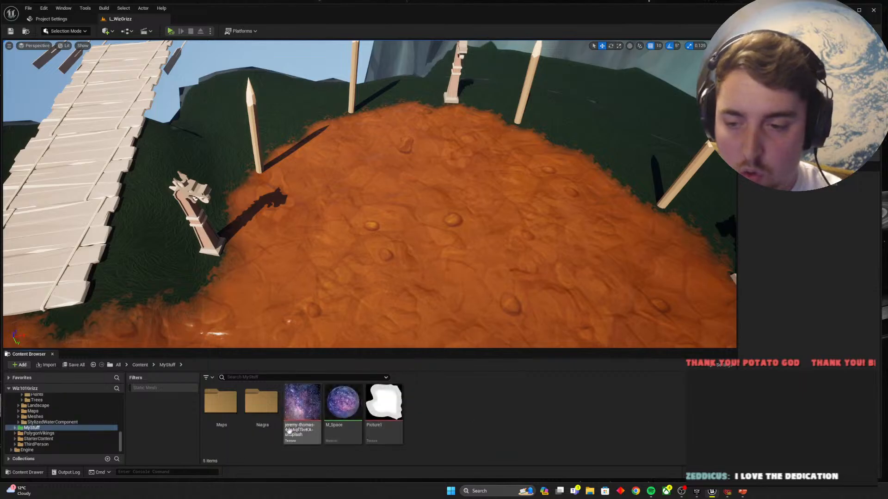
right_click(516, 426)
left_click(524, 201)
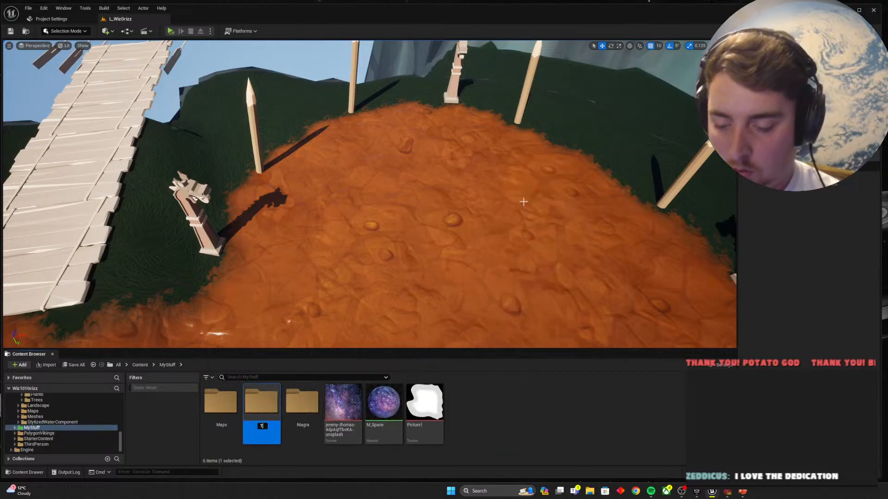
type("Textures")
key("Return")
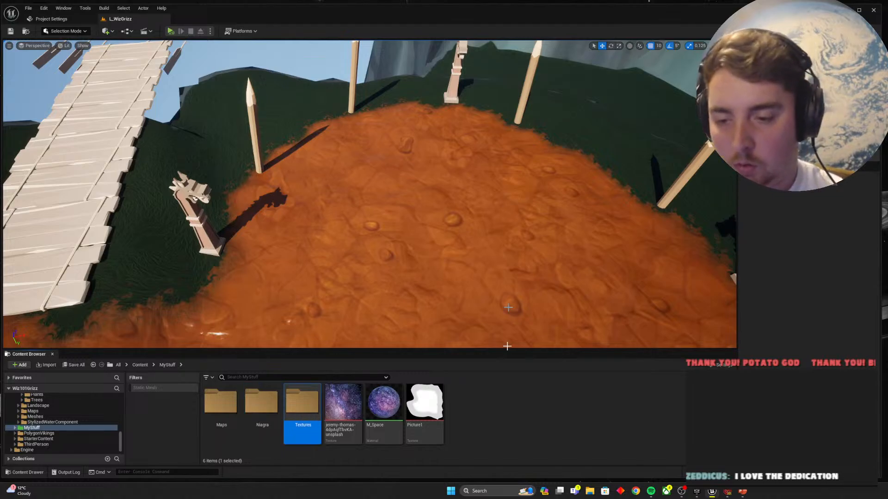
Step: Import the Flame picture from the Wiz101 folder on disk into the new Textures folder
double_click(310, 403)
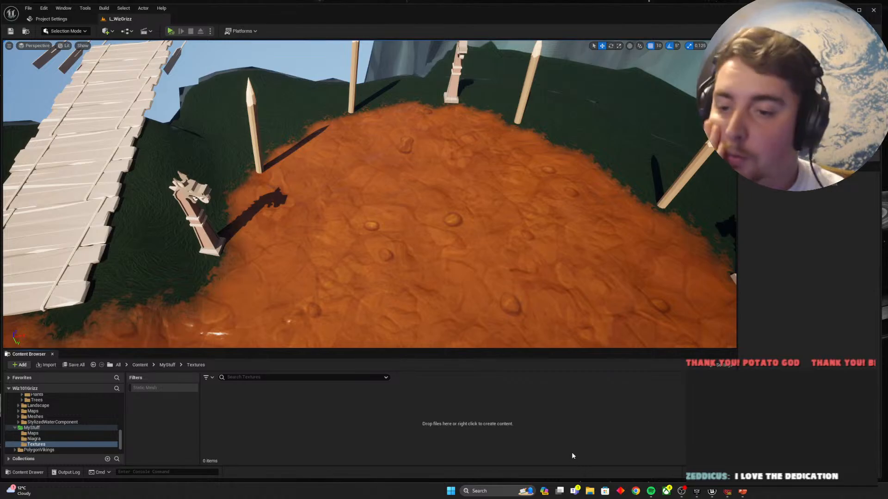
key("super+e")
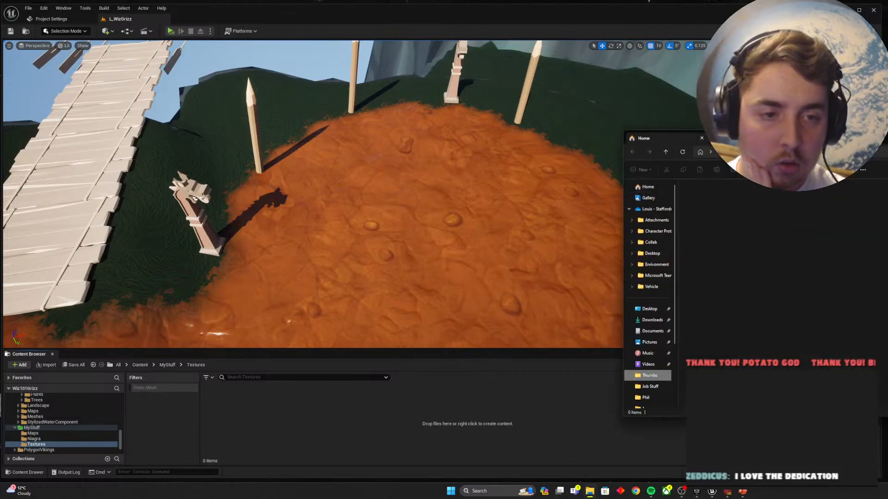
left_click(649, 376)
left_click(666, 152)
double_click(738, 226)
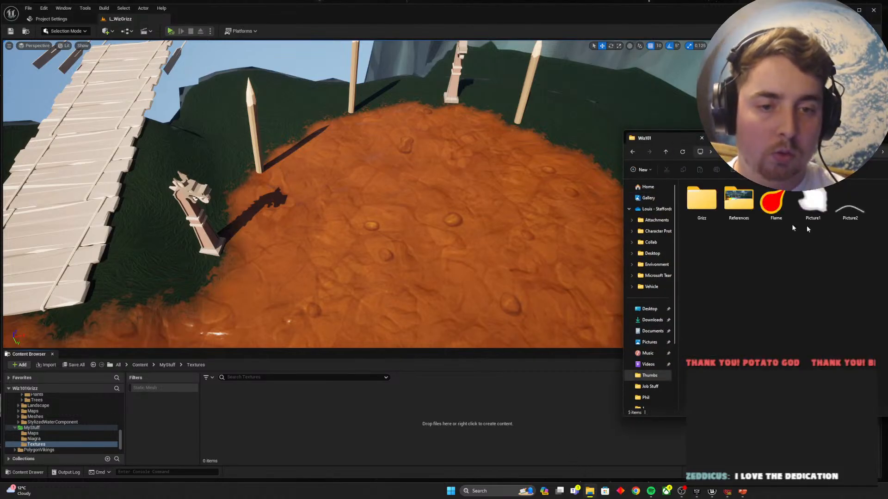
left_click(291, 427)
Step: Create a material from the Flame texture, name it M_Flame and open it for editing
left_click(226, 413)
right_click(226, 409)
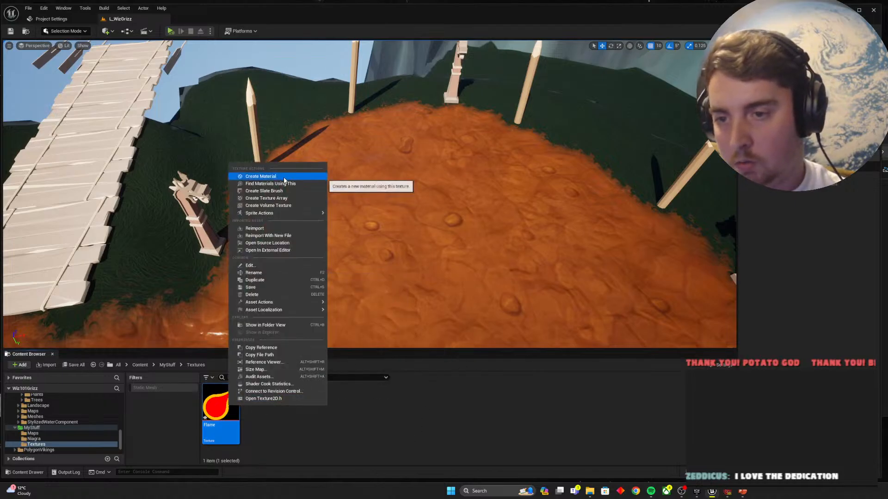
left_click(261, 177)
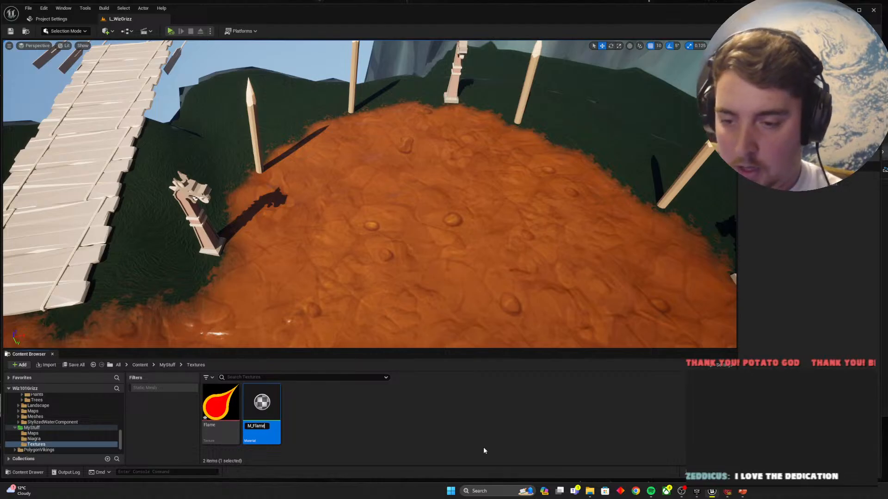
type("M_Flame")
key("Return")
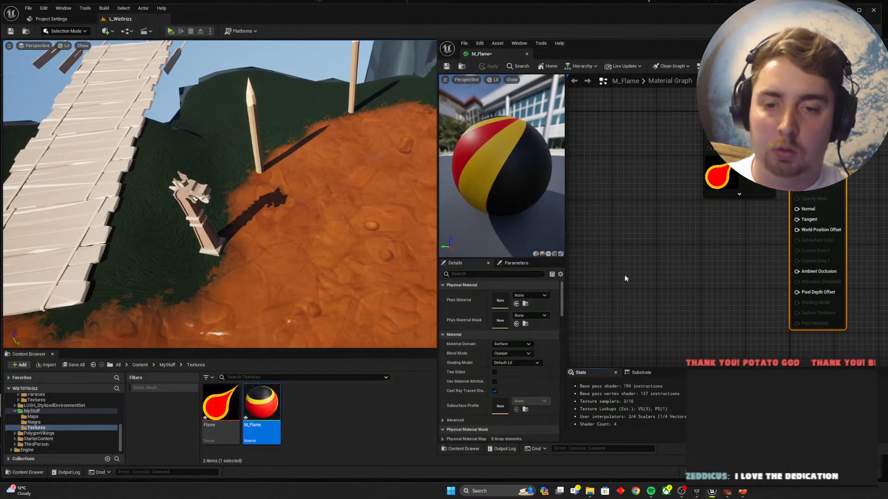
Step: Set the M_Flame material's blend mode to Translucent
right_click_drag(795, 218, 796, 224)
left_click_drag(731, 122, 645, 116)
left_click(518, 354)
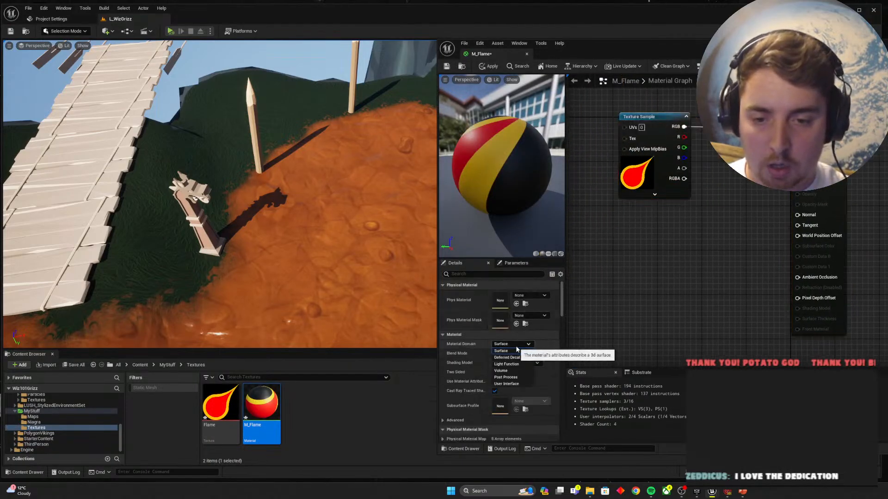
left_click(513, 362)
left_click(522, 354)
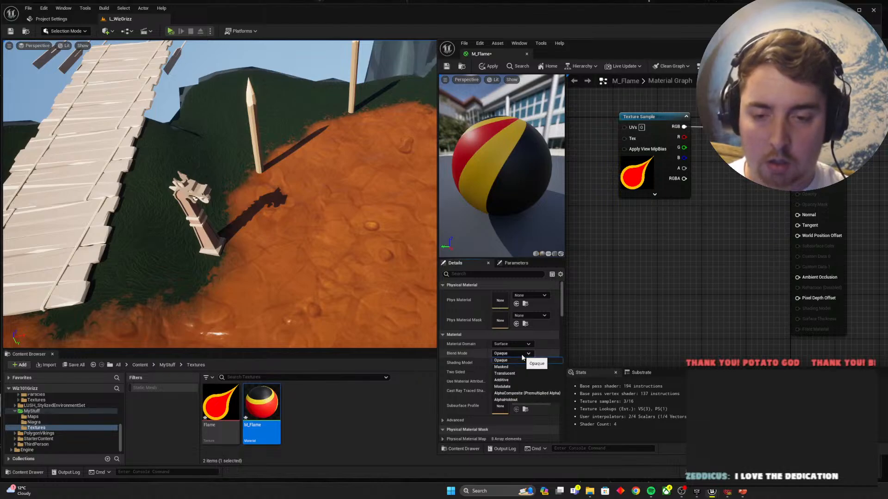
left_click(504, 373)
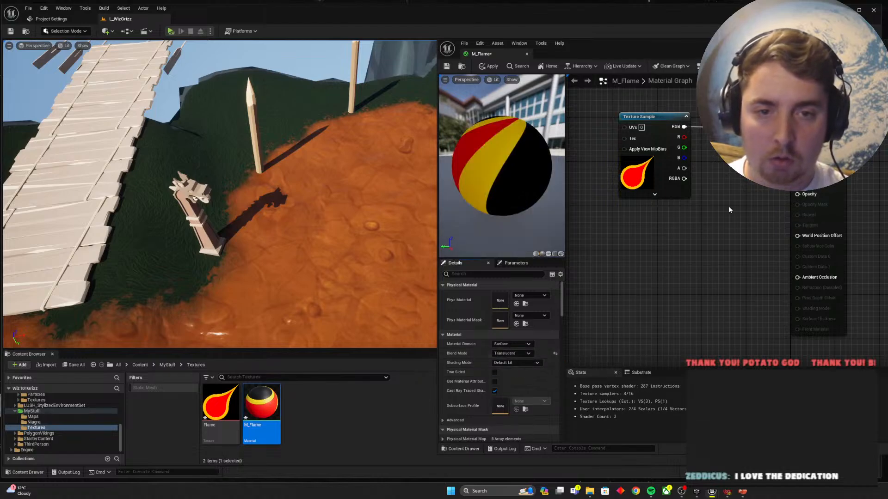
Step: Connect the Texture Sample's RGB output to Emissive Color and move the sample node farther from the material's output node
left_click_drag(671, 113, 721, 141)
left_click_drag(805, 193, 798, 195)
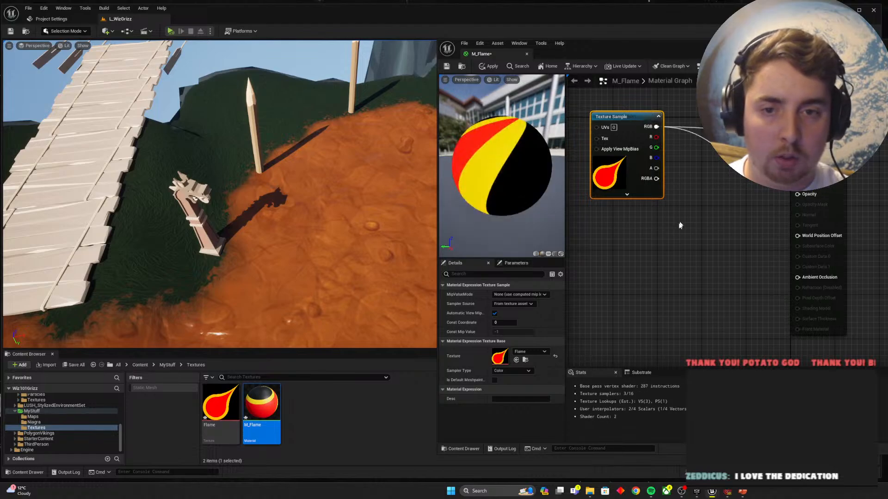
left_click_drag(635, 114, 629, 125)
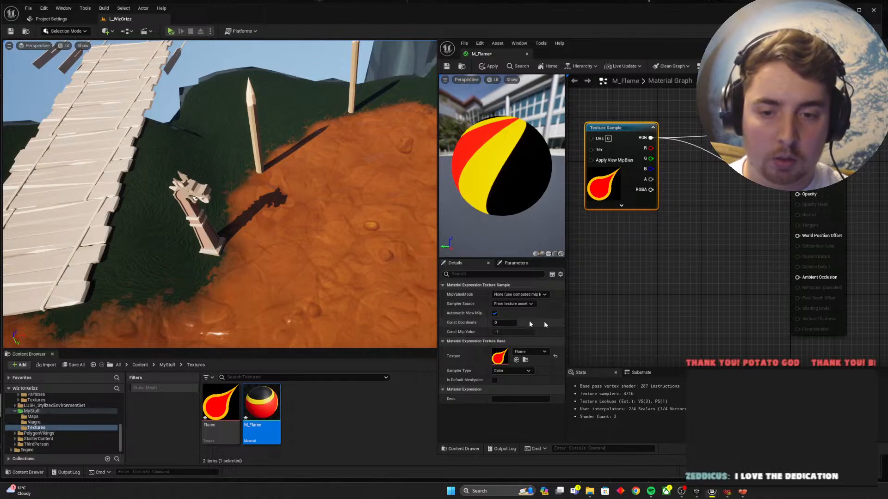
Step: Set the material's blend mode to Additive and spread the output node and Texture Sample node apart
left_click(666, 311)
left_click(512, 353)
left_click(509, 379)
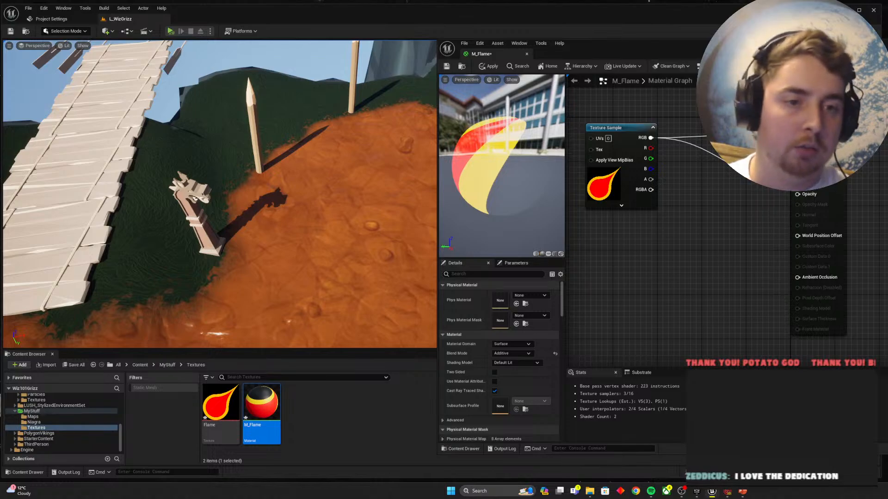
left_click_drag(816, 121, 838, 121)
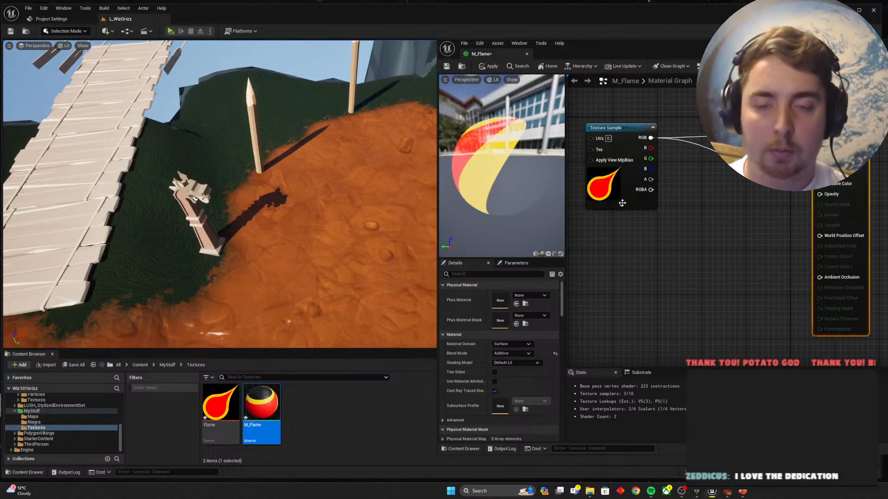
right_click_drag(725, 282, 666, 297)
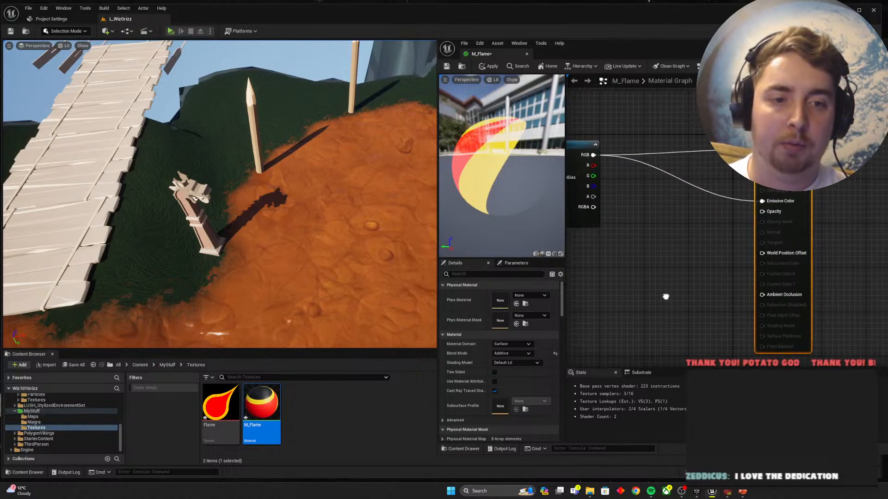
left_click(586, 147)
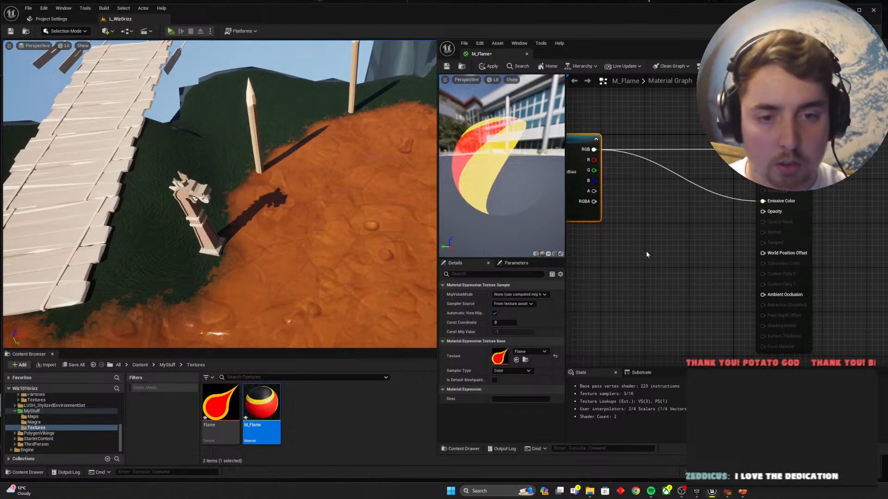
Step: Add a Constant node with value 0.8 and connect it to the material's Opacity input
right_click(676, 234)
left_click(664, 235)
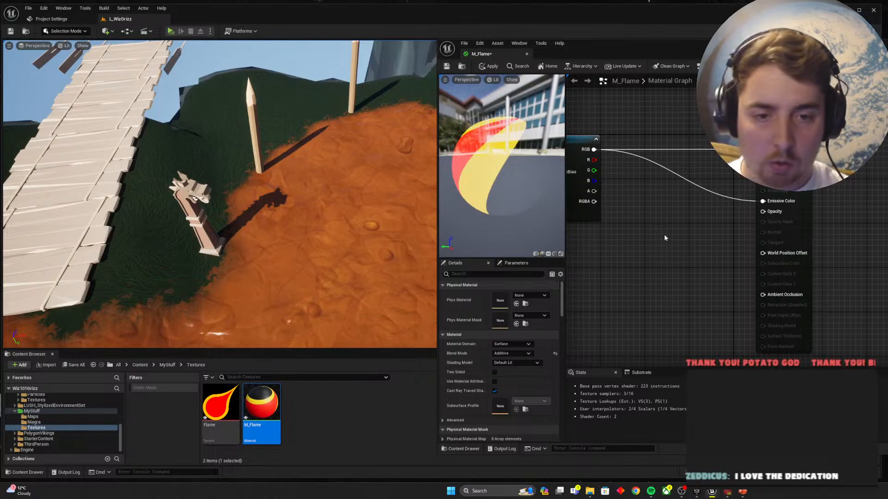
left_click(665, 238)
left_click(692, 251)
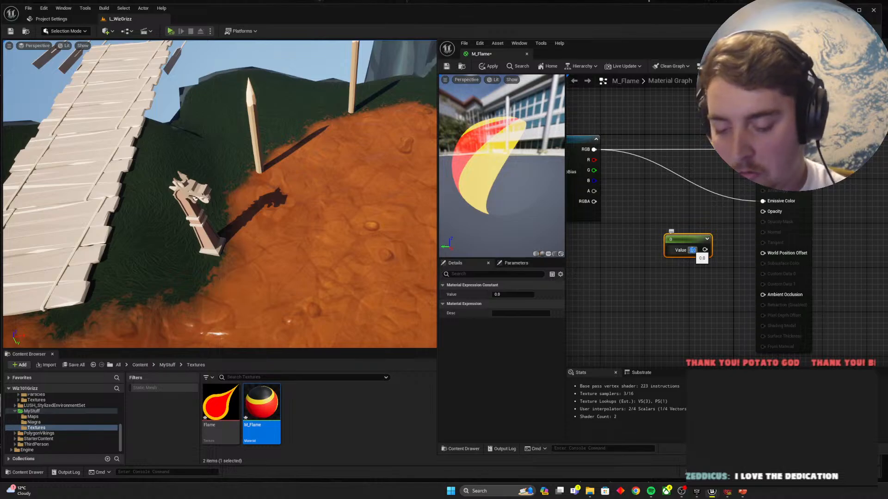
type("0.8")
key("Return")
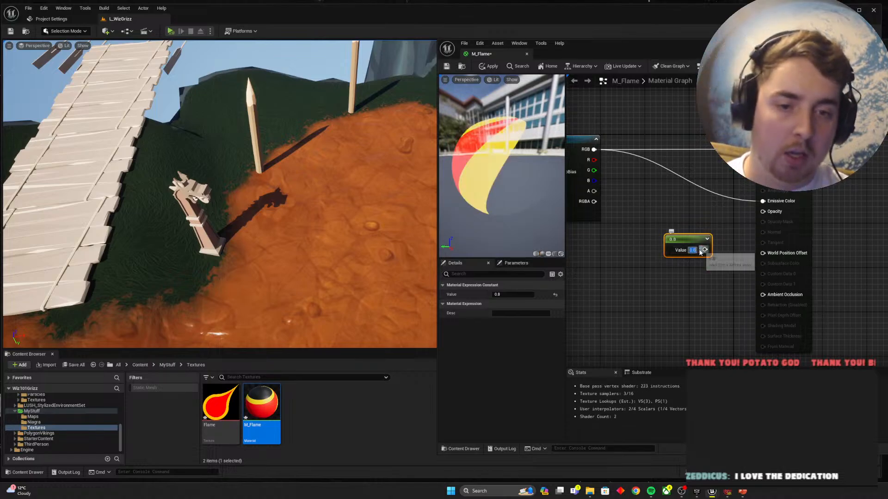
left_click_drag(704, 250, 763, 212)
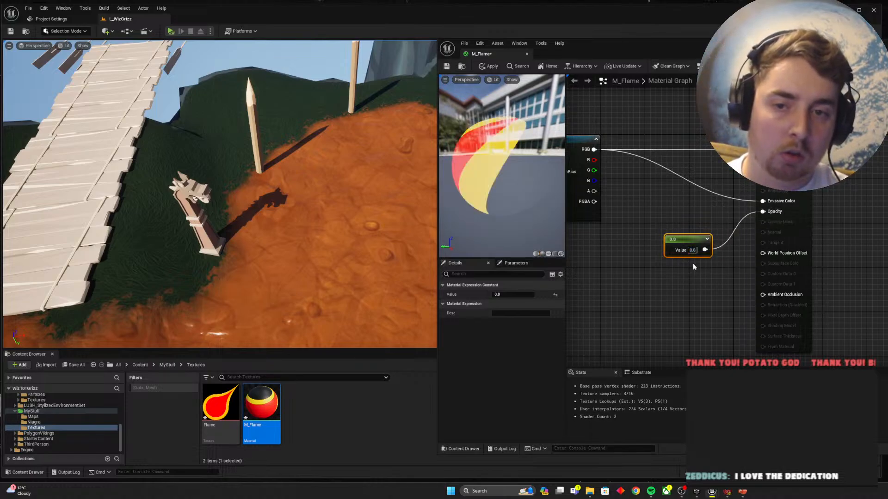
Step: Move the opacity Constant node slightly away from the output node, try a value of 0.1, and settle on 0.3
left_click_drag(683, 240, 676, 230)
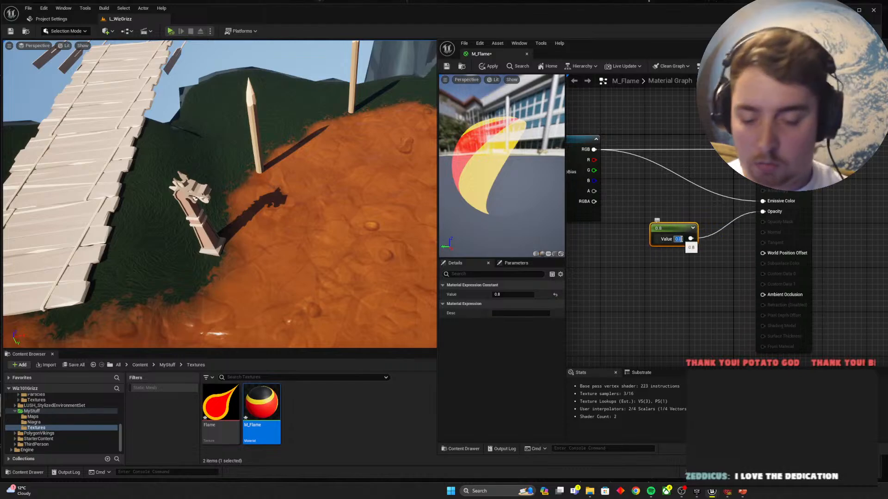
type("0.1")
key("Return")
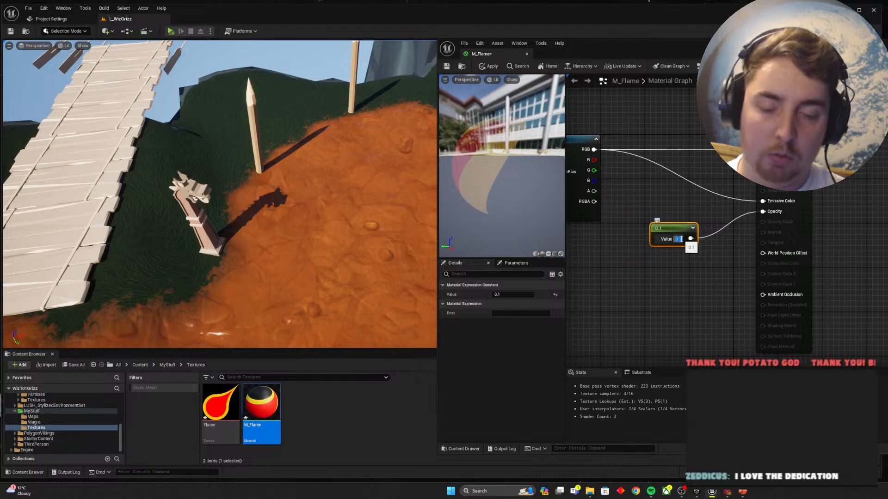
type("0.3")
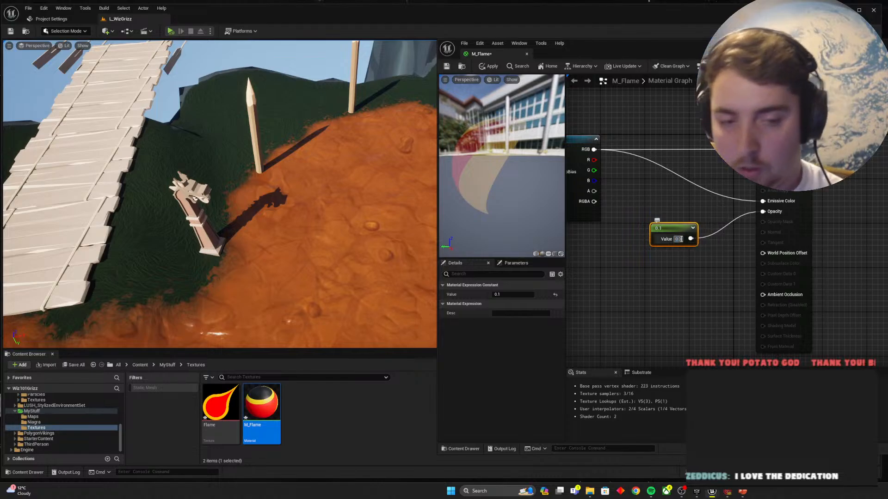
key("Return")
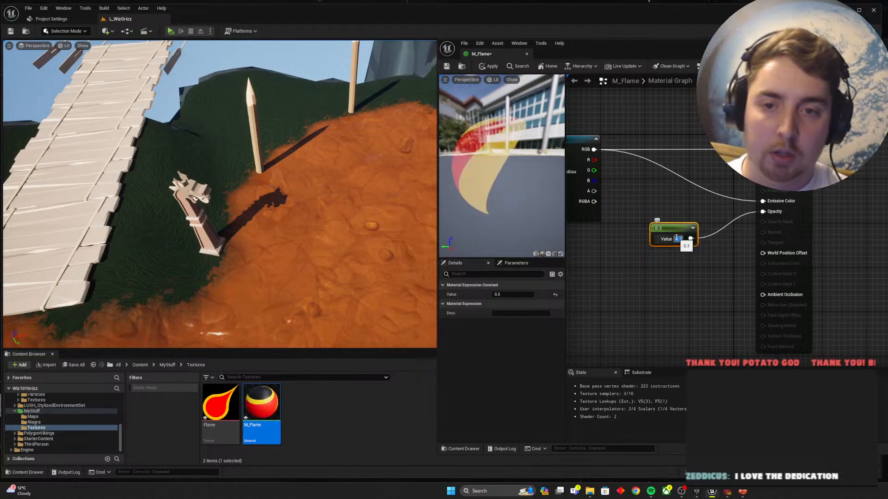
Step: Save the M_Flame material, dock its editor in the main window, and return to the L_WizGrizz level
left_click(446, 66)
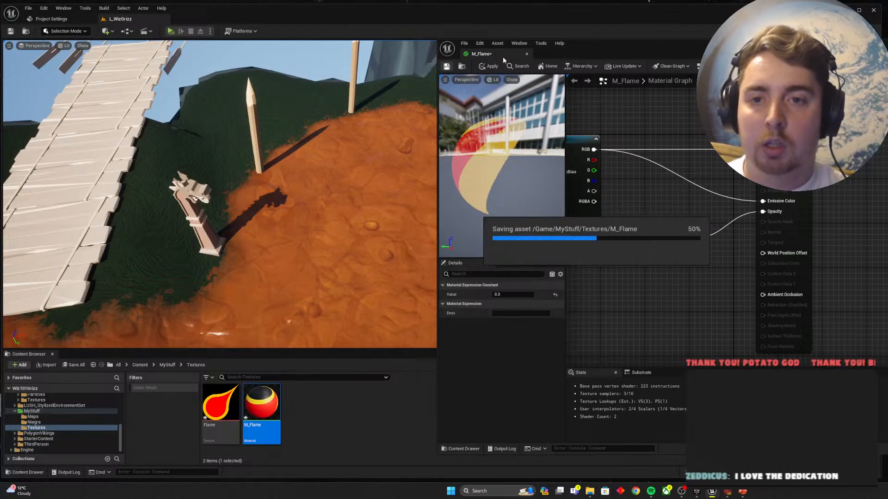
left_click_drag(500, 55, 271, 18)
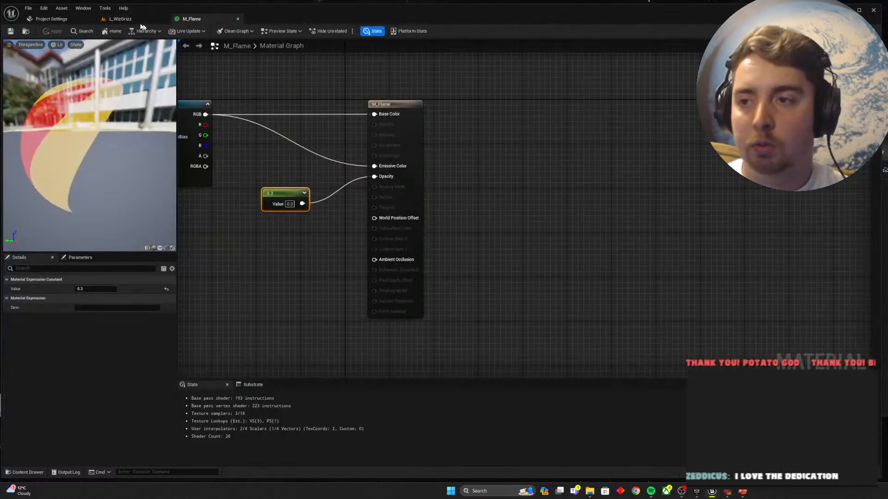
left_click(120, 18)
Step: Create a Niagara System from the Fountain emitter template in the MyStuff/Niagra folder
left_click(167, 365)
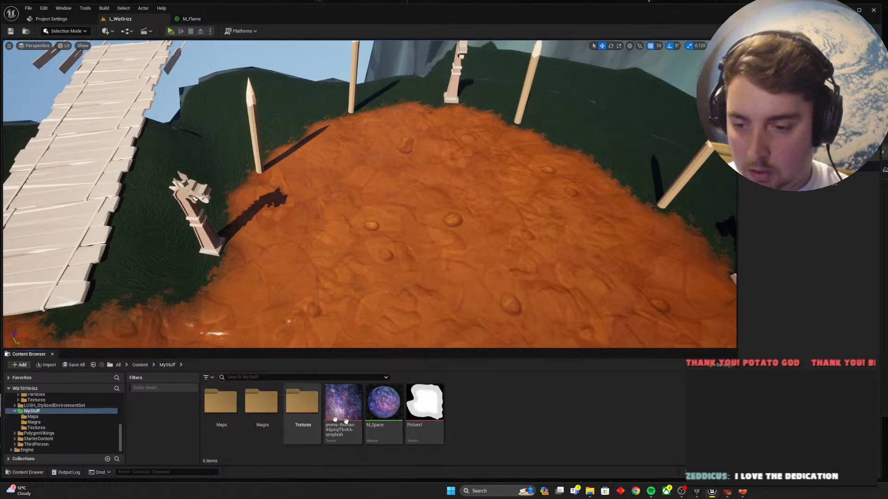
double_click(270, 412)
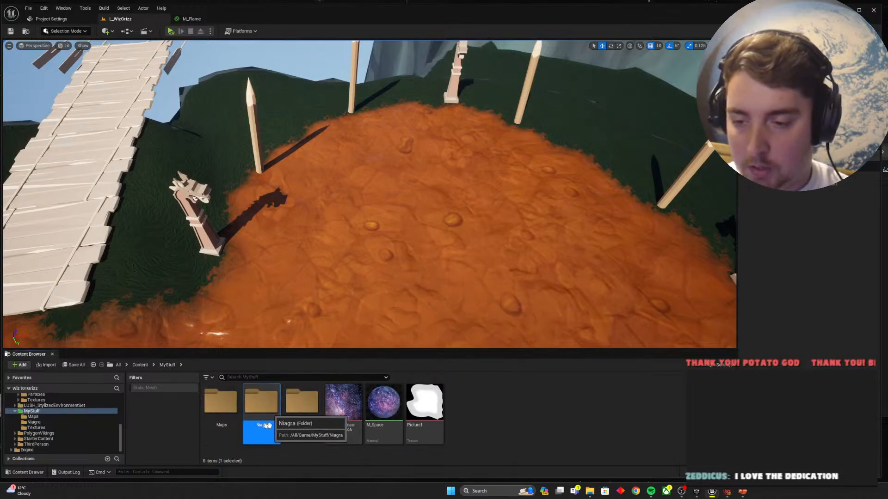
right_click(598, 423)
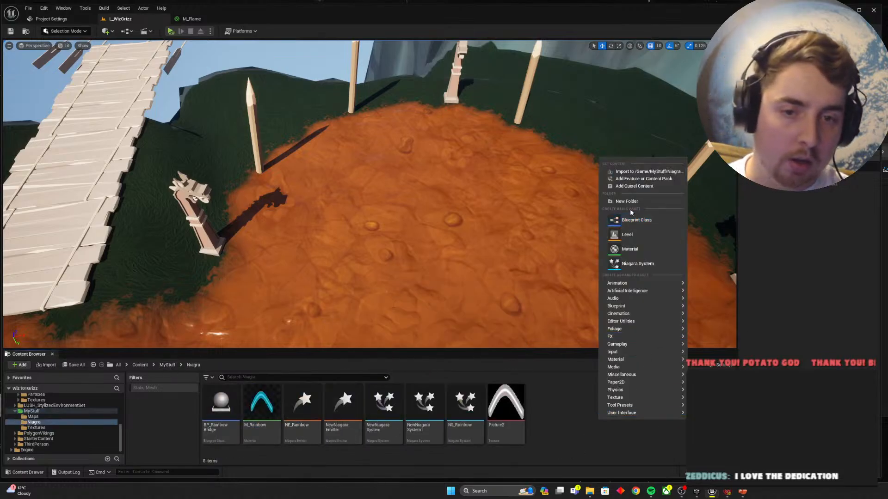
mouse_move(650, 345)
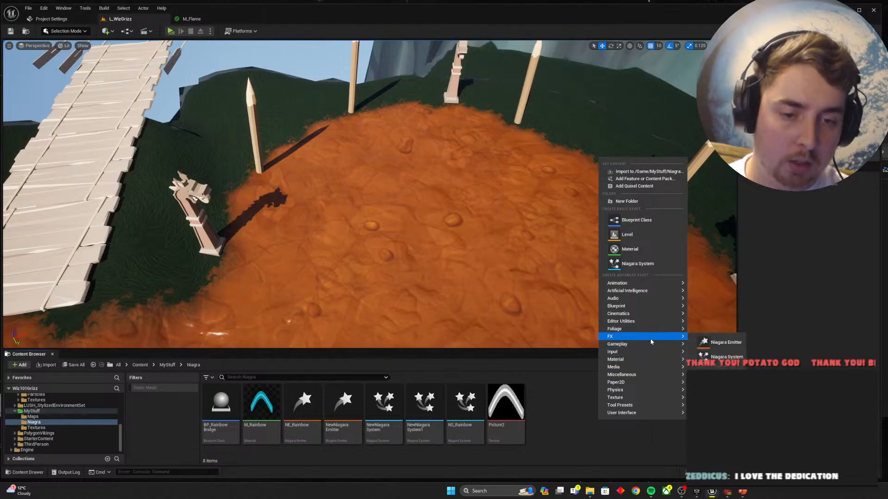
left_click(727, 357)
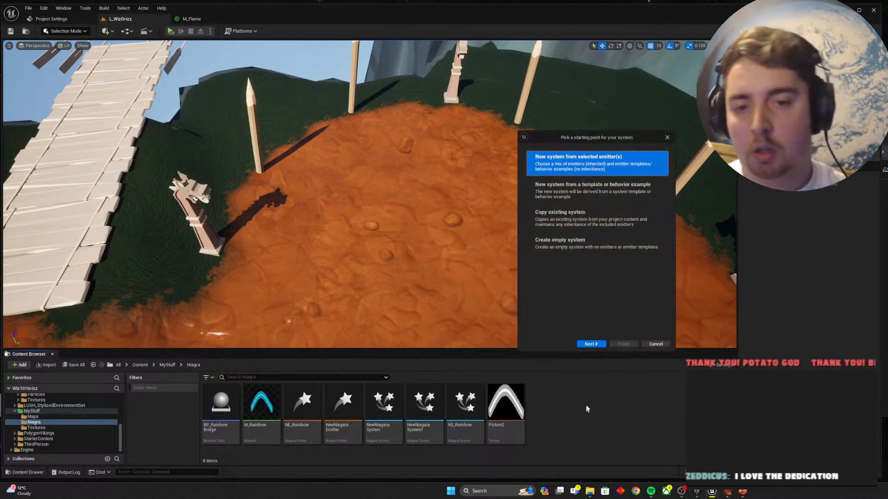
left_click(591, 345)
scroll(595, 273, "down", 1)
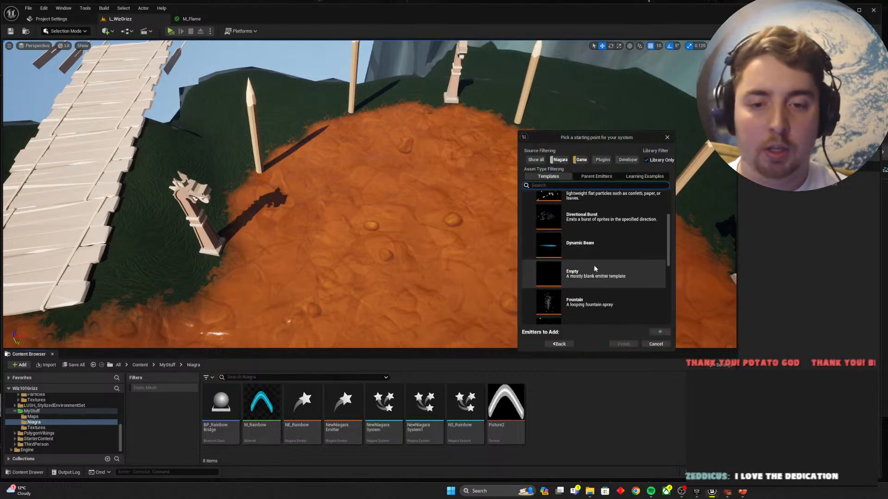
left_click(609, 312)
left_click(660, 332)
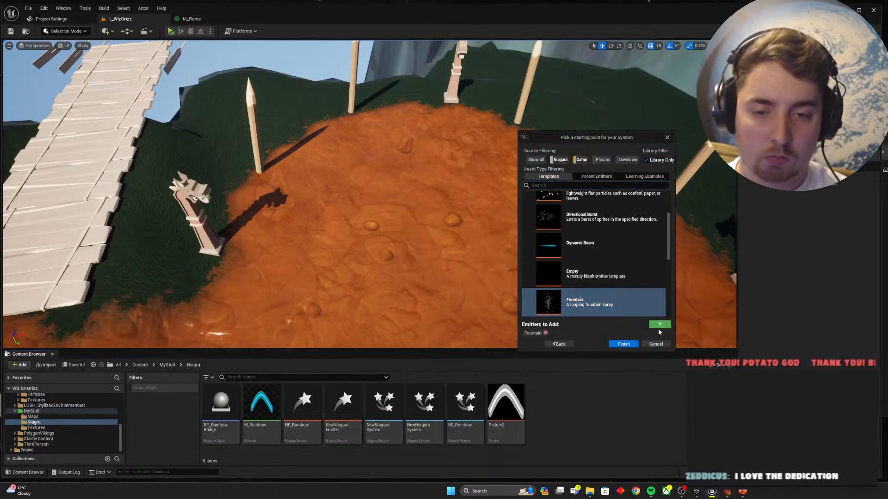
left_click(625, 345)
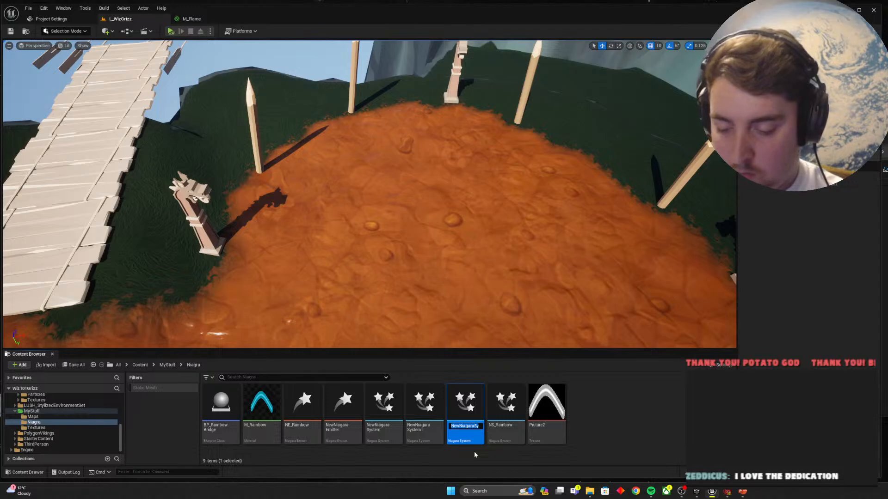
Step: Name the new Niagara System NS_Flames
type("NS_F")
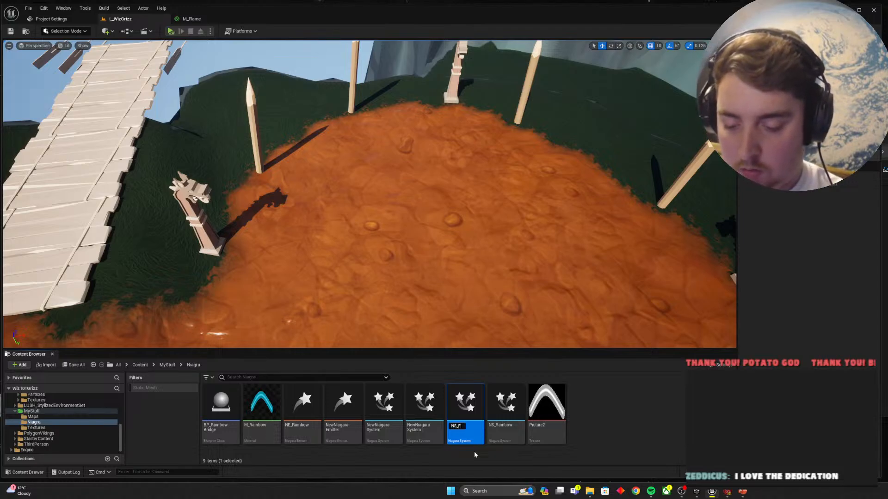
type("lames")
key("Return")
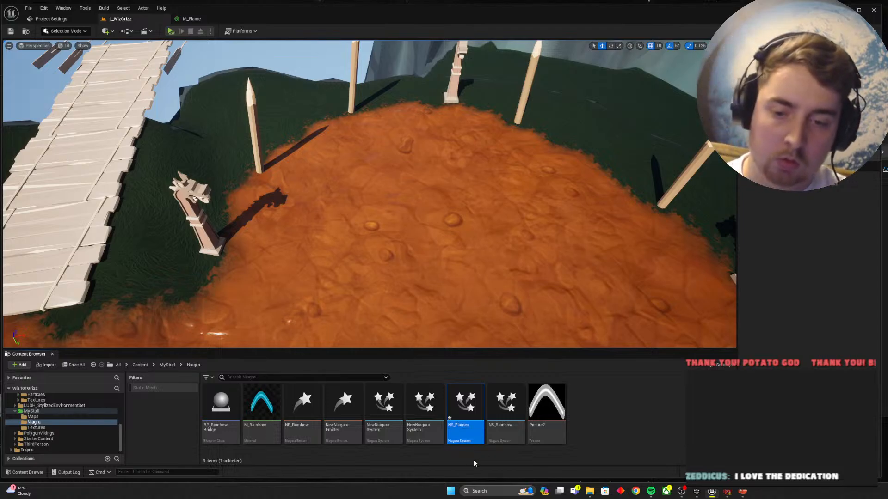
Step: Open NS_Flames and assign the M_Flame material to the Fountain emitter's Sprite Renderer
double_click(467, 414)
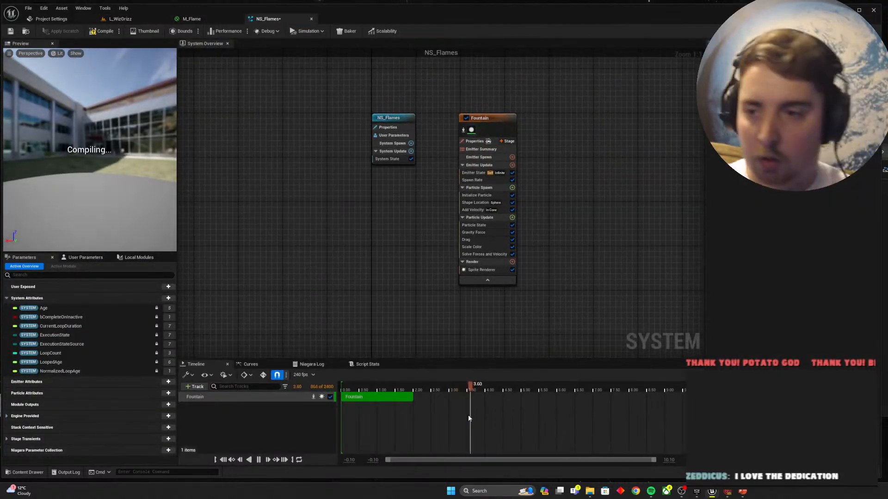
left_click(477, 271)
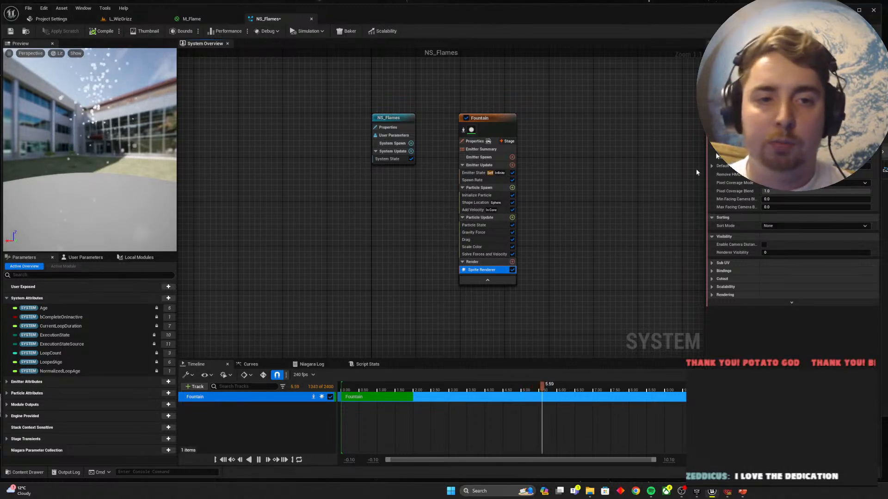
left_click(813, 113)
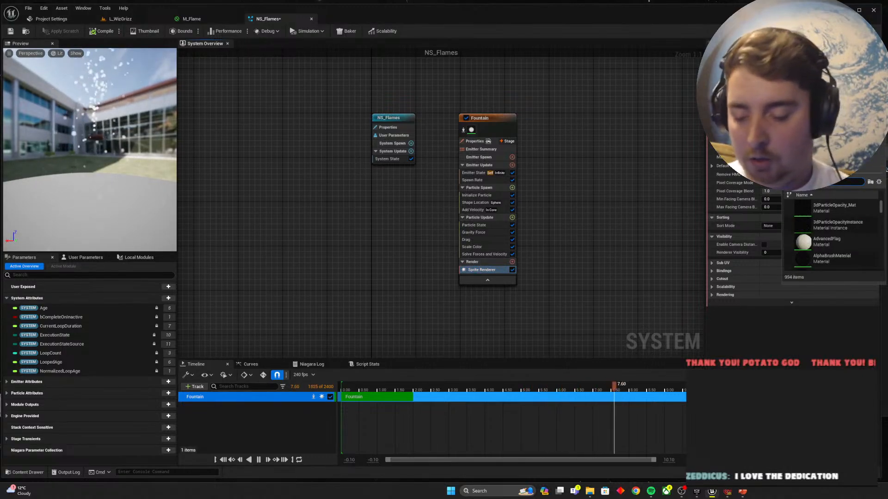
type("M_Fla")
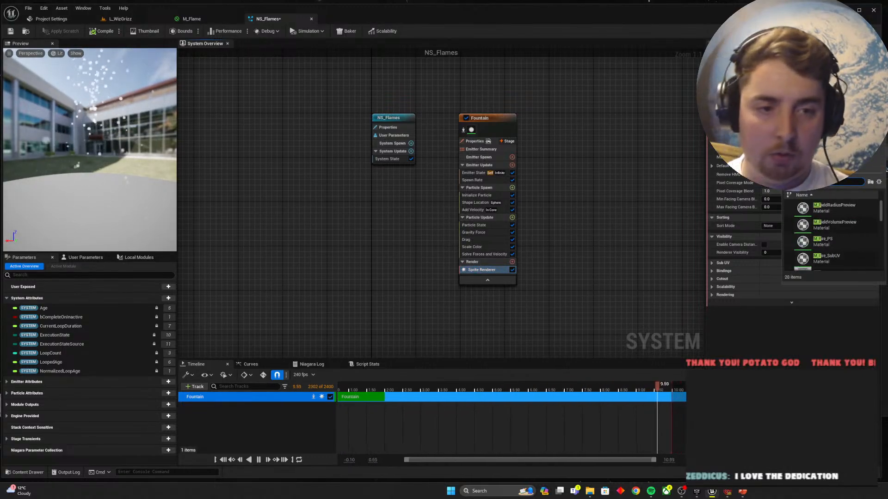
key("Return")
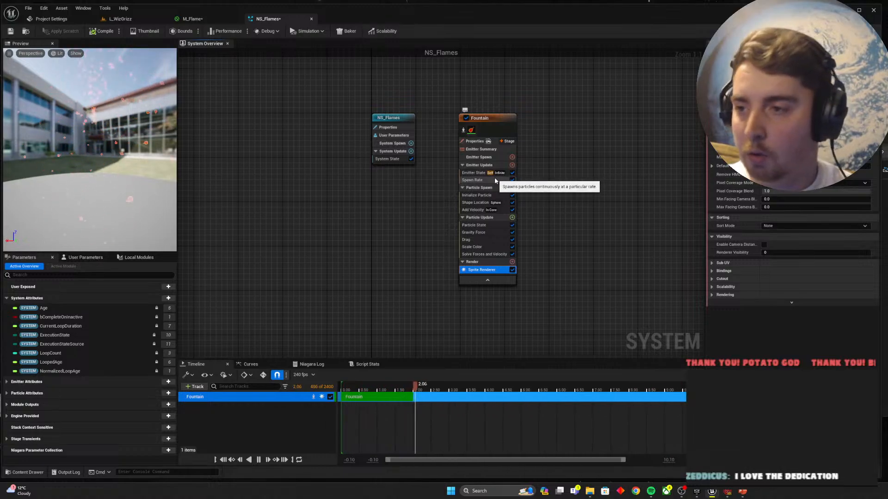
Step: Check Emitter State and Spawn Rate, and set Initialize Particle's Sprite Size Mode to Random Non-Uniform
left_click(478, 173)
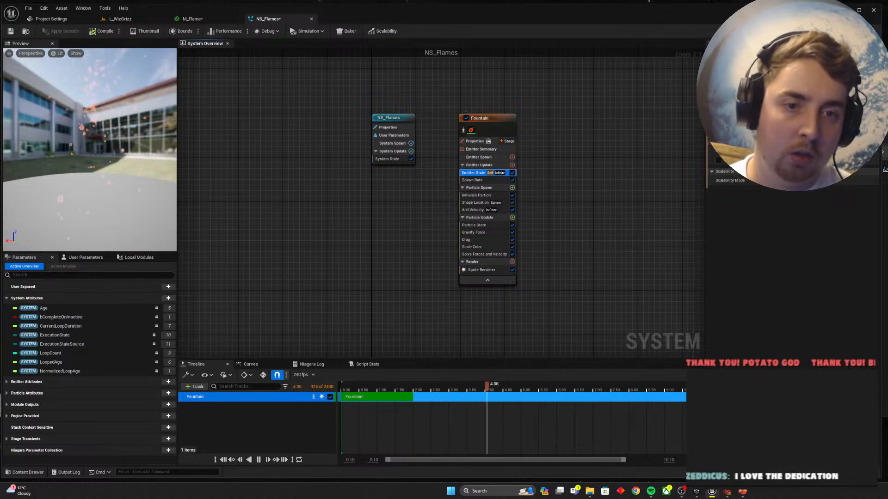
left_click(485, 181)
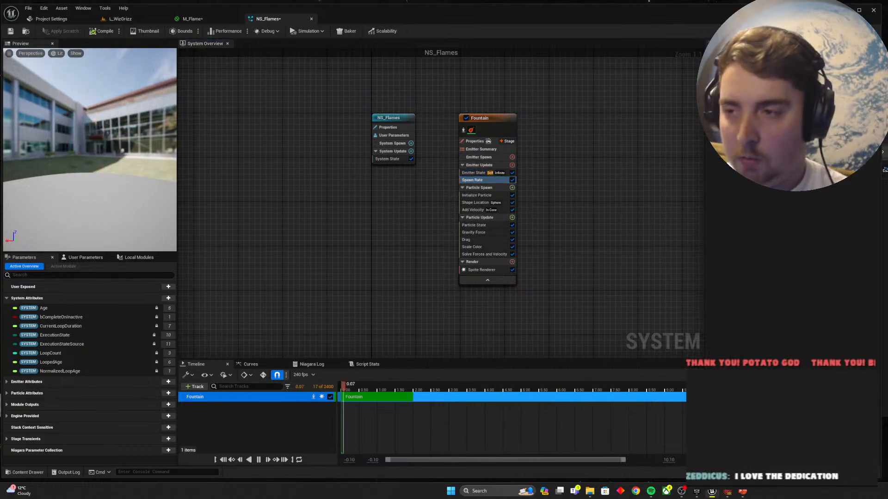
left_click(481, 195)
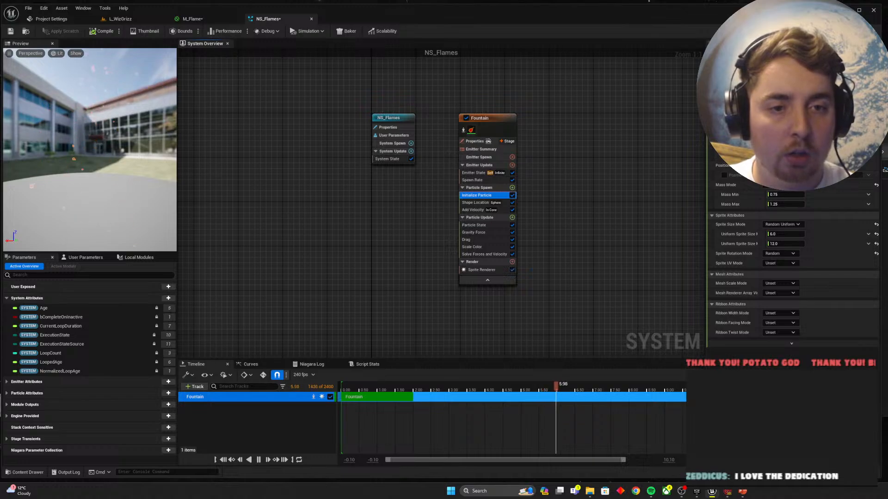
left_click(789, 226)
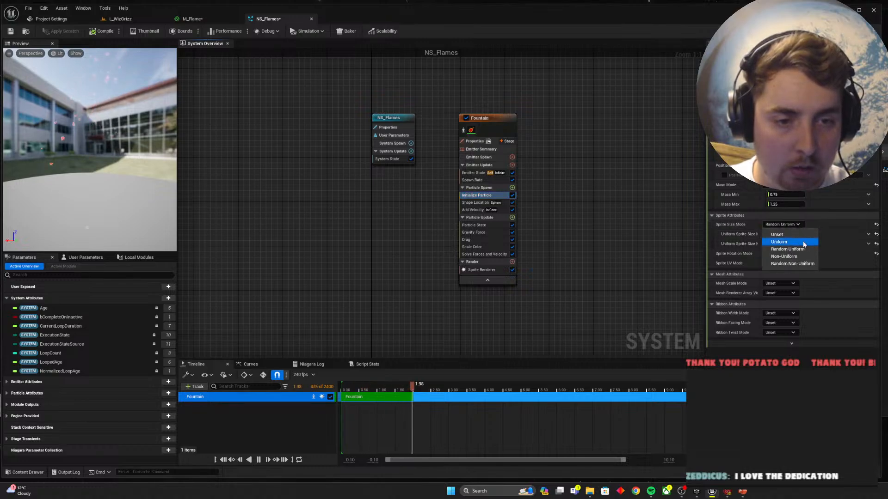
left_click(802, 266)
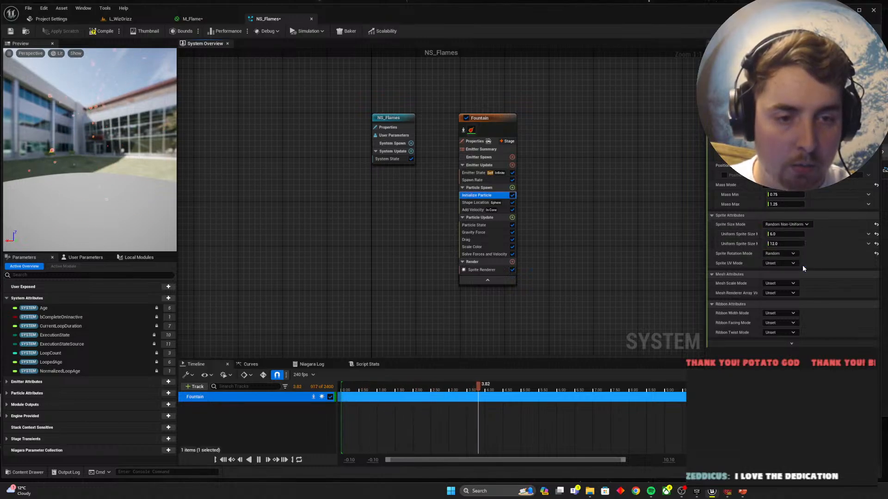
Step: Set both Sprite Size Min and Sprite Size Max to 30 by 60 and check the flames in the preview
left_click(787, 234)
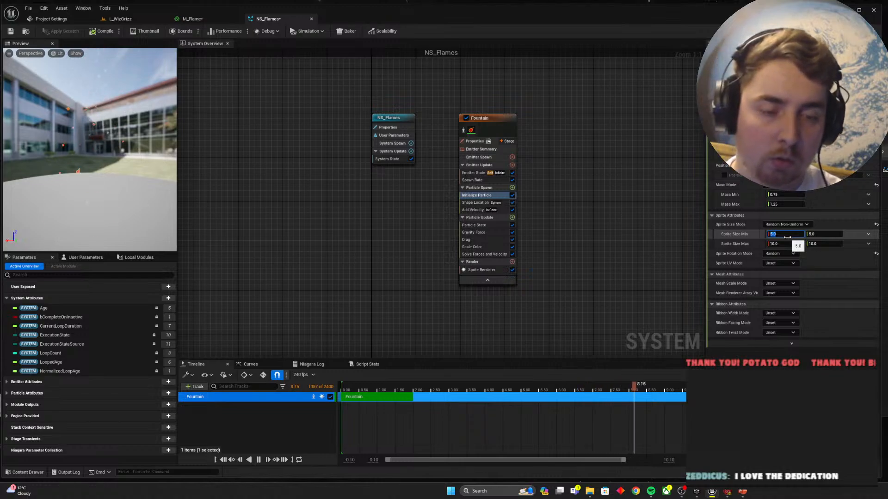
type("30")
key("Tab")
type("60")
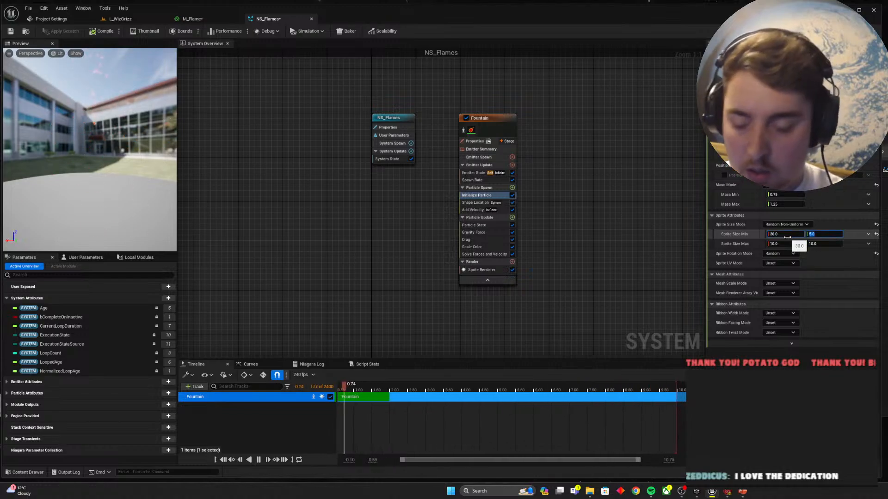
key("Tab")
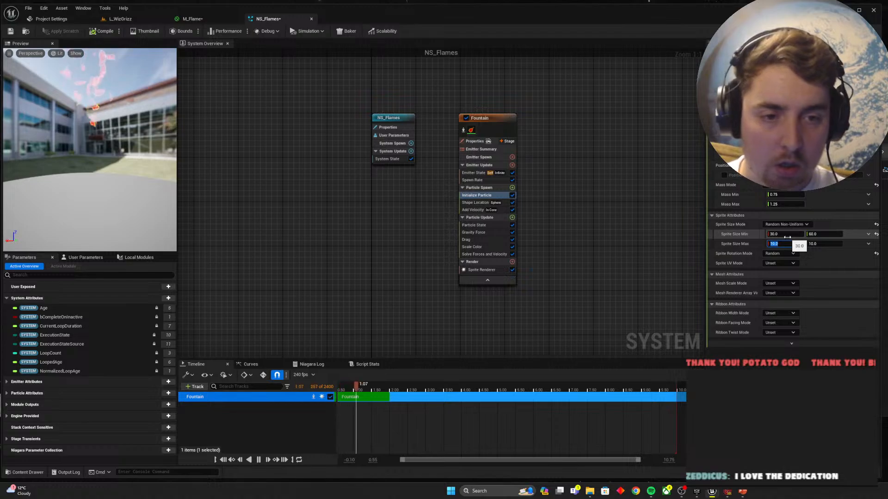
type("30")
key("Tab")
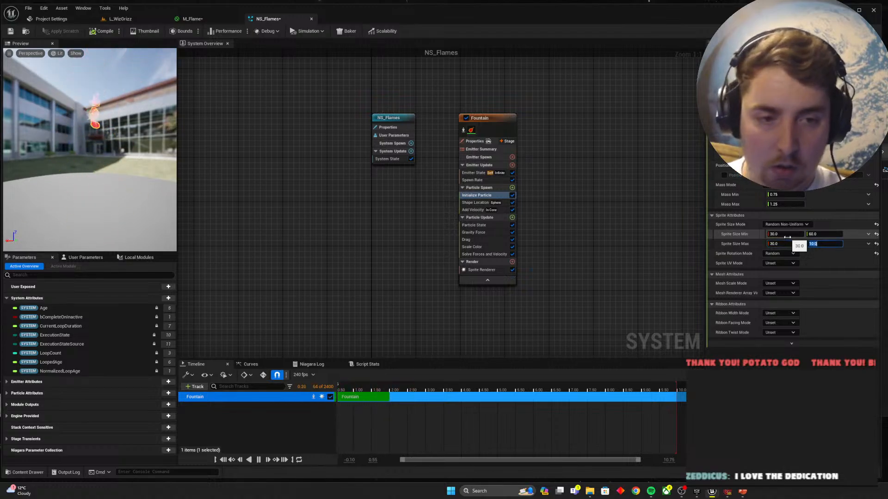
type("60")
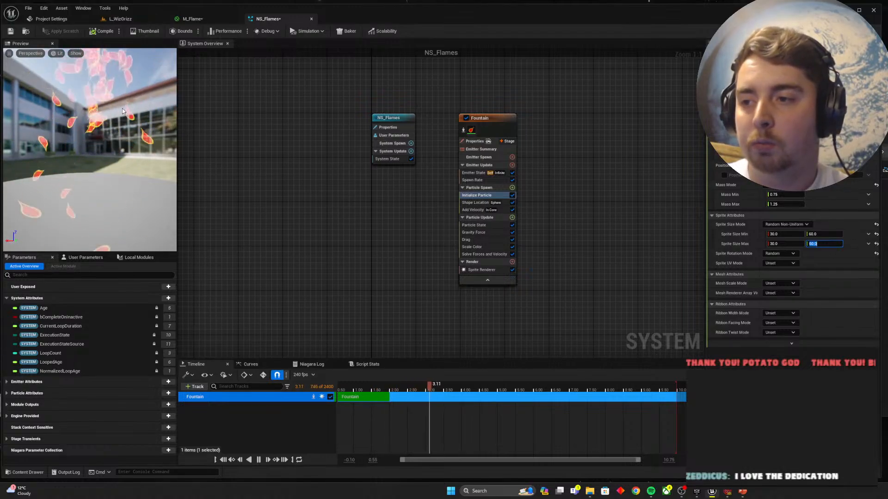
right_click_drag(122, 108, 143, 108)
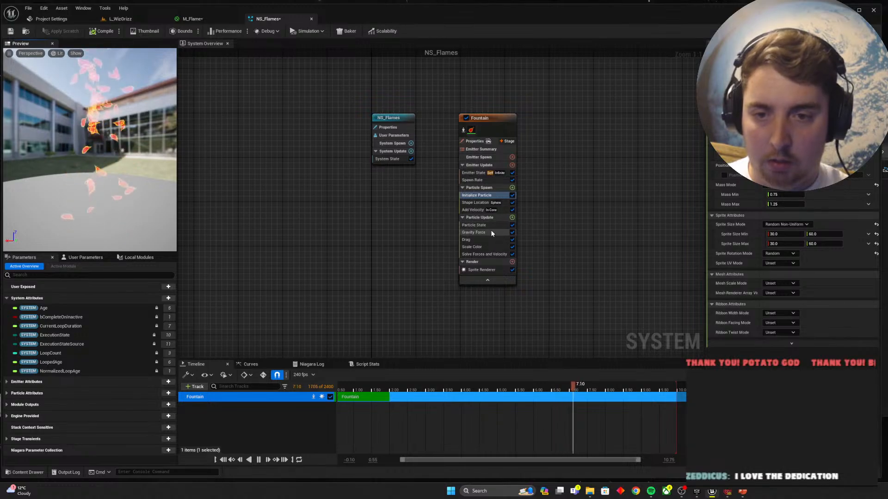
Step: Examine the Add Velocity settings and the Shape Location module, and close the ShapeLocation script
left_click(478, 211)
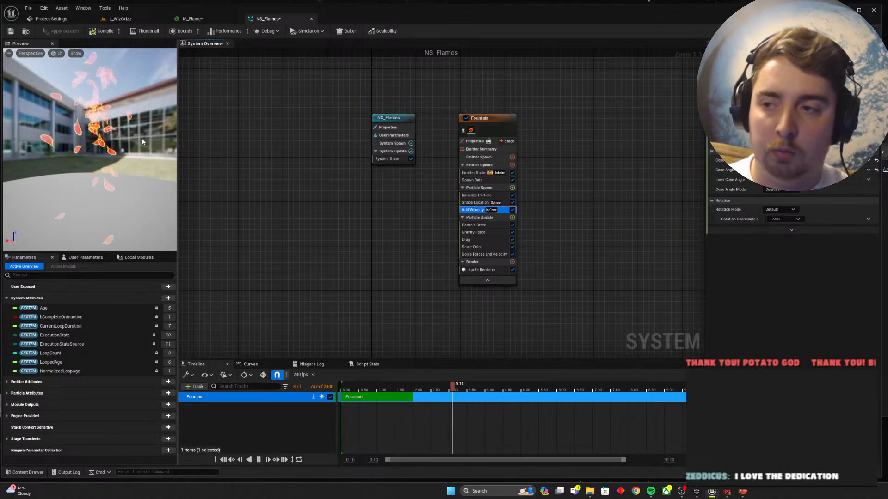
left_click(490, 203)
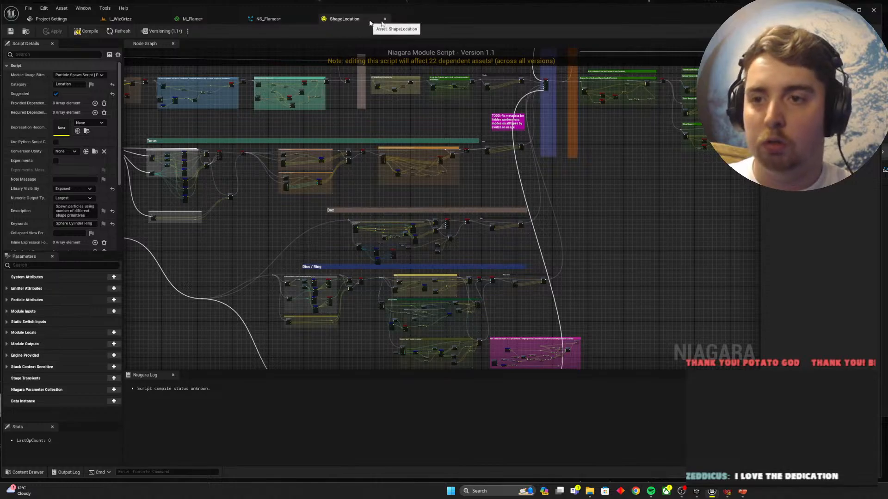
left_click(385, 19)
Step: Detach the NS_Flames editor into its own floating window over the main editor
left_click_drag(268, 22, 565, 119)
left_click_drag(787, 253, 878, 479)
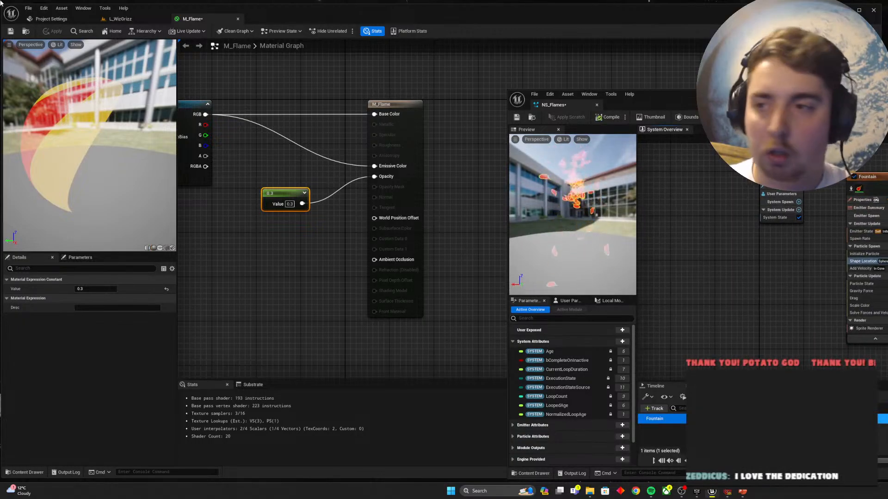
Step: Place the NS_Flames system in the L_WizGrizz level at the dragon-head post beside the wooden walkway
left_click(120, 19)
right_click_drag(321, 264, 338, 282)
left_click_drag(474, 406, 230, 204)
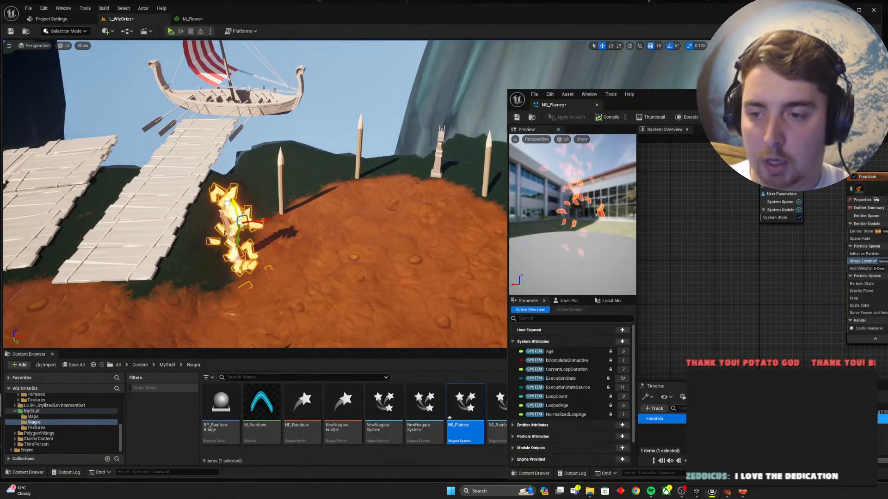
Step: Rotate the placed flames to shoot from the dragon's mouth over the mud arena, and check them in game view
key("e")
left_click_drag(263, 244, 320, 232)
left_click_drag(264, 242, 277, 237)
key("w")
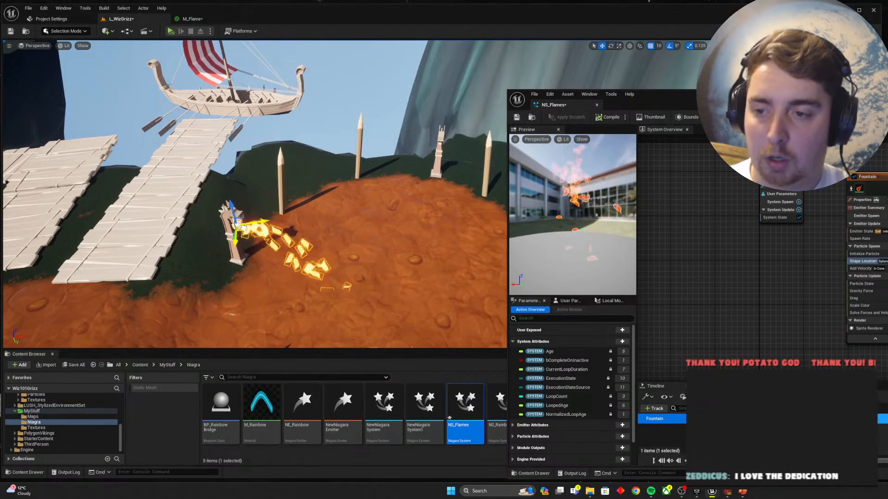
mouse_move(245, 227)
right_mouse_down()
mouse_move(208, 185)
mouse_move(245, 194)
mouse_move(248, 220)
mouse_move(231, 222)
mouse_move(259, 231)
right_mouse_up()
key("w")
key("a")
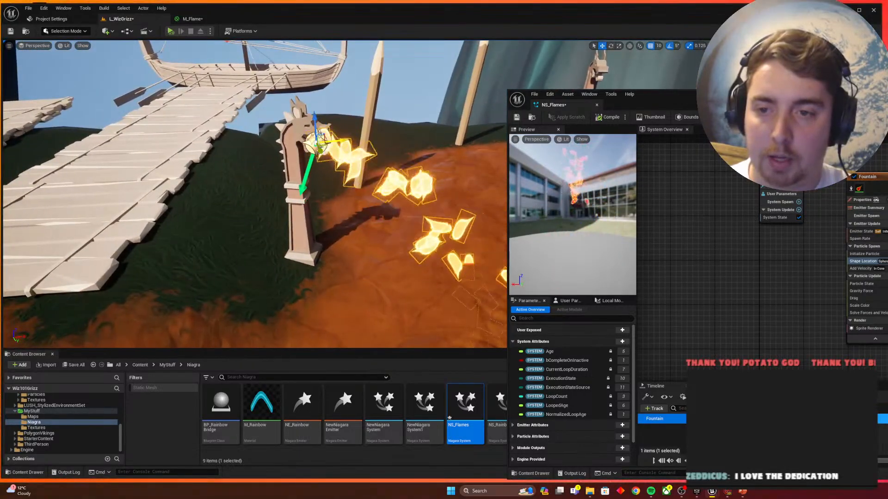
right_click_drag(401, 217, 389, 213)
key("s")
key("d")
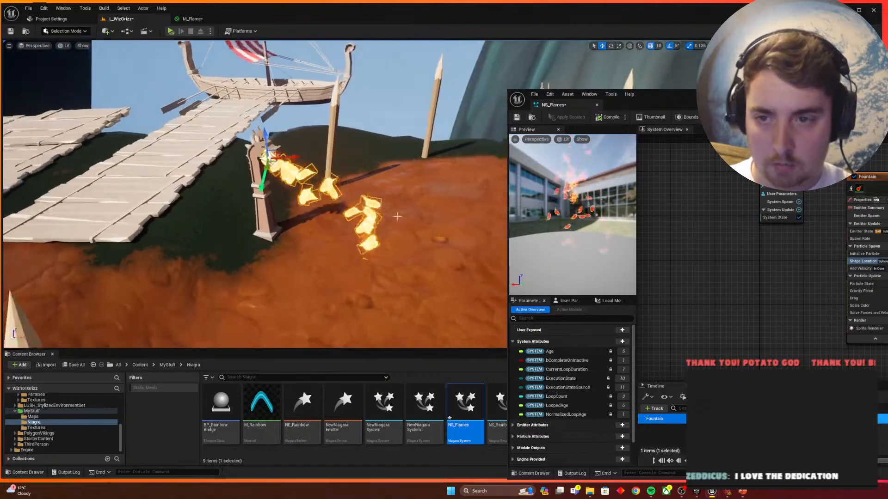
key("g")
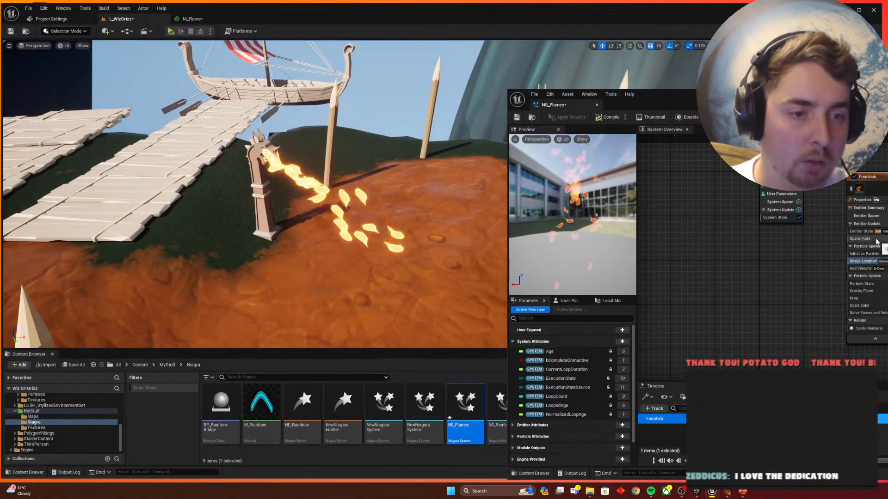
Step: Shorten the flame stream at the dragon's mouth using the Fountain emitter's Spawn Rate and Initialize Particle settings
left_click_drag(776, 96, 757, 91)
left_click(856, 235)
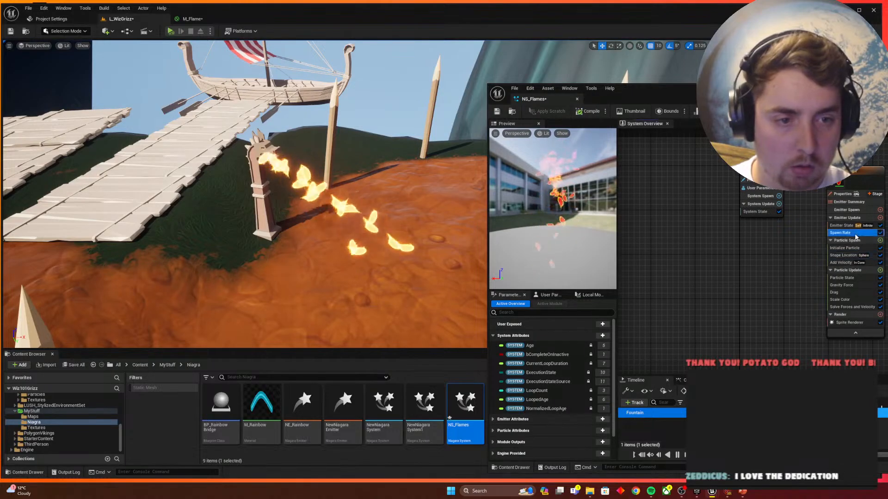
left_click(864, 248)
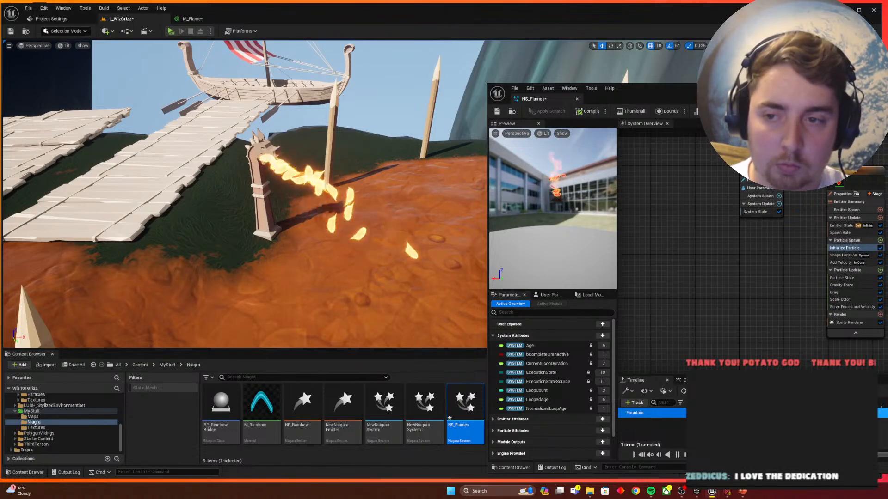
left_click(860, 233)
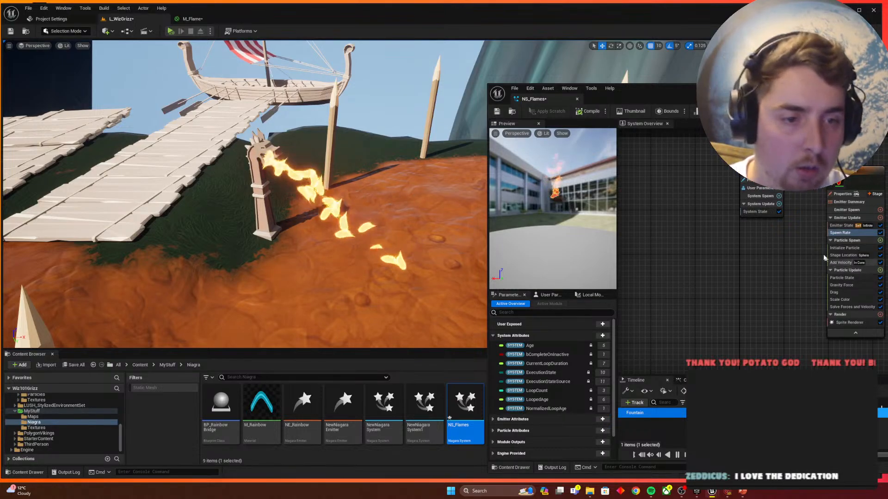
left_click(844, 248)
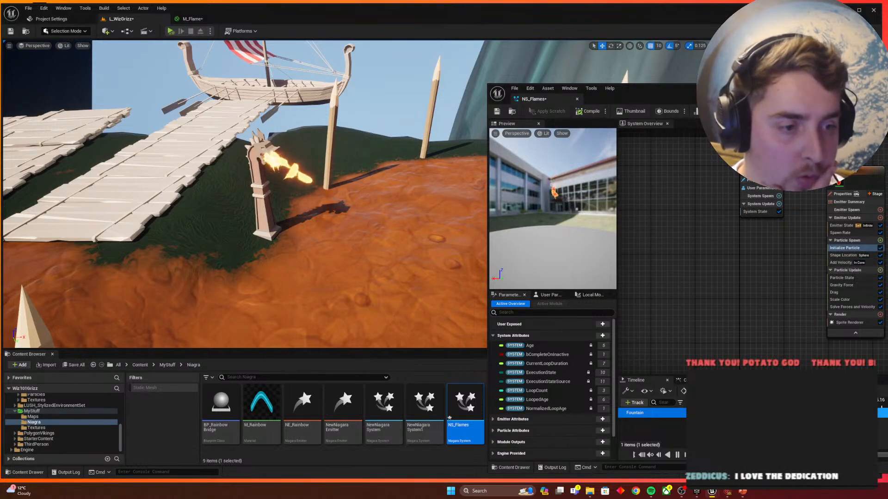
left_click_drag(647, 99, 625, 76)
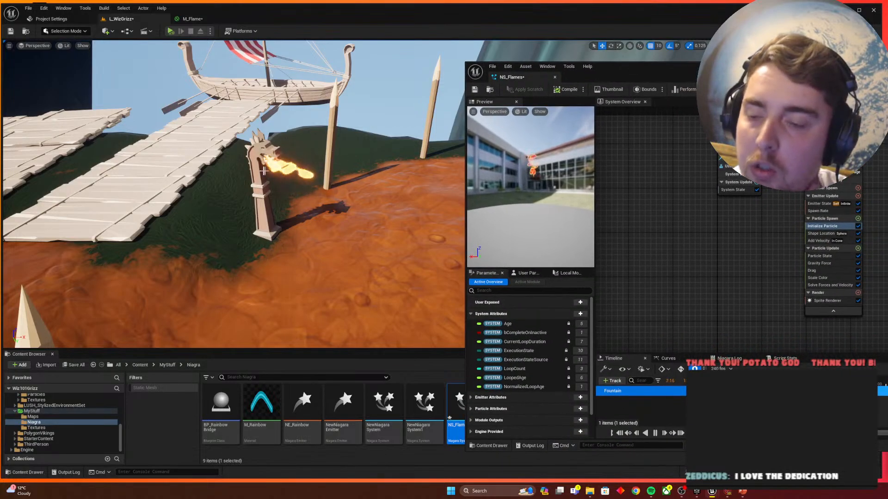
Step: Tune Add Velocity, Spawn Rate and Initialize Particle, and adjust Gravity Force so the flames stop falling toward the ground
left_click(823, 242)
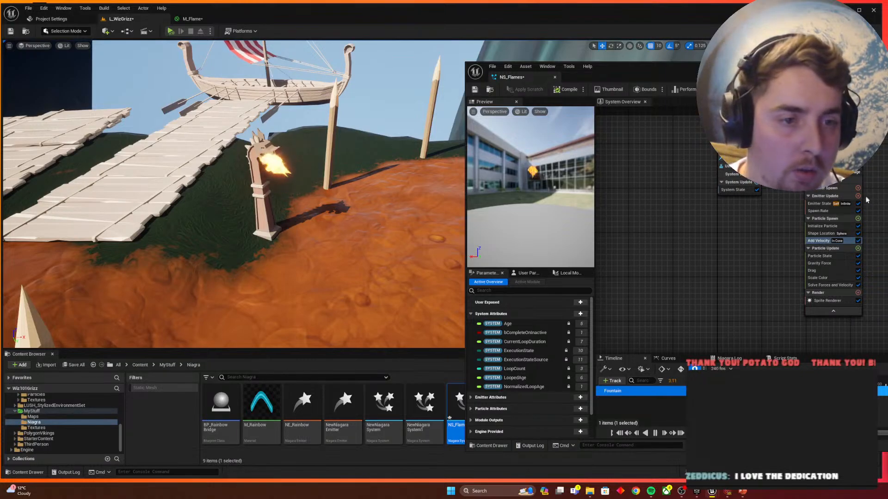
left_click(819, 211)
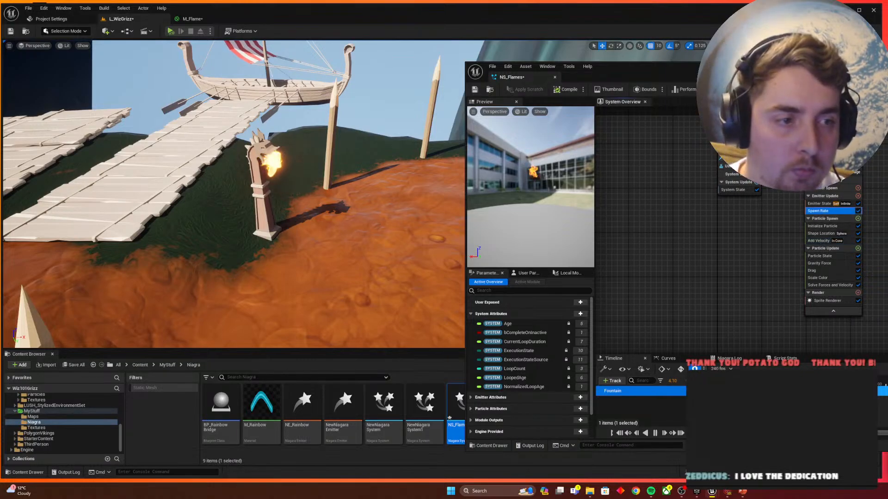
left_click(822, 226)
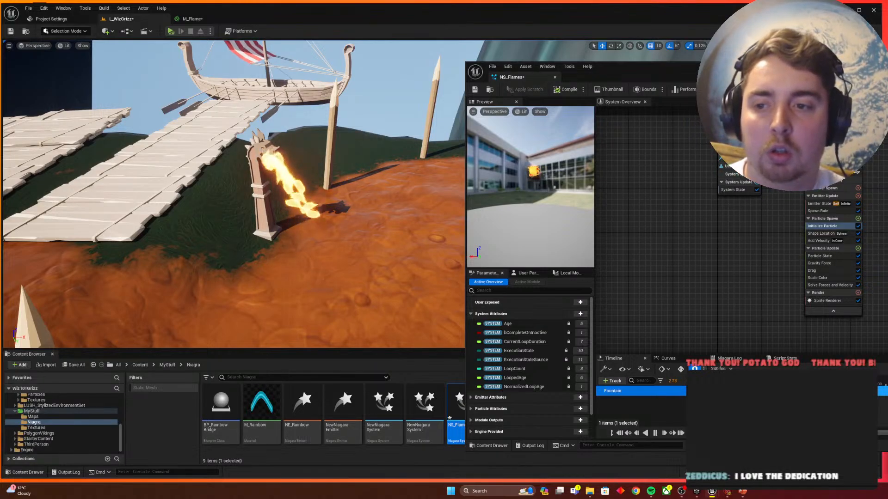
left_click(818, 263)
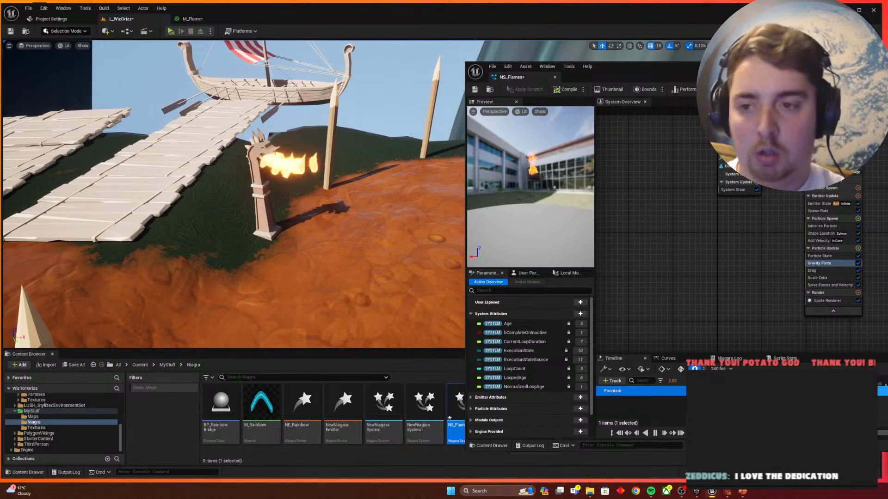
Step: Rotate the flames actor to line up with the dragon's mouth and save the L_WizGrizz level
key("w")
right_click_drag(244, 208, 240, 236)
key("s")
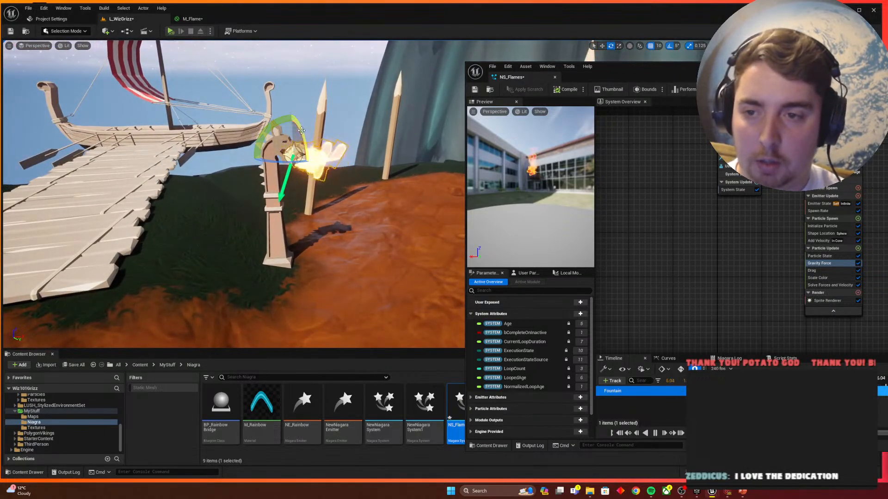
left_click_drag(301, 130, 307, 150)
key("d")
right_click_drag(307, 150, 243, 159)
key("e")
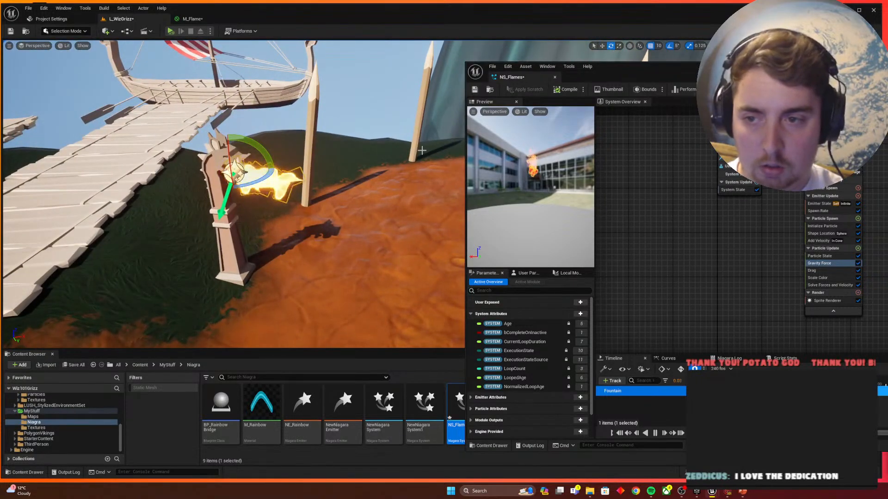
key("ctrl+s")
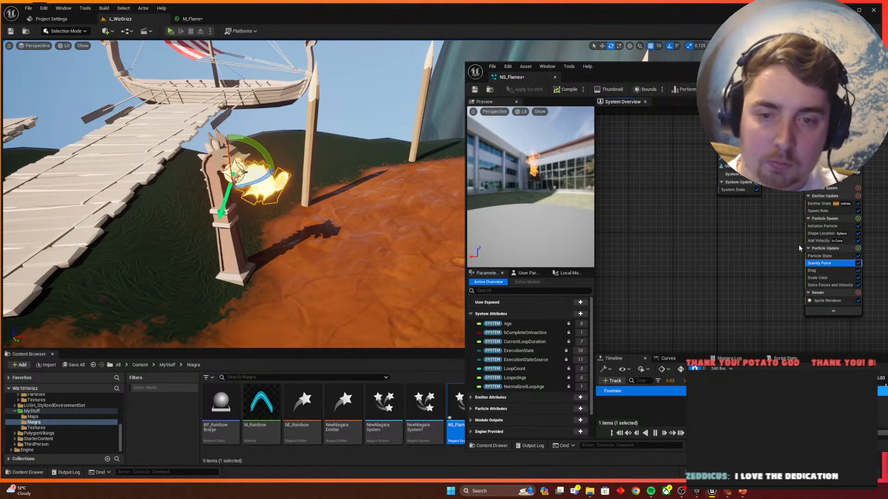
Step: Adjust the Add Velocity and Initialize Particle settings for a fuller flame and check it around the dragon head
left_click(820, 240)
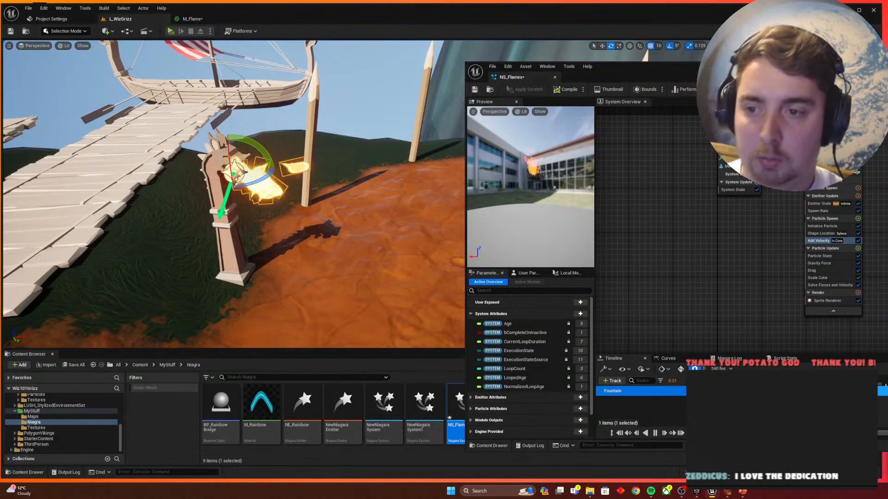
key("d")
right_click_drag(250, 222, 208, 185)
key("e")
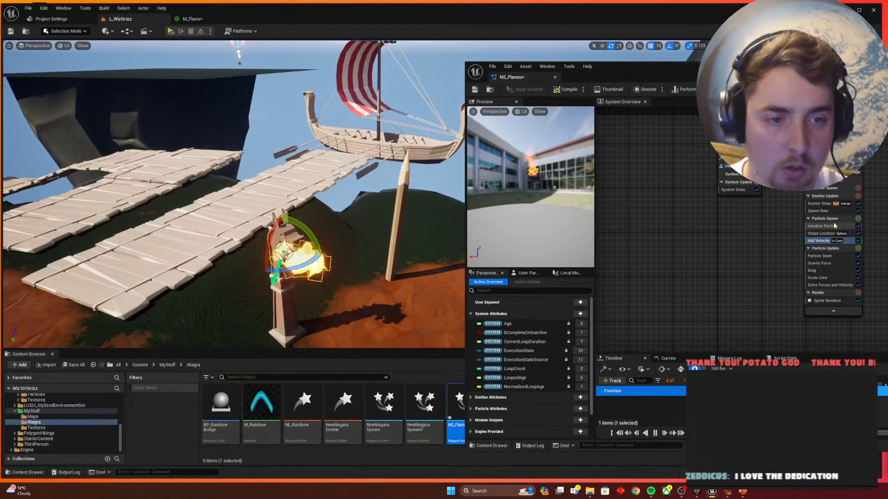
left_click(828, 226)
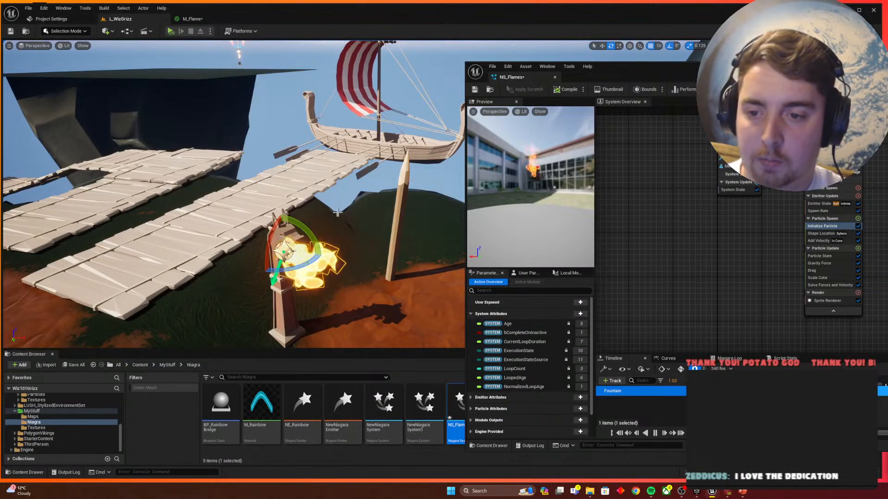
right_click_drag(333, 204, 430, 192)
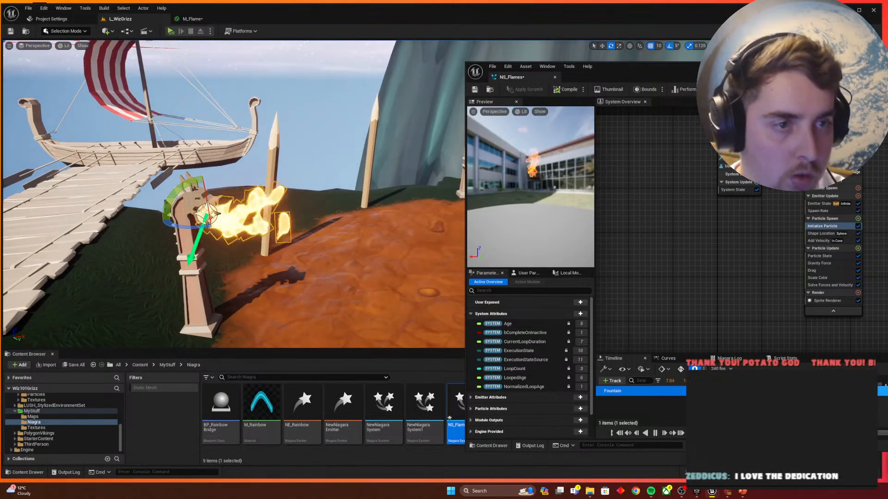
Step: Make the flame sprites much smaller in Initialize Particle and raise the Spawn Rate for a denser flame
left_click_drag(759, 69, 725, 49)
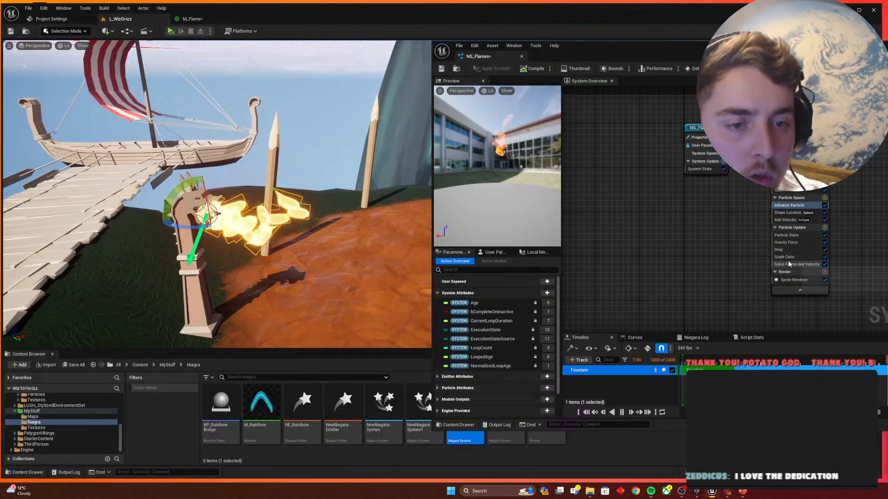
left_click(795, 236)
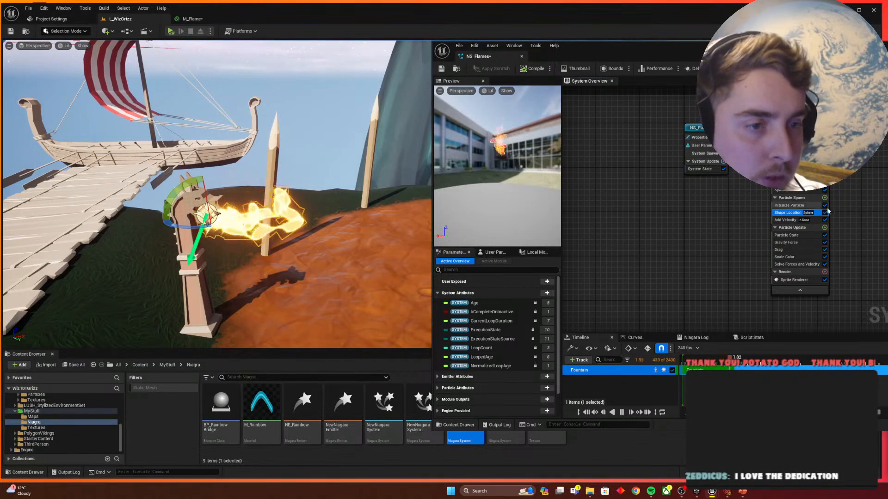
left_click(790, 205)
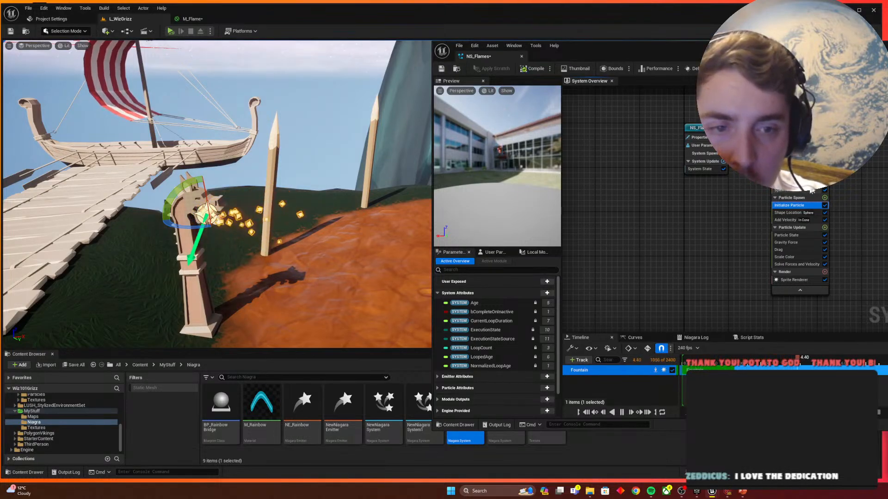
left_click(813, 190)
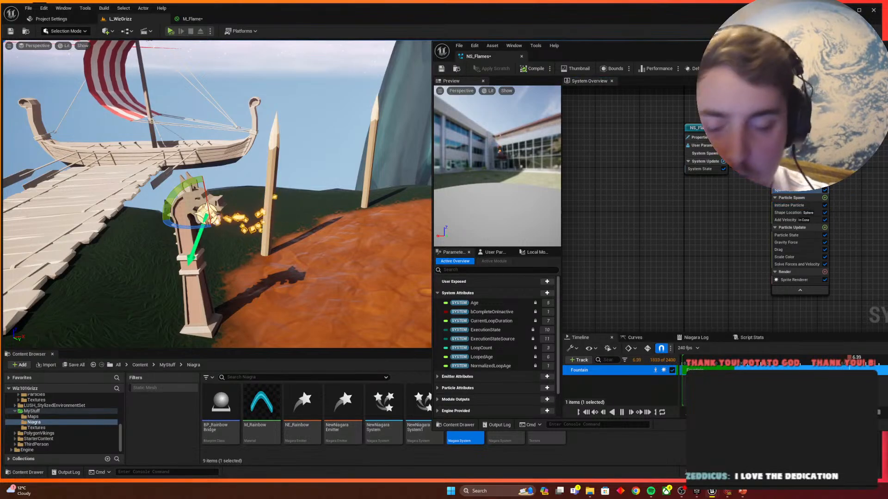
key("Return")
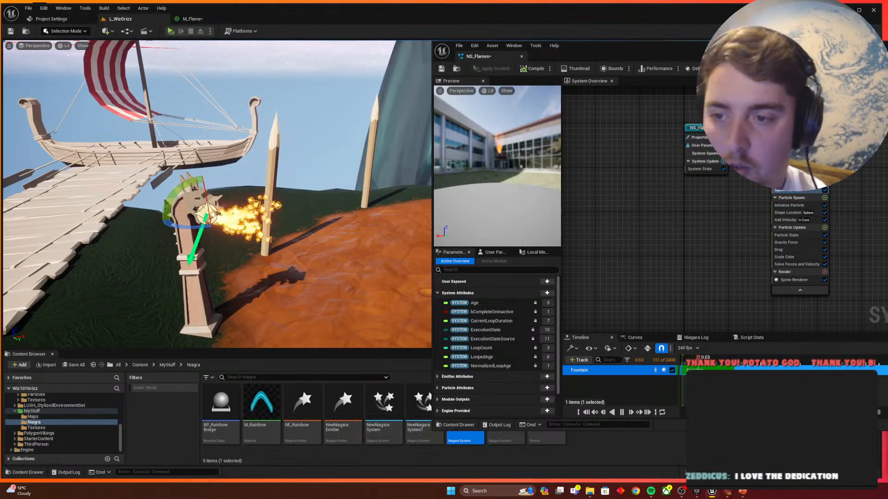
Step: Inspect the flame up close at the dragon head and adjust Drag and Gravity Force so its particles drift upward
left_click_drag(379, 132, 387, 169)
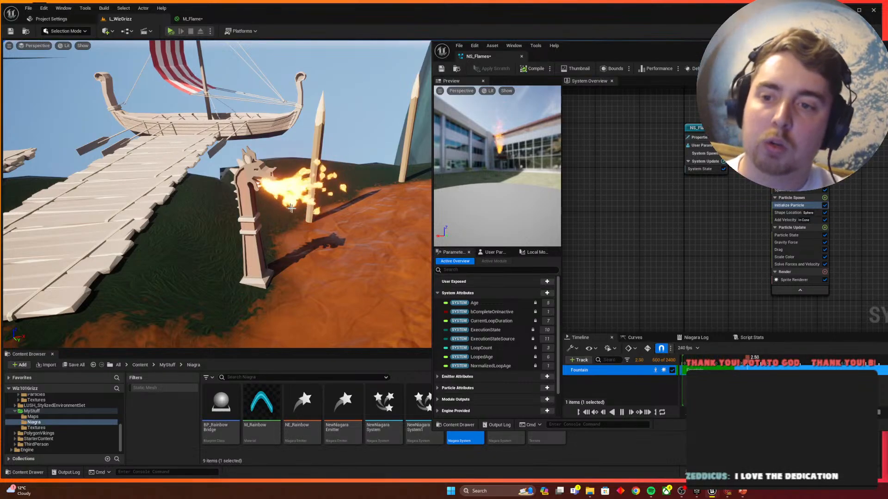
key("s")
right_click_drag(217, 194, 238, 213)
key("w")
key("w")
right_click_drag(326, 221, 335, 167)
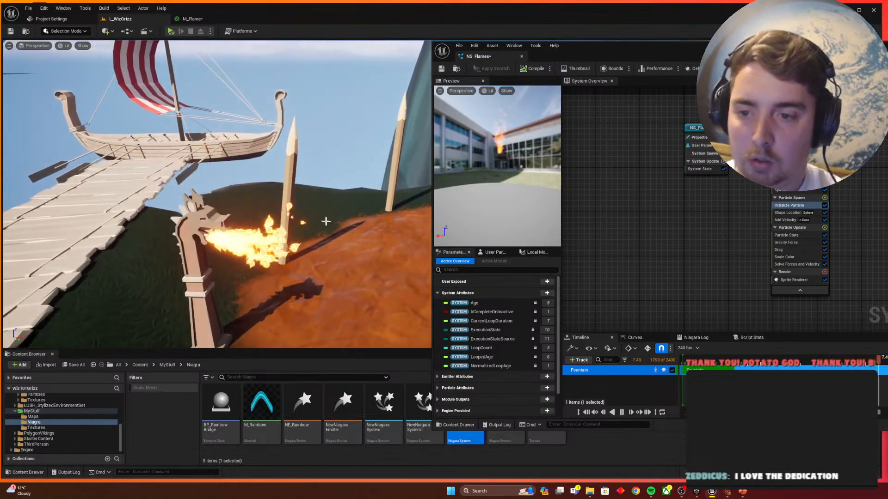
left_click(791, 250)
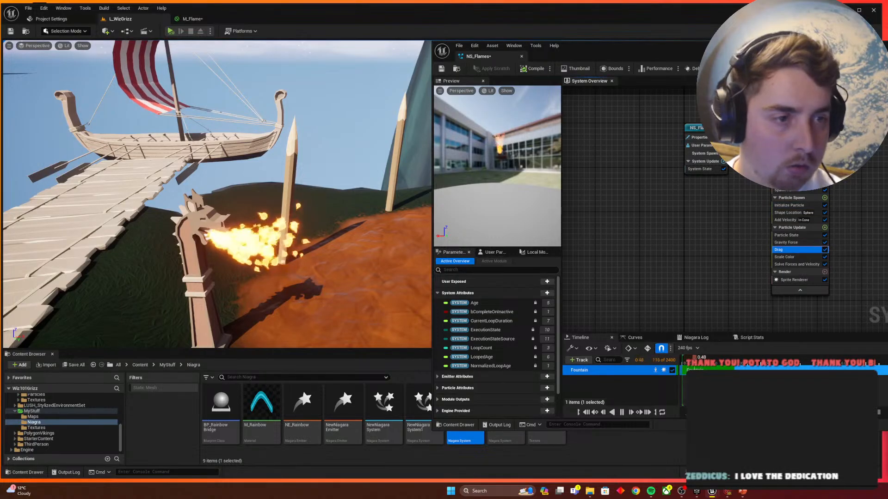
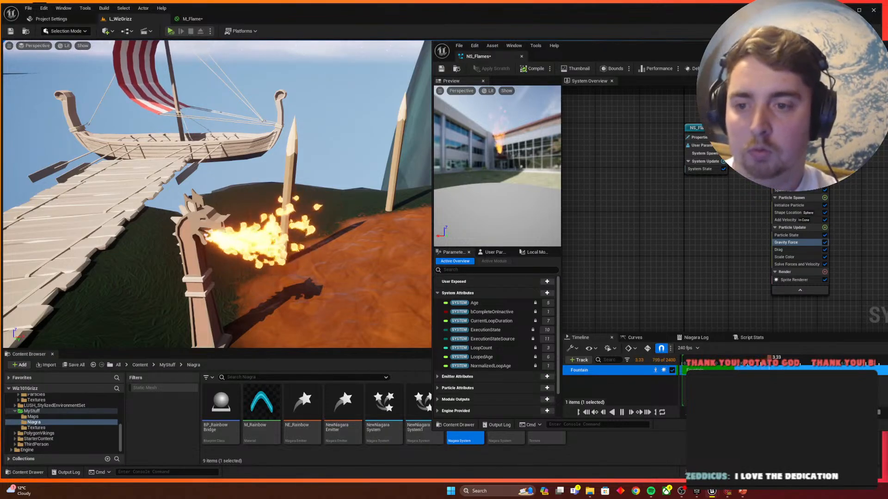
Step: Check the fire from across the mud arena and tighten the flame's spread in Add Velocity
key("s")
right_click_drag(335, 220, 437, 229)
key("w")
key("s")
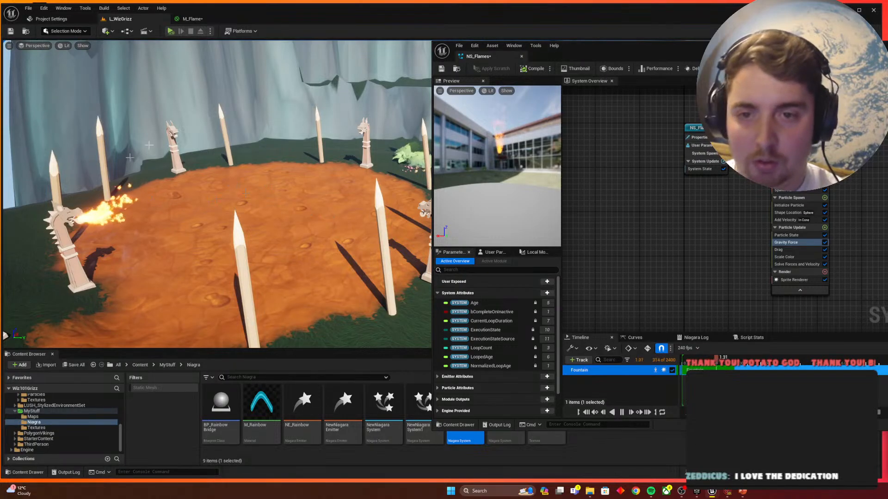
key("s")
right_click_drag(242, 175, 175, 168)
key("w")
key("w")
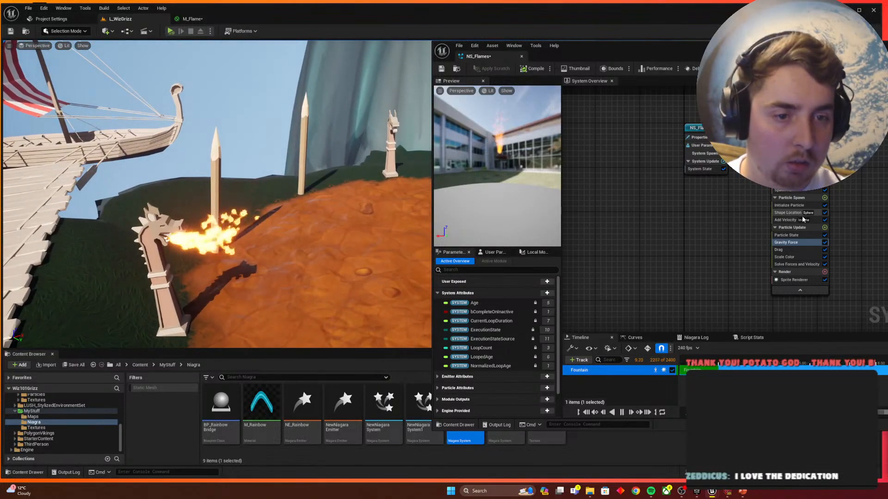
left_click(788, 220)
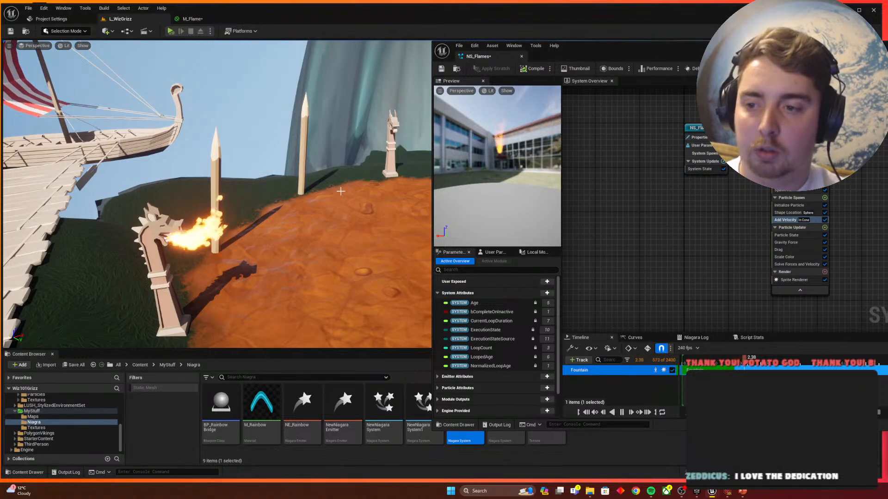
Step: Save NS_Flames and dock its editor back into the main window as a tab
left_click(442, 69)
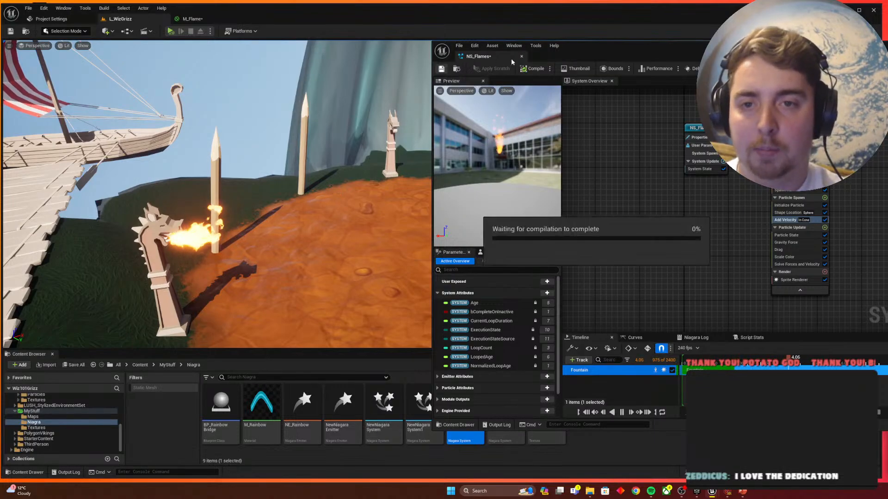
left_click_drag(500, 56, 346, 20)
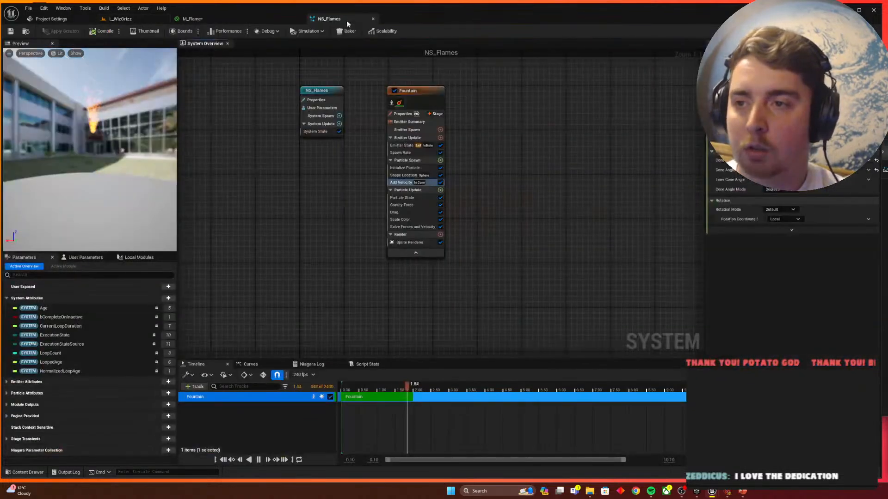
Step: Return to the L_WizGrizz level and copy the NS_Flames effect into the mouth of the neighbouring dragon-head post
left_click(121, 19)
right_click_drag(288, 137, 275, 137)
left_click(275, 137)
key("w")
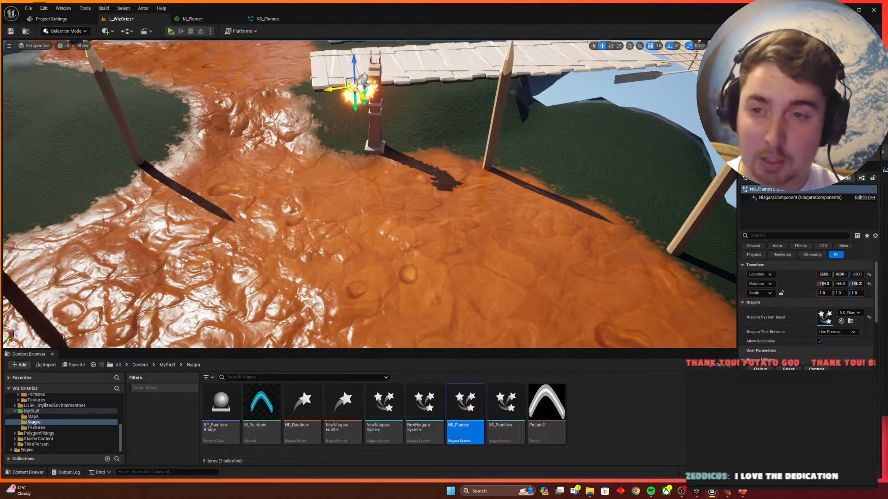
right_click_drag(376, 119, 376, 119)
key("e")
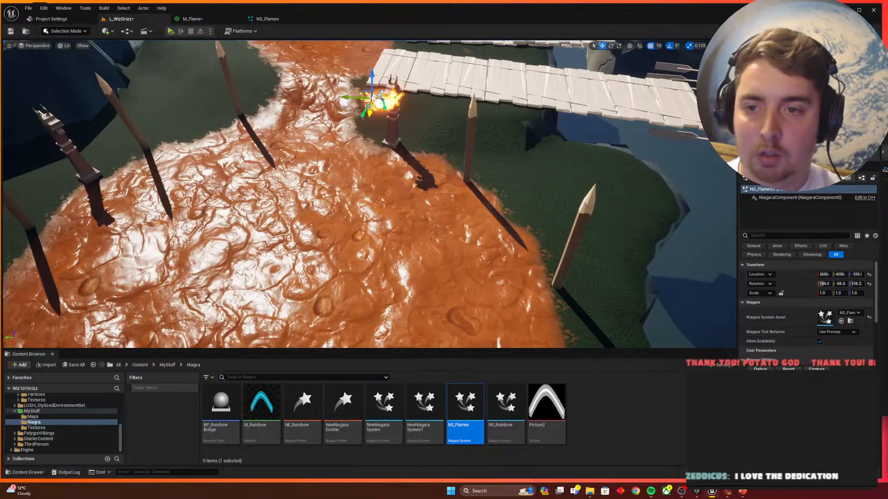
left_click_drag(366, 104, 50, 133, "alt")
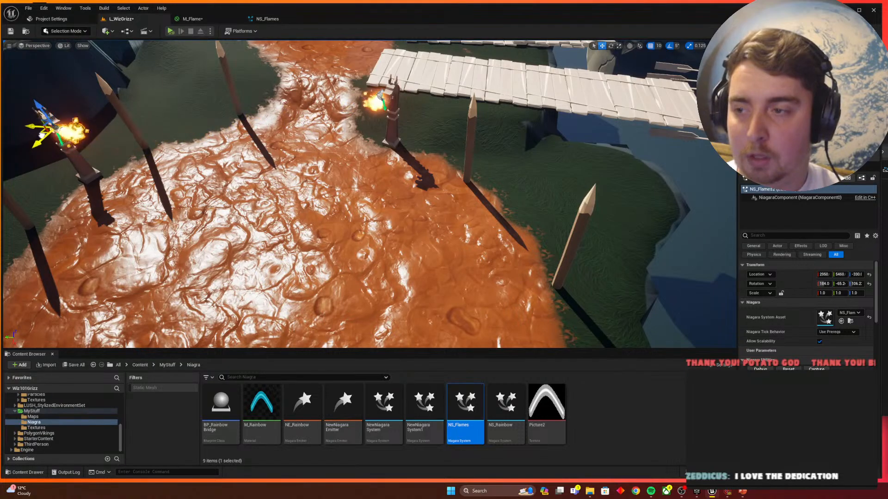
right_click_drag(50, 132, 50, 132)
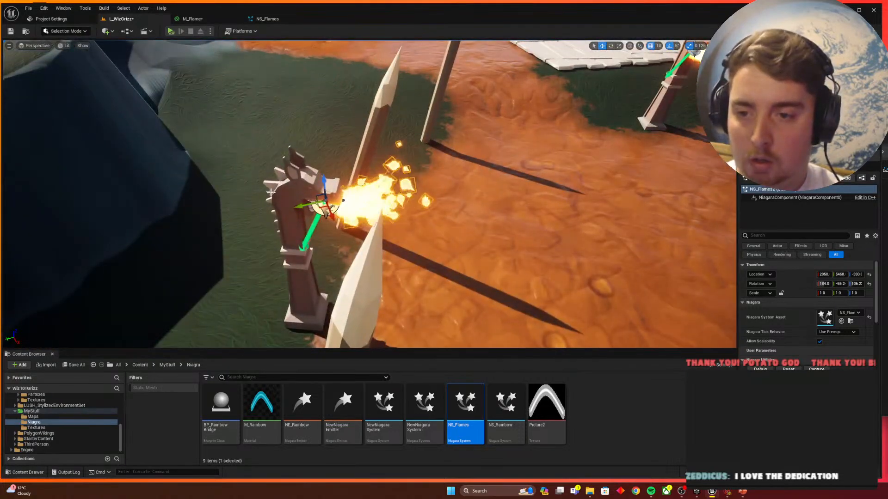
left_click_drag(320, 210, 329, 209)
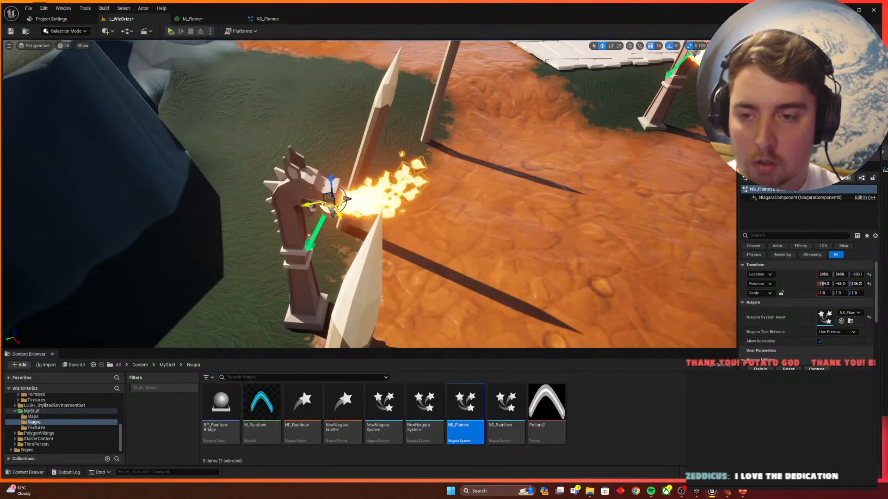
Step: Copy the flame to the third dragon-head post, near the bushes, and turn it 90° to blow over the mud
right_click_drag(329, 209, 378, 180)
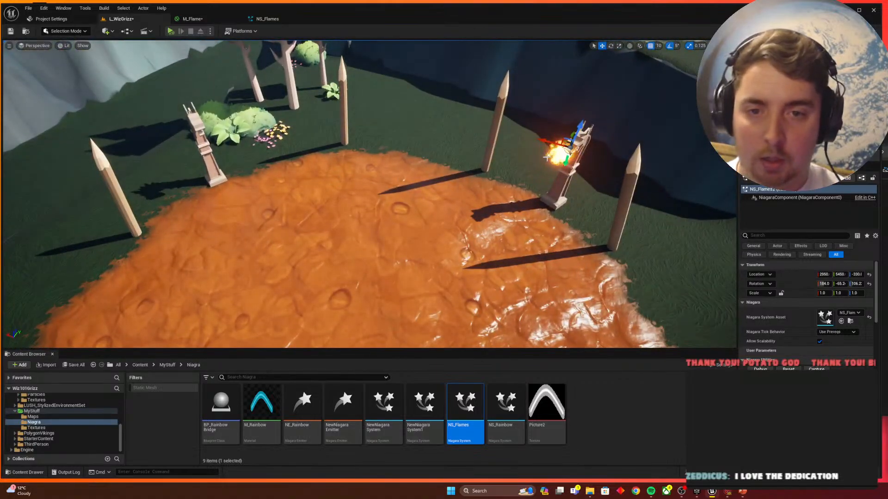
left_click_drag(545, 143, 167, 151)
key("e")
key("w")
right_click_drag(168, 151, 46, 159)
key("w")
right_click_drag(658, 244, 658, 248)
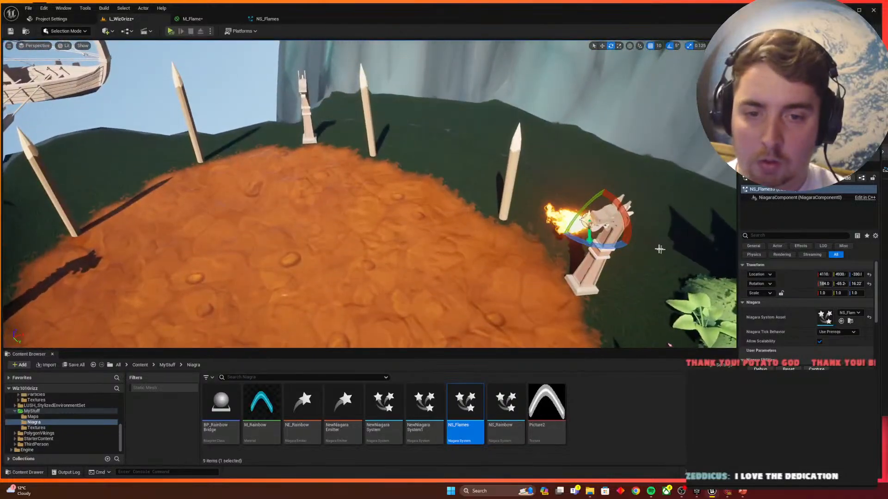
Step: Place a copy of the flame at the fourth dragon head and turn it another 90° towards the arena's centre
key("w")
left_click_drag(597, 218, 303, 93, "alt")
key("w")
right_click_drag(349, 111, 368, 123)
key("e")
left_click_drag(469, 189, 437, 167)
key("w")
key("d")
right_click_drag(501, 174, 370, 194)
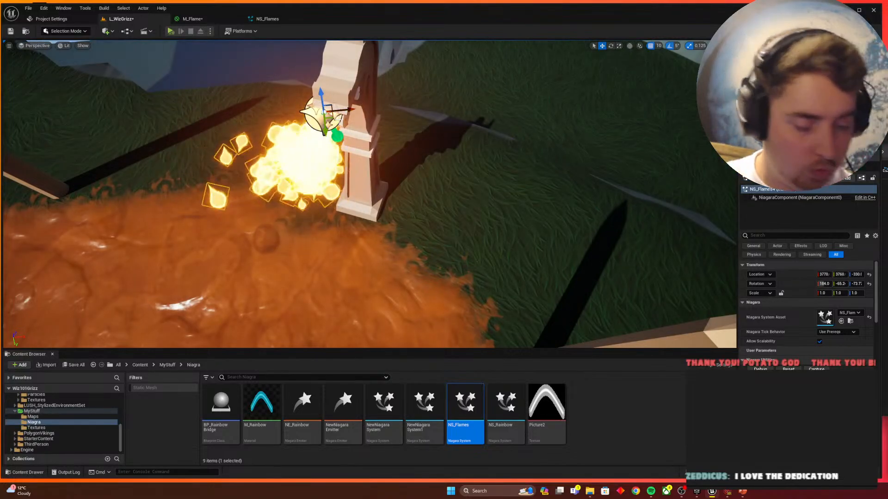
Step: Deselect the flame, review the four fire-breathing posts from around the arena, and save the level and M_Flame
key("Escape")
key("s")
right_click_drag(339, 119, 427, 189)
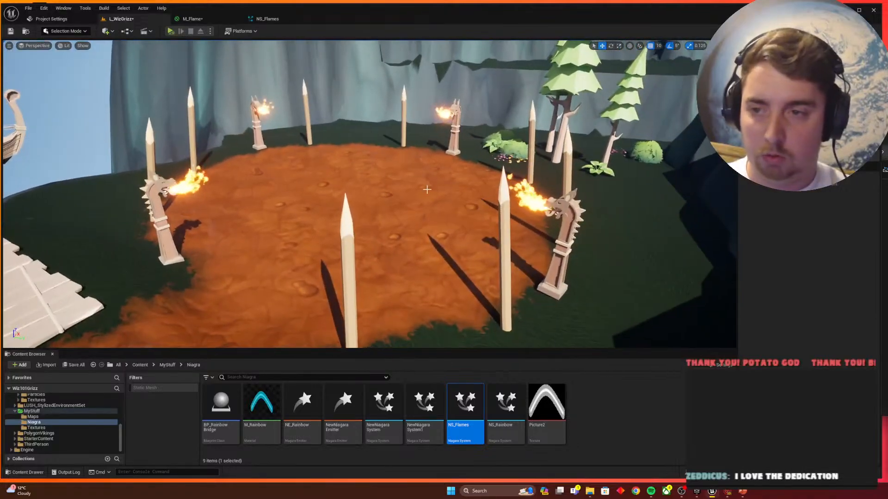
key("a")
mouse_move(377, 165)
right_mouse_down()
mouse_move(407, 170)
mouse_move(375, 152)
mouse_move(389, 147)
mouse_move(385, 167)
mouse_move(391, 159)
mouse_move(382, 154)
mouse_move(406, 157)
mouse_move(339, 156)
mouse_move(374, 159)
right_mouse_up()
key("w")
key("e")
key("s")
key("d")
key("a")
key("s")
key("a")
key("w")
key("alt+Tab")
key("alt+Tab")
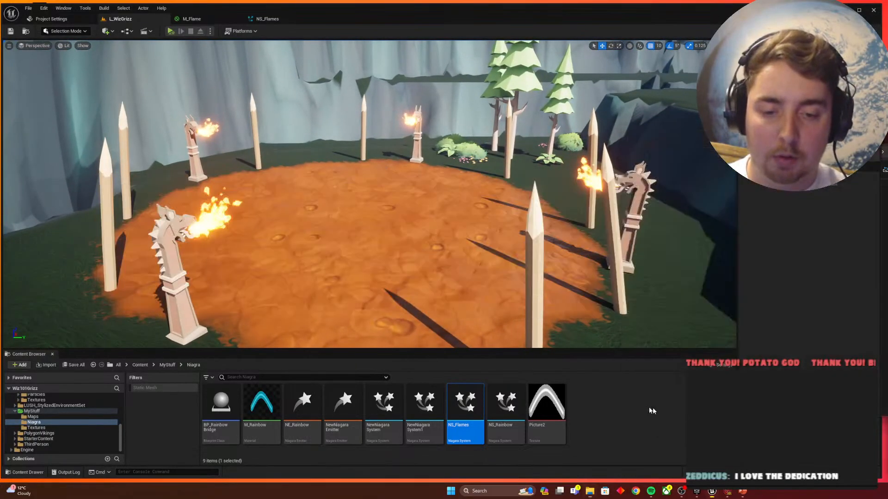
Step: Switch to Wizard101 and examine the original arena, its cart and the terrain leading up from it for reference
key("alt+Tab")
key("w")
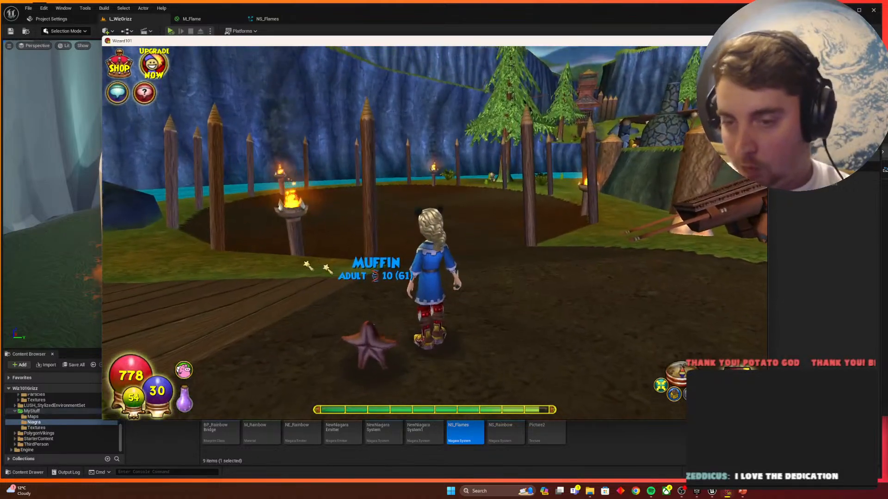
right_click_drag(393, 233, 526, 120)
key("w")
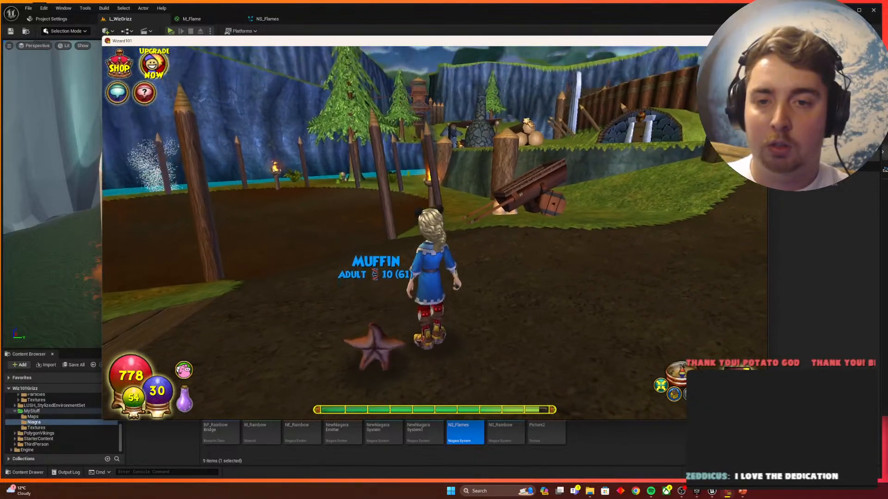
key("w")
right_click_drag(455, 156, 513, 167)
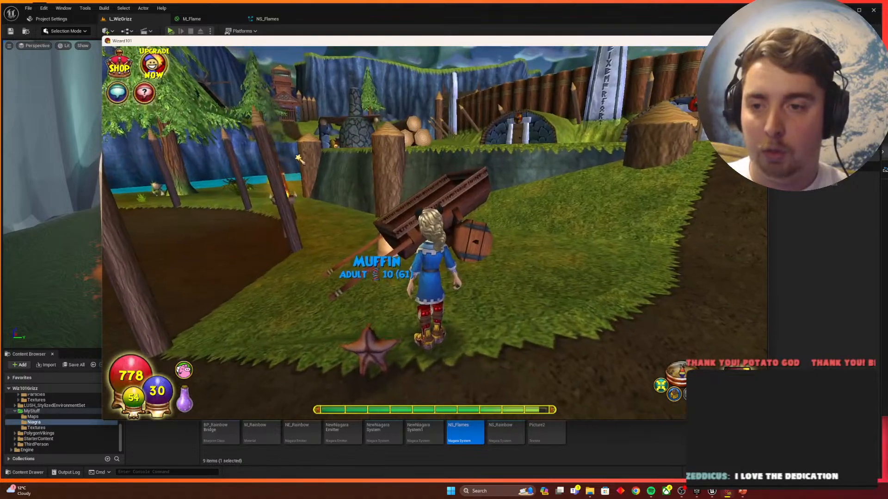
key("w")
right_click_drag(383, 160, 747, 187)
key("w")
key("w")
right_click_drag(594, 189, 692, 215)
key("w")
key("d")
key("alt+Tab")
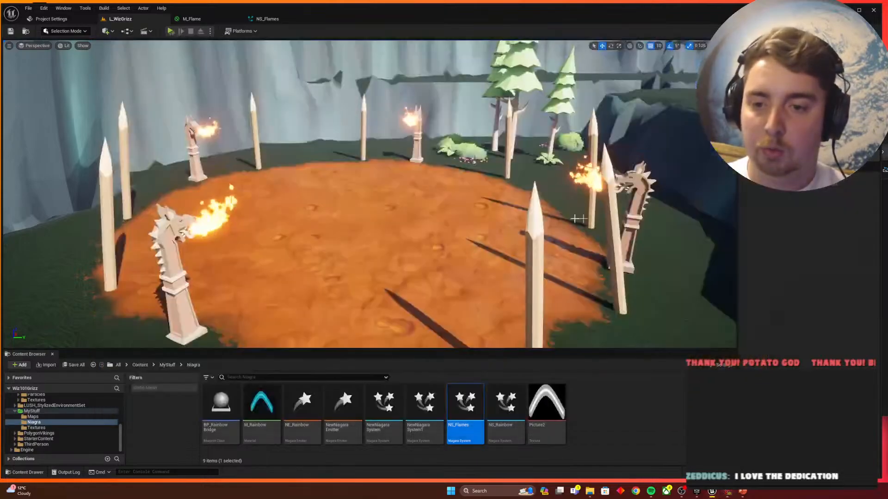
Step: Return to the Unreal level, enter Landscape mode and look over the cliff edge behind the arena
key("w")
right_click_drag(581, 212, 525, 261)
key("s")
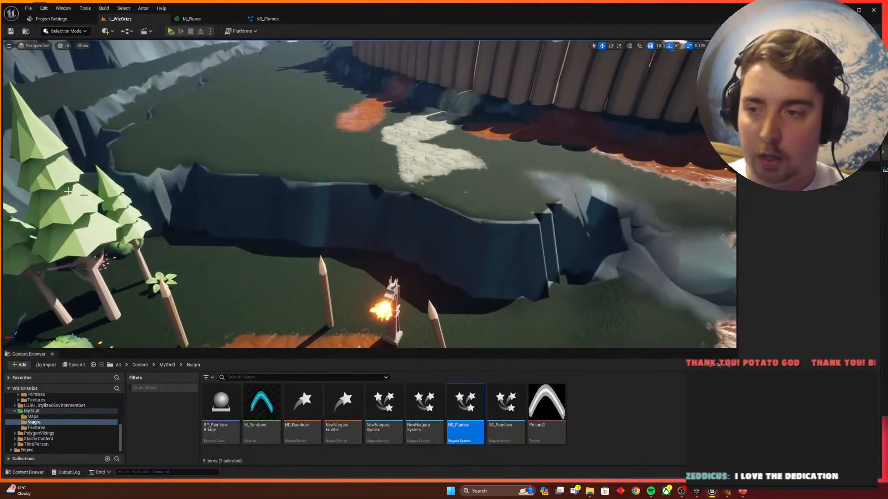
left_click(71, 35)
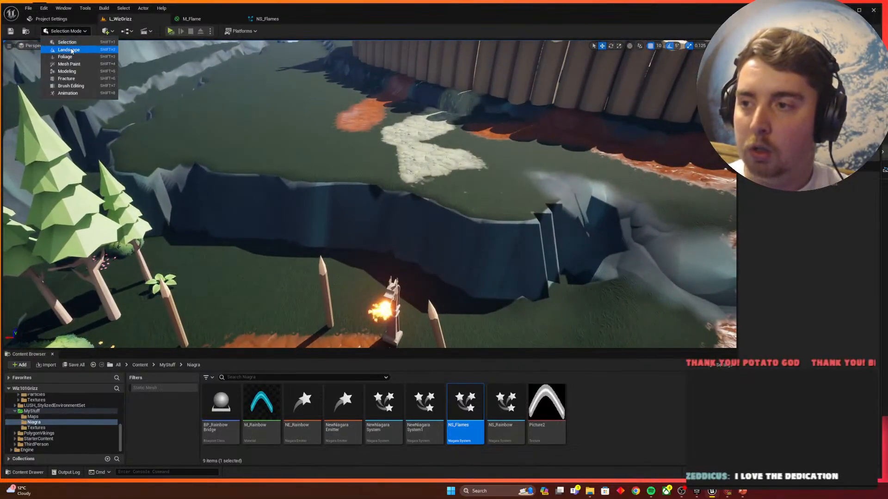
left_click(70, 49)
right_click_drag(352, 199, 336, 217)
key("s")
key("d")
right_click_drag(539, 234, 529, 214)
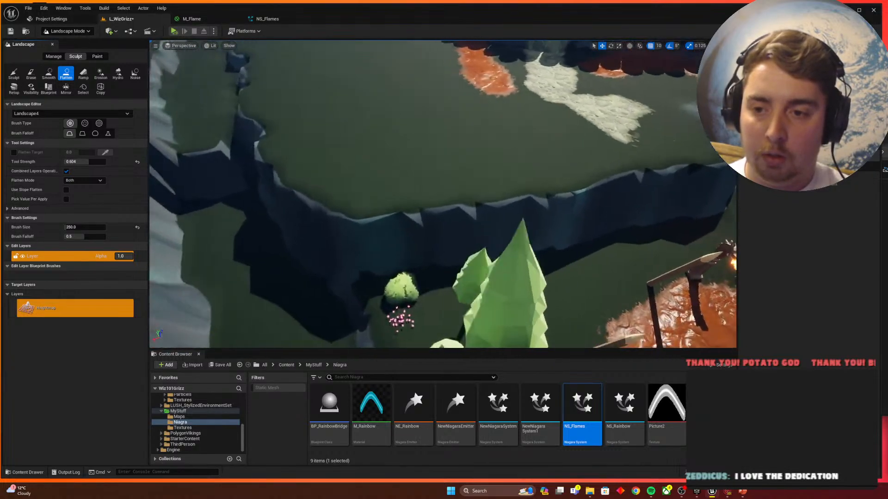
Step: Switch to Wizard101 and examine the cliff, its wooden posts and the shoreline behind the arena
key("alt+Tab")
key("a")
key("w")
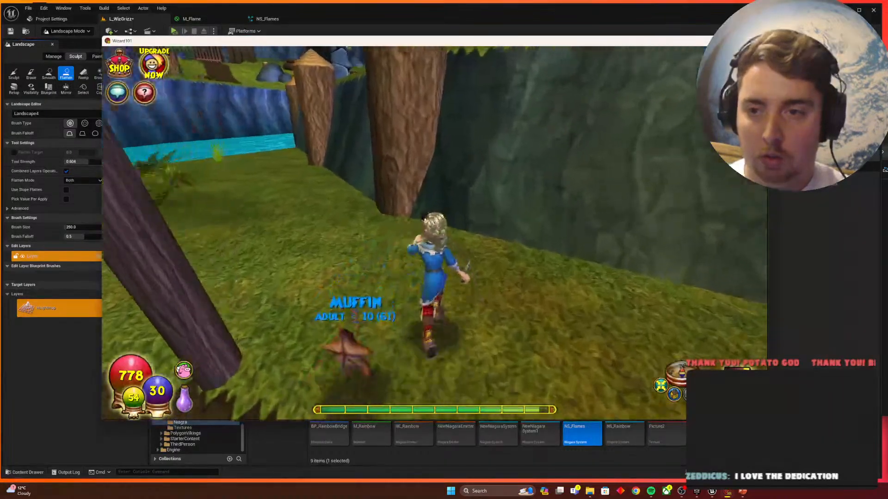
key("w")
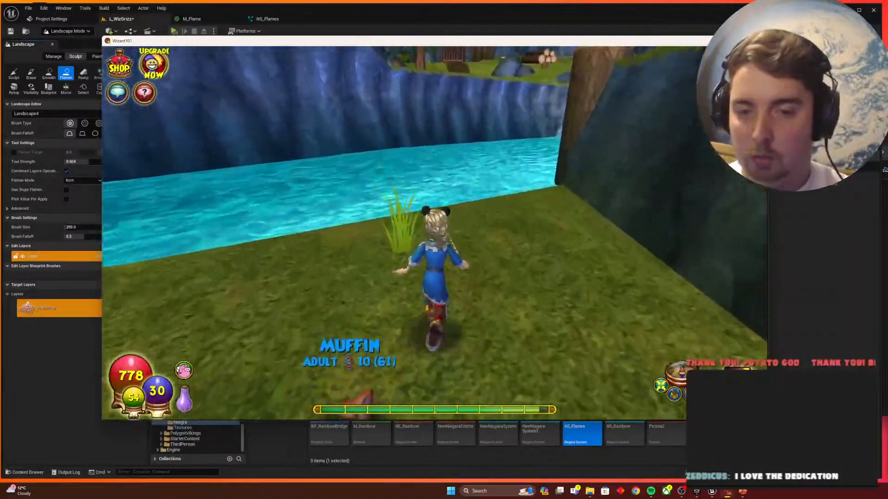
right_click_drag(460, 196, 394, 180)
key("w")
key("w")
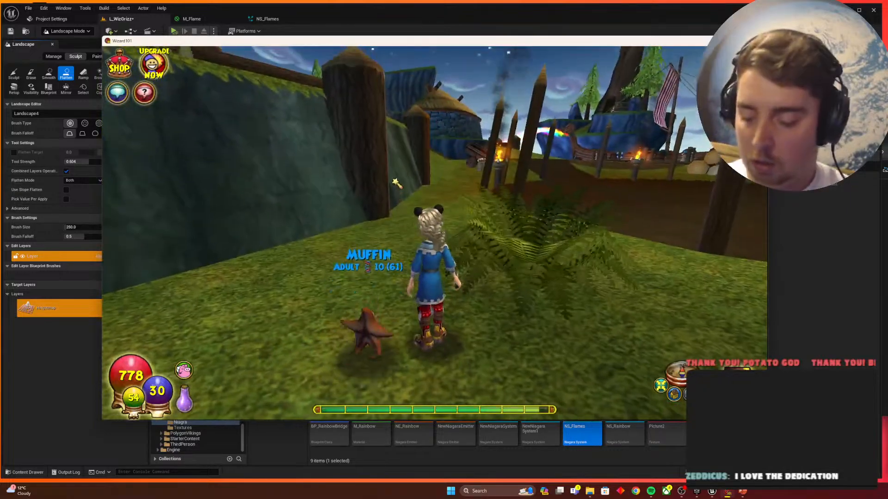
key("alt+Tab")
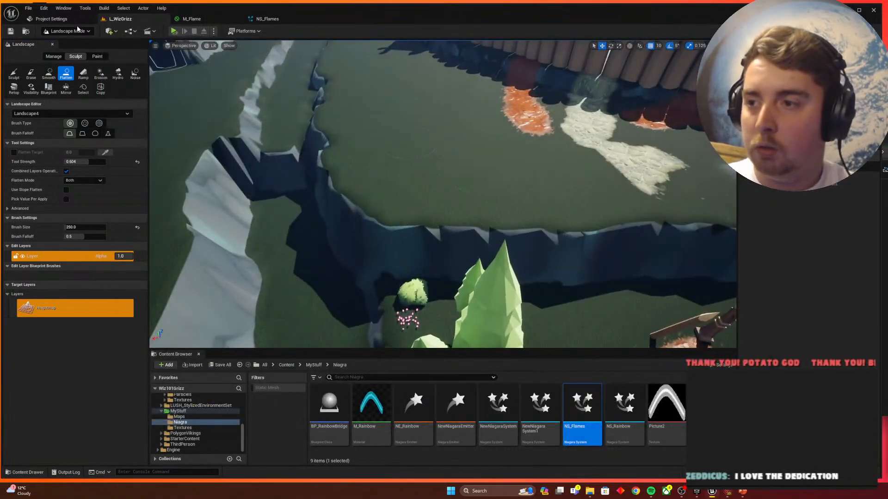
Step: Switch Unreal to Selection mode and place a copy of the large wooden post at the cliff's corner beside the mud path
left_click(77, 49)
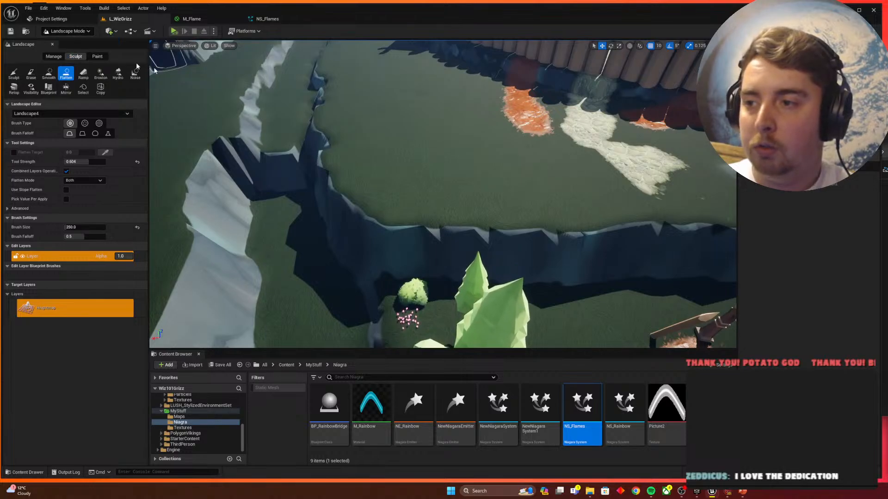
left_click(78, 42)
right_click_drag(513, 152, 568, 156)
key("w")
left_click(569, 155)
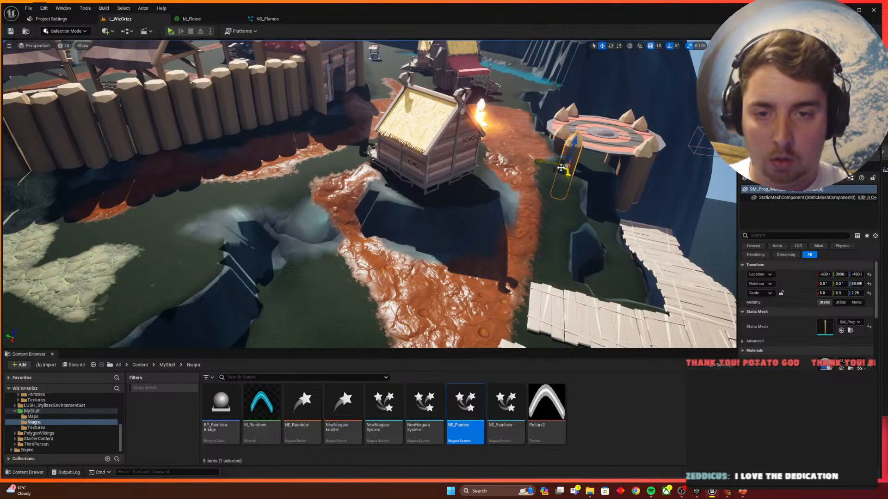
left_click_drag(205, 301, 205, 304)
right_click_drag(204, 304, 162, 275)
key("w")
key("s")
right_click_drag(317, 276, 144, 146)
Step: Smooth the landscape between the new wooden post and the mud path with the 250 brush
left_click(69, 53)
left_click(49, 74)
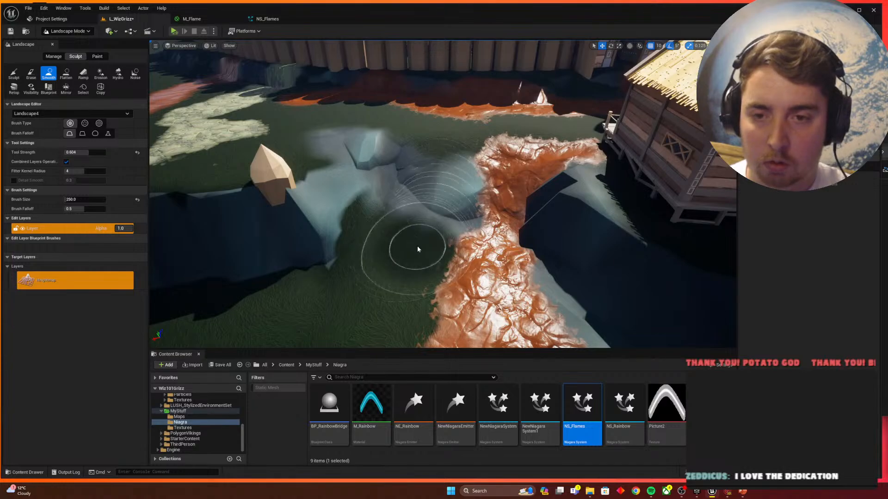
right_click_drag(417, 249, 444, 250)
Step: Switch to Wizard101 and examine how the grassy slope rises from the arena past the carts to the tree stump
key("alt+Tab")
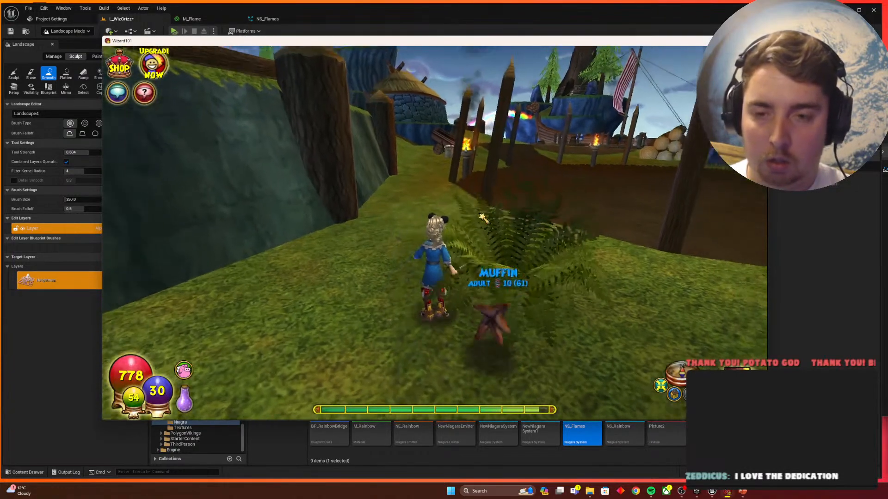
key("w")
key("d")
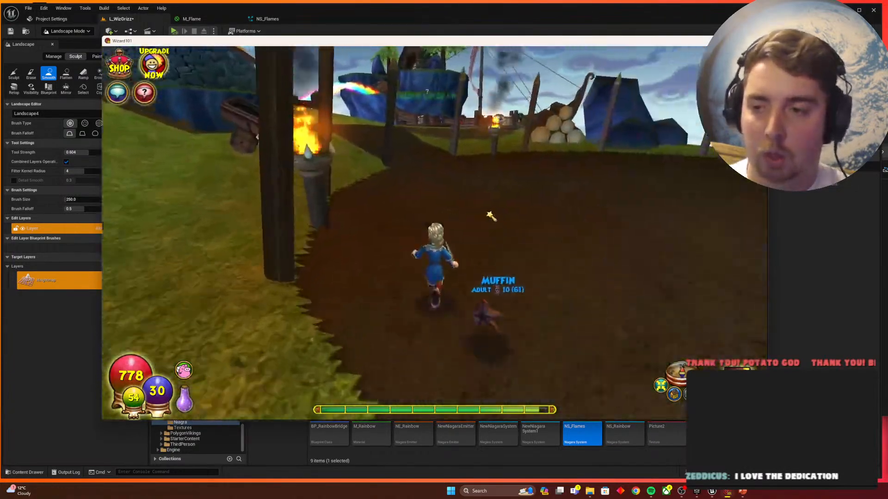
key("w")
key("w")
key("a")
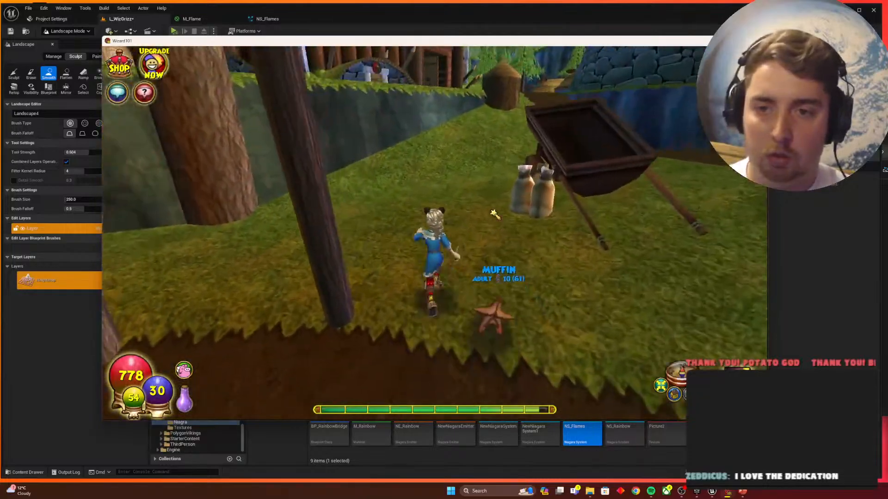
key("w")
key("a")
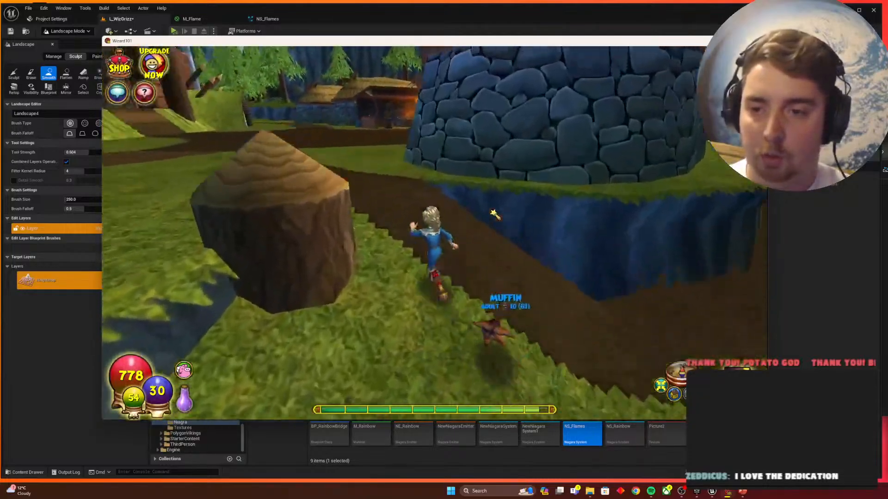
key("w")
key("a")
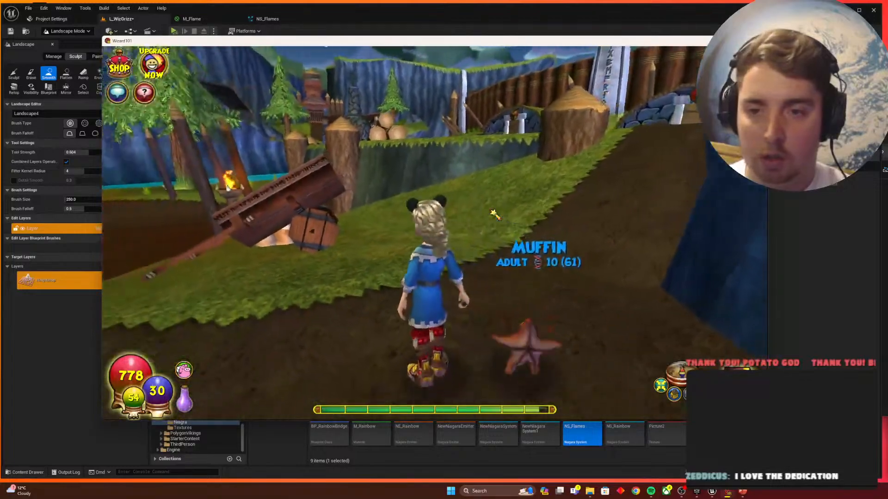
key("alt+Tab")
Step: Paint the Grass layer over the bare slope between the wooden post and the mud path in Unreal
mouse_move(473, 177)
right_mouse_down()
mouse_move(472, 222)
mouse_move(473, 178)
right_mouse_up()
key("a")
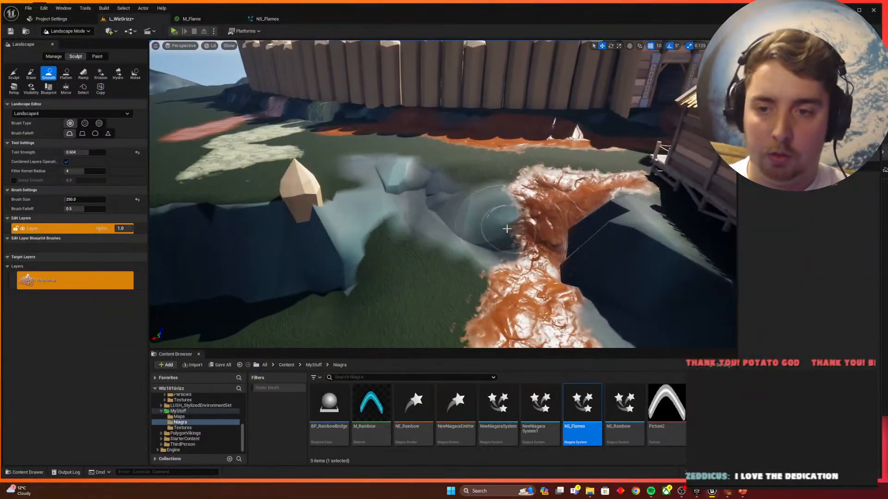
left_click(96, 56)
left_click(51, 252)
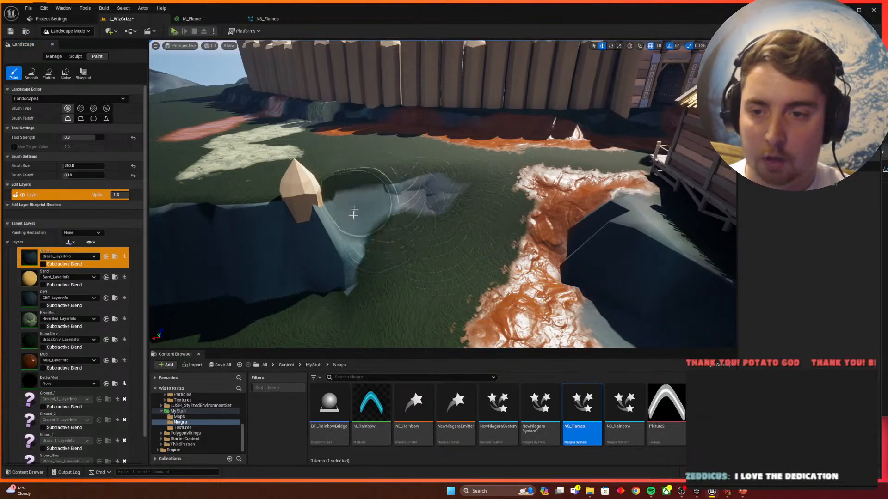
mouse_move(451, 252)
right_mouse_down()
mouse_move(412, 176)
mouse_move(412, 194)
mouse_move(458, 171)
mouse_move(490, 135)
mouse_move(488, 199)
mouse_move(471, 220)
mouse_move(423, 159)
right_mouse_up()
Step: Flatten the ground around the ditch beside the wooden post to shape a clean cliff edge
left_click(75, 56)
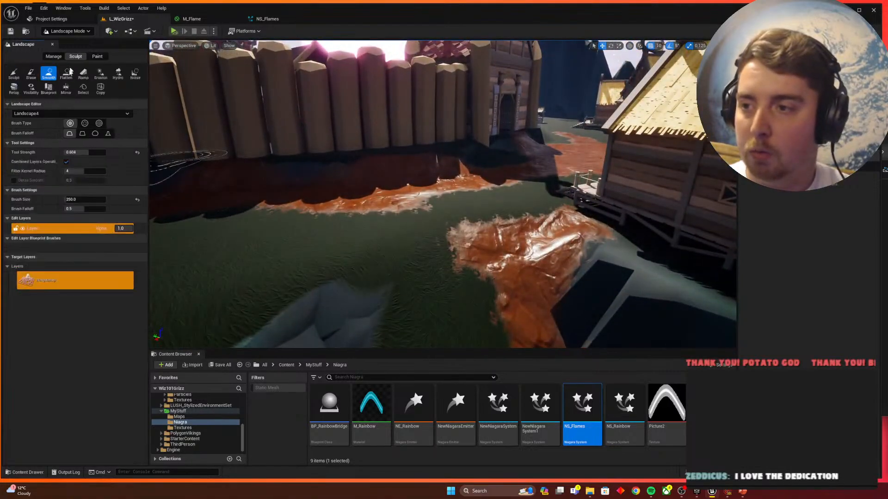
left_click(65, 74)
right_click_drag(317, 228, 423, 158)
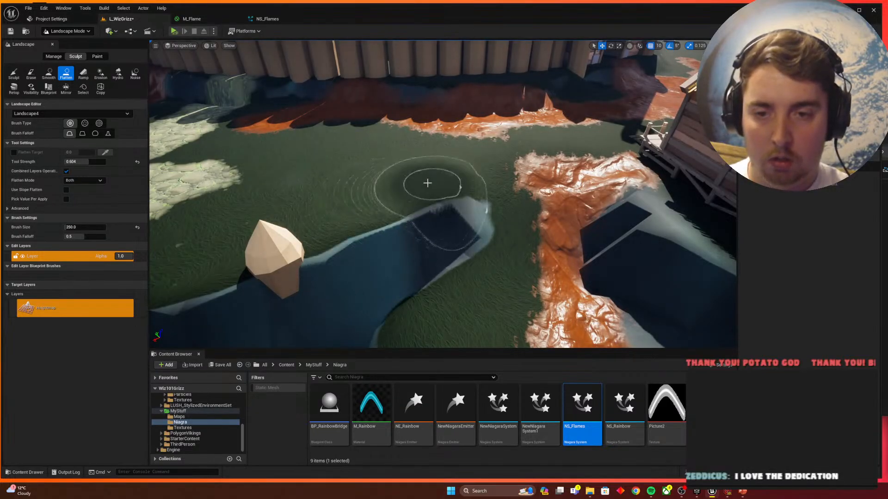
mouse_move(427, 183)
right_mouse_down()
mouse_move(407, 194)
mouse_move(444, 208)
mouse_move(406, 241)
right_mouse_up()
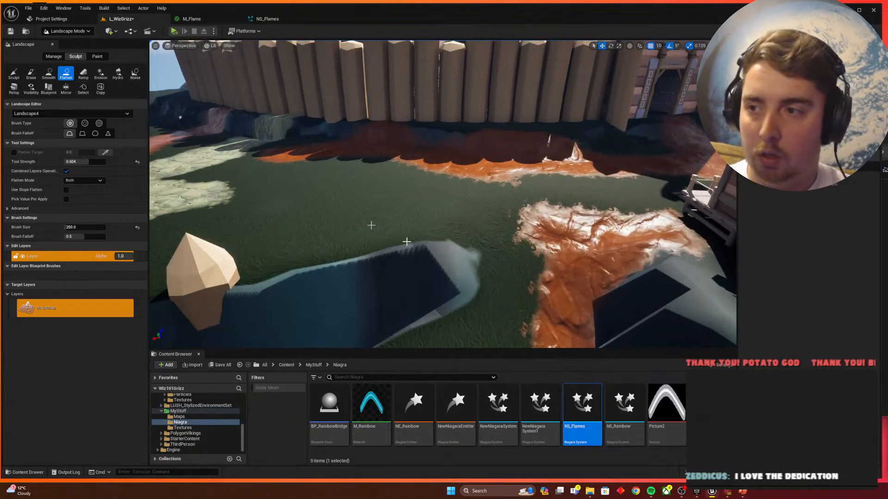
Step: Smooth the end of the cliff where it meets the grass beside the mud path
left_click(49, 74)
mouse_move(429, 202)
right_mouse_down()
mouse_move(421, 199)
mouse_move(429, 201)
right_mouse_up()
right_click_drag(399, 301, 387, 315)
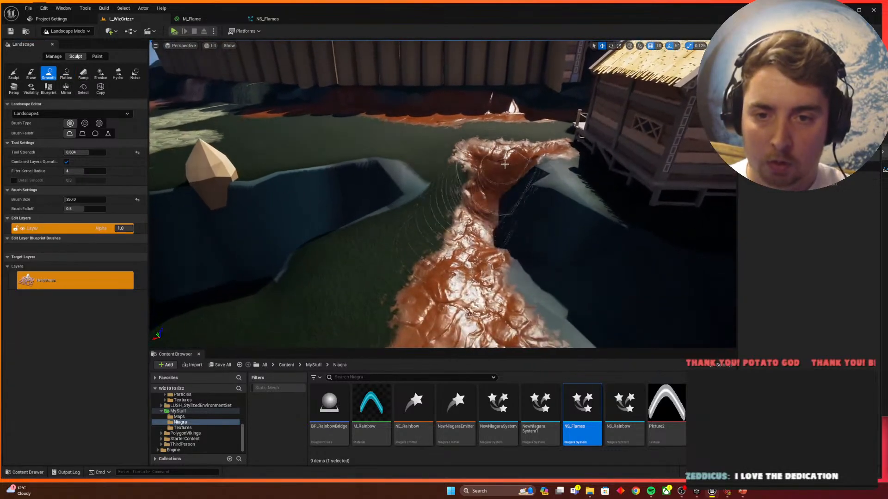
Step: Paint the Mud layer along the edge of the narrow mud path between the cliff end and the hut's pit
mouse_move(444, 308)
right_mouse_down()
mouse_move(440, 329)
mouse_move(397, 344)
mouse_move(542, 114)
mouse_move(512, 131)
right_mouse_up()
key("q")
key("e")
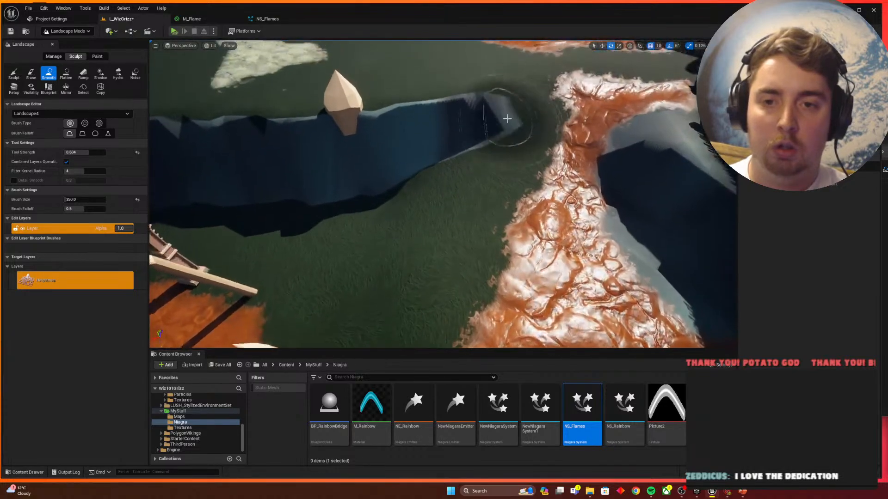
left_click(97, 56)
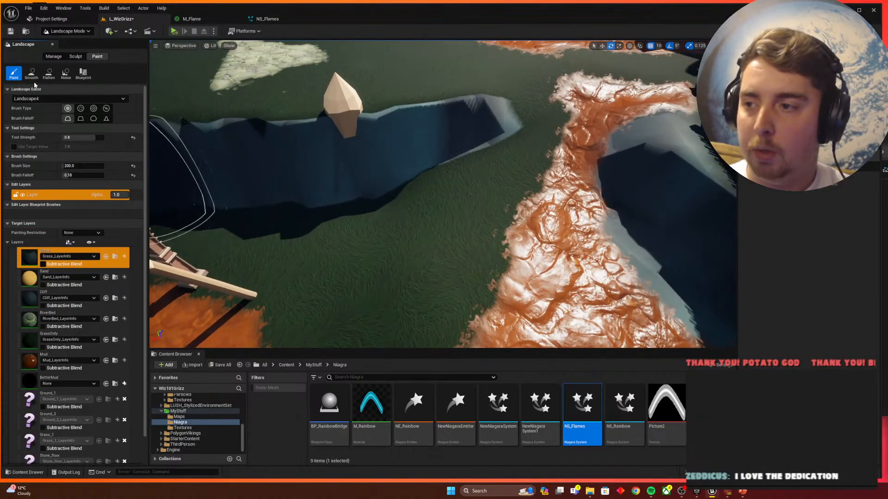
right_click_drag(370, 266, 402, 242)
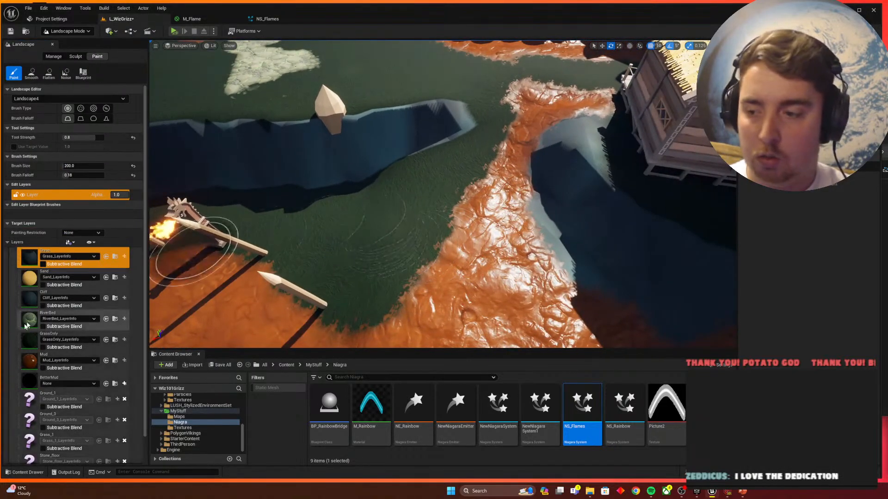
left_click(65, 361)
mouse_move(509, 134)
left_mouse_down()
mouse_move(488, 217)
mouse_move(490, 180)
left_mouse_up()
right_click_drag(485, 180, 492, 177)
Step: Check the dirt path junction in Wizard101, and extend the mud path in Unreal to meet the mud beside the palisade
key("alt+Tab")
key("w")
key("d")
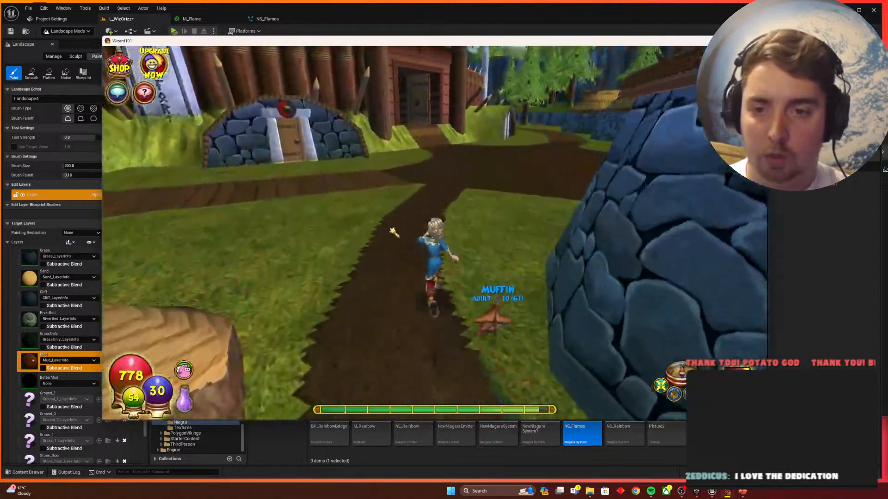
key("alt+Tab")
mouse_move(497, 208)
right_mouse_down()
mouse_move(531, 199)
mouse_move(463, 254)
mouse_move(350, 313)
right_mouse_up()
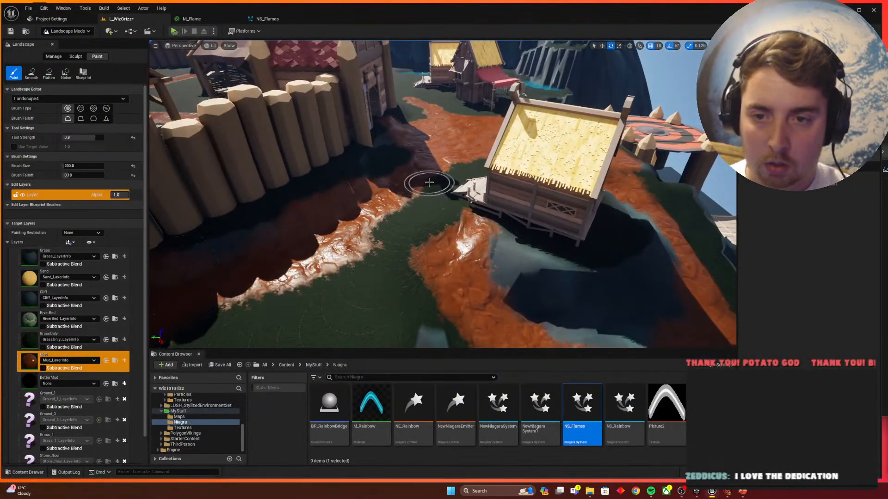
right_click_drag(433, 245, 215, 257)
Step: Paint the Grass layer over the bare ground around the hut and the rim of its pit
left_click(41, 253)
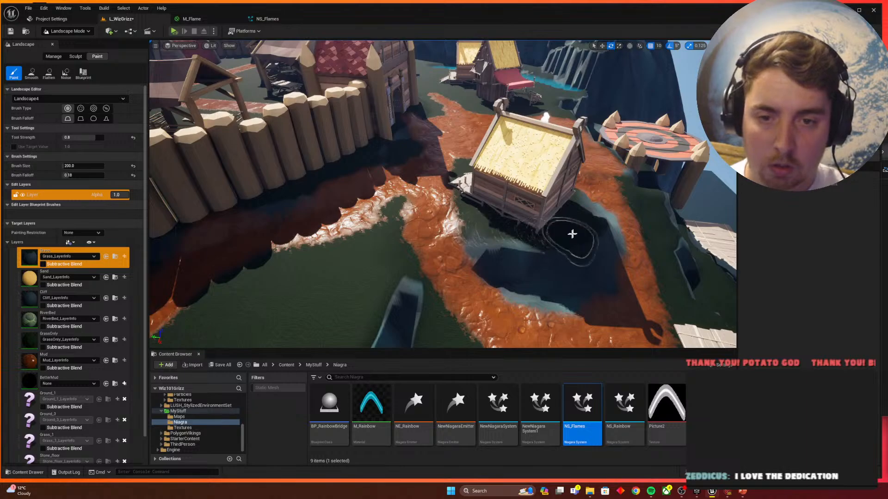
mouse_move(569, 203)
right_mouse_down()
mouse_move(422, 165)
mouse_move(436, 185)
mouse_move(470, 161)
right_mouse_up()
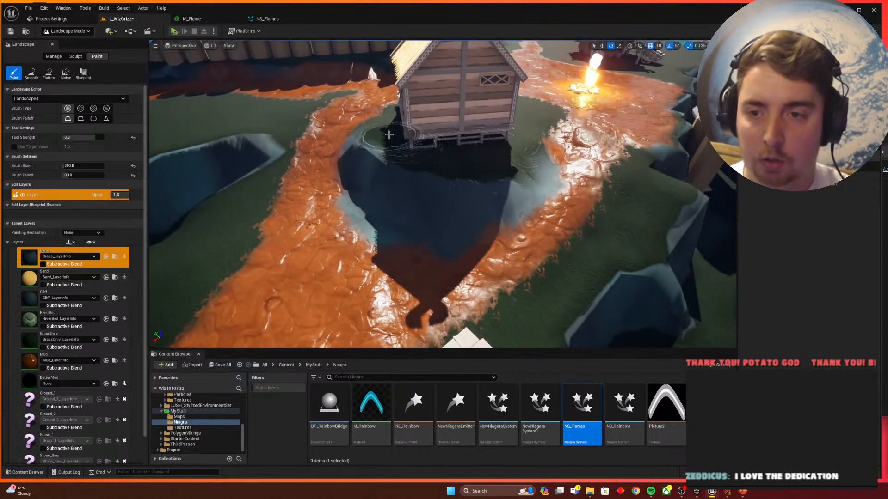
right_click_drag(389, 135, 480, 230)
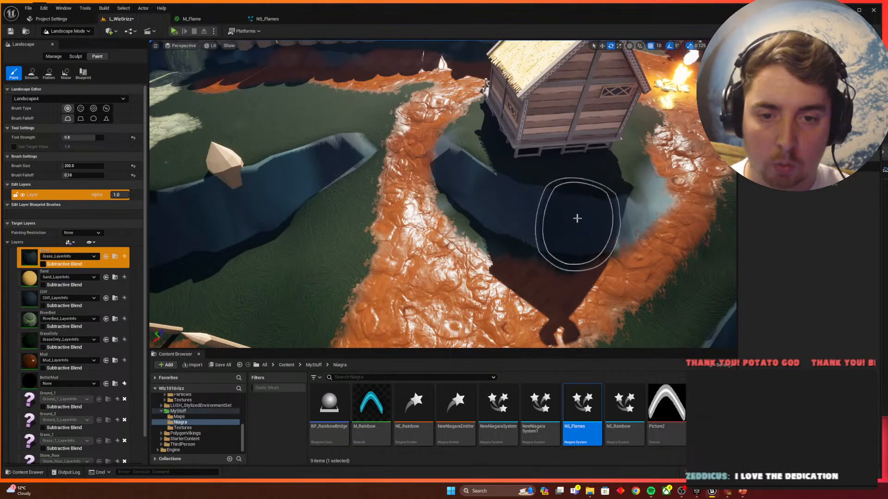
mouse_move(480, 191)
right_mouse_down()
mouse_move(451, 219)
mouse_move(426, 211)
right_mouse_up()
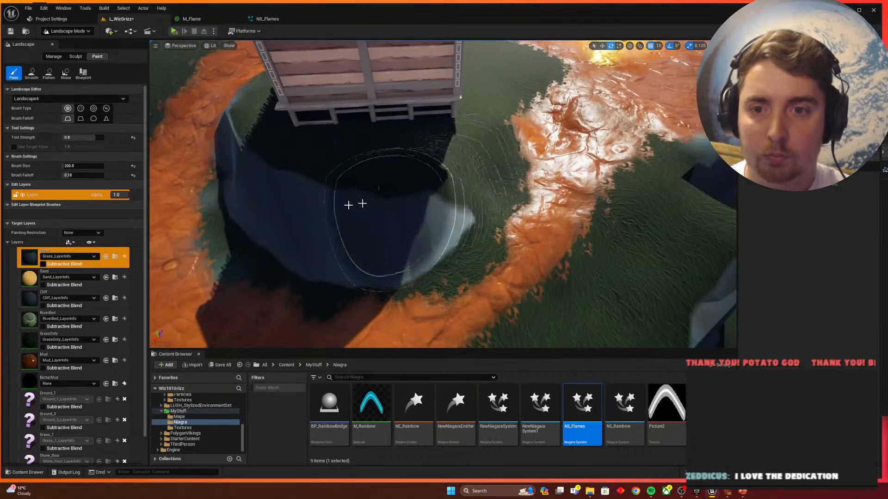
right_click_drag(241, 148, 254, 123)
right_click_drag(507, 260, 390, 258)
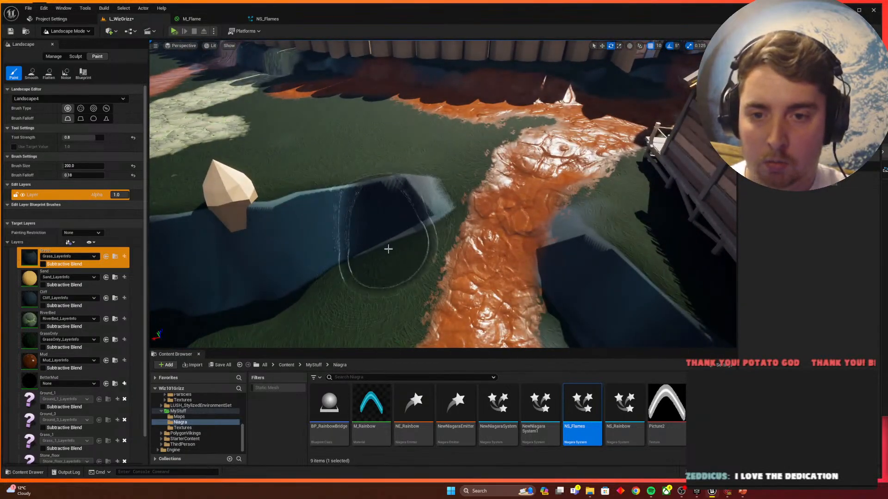
Step: Leave landscape editing and move the large wooden post to the end of the cliff beside the mud path
right_click_drag(389, 250, 362, 244)
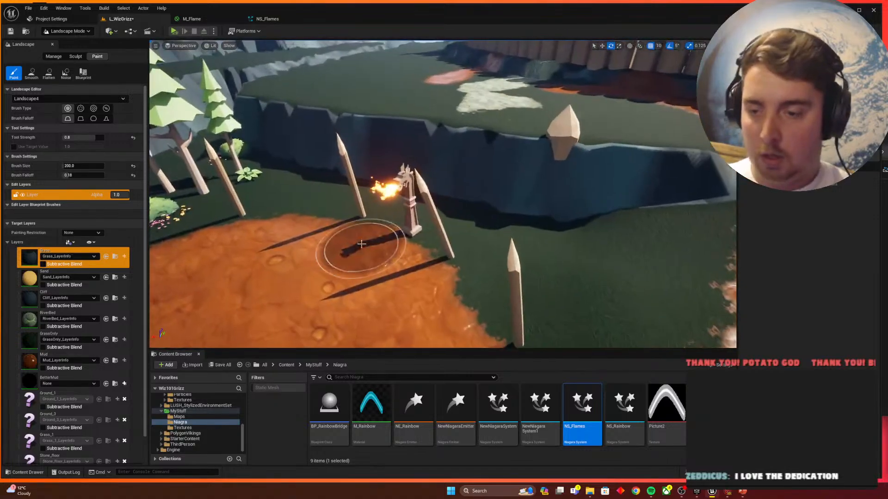
left_click(68, 31)
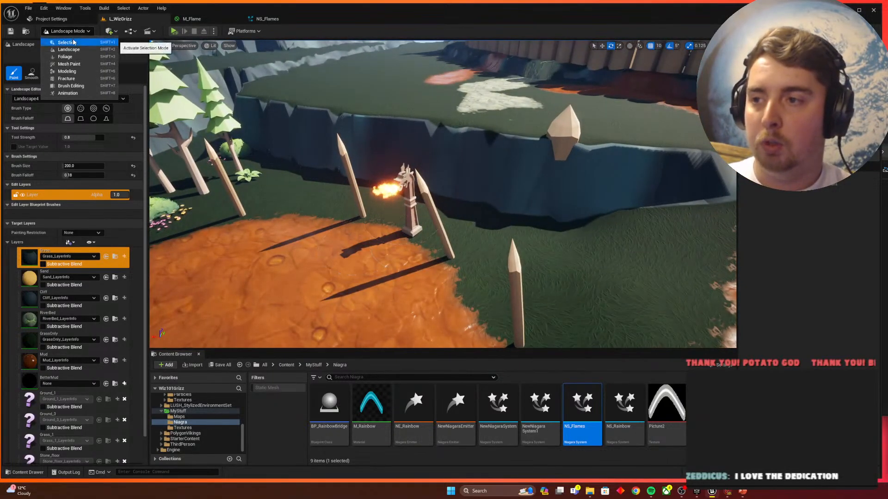
left_click(69, 42)
left_click(518, 134)
key("f")
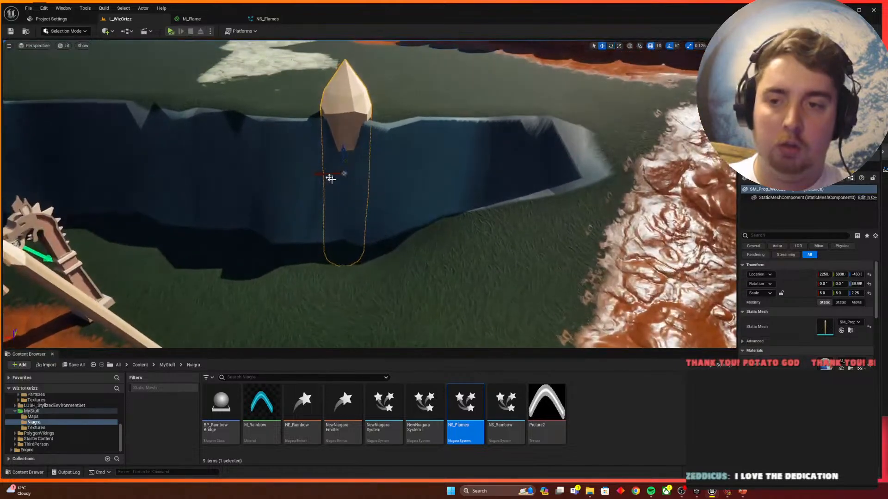
left_click_drag(340, 172, 566, 184)
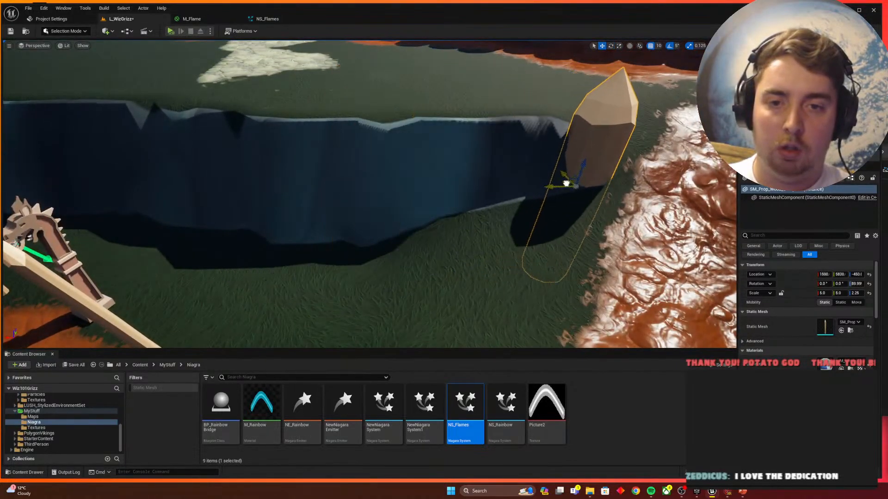
key("a")
right_click_drag(574, 181, 584, 169)
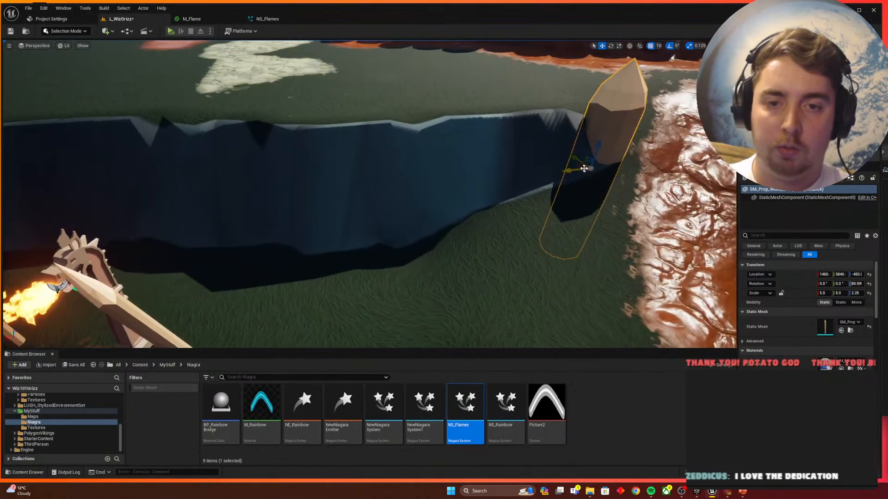
Step: Duplicate the post to the middle of the cliff at about X 2160, Y 5800, and compare its placement with Wizard101
left_click_drag(578, 167, 394, 191, "alt")
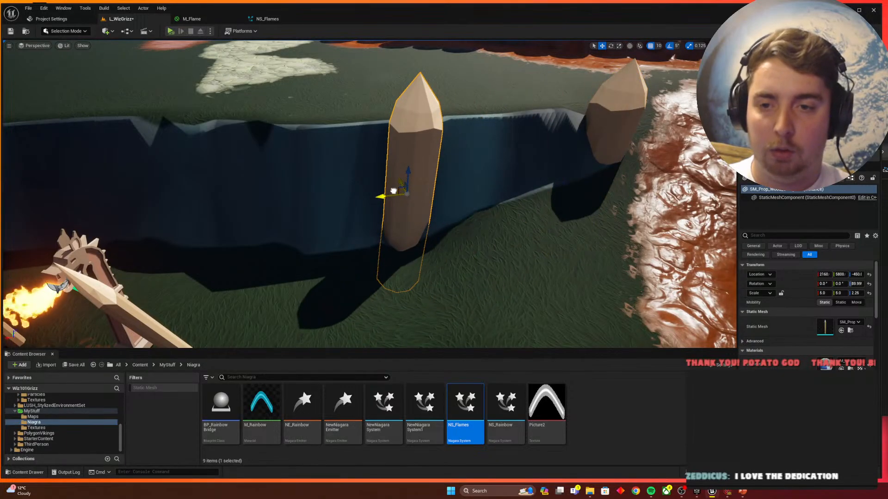
right_click_drag(459, 188, 578, 194)
key("alt+Tab")
right_click_drag(490, 204, 558, 228)
key("alt+Tab")
key("d")
key("a")
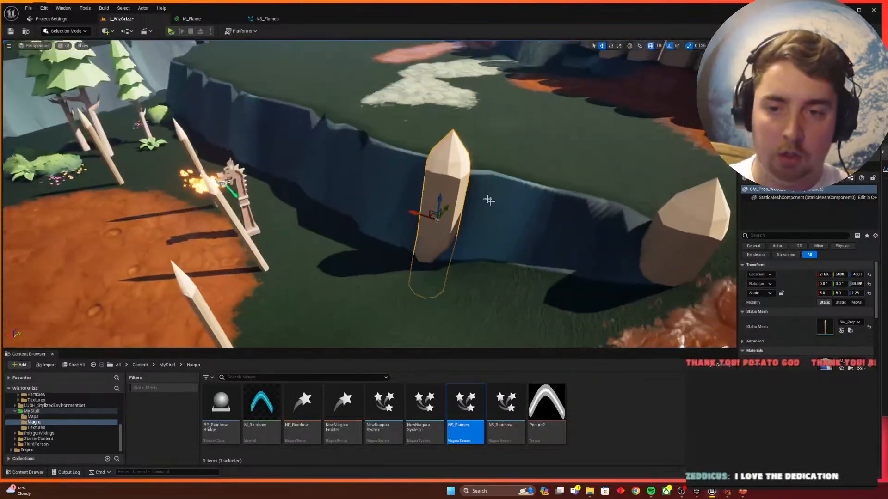
Step: Place two more copies of the post along the cliff toward the trees, turned to about 120°, and nudge the mid-cliff post
left_click_drag(433, 215, 309, 153, "alt")
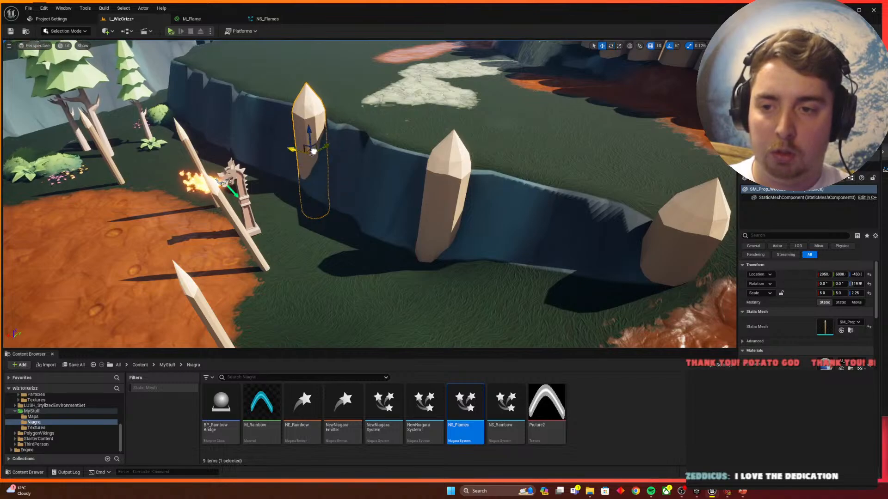
right_click_drag(312, 153, 387, 247)
key("w")
key("a")
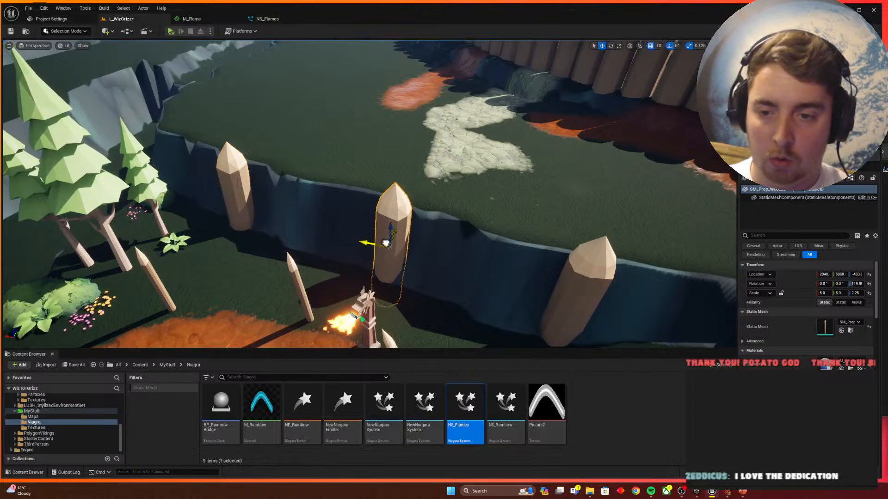
right_click_drag(387, 248, 455, 275)
key("d")
key("w")
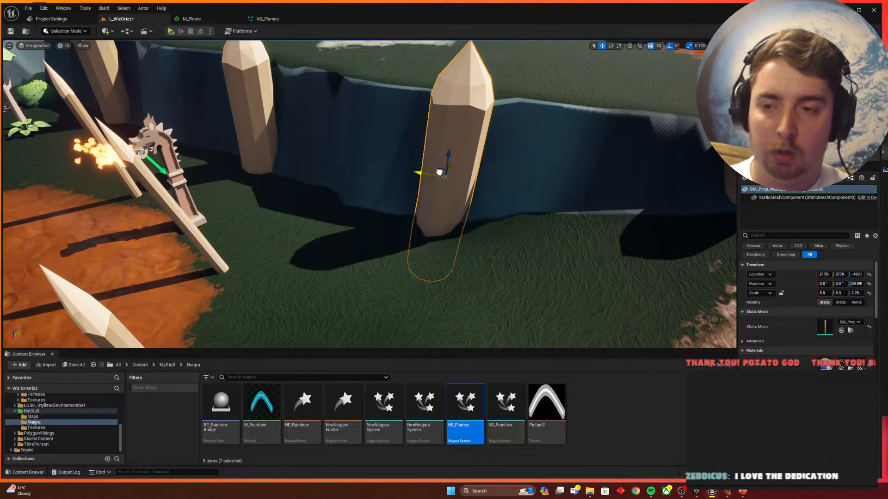
Step: Switch to Wizard101 and examine how the tall wooden posts are spaced along the cliff around the arena
key("Escape")
right_click_drag(434, 183, 370, 180)
key("d")
key("a")
key("d")
key("a")
key("alt+Tab")
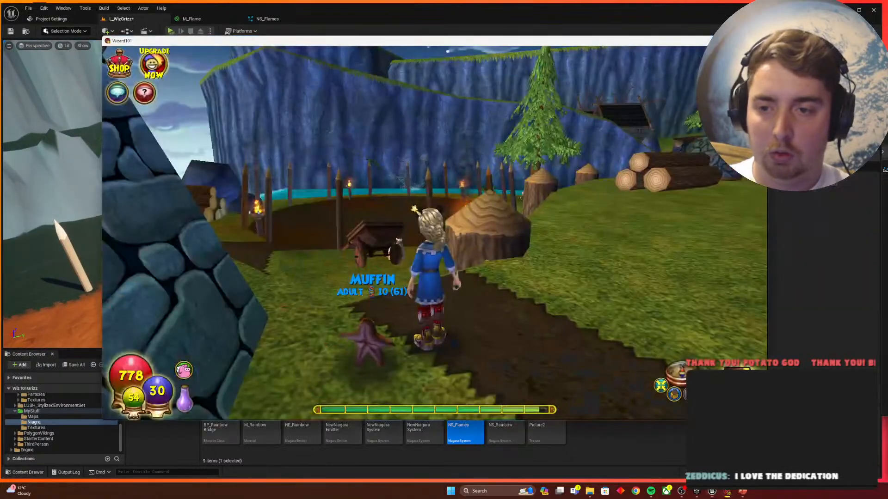
key("w")
key("a")
key("d")
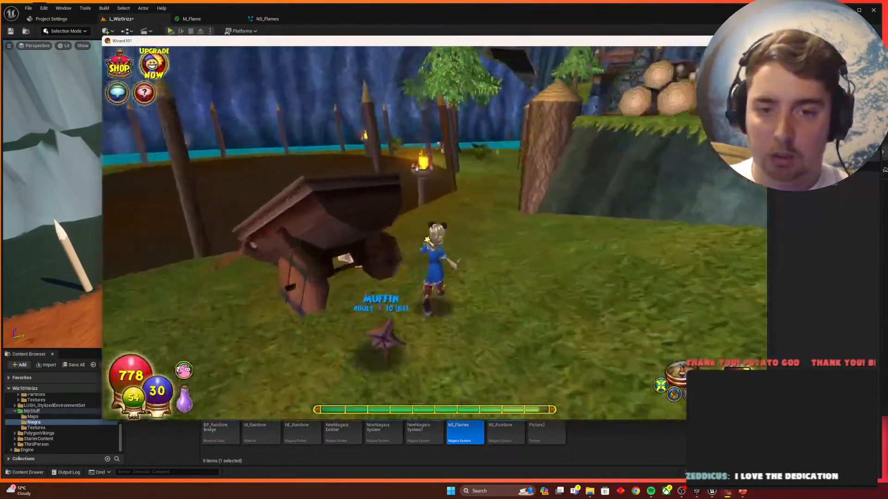
key("w")
right_click_drag(426, 239, 459, 225)
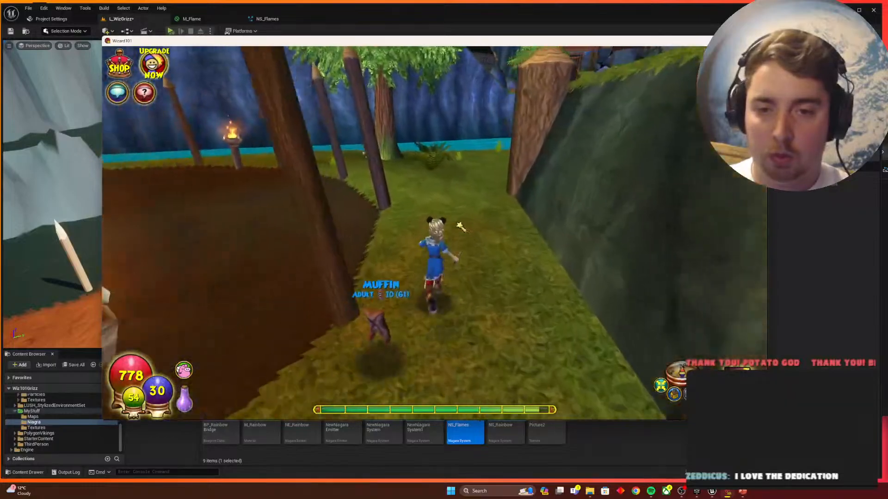
key("w")
key("d")
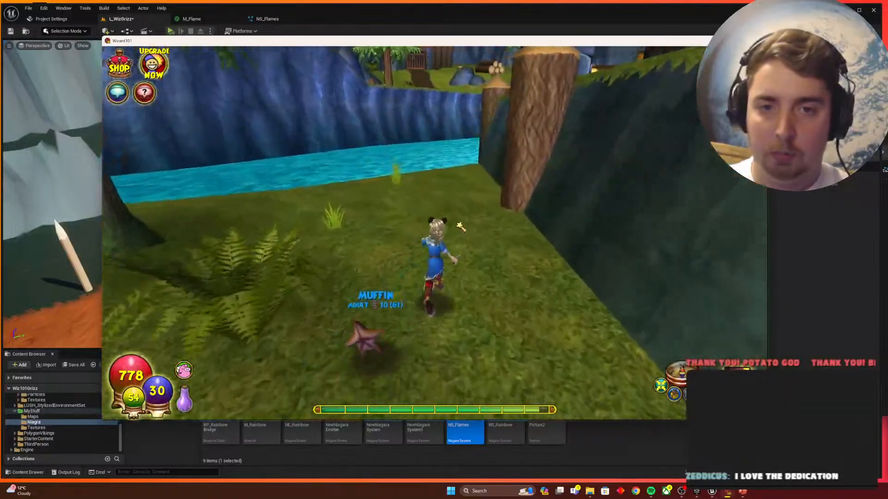
key("w")
key("d")
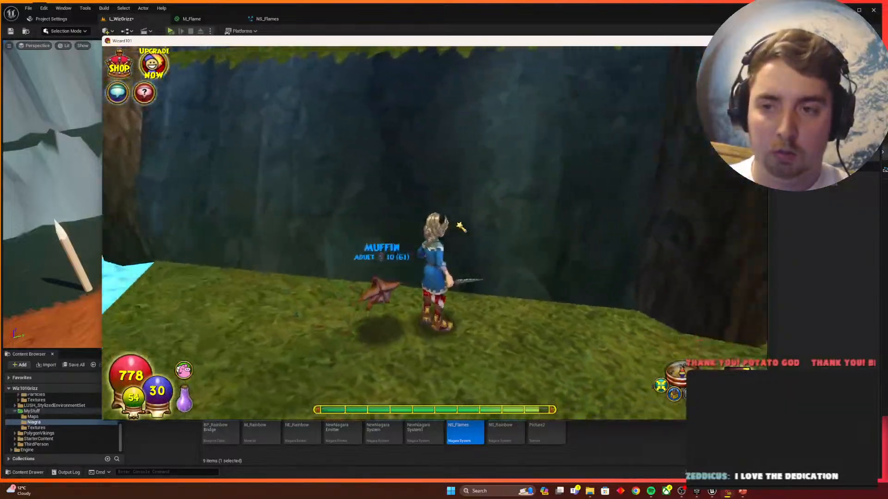
key("d")
key("d")
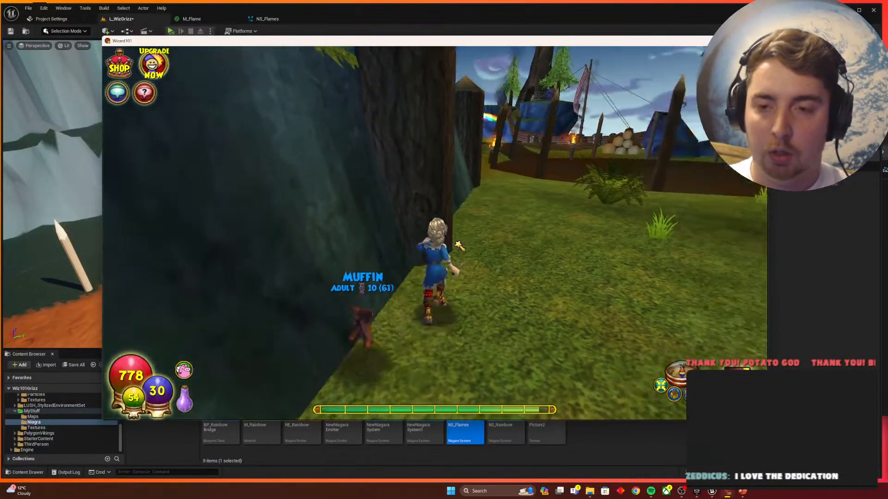
key("w")
key("w")
key("a")
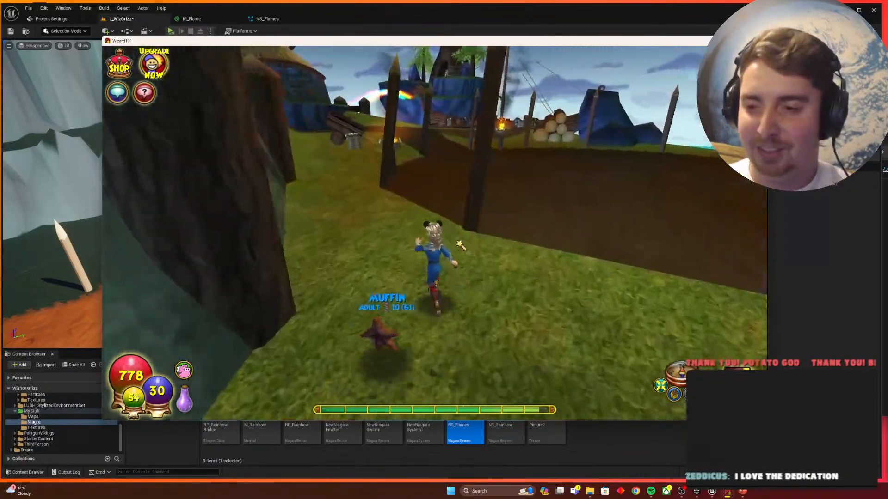
key("w")
key("d")
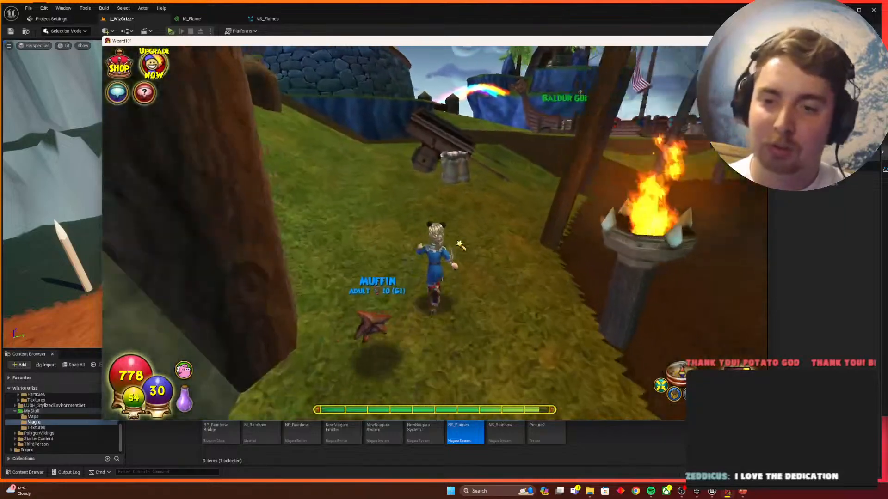
key("a")
Step: Switch back to Unreal and shift the post nearest the trees and the one behind the dragon post outward from the cliff face
key("alt+Tab")
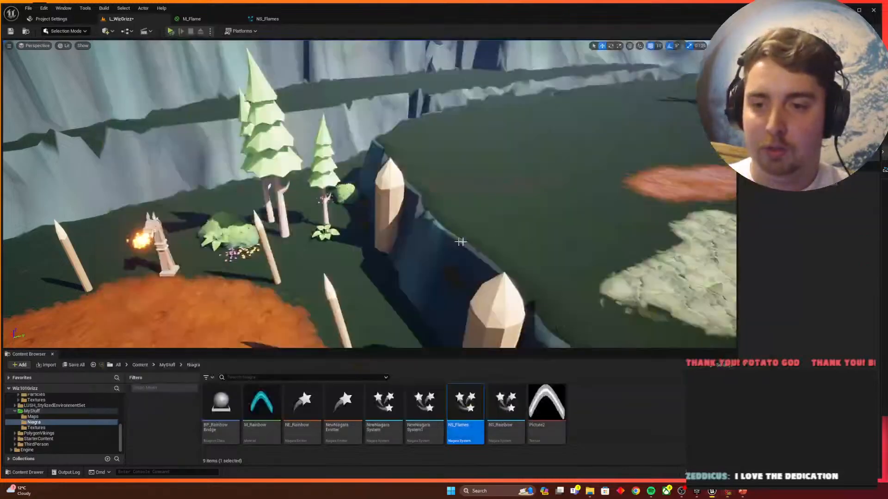
left_click(389, 220)
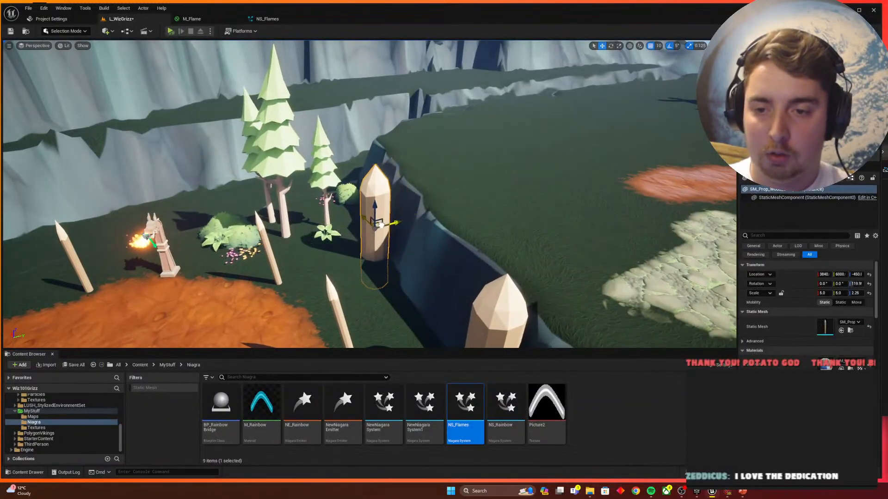
right_click_drag(383, 224, 412, 235)
key("w")
key("s")
right_click_drag(476, 256, 456, 255)
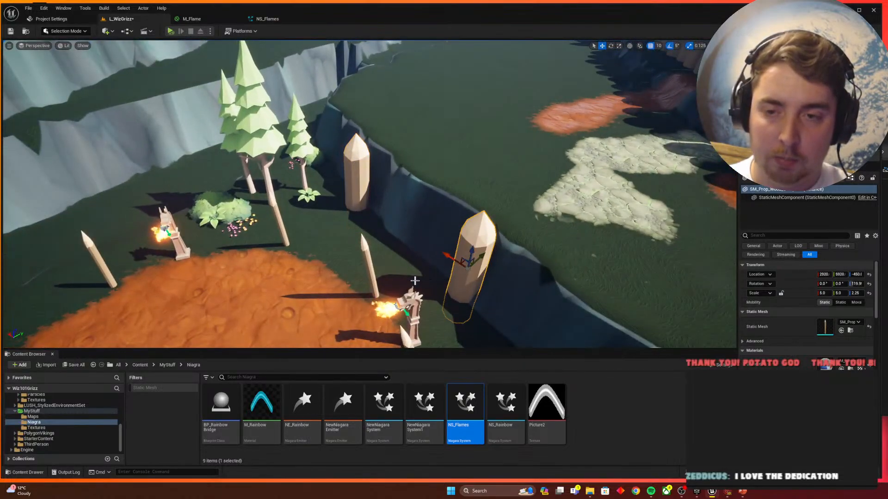
key("d")
right_click_drag(400, 278, 299, 296)
key("w")
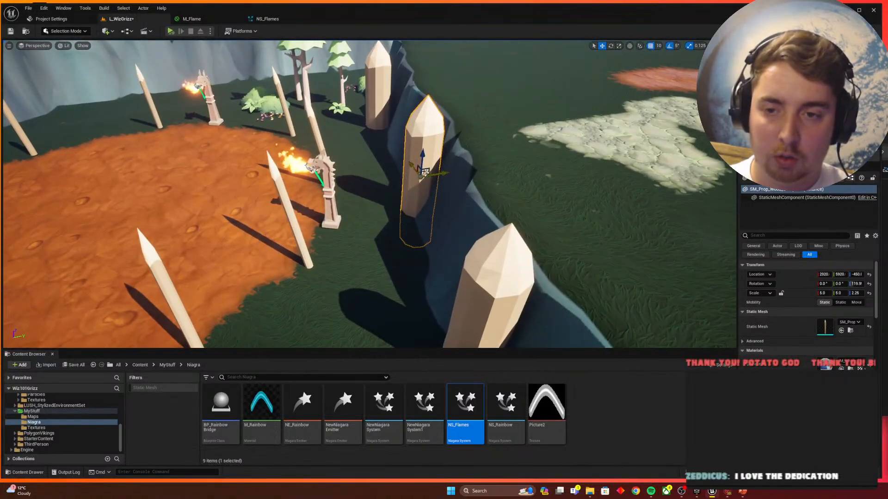
Step: Reposition the post nearest the trees against the cliff at about Y 6140
left_click_drag(410, 174, 414, 173)
mouse_move(414, 173)
right_mouse_down()
mouse_move(555, 189)
mouse_move(647, 185)
mouse_move(412, 175)
right_mouse_up()
key("w")
key("s")
key("d")
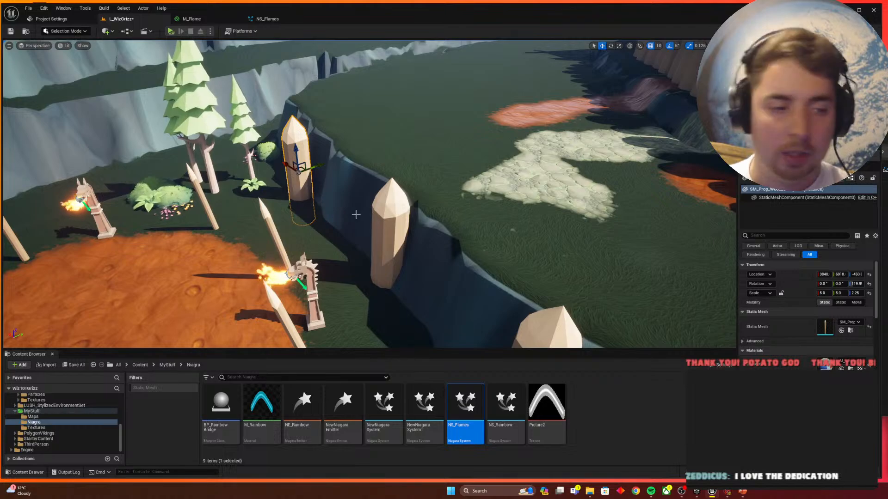
key("w")
right_click_drag(356, 215, 367, 246)
key("a")
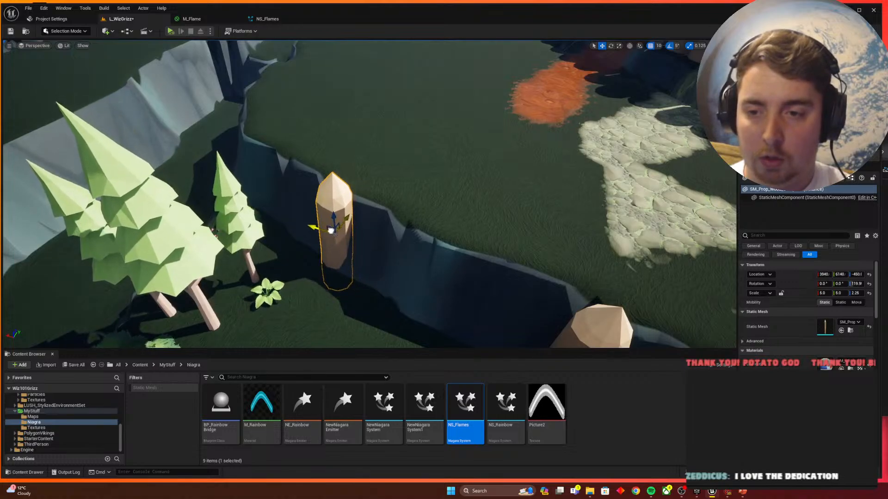
Step: Place another copy of the large wooden post further along the cliff, at about X 4680, Y 6410
left_click_drag(328, 229, 232, 156, "alt")
key("a")
right_click_drag(231, 156, 319, 181)
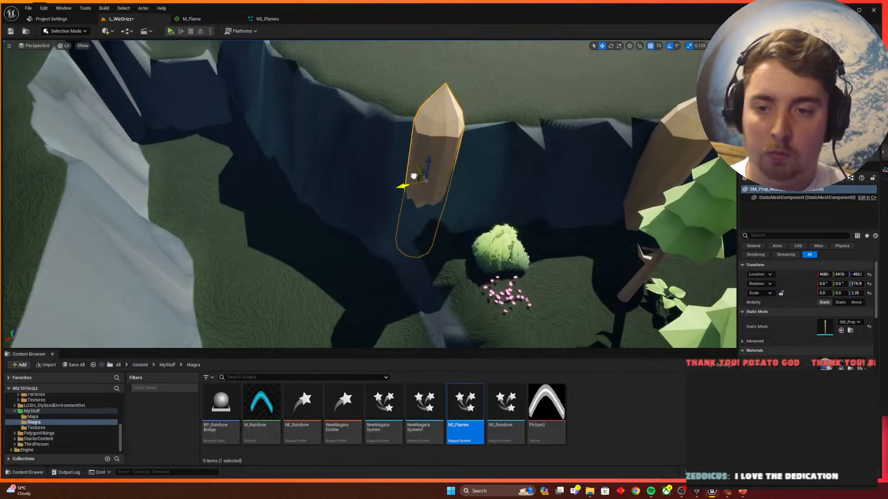
key("Escape")
right_click_drag(453, 197, 402, 196)
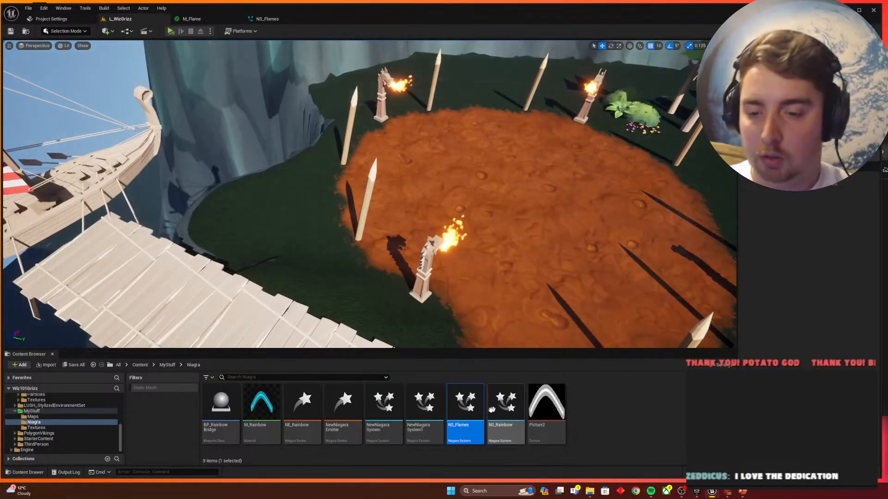
Step: Open the Low_Poly_Viking_World Props folder and look through its meshes for suitable props near the dock
right_click_drag(495, 265, 513, 279)
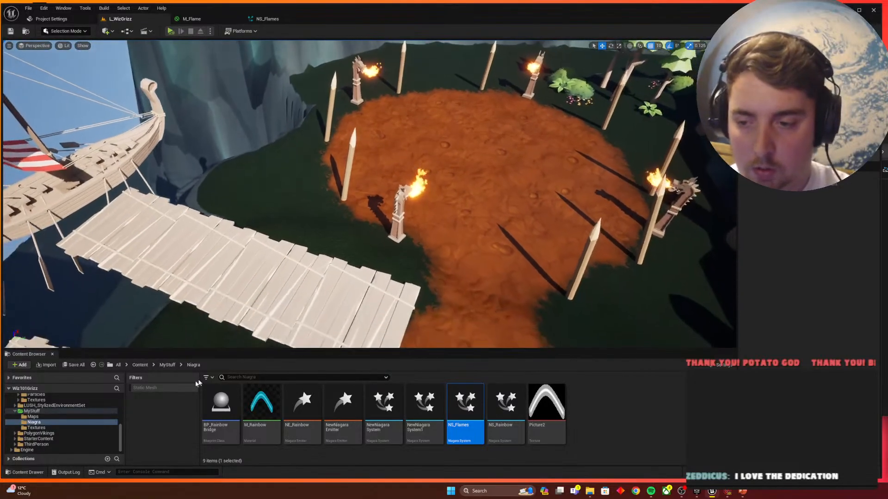
left_click(141, 365)
right_click_drag(323, 228, 347, 234)
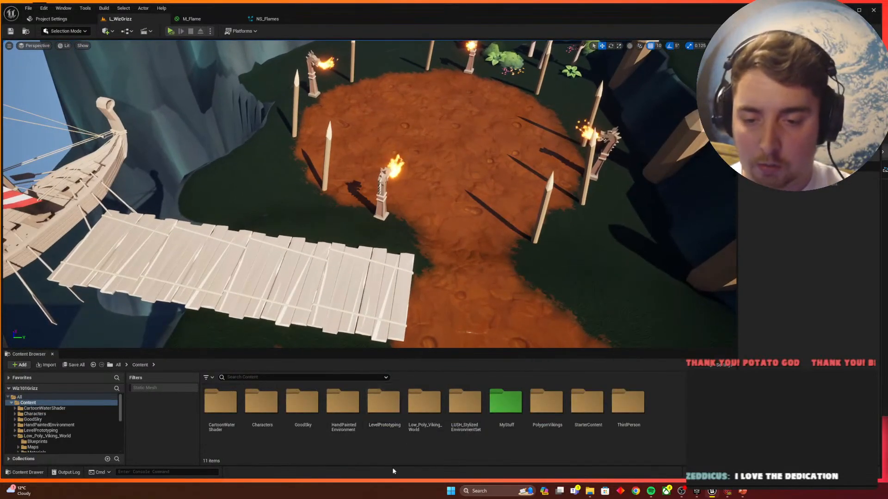
double_click(426, 401)
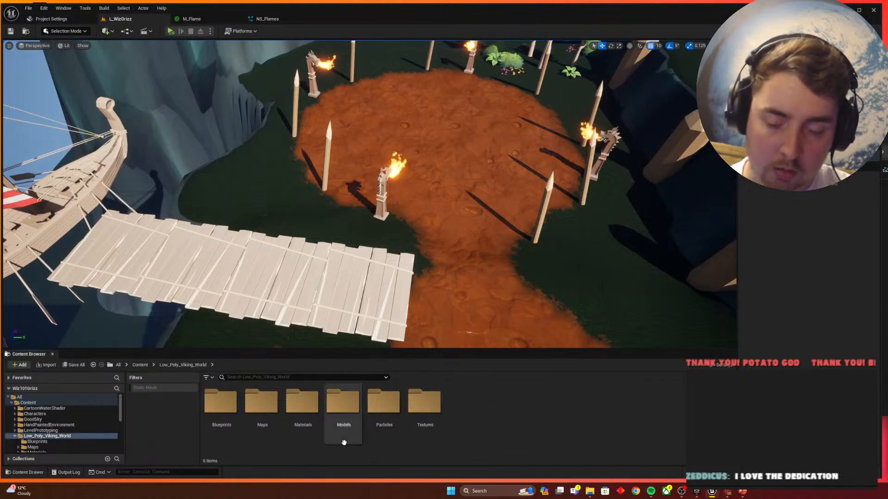
double_click(348, 407)
double_click(352, 406)
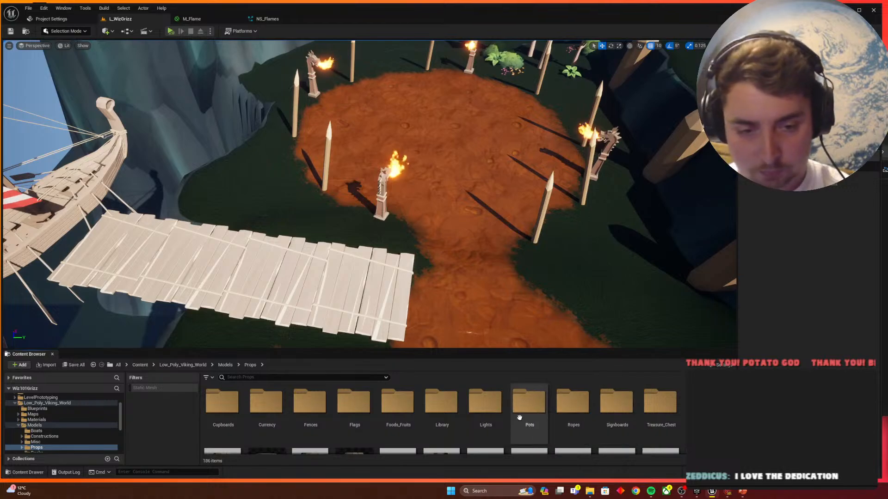
scroll(528, 406, "down", 2)
scroll(661, 407, "down", 5)
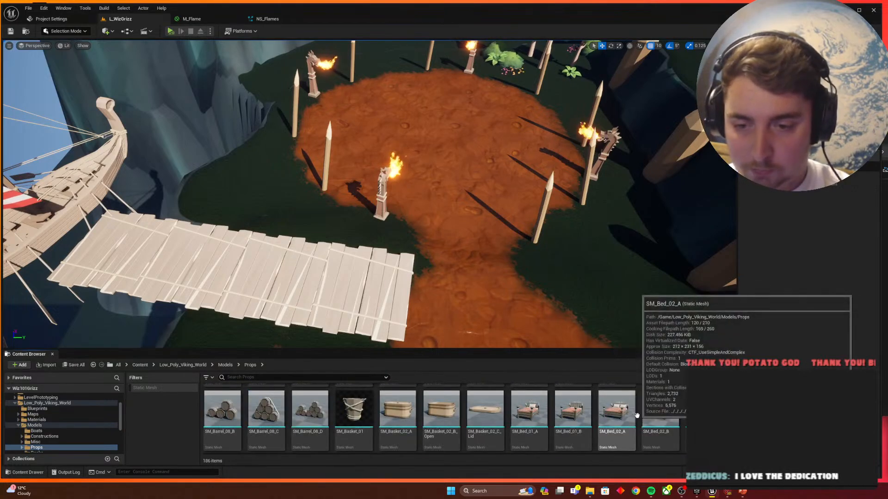
scroll(640, 418, "down", 3)
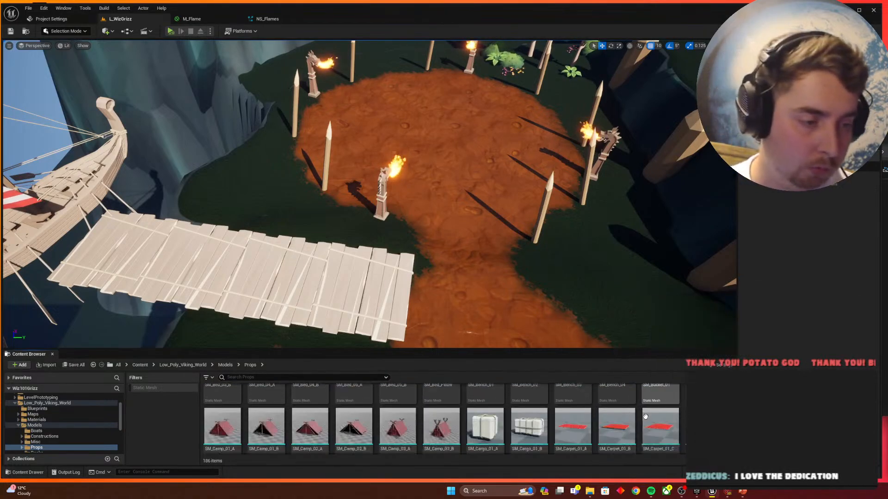
scroll(645, 418, "down", 4)
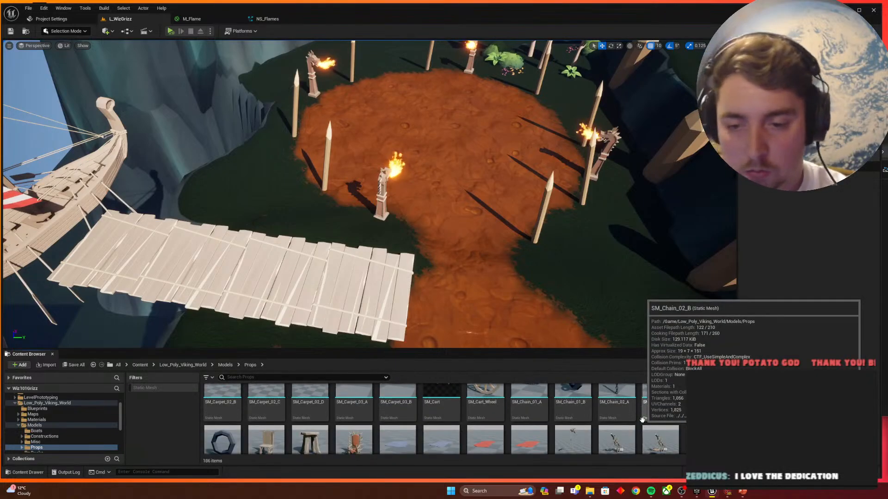
scroll(641, 420, "down", 3)
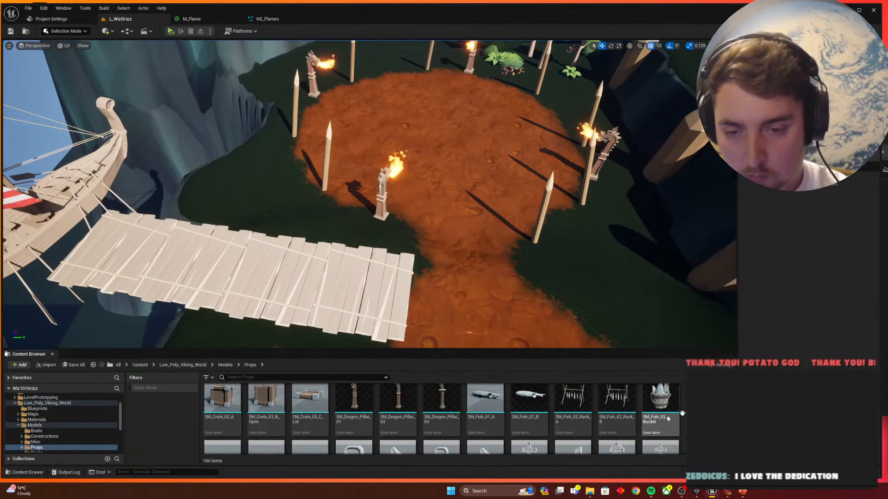
scroll(634, 408, "down", 6)
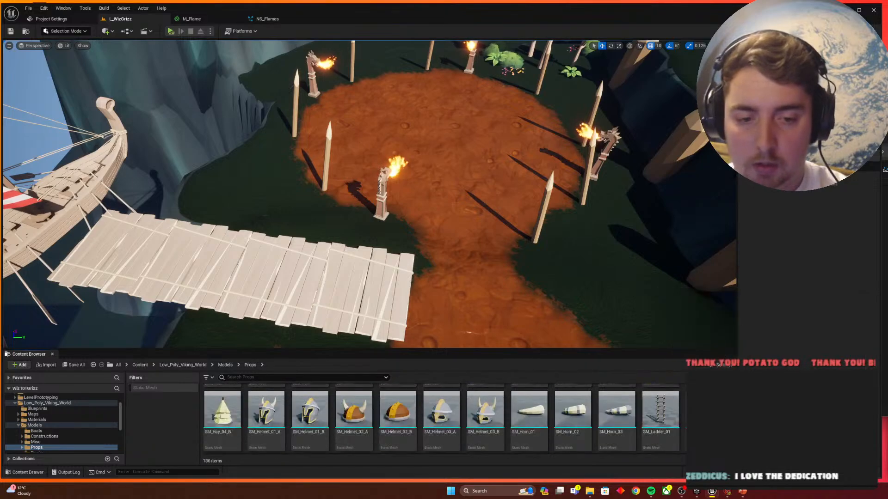
scroll(661, 449, "down", 3)
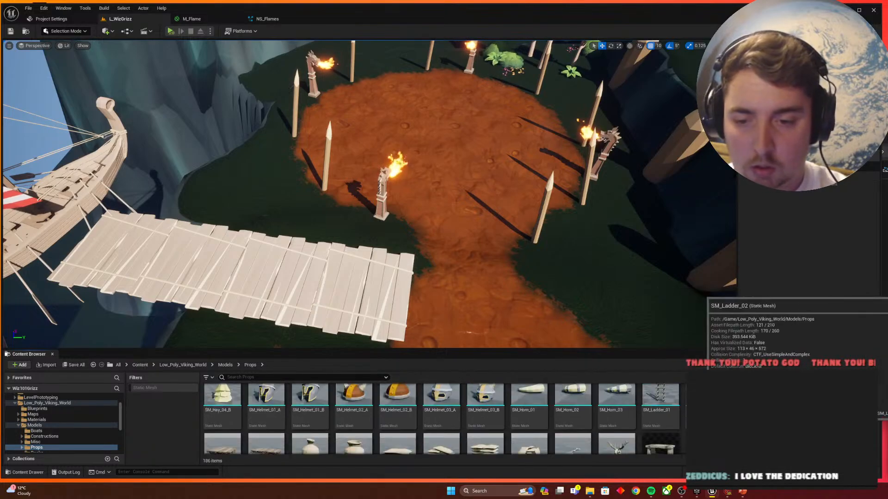
scroll(660, 444, "down", 8)
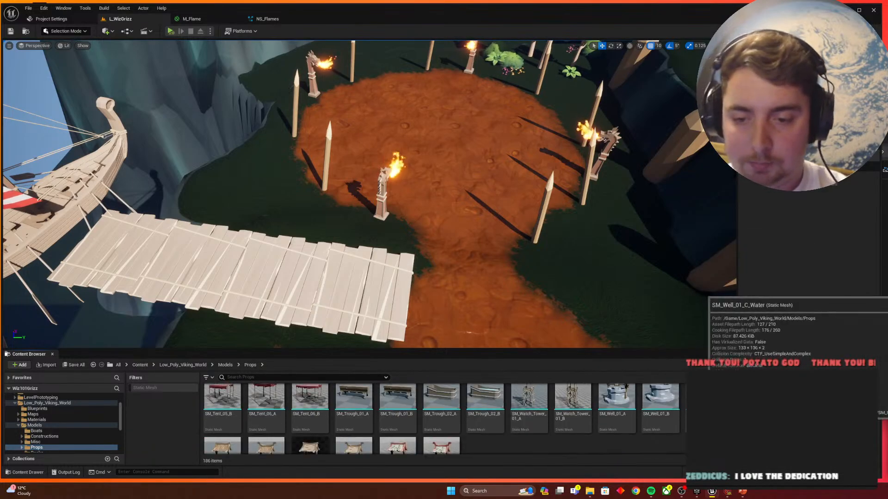
scroll(660, 444, "down", 2)
scroll(660, 444, "up", 15)
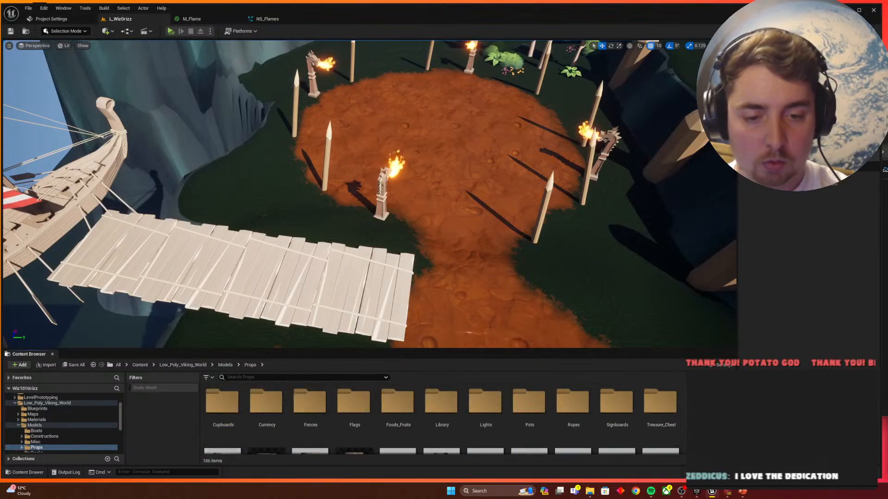
Step: Look through the wooden pieces in the Woods subfolder of Props
double_click(705, 407)
scroll(526, 408, "down", 3)
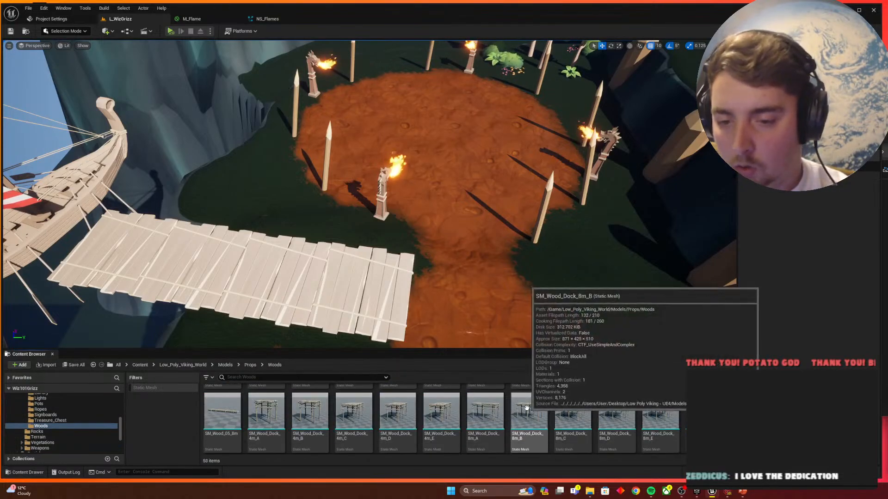
scroll(526, 407, "down", 5)
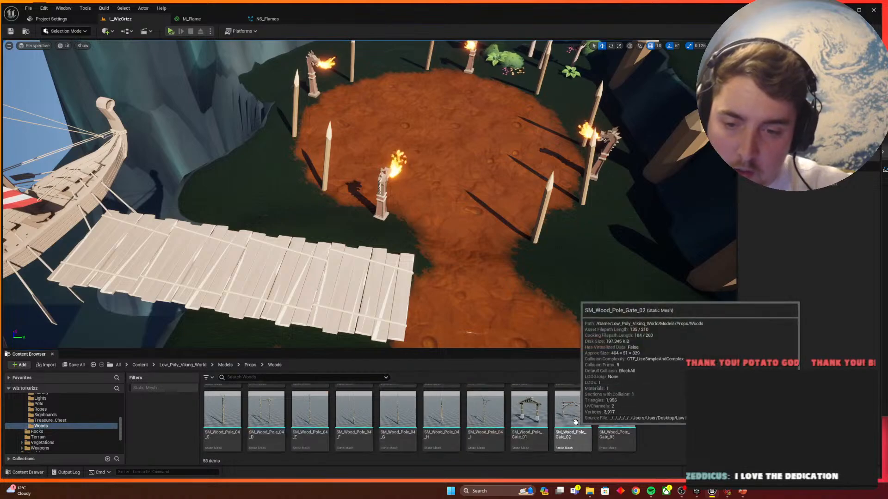
scroll(551, 414, "up", 5)
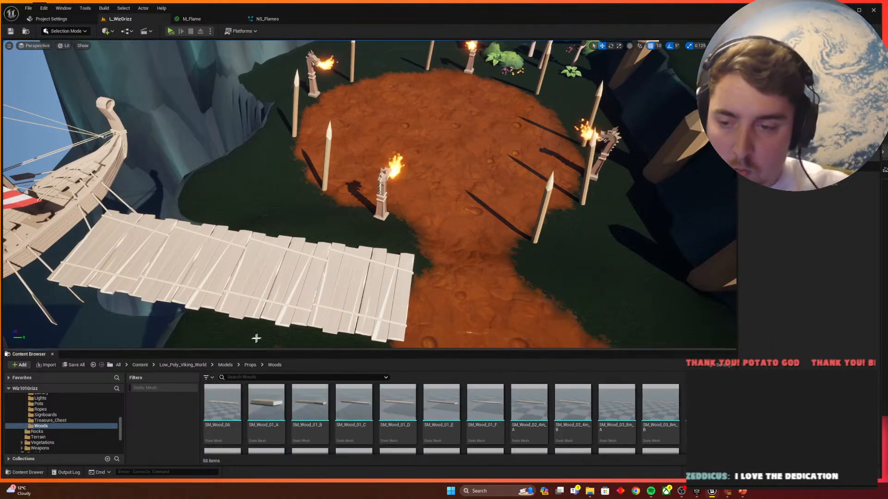
Step: Search the Models folder for "log" and place SM_Tree_Log_01 on the grass between the dock and the arena
left_click(249, 365)
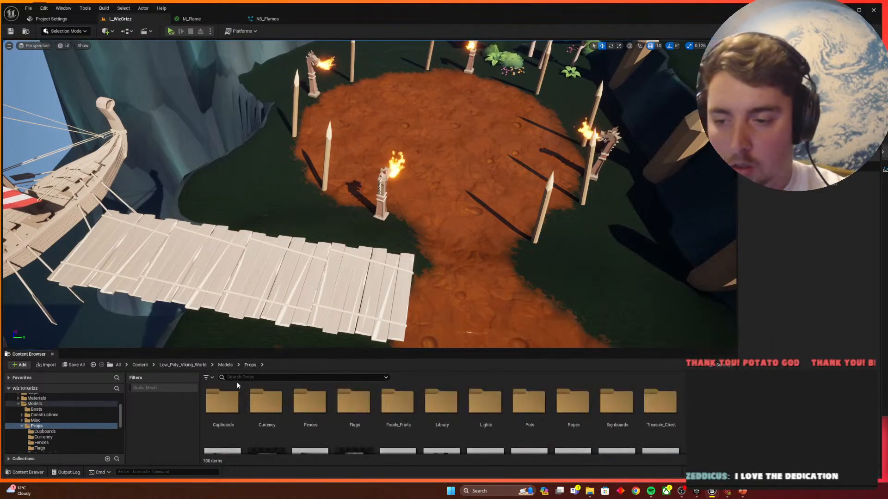
left_click(231, 366)
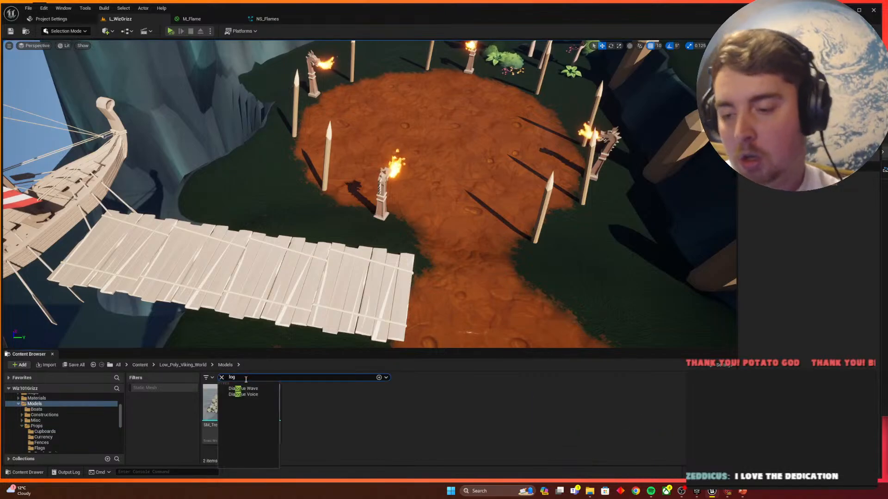
left_click(316, 423)
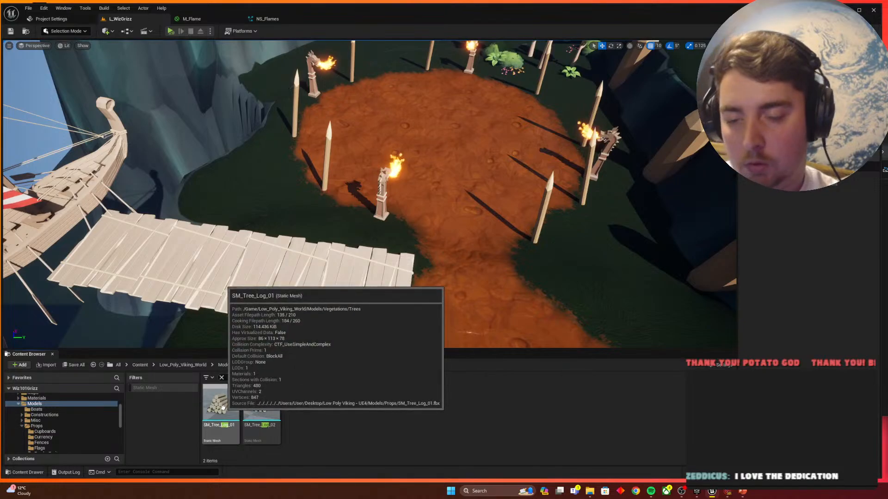
right_click_drag(324, 259, 292, 247)
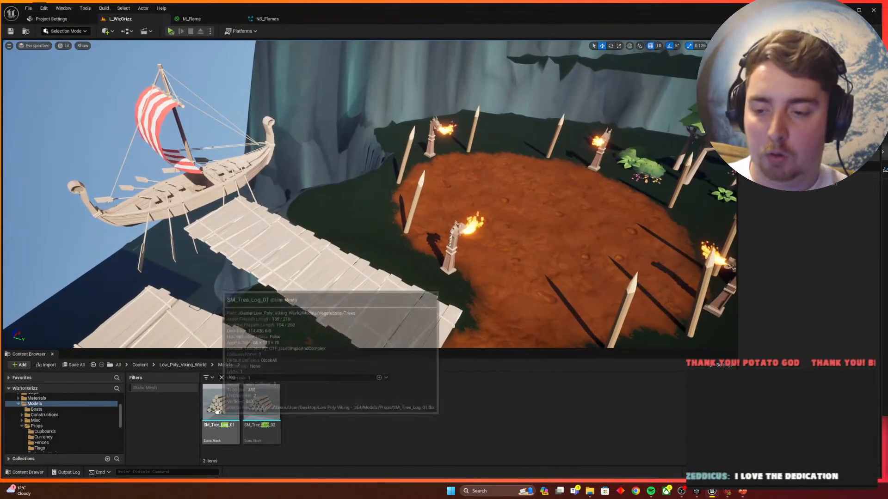
left_click_drag(220, 408, 373, 224)
Step: Switch to Wizard101 and examine the log pile near the moored ship
key("alt+Tab")
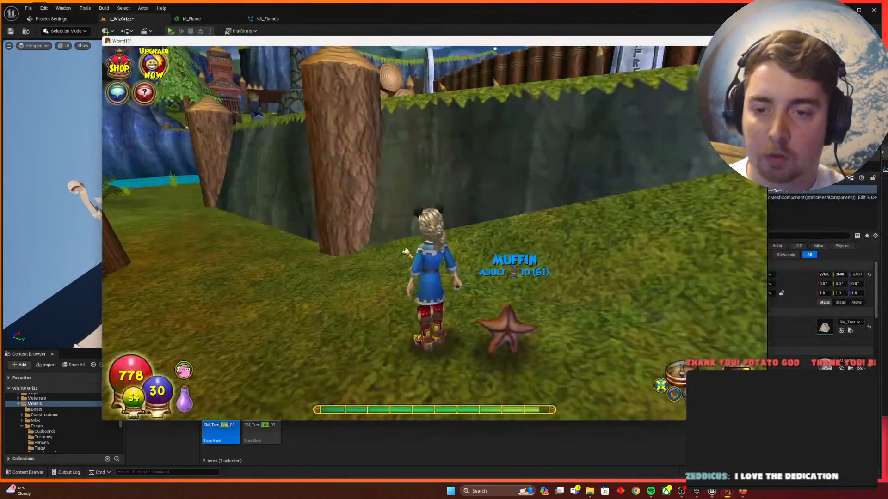
key("d")
key("w")
key("w")
key("d")
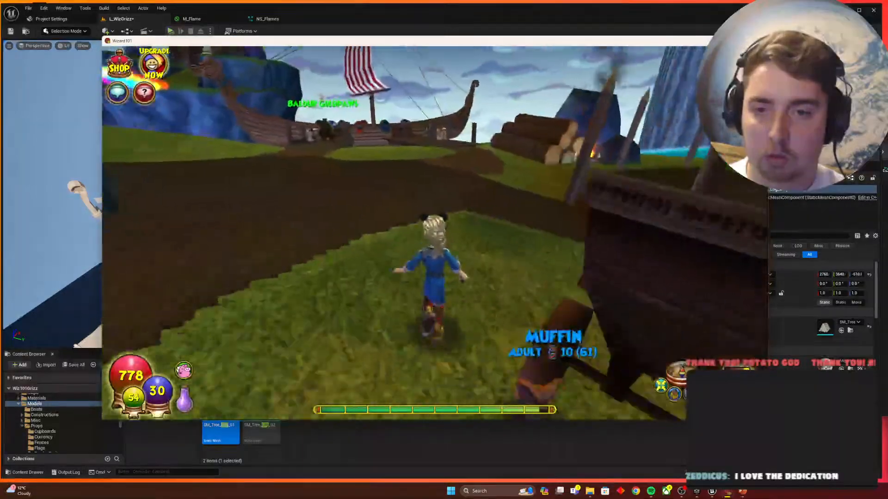
Step: Switch back to Unreal, turn the log pile to -35° and scale it uniformly to 3
key("alt+Tab")
right_click_drag(316, 258, 337, 302)
key("w")
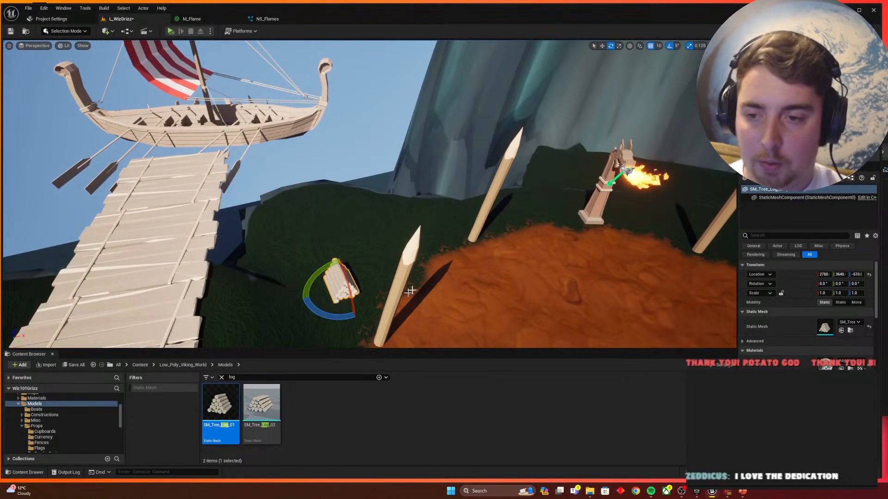
key("d")
right_click_drag(410, 291, 312, 261)
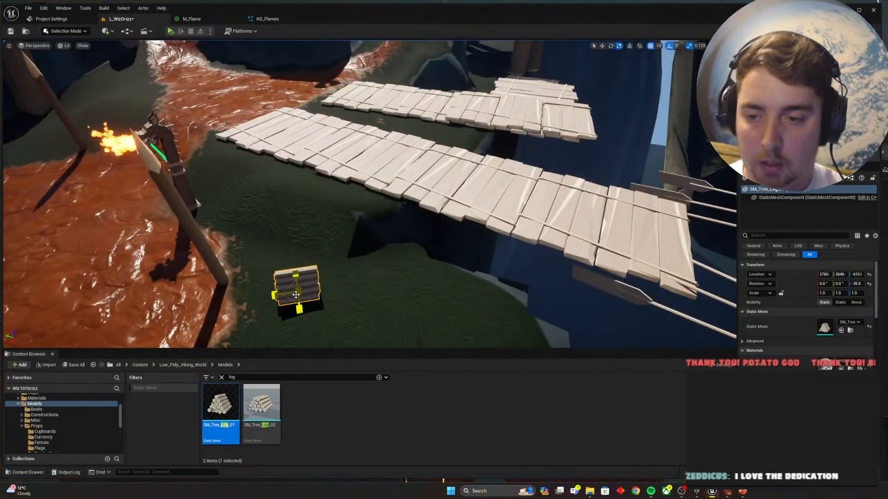
key("d")
right_click_drag(299, 292, 159, 245)
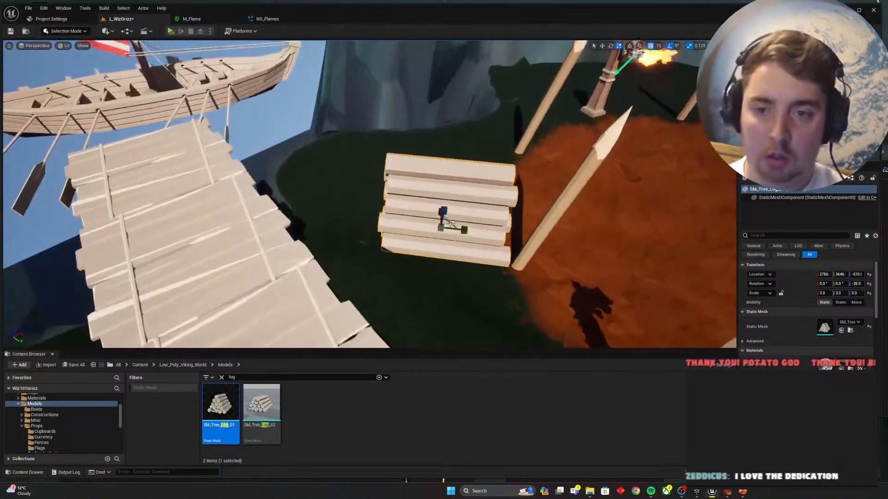
Step: Shift the log pile toward the dock to about X 2700 and Z -600, tilting it slightly to follow the slope
key("w")
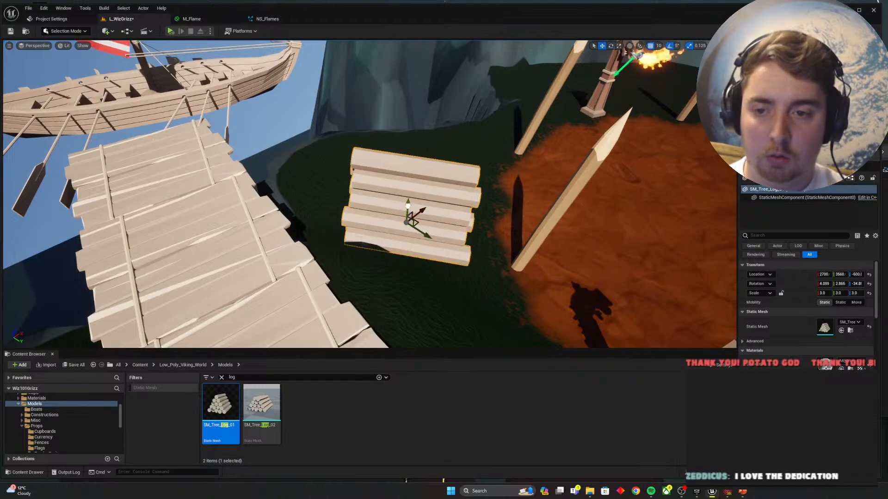
left_click_drag(407, 205, 408, 208)
right_click_drag(408, 208, 234, 188)
key("d")
key("a")
key("d")
key("q")
key("e")
key("w")
Step: Flatten and smooth the landscape around the log pile with a 150 brush, save the level and return to Selection Mode
left_click(65, 31)
left_click(64, 50)
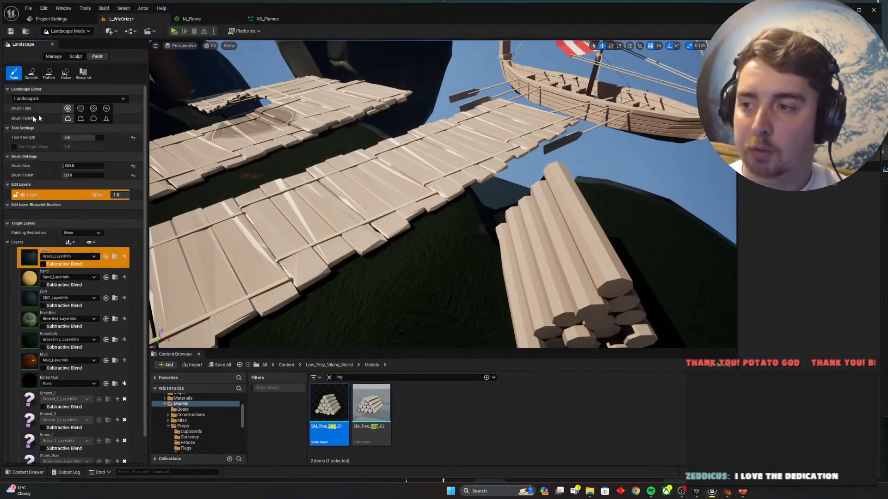
left_click(76, 56)
left_click(66, 74)
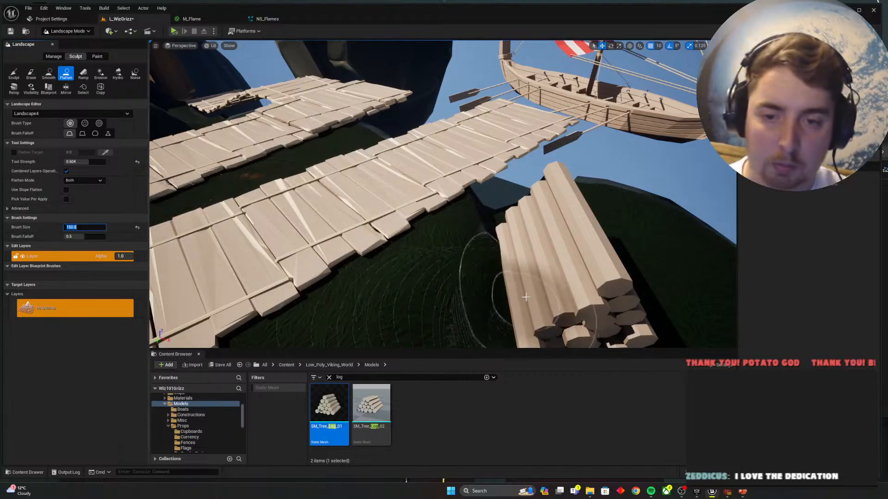
mouse_move(538, 253)
right_mouse_down()
mouse_move(518, 248)
mouse_move(499, 261)
mouse_move(516, 250)
right_mouse_up()
left_click(49, 74)
key("ctrl+s")
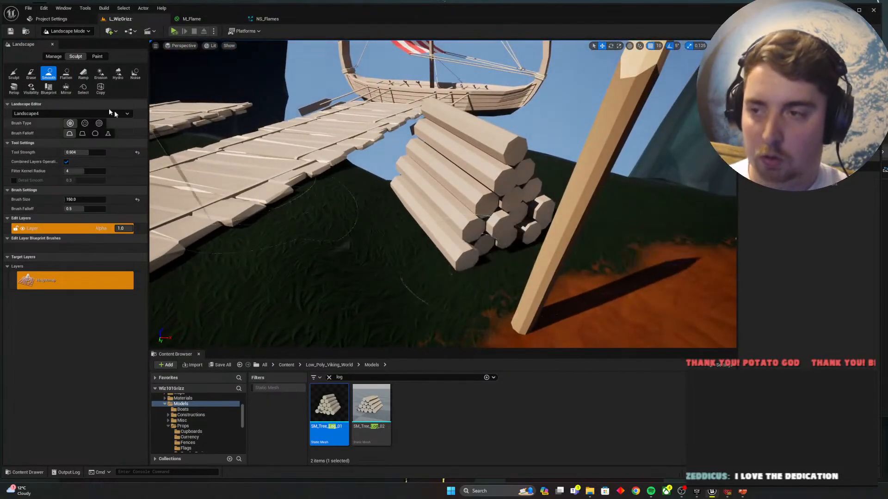
left_click(69, 34)
left_click(69, 42)
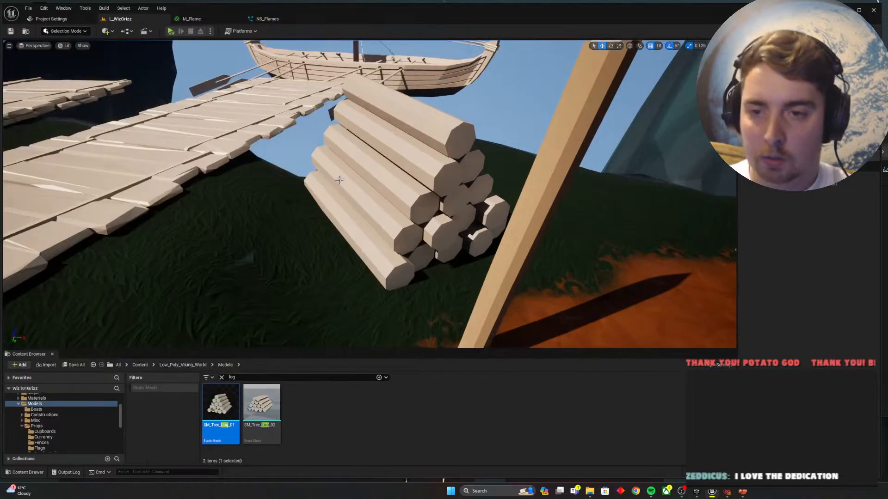
Step: Place SM_Tree_Log_02 on the grass beyond the cliff posts, scale it uniformly to 4, turn it to about -75° and save the level
key("d")
right_click_drag(338, 182, 444, 201)
key("alt+Tab")
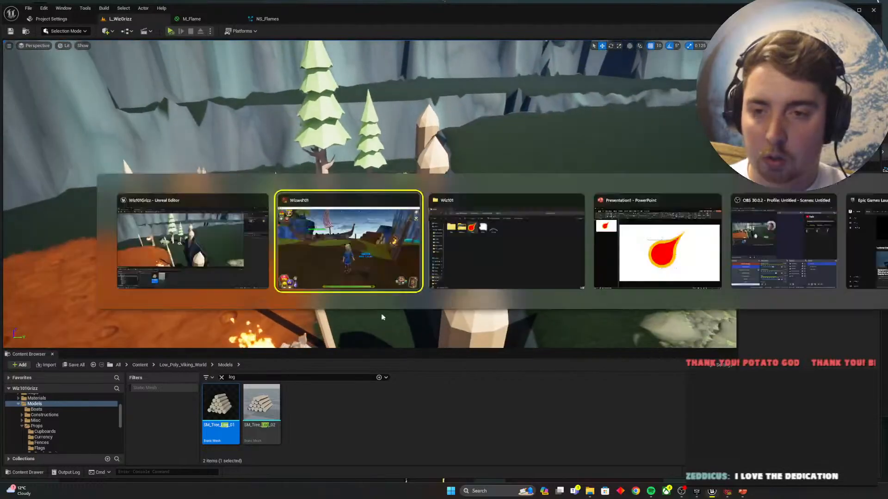
key("alt+Tab")
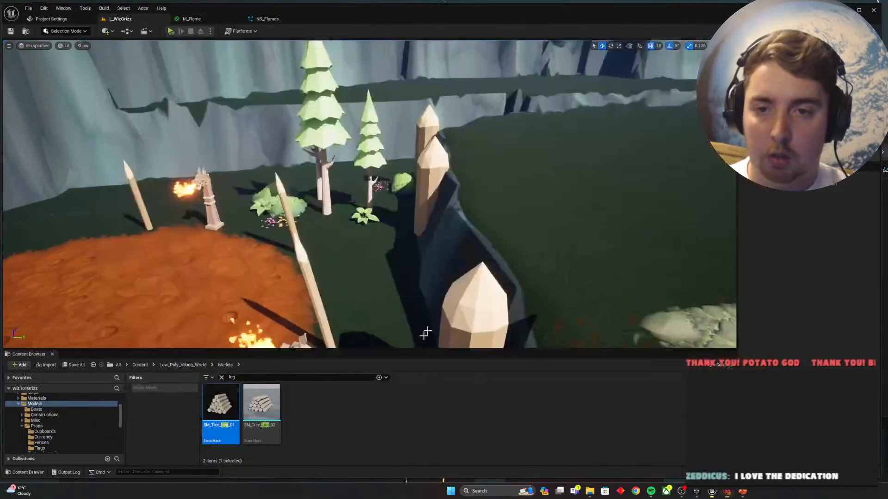
left_click(262, 405)
left_click_drag(502, 191, 501, 193)
key("e")
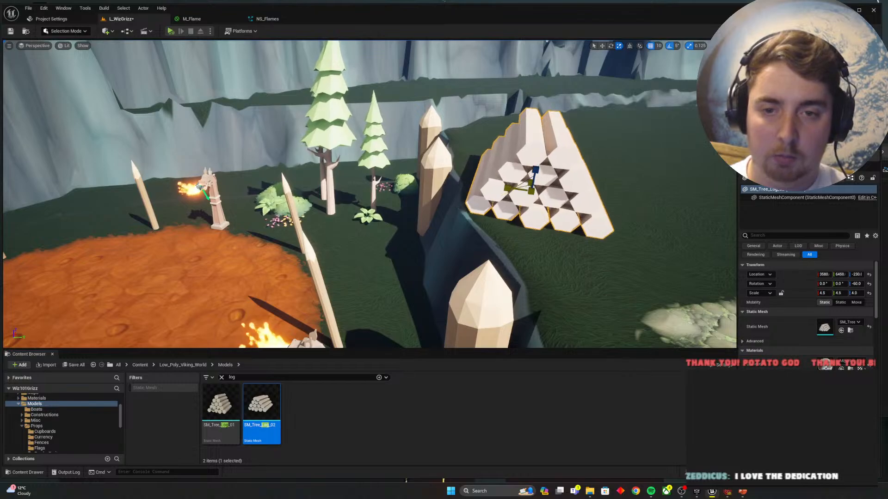
left_click_drag(537, 171, 537, 164)
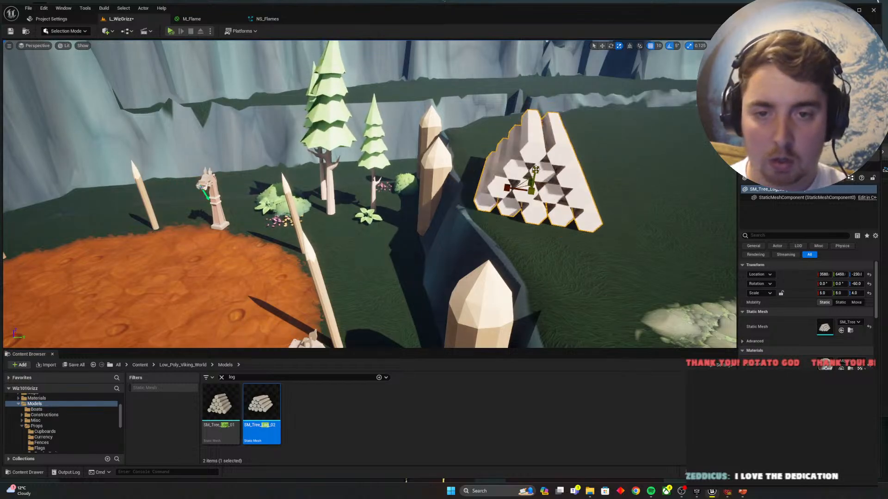
right_click_drag(527, 179, 514, 208)
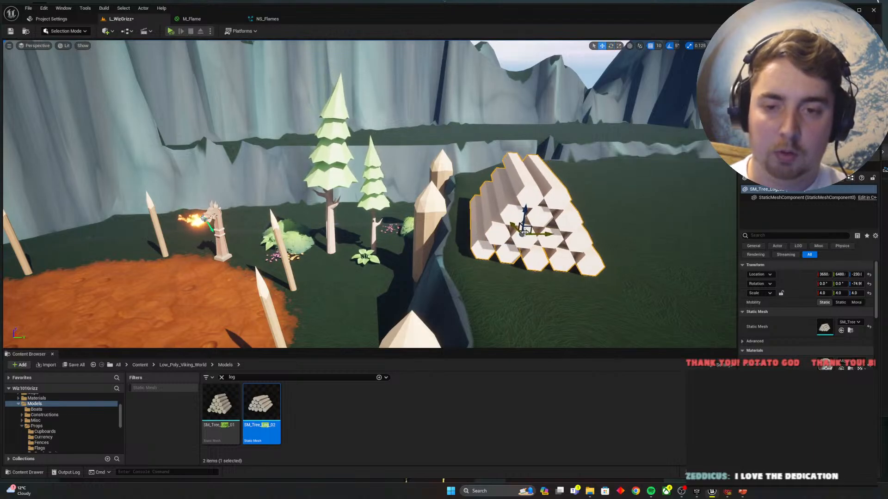
key("Escape")
key("ctrl+s")
Step: Switch to Wizard101, examine the area around the moored ship and log pile, and return to the dock view in Unreal
right_click_drag(501, 276, 601, 266)
key("alt+Tab")
key("w")
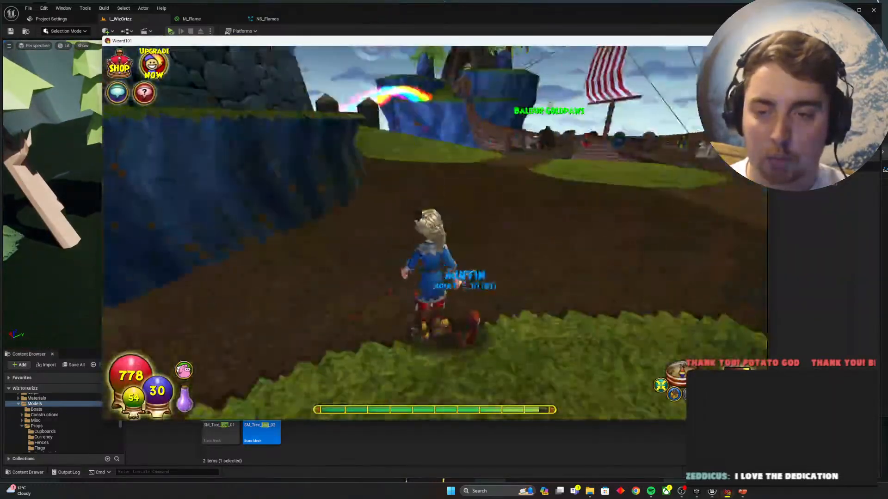
right_click_drag(467, 206, 430, 169)
key("alt+Tab")
key("s")
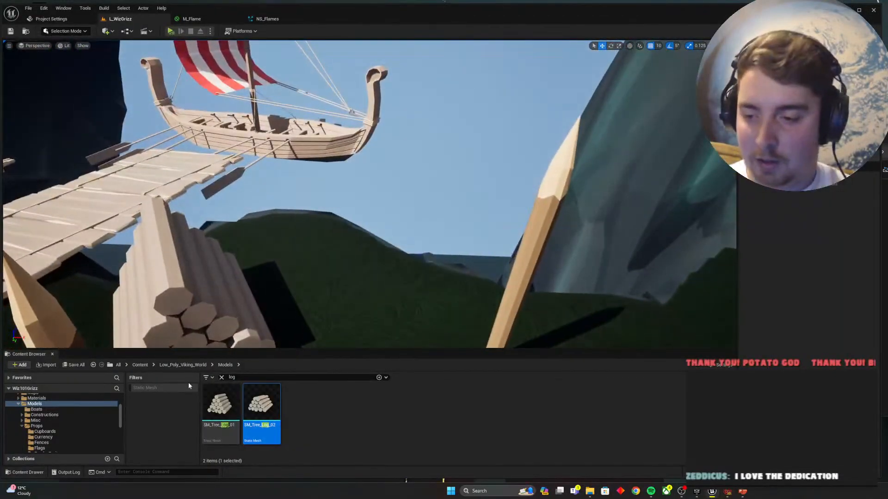
Step: Try SM_Rock_Cliff_01_B from the Low_Poly_Viking_World rocks beside the log pile, and replace it with SM_Rock_Cliff_03_A scaled to 0.25
left_click(222, 378)
double_click(381, 400)
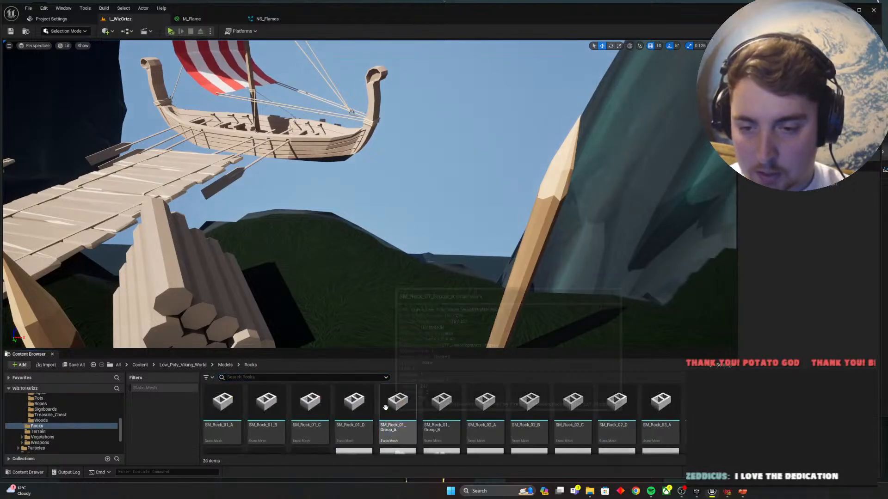
scroll(465, 421, "down", 3)
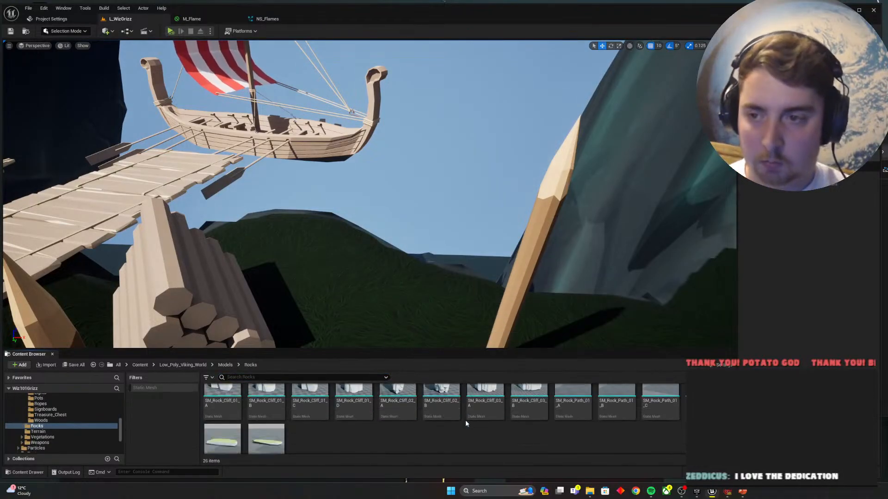
right_click_drag(442, 292, 402, 314)
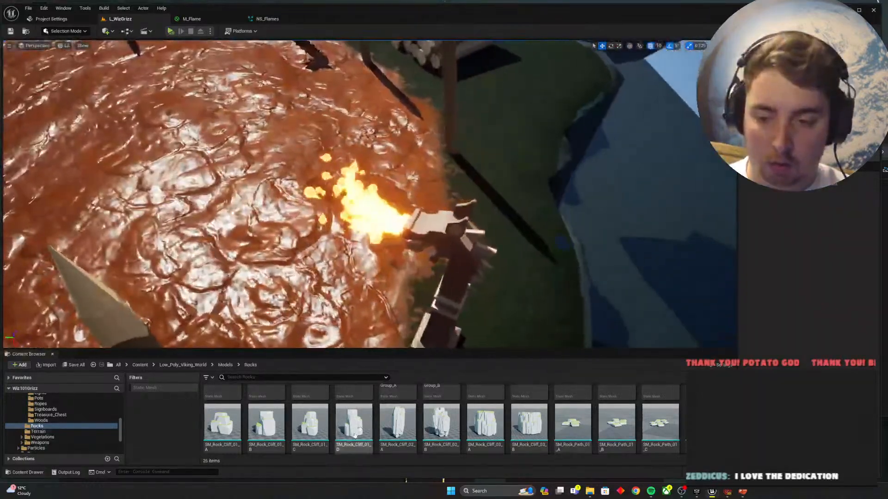
left_click_drag(276, 435, 520, 93)
right_click_drag(520, 92, 424, 322)
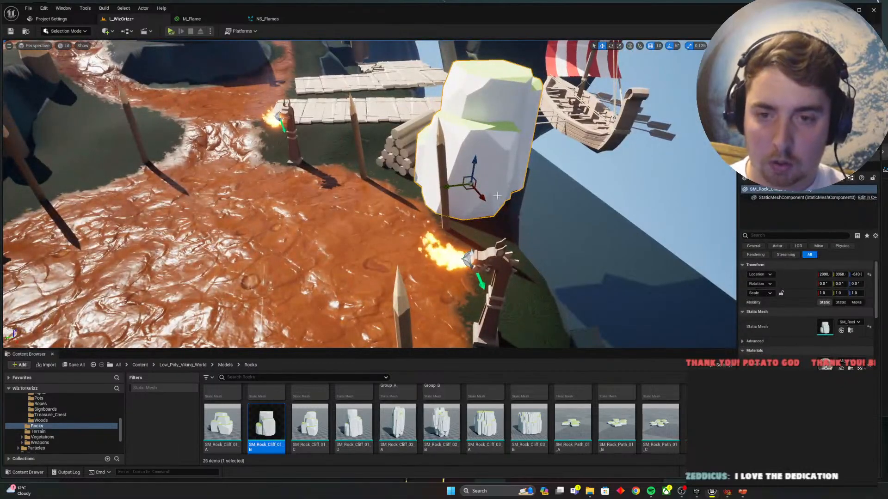
key("Delete")
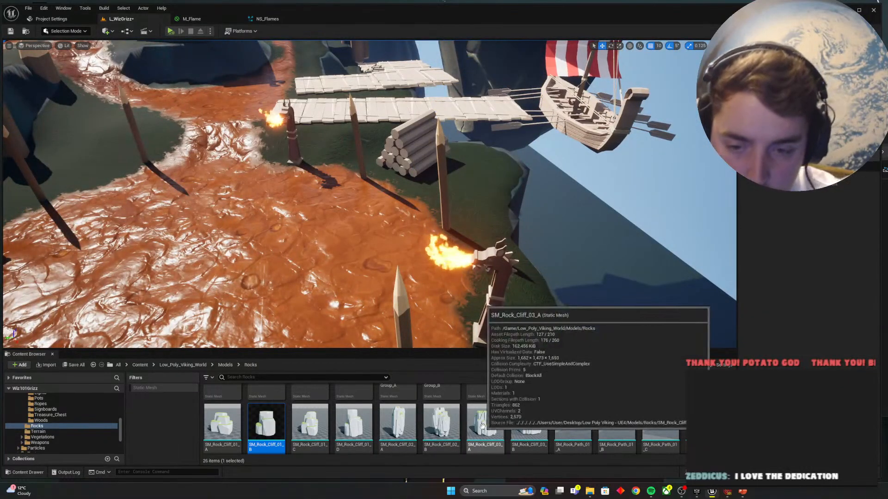
left_click_drag(493, 427, 440, 185)
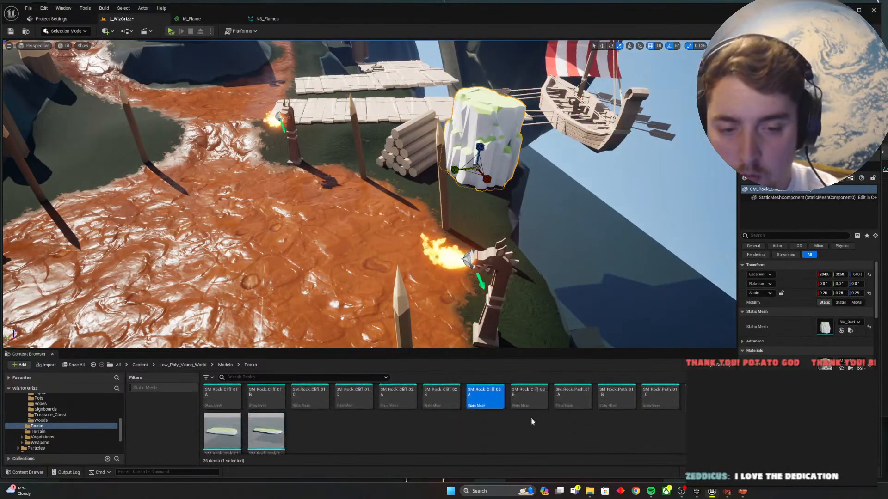
Step: Place SM_Rock_01 from the LUSH_StylizedEnvironmentSet rock meshes in front of the log pile
left_click(144, 367)
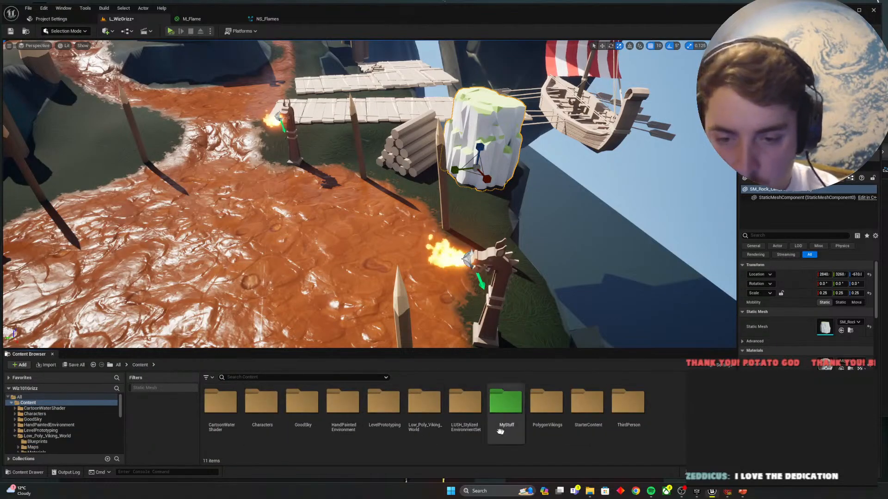
double_click(470, 409)
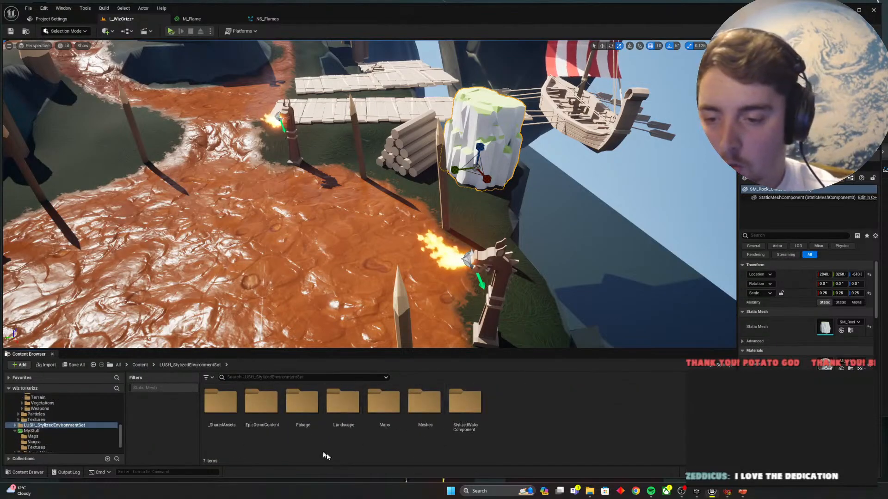
double_click(414, 415)
double_click(221, 401)
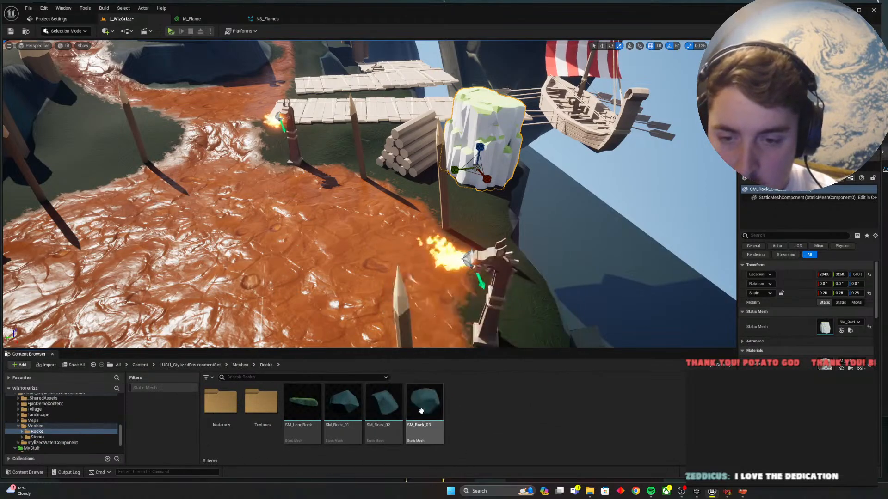
left_click(343, 406)
left_click_drag(342, 406, 397, 197)
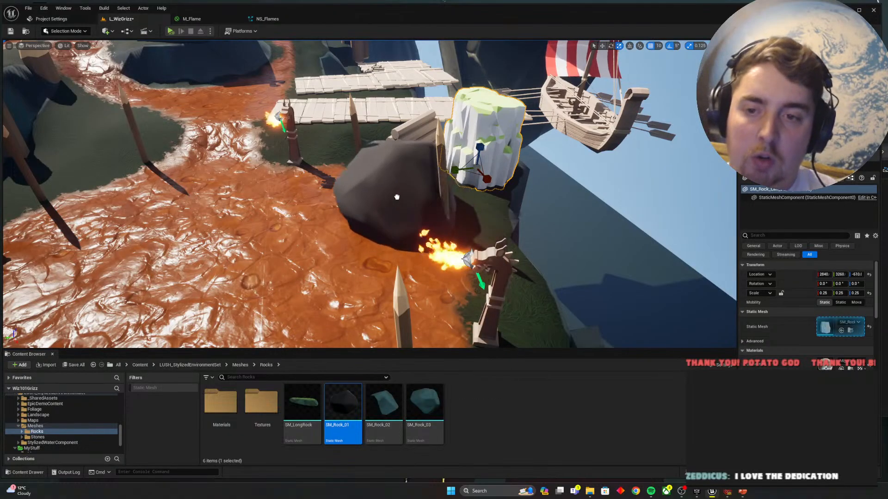
Step: Compare with the rock behind the log pile in Wizard101, and delete the small SM_Rock_Cliff_03_A in Unreal
right_click_drag(547, 251, 615, 231)
key("alt+Tab")
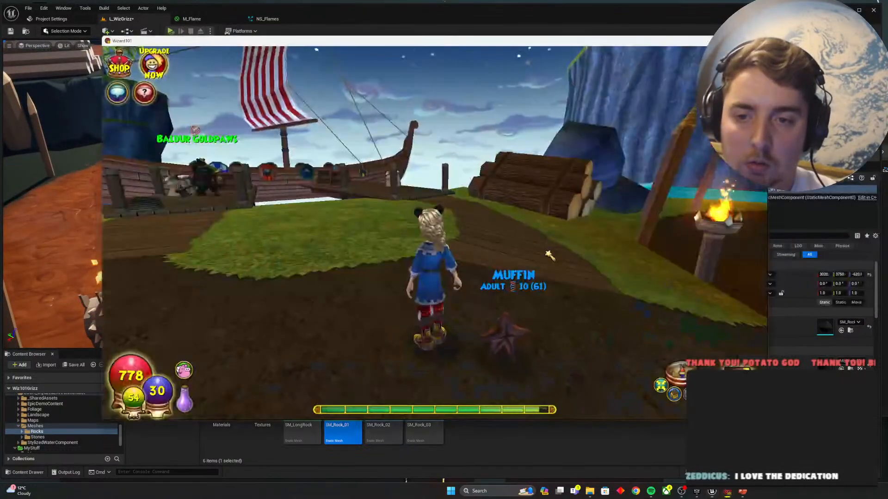
key("alt+Tab")
right_click_drag(548, 254, 516, 207)
left_click(515, 207)
key("Delete")
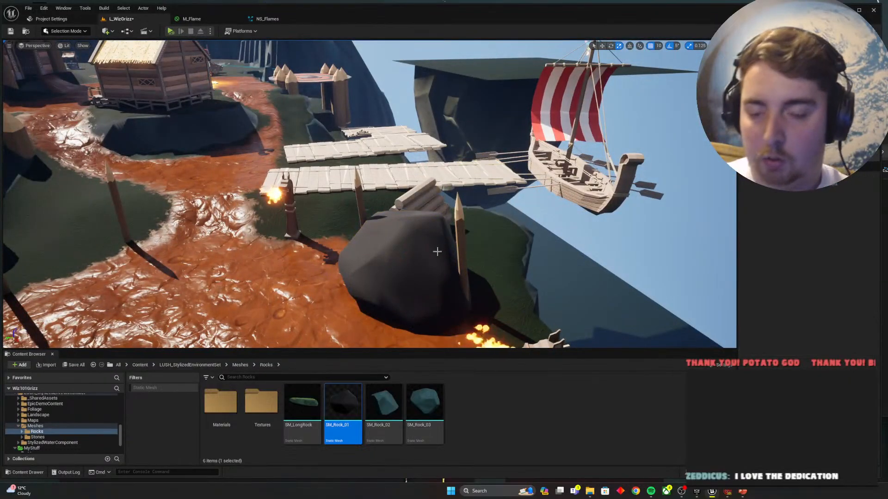
Step: Try SM_Rock_03 on the grass behind the large dark rock, and remove it
left_click(436, 252)
left_click_drag(417, 414, 491, 224)
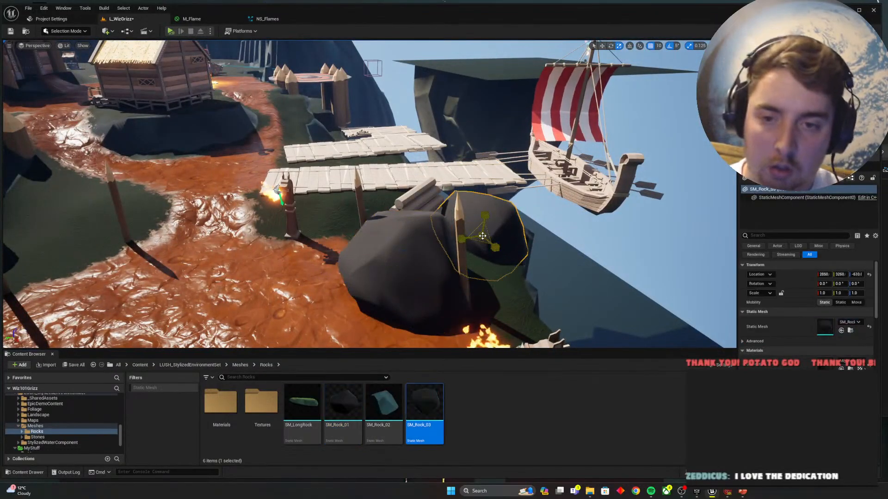
key("Delete")
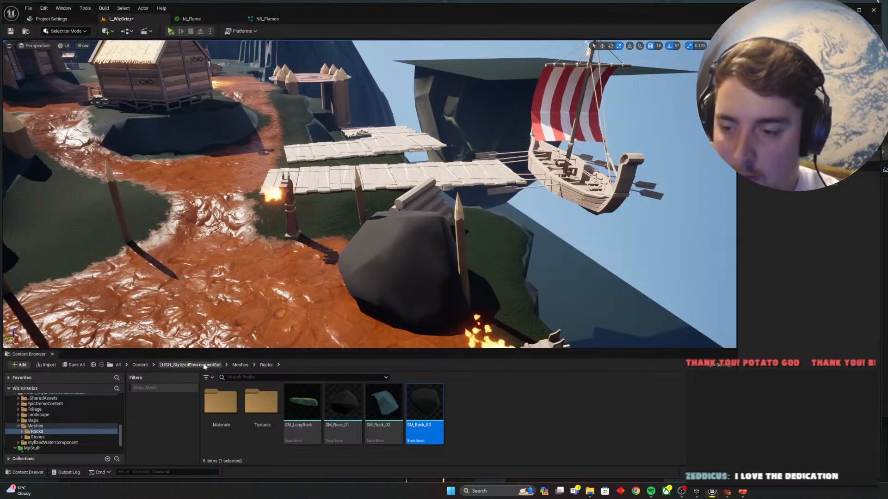
Step: Try SM_Rock from the CartoonWaterShader meshes beside the log pile, raising and shrinking it, and remove it
left_click(140, 365)
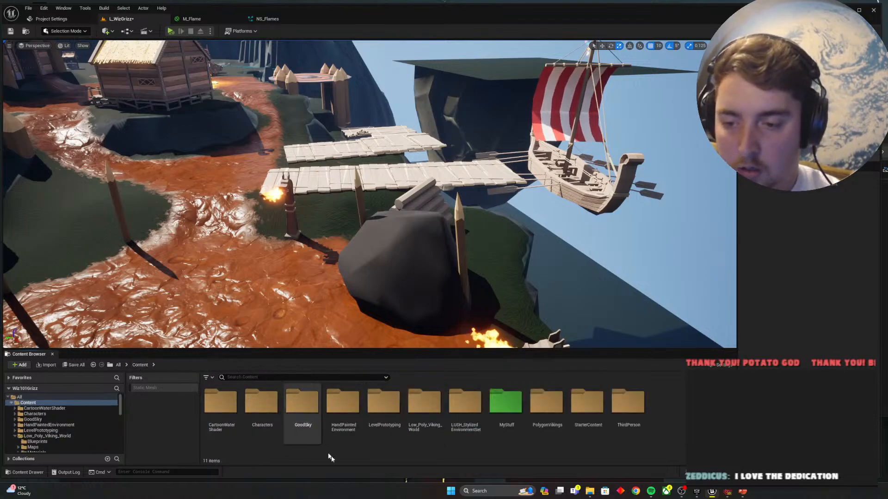
double_click(234, 418)
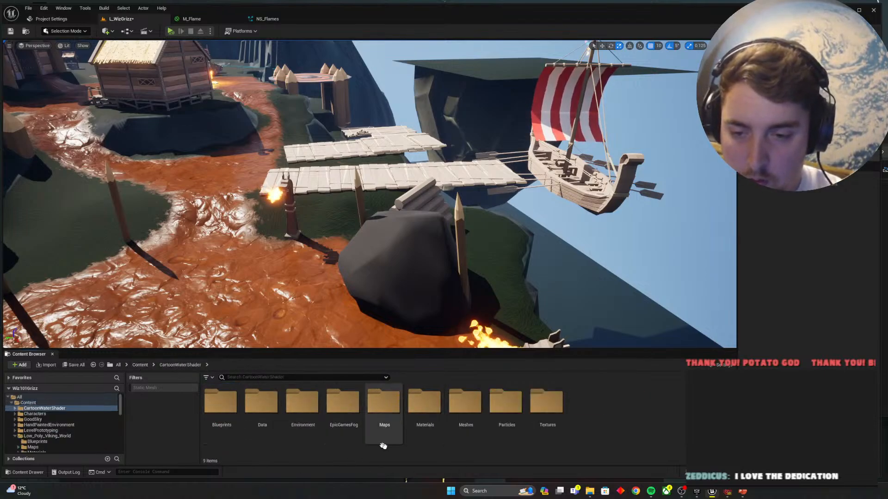
double_click(465, 405)
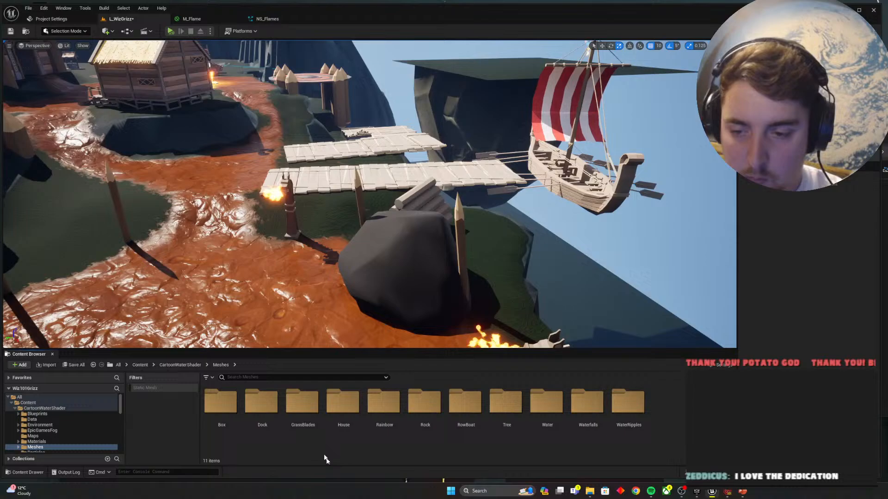
double_click(427, 414)
left_click_drag(229, 422, 495, 276)
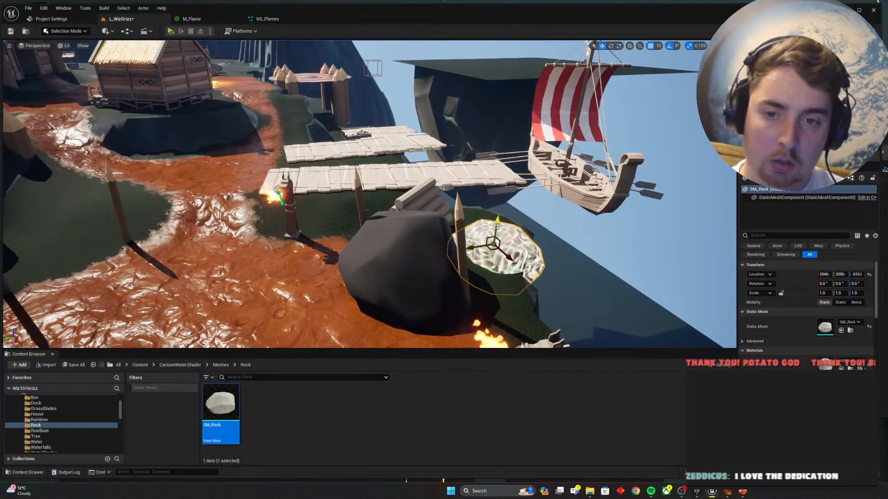
mouse_move(497, 225)
left_mouse_down()
mouse_move(499, 196)
mouse_move(498, 218)
left_mouse_up()
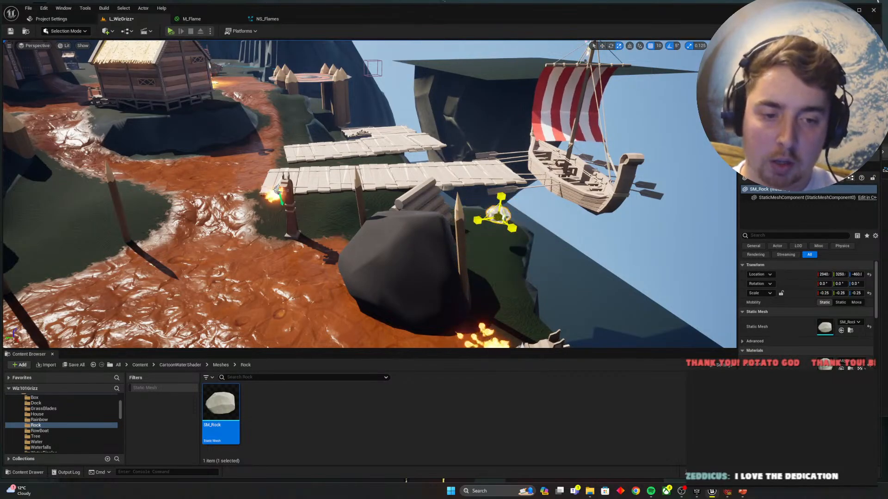
key("Delete")
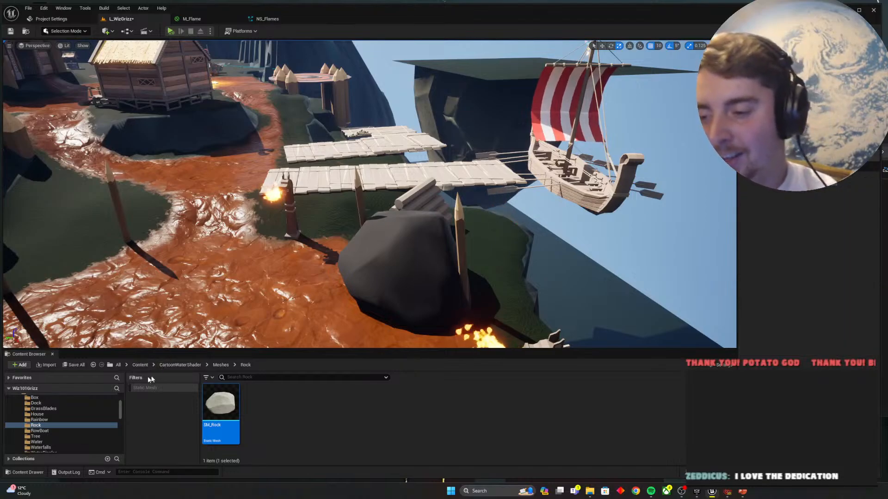
Step: Look through the HandPaintedEnvironment asset folders and open Models
left_click(137, 367)
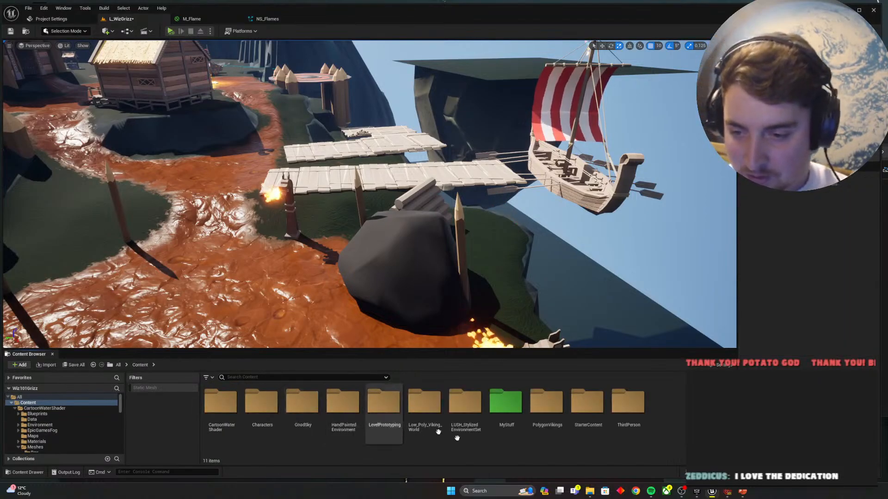
double_click(342, 402)
double_click(217, 411)
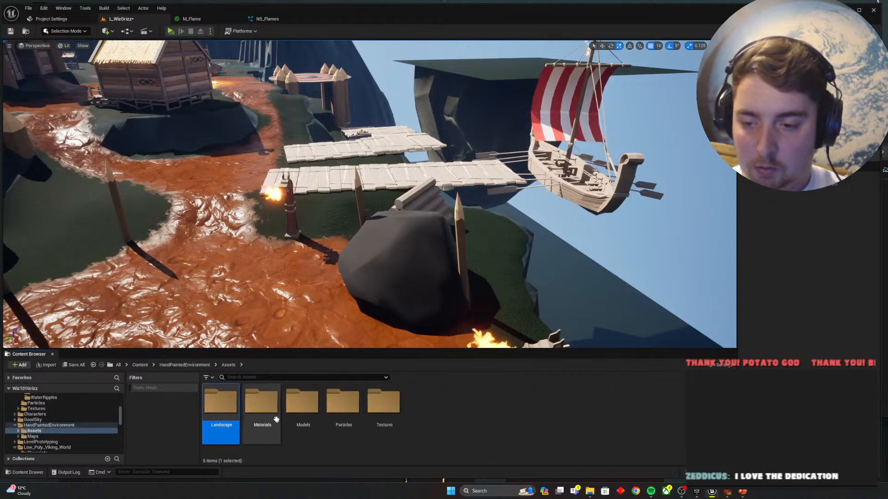
double_click(262, 402)
left_click(229, 365)
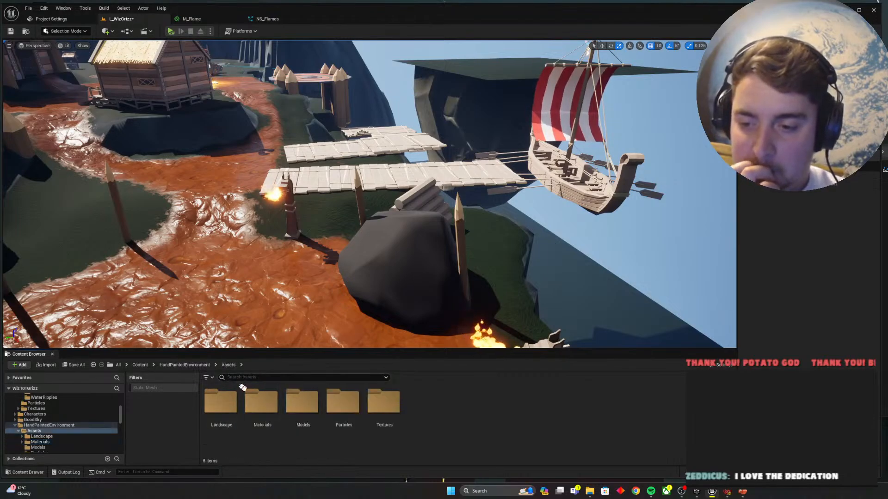
double_click(297, 416)
Step: Place a tall pointed rock from the HandPaintedEnvironment models beside the log pile, and delete the dark SM_Rock_01
scroll(442, 419, "down", 5)
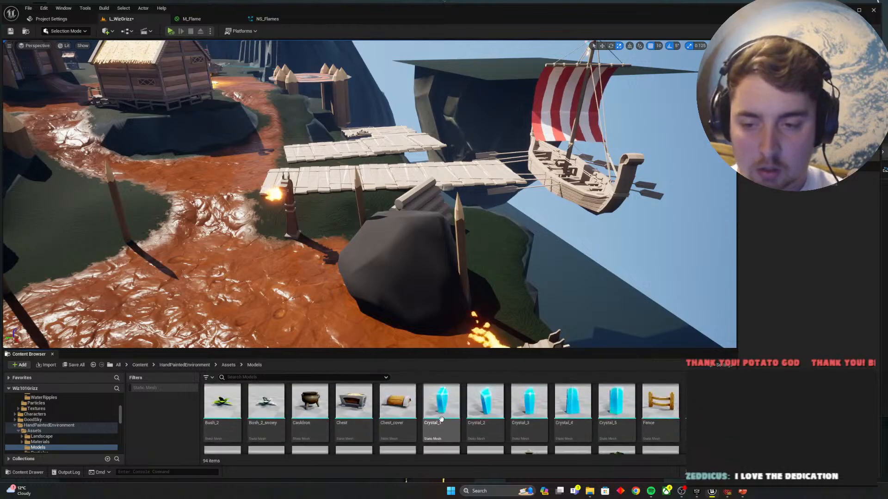
scroll(442, 420, "down", 3)
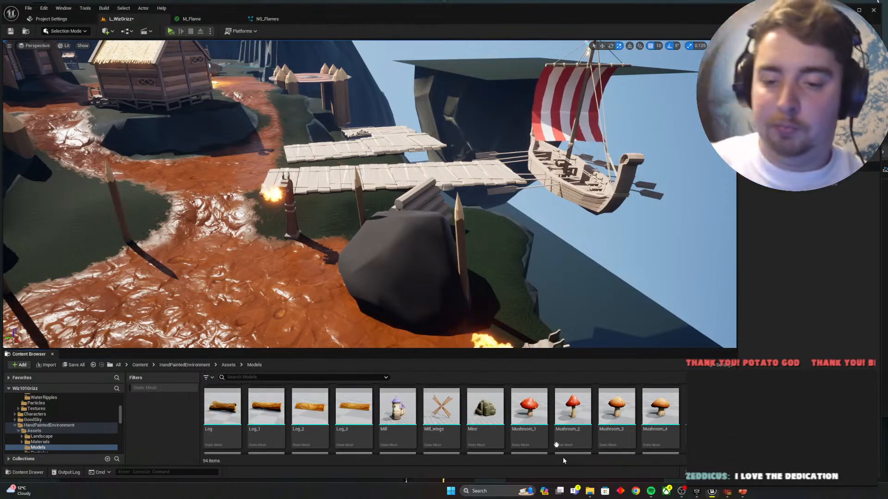
scroll(556, 412, "down", 3)
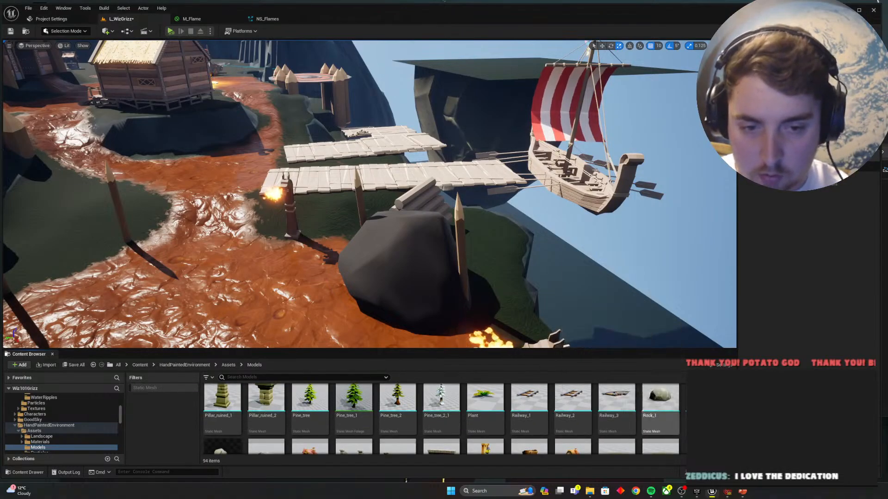
left_click_drag(660, 398, 484, 236)
key("Delete")
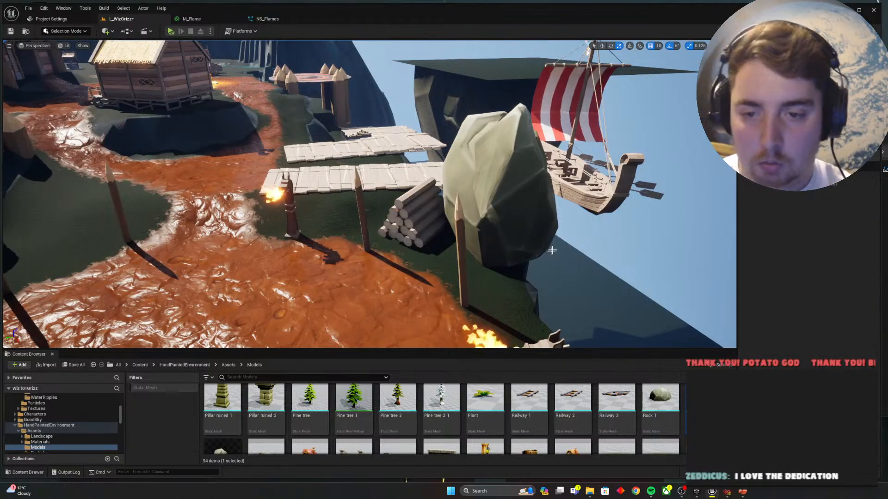
scroll(416, 411, "down", 5)
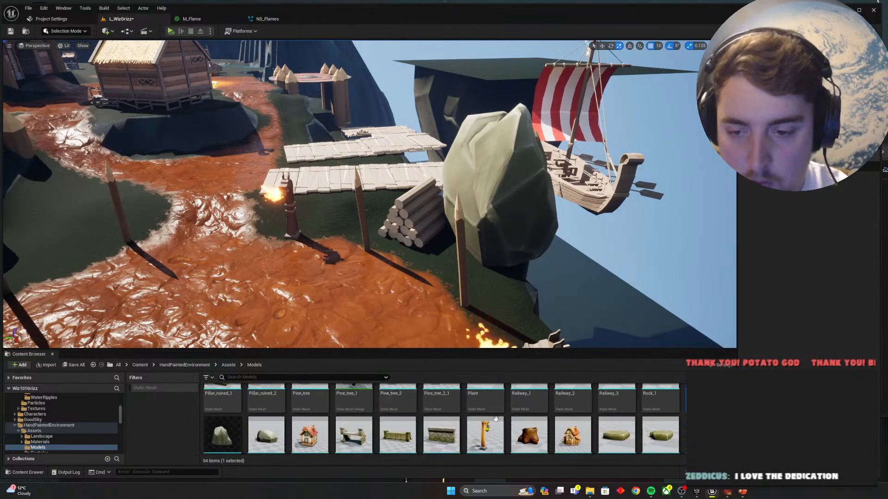
Step: Browse the HandPaintedEnvironment models and place Log_1 on the mud in front of the log pile
scroll(532, 421, "up", 3)
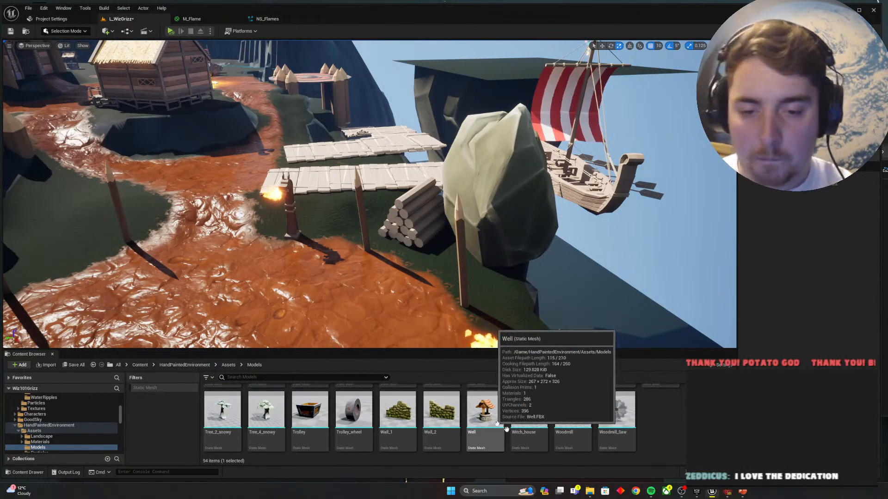
scroll(598, 432, "up", 4)
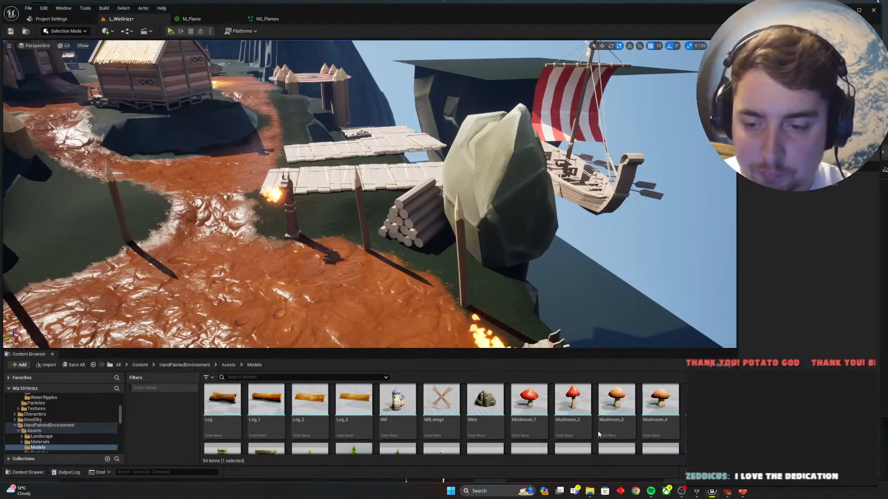
left_click_drag(255, 439, 367, 277)
scroll(578, 416, "up", 3)
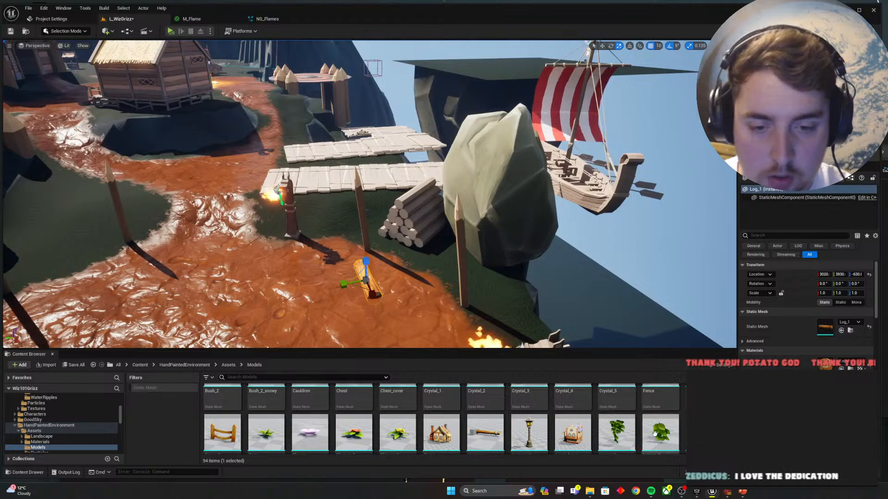
scroll(654, 433, "down", 4)
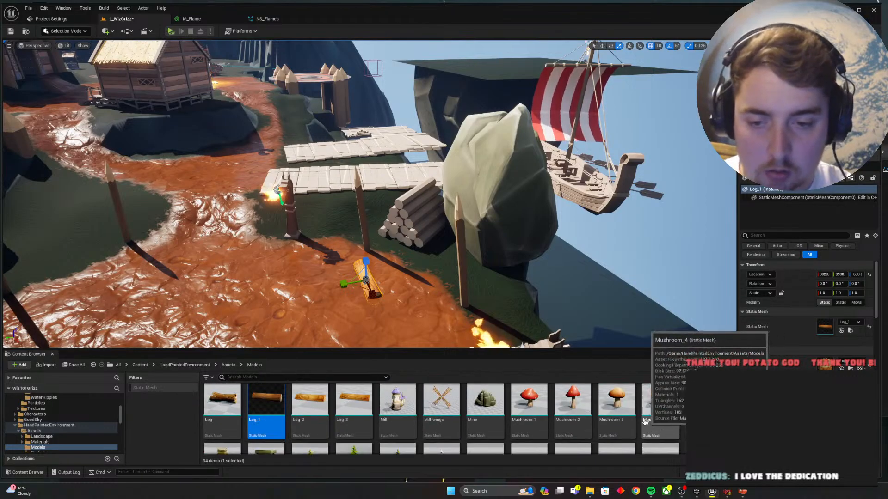
Step: Place a Pine_tree from the HandPaintedEnvironment models on the grass beside the low-poly trees at the mud circle's edge
scroll(645, 422, "down", 2)
right_click_drag(354, 287, 109, 324)
left_click_drag(363, 398, 423, 213)
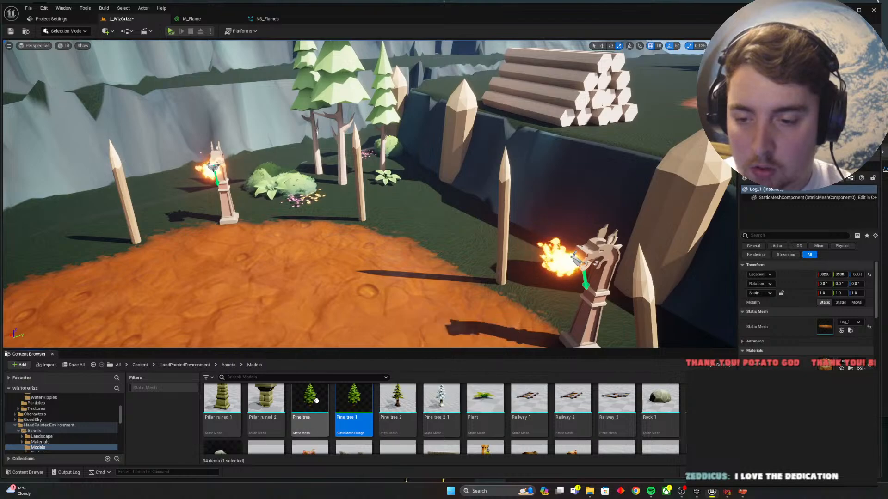
left_click_drag(317, 401, 414, 217)
right_click_drag(414, 217, 407, 186)
Step: Compare with the Wizard101 game scene, and try Pine_tree_2 near the placed pine before removing it
key("alt+Tab")
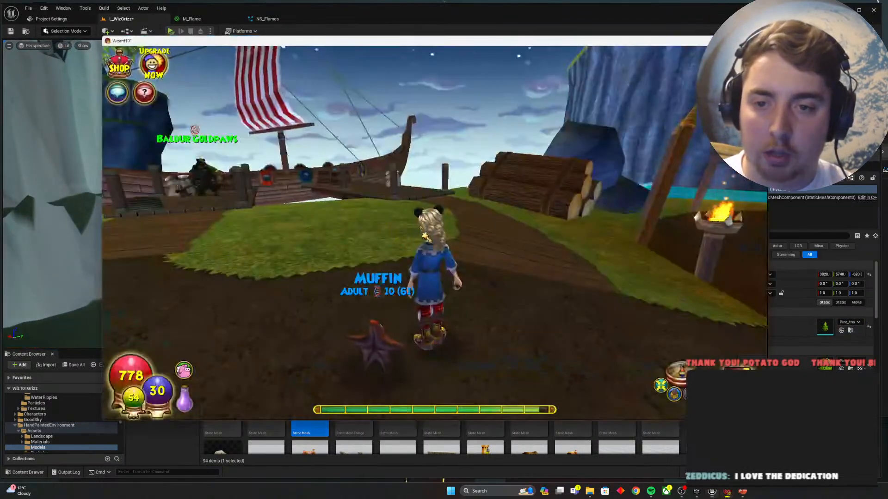
key("d")
key("alt+Tab")
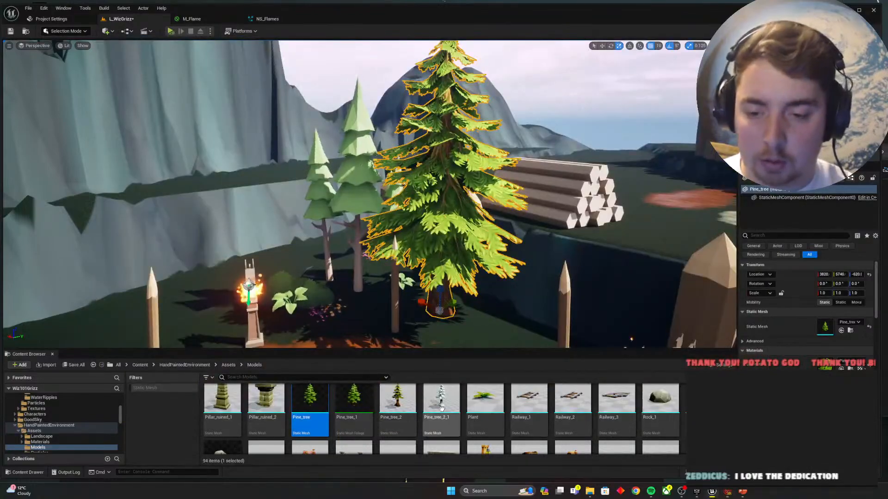
left_click_drag(468, 325, 482, 315)
key("Delete")
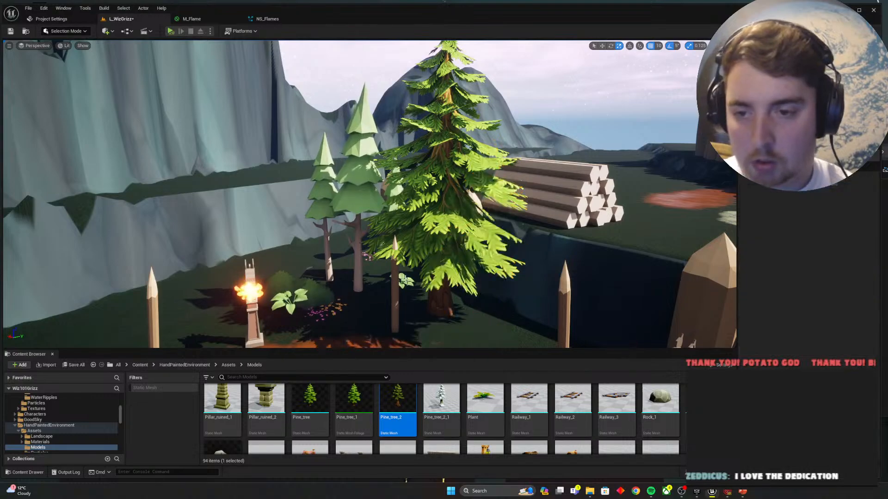
Step: Delete the low-poly trees standing behind the bush and flowers at the edge of the mud circle
key("s")
right_click_drag(355, 196, 358, 159)
key("w")
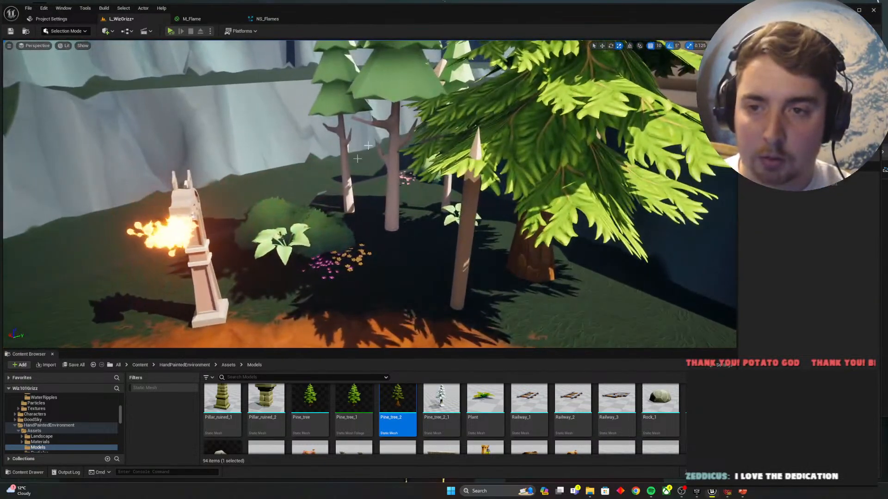
left_click(403, 86)
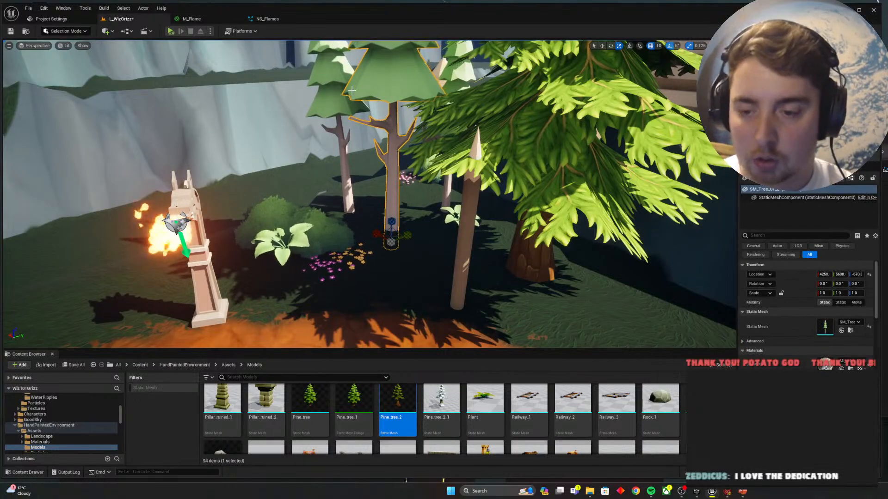
key("Delete")
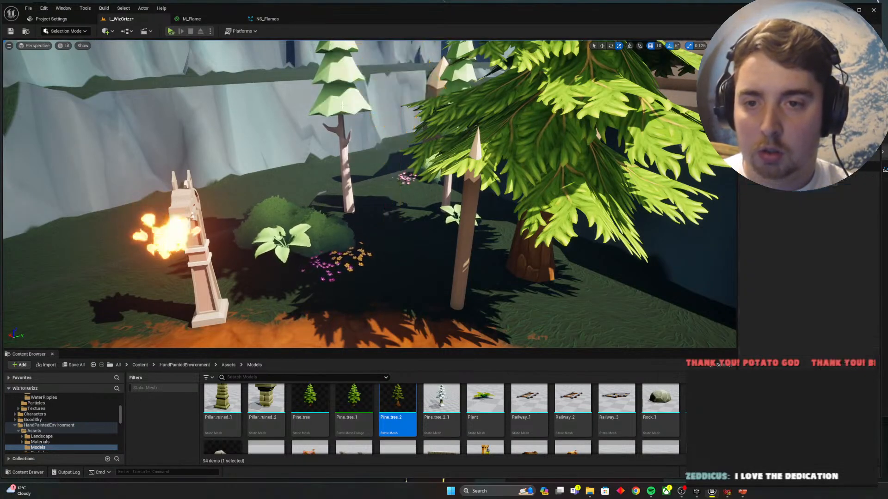
left_click(343, 106)
key("Delete")
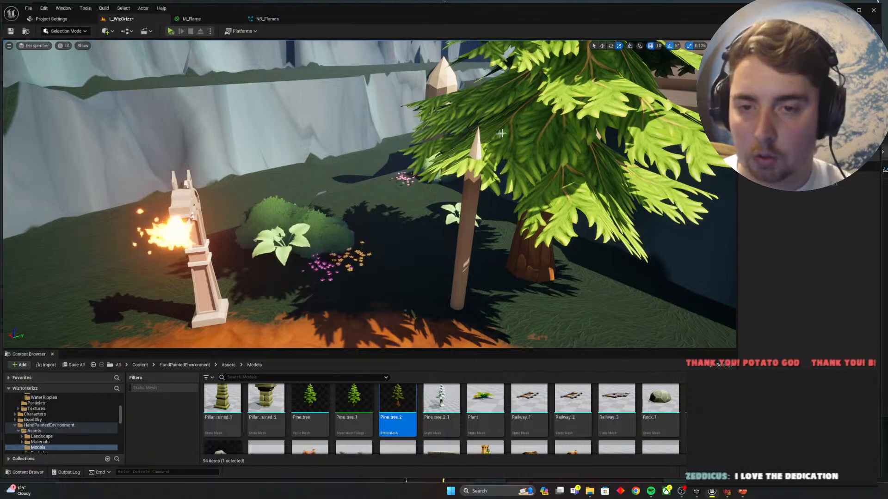
Step: Move the Pine_tree behind the bush where the old trees stood, and set its Z scale to 1.25
left_click(502, 134)
key("f")
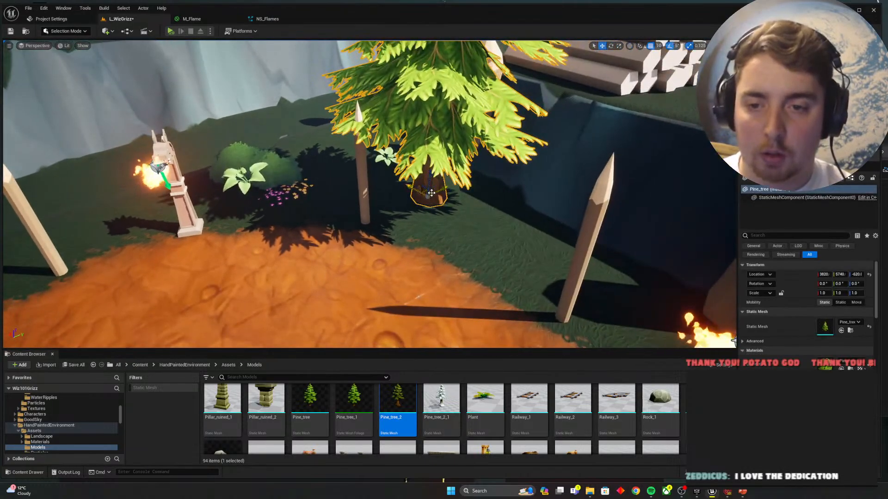
left_click_drag(431, 193, 301, 141)
right_click_drag(302, 142, 326, 96)
key("w")
mouse_move(311, 275)
left_mouse_down()
mouse_move(317, 288)
mouse_move(312, 265)
mouse_move(313, 280)
left_mouse_up()
key("s")
right_click_drag(313, 281, 275, 277)
key("w")
Step: Place a second Pine_tree beside the first, scale it down to 0.625, and save the level
scroll(489, 424, "down", 5)
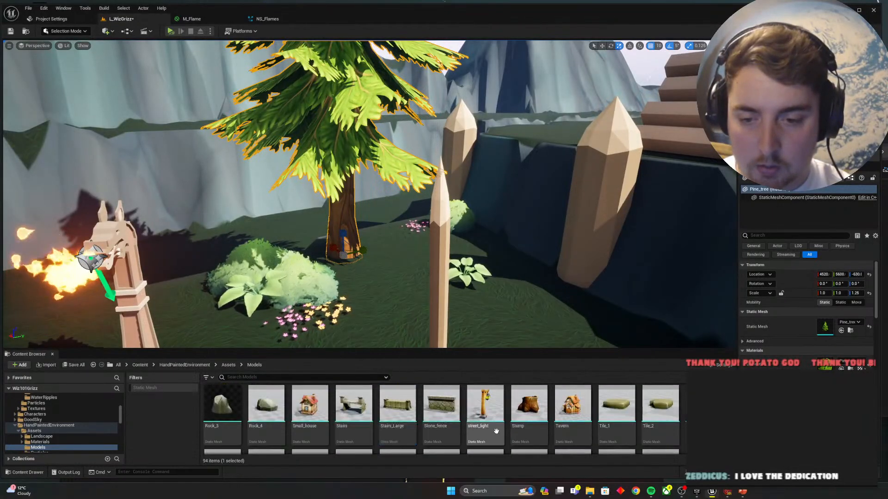
scroll(495, 429, "up", 4)
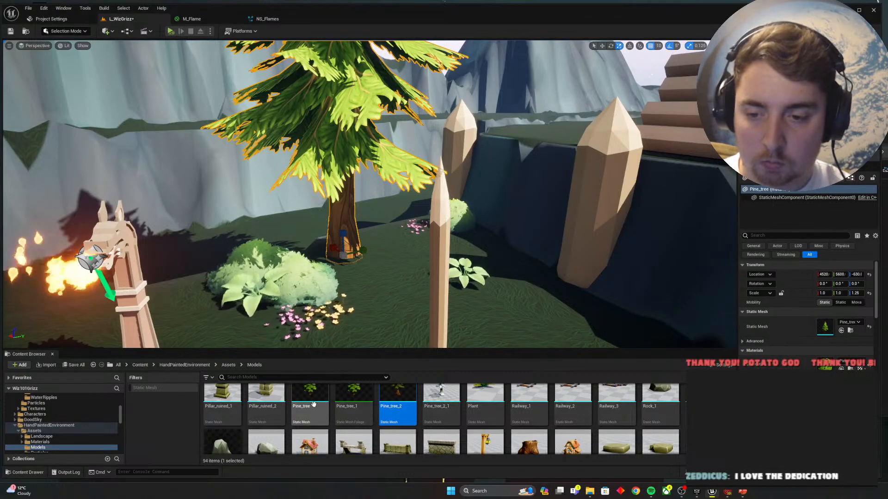
left_click_drag(313, 404, 400, 270)
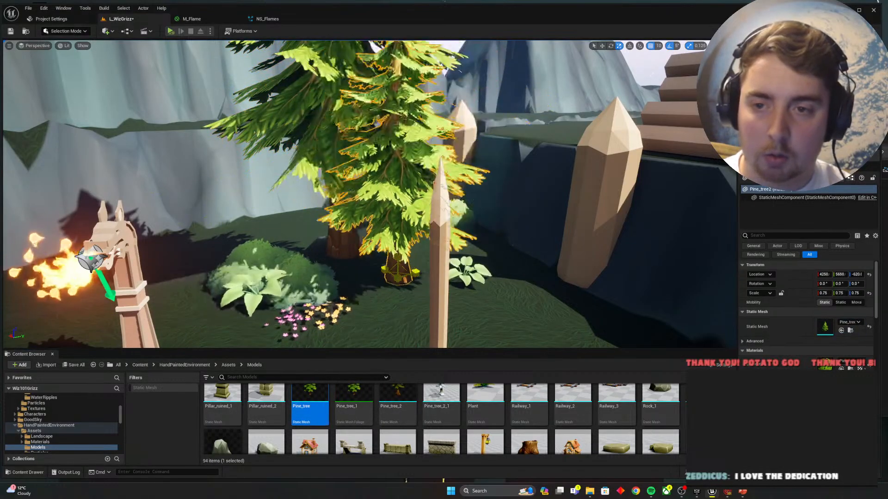
right_click_drag(453, 292, 453, 303)
key("s")
key("w")
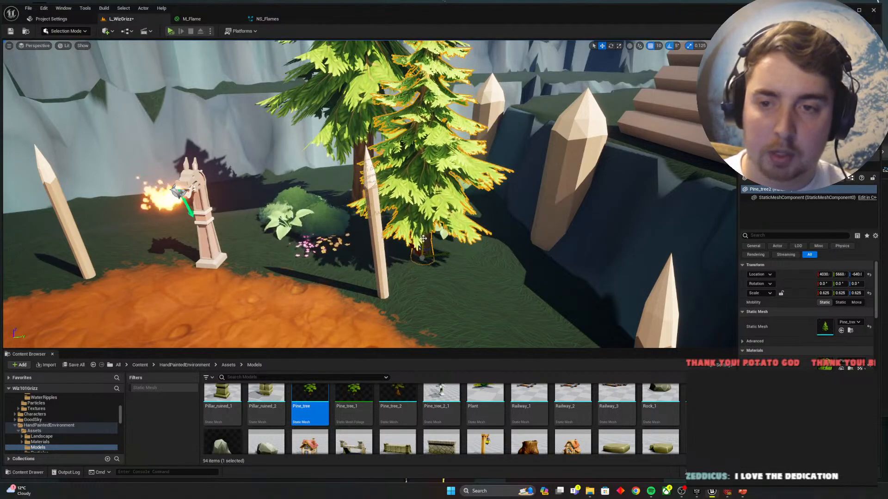
key("Escape")
key("s")
right_click_drag(423, 239, 428, 185)
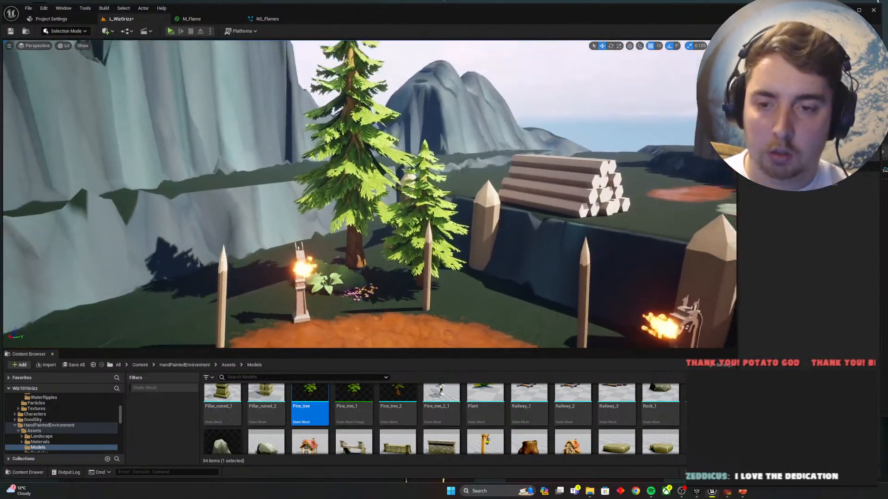
key("s")
mouse_move(387, 269)
right_mouse_down()
mouse_move(409, 269)
mouse_move(387, 277)
mouse_move(387, 270)
right_mouse_up()
key("w")
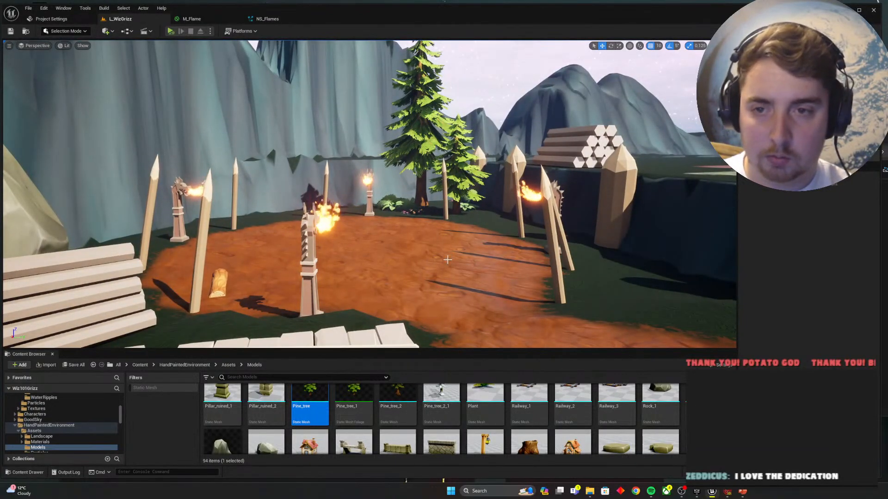
Step: Try the Woodmill model on the grass plateau near the palisade, and delete it
key("w")
right_click_drag(451, 256, 509, 253)
scroll(539, 394, "down", 5)
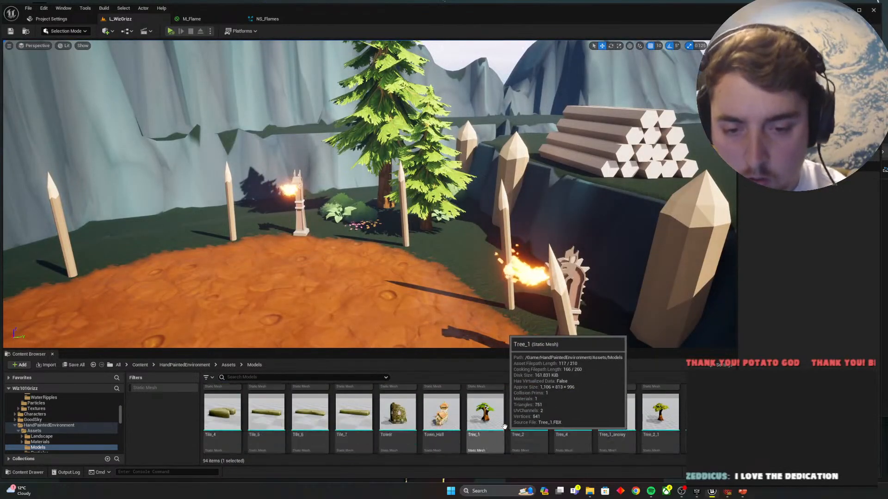
left_click(477, 401)
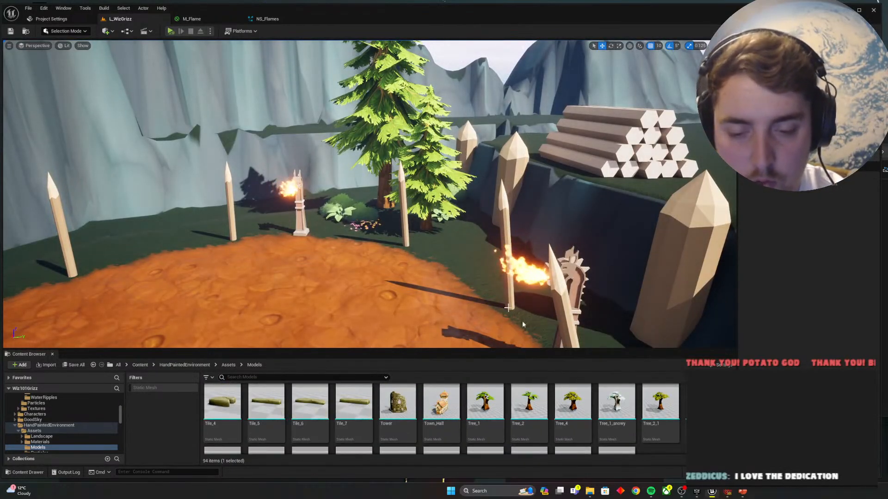
key("s")
right_click_drag(523, 324, 576, 325)
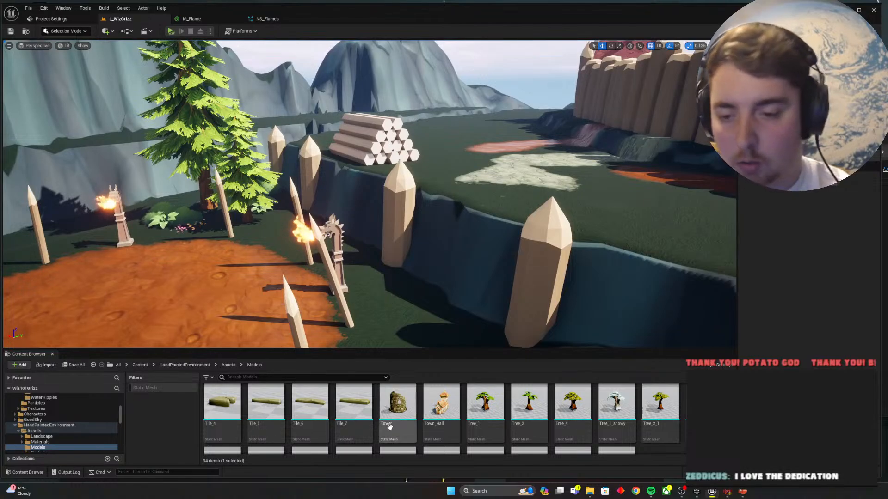
scroll(391, 425, "down", 3)
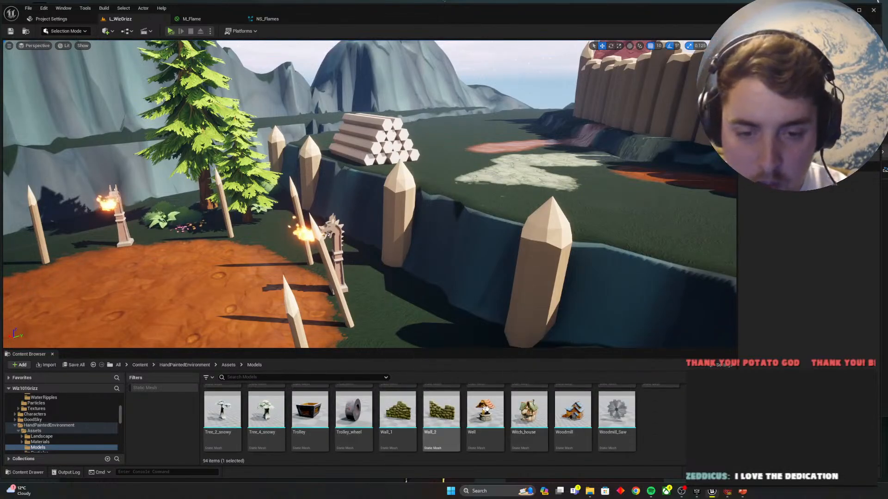
left_click_drag(580, 409, 562, 166)
right_click_drag(563, 166, 353, 265)
key("w")
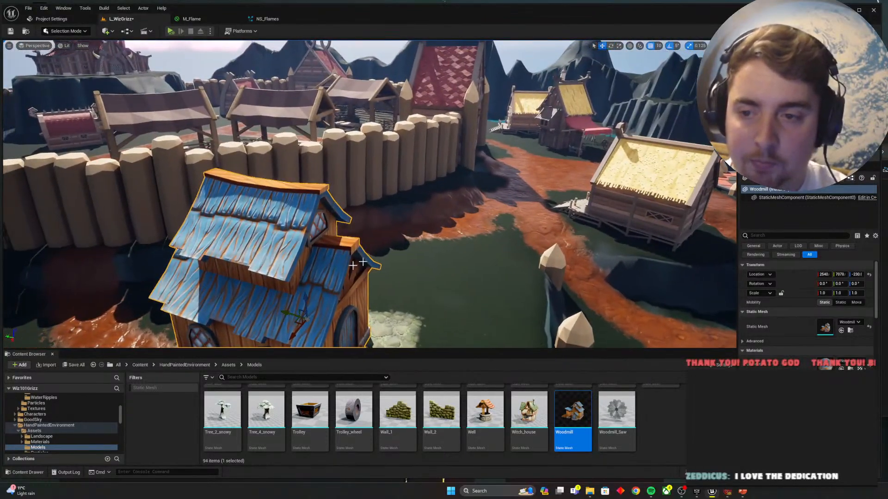
key("Delete")
Step: Place Mushroom_3 from the HandPaintedEnvironment models beside the flowers in front of the large pine
scroll(497, 421, "up", 6)
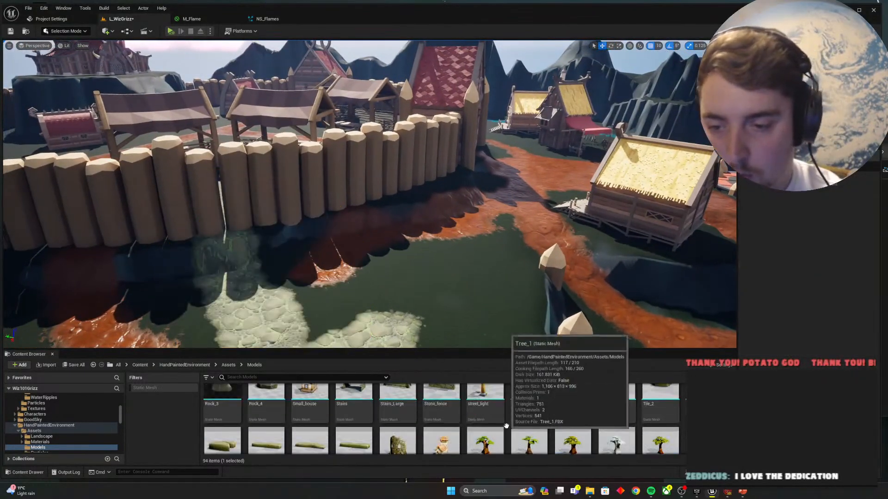
right_click_drag(534, 265, 423, 274)
scroll(617, 436, "up", 1)
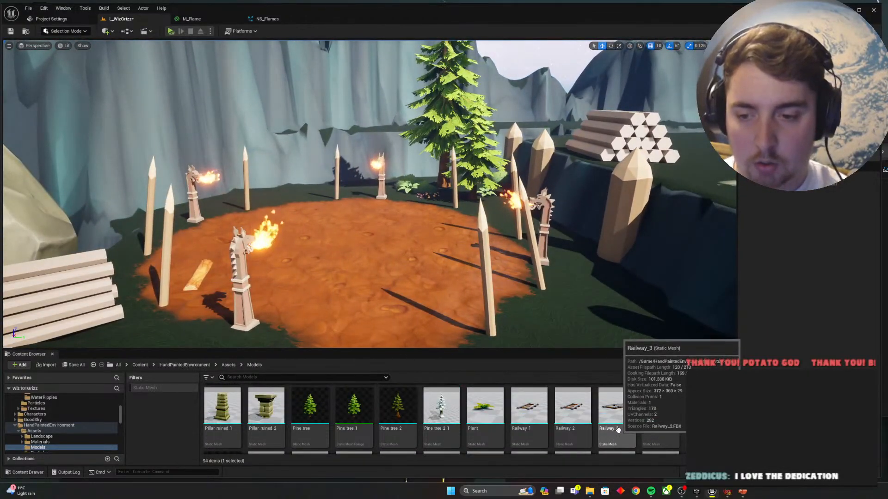
scroll(619, 426, "up", 1)
mouse_move(580, 319)
right_mouse_down()
mouse_move(610, 321)
mouse_move(573, 319)
mouse_move(581, 324)
right_mouse_up()
left_click_drag(615, 401, 411, 294)
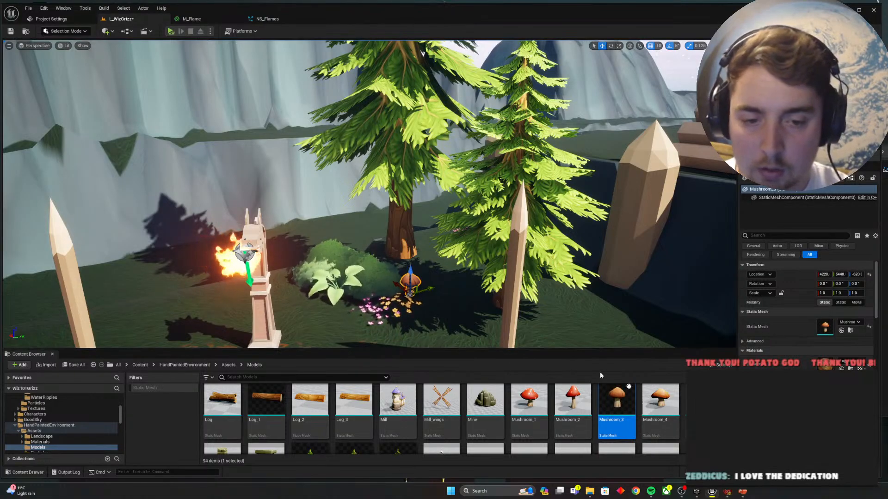
Step: Try a stone pillar in front of the bush, remove it, and look further through the models
left_click_drag(704, 402, 348, 311)
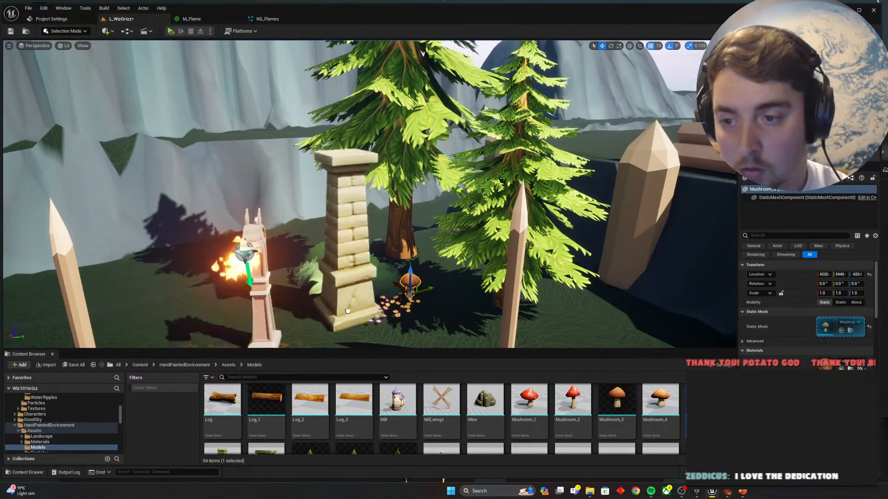
key("Delete")
scroll(642, 431, "up", 1)
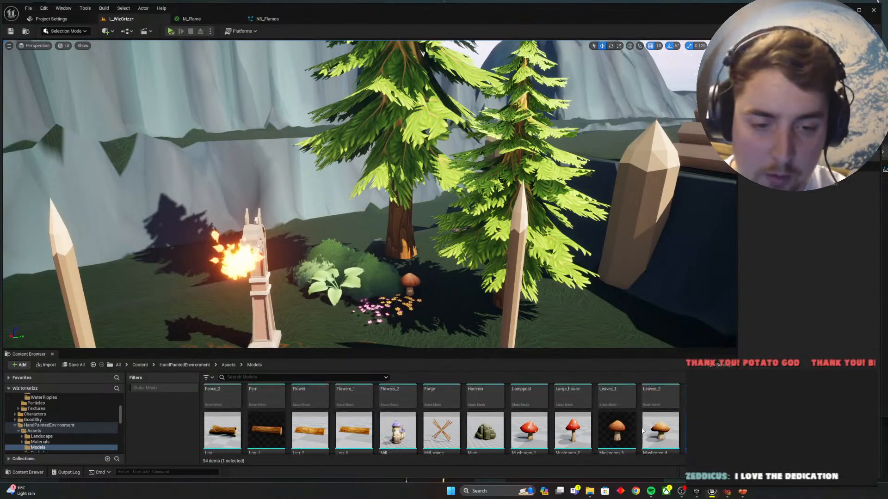
scroll(518, 418, "up", 2)
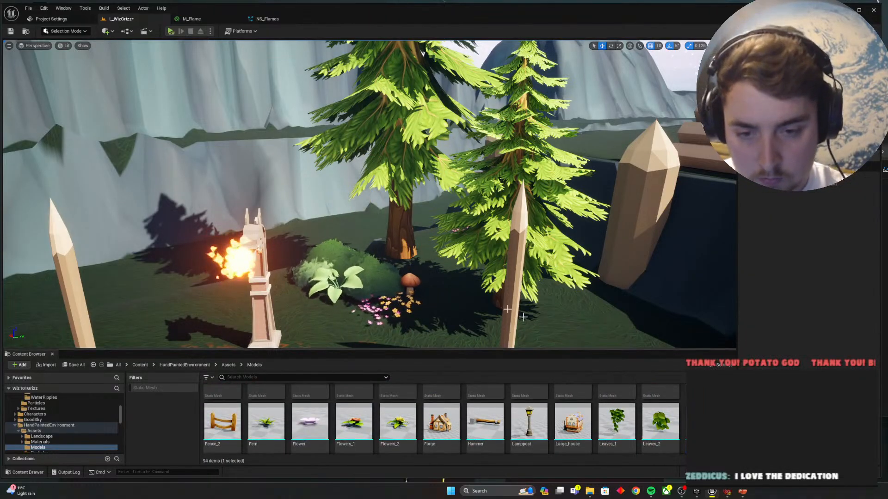
Step: Tilt the mushroom beside the flowers by 10 degrees
key("s")
right_click_drag(463, 282, 462, 342)
key("w")
right_click_drag(515, 291, 578, 296)
right_click_drag(3, 168, 503, 284)
key("w")
left_click(373, 166)
key("e")
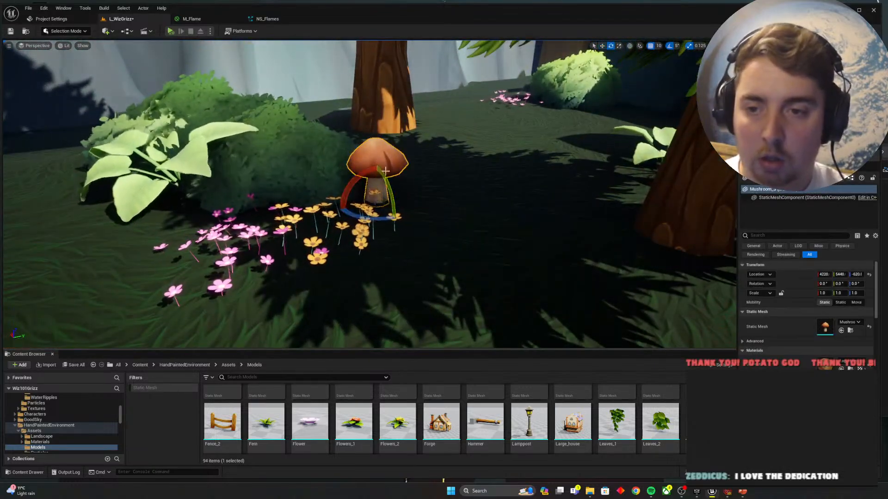
left_click_drag(394, 198, 386, 174)
Step: Add two smaller copies of the tilted mushroom around it, scaling one to 0.625, and save the level
key("w")
key("s")
right_click_drag(386, 174, 384, 139)
right_click_drag(428, 188, 425, 219)
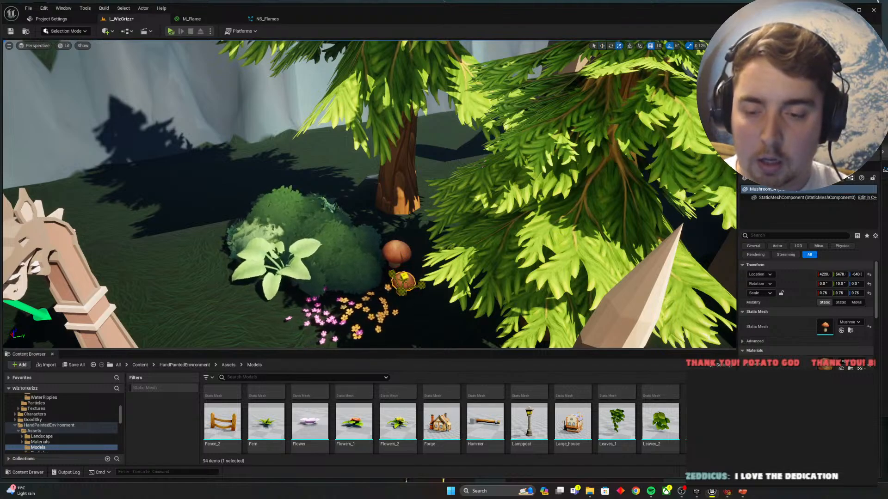
key("w")
right_click_drag(407, 282, 417, 321)
key("s")
key("w")
key("w")
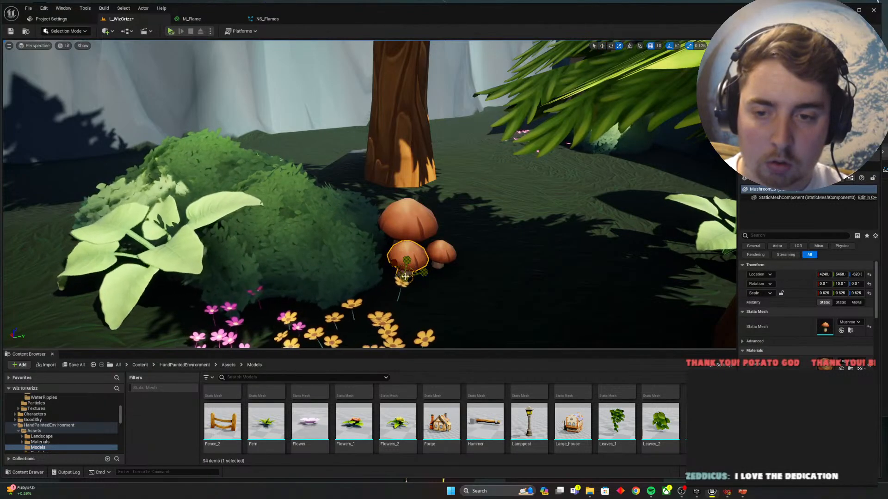
key("Escape")
key("s")
right_click_drag(465, 288, 351, 231)
key("ctrl+s")
Step: Scale the tall pointed rock beside the dock's log pile down to 0.625
key("s")
key("d")
left_click(336, 204)
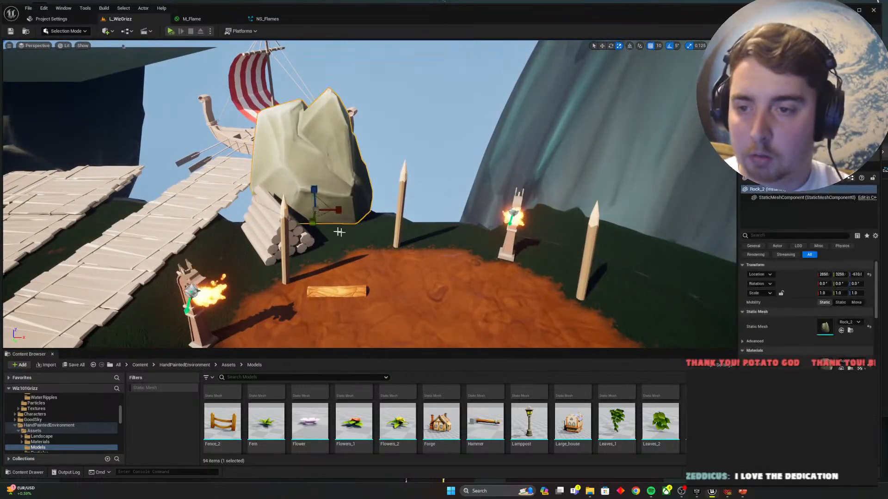
key("w")
right_click_drag(334, 218, 305, 201)
key("w")
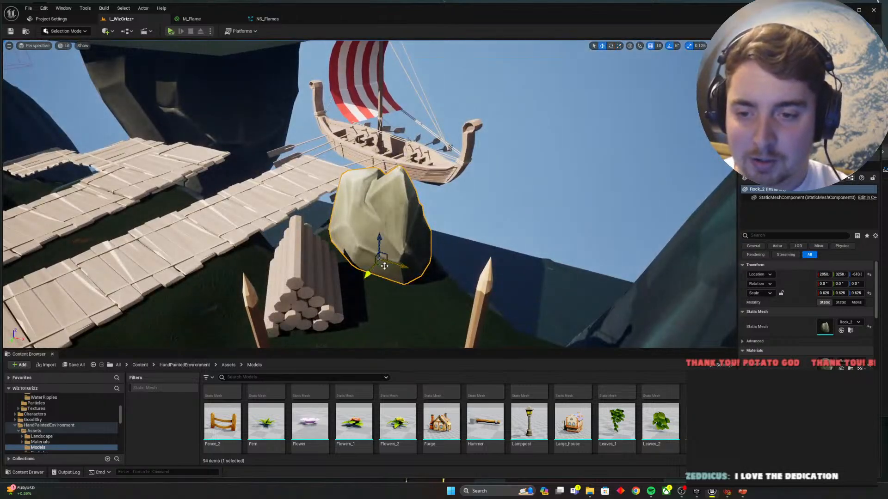
Step: Move the tall pointed rock lower and closer to the slope's edge beside the dock's log pile
left_click_drag(385, 266, 393, 281)
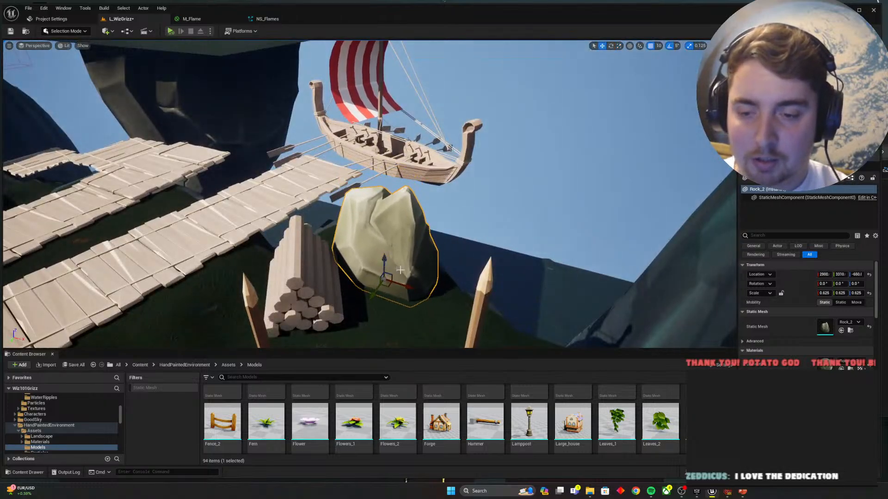
key("s")
right_click_drag(400, 270, 383, 287)
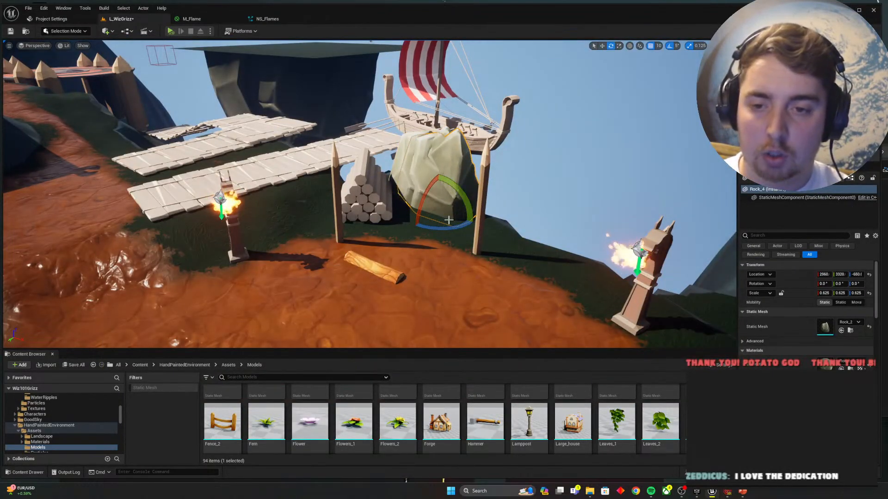
Step: Tip the copy of the tall rock by -60 degrees and turn it beside the original
key("e")
left_click_drag(436, 212, 434, 179)
key("d")
right_click_drag(434, 237, 409, 238)
key("w")
key("s")
left_click_drag(309, 292, 316, 293)
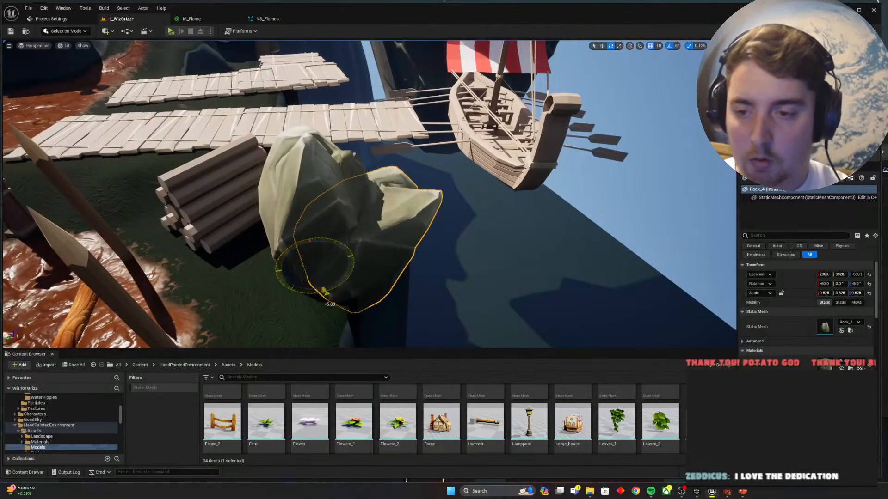
Step: Turn the original tall rock about its vertical axis and undo the last adjustment
right_click_drag(360, 293, 341, 289)
key("s")
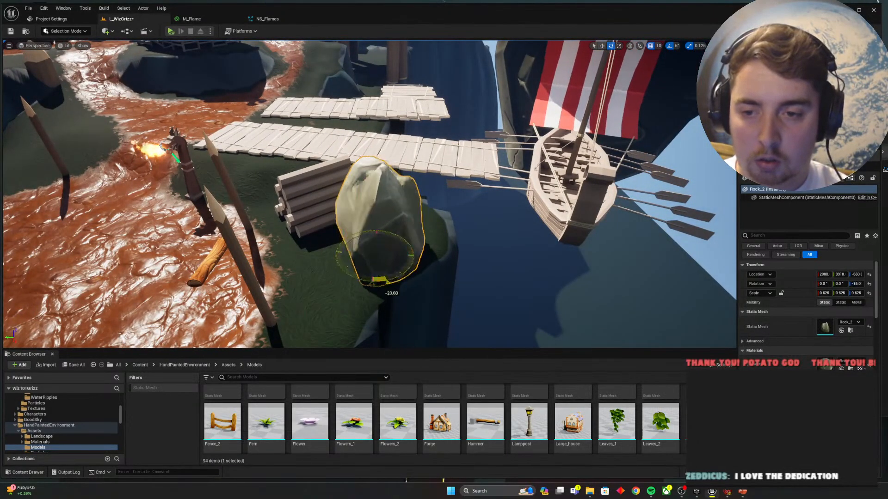
left_click(383, 279)
left_click(381, 278)
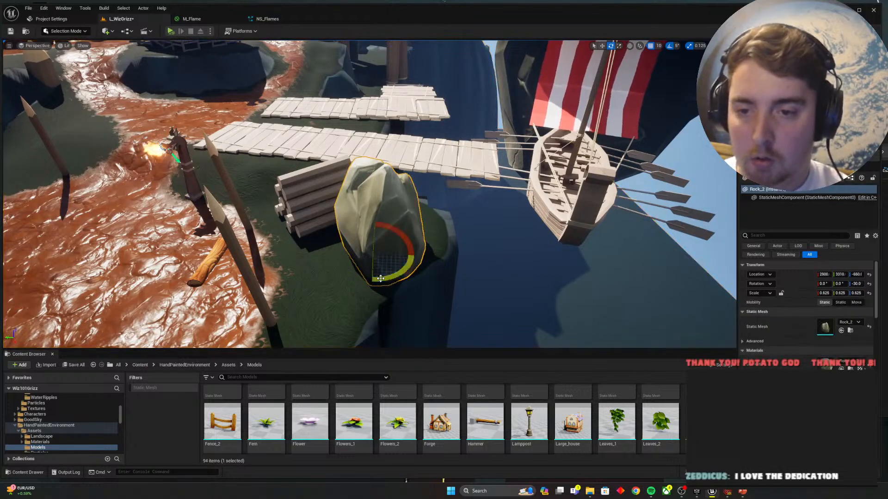
key("ctrl+z")
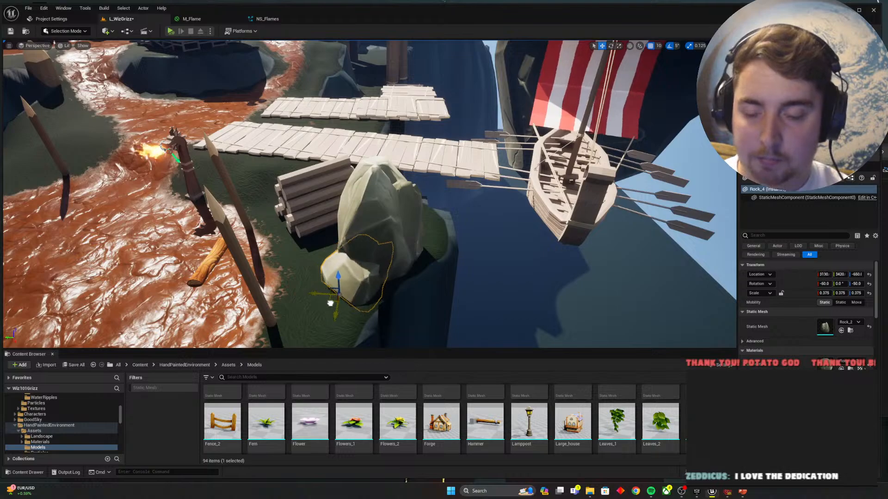
Step: Stand the 0.375-scale rock copy upright against the front of the large rock and save the level
right_click_drag(331, 301, 349, 218)
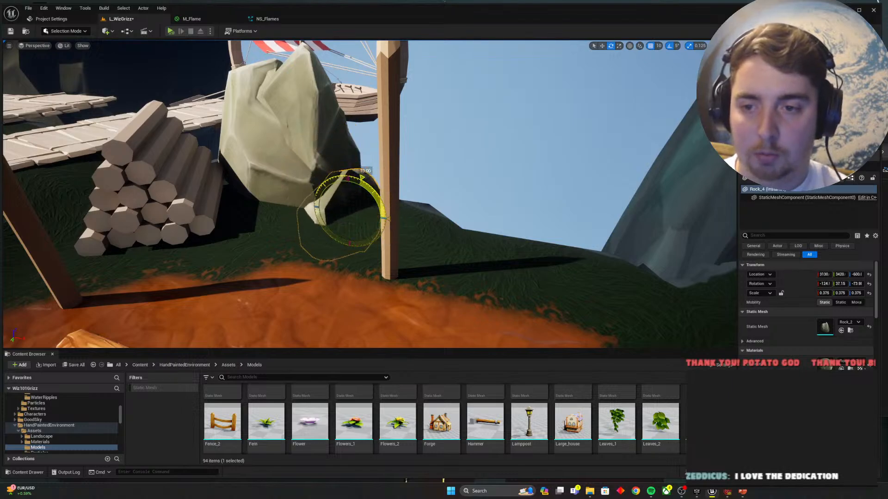
left_click(869, 283)
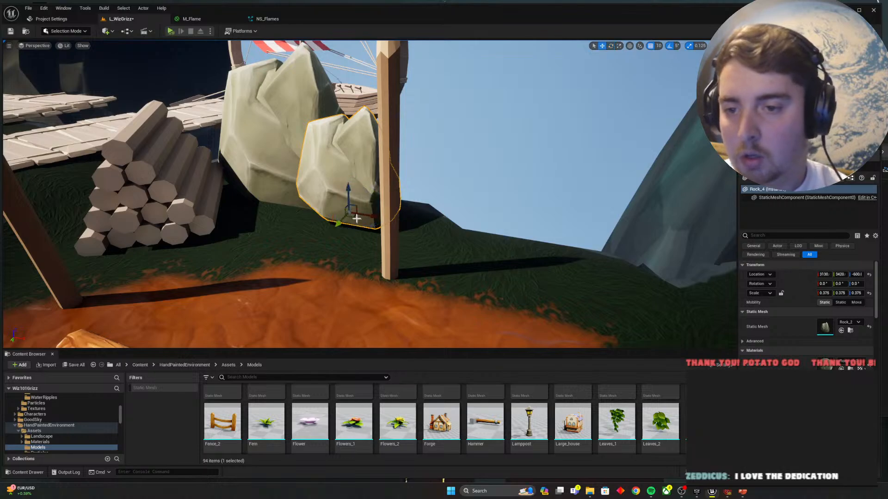
left_click_drag(356, 219, 333, 215)
key("Escape")
key("s")
mouse_move(374, 226)
right_mouse_down()
mouse_move(343, 229)
mouse_move(379, 224)
right_mouse_up()
key("q")
key("ctrl+s")
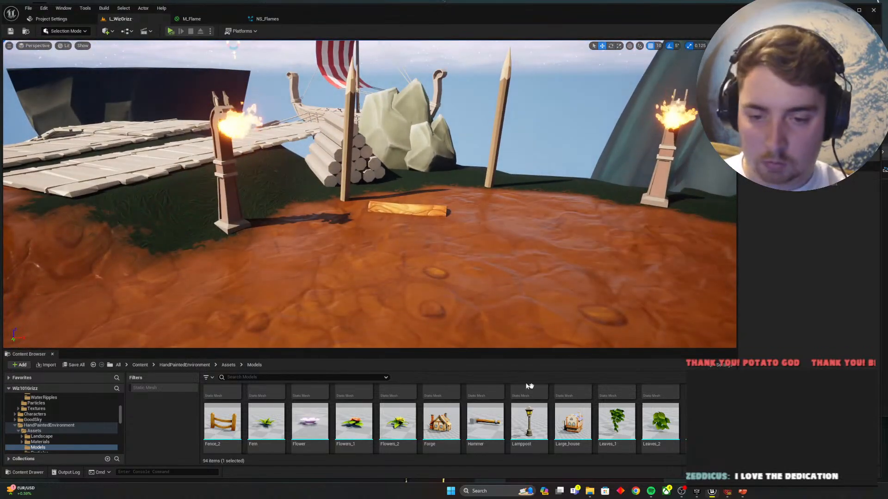
Step: Replace the small pointed rock in front of the large one with a rounded Rock_1 model
scroll(593, 440, "up", 5)
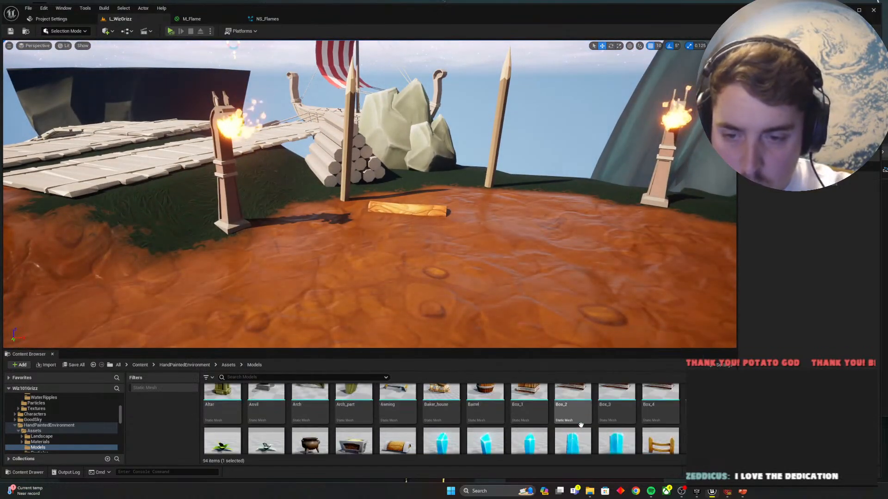
scroll(555, 420, "down", 3)
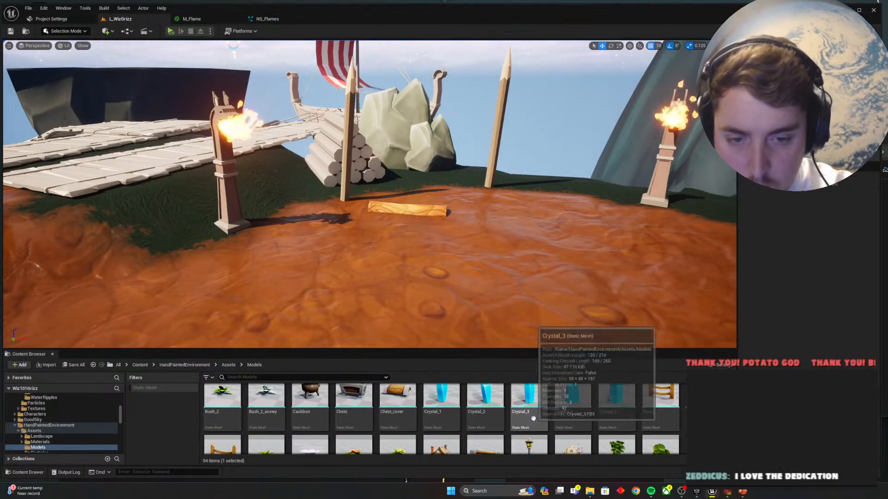
scroll(537, 419, "down", 5)
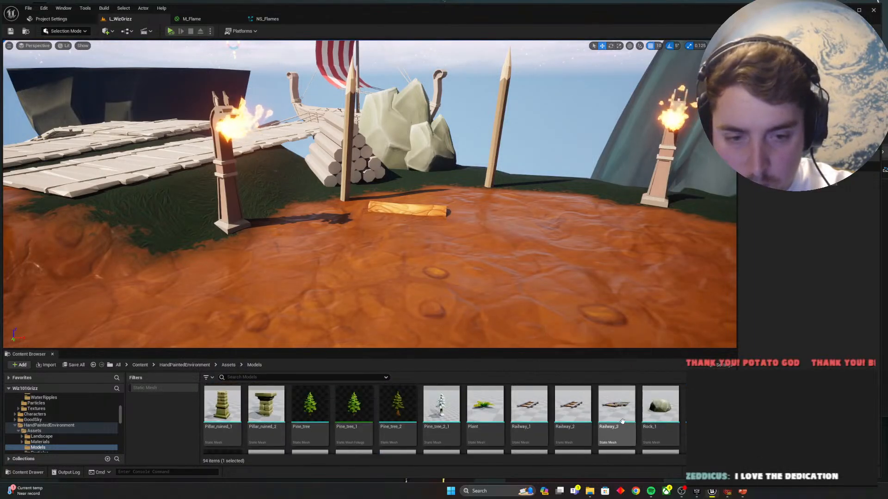
left_click(433, 157)
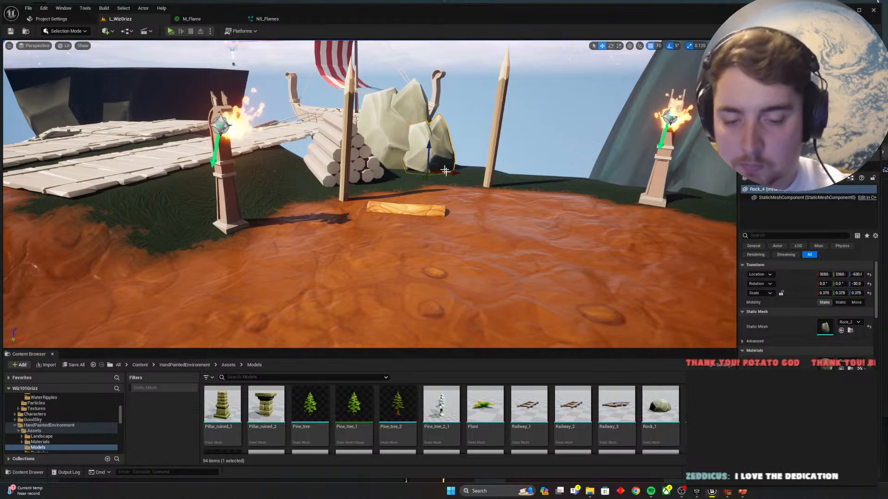
key("Delete")
left_click_drag(660, 404, 430, 174)
scroll(226, 438, "down", 3)
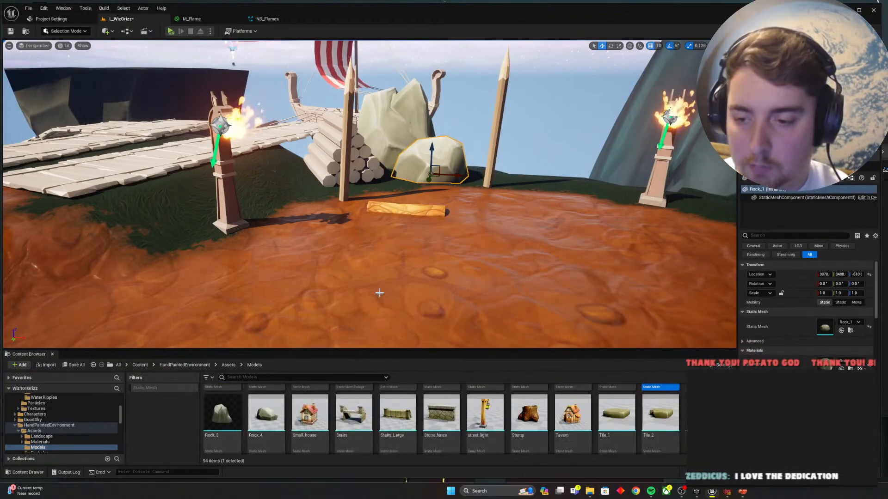
Step: Scale the rounded rock to 0.625, nestle it against the foot of the large rock, and save the level
key("w")
right_click_drag(379, 293, 398, 263)
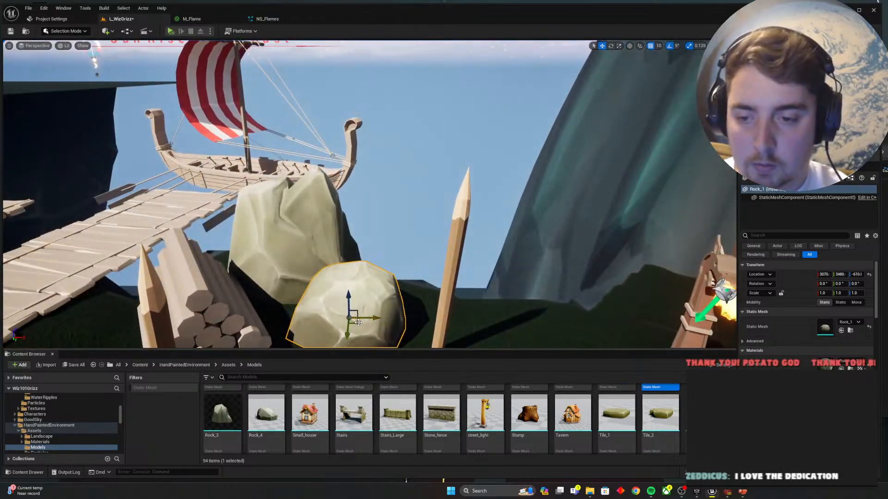
left_click_drag(358, 323, 324, 307)
key("r")
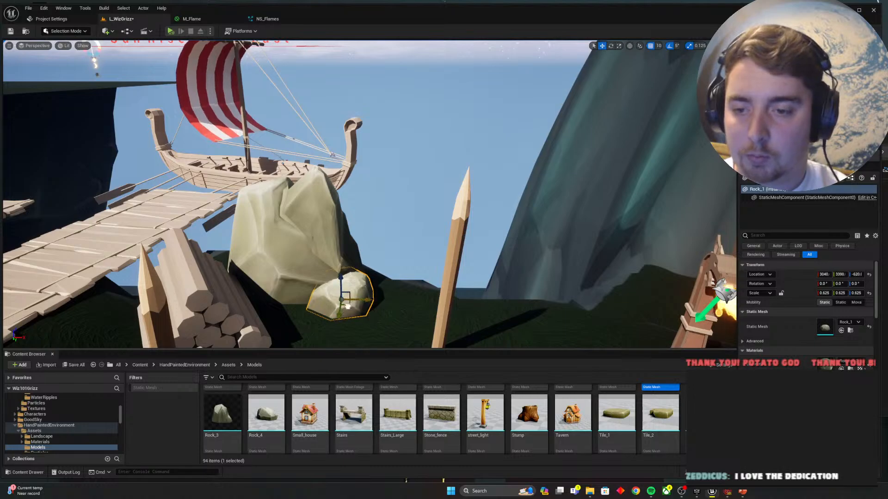
key("Escape")
key("s")
right_click_drag(444, 314, 427, 307)
key("ctrl+s")
Step: Stretch the small rounded rock vertically so it stands taller beside the large rock
key("s")
right_click_drag(443, 254, 438, 255)
left_click(402, 195)
key("r")
left_click_drag(397, 173, 397, 165)
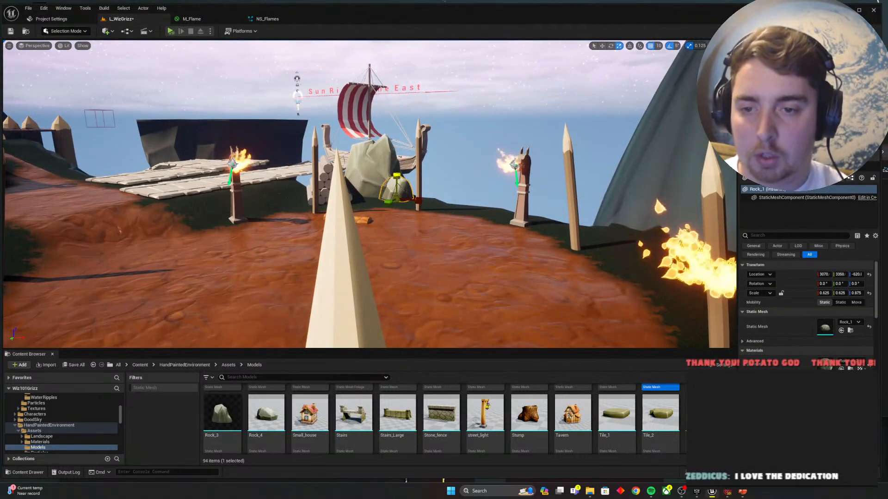
key("Escape")
Step: Delete the log lying on the mud circle near the dockside posts
right_click_drag(397, 164, 383, 162)
key("a")
right_click_drag(434, 224, 467, 241)
key("w")
key("a")
key("s")
left_click(362, 266)
key("Delete")
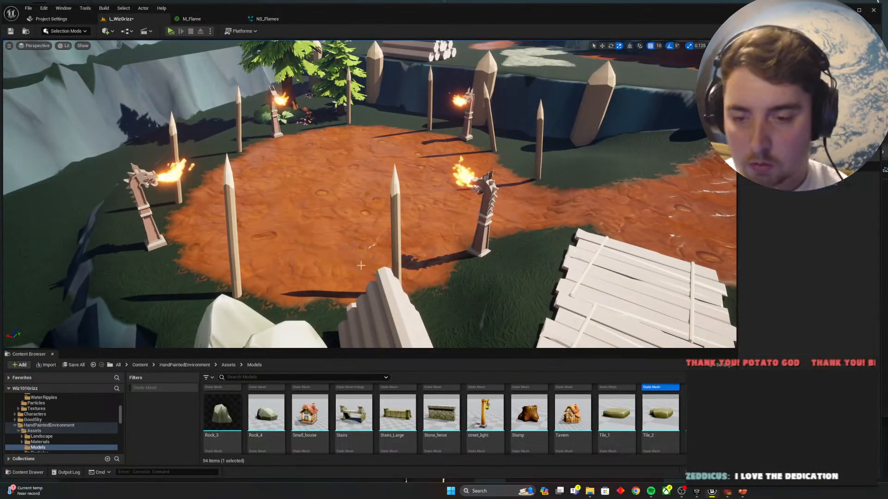
Step: Try the Altar model in the middle of the mud circle and remove it
scroll(504, 414, "up", 1)
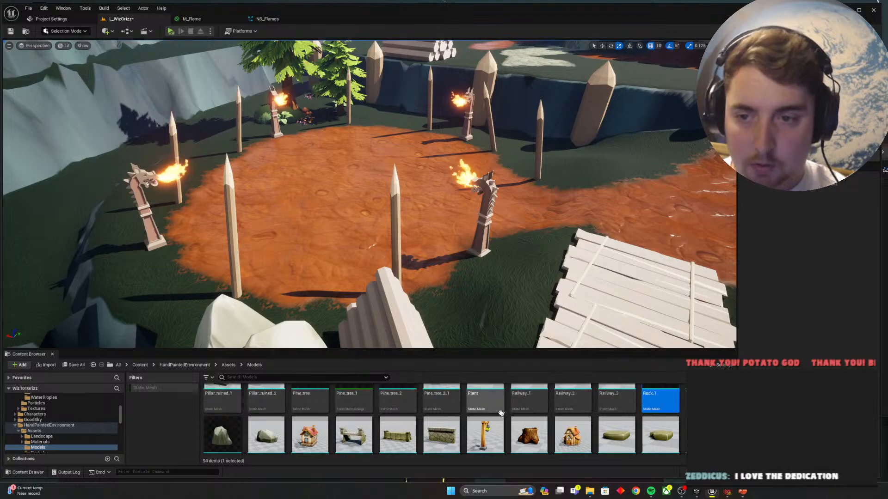
scroll(482, 422, "up", 5)
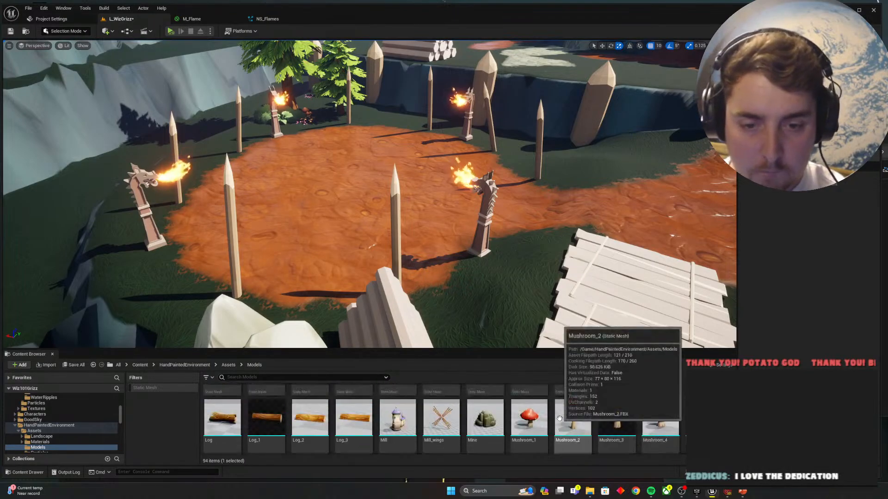
scroll(566, 415, "up", 5)
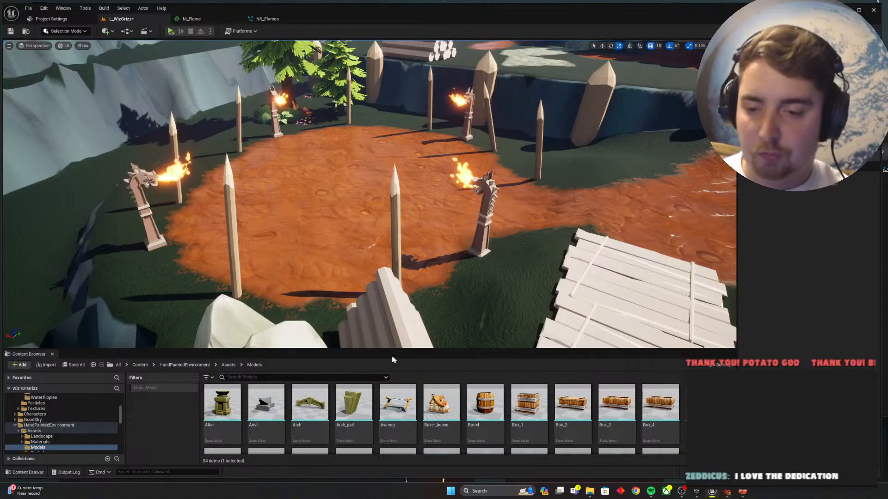
left_click_drag(224, 410, 345, 217)
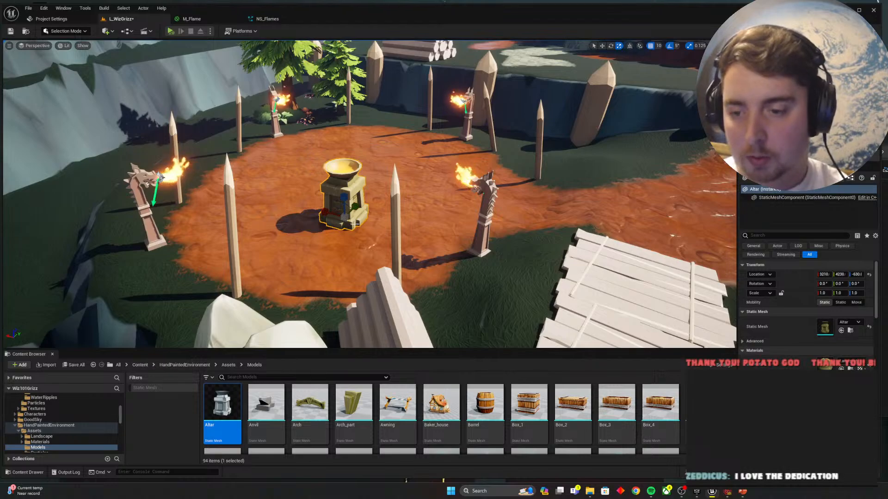
key("Delete")
Step: Check the dock and mud circle in Wizard101, and return to Unreal Editor to view the ledge above the circle
key("alt+Tab")
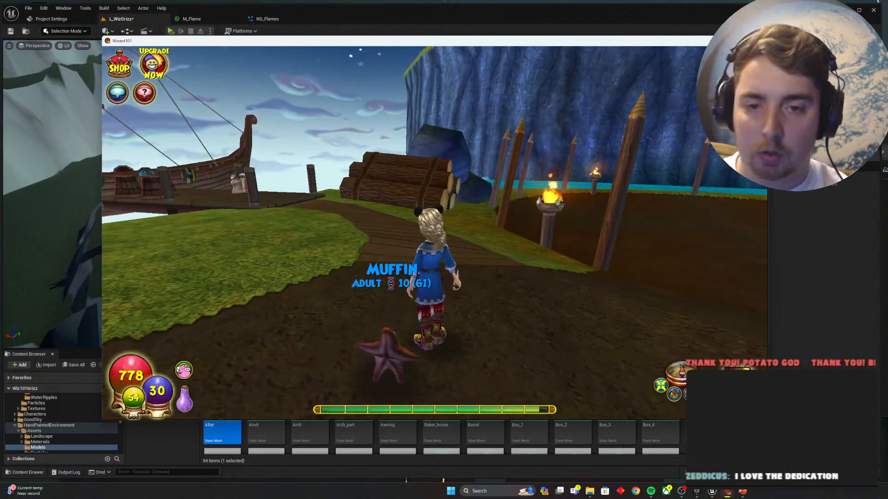
key("d")
key("alt+Tab")
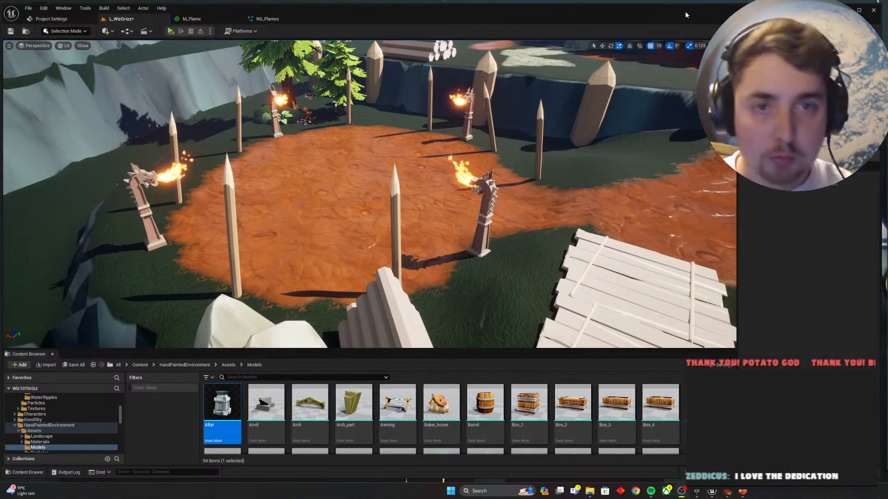
right_click_drag(444, 242, 513, 299)
key("a")
key("w")
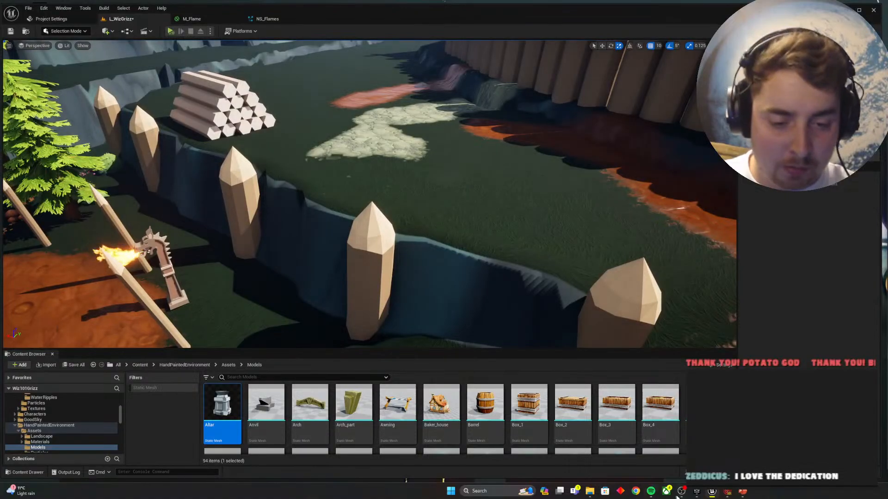
Step: Switch to Wizard101 and walk up the path past the cart, log pile and forge towards the stone bridge, examining the props
key("alt+Tab")
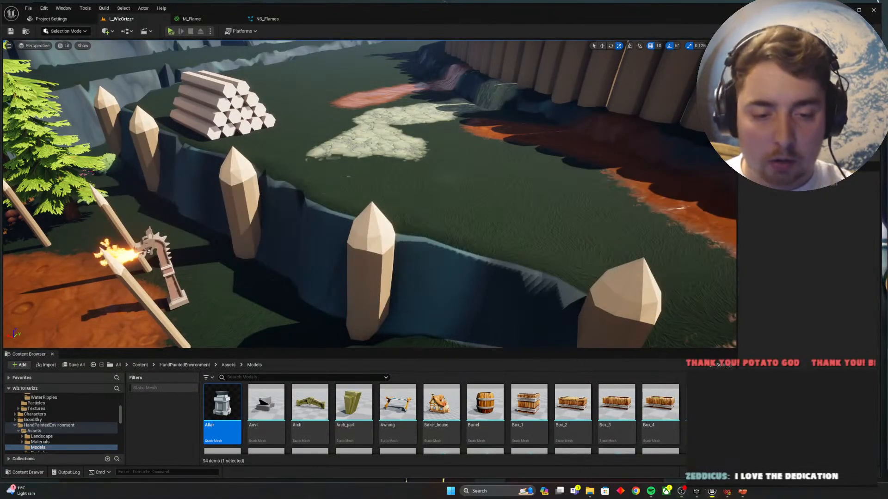
left_click(728, 492)
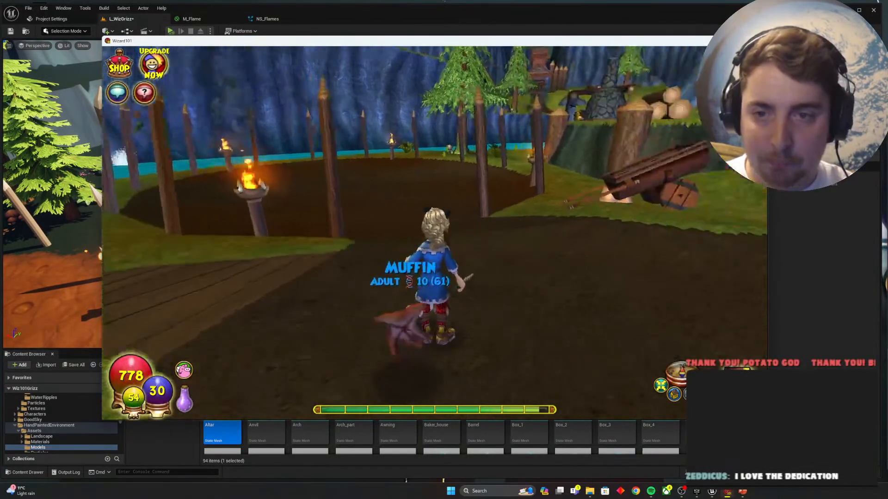
key("w")
key("d")
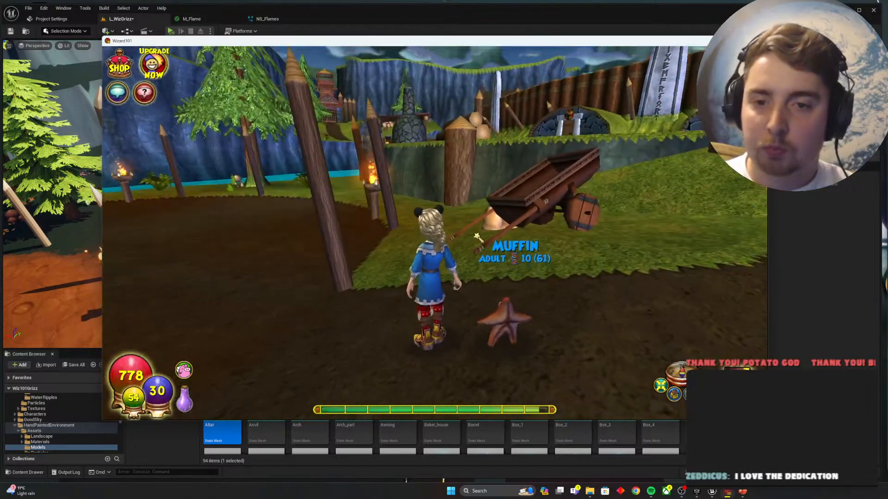
key("d")
key("w")
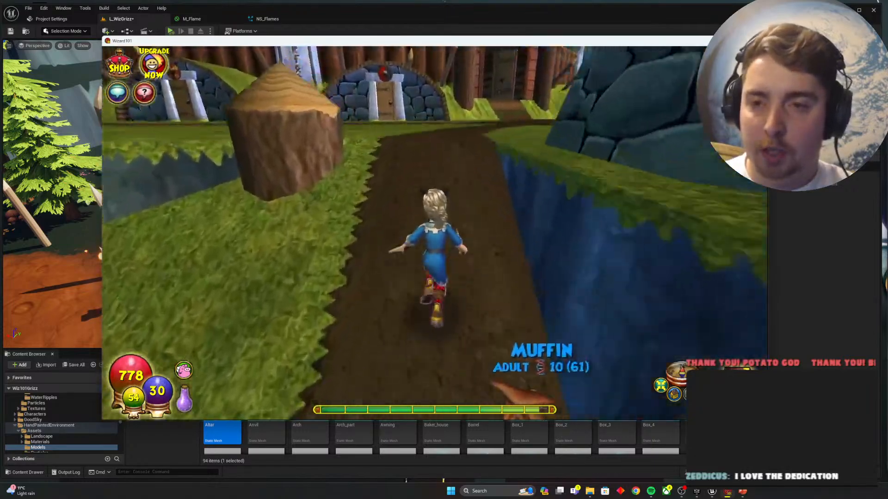
key("a")
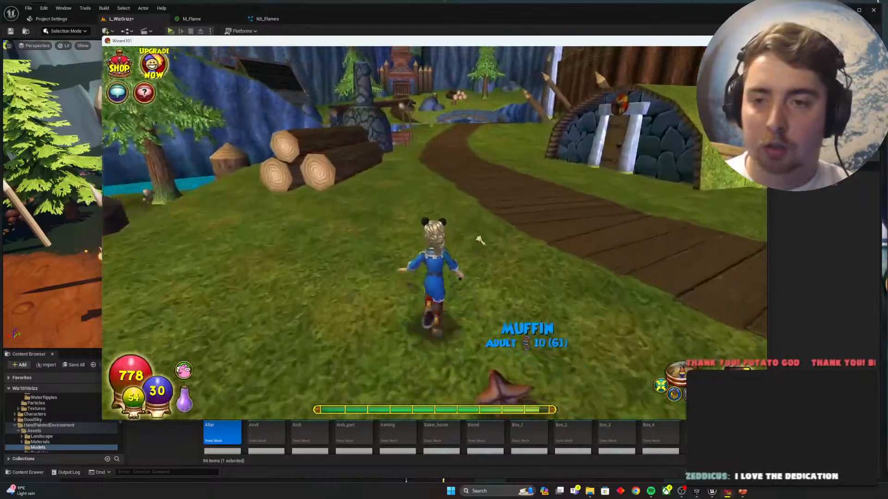
key("a")
key("w")
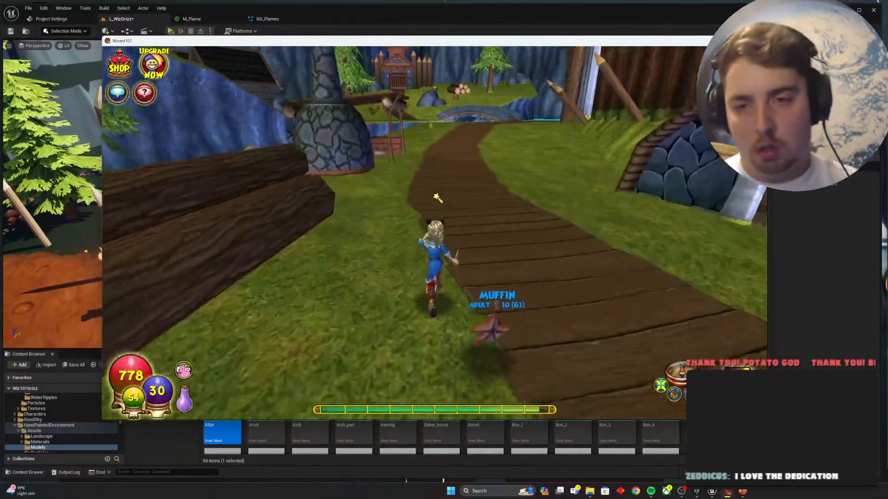
key("w")
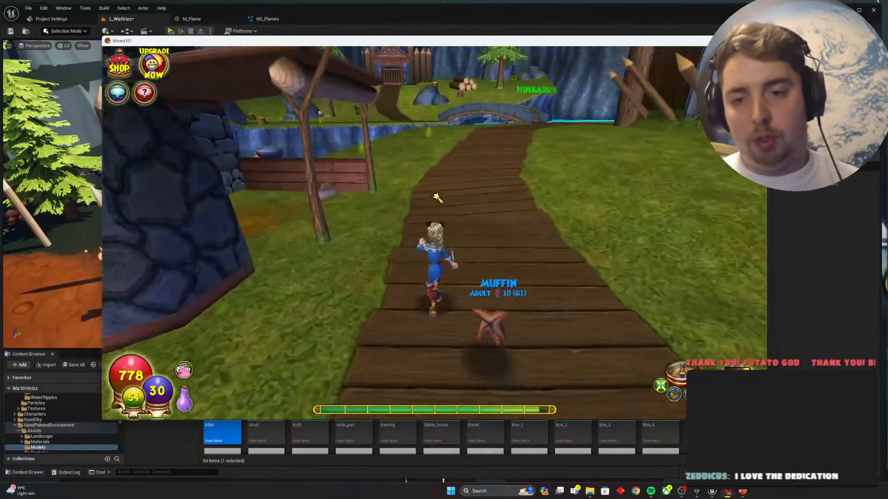
key("w")
key("a")
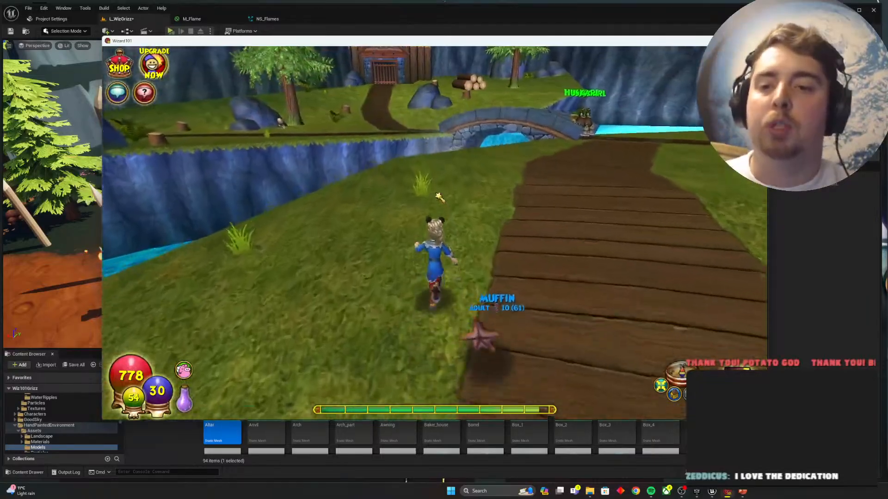
key("w")
key("d")
Step: Compare the stone bridge area in Wizard101 with the same part of the level in Unreal Editor
key("alt+Tab")
right_click_drag(436, 194, 423, 208)
key("w")
key("alt+Tab")
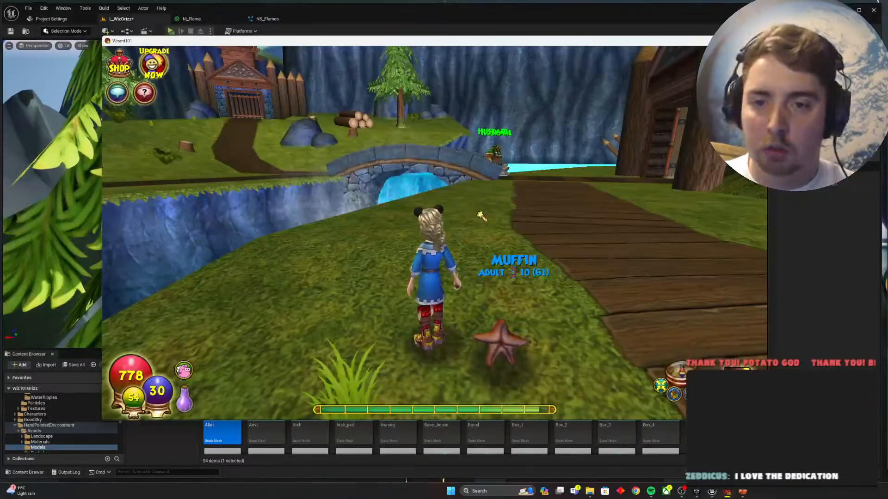
key("w")
key("d")
Step: Switch back to Unreal Editor and look through the HandPaintedEnvironment models for a bridge that suits the trench
key("alt+Tab")
key("w")
right_click_drag(479, 214, 208, 245)
key("w")
key("w")
scroll(586, 419, "down", 3)
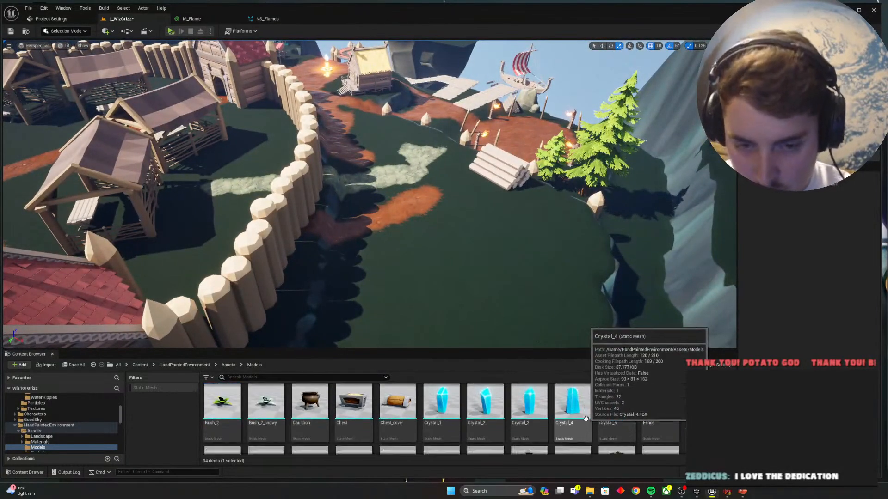
scroll(585, 419, "down", 4)
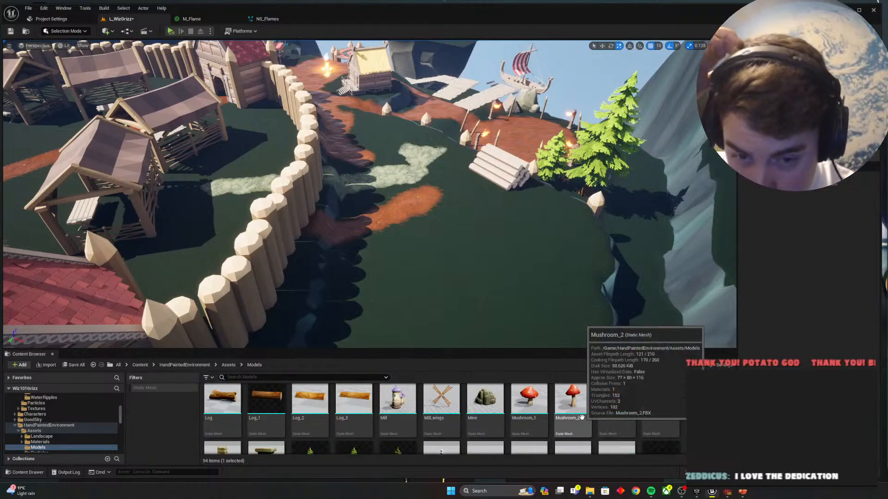
scroll(581, 417, "down", 5)
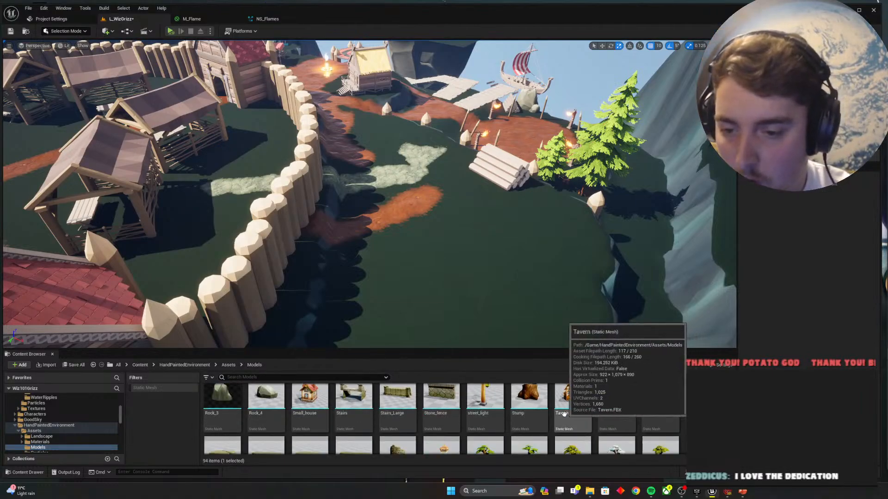
scroll(565, 413, "up", 2)
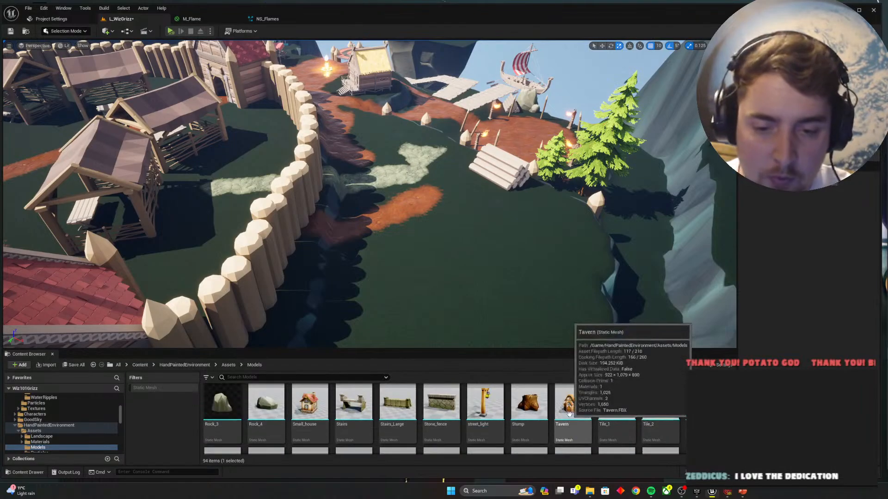
scroll(569, 413, "down", 6)
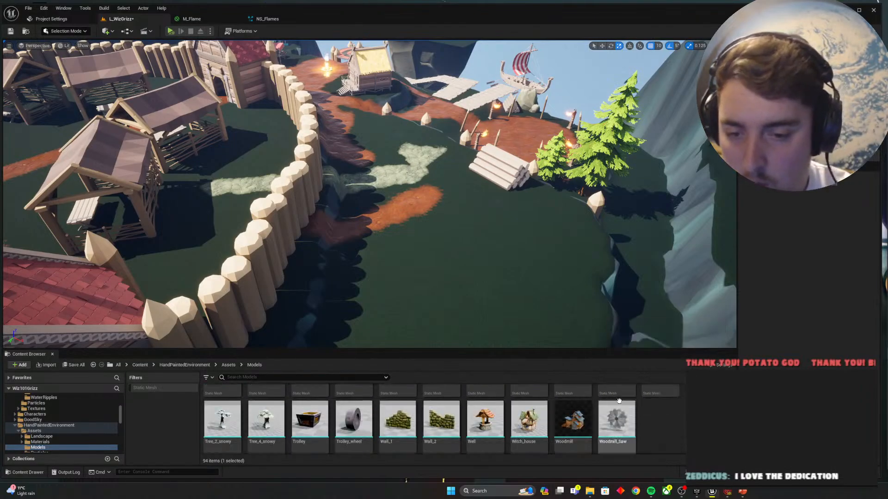
scroll(640, 411, "down", 1)
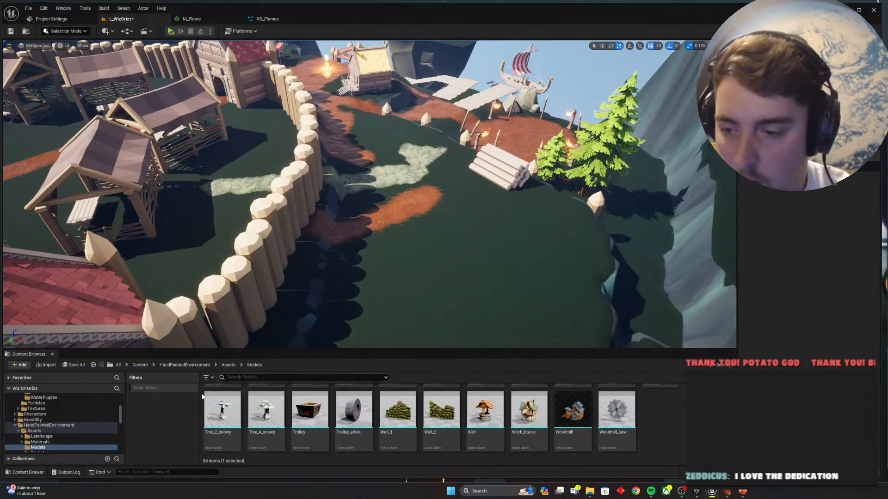
scroll(395, 416, "up", 8)
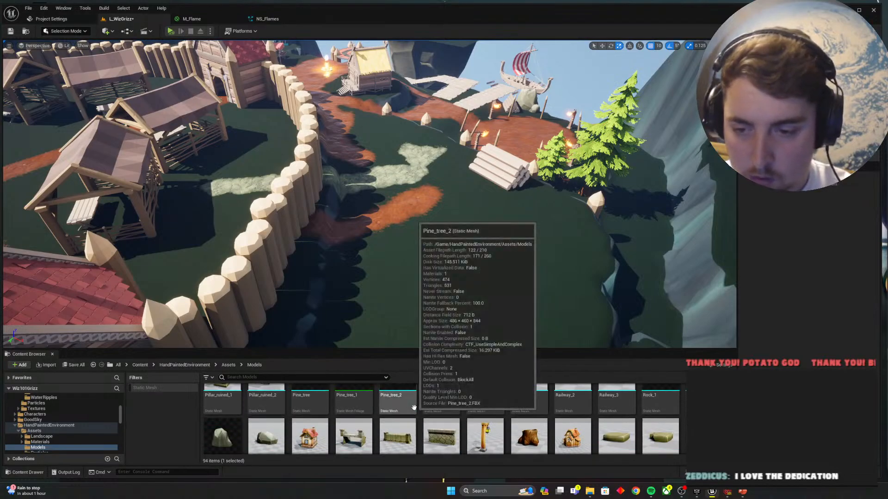
scroll(396, 430, "down", 2)
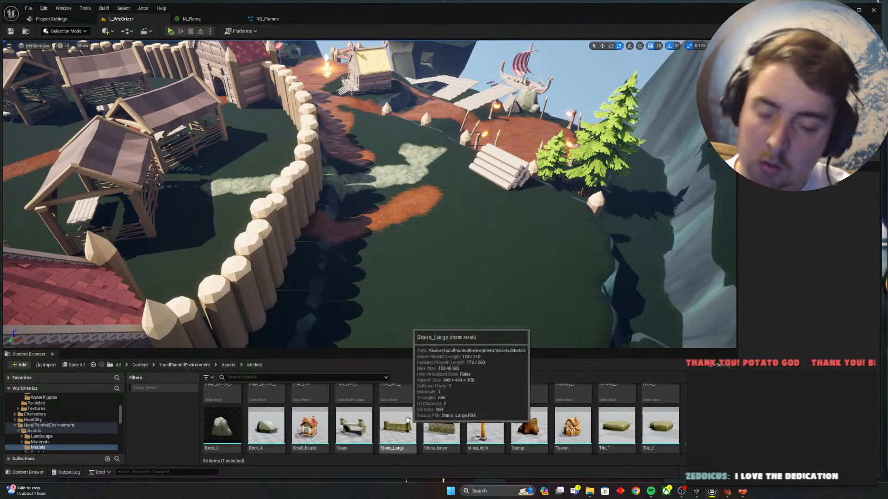
scroll(402, 423, "up", 3)
scroll(406, 418, "up", 1)
scroll(406, 419, "up", 5)
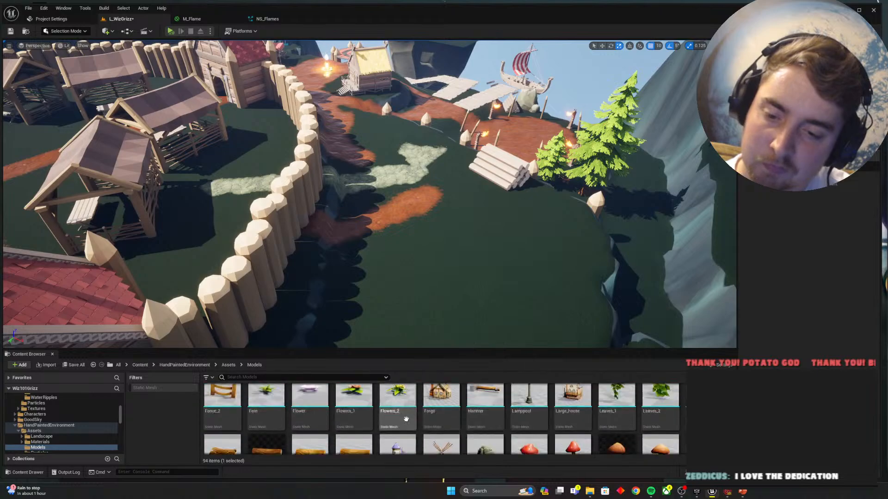
scroll(524, 392, "up", 2)
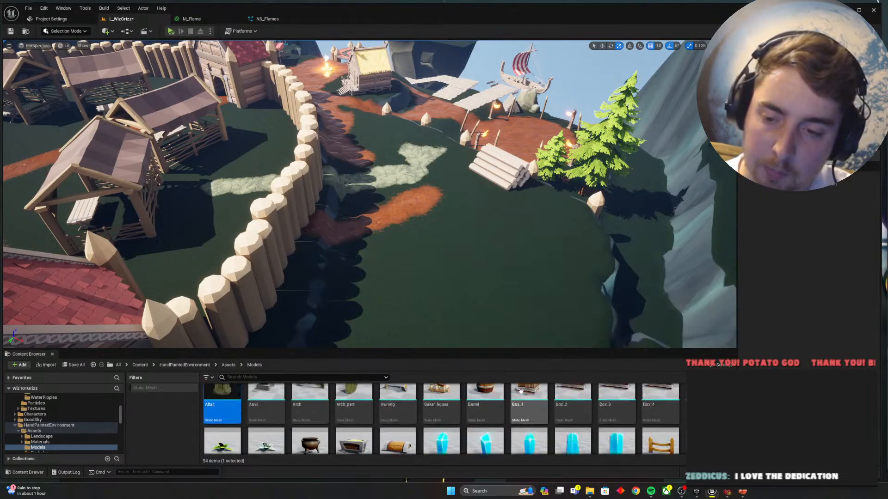
Step: Search the entire Content folder for "bridge"
left_click(140, 365)
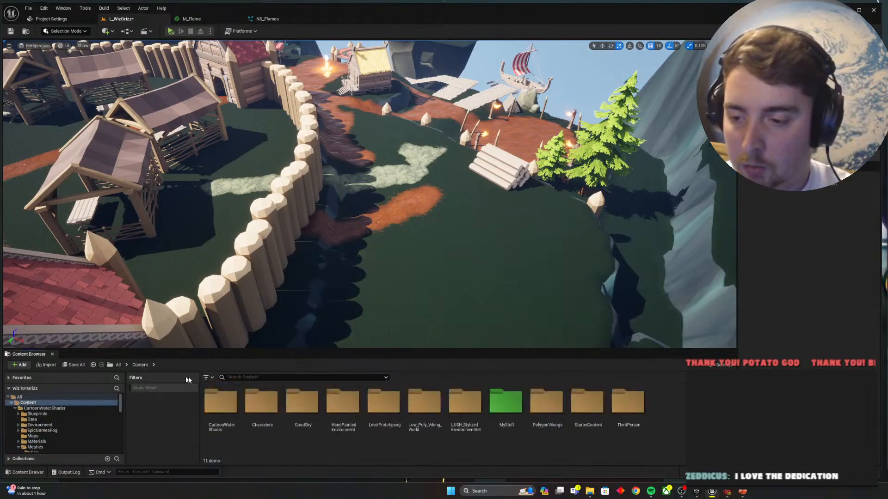
left_click(241, 382)
type("bridge")
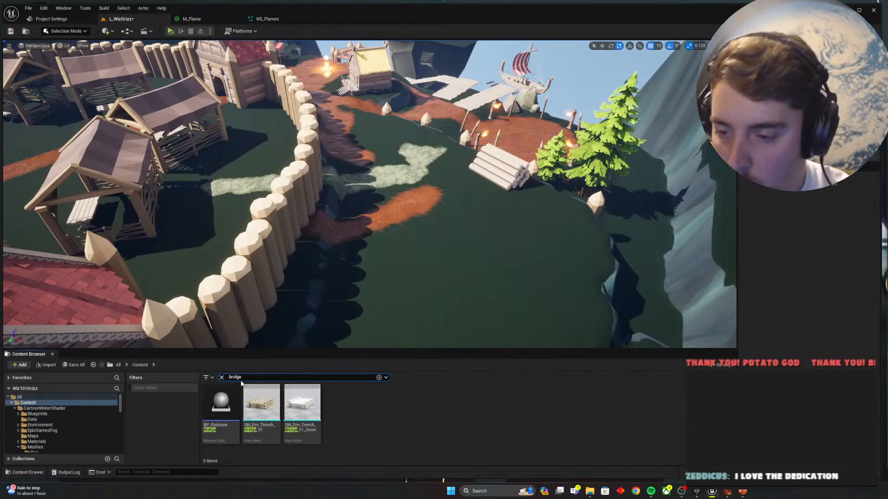
Step: Try the SM_Env_Trench_Bridge_01 model beside the trench below the cliffs and remove it
key("s")
right_click_drag(323, 277, 376, 296)
left_click_drag(261, 402, 472, 280)
right_click_drag(435, 284, 434, 257)
key("w")
key("w")
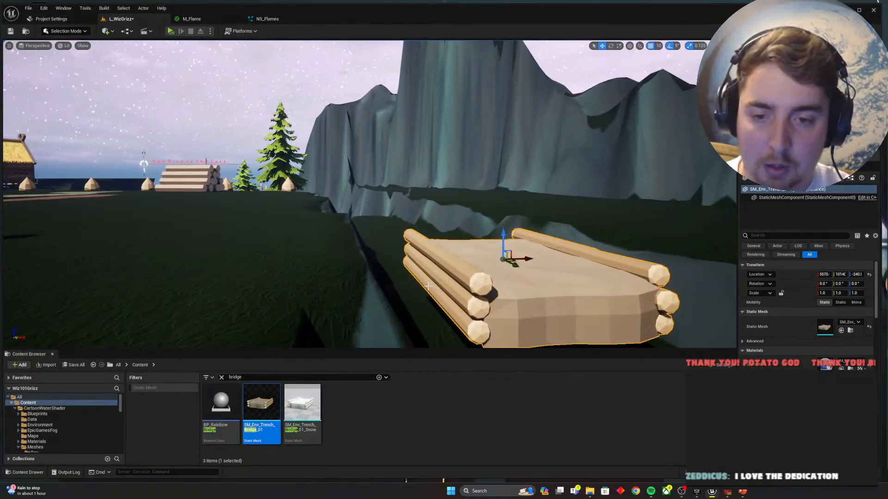
key("Delete")
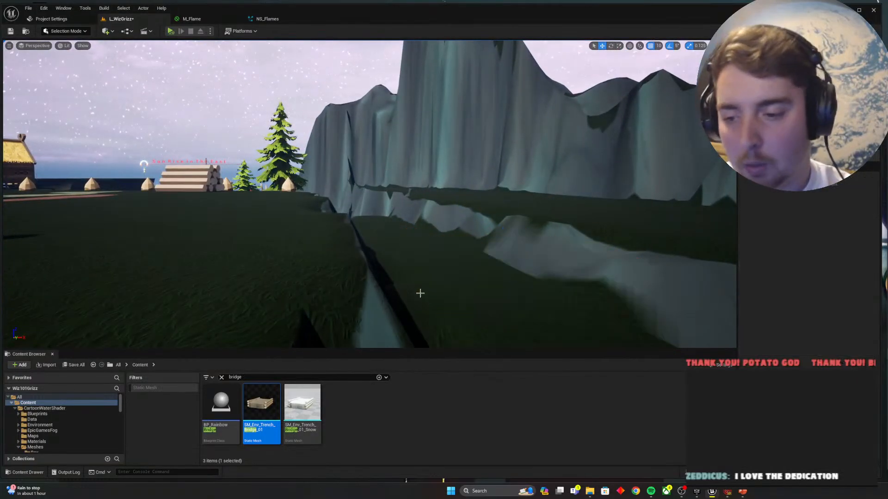
Step: Place a wooden trench bridge at the trench, rotate it about 90 degrees to cross the gap, and clear the asset search
left_click_drag(309, 378, 437, 200)
key("e")
right_click_drag(441, 238, 448, 226)
left_click_drag(499, 230, 481, 227)
left_click(221, 377)
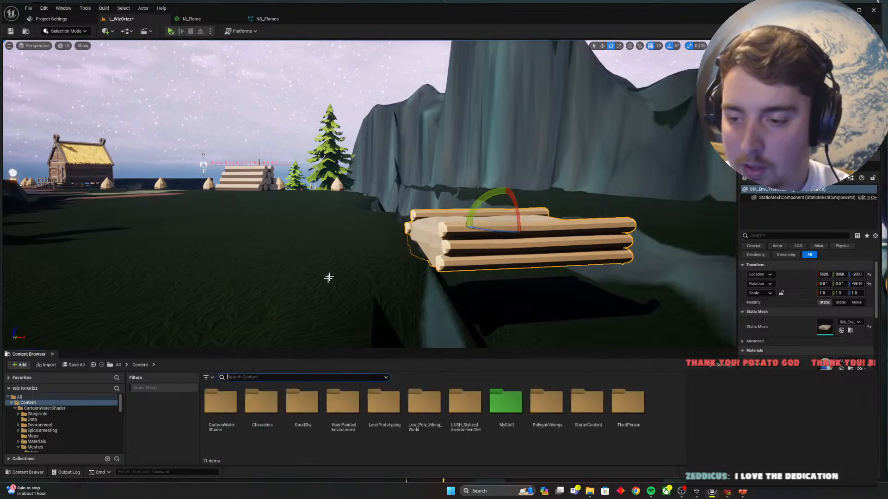
Step: Set the landscape tools to layer painting and inspect the ground around the palisade gate and trench
right_click_drag(329, 277, 259, 277)
right_click_drag(397, 262, 439, 254)
right_click_drag(271, 258, 227, 231)
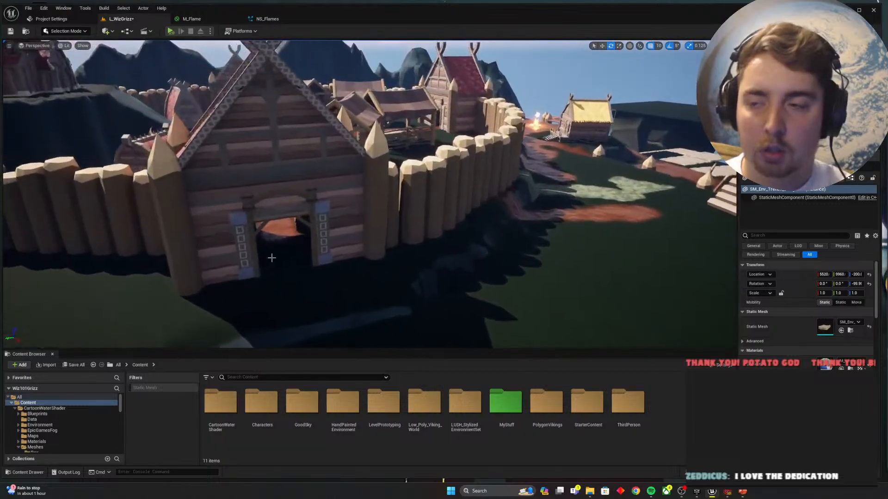
left_click(68, 31)
left_click(83, 50)
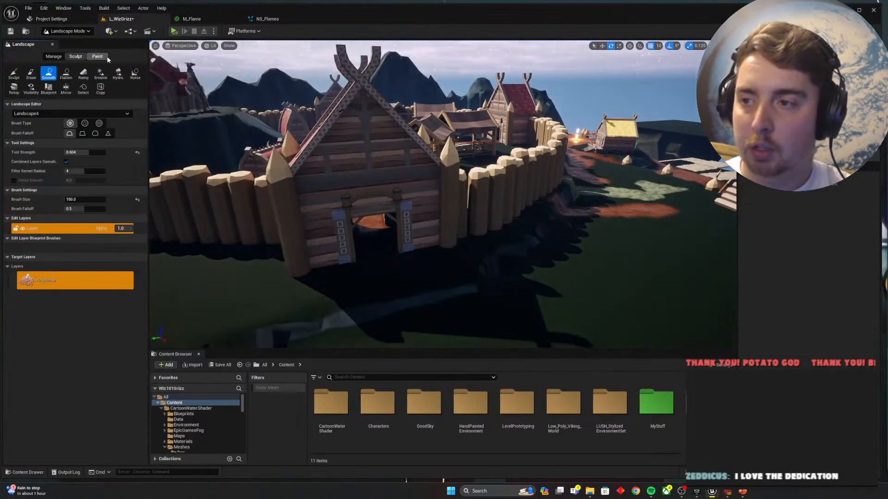
left_click(97, 56)
right_click_drag(506, 272, 527, 273)
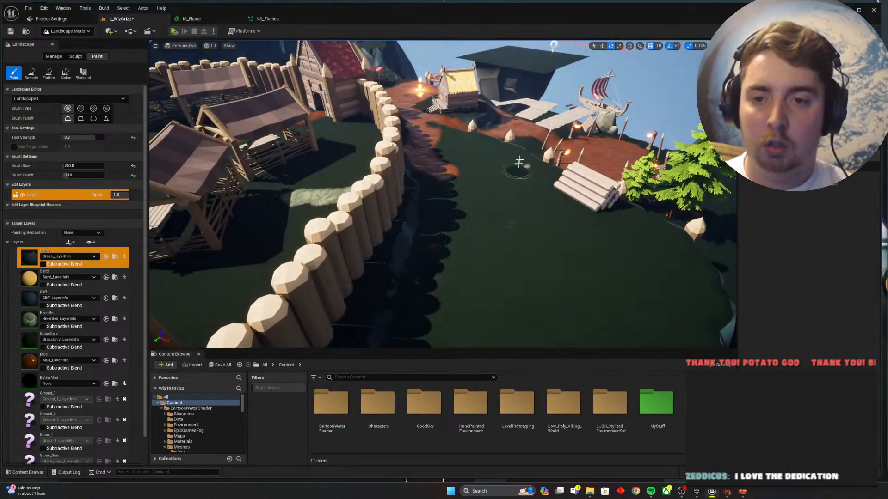
mouse_move(518, 207)
right_mouse_down()
mouse_move(492, 192)
mouse_move(483, 170)
right_mouse_up()
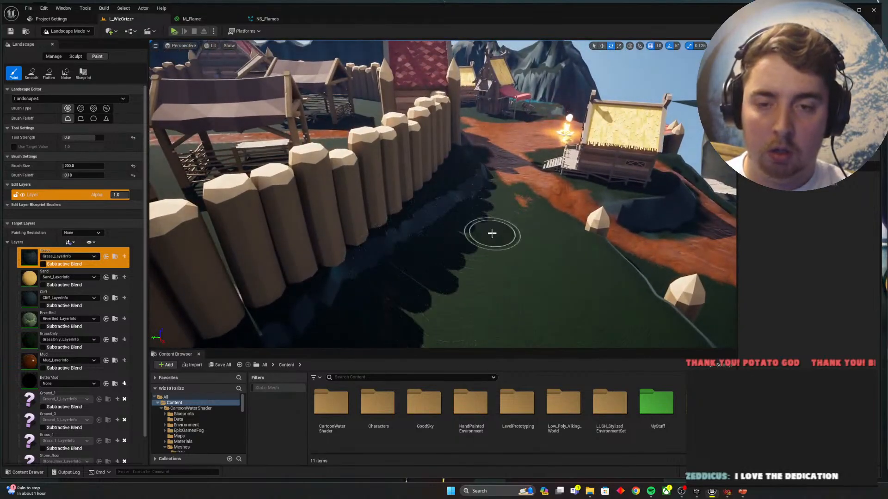
right_click_drag(492, 234, 482, 222)
mouse_move(451, 264)
right_mouse_down()
mouse_move(381, 267)
mouse_move(420, 259)
right_mouse_up()
Step: Check in Wizard101 how the plank path runs past the stone bridge to the village gate, and return to Unreal Editor
key("alt+Tab")
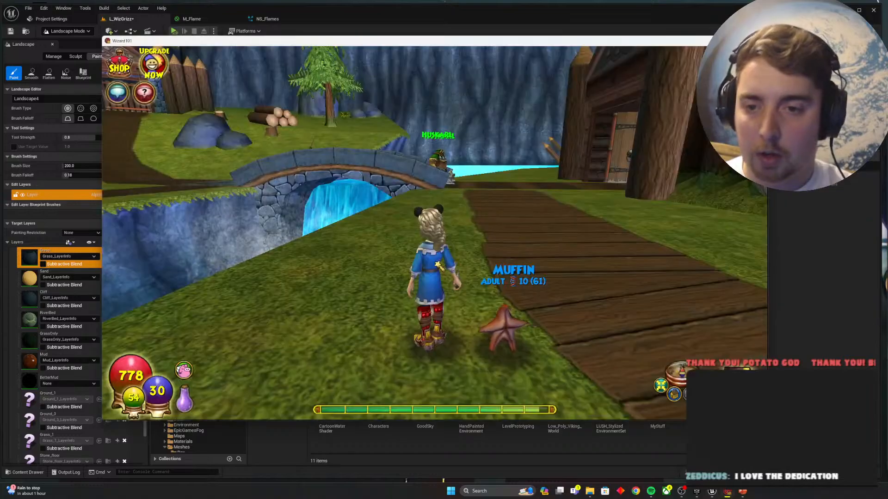
key("d")
key("w")
key("a")
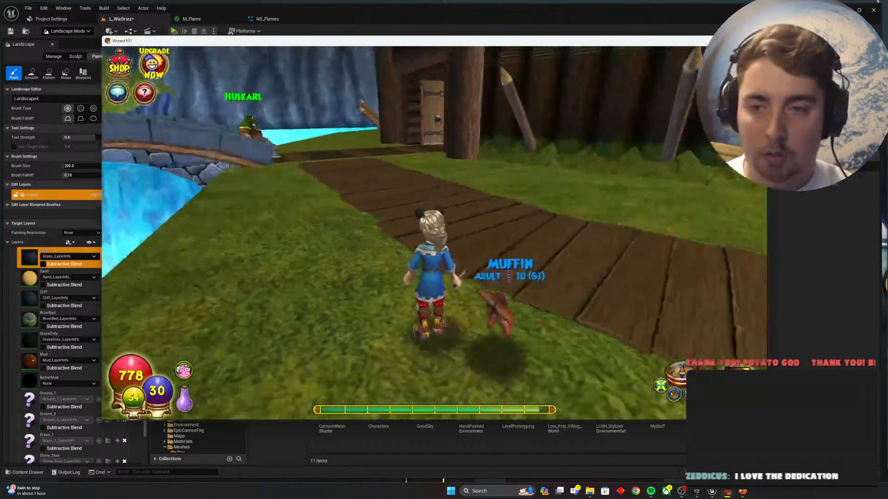
key("d")
key("a")
key("a")
key("w")
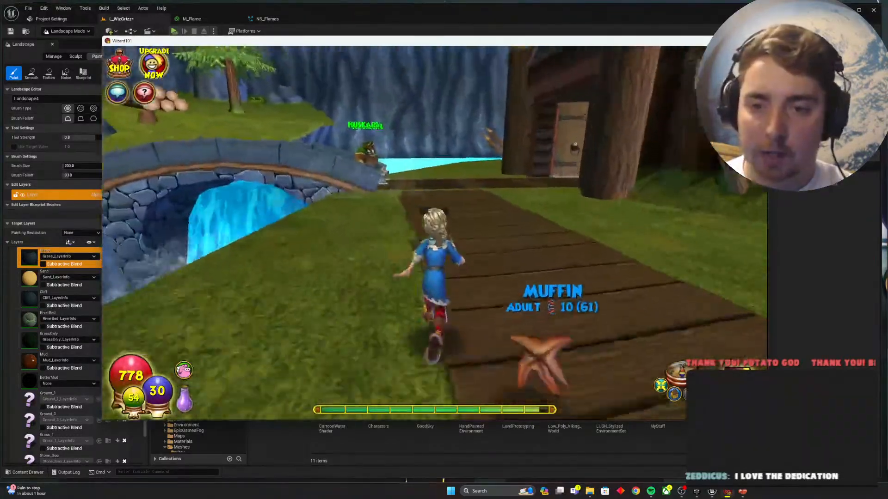
key("d")
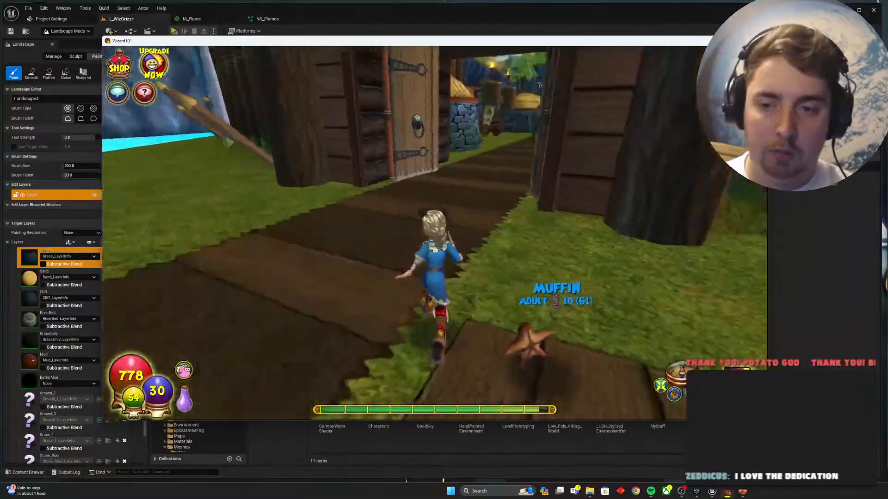
key("alt+Tab")
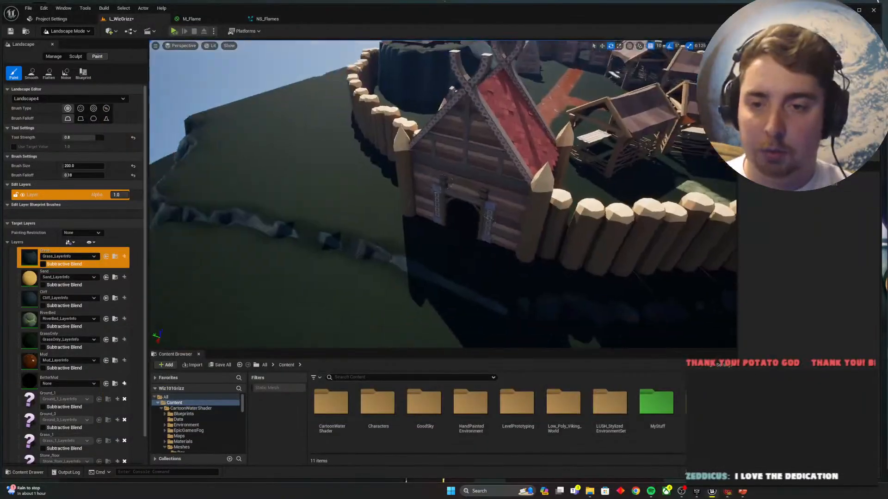
Step: Paint a straight path with the Mud layer from the palisade gate down to the edge of the trench
mouse_move(314, 334)
right_mouse_down()
mouse_move(273, 330)
mouse_move(340, 223)
right_mouse_up()
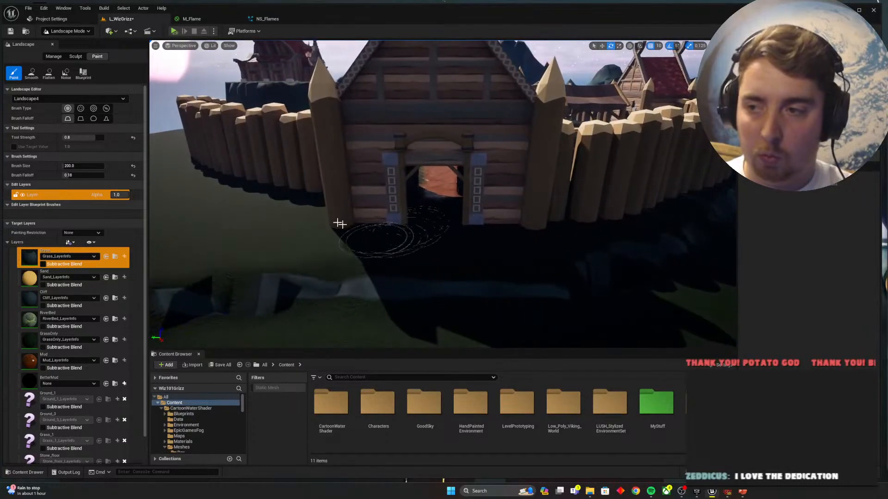
left_click(30, 361)
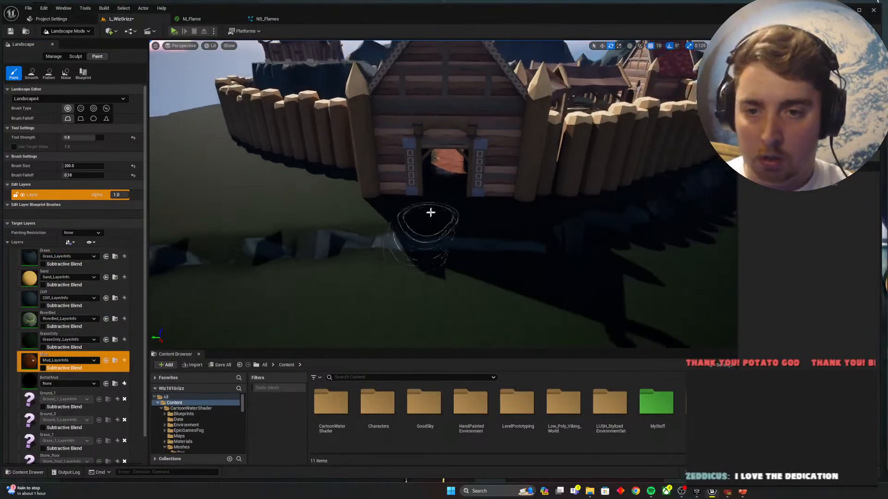
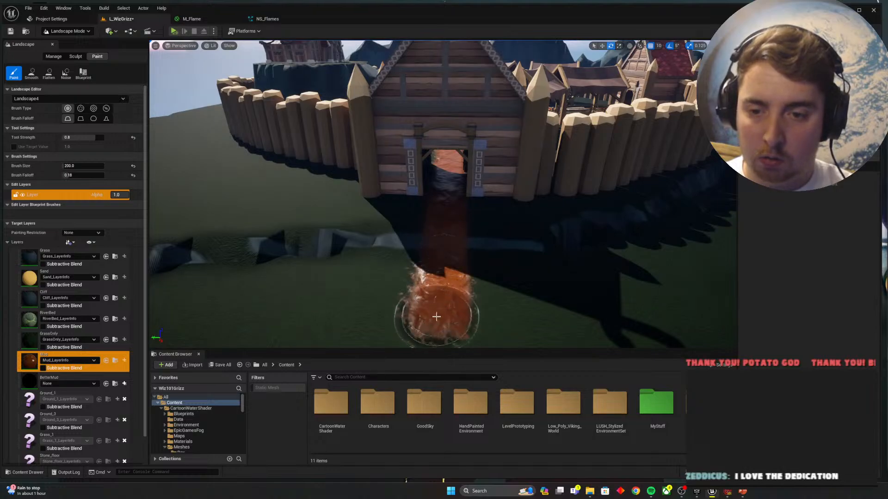
right_click_drag(433, 344, 445, 238)
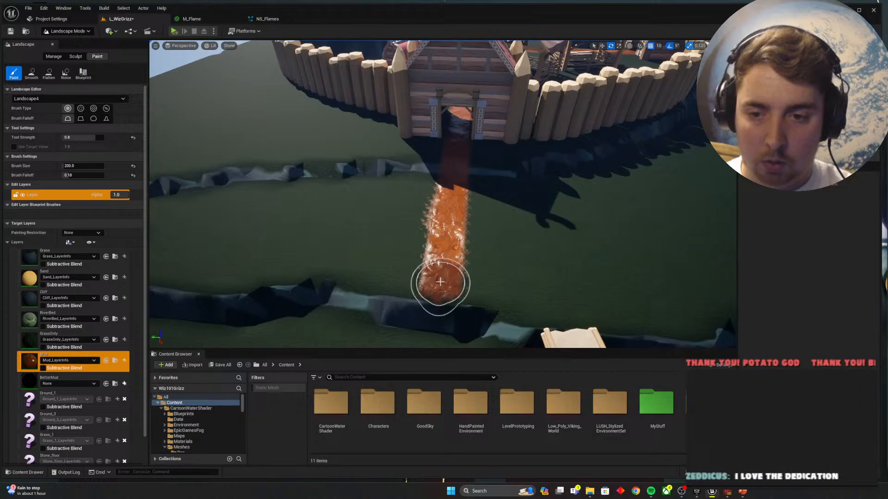
mouse_move(446, 263)
right_mouse_down()
mouse_move(393, 302)
mouse_move(407, 302)
right_mouse_up()
Step: Move the wooden bridge to the end of the mud path and enlarge it to scale 1.5 by 1.625
left_click(68, 31)
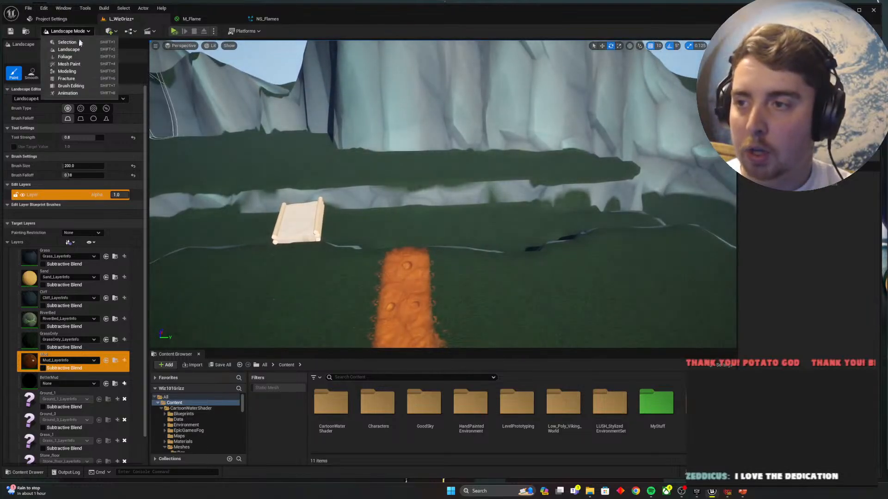
left_click(70, 41)
left_click(203, 240)
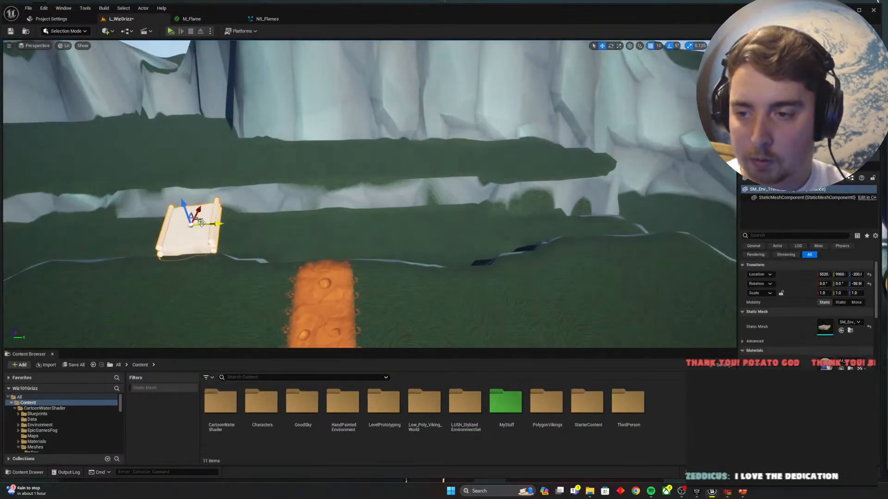
left_click_drag(201, 224, 365, 238)
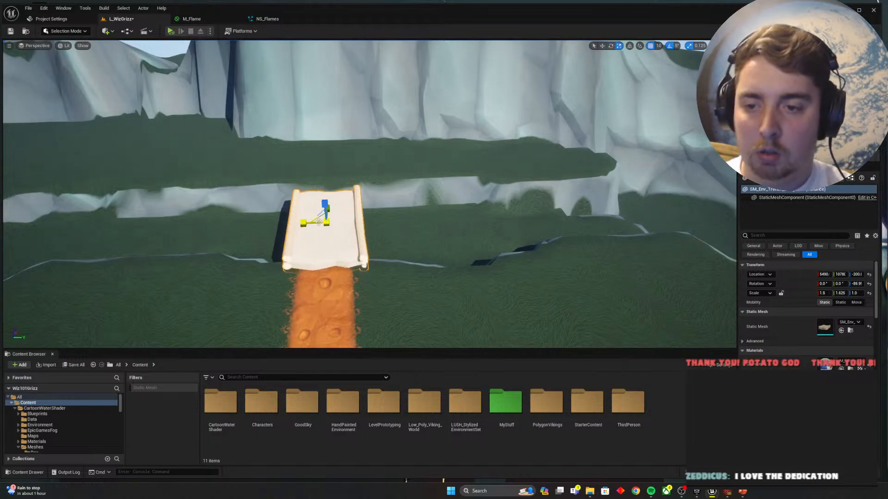
Step: Shift the bridge farther across the trench and lengthen it to a Y scale of 1.875
key("d")
right_click_drag(319, 223, 187, 225)
key("w")
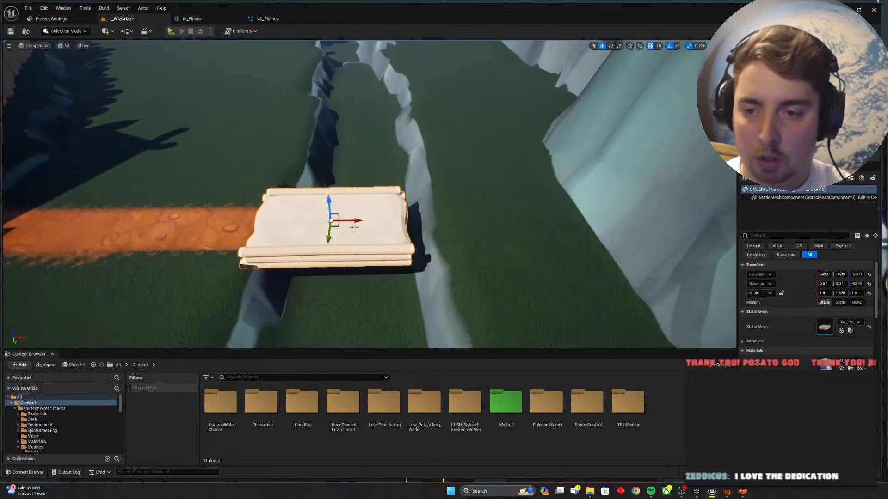
left_click_drag(354, 226, 364, 208)
key("r")
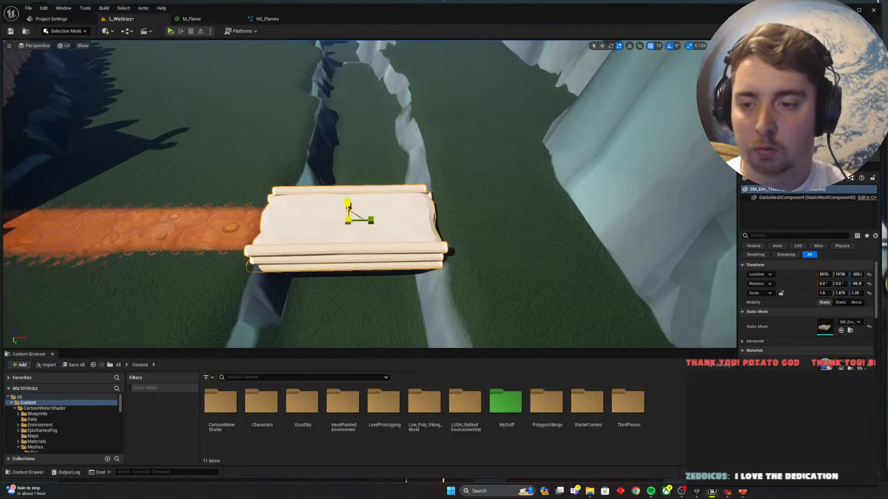
Step: Thicken the bridge to a Z scale of 1.75 and lower it to about Z -240, level with the mud path
key("a")
right_click_drag(350, 204, 458, 171)
key("s")
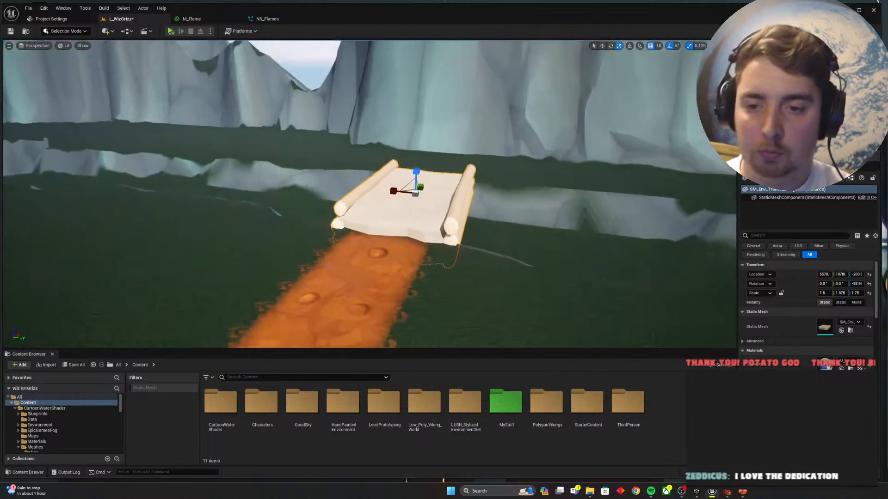
key("w")
left_click_drag(418, 167, 418, 173)
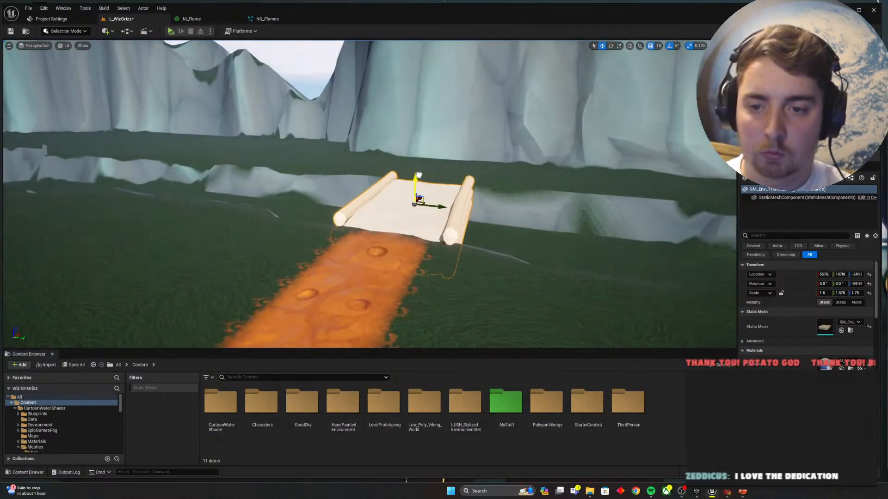
Step: Switch to the Wizard101 game and walk through the village gate to examine the reference layout
key("Escape")
right_click_drag(428, 196, 369, 192)
key("a")
key("d")
key("s")
key("alt+Tab")
key("w")
key("w")
key("a")
key("w")
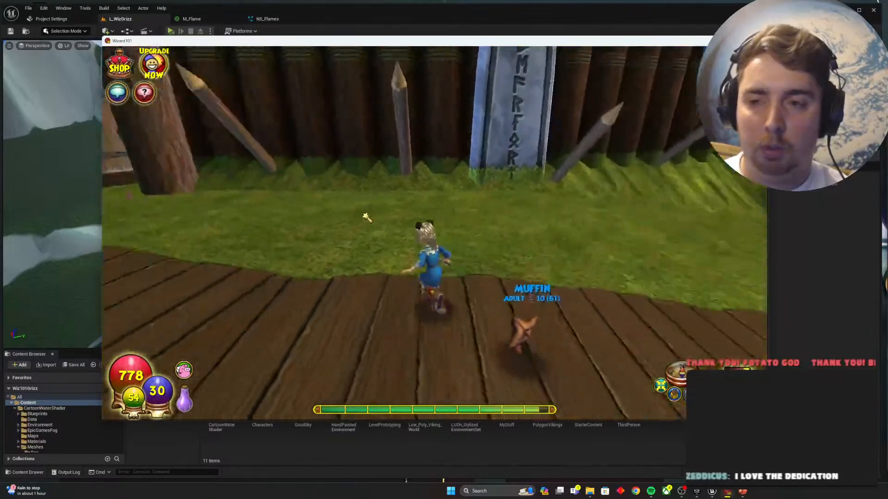
key("d")
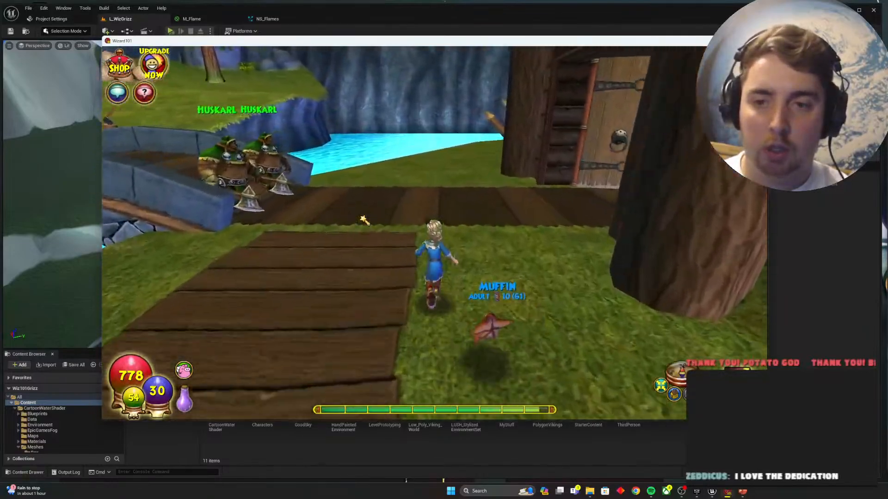
key("w")
key("d")
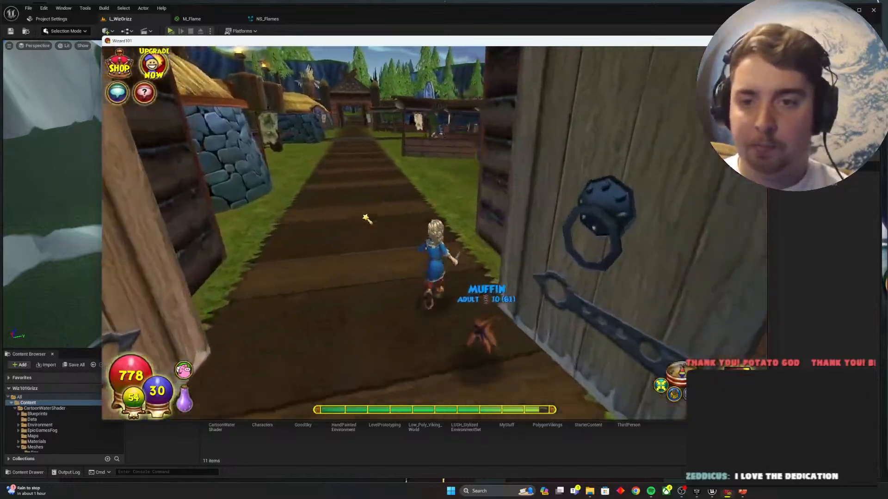
Step: Return to Unreal Editor, scale down the market stall group on the grass outside the palisade, and adjust its height
key("alt+Tab")
right_click_drag(363, 215, 462, 197)
key("s")
left_click(280, 185)
right_click_drag(262, 244, 313, 246)
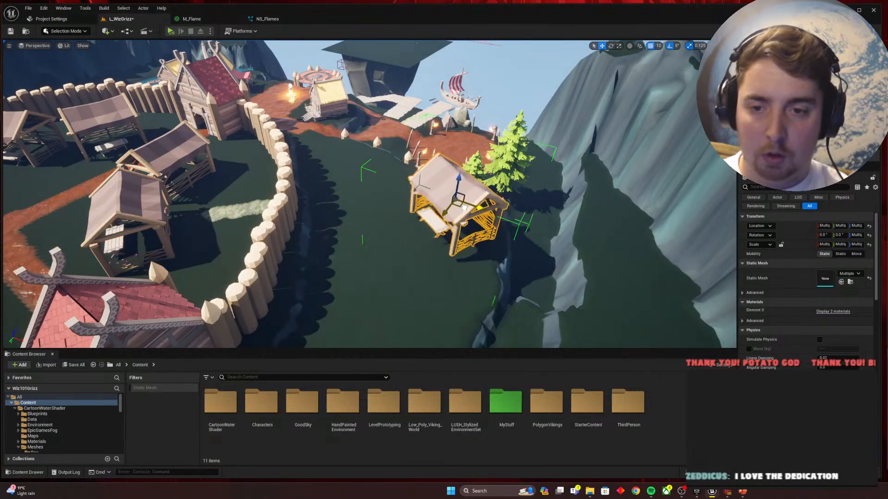
key("w")
right_click_drag(447, 210, 504, 190)
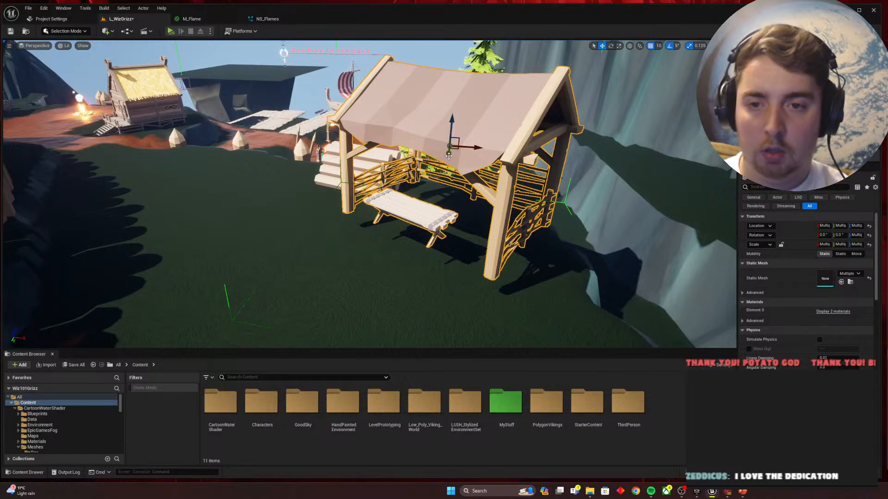
left_click_drag(450, 146, 435, 162)
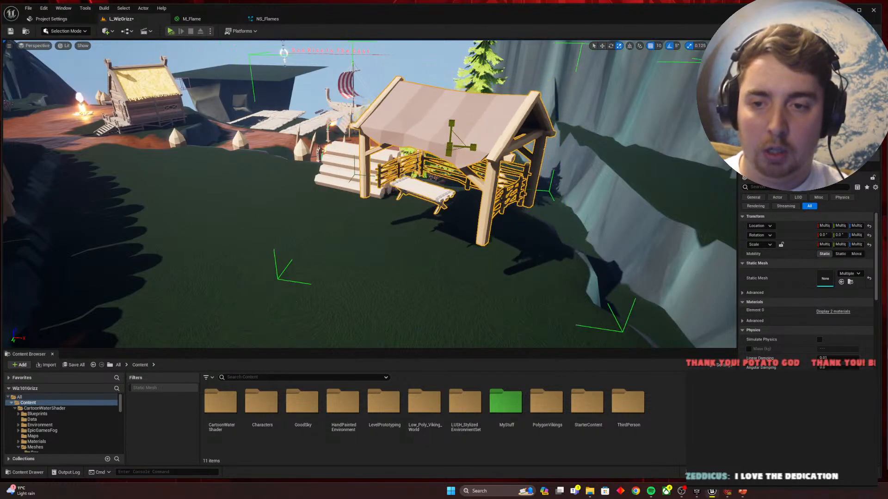
left_click_drag(451, 121, 454, 149)
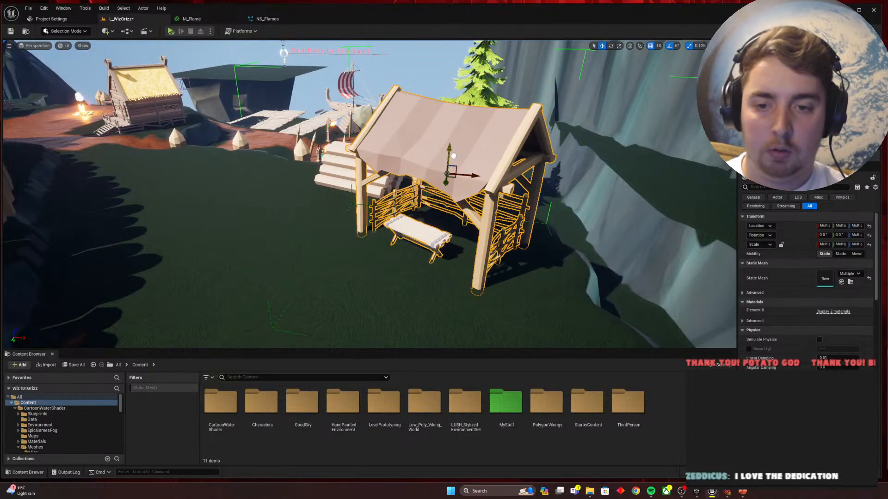
Step: Adjust the rotation of the market stall group on the grass beside the log pile
mouse_move(444, 157)
right_mouse_down()
mouse_move(444, 172)
mouse_move(414, 176)
mouse_move(430, 158)
right_mouse_up()
key("e")
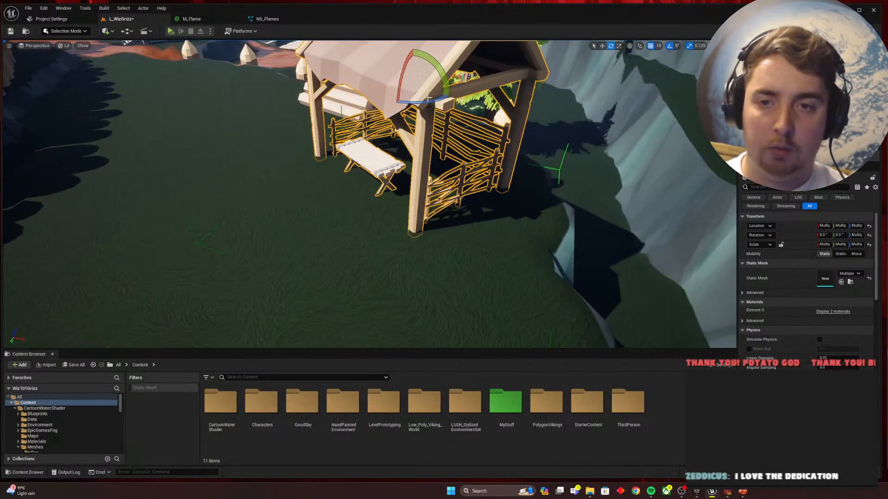
left_click_drag(461, 99, 432, 93)
right_click_drag(486, 160, 507, 178)
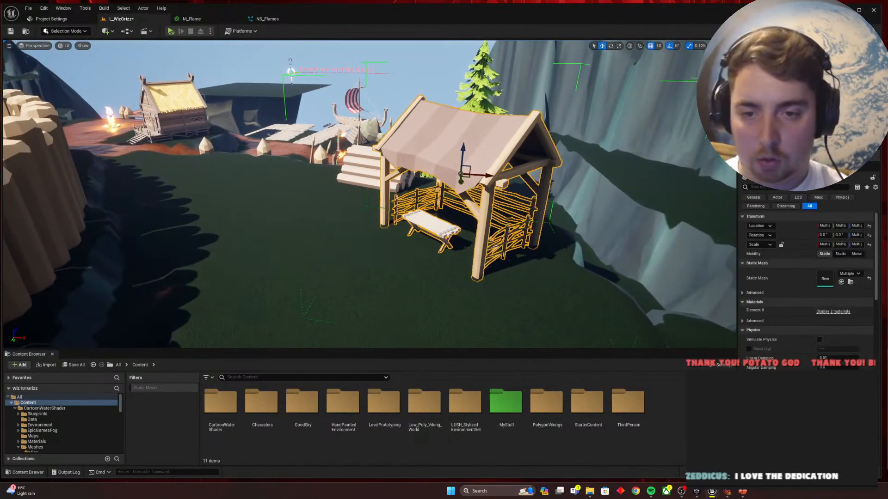
Step: Ungroup the stall and delete its table and the side fence nearest the log pile
right_click(464, 259)
mouse_move(547, 398)
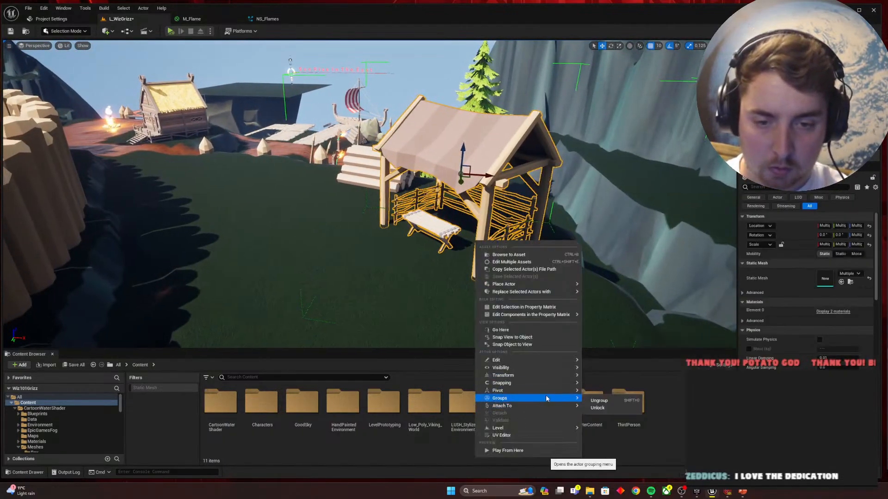
left_click(598, 402)
left_click(432, 218)
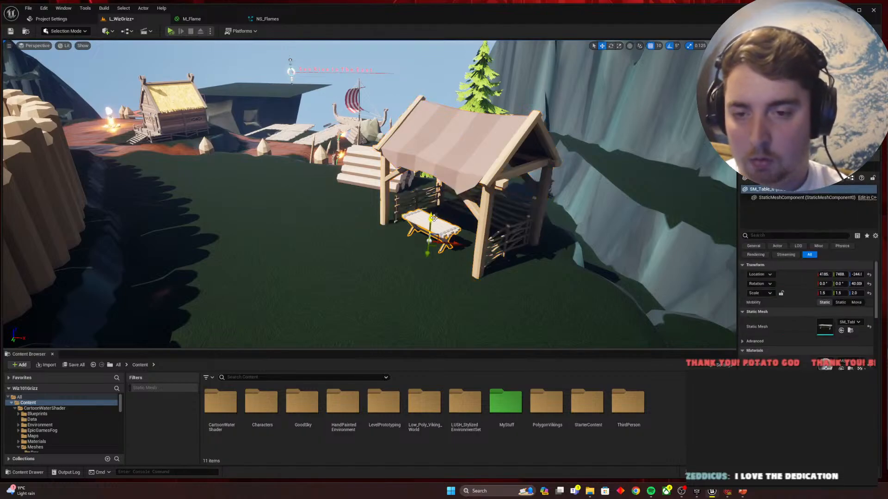
key("Delete")
left_click(417, 195)
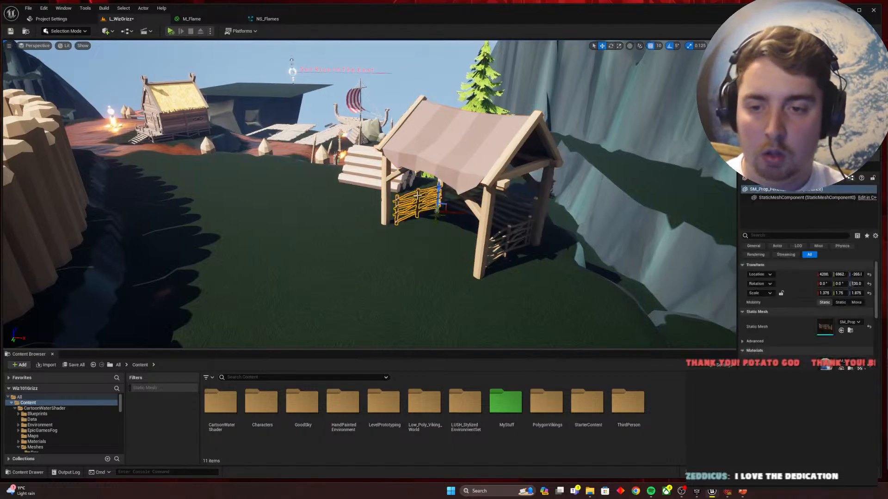
key("Delete")
Step: Lengthen the stall's remaining short side fence to span the gap between its two posts
key("d")
right_click_drag(362, 253, 300, 276)
left_click(367, 254)
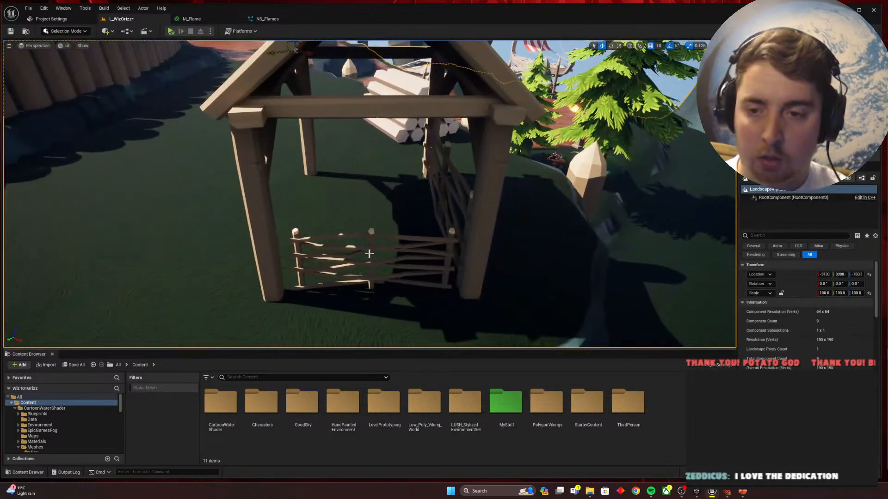
mouse_move(427, 296)
left_mouse_down()
mouse_move(419, 296)
mouse_move(456, 303)
mouse_move(426, 299)
left_mouse_up()
left_click(407, 321)
key("a")
right_click_drag(407, 321, 599, 312)
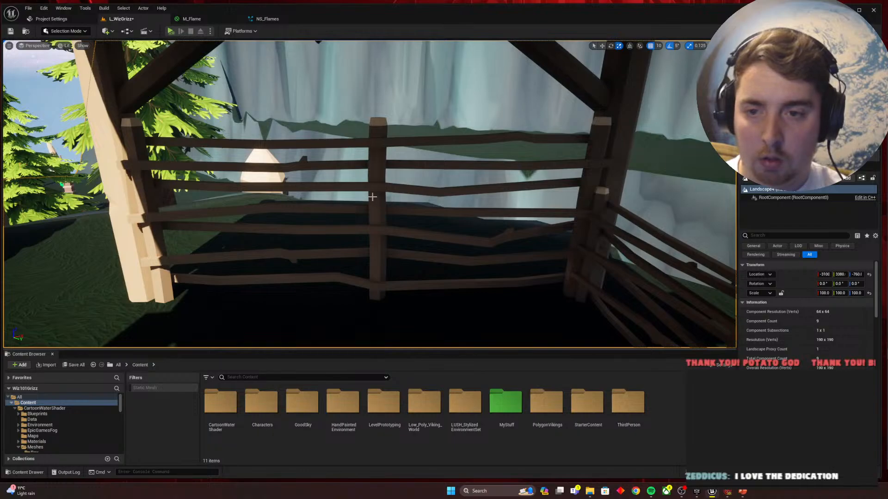
Step: Shift the long back fence of the stall slightly into line with the corner posts
left_click(382, 226)
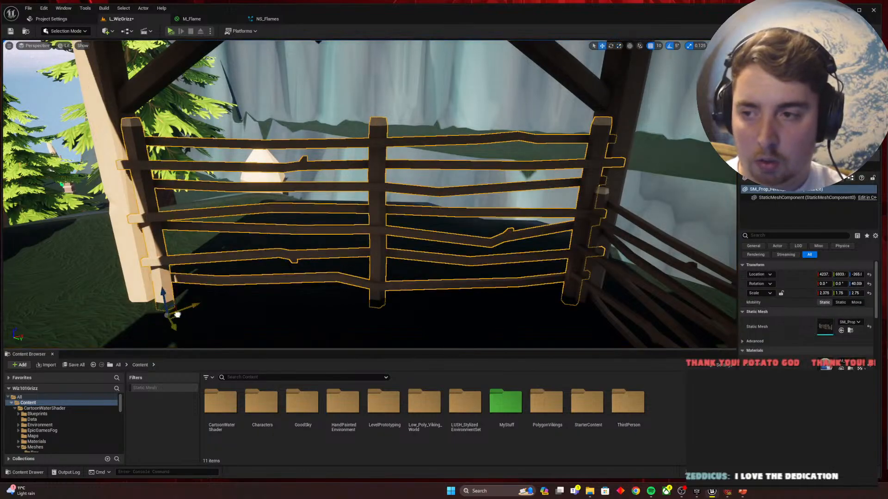
left_click_drag(177, 314, 180, 308)
left_click(180, 307)
key("Escape")
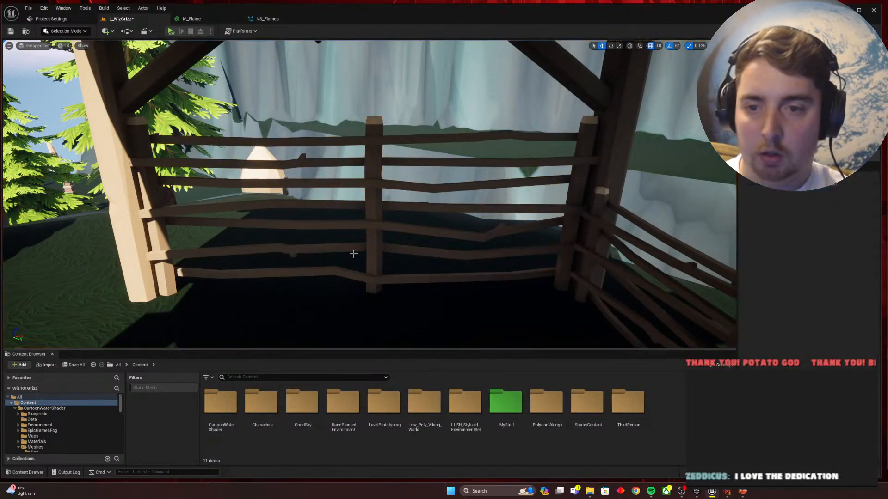
key("s")
mouse_move(353, 252)
right_mouse_down()
mouse_move(384, 263)
mouse_move(354, 253)
right_mouse_up()
key("w")
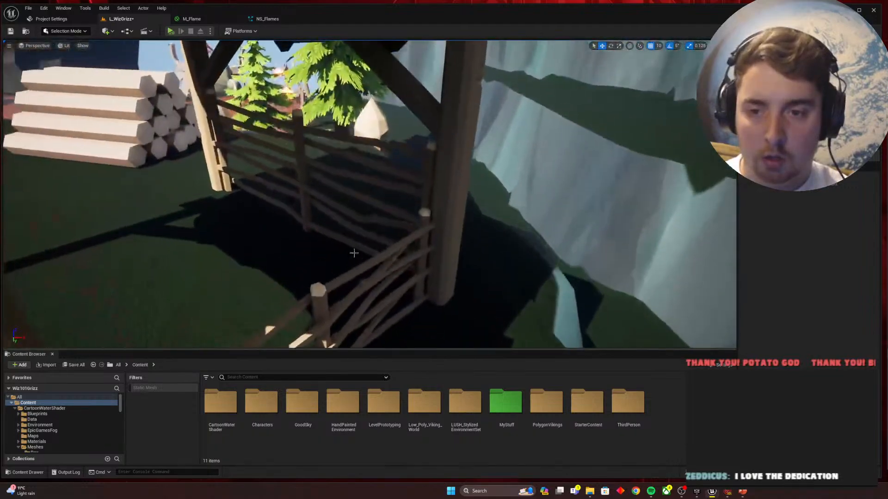
Step: Nudge the short side fence into line with the stall's posts and save the level
left_click(322, 293)
key("s")
right_click_drag(322, 293, 323, 296)
key("s")
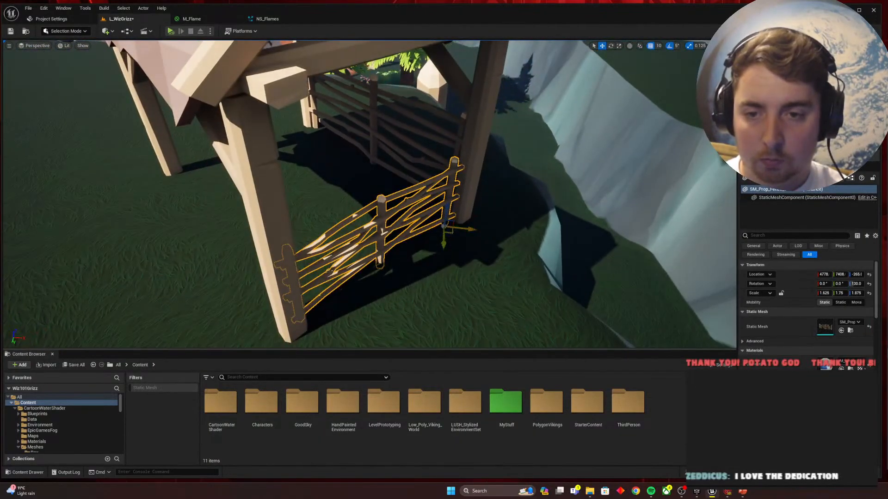
left_click_drag(451, 235, 455, 236)
left_click(455, 237)
key("s")
mouse_move(476, 269)
right_mouse_down()
mouse_move(462, 245)
mouse_move(476, 269)
right_mouse_up()
key("w")
key("ctrl+s")
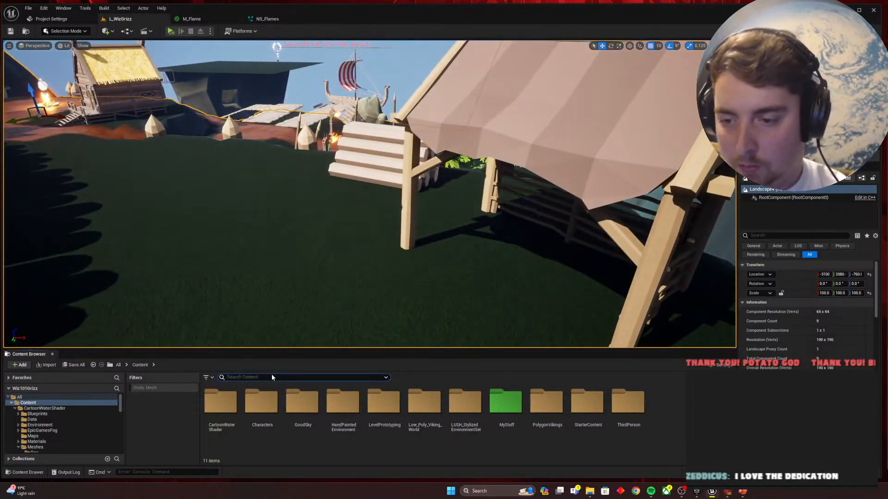
Step: Search the project content for "furn" and "smith" assets, and clear the search
type("furn")
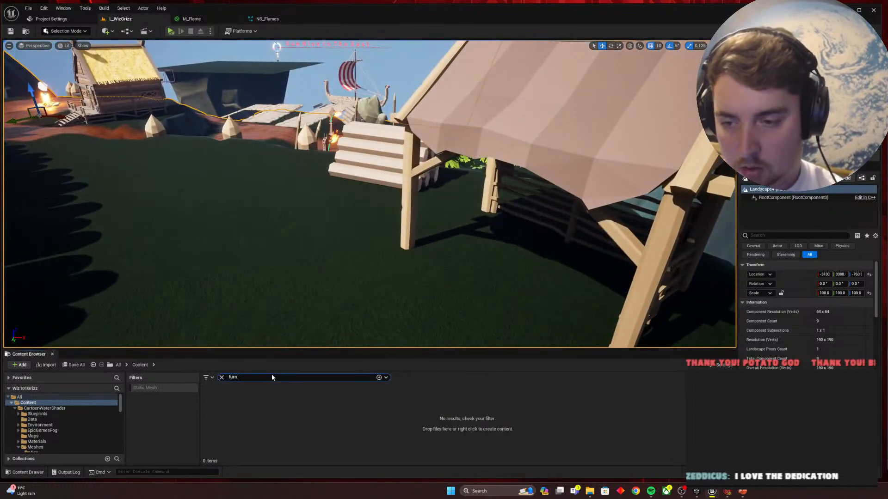
key("BackSpace")
key("BackSpace")
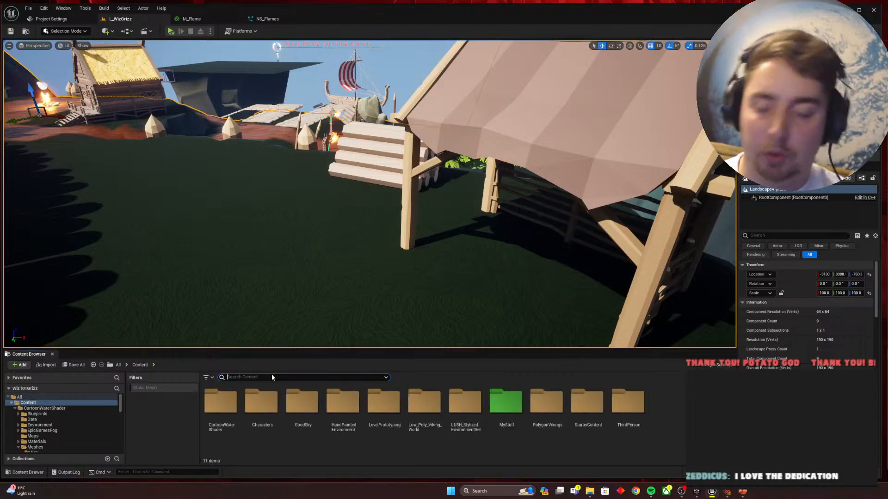
type("smith")
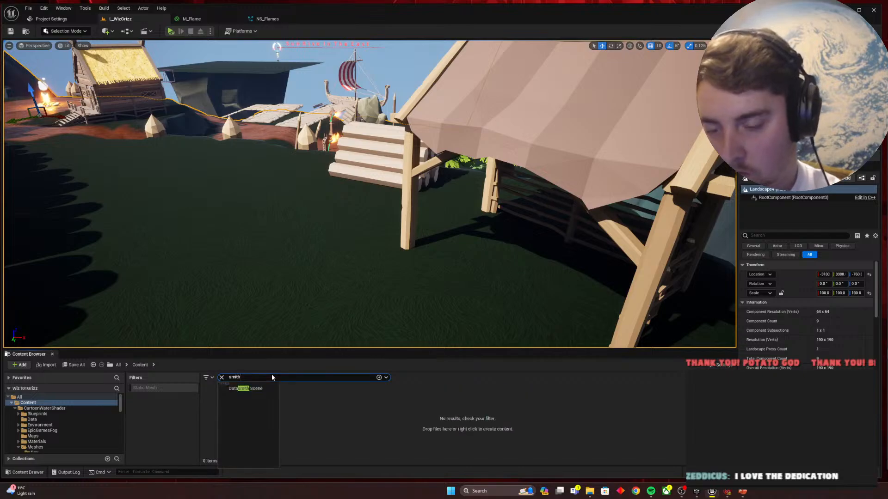
key("BackSpace")
key("BackSpace")
key("BackSpace")
key("BackSpace")
key("BackSpace")
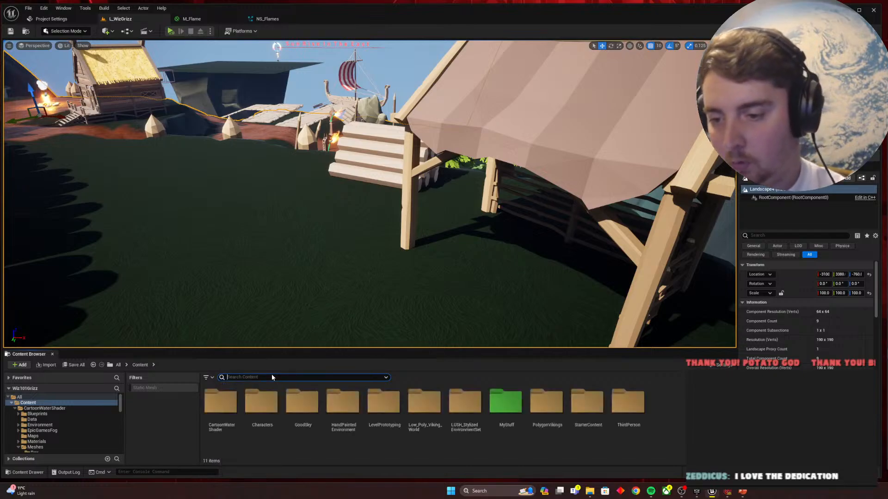
Step: Open HandPaintedEnvironment/Assets/Models, try the Forge mesh on the grass beside the stall, and delete it
double_click(343, 410)
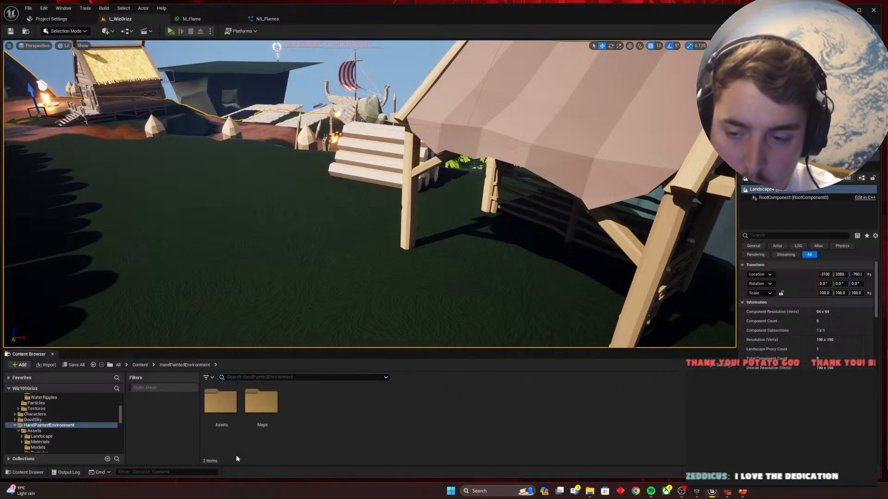
double_click(225, 404)
double_click(303, 405)
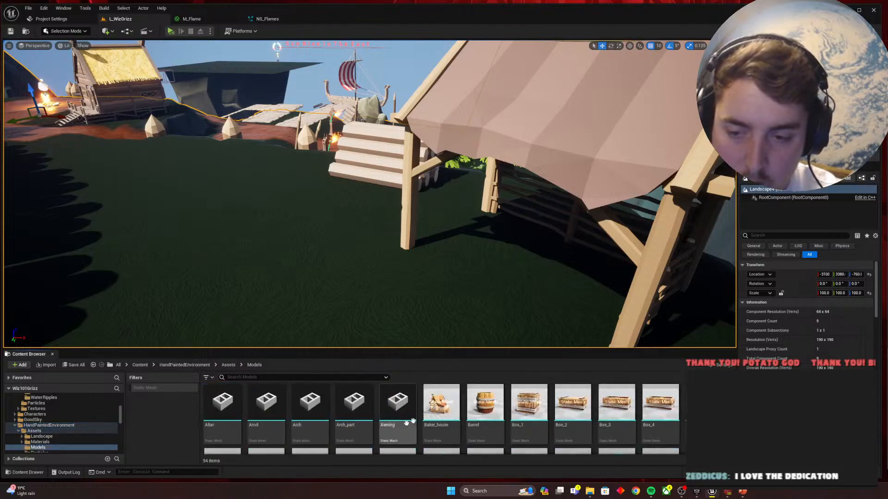
scroll(369, 405, "down", 5)
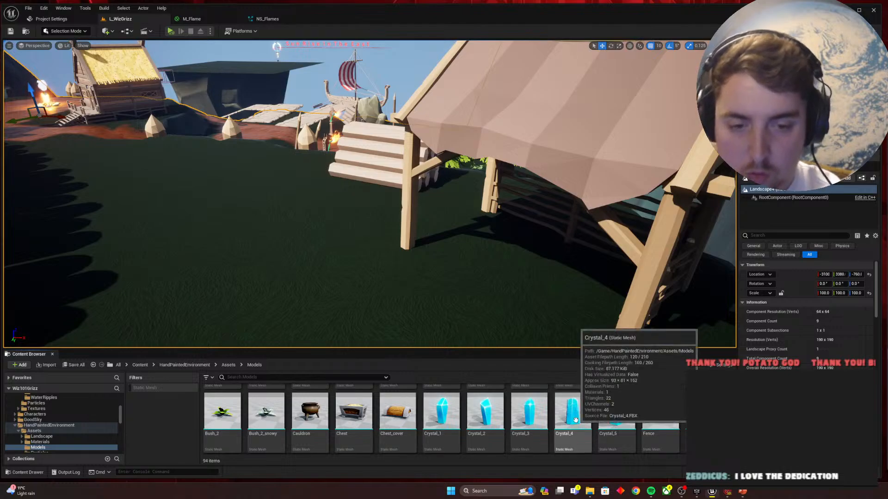
scroll(567, 424, "down", 2)
scroll(514, 412, "down", 2)
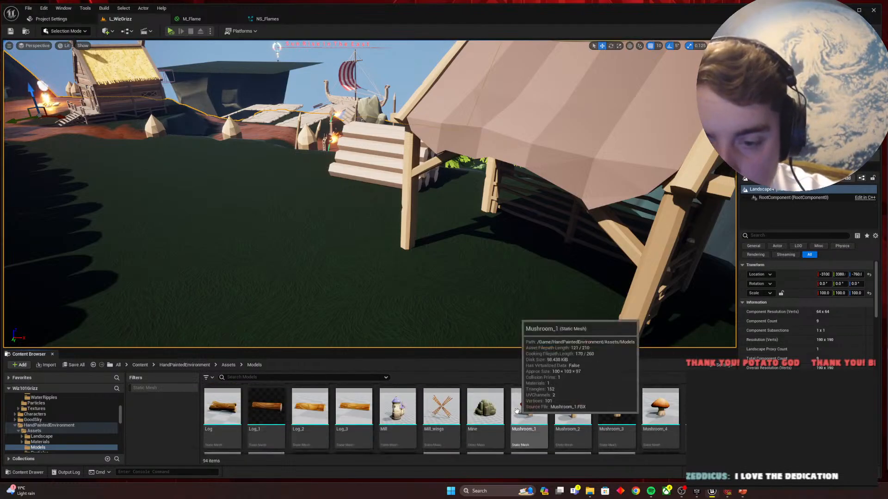
scroll(509, 411, "up", 2)
left_click_drag(452, 413, 244, 229)
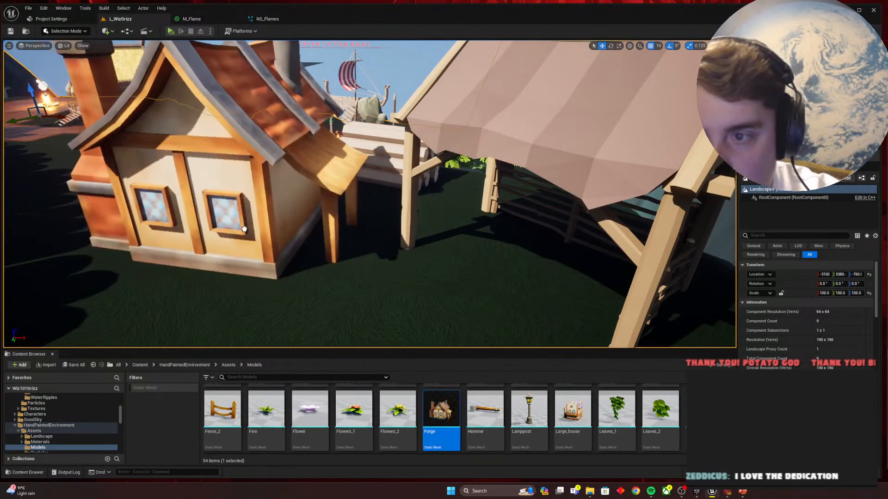
key("Delete")
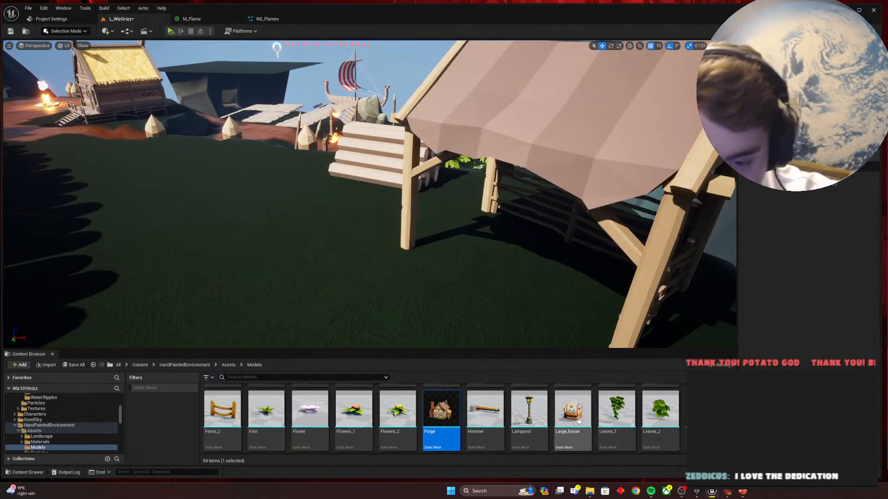
Step: Look through the remaining HandPaintedEnvironment models for props that suit the stall, and return to the root Content folder
scroll(579, 420, "down", 3)
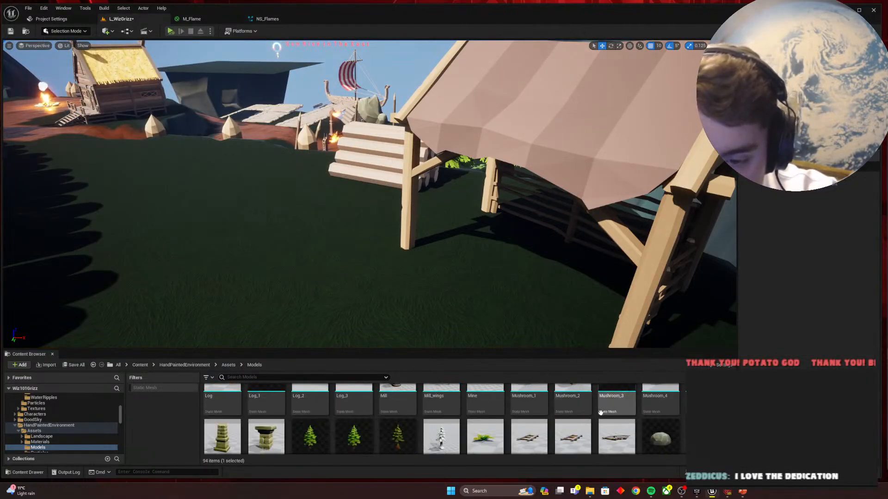
scroll(600, 413, "down", 2)
scroll(601, 413, "down", 3)
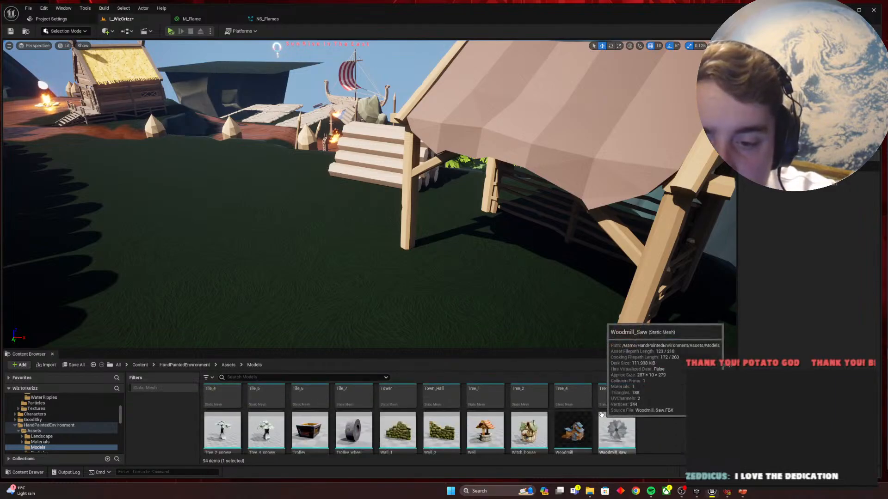
scroll(534, 419, "up", 2)
scroll(534, 419, "up", 2)
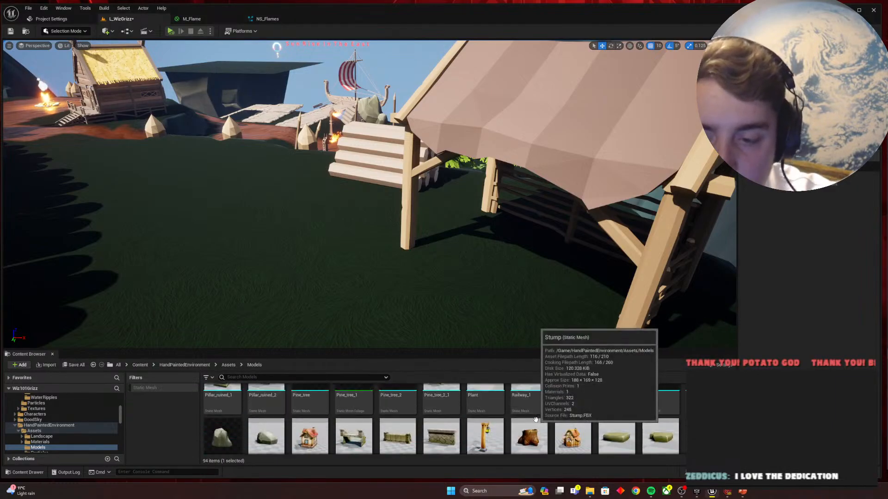
scroll(536, 420, "up", 10)
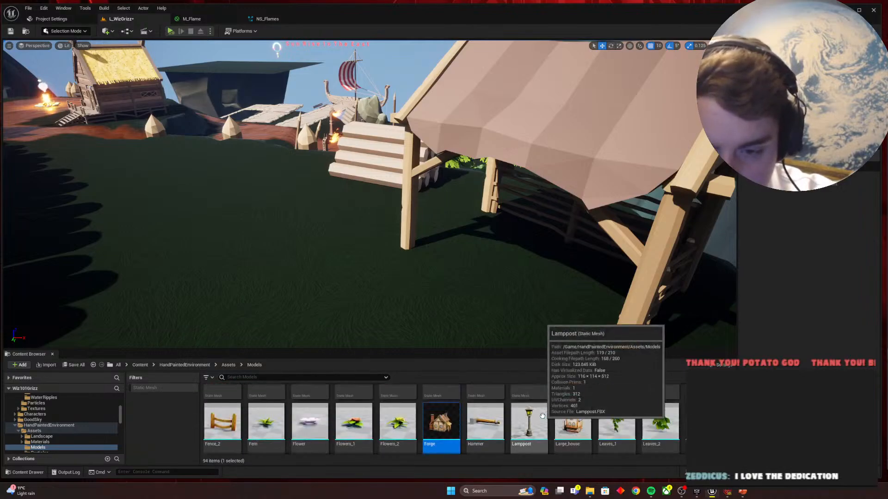
scroll(540, 414, "up", 4)
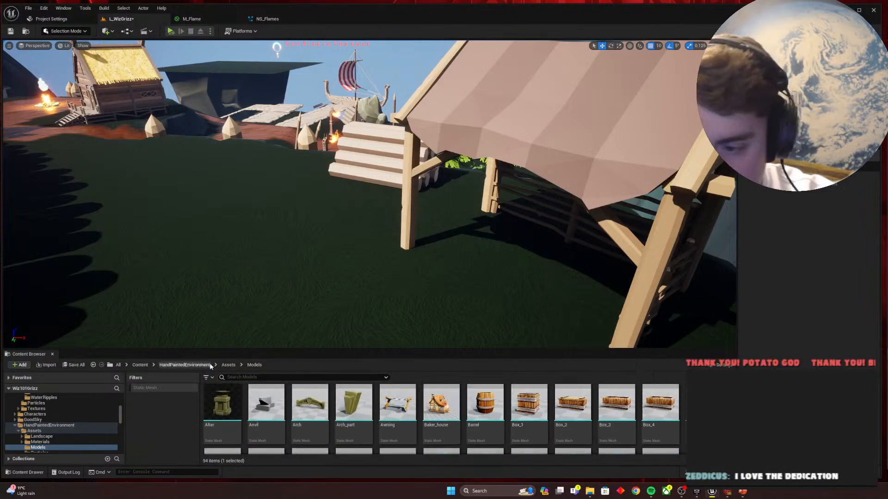
left_click(140, 365)
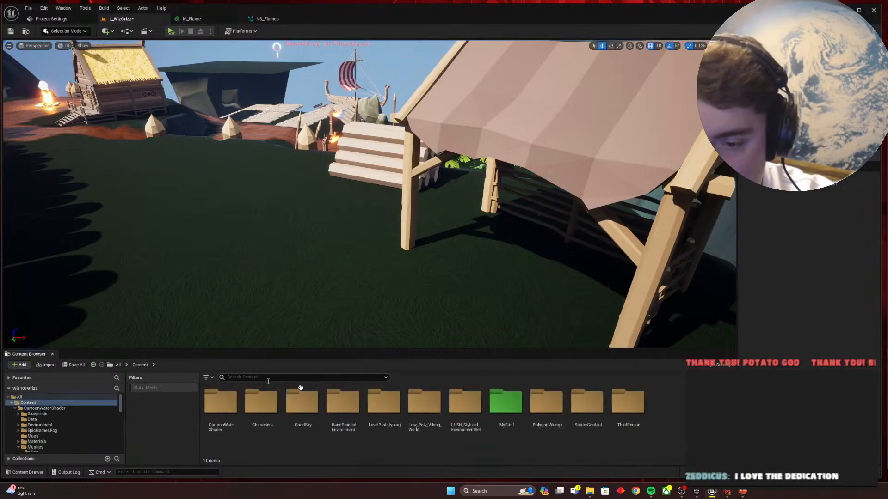
Step: Look through the Props and Misc folders of Low_Poly_Viking_World/Models for props that suit the stall, and return to the root Content folder
double_click(431, 411)
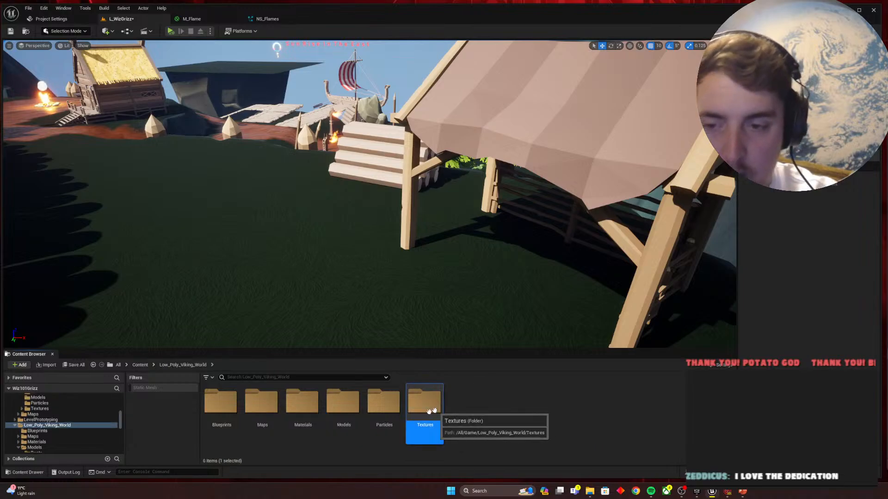
double_click(348, 409)
double_click(348, 410)
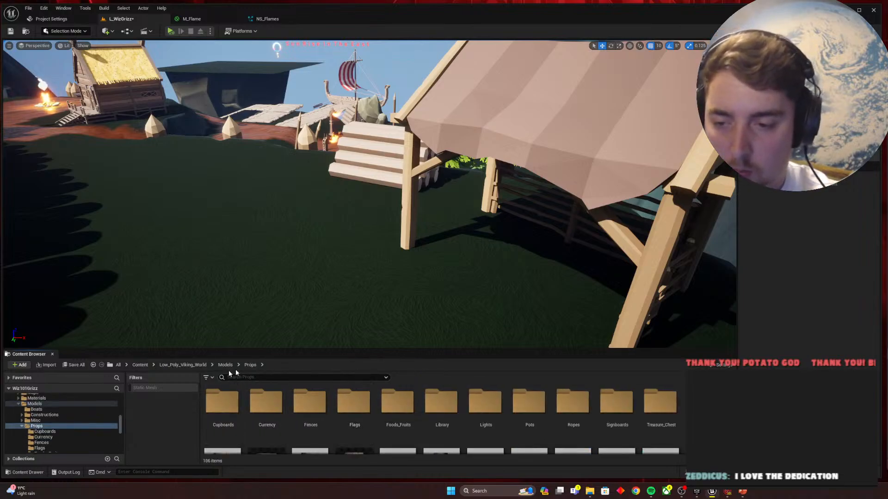
scroll(504, 407, "down", 1)
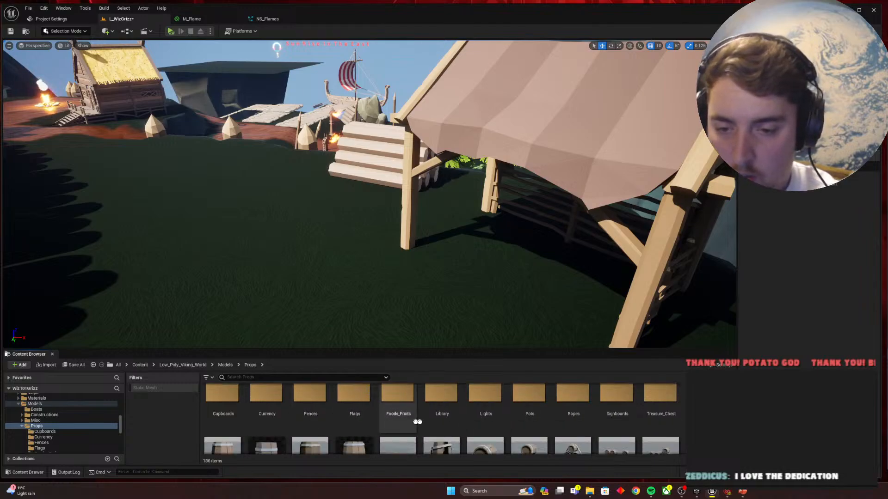
scroll(255, 399, "up", 1)
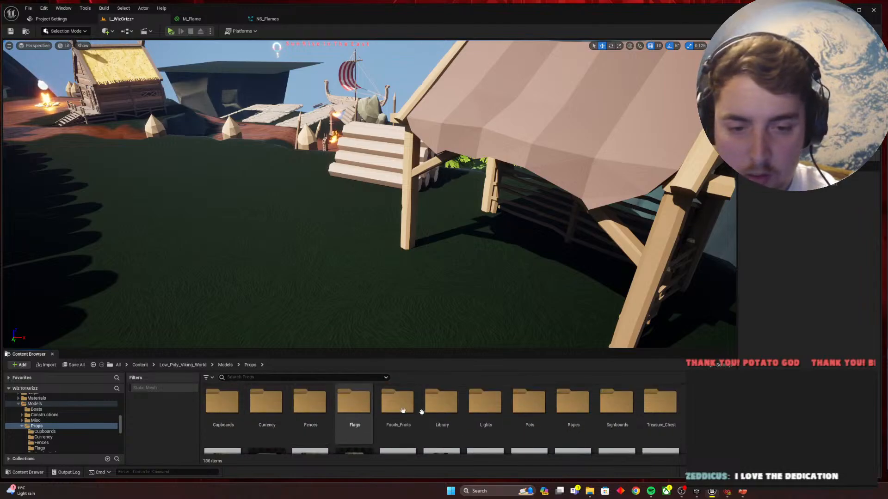
scroll(577, 406, "down", 3)
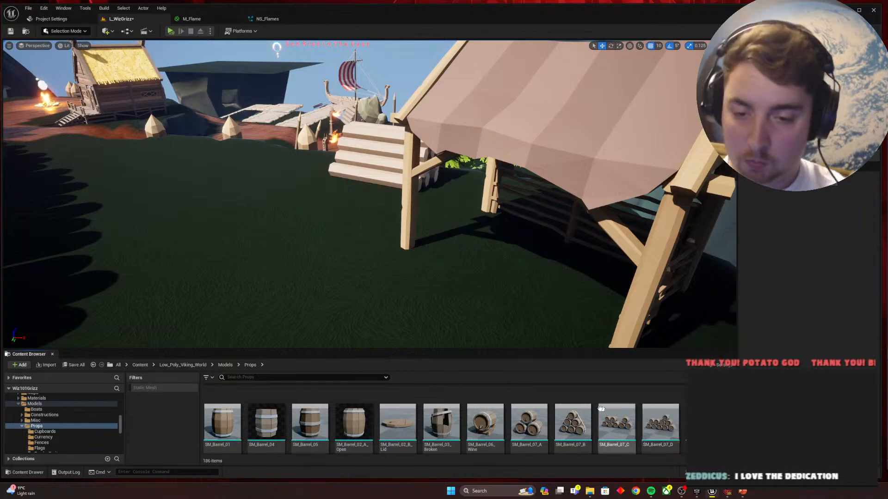
scroll(577, 406, "down", 5)
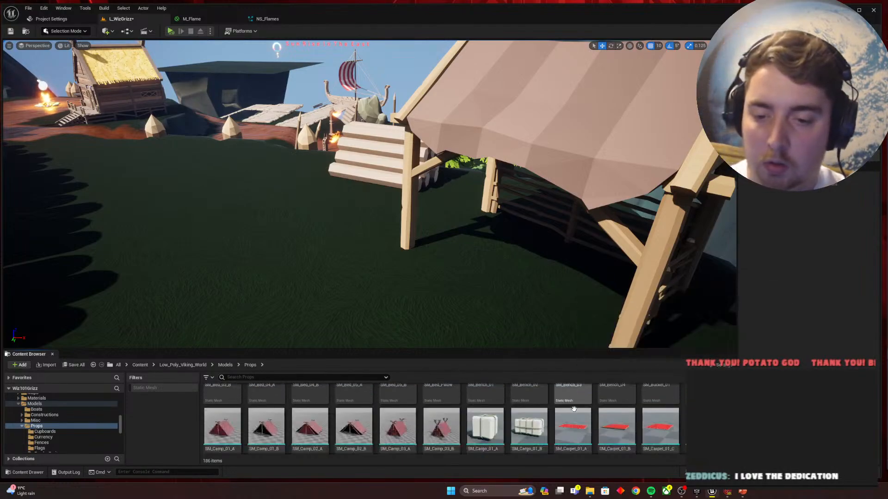
scroll(568, 412, "down", 3)
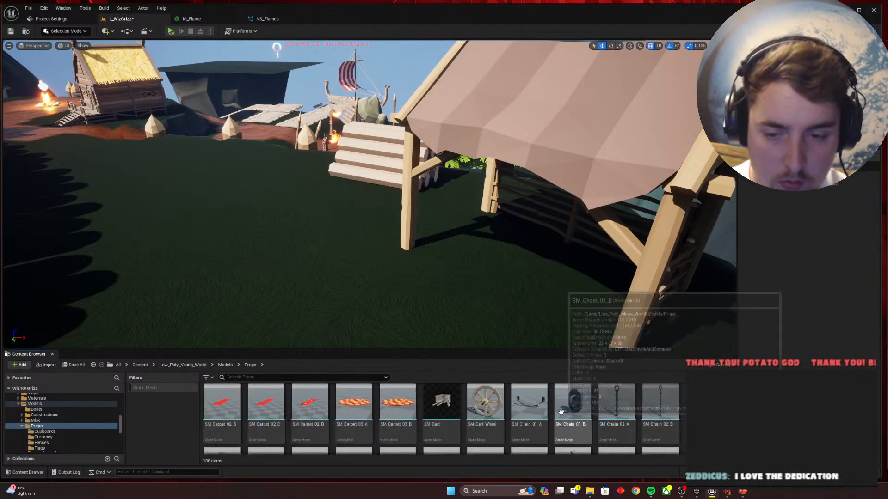
scroll(563, 411, "down", 2)
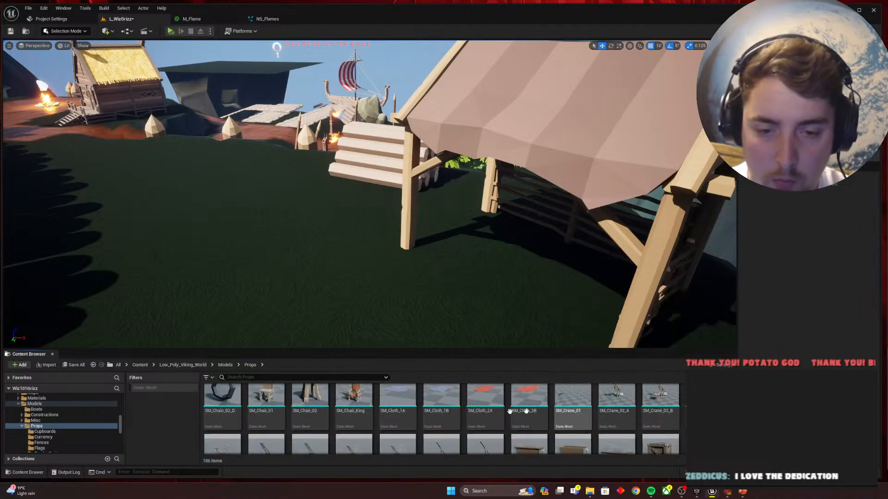
scroll(523, 408, "down", 3)
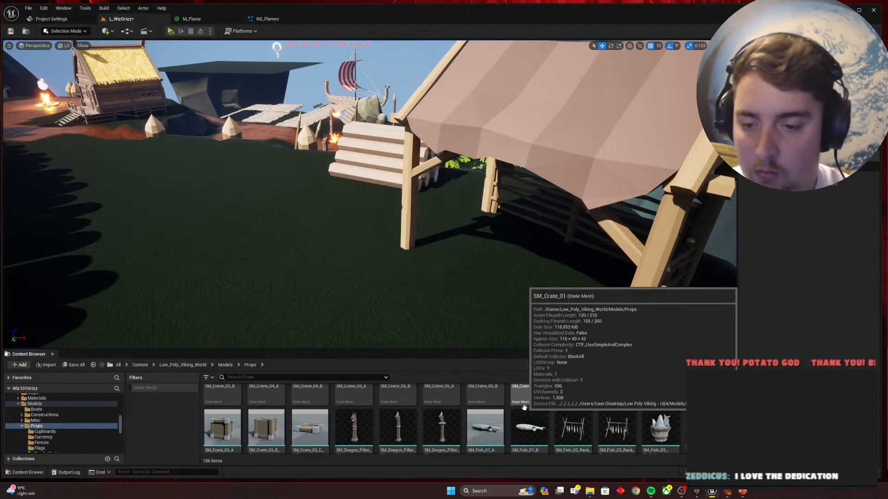
scroll(524, 408, "down", 5)
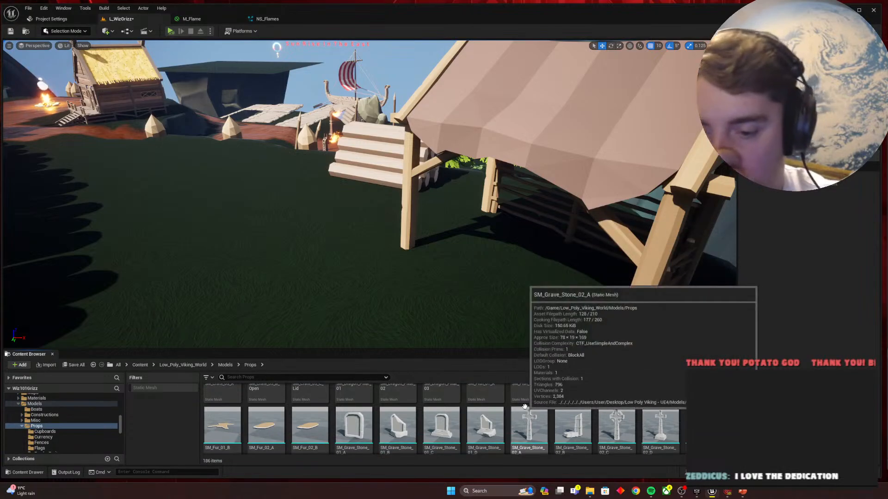
scroll(522, 412, "down", 2)
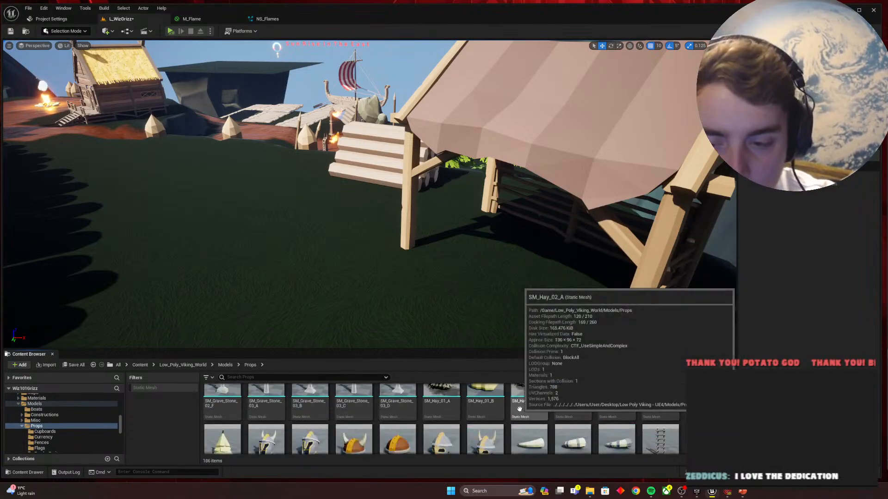
scroll(649, 405, "down", 2)
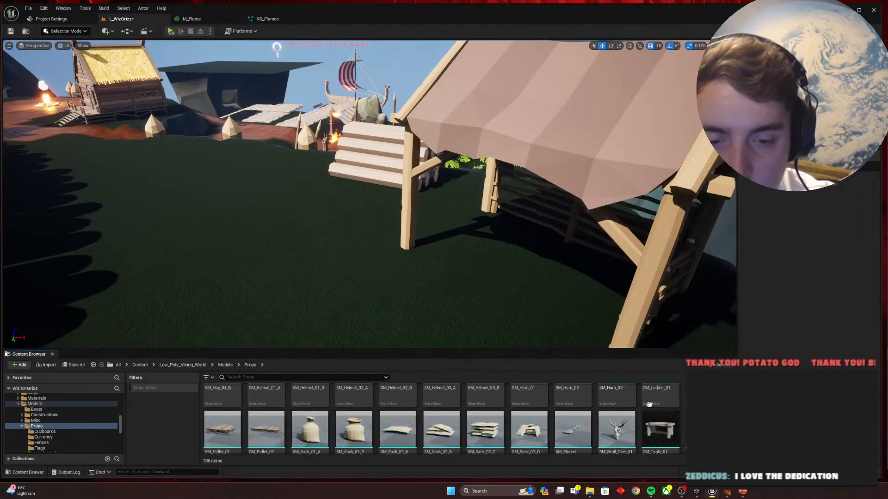
scroll(525, 404, "down", 3)
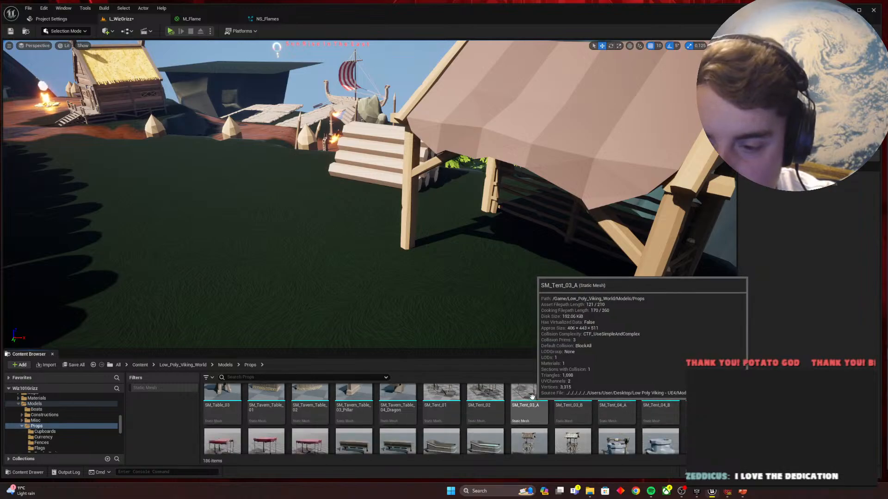
scroll(528, 399, "down", 2)
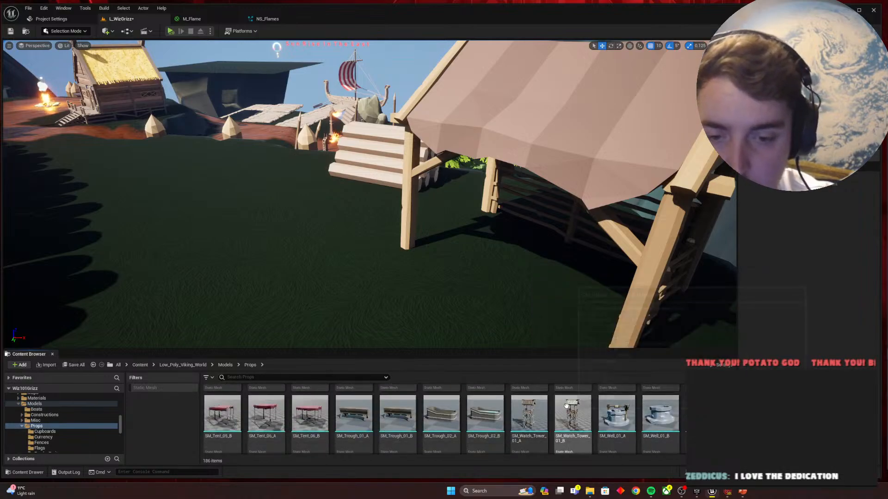
scroll(554, 416, "down", 1)
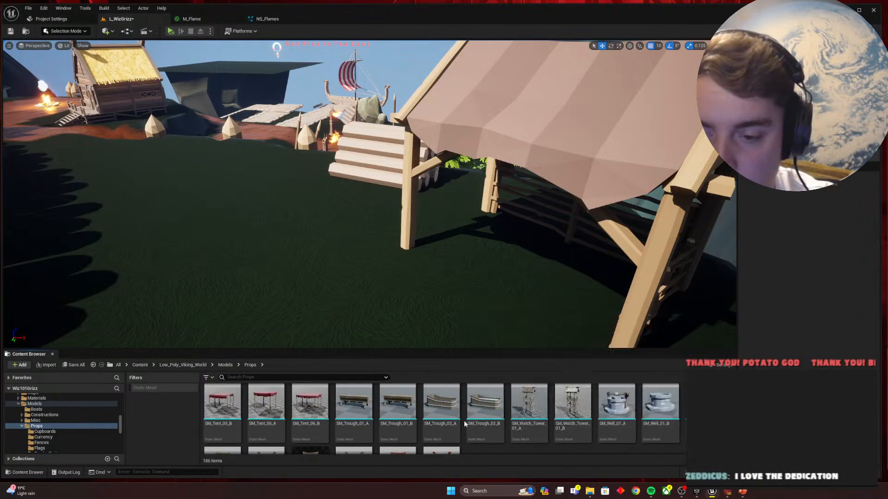
scroll(478, 419, "down", 2)
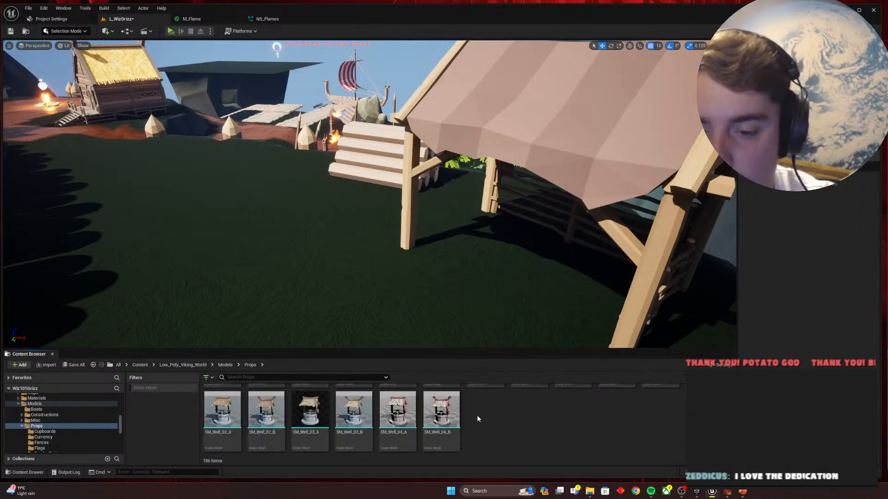
scroll(485, 416, "up", 2)
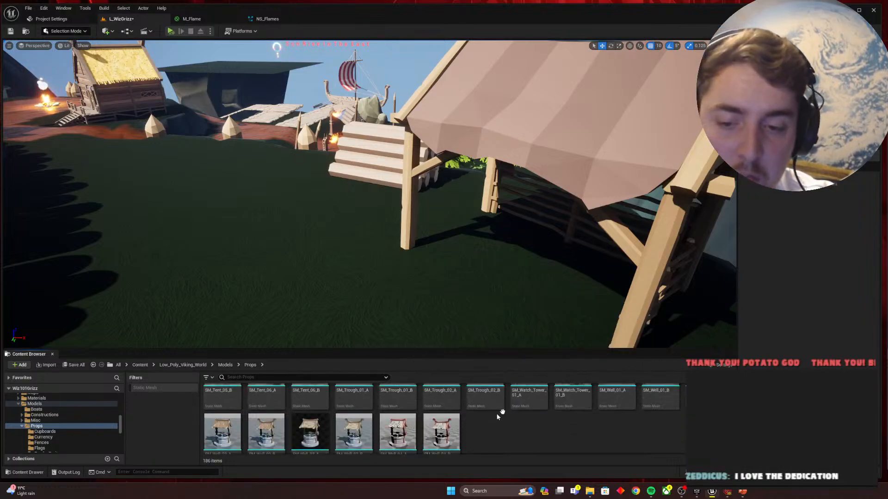
scroll(481, 407, "up", 2)
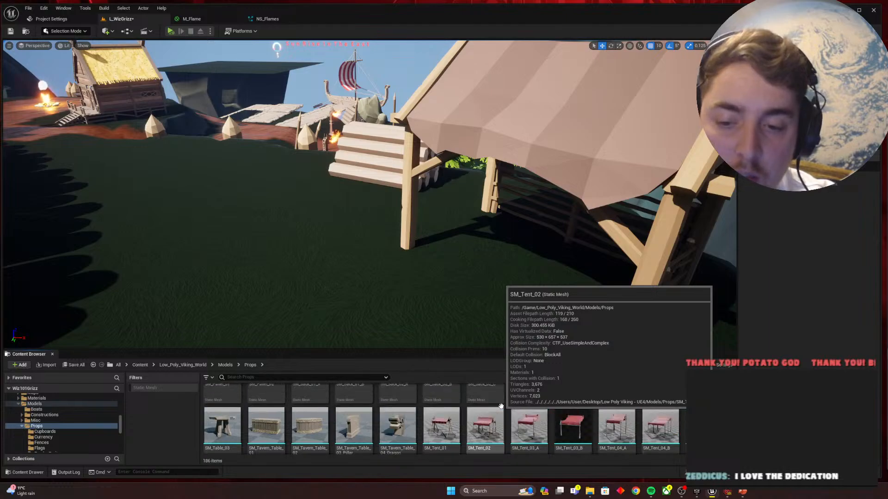
left_click(225, 365)
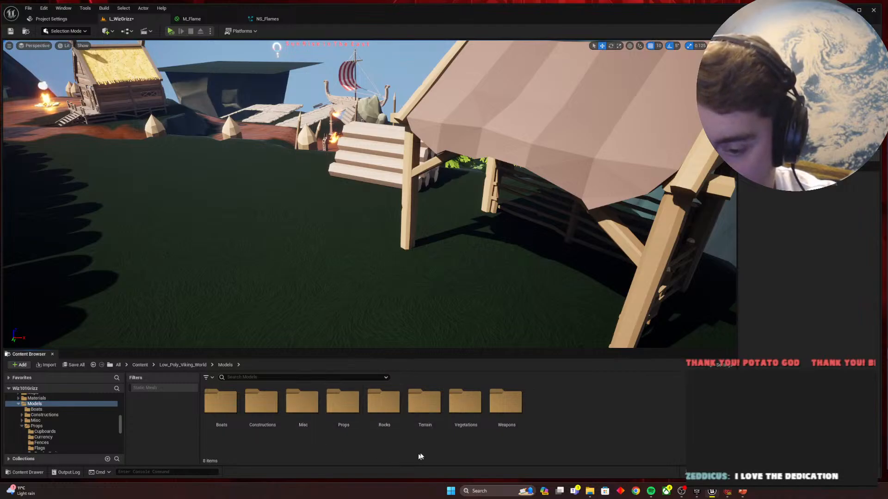
double_click(298, 414)
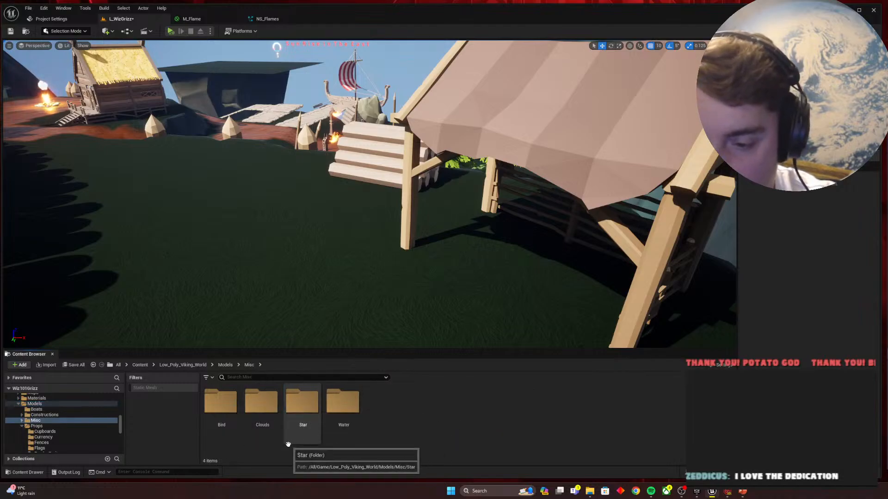
left_click(140, 365)
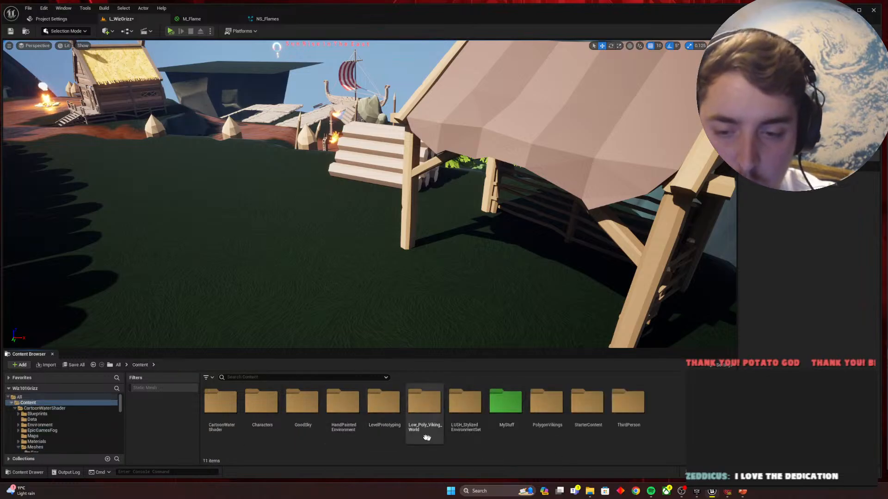
Step: Look through the Props and Buildings folders of PolygonVikings/Meshes for pieces that suit the stall, and return to the root Content folder
double_click(550, 422)
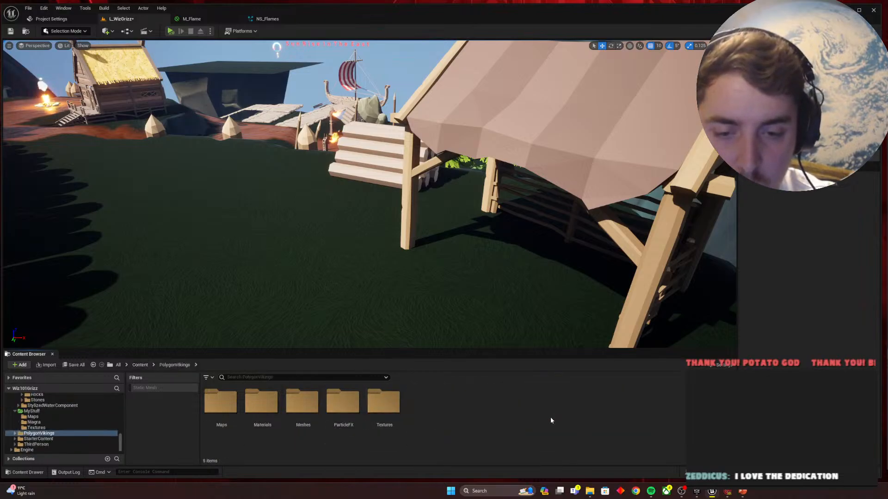
double_click(305, 409)
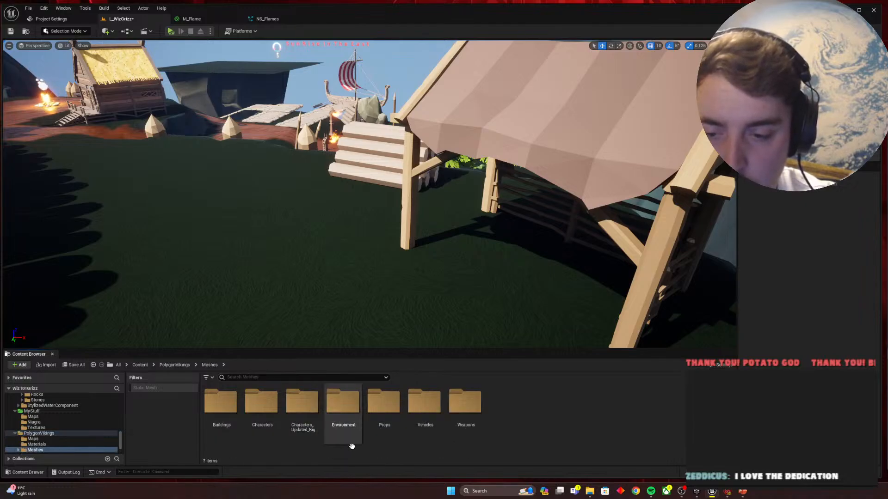
double_click(391, 409)
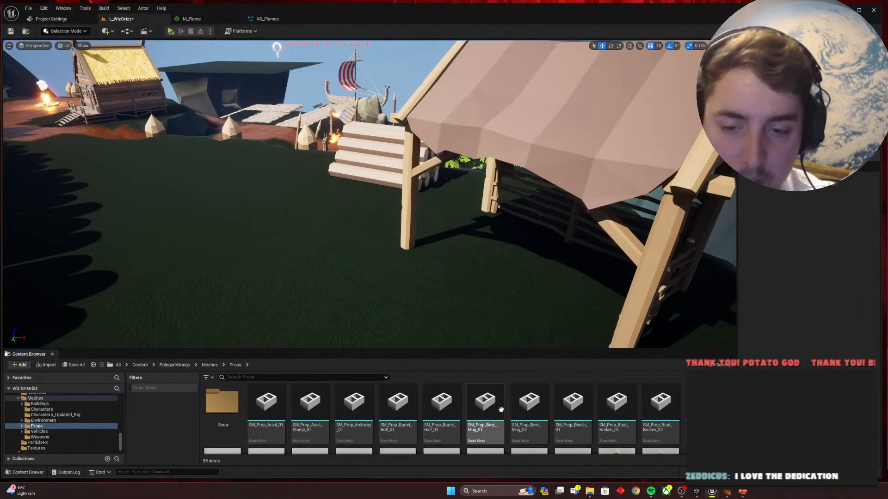
scroll(610, 403, "down", 2)
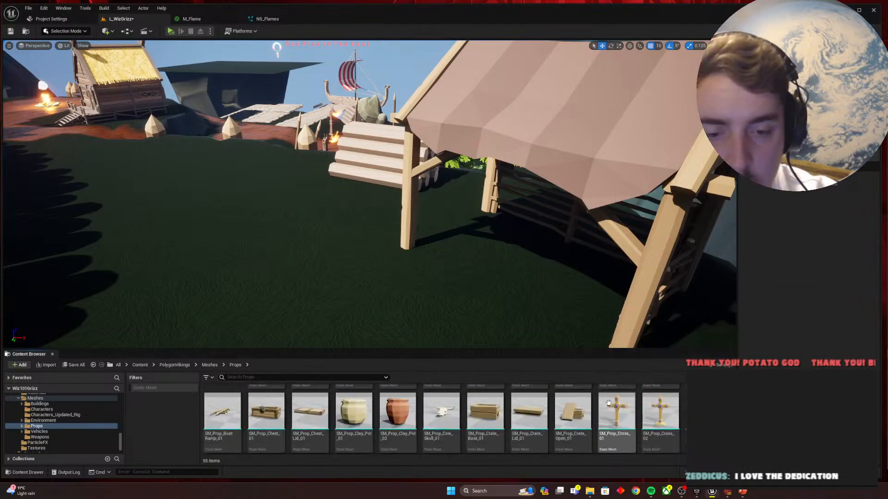
scroll(611, 404, "down", 5)
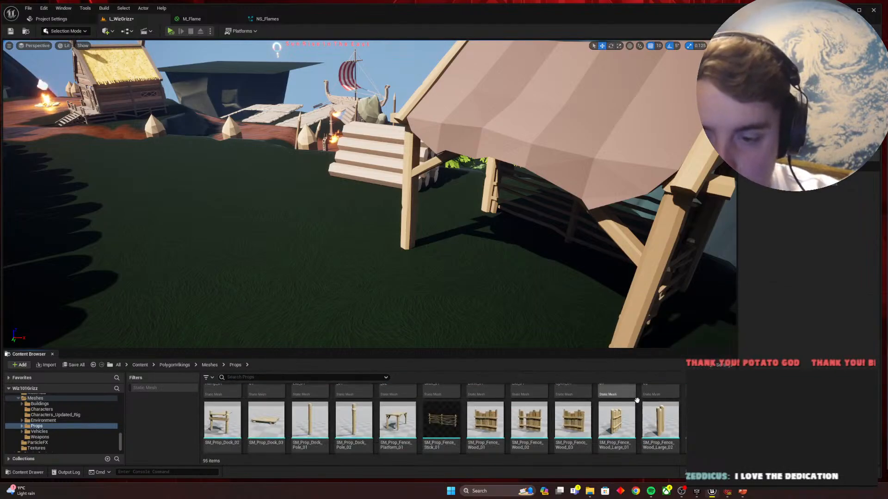
scroll(643, 410, "down", 5)
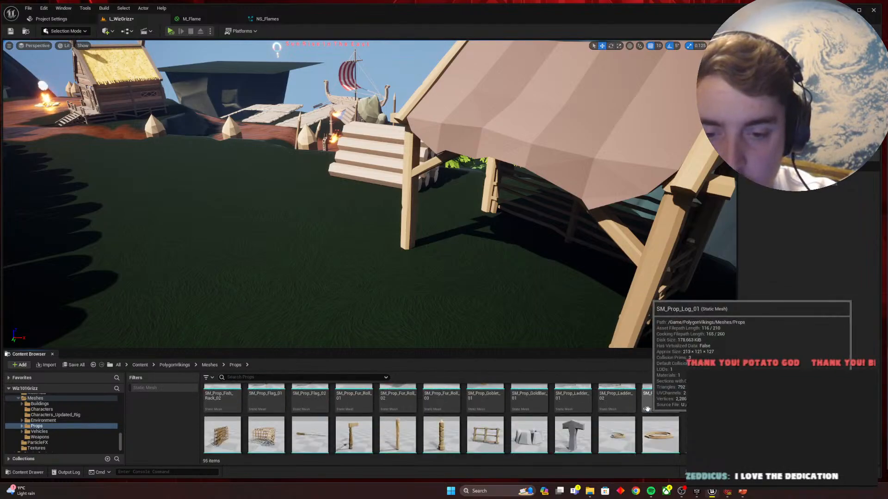
scroll(647, 412, "down", 3)
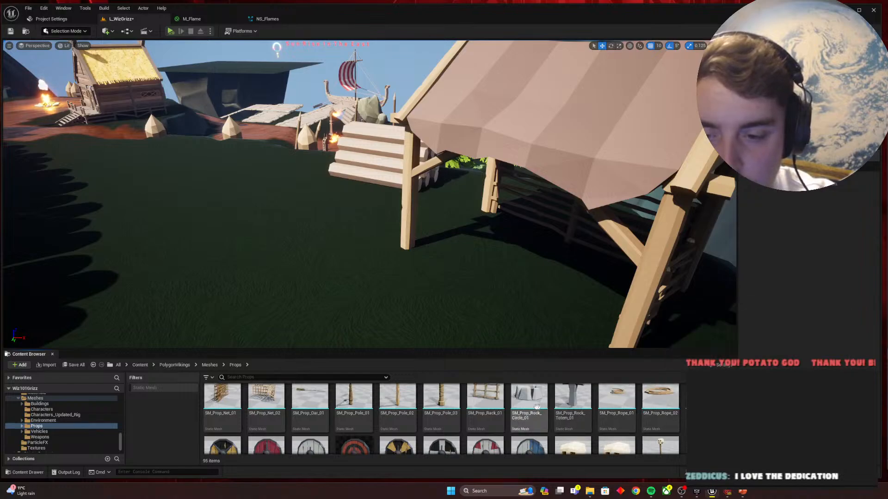
scroll(460, 405, "down", 2)
scroll(460, 405, "up", 4)
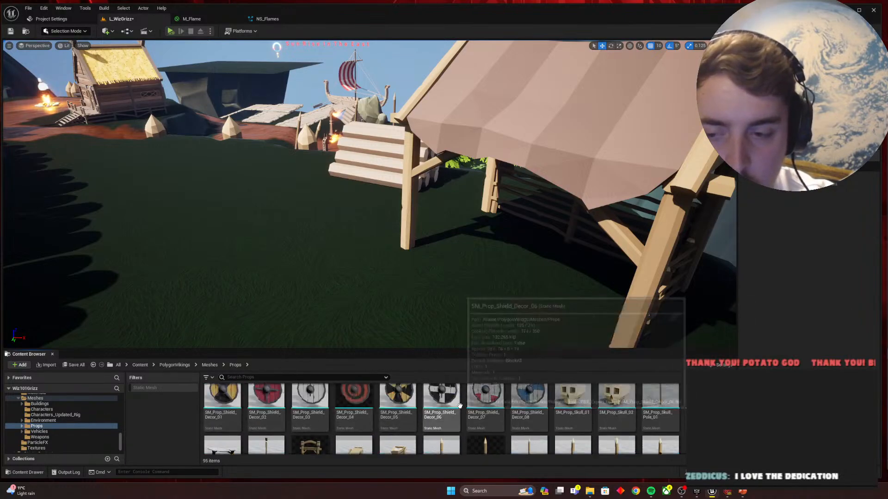
scroll(460, 405, "down", 3)
scroll(460, 405, "up", 8)
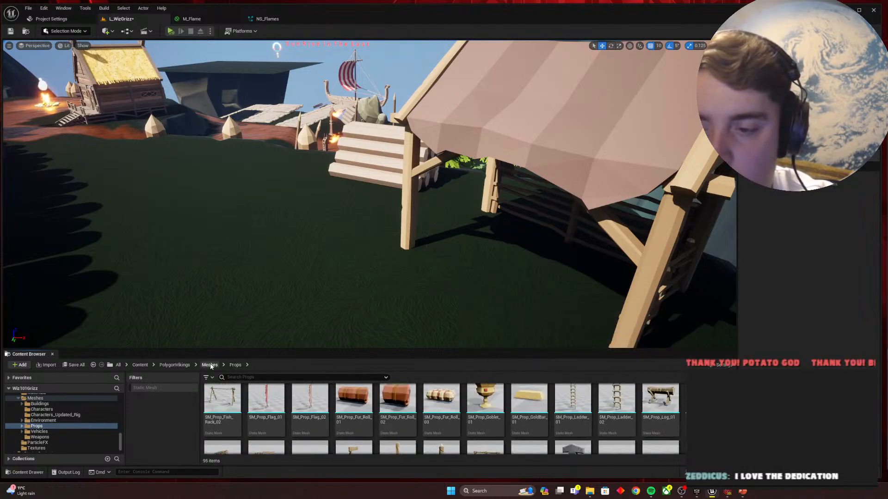
left_click(210, 366)
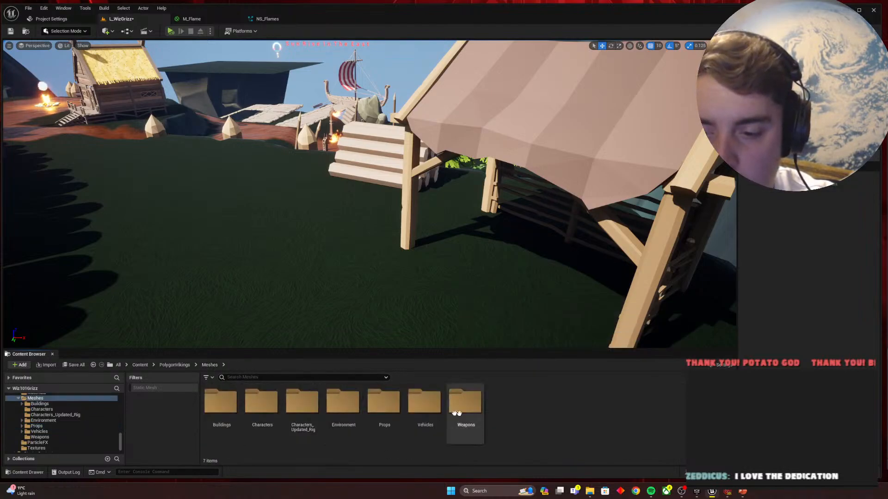
double_click(222, 404)
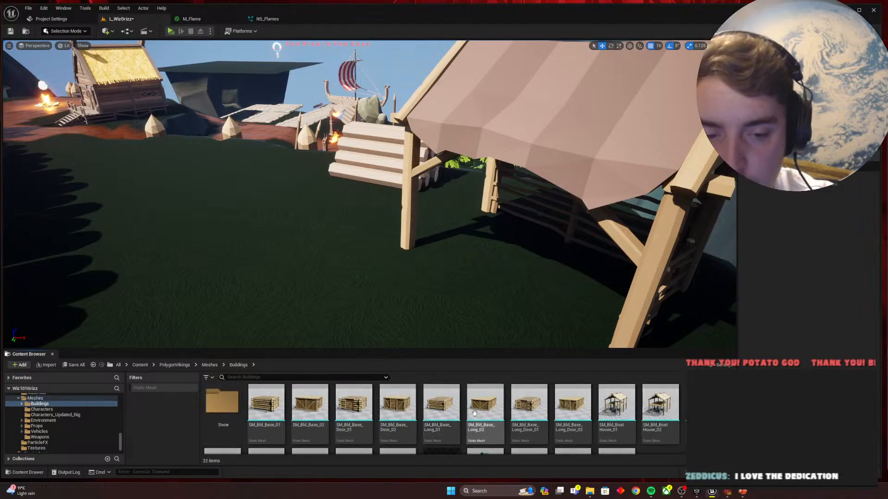
scroll(439, 407, "down", 2)
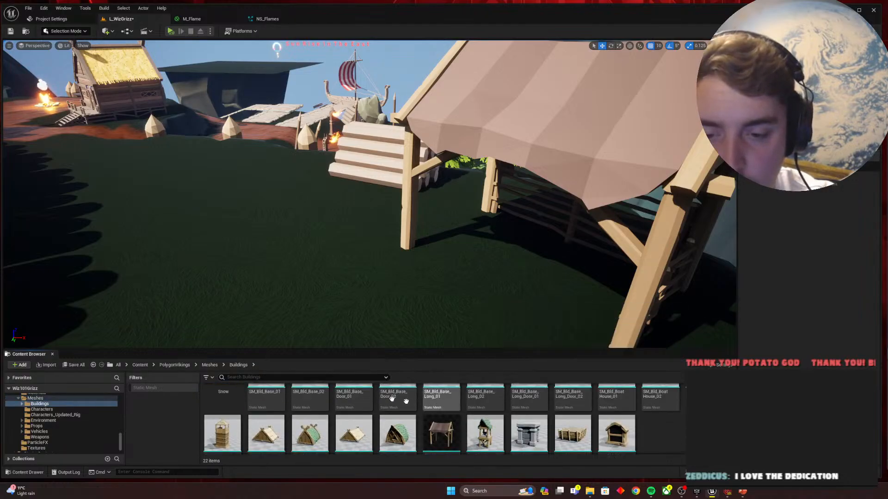
left_click(140, 366)
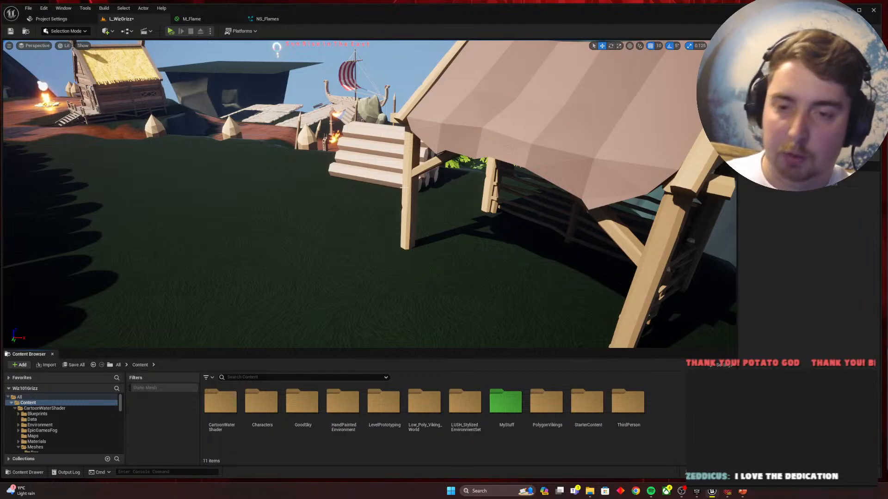
Step: Inspect the cliffside ground beyond the pine trees near the stall, and search the project content for "water"
key("w")
right_click_drag(398, 185, 507, 196)
key("s")
key("w")
key("s")
key("s")
right_click_drag(319, 241, 360, 240)
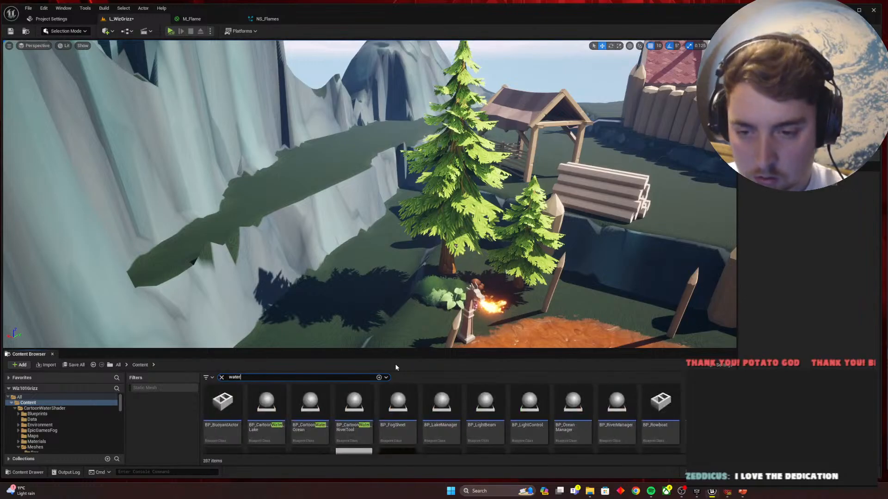
Step: Look through the water assets found in the project content, survey the village terrain, and clear the content search
scroll(444, 409, "down", 3)
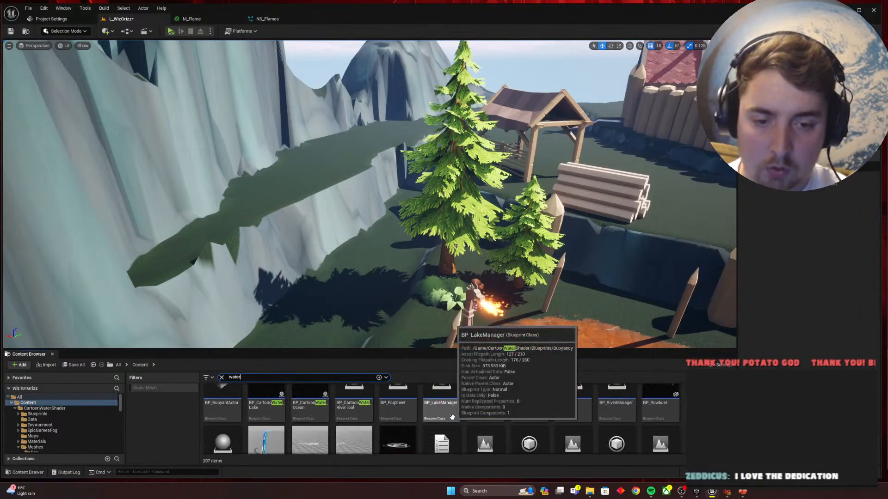
scroll(450, 407, "down", 3)
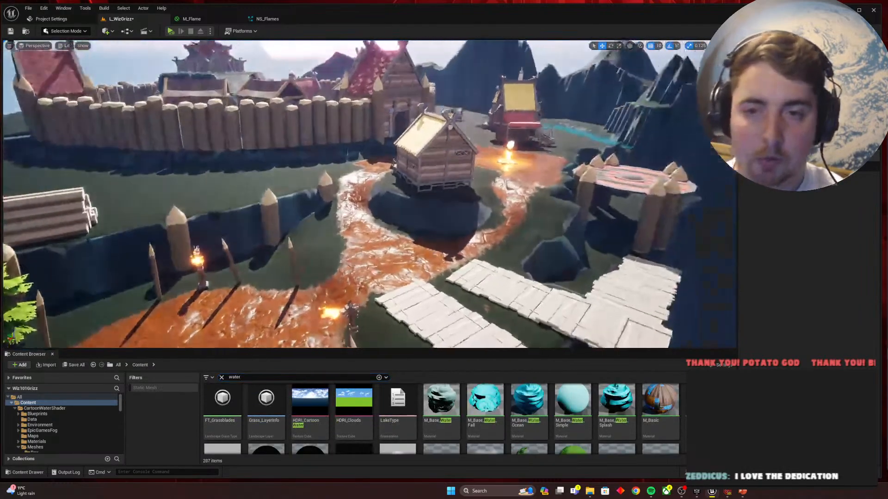
right_click_drag(207, 276, 245, 245)
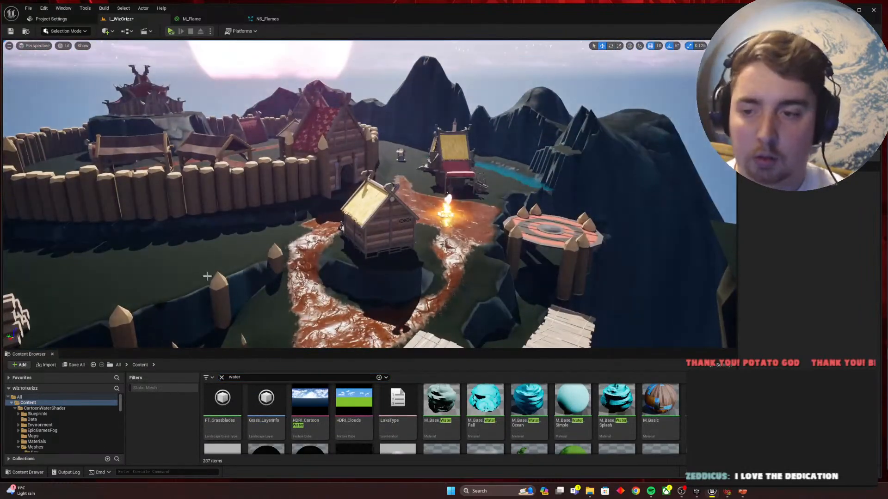
left_click(222, 378)
Step: Duplicate the water plane behind the red-roofed house and lower the copy into the channel between the cliff and the dirt arena
left_click(519, 178)
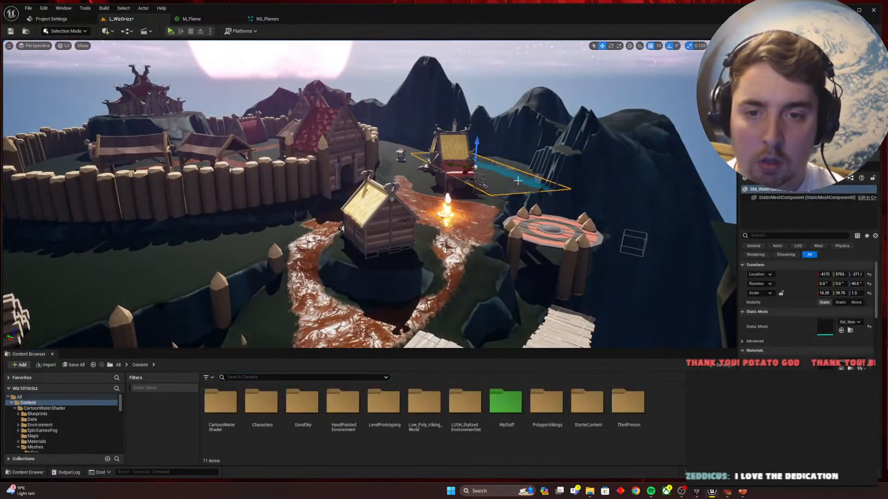
left_click_drag(465, 169, 185, 300)
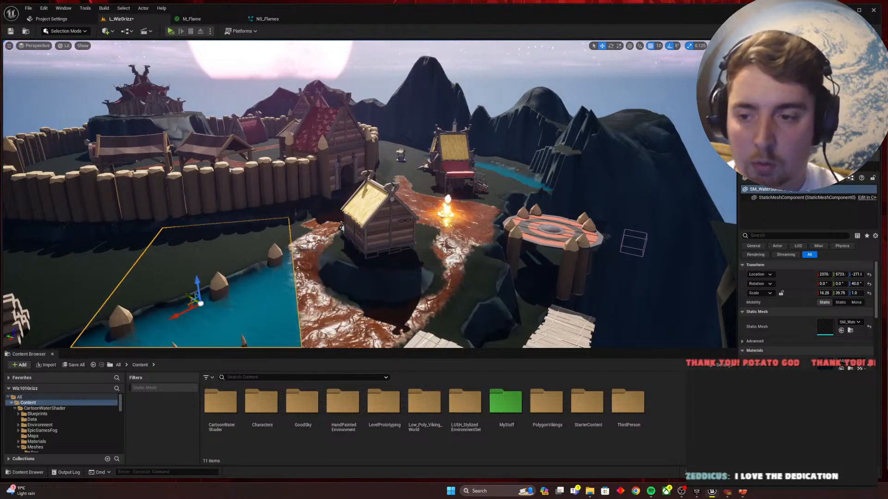
key("f")
left_click_drag(503, 164, 245, 254)
key("e")
key("w")
key("w")
right_click_drag(245, 253, 335, 203)
key("s")
key("w")
Step: Rotate the copied water plane to -15° about the vertical axis so it follows the channel beside the arena
key("e")
left_click_drag(354, 175, 400, 125)
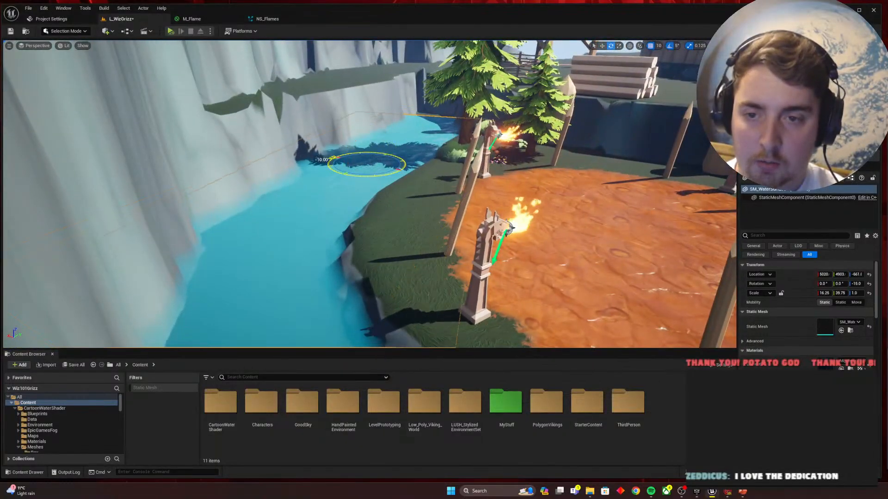
right_click_drag(400, 125, 400, 125)
key("w")
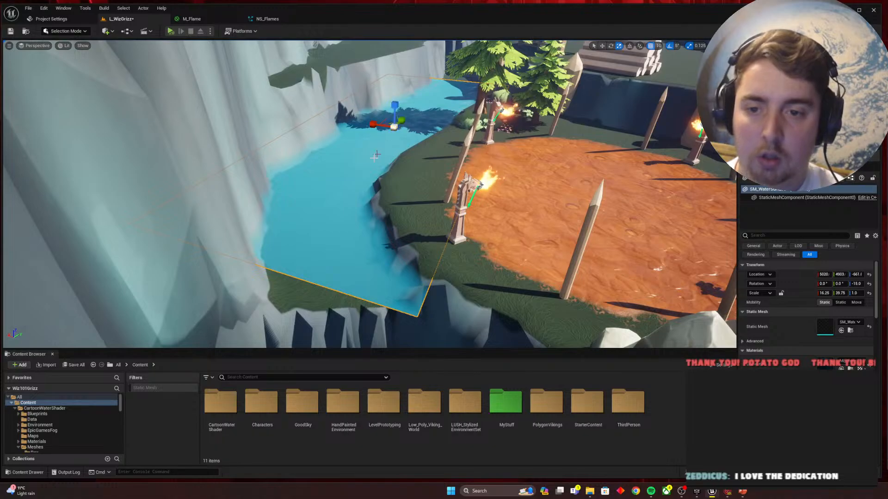
right_click_drag(375, 157, 393, 245)
key("w")
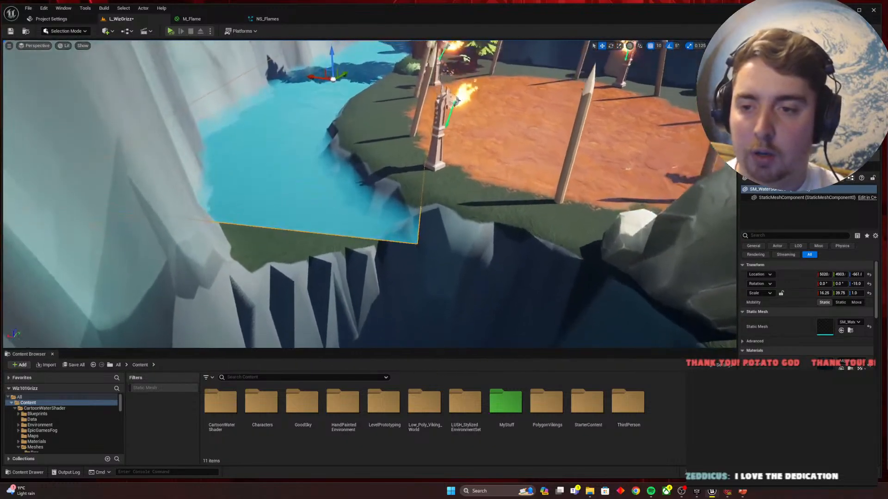
right_click_drag(294, 231, 294, 230)
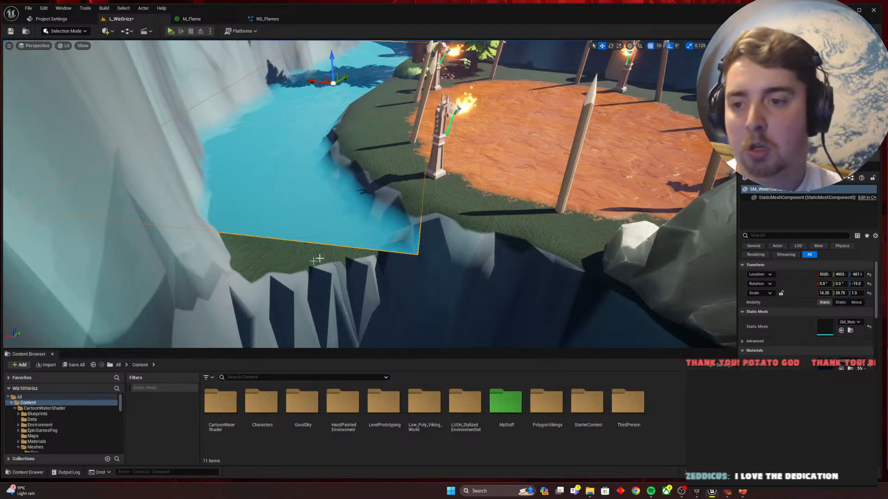
right_click_drag(317, 260, 317, 260)
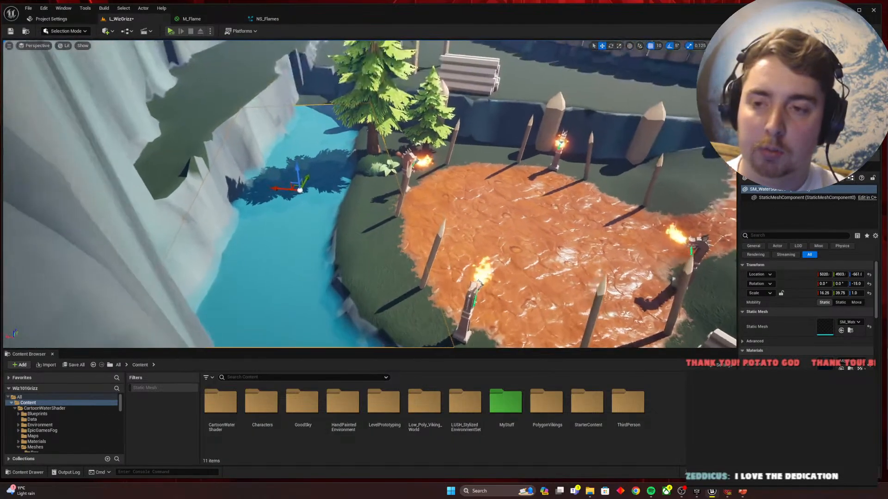
right_click_drag(294, 202, 294, 203)
Step: Stretch the copied water plane to a Y scale of 64 and shift it to fill the channel up to the cliff drop
key("r")
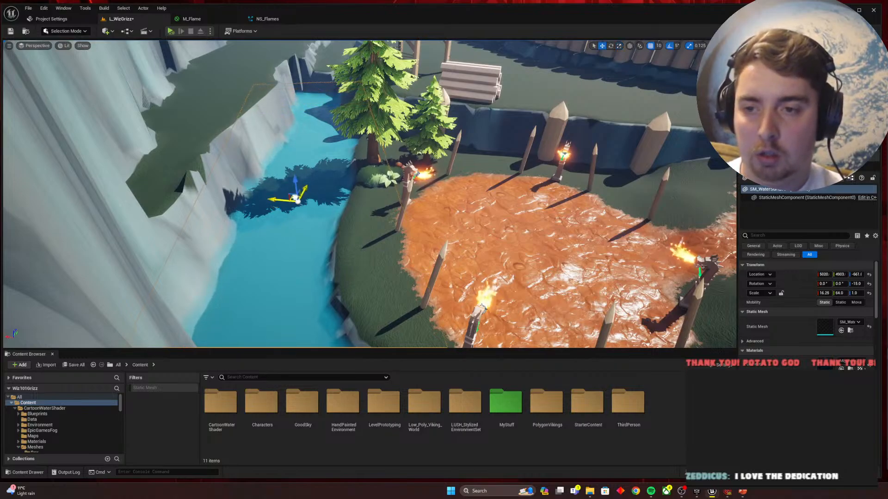
left_click_drag(295, 199, 261, 125, "shift")
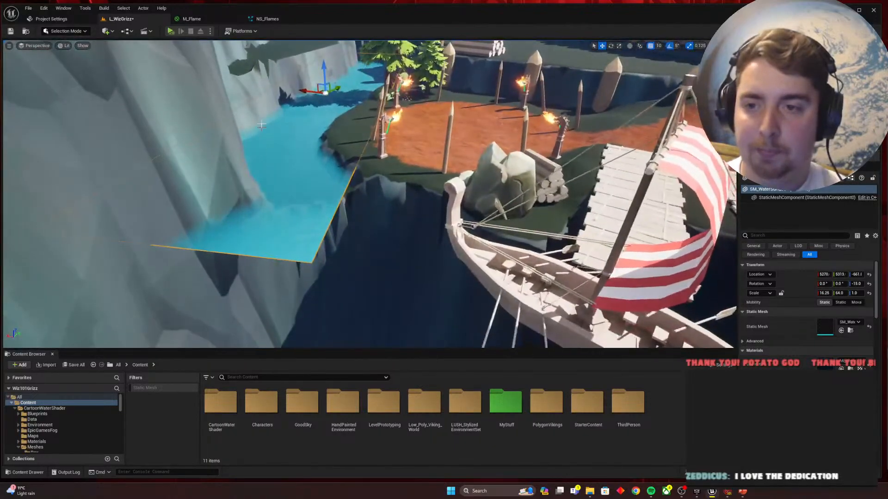
left_click_drag(322, 90, 336, 84)
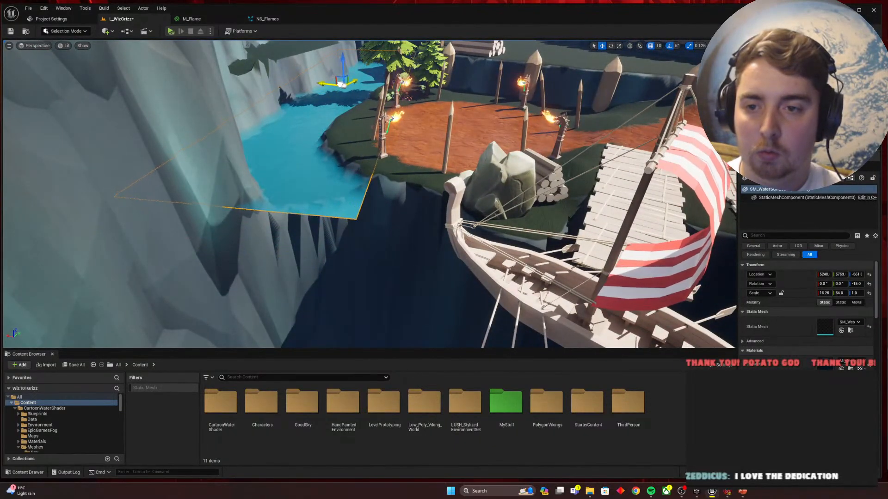
right_click_drag(341, 85, 356, 50)
key("Escape")
key("w")
key("w")
key("e")
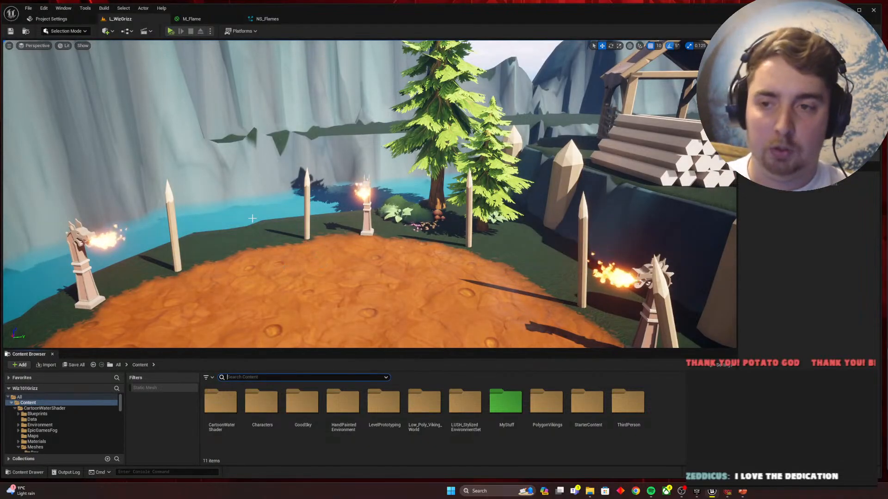
Step: Switch to Wizard101 and walk the village path to examine the forge stall, river, log piles and stone huts
left_click(728, 491)
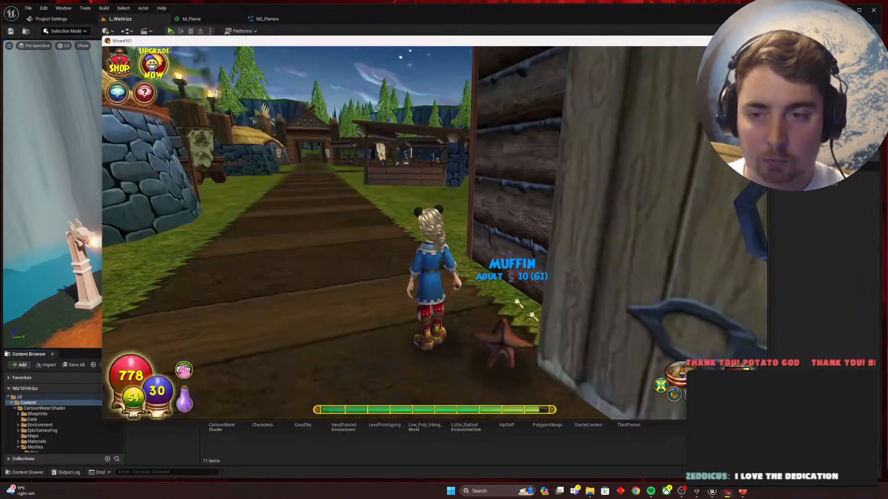
right_click_drag(554, 259, 596, 272)
key("a")
key("w")
key("a")
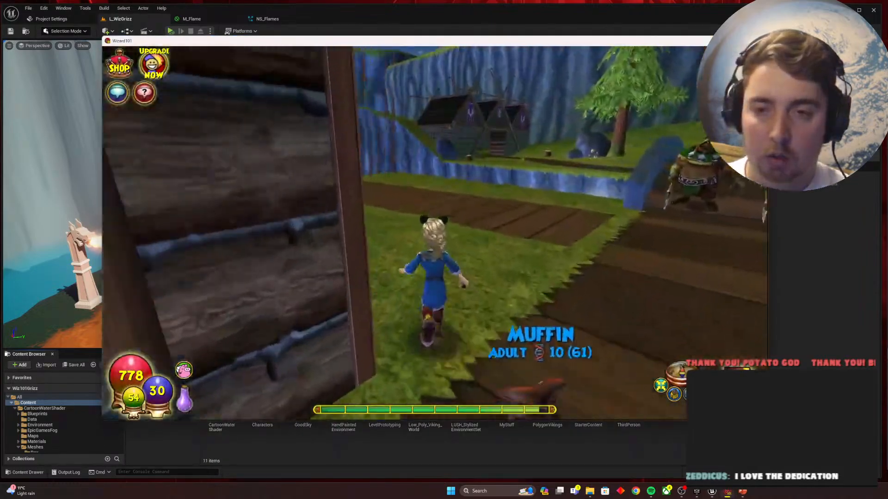
key("w")
key("a")
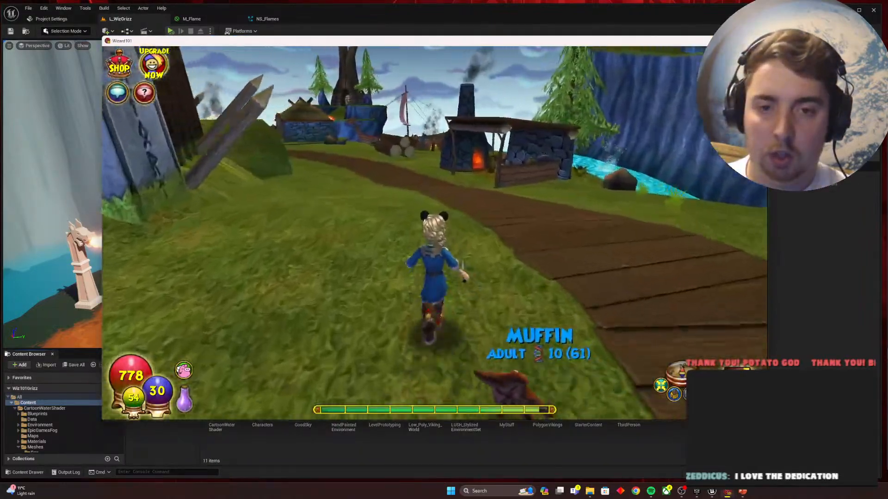
key("a")
key("w")
key("a")
key("w")
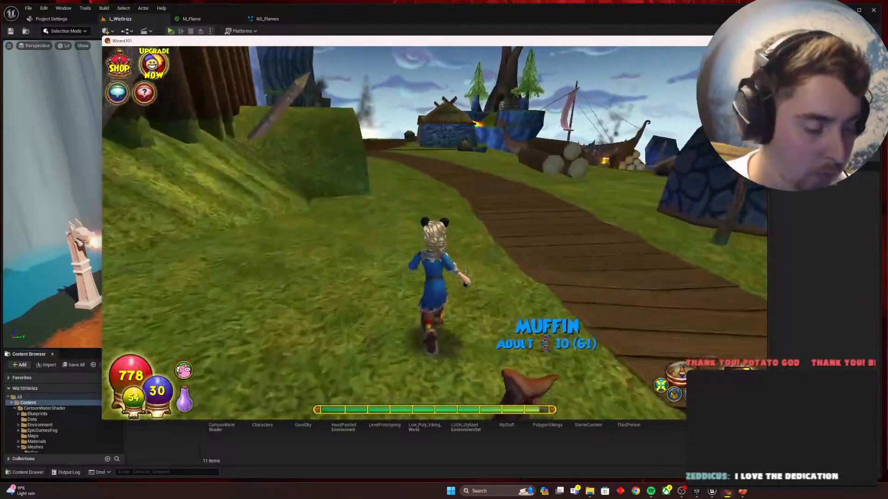
key("w")
key("a")
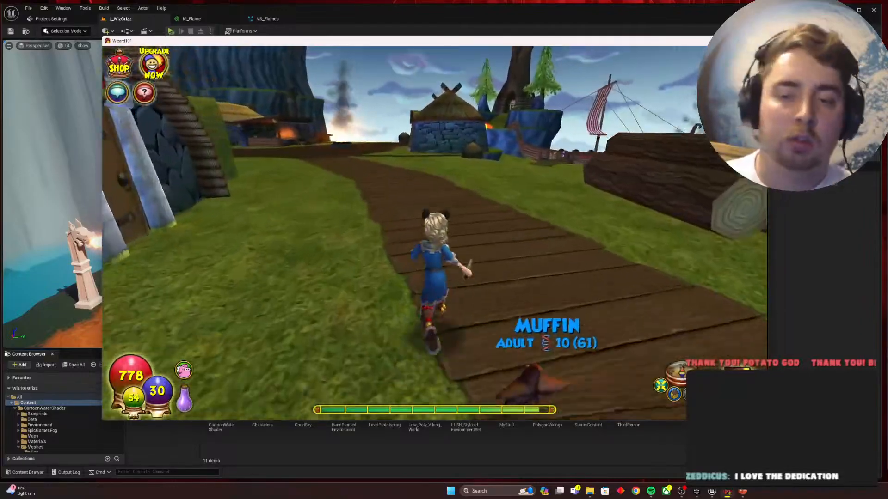
Step: Walk past the round stone hut to the fenced dirt arena and examine its surrounding water, stakes, torches and trees
key("w")
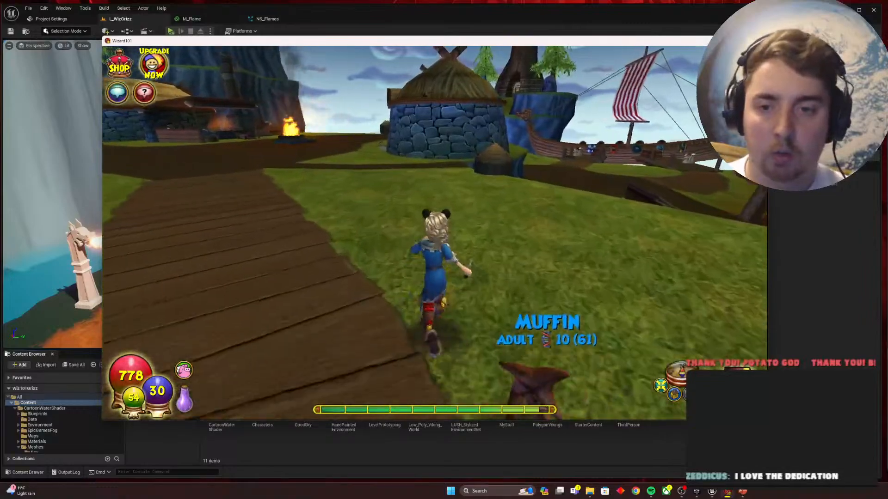
key("w")
key("d")
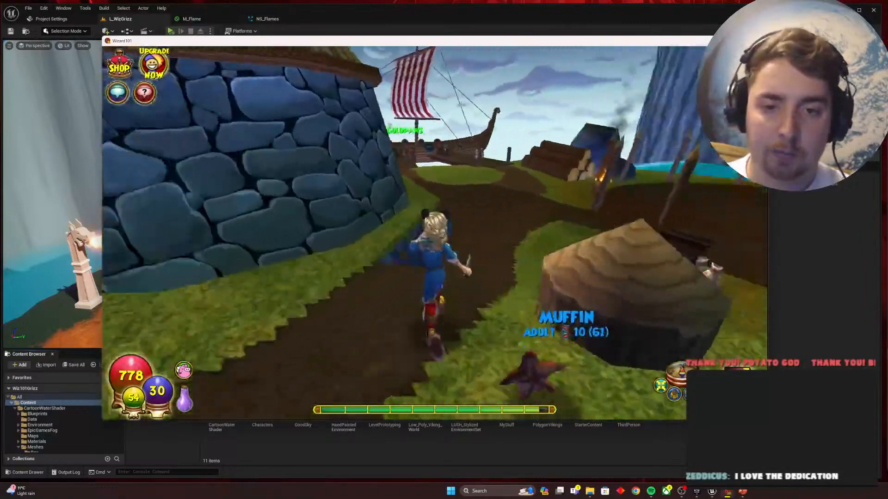
key("w")
key("d")
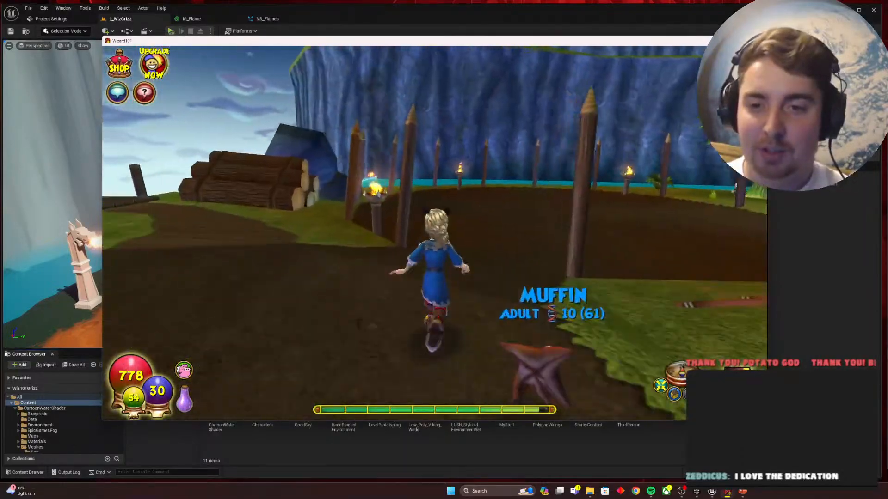
key("d")
key("d")
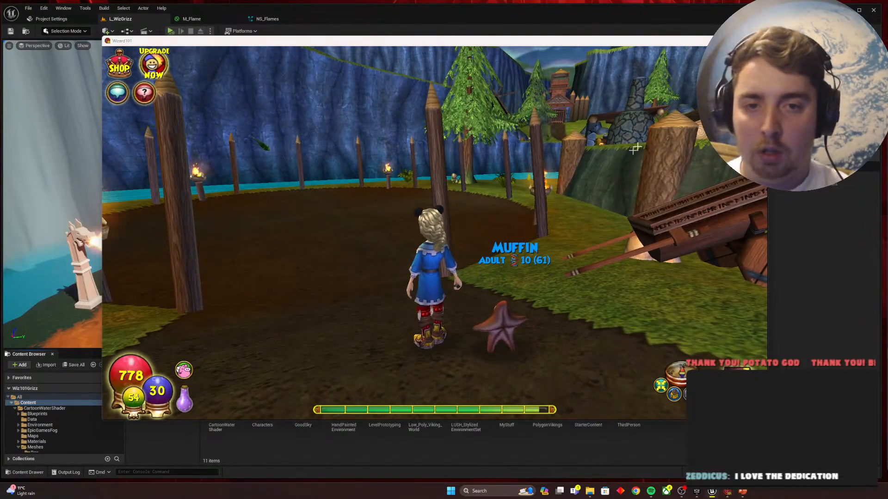
Step: Return to the Unreal level and place a 0.5-scale copy of the bush at the wooden post beside the small pine
left_click(649, 16)
key("s")
right_click_drag(467, 185, 453, 202)
key("w")
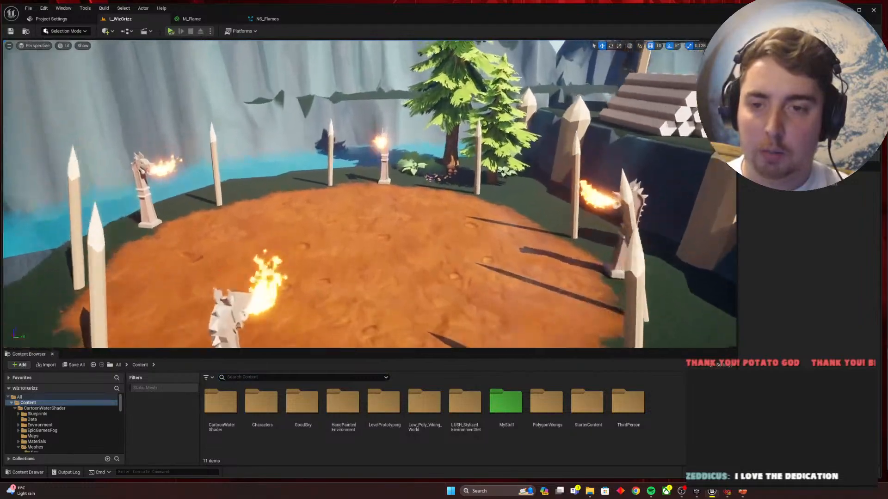
key("w")
right_click_drag(547, 259, 469, 296)
key("w")
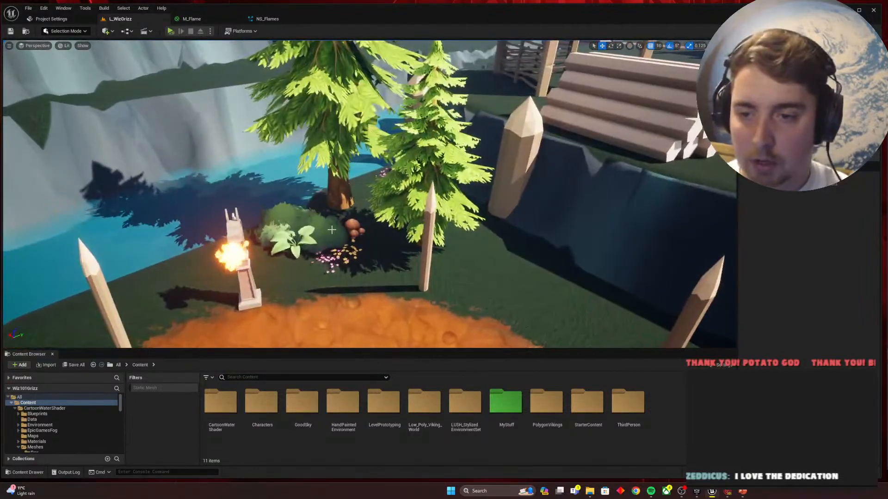
left_click(332, 230)
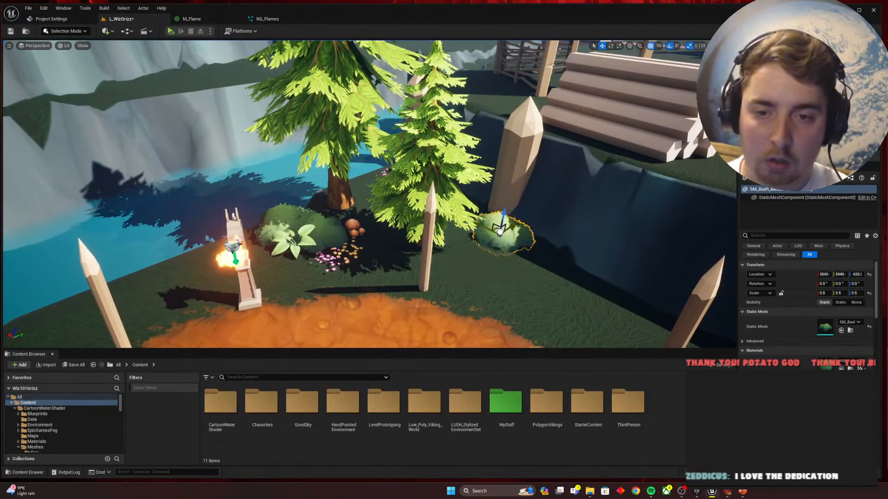
key("s")
mouse_move(365, 248)
right_mouse_down()
mouse_move(359, 243)
mouse_move(375, 236)
mouse_move(366, 248)
right_mouse_up()
key("w")
Step: Place 0.25-scale copies of the leafy plant around the new small bush, tilting one against its foliage
left_click(301, 245)
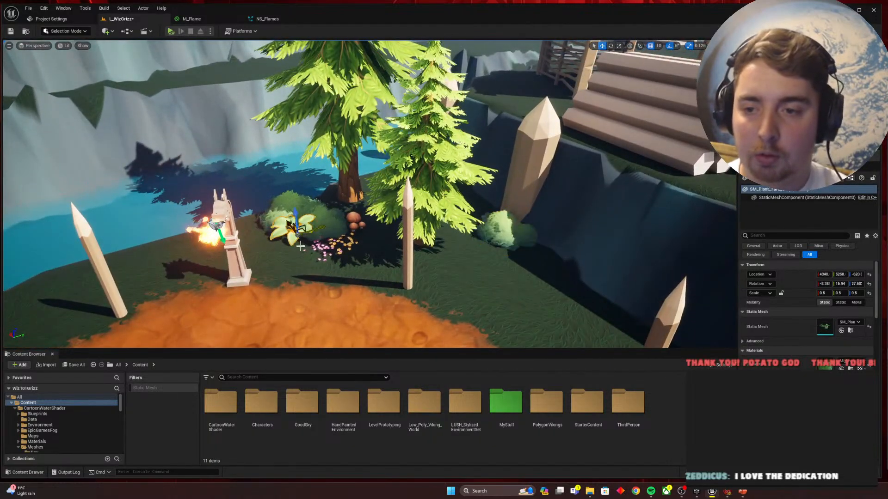
left_click_drag(302, 231, 497, 274, "alt")
key("r")
right_click_drag(498, 274, 560, 300)
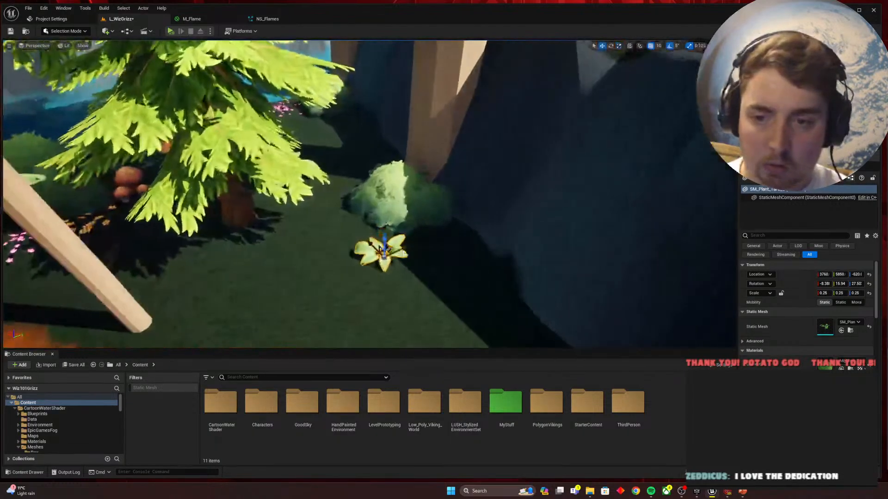
key("w")
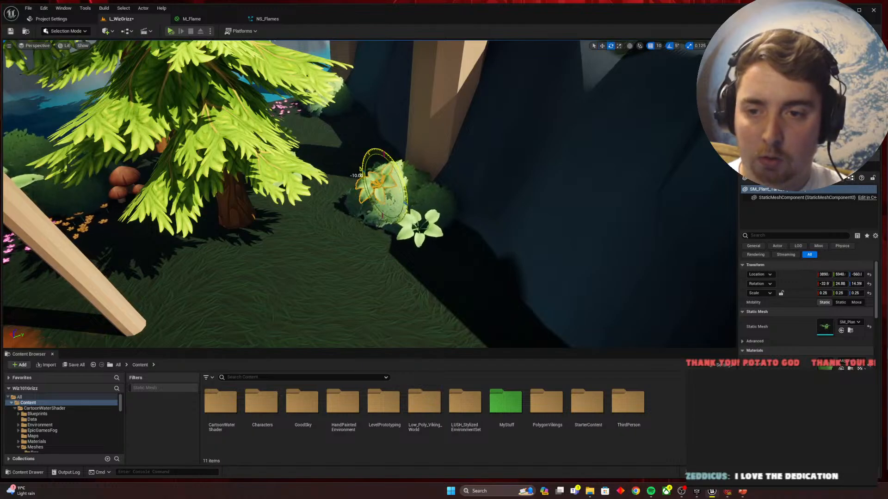
key("Escape")
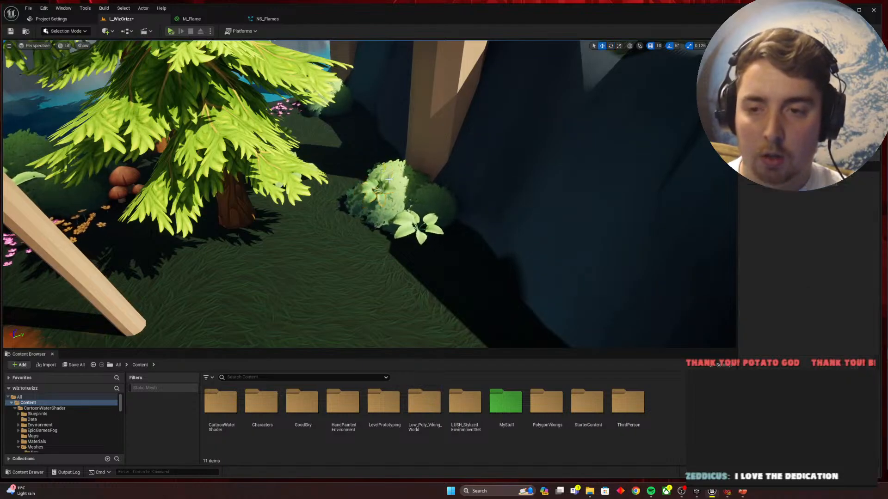
Step: Save the level with the newly placed bush and leafy plants
key("s")
right_click_drag(369, 221, 369, 220)
key("w")
key("ctrl+s")
left_click(301, 378)
type("s")
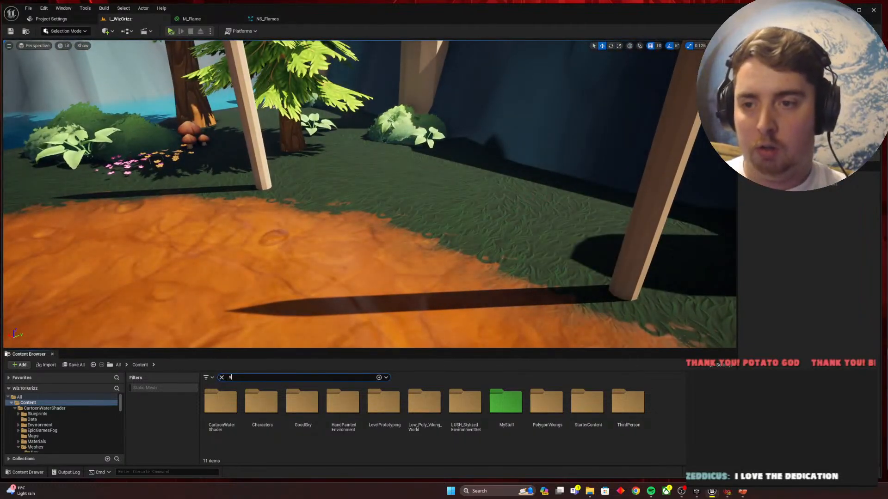
Step: Set a bush behind the large pine at scale 0.875, 0.875, 0.625, turning it and nestling it into the bush cluster
right_click_drag(450, 206, 426, 218)
key("w")
key("w")
key("s")
key("w")
key("w")
key("s")
key("w")
left_click(308, 307)
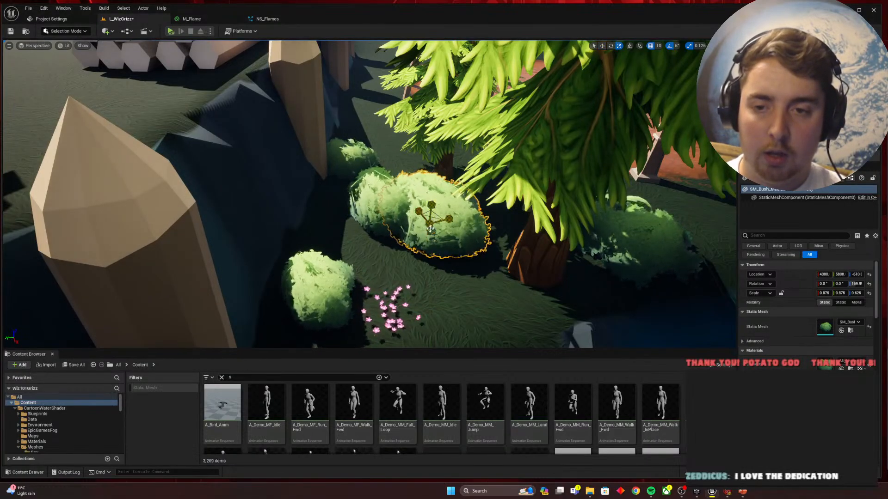
right_click_drag(455, 247, 458, 247)
left_click_drag(455, 248, 374, 206)
key("w")
right_click_drag(343, 228, 343, 229)
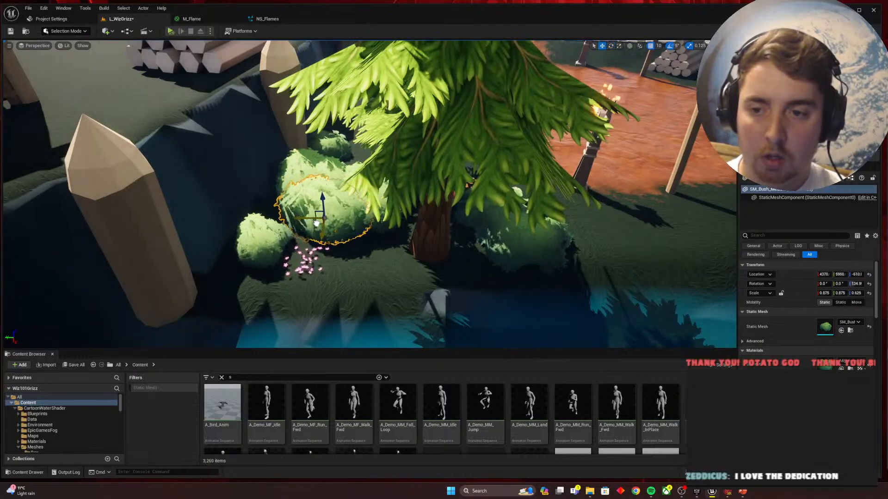
Step: Move the pink flowers to the arena side of the large pine and enlarge the small bush to scale 0.75, 0.75, 0.5 against the cluster
left_click(315, 259)
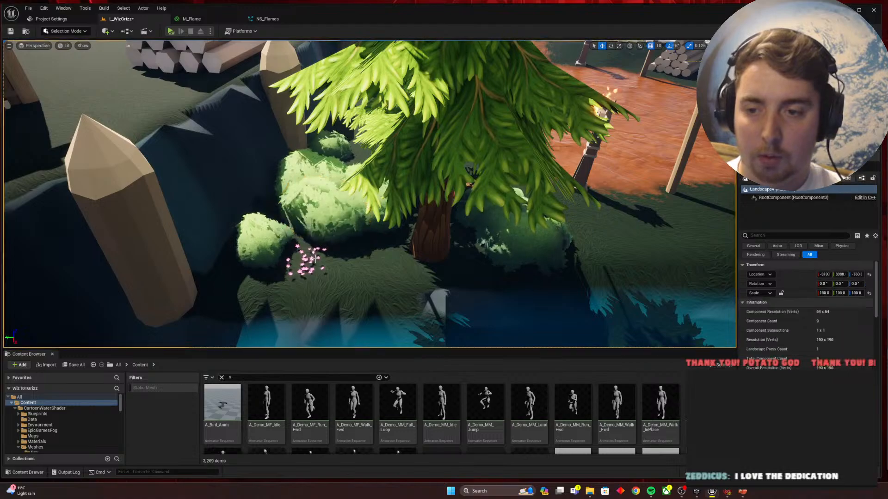
left_click(310, 260)
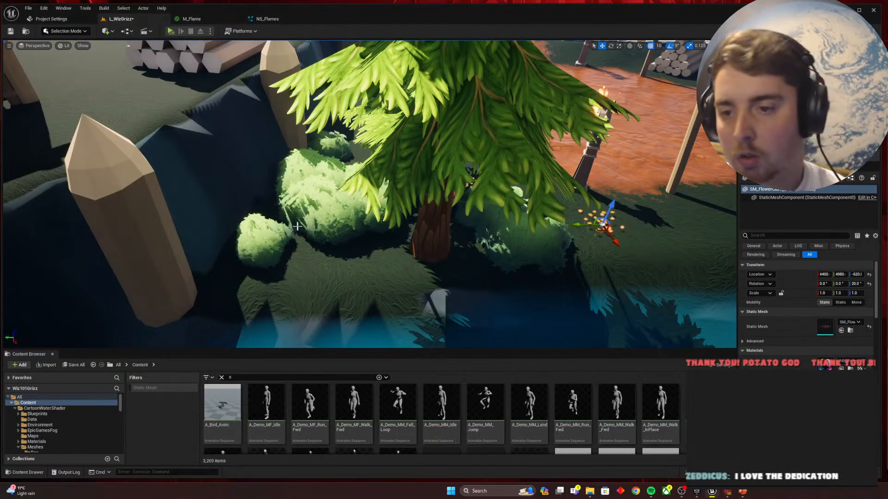
right_click_drag(250, 257, 253, 264)
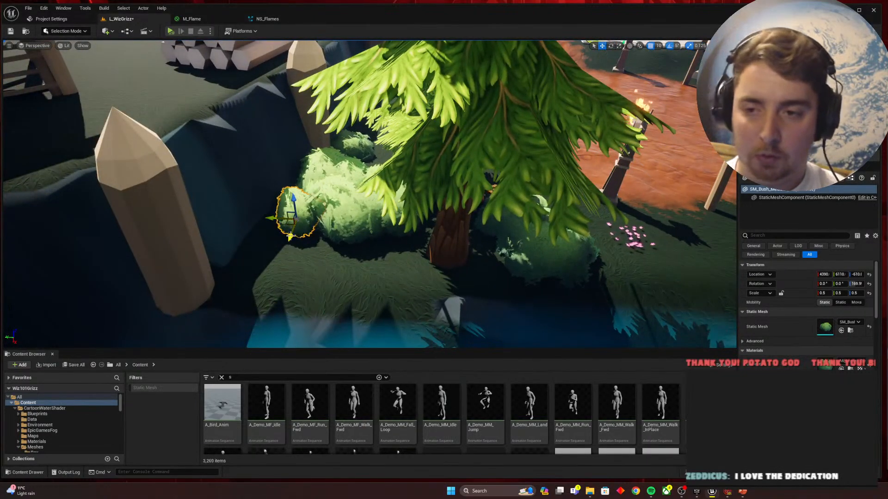
left_click_drag(300, 242, 296, 230)
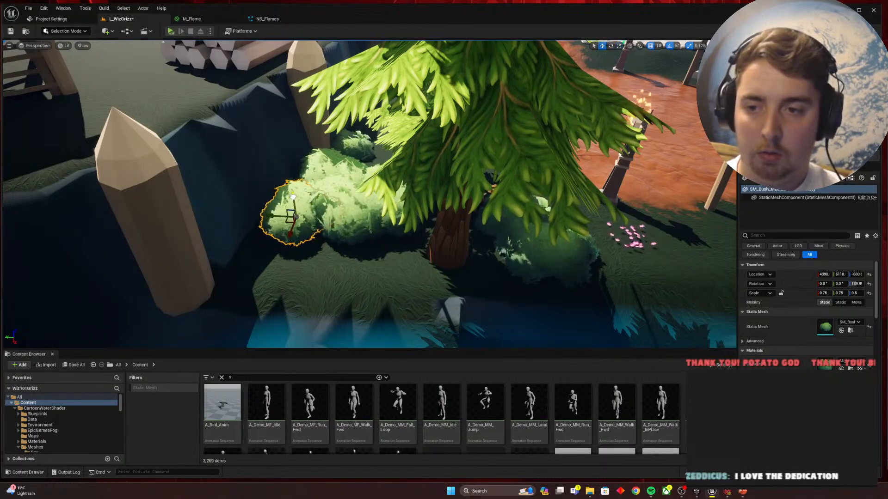
Step: Increase the middle bush's height so its scale is 0.875, 0.875, 0.75
right_click_drag(293, 197, 101, 211)
left_click(403, 199)
key("r")
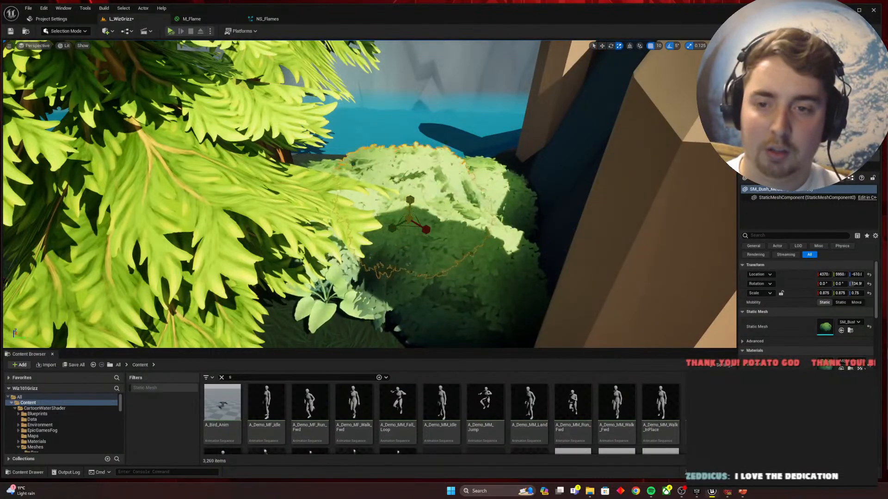
Step: Place a 0.75, 0.75, 0.5-scale copy of the small bush at the cluster's edge beside the large pine's trunk
left_click(505, 203)
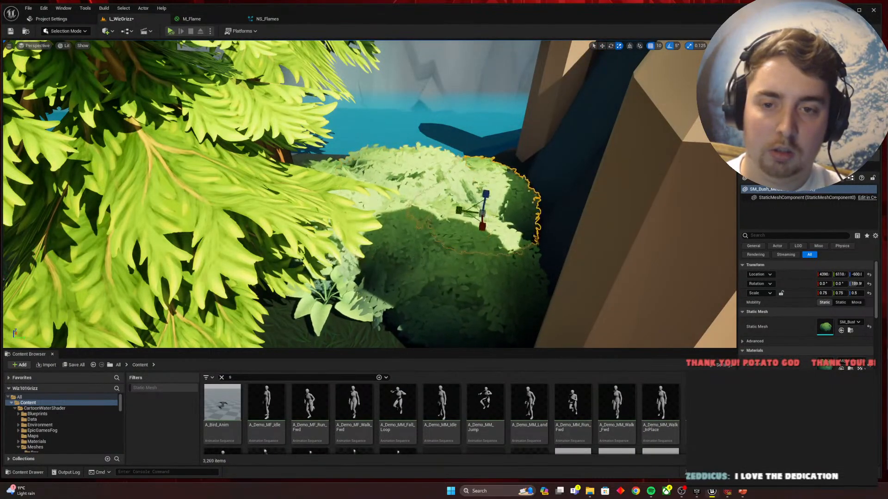
left_click(366, 184)
key("w")
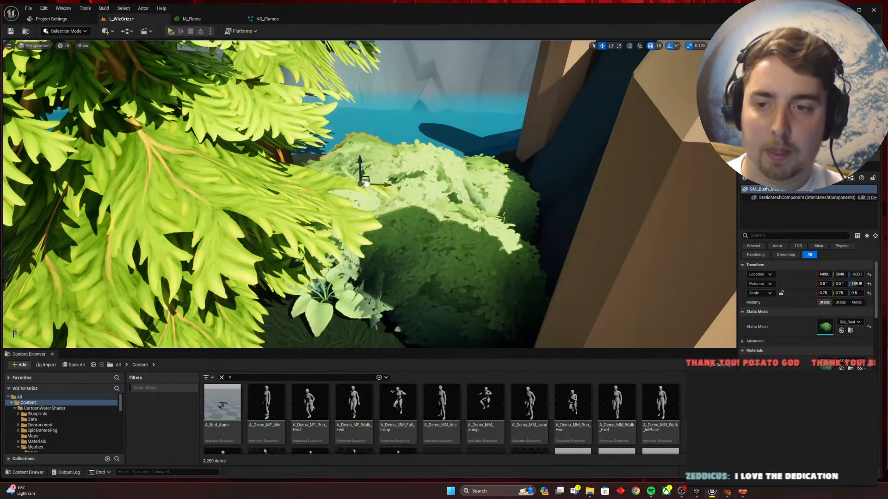
left_click_drag(366, 184, 359, 183)
right_click_drag(401, 185, 392, 190)
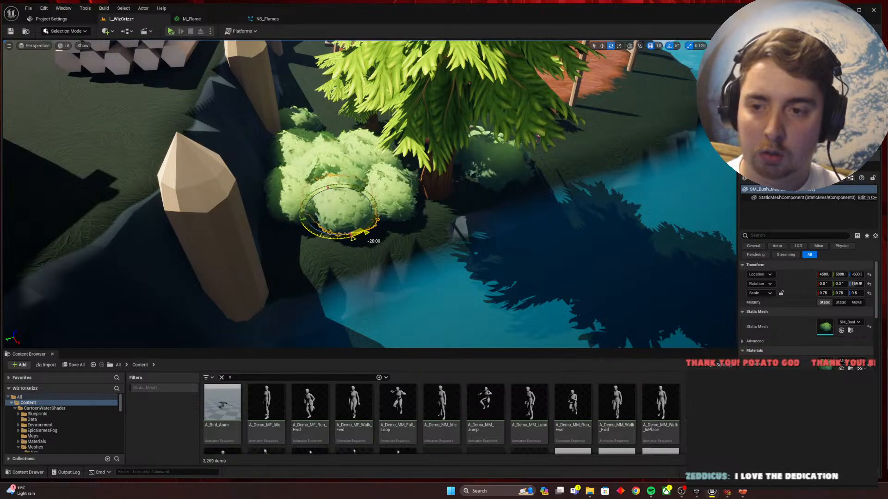
Step: Turn the water-side bush copy, scale it to 1.125, 1.125, 0.5, and shift it to the outer front of the cluster
left_click(340, 244)
left_click(339, 219)
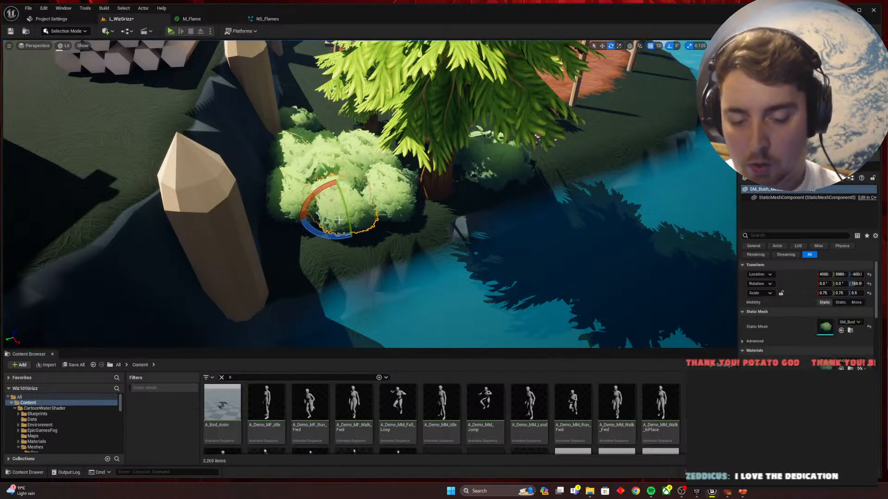
key("r")
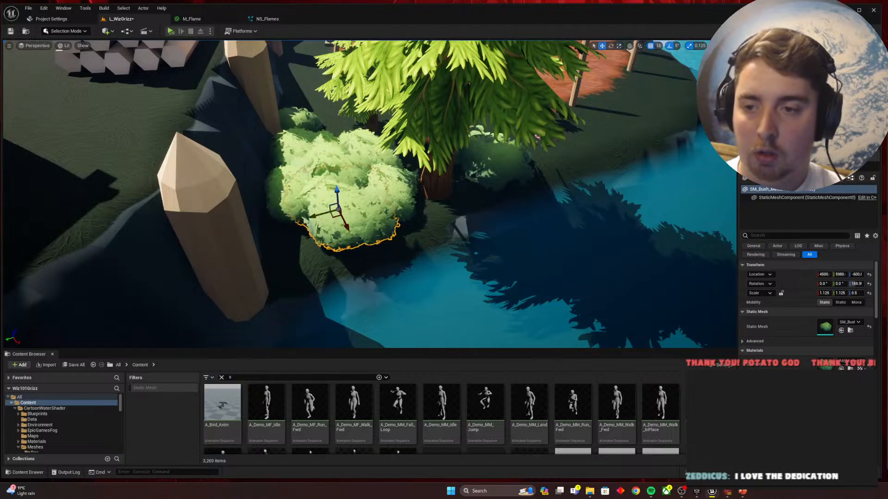
left_click(332, 236)
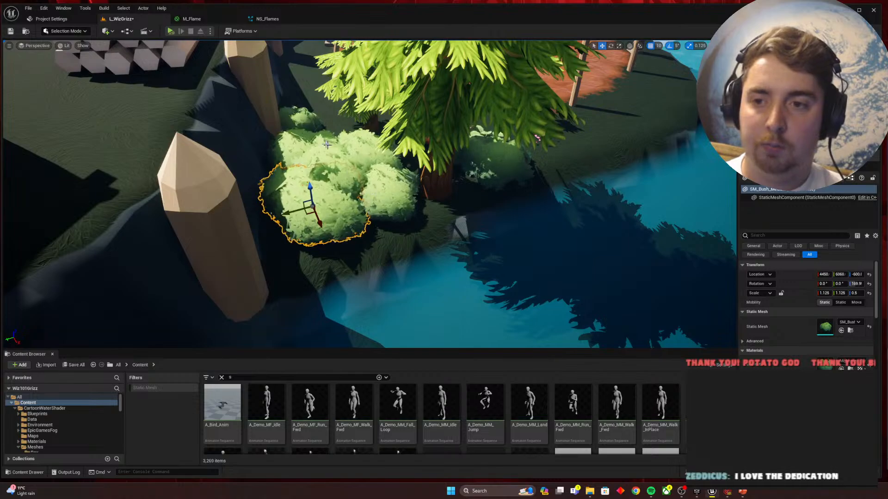
Step: Adjust the position of the bush beside the large pine's trunk and save the level
right_click_drag(373, 193, 361, 148)
left_click(423, 235)
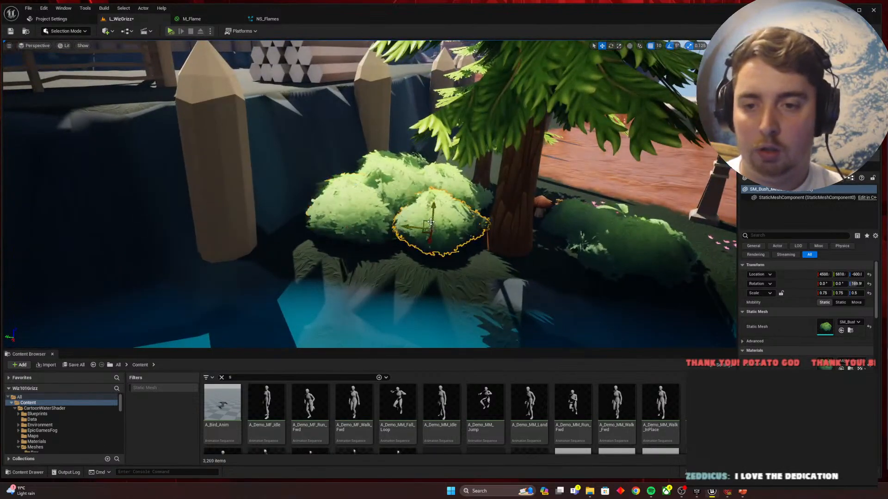
left_click_drag(422, 234, 418, 213)
key("Escape")
right_click_drag(418, 213, 480, 195)
key("ctrl+s")
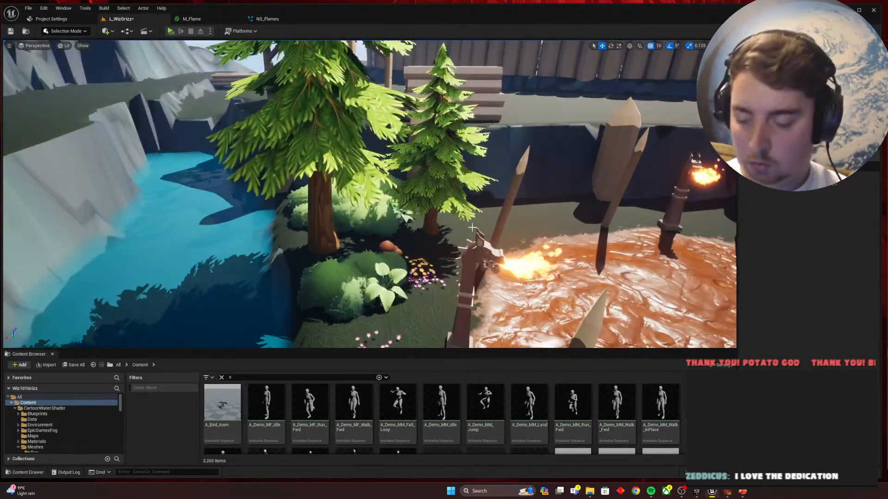
Step: Clear the search text from the content browser
key("ctrl+space")
type("sw")
right_click_drag(436, 235, 439, 282)
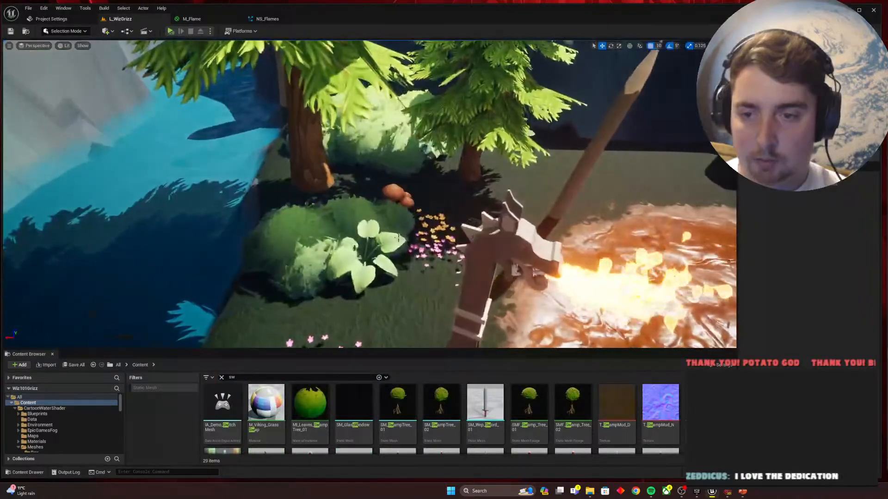
left_click(222, 377)
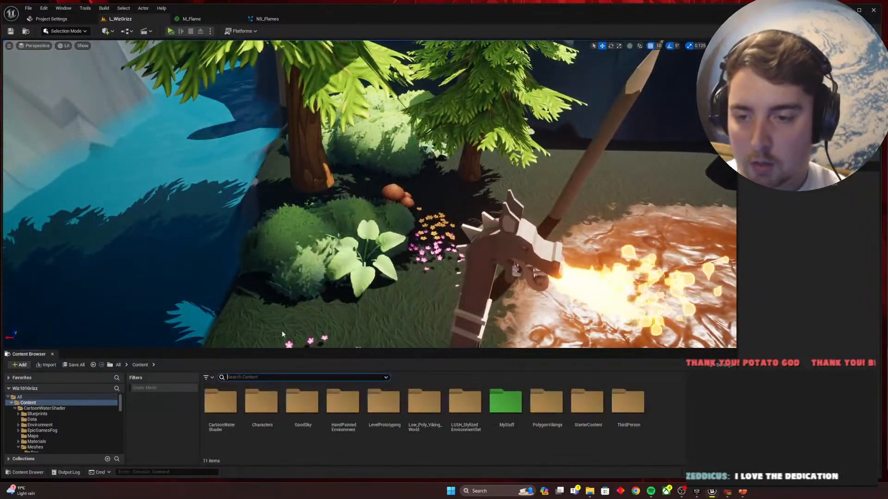
Step: Place a 0.5-scale copy of the large leafy plant on the bush between the two pines, raising and turning it into the foliage
left_click(375, 259)
left_click(359, 260)
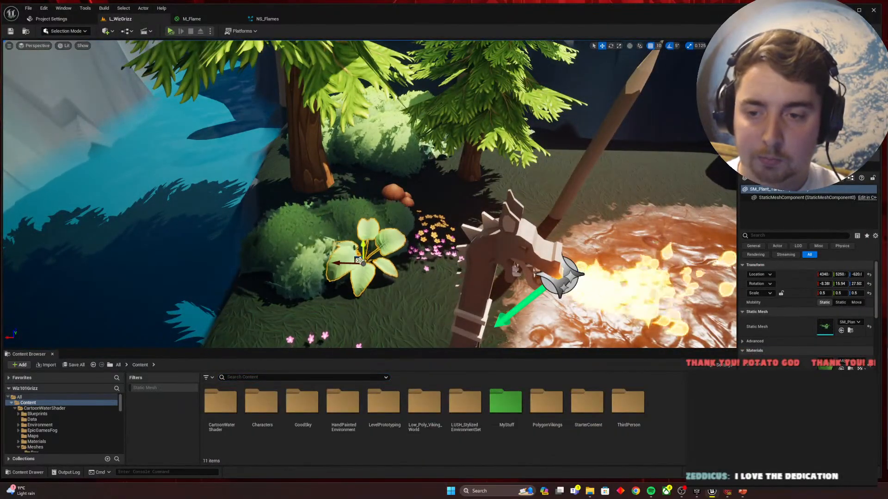
left_click_drag(359, 259, 380, 158, "alt")
key("w")
right_click_drag(381, 158, 409, 167)
key("a")
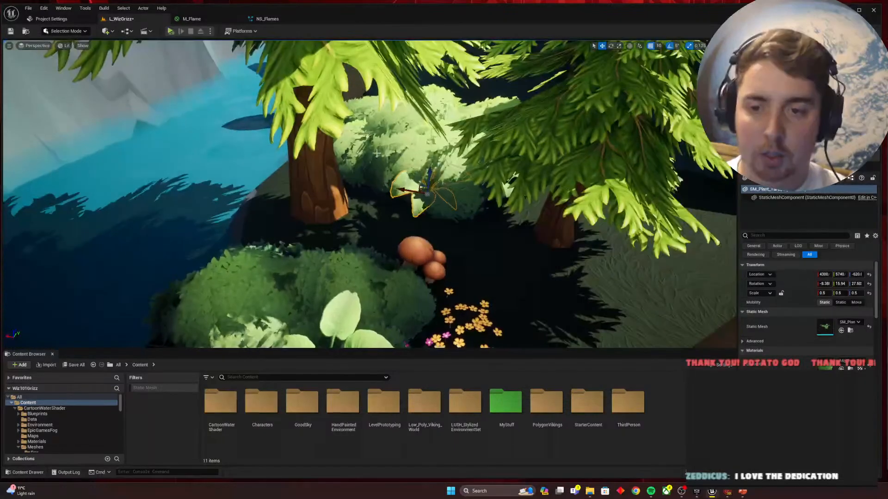
left_click_drag(430, 178, 429, 139)
key("e")
key("w")
left_click(422, 160)
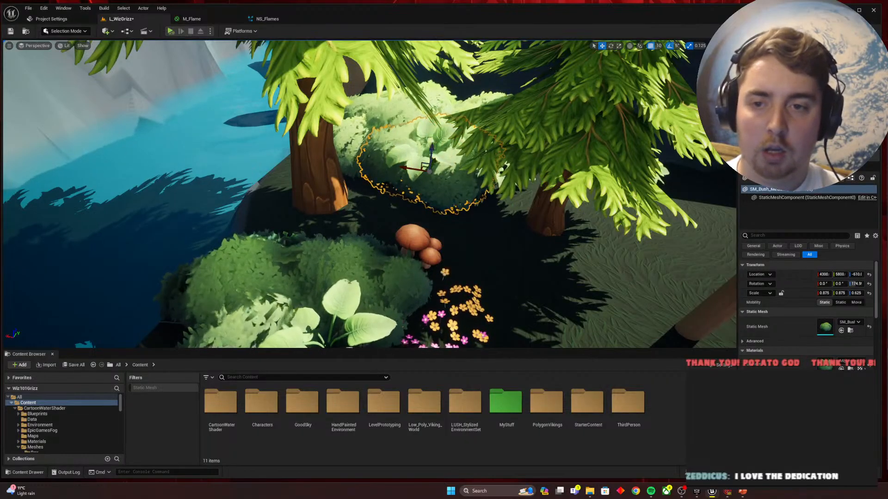
left_click(425, 153)
Step: Place a 0.25-scale copy of the tilted leafy plant on top of the bush cluster and tilt it to follow the foliage
right_click_drag(430, 134, 406, 129)
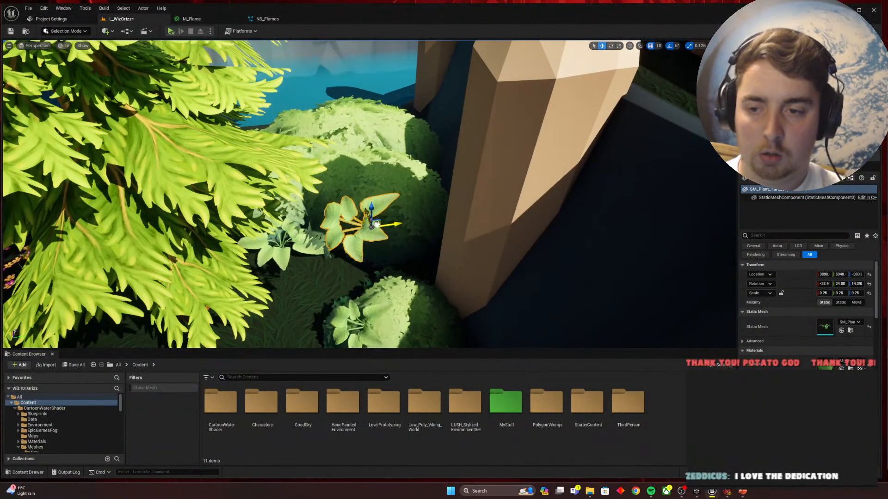
right_click_drag(401, 170, 272, 252)
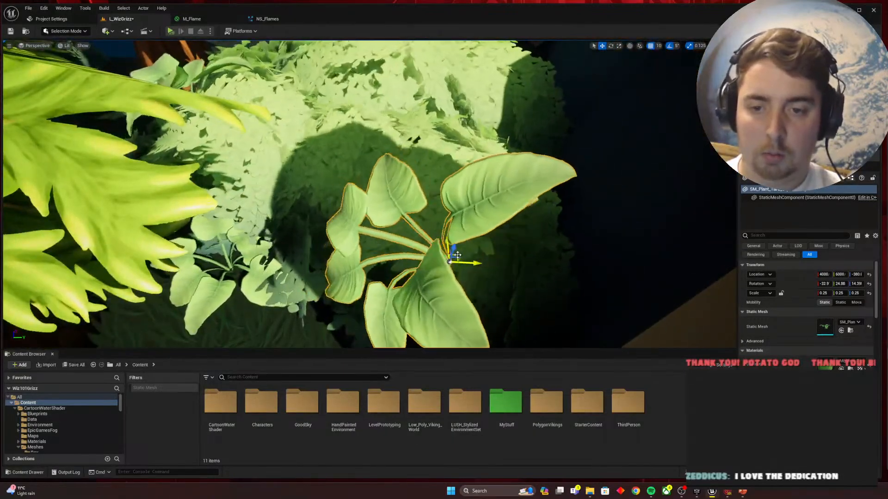
left_click_drag(456, 252, 437, 75)
right_click_drag(437, 75, 423, 54)
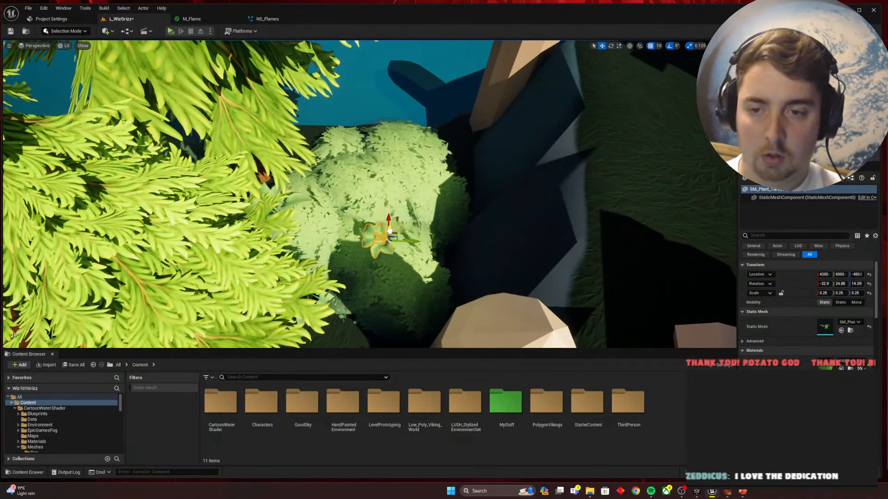
right_click_drag(389, 231, 382, 173)
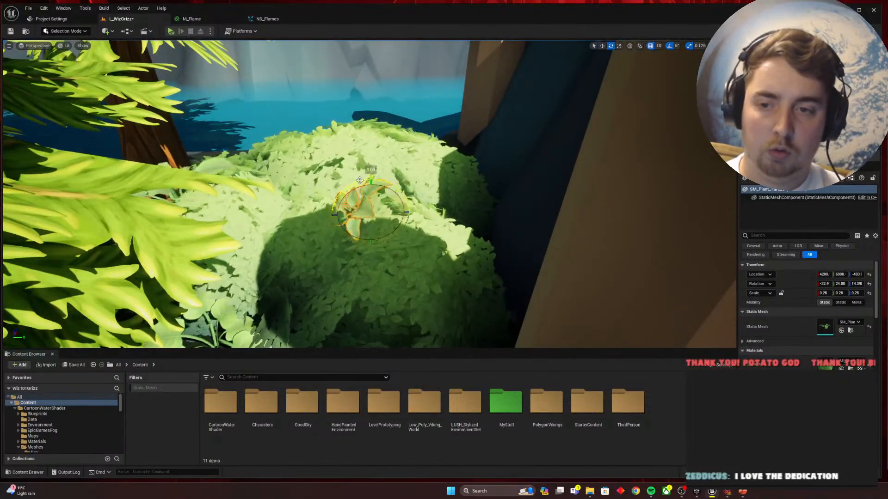
left_click_drag(355, 188, 358, 188)
key("w")
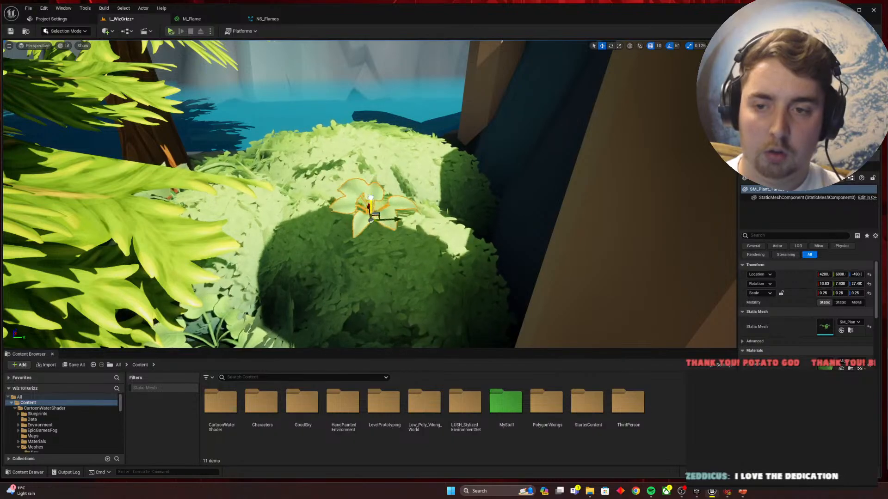
Step: Set a 0.375-scale leafy plant at the foot of the bush cluster near the wooden post
right_click_drag(357, 213, 224, 260)
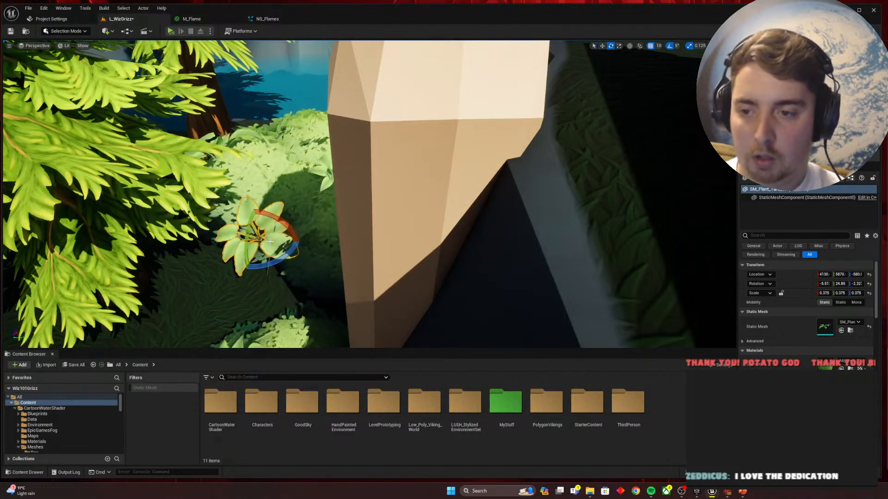
key("Escape")
key("s")
right_click_drag(269, 241, 278, 213)
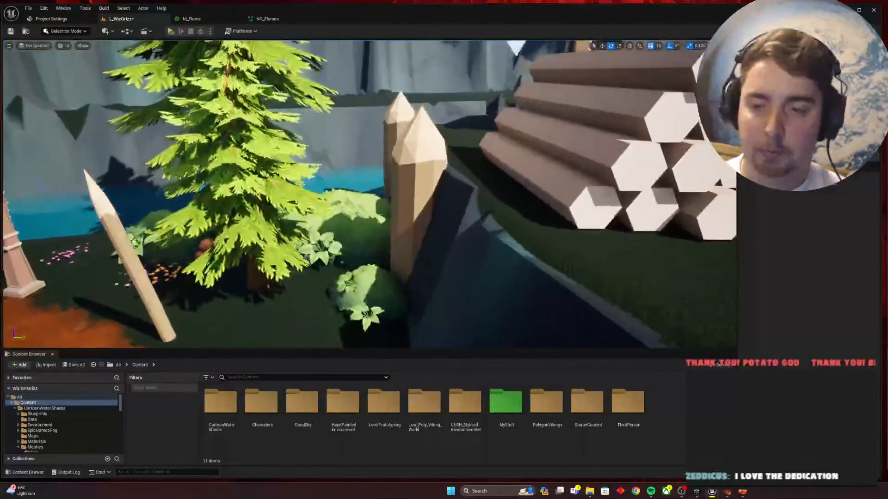
key("s")
mouse_move(302, 264)
right_mouse_down()
mouse_move(300, 277)
mouse_move(302, 264)
right_mouse_up()
Step: Stretch that leafy plant vertically to scale 0.375, 0.375, 0.75 and lower it to the ground
key("w")
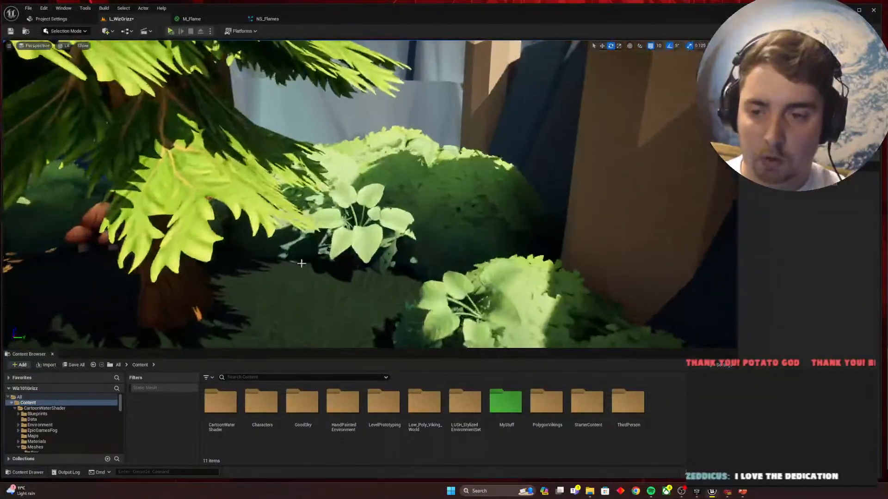
left_click(358, 237)
key("r")
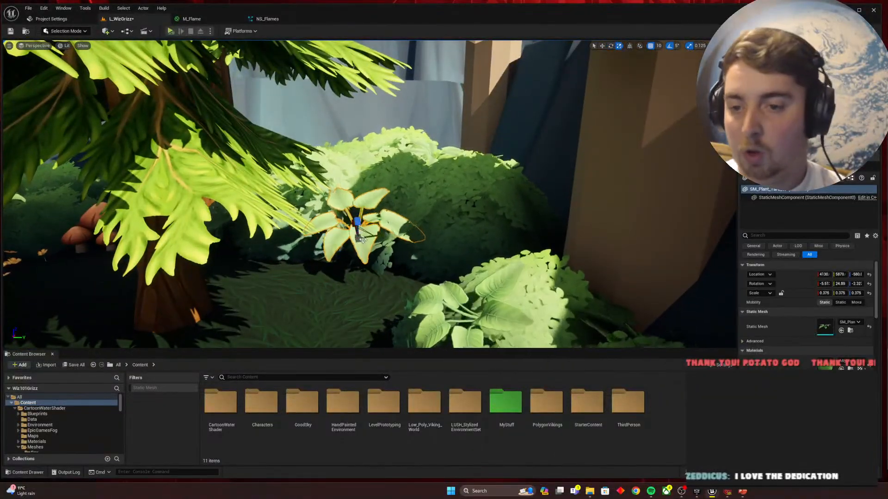
left_click_drag(356, 225, 358, 221)
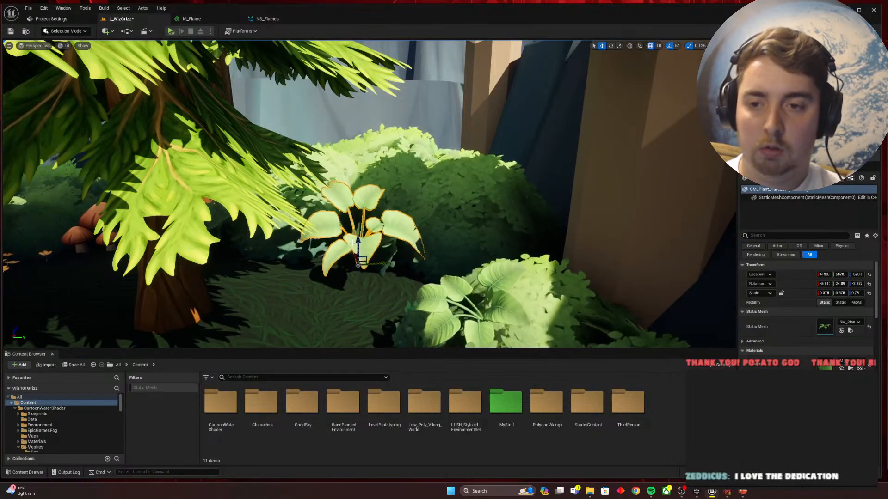
key("Escape")
Step: Move the pink flowers to the grass at the water's edge beside the front bush
key("s")
right_click_drag(396, 273, 333, 303)
key("s")
key("s")
key("w")
key("w")
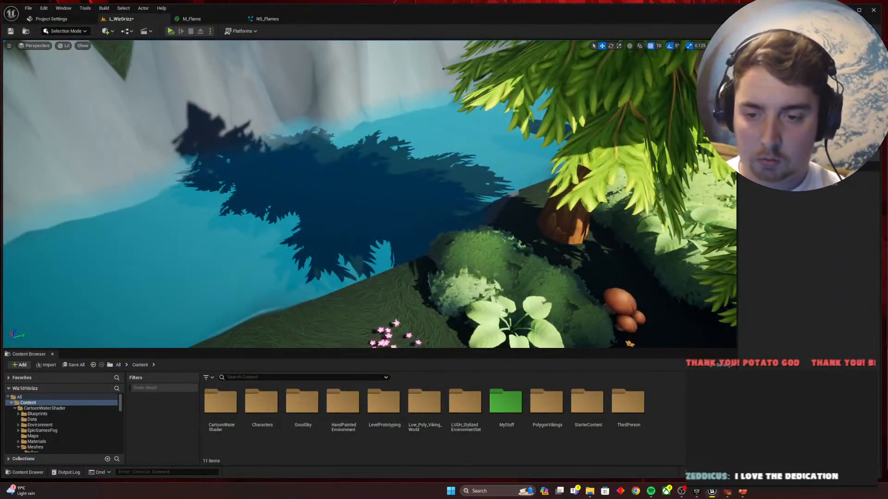
left_click(392, 331)
right_click_drag(418, 308, 417, 335)
key("s")
key("s")
right_click_drag(368, 232, 340, 263)
key("d")
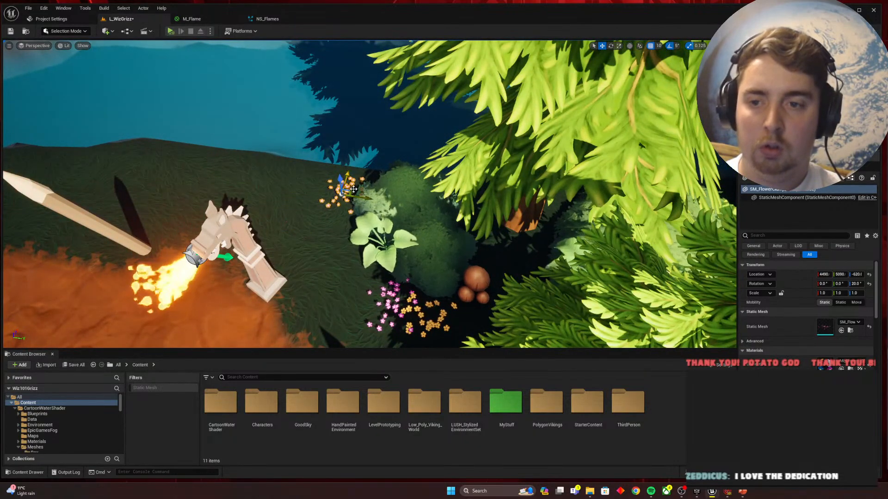
Step: Place a copy of the pink flowers next to them along the water's edge and enlarge it horizontally
left_click_drag(326, 198, 313, 180)
key("e")
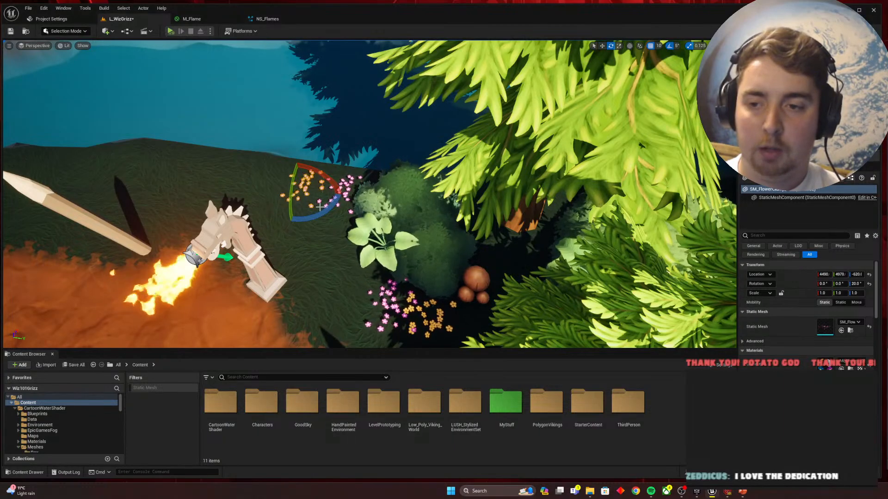
right_click_drag(323, 206, 307, 209)
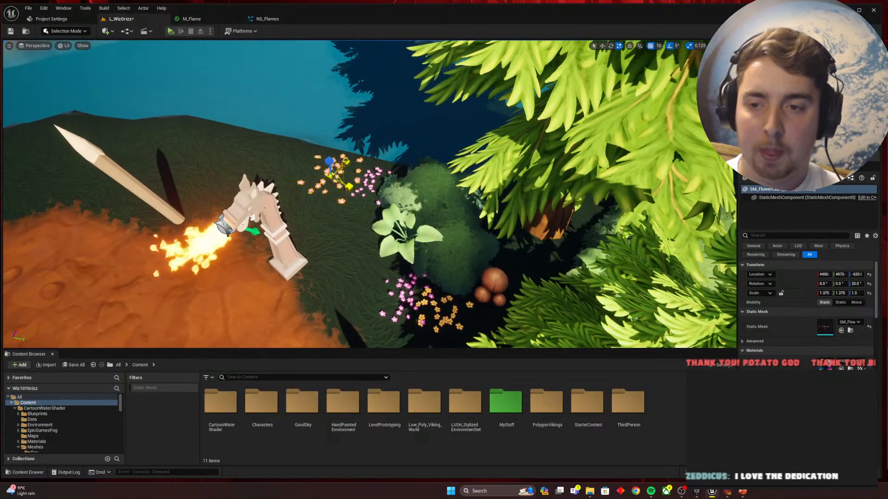
left_click(344, 177)
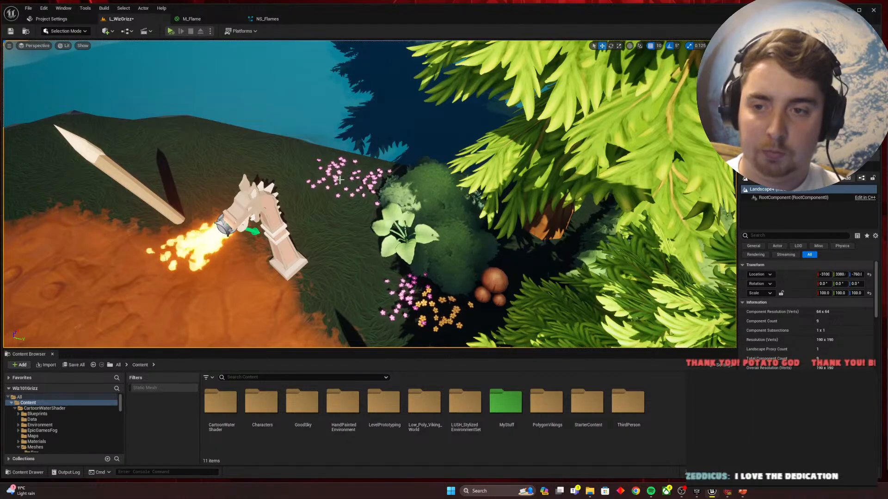
Step: Place another flower patch at scale 1.125, 1.125, 1.0 on the inland side of the pink flowers and rotate it to 70°
left_click(343, 184)
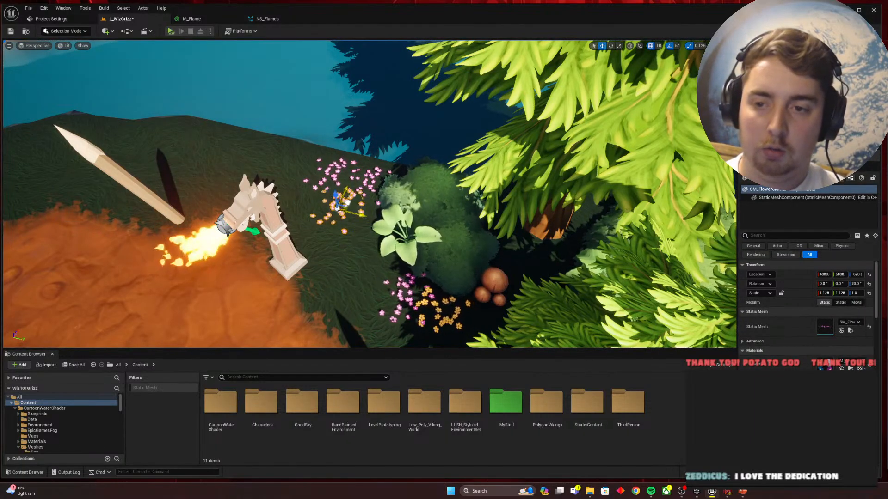
left_click(345, 231)
key("e")
left_click(345, 208)
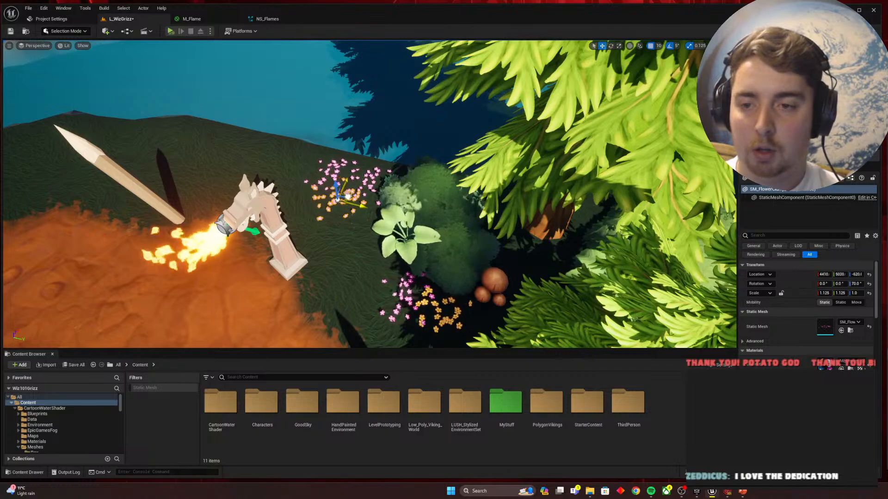
Step: Delete the orange flower patch on the inland side of the pink flowers at the water's edge and save the level
key("Delete")
key("ctrl+s")
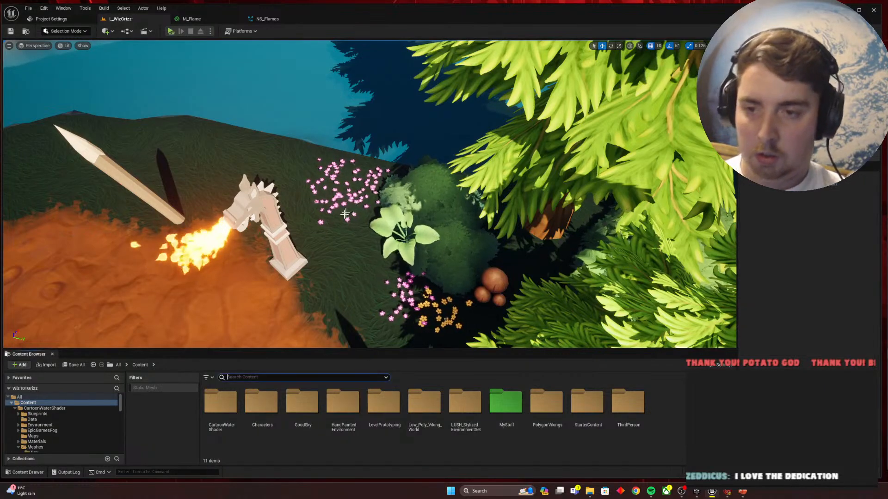
Step: Review the planted shoreline and the surroundings of the dirt arena from farther back, and clear the stray asset search
type("s")
right_click_drag(352, 214, 359, 137)
key("s")
right_click_drag(338, 237, 368, 229)
key("s")
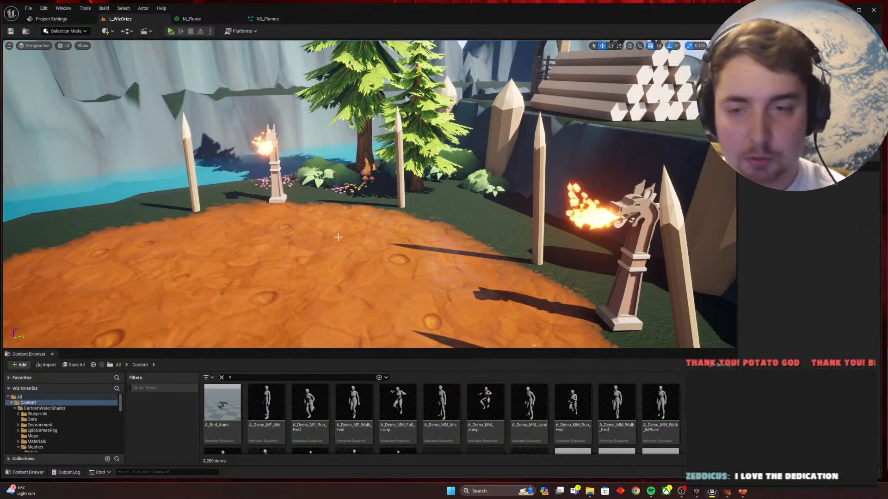
right_click_drag(338, 237, 372, 241)
key("s")
key("w")
key("s")
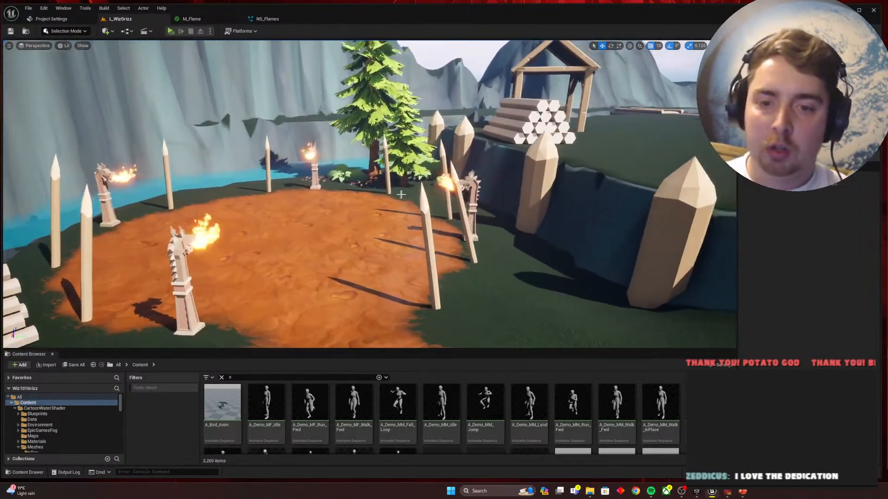
right_click_drag(551, 257, 573, 264)
key("w")
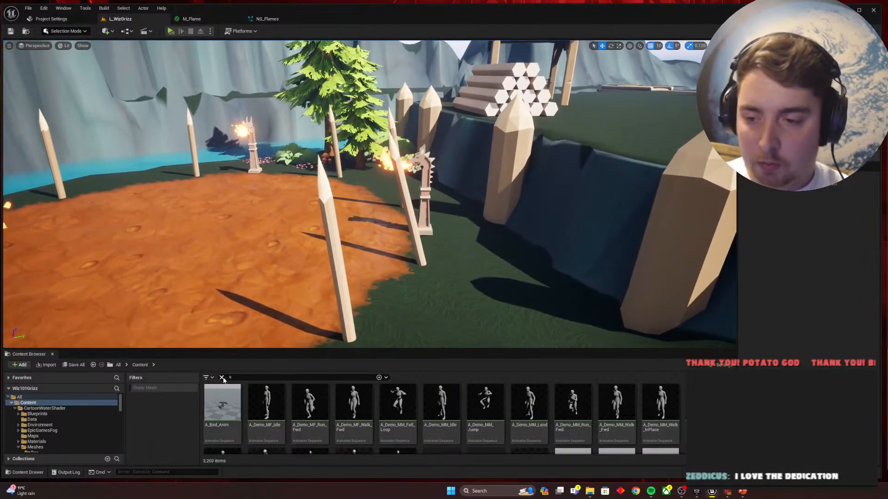
left_click(222, 378)
Step: Place a copy of the smaller pine tree beside the boulders at the arena's edge at scale 0.75, 0.75, 1.125
key("s")
right_click_drag(420, 194, 361, 206)
key("s")
key("w")
left_click(642, 152)
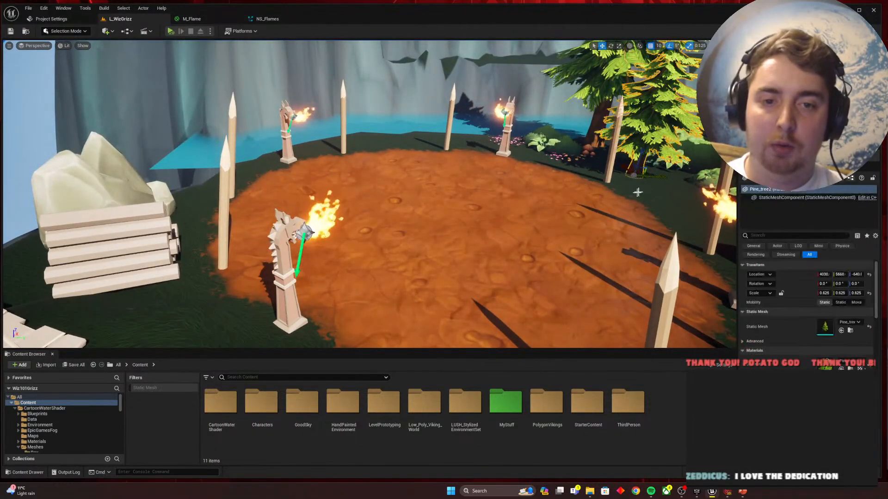
left_click_drag(640, 173, 184, 152, "alt")
key("w")
right_click_drag(261, 262, 215, 247)
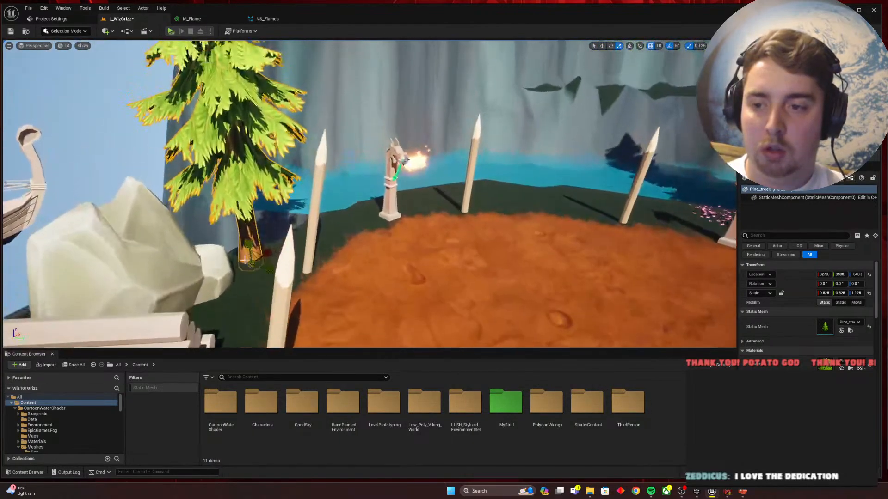
left_click_drag(264, 262, 302, 238)
key("w")
Step: Flatten the landscape around the new pine's base by the boulders with the Flatten sculpt tool, and return to Selection mode
right_click_drag(302, 238, 191, 278)
key("s")
left_click(65, 31)
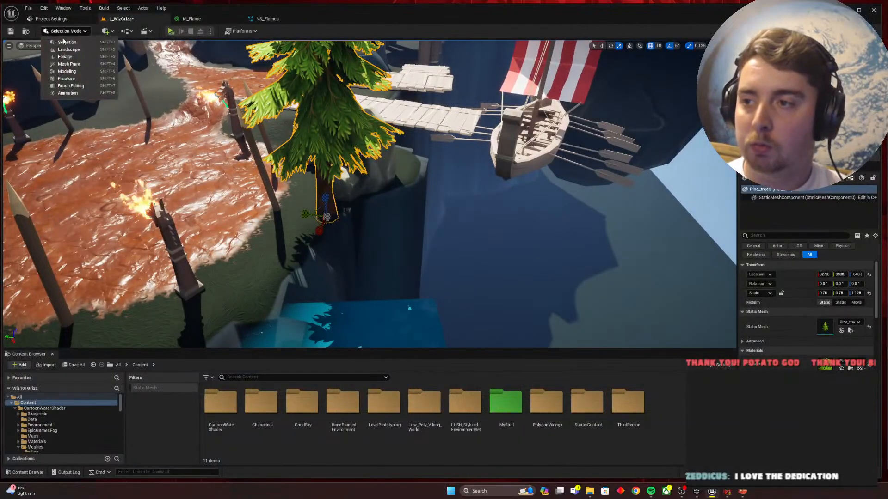
left_click(65, 53)
left_click(76, 56)
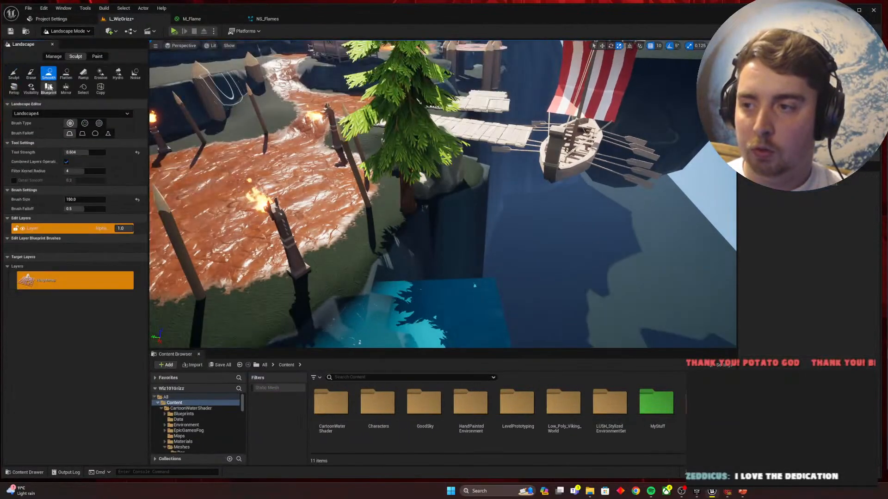
left_click(66, 73)
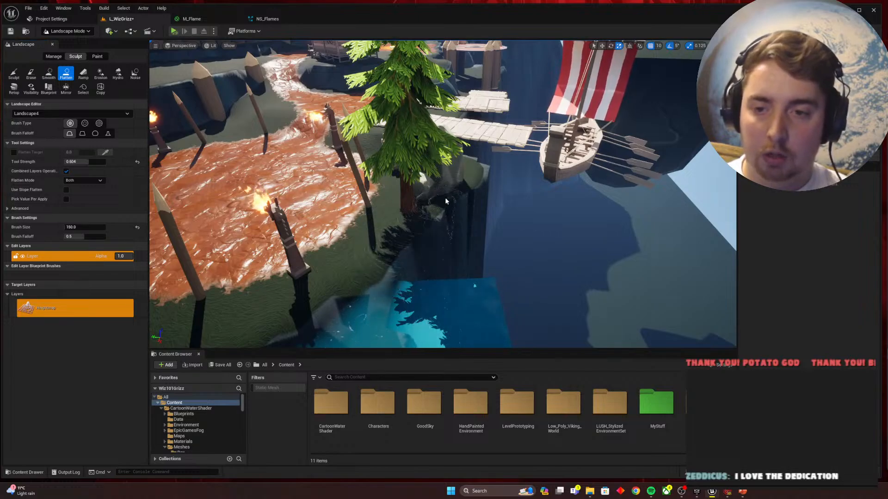
right_click_drag(395, 254, 255, 245)
left_click_drag(255, 245, 273, 222, "alt")
right_click_drag(272, 222, 259, 234)
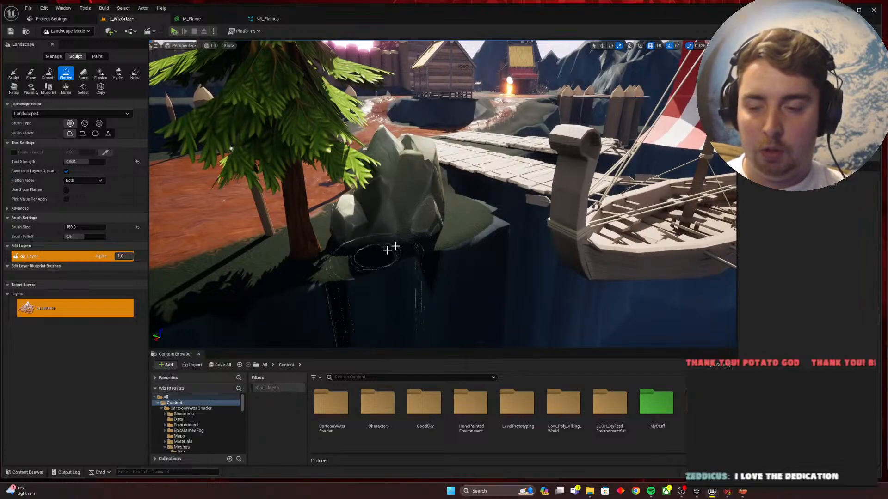
right_click_drag(388, 250, 345, 280)
left_click_drag(477, 256, 671, 250, "alt")
mouse_move(443, 194)
right_mouse_down()
mouse_move(490, 231)
mouse_move(513, 222)
mouse_move(437, 187)
right_mouse_up()
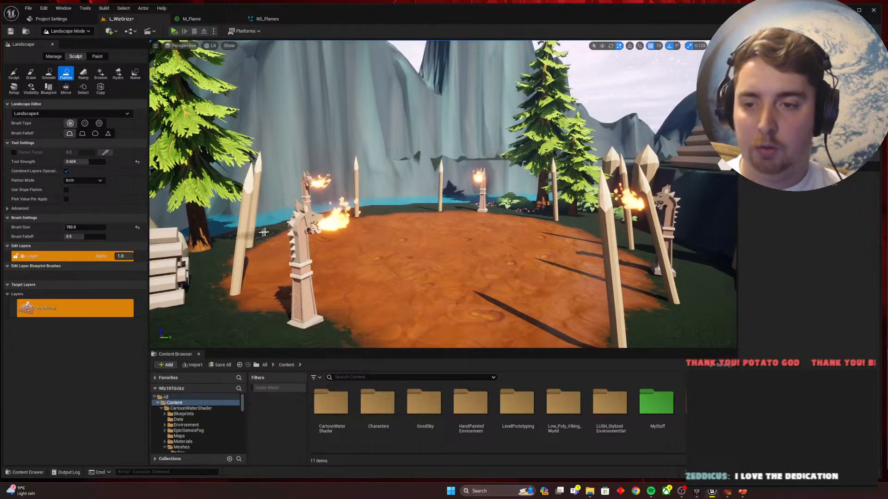
right_click_drag(516, 257, 504, 284)
left_click(67, 31)
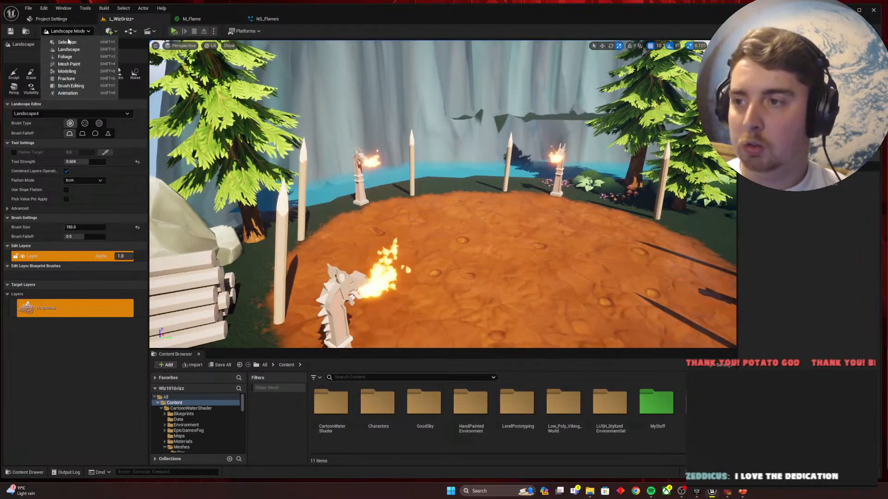
left_click(70, 44)
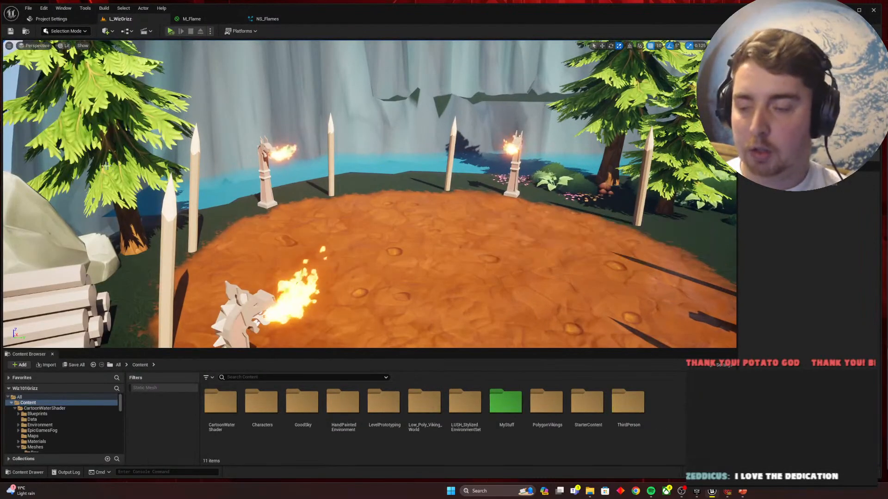
Step: Place a copy of the bush at the new pine's base beside the small rock at scale 0.375, 0.375, 0.625
left_click(582, 189)
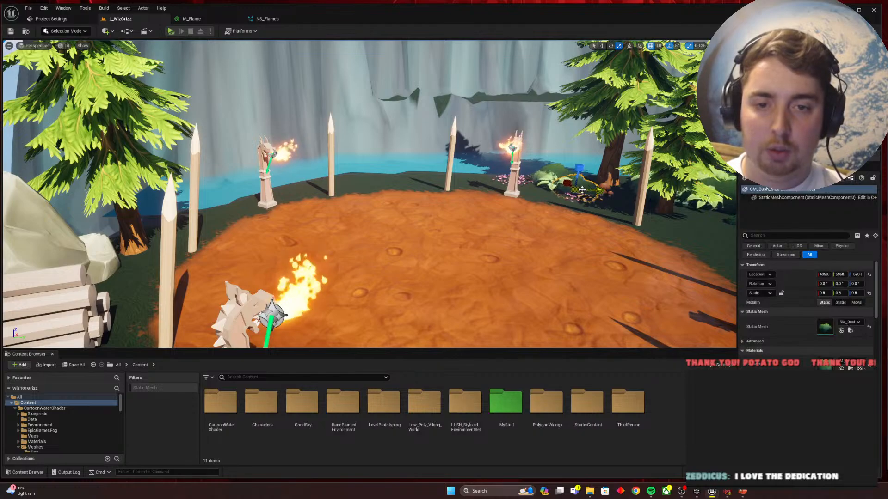
left_click_drag(505, 208, 135, 259)
right_click_drag(135, 259, 69, 300)
right_click_drag(298, 284, 282, 287)
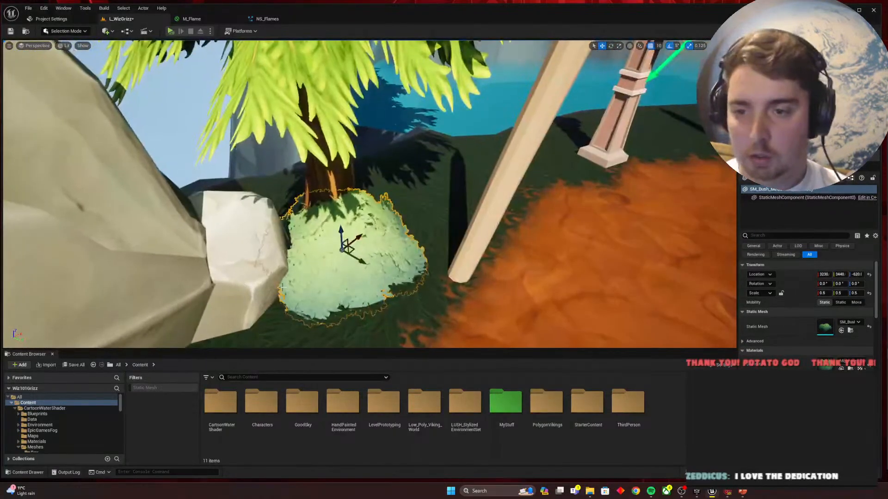
right_click_drag(345, 269, 303, 277)
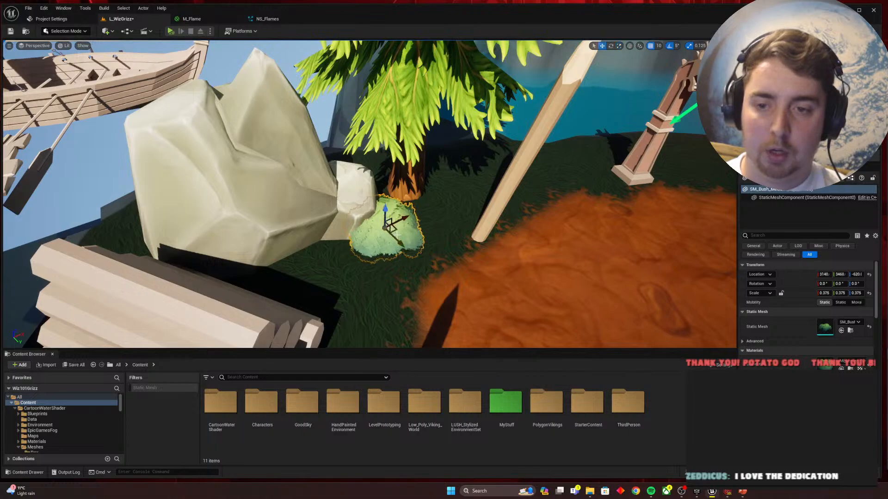
mouse_move(393, 193)
right_mouse_down()
mouse_move(386, 196)
mouse_move(402, 206)
mouse_move(394, 193)
right_mouse_up()
key("r")
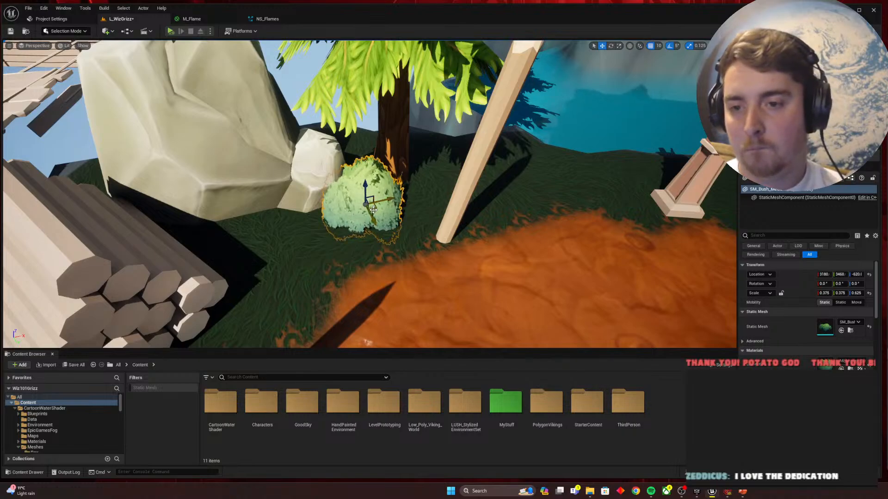
key("Escape")
Step: Place a copy of the brown mushroom on the grass between the new bush and the boulders
right_click_drag(373, 214, 448, 212)
left_click(612, 151)
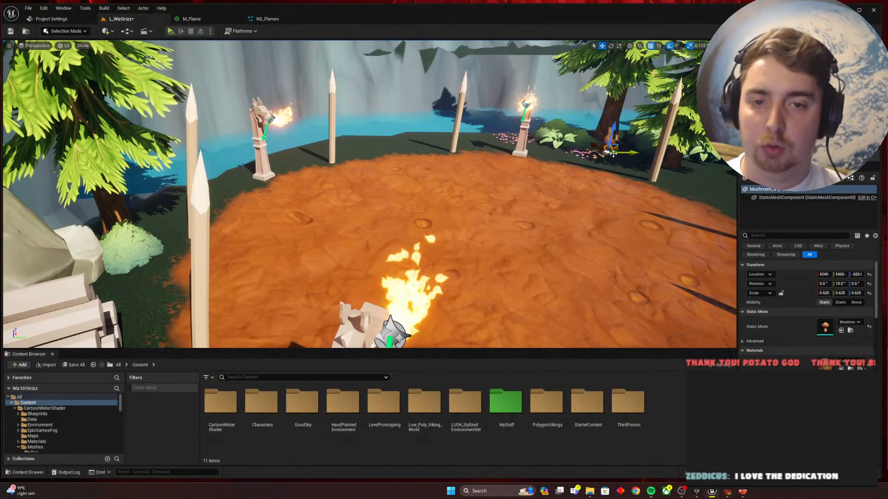
left_click_drag(612, 151, 134, 277)
right_click_drag(133, 276, 81, 278)
right_click_drag(467, 259, 442, 283)
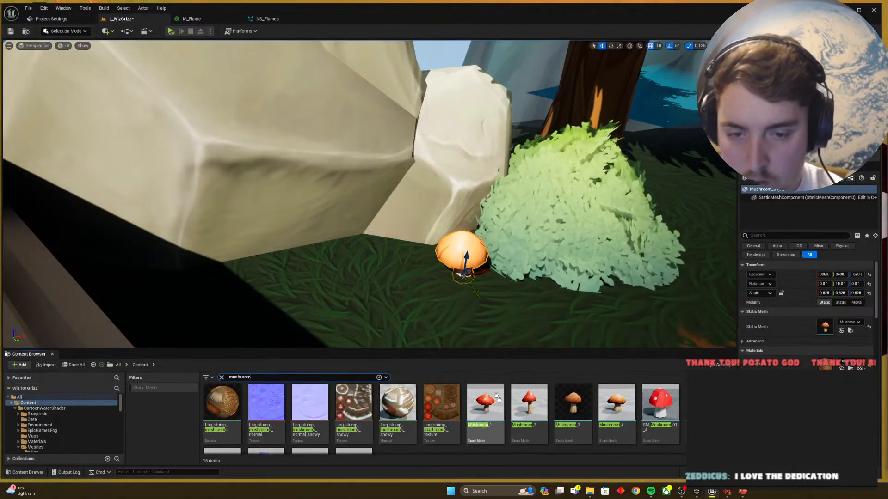
Step: Find the mushroom meshes and place the red Mushroom_1 next to the brown mushroom at scale 0.5, rotated to 35°
right_click_drag(528, 316, 548, 285)
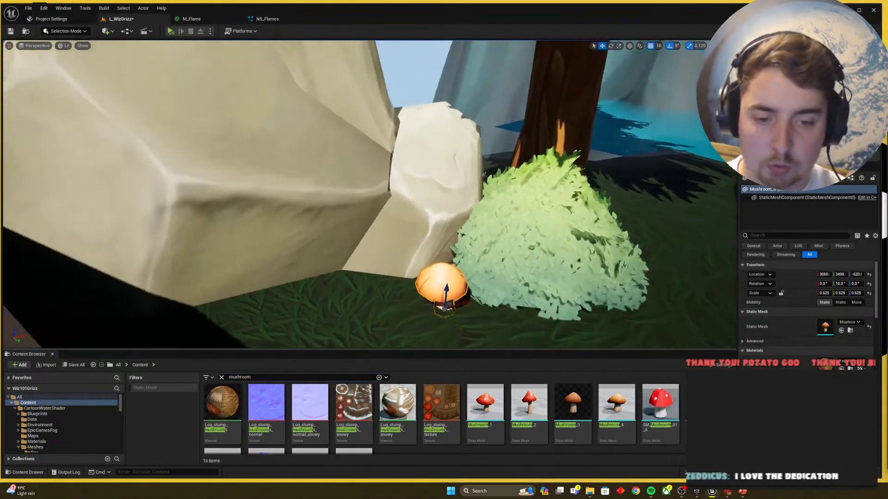
scroll(629, 422, "down", 2)
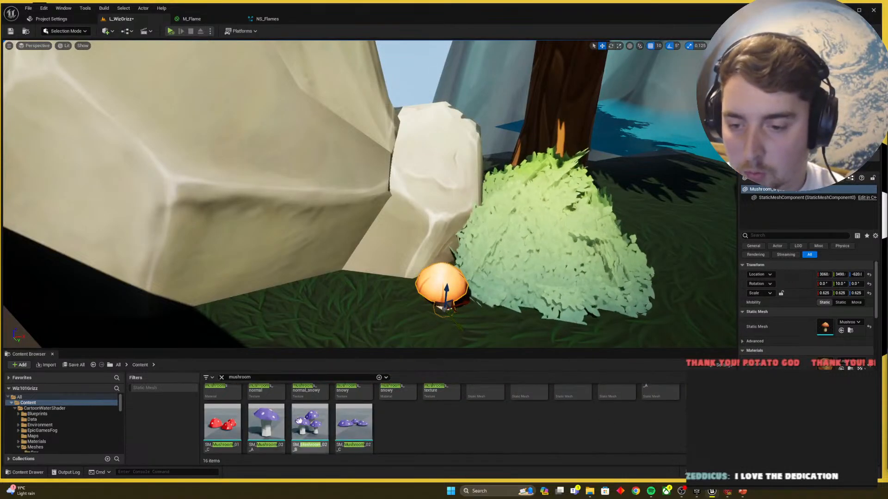
scroll(515, 437, "up", 2)
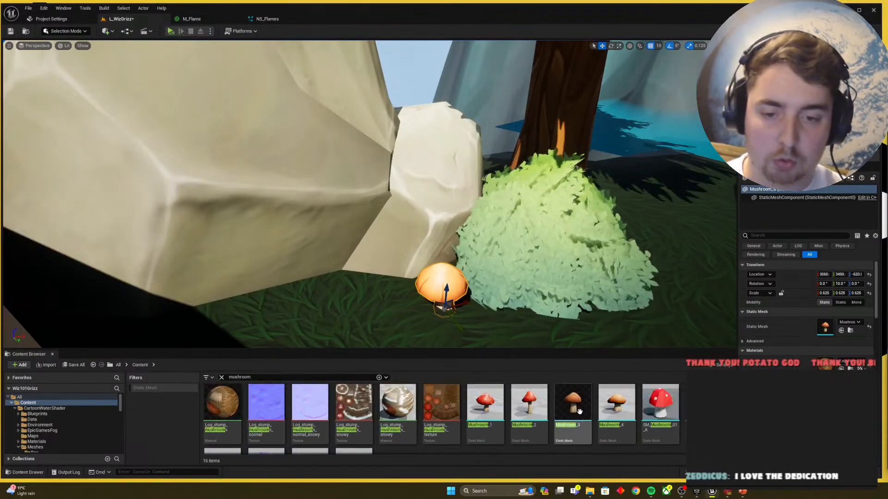
left_click_drag(485, 402, 367, 301)
right_click_drag(366, 301, 370, 296)
key("s")
key("r")
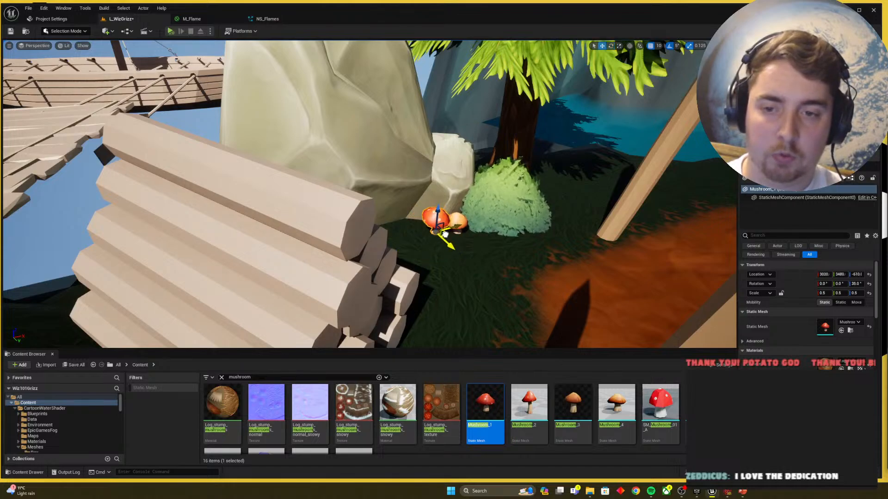
key("Escape")
Step: Search the assets for "logs" and place SM_Prop_Logs_01 beside the existing log stack at scale 2.125
key("s")
right_click_drag(445, 239, 487, 248)
key("s")
key("w")
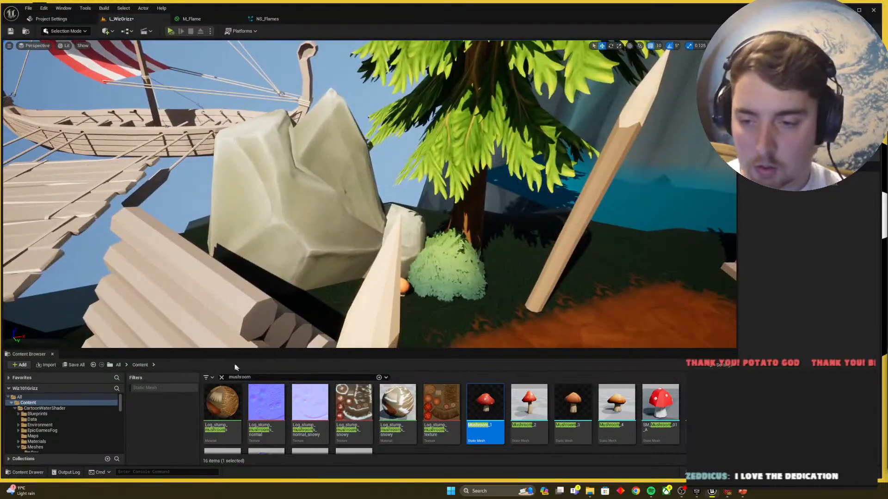
left_click(222, 377)
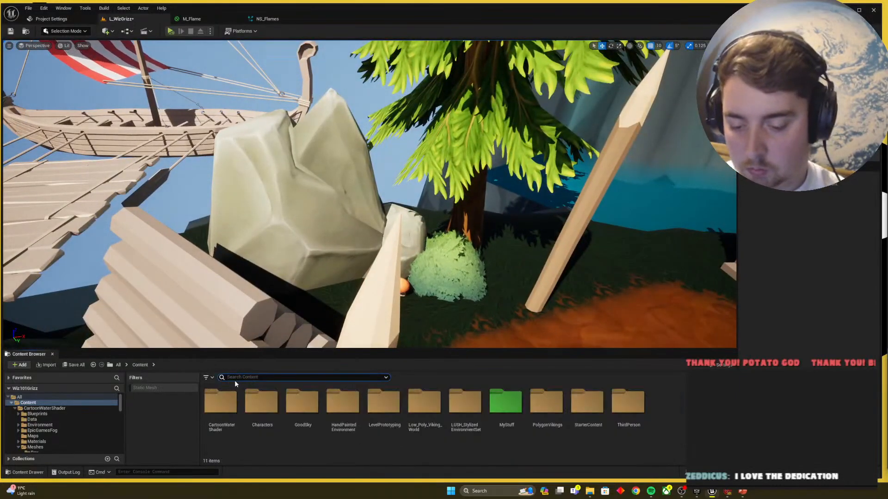
type("logs")
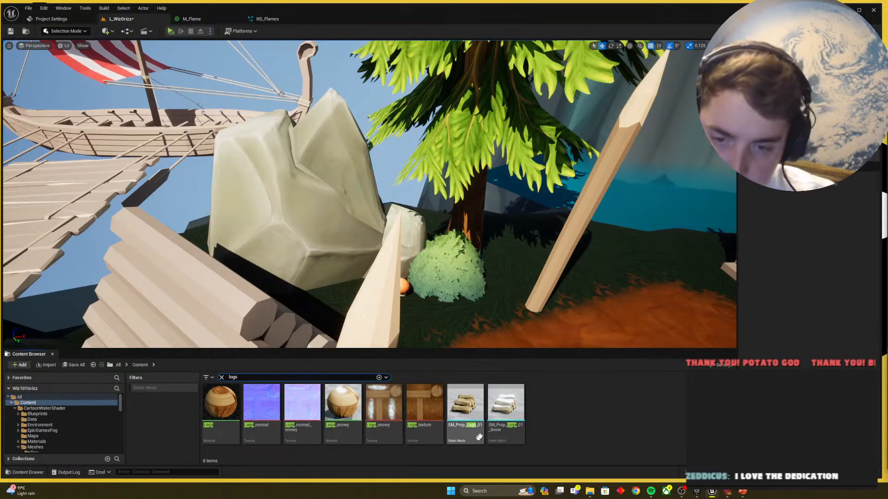
key("s")
mouse_move(467, 282)
right_mouse_down()
mouse_move(481, 285)
mouse_move(453, 276)
right_mouse_up()
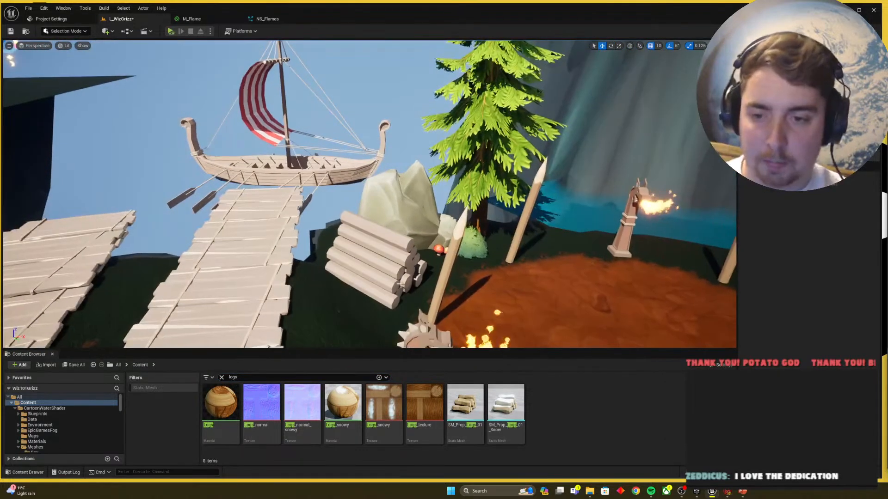
left_click_drag(473, 396, 349, 315)
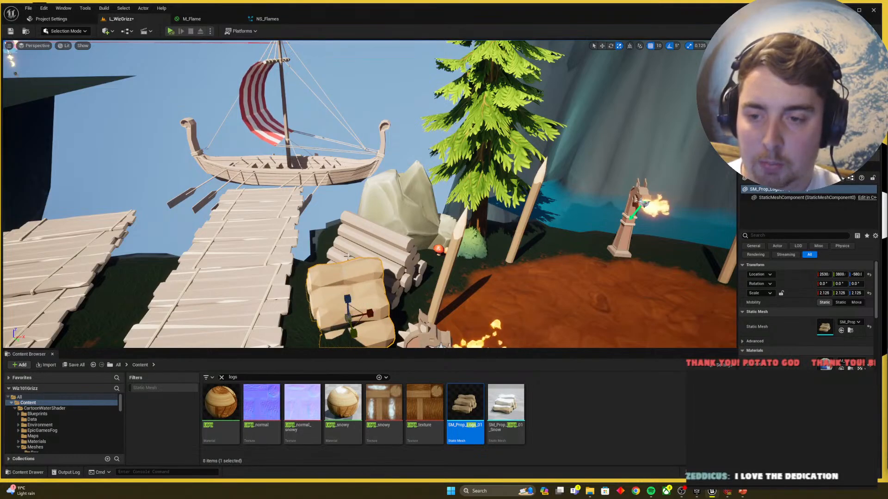
Step: Delete the old log stack and move the new log pile into its place, rotated to -25°
key("Delete")
left_click(355, 321)
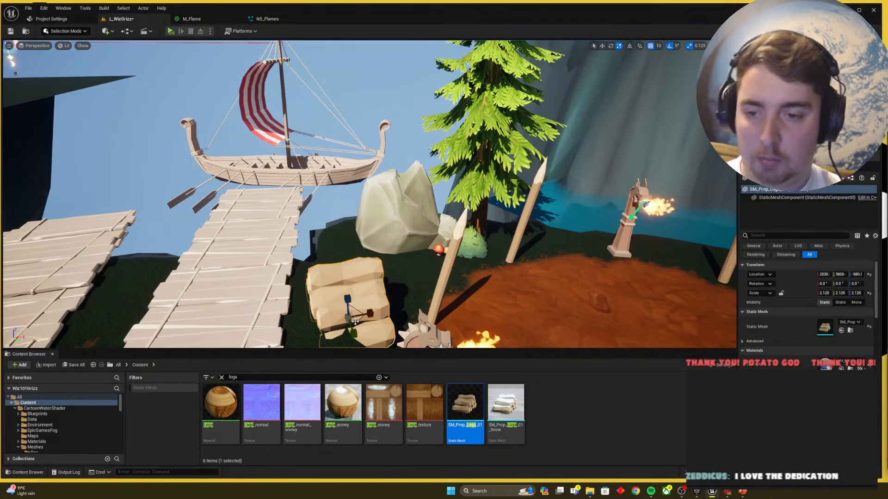
left_click_drag(355, 324, 395, 260)
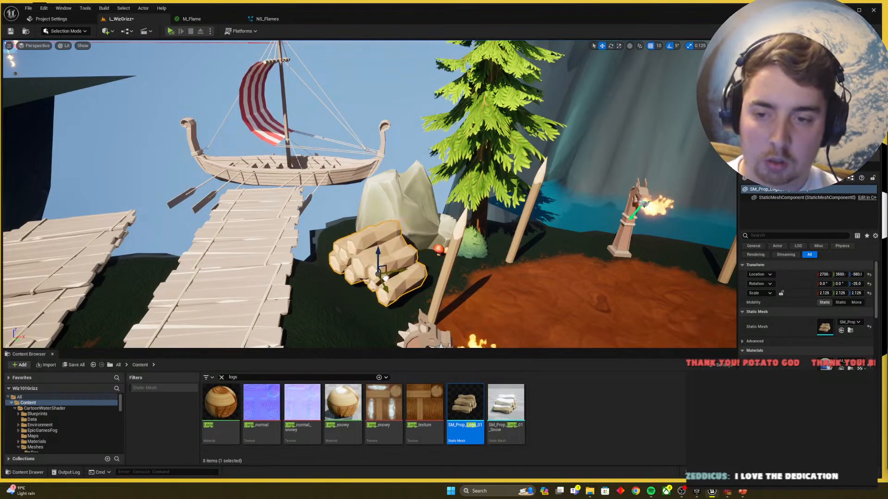
left_click_drag(385, 278, 384, 276)
Step: Lower the new log pile until it rests on the grass
key("w")
right_click_drag(383, 276, 321, 216)
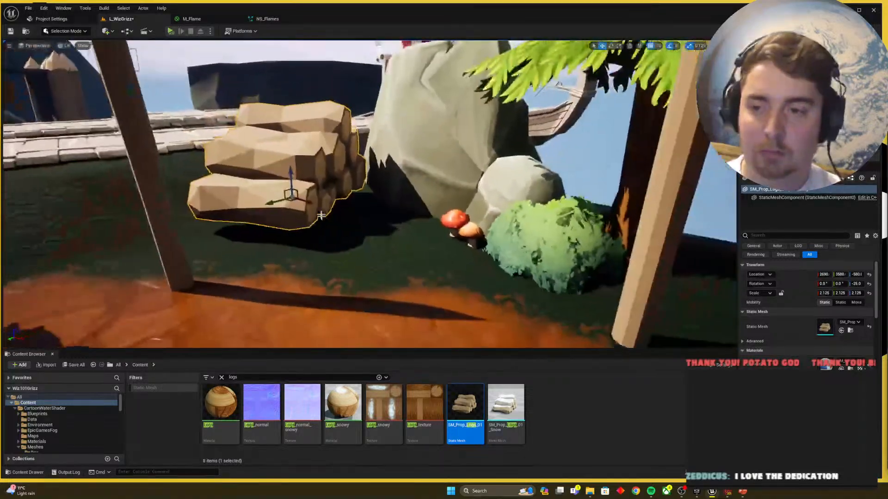
left_click_drag(291, 174, 290, 196)
right_click_drag(291, 196, 274, 201)
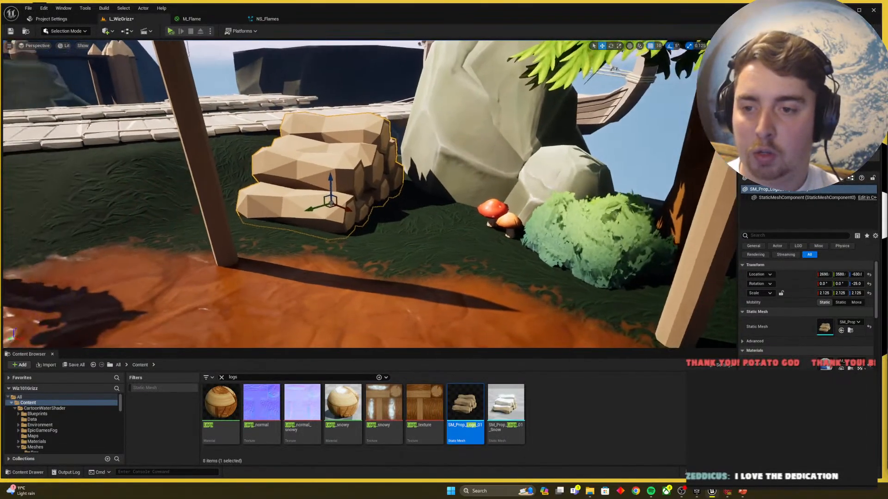
left_click_drag(331, 184, 332, 178)
Step: Reposition the log pile in front of the large boulder and set its rotation to -30°
right_click_drag(360, 191, 370, 256)
key("e")
left_click_drag(391, 266, 370, 256)
key("w")
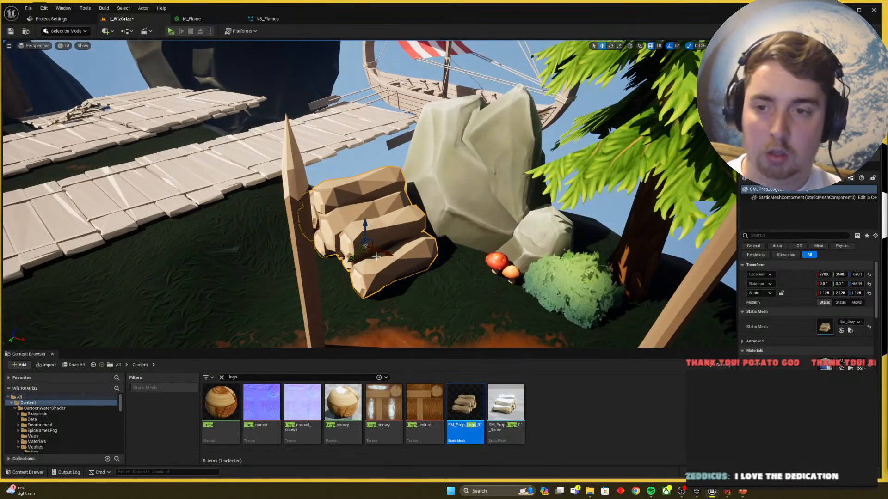
key("Escape")
right_click_drag(377, 256, 356, 259)
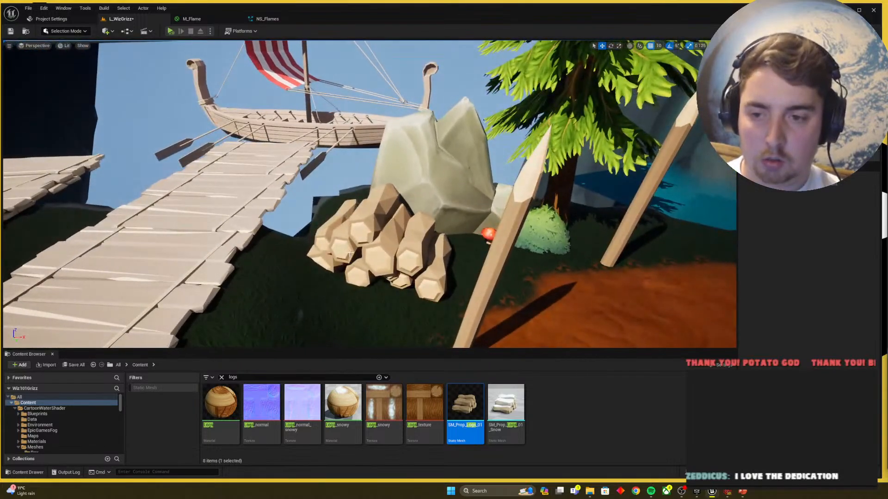
left_click(326, 278)
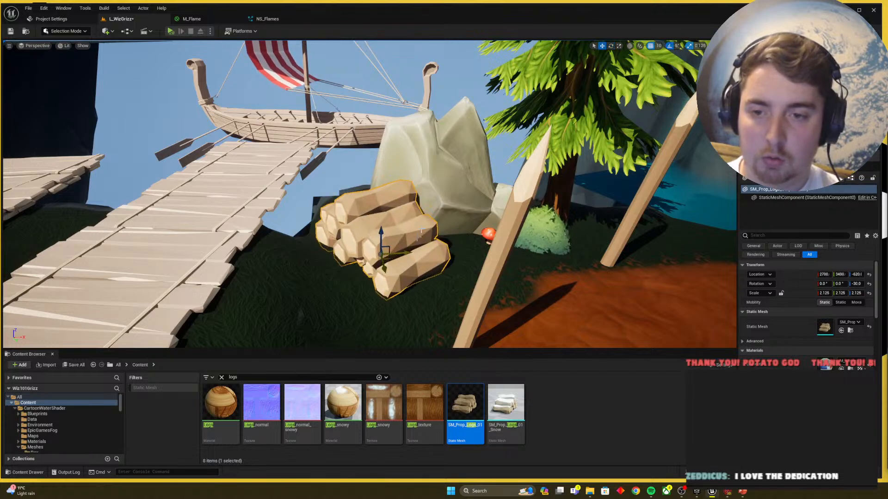
Step: Move the large boulder behind the log pile farther back from the logs and save the level
left_click_drag(441, 234, 456, 226)
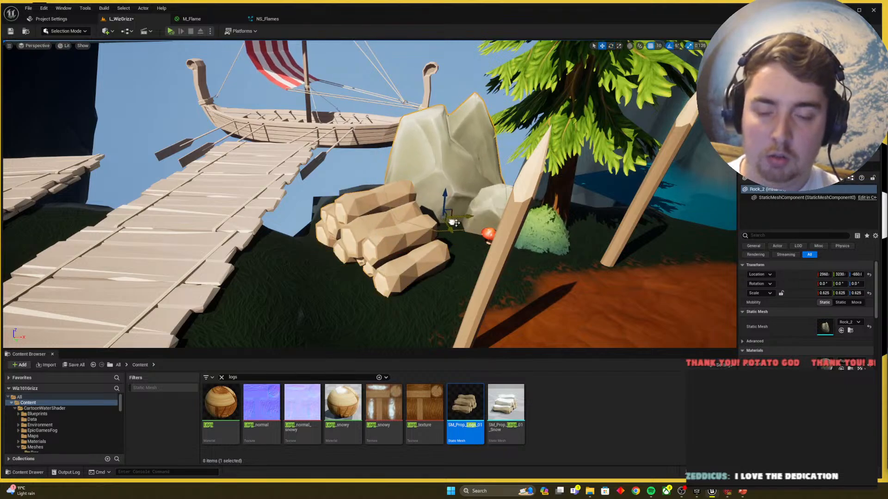
right_click_drag(455, 225, 449, 289)
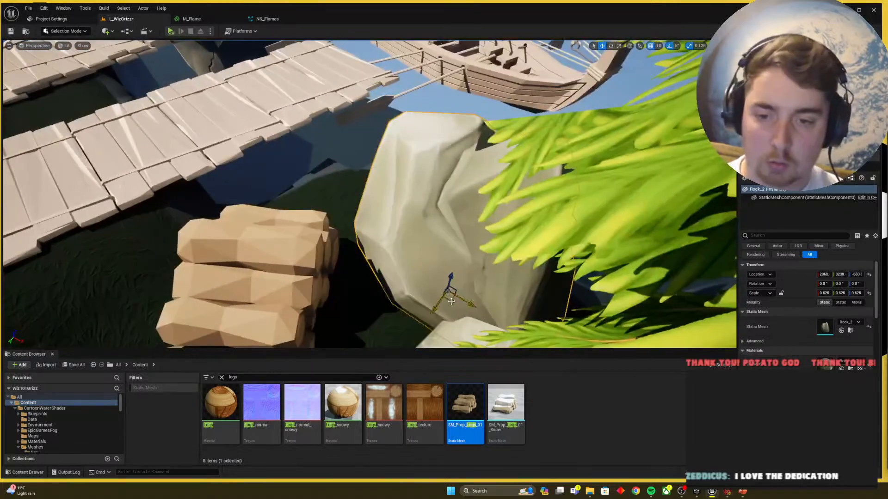
left_click_drag(448, 289, 441, 305)
key("Escape")
right_click_drag(440, 305, 442, 277)
key("ctrl+s")
Step: Replace the tall log stack near the wooden gateway with the SM_Prop_Logs_01 pile at scale 3.75, resting on the grass
left_click(370, 245)
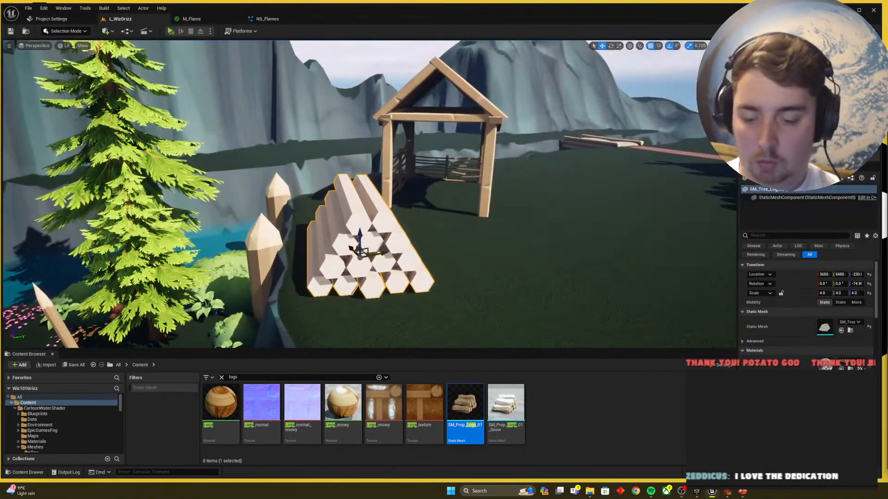
key("Delete")
left_click_drag(360, 250, 357, 251)
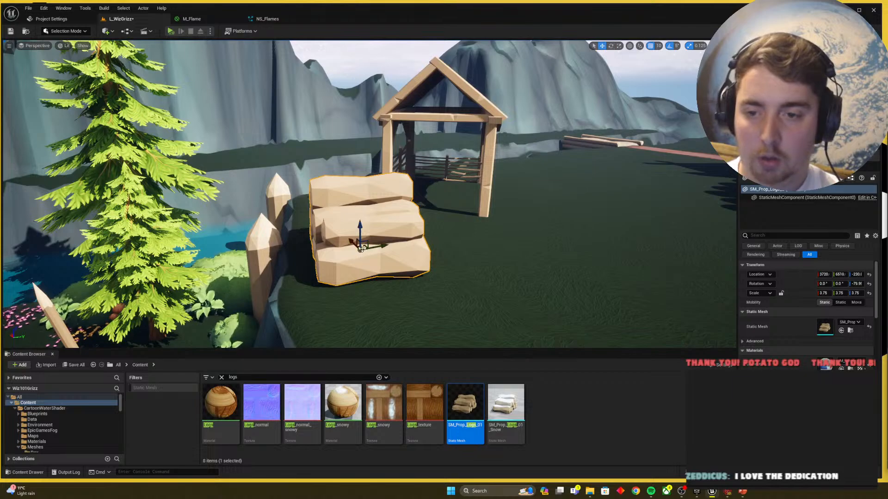
mouse_move(361, 248)
left_mouse_down()
mouse_move(370, 250)
mouse_move(369, 234)
left_mouse_up()
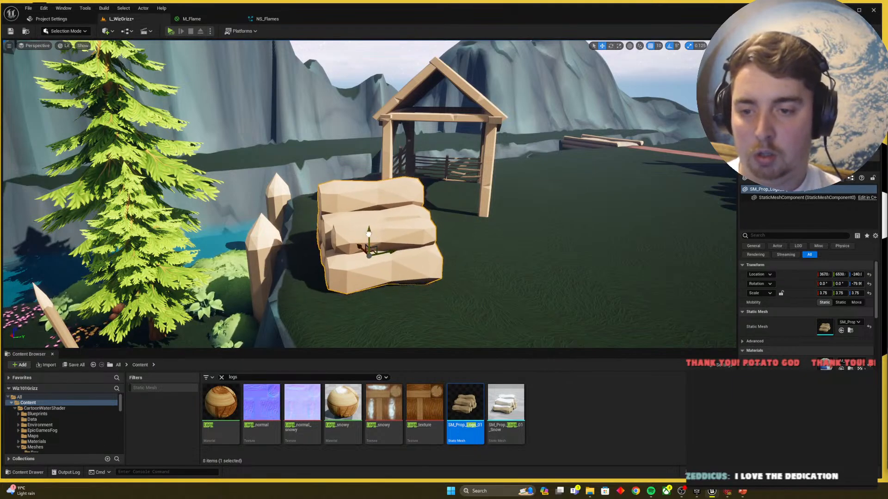
key("Escape")
Step: Clear the "logs" search from the asset list
key("d")
right_click_drag(369, 234, 312, 263)
key("w")
key("e")
key("w")
left_click(221, 377)
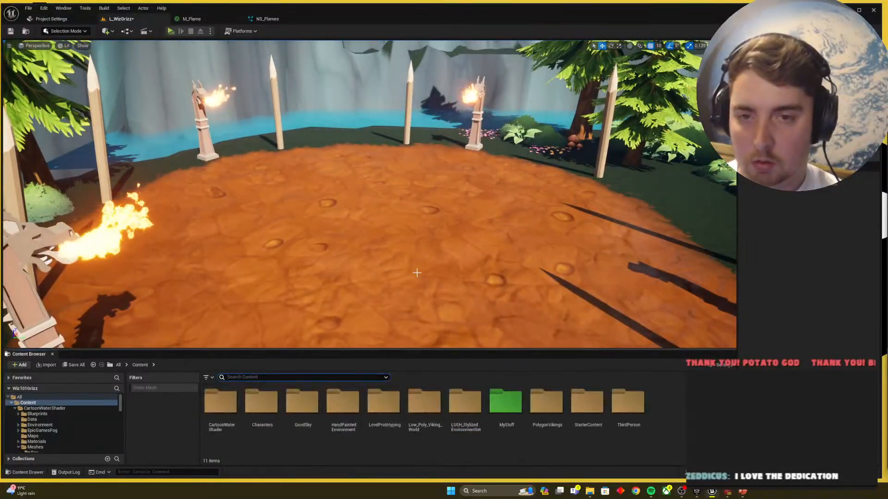
right_click_drag(513, 249, 567, 250)
key("s")
key("s")
Step: Open the landscape Smooth tool, save the level and return to selection mode
left_click(78, 32)
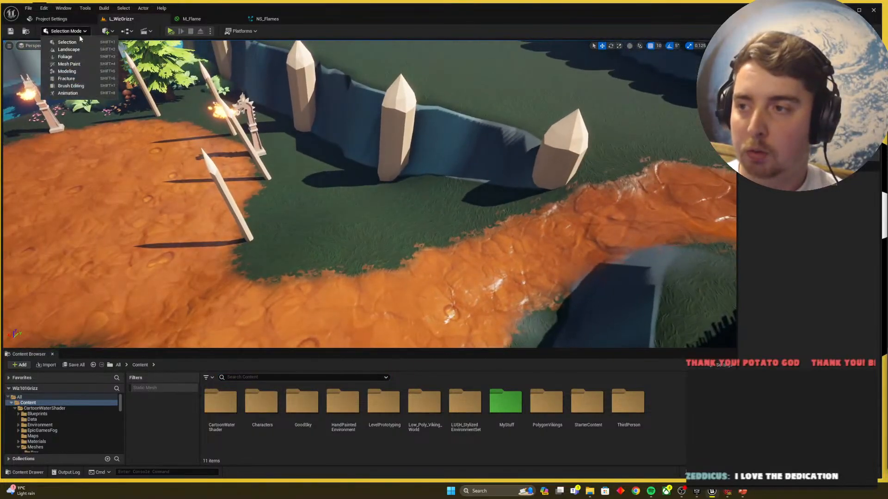
left_click(75, 50)
left_click(52, 76)
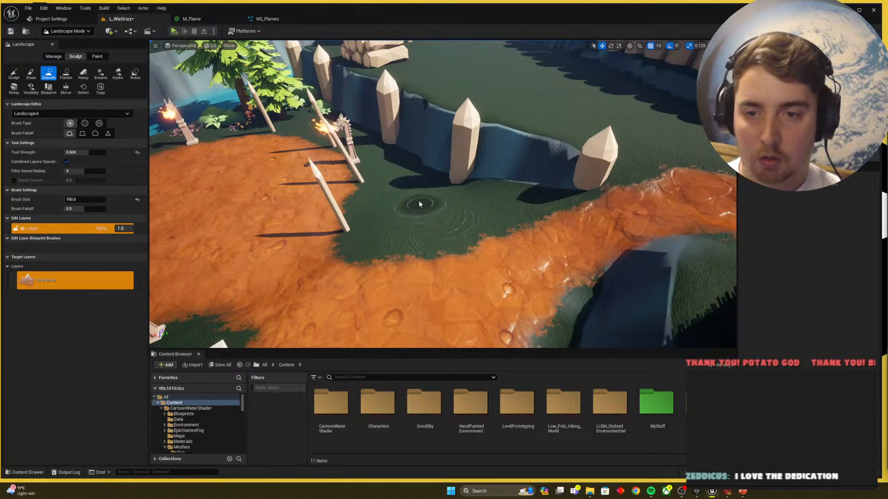
key("ctrl+s")
left_click(70, 32)
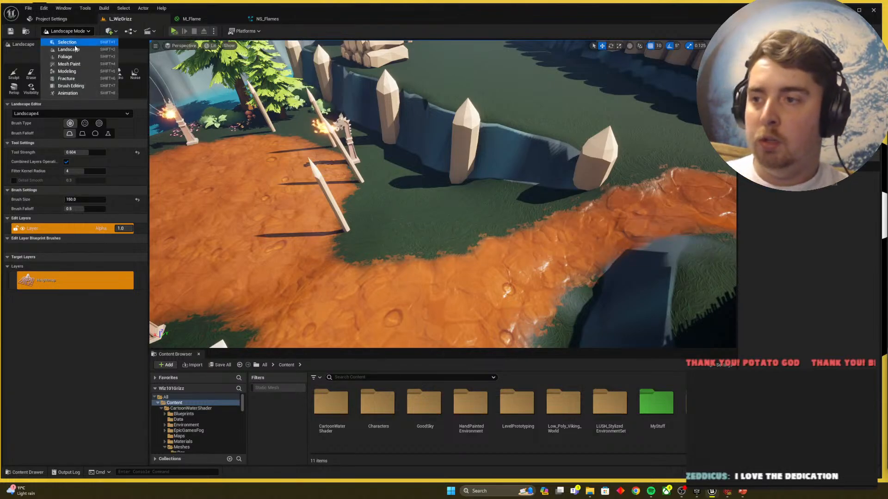
left_click(70, 40)
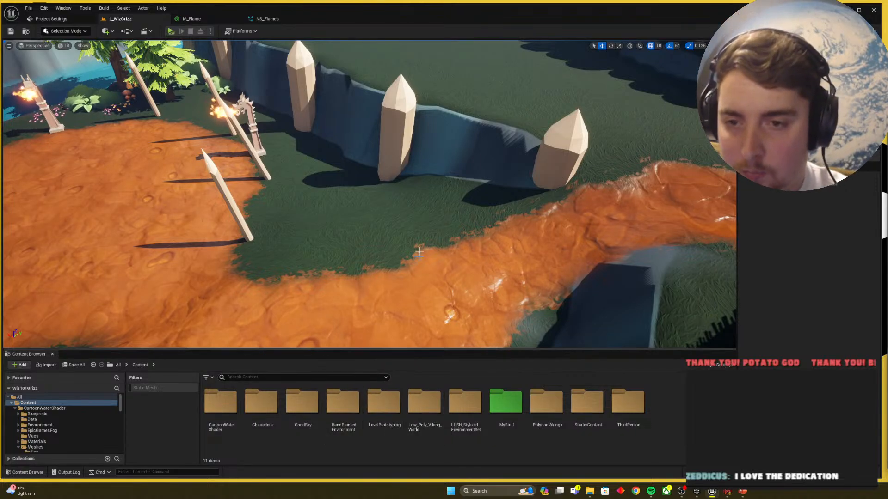
Step: Bring the wooden cart SM_Cart2 onto the grass beside the dirt arena and turn it to about 95°
right_click_drag(541, 170, 715, 151)
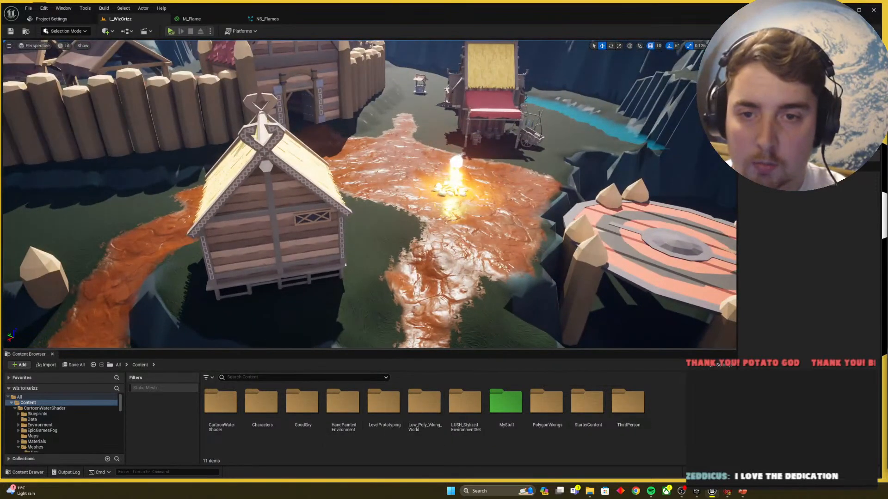
left_click(527, 145)
left_click_drag(242, 283, 149, 319)
right_click_drag(149, 319, 49, 319)
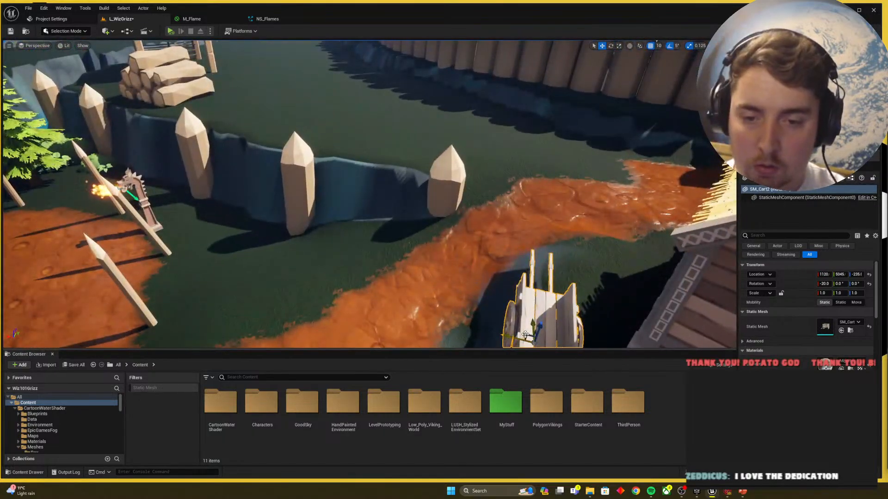
left_click_drag(525, 335, 245, 296)
key("e")
left_click_drag(263, 329, 254, 263)
key("w")
Step: Switch to Wizard101 to examine how the cart stands beside the arena, and return to the Unreal Editor
key("alt+Tab")
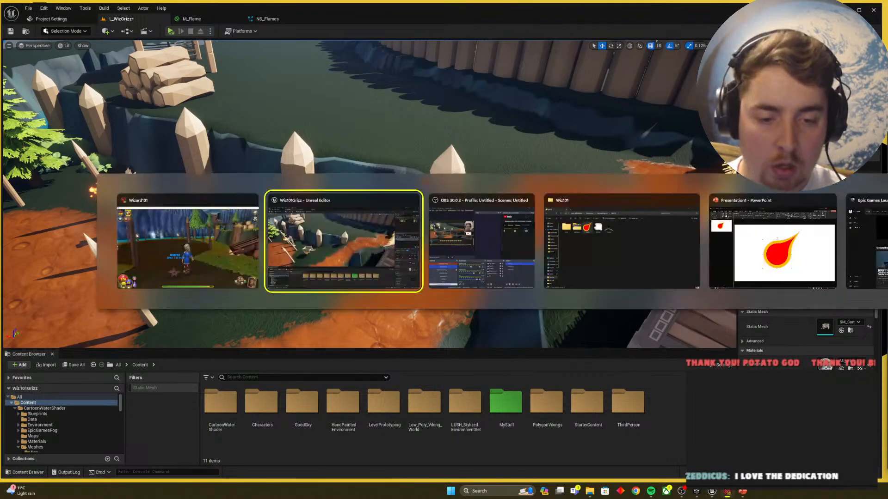
key("alt+Tab")
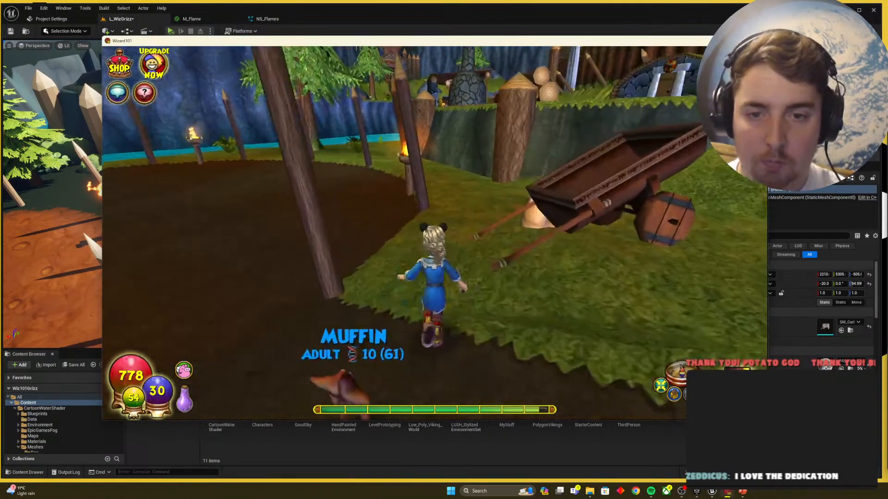
key("alt+Tab")
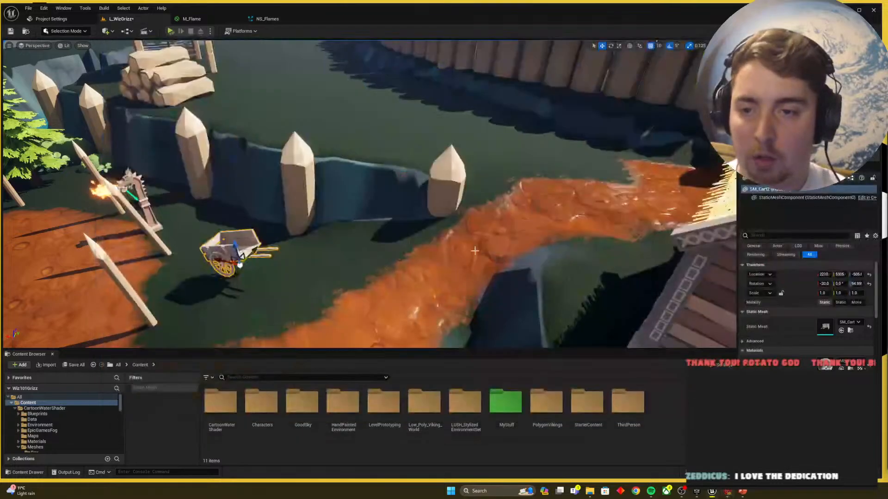
Step: Lower the cart toward the grass and shift it closer to the spiked cliff wall behind the arena
key("f")
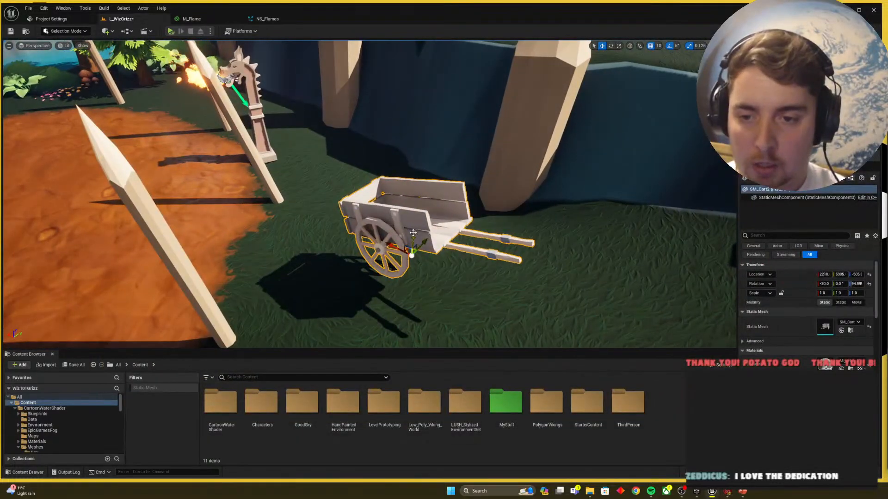
left_click_drag(412, 233, 394, 271)
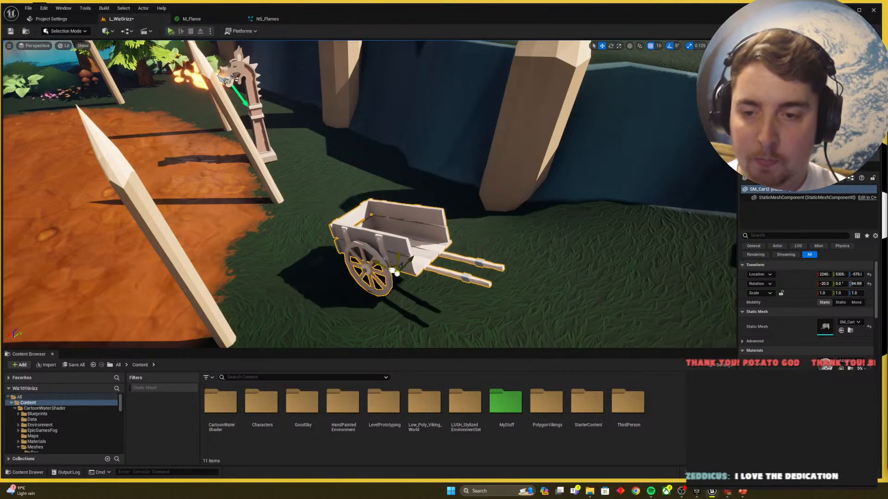
mouse_move(412, 305)
right_mouse_down()
mouse_move(356, 303)
mouse_move(412, 305)
right_mouse_up()
left_click_drag(340, 301, 477, 261)
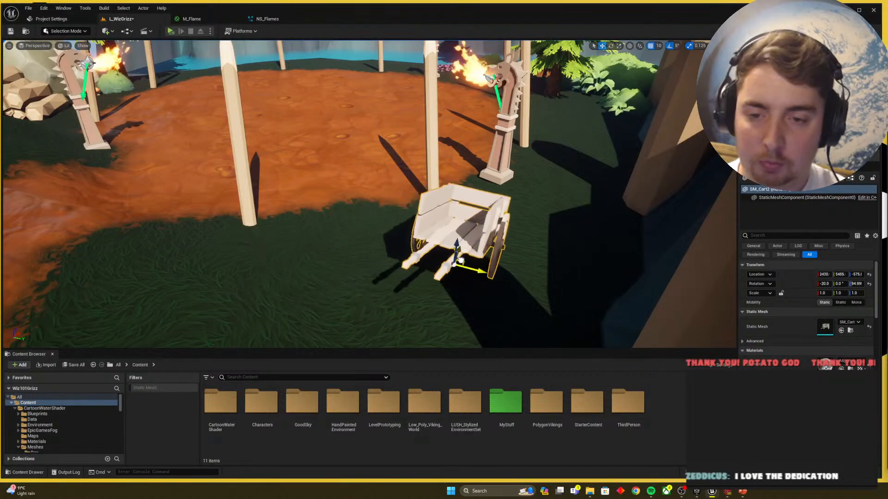
right_click_drag(476, 261, 531, 261)
Step: Rotate the cart to remove its tilt so that it stands nearly level on the grass
right_click_drag(436, 244, 465, 233)
key("e")
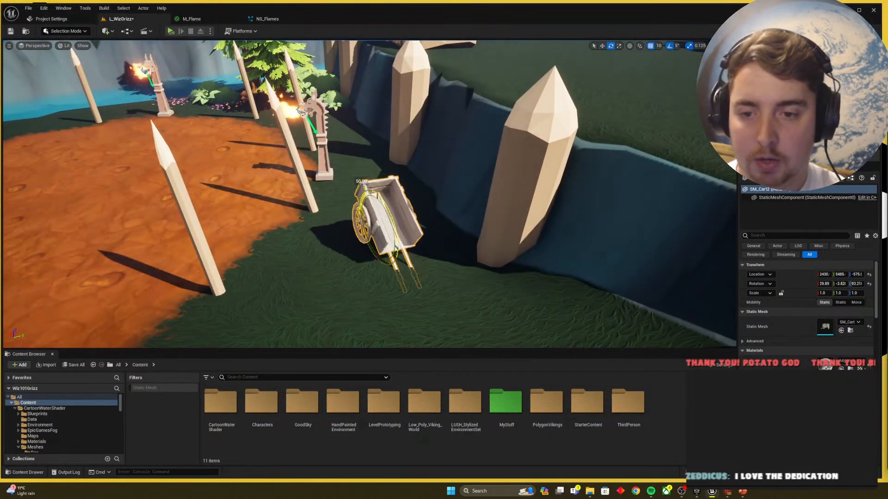
key("Escape")
right_click_drag(385, 207, 502, 218)
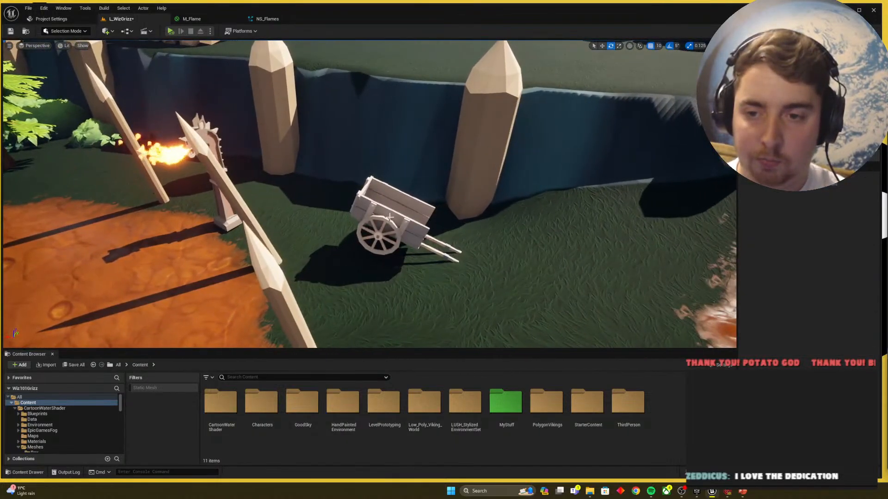
left_click(393, 214)
left_click_drag(390, 260, 418, 257)
left_click_drag(350, 267, 446, 255)
Step: Reposition the leveled cart with its wheels on the grass in front of the large wall post
key("w")
right_click_drag(446, 255, 392, 178)
left_click_drag(328, 165, 364, 189)
key("e")
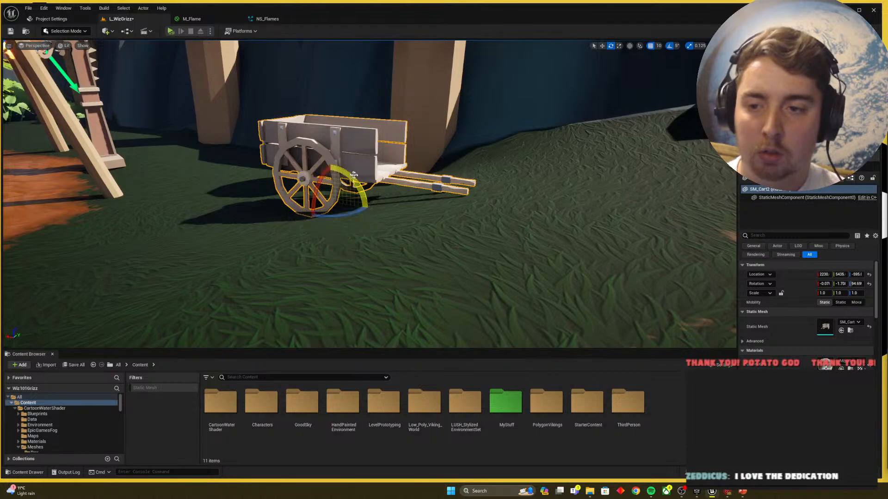
Step: Set the position grid snap to 5 and raise the cart slightly so its wheels rest on the grass
key("alt+p")
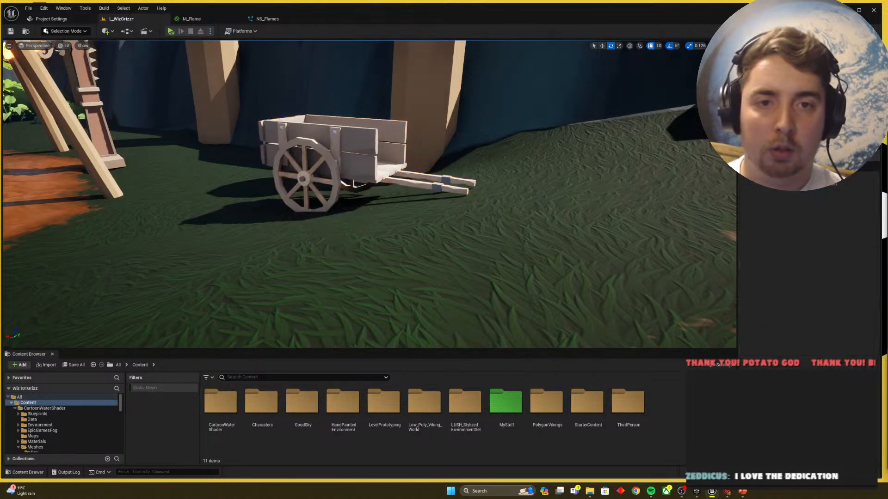
left_click(659, 46)
left_click(673, 72)
left_click(331, 171)
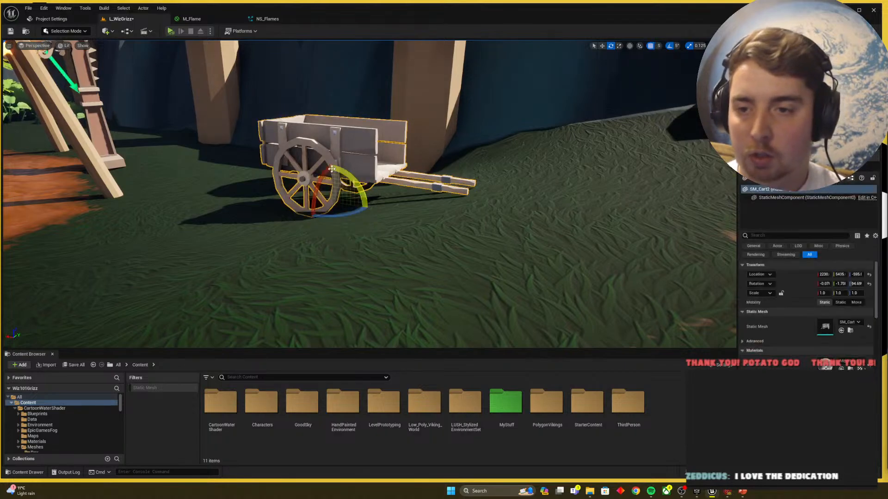
key("w")
left_click_drag(331, 171, 331, 171)
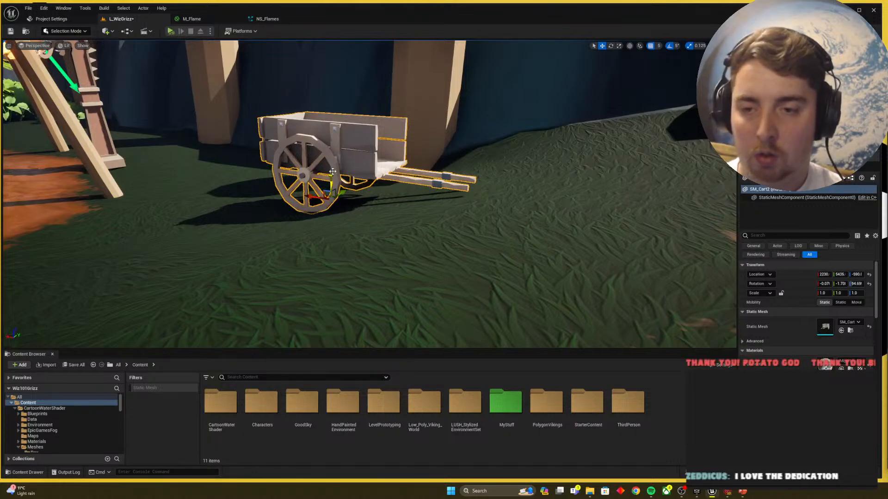
key("Escape")
Step: Browse to the shields in the PolygonVikings Meshes Weapons folder
key("d")
mouse_move(399, 174)
right_mouse_down()
mouse_move(386, 180)
mouse_move(398, 174)
right_mouse_up()
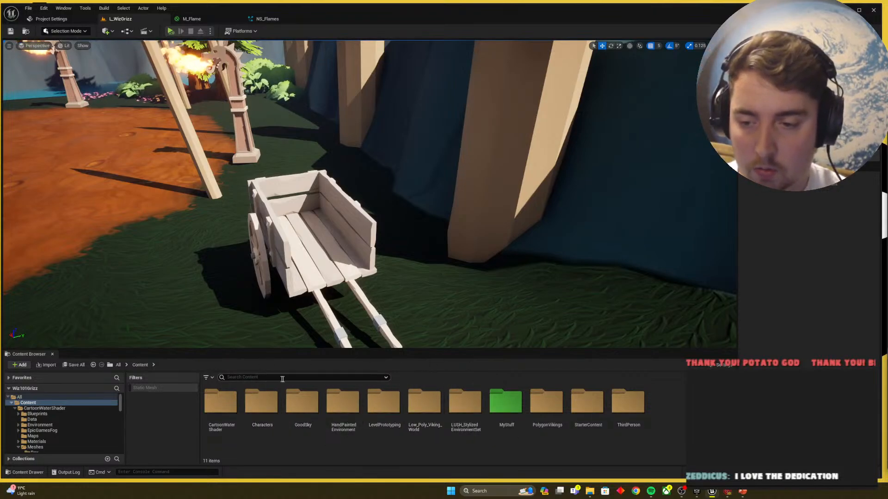
double_click(547, 405)
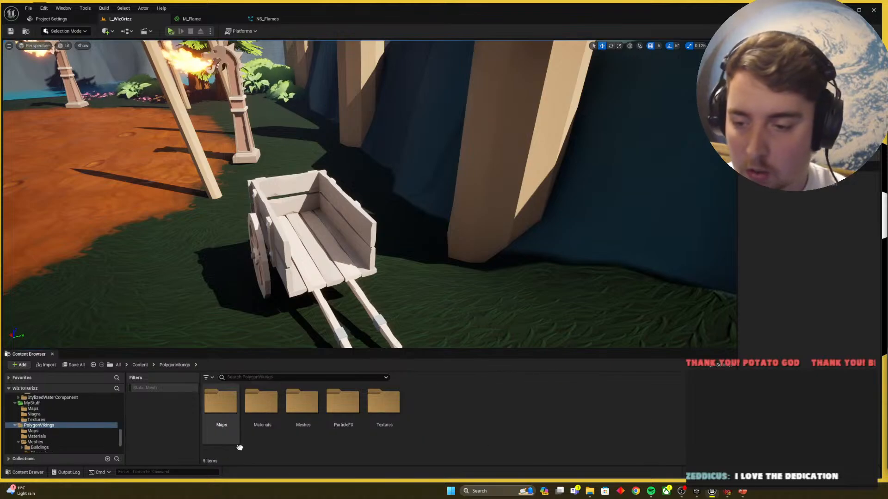
double_click(303, 433)
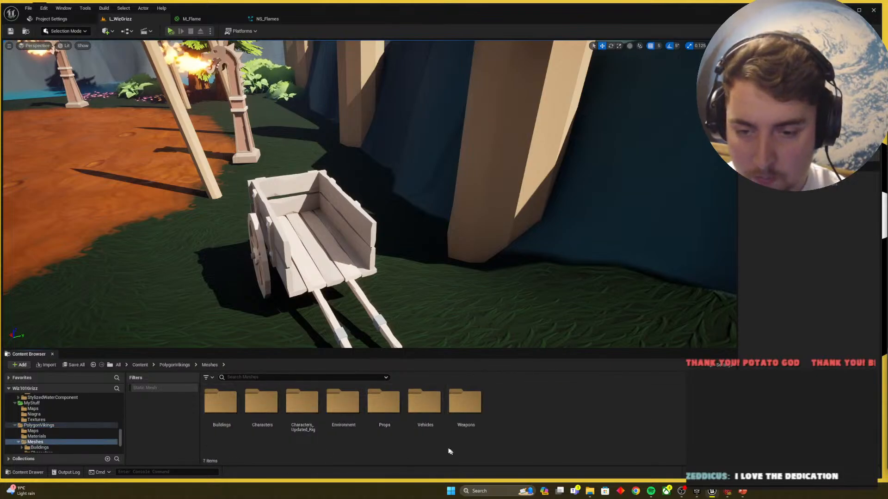
double_click(464, 402)
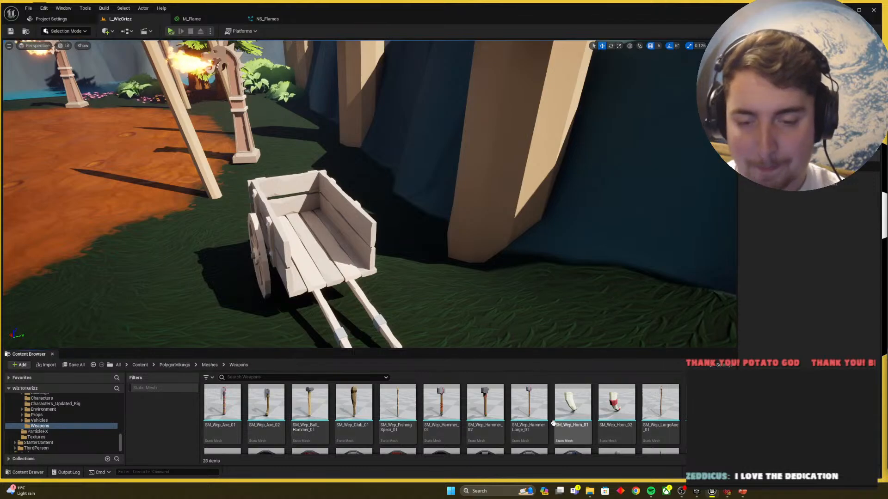
scroll(553, 421, "down", 2)
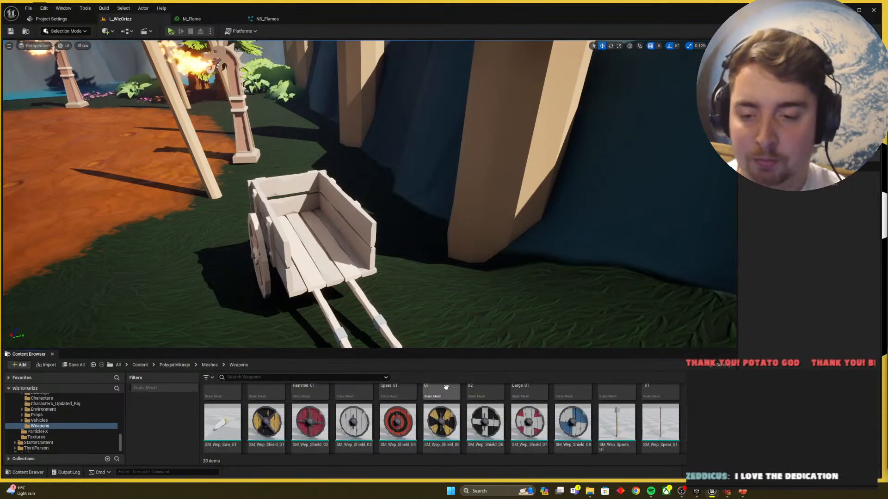
Step: Place SM_Wep_Shield_05 inside the cart, tilted -20° so it leans against the inner side wall
left_click_drag(440, 428, 309, 176)
key("e")
key("d")
right_click_drag(309, 176, 286, 215)
key("w")
key("a")
key("w")
left_click_drag(440, 149, 447, 149)
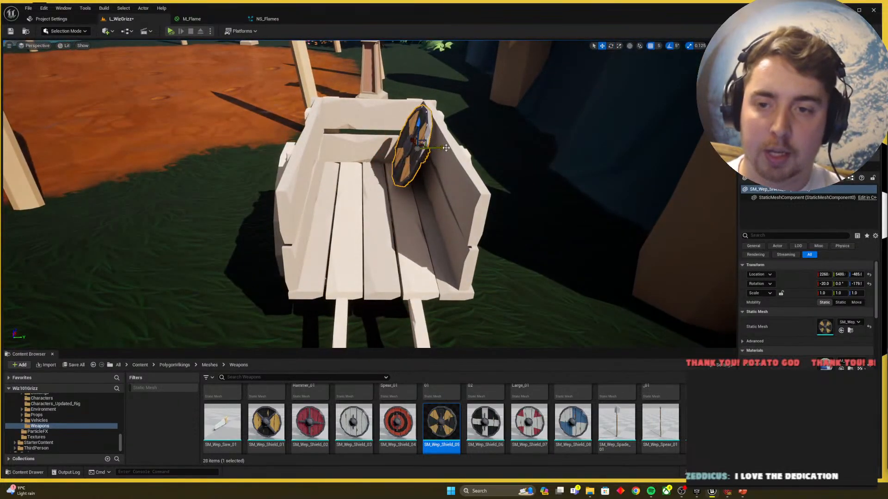
Step: Duplicate the shield beside the first one in the cart and tilt the copy to -30°
key("w")
right_click_drag(446, 148, 440, 173)
key("s")
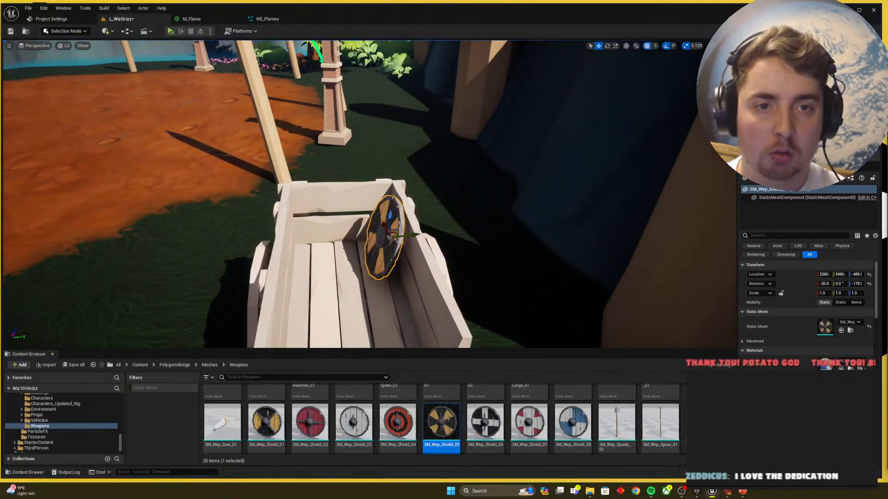
right_click_drag(555, 148, 509, 172)
key("a")
key("w")
key("d")
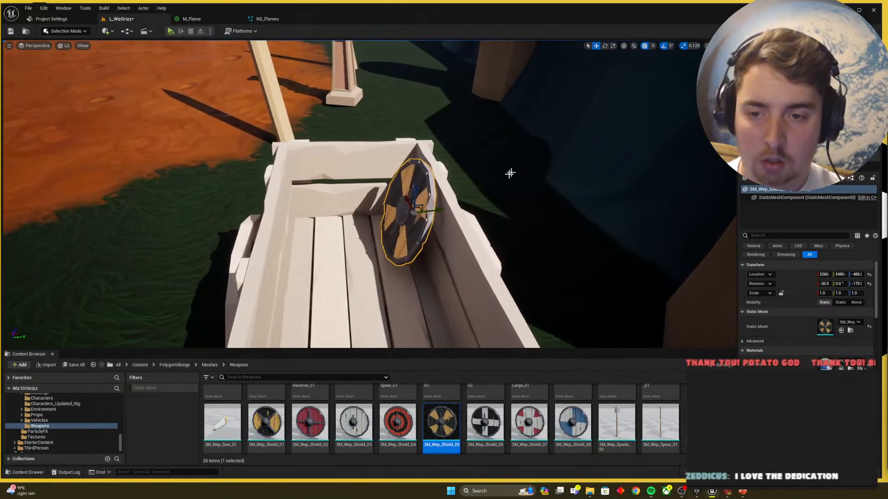
left_click_drag(440, 207, 417, 210, "alt")
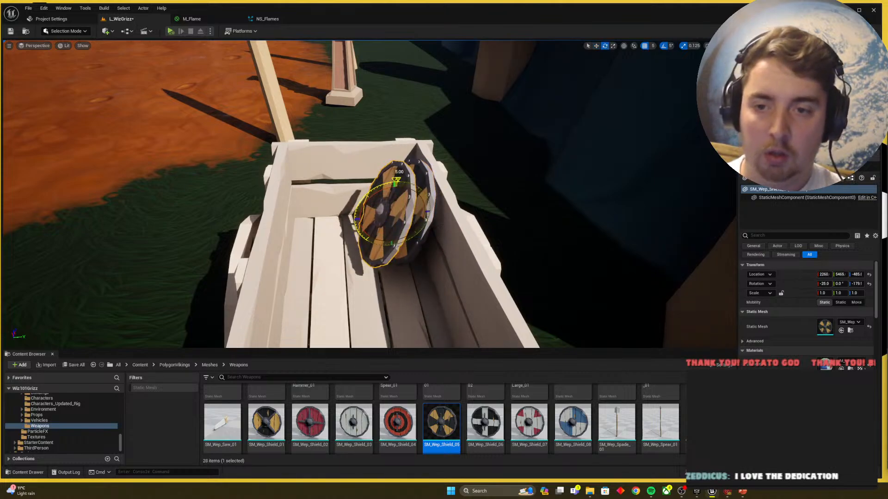
right_click_drag(370, 197, 352, 172)
key("d")
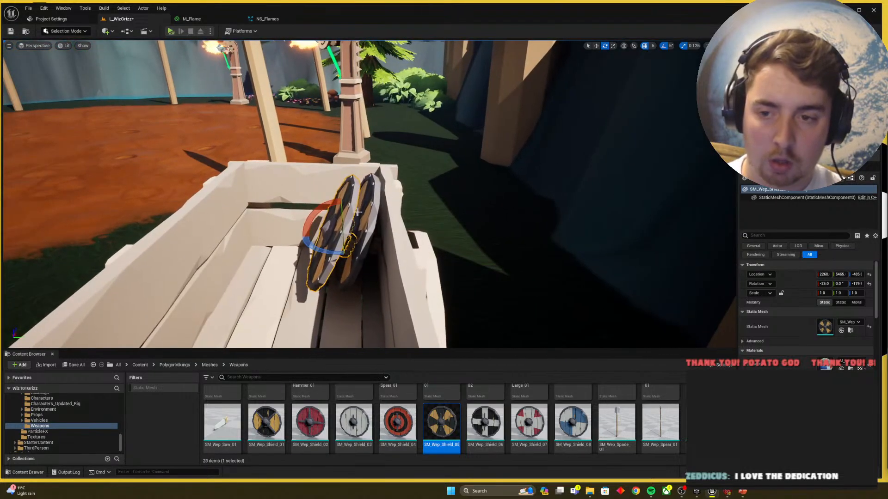
left_click_drag(325, 210, 342, 198)
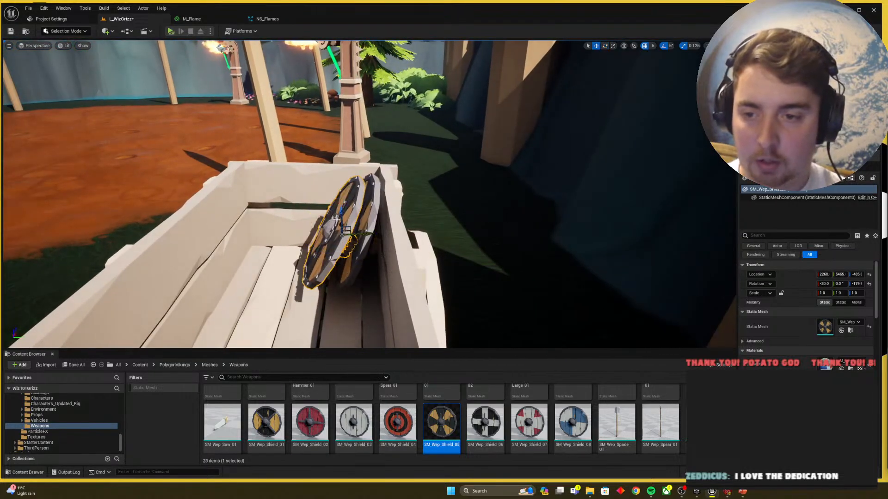
Step: Roll the second shield in the cart to -15° and lower it so its rim rests nearer the cart floor
right_click_drag(336, 219, 340, 221)
left_click_drag(337, 219, 368, 239)
right_click_drag(368, 239, 364, 215)
key("a")
key("q")
key("e")
key("a")
left_click_drag(405, 153, 403, 170)
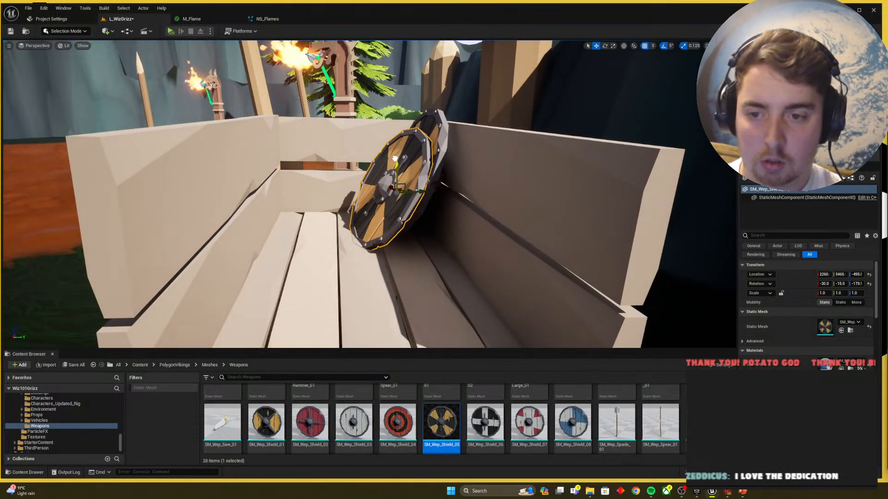
Step: Set the position grid snap to 1 and add a third shield copy in front of the second, tilted to about -35°
left_click(653, 46)
left_click(665, 56)
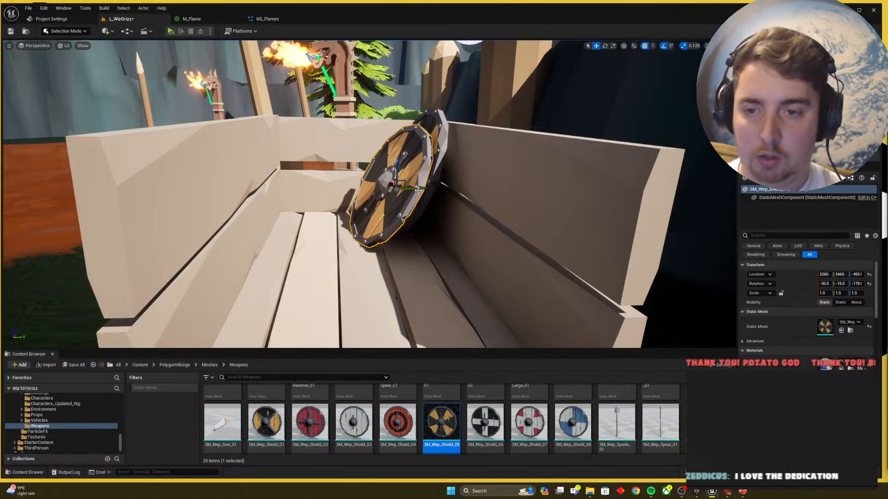
right_click_drag(412, 186, 346, 204)
left_click_drag(346, 194, 344, 181)
key("a")
right_click_drag(344, 181, 376, 189)
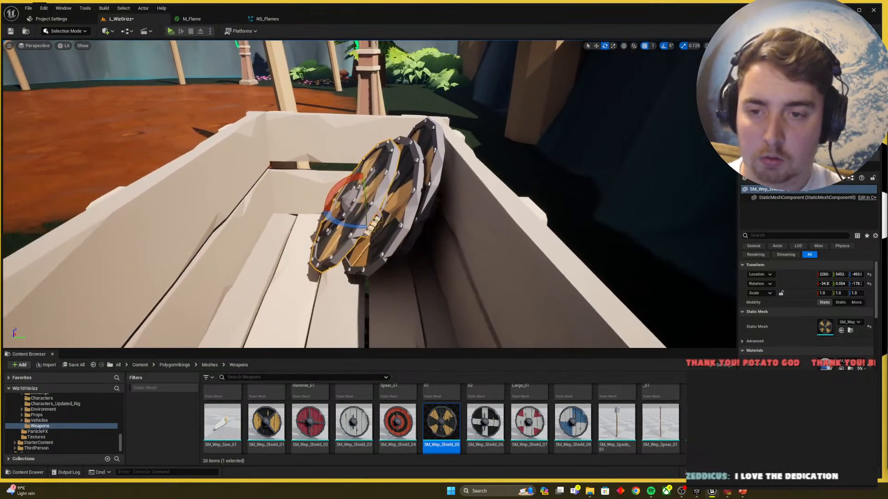
right_click_drag(392, 225, 403, 225)
key("a")
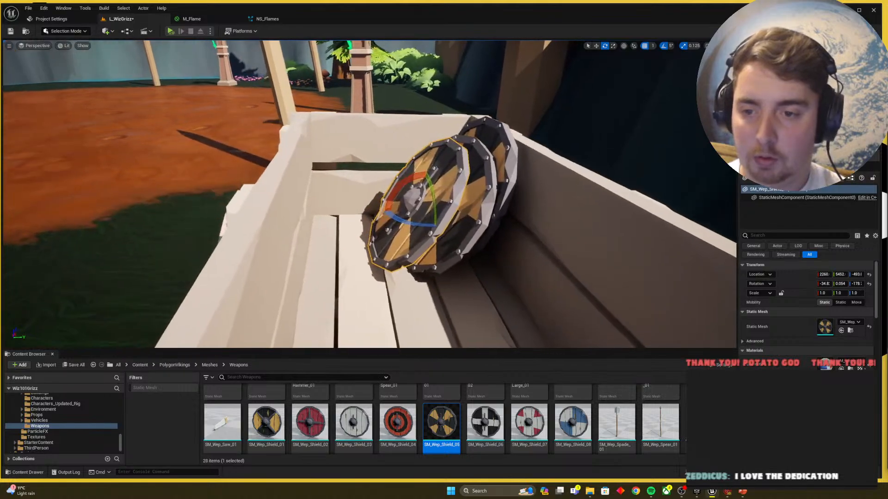
Step: Duplicate the shield as a fourth in the row, tilt it to about -50° and lower it onto the cart floor
key("w")
left_click_drag(430, 201, 414, 214)
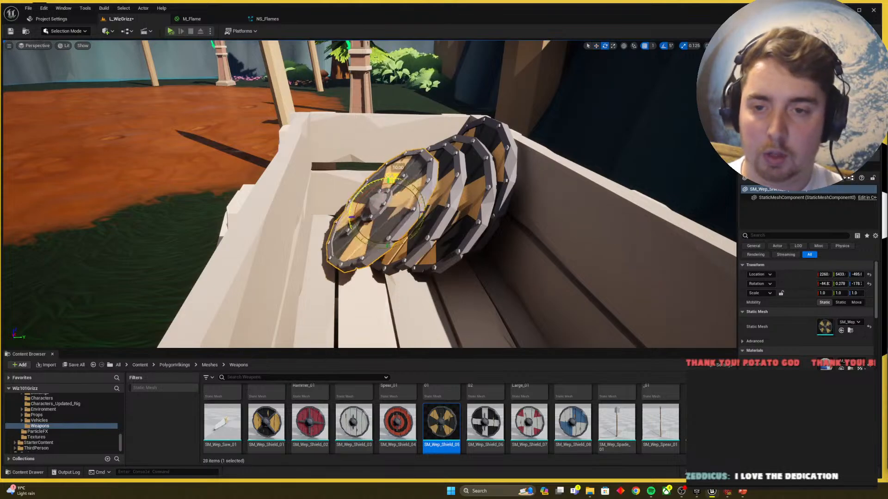
left_click_drag(387, 195, 388, 199)
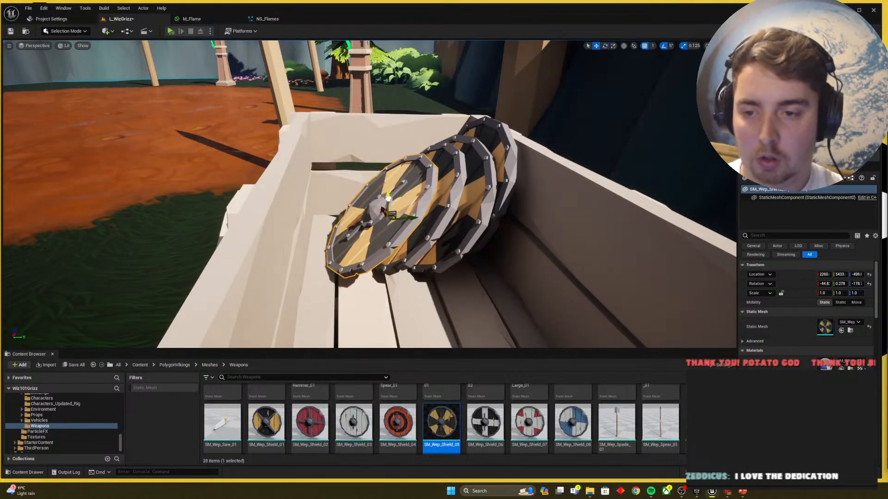
right_click_drag(388, 200, 389, 169)
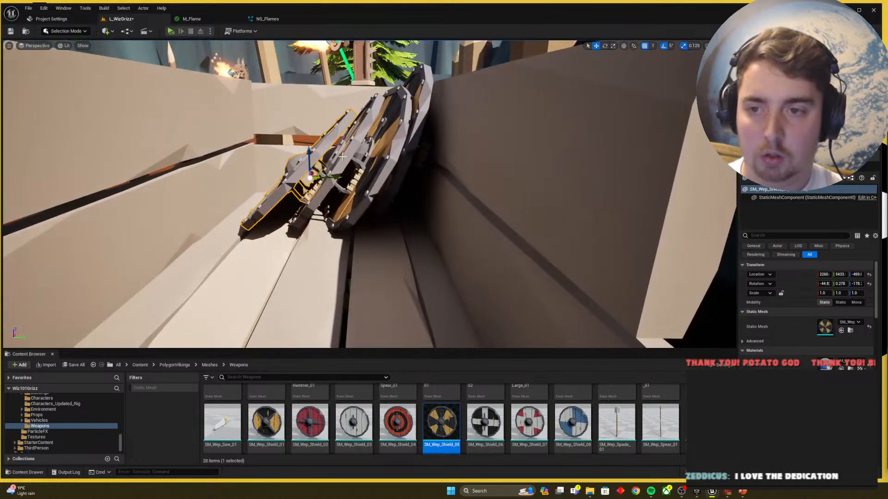
key("e")
left_click_drag(336, 151, 340, 159)
right_click_drag(341, 158, 334, 167)
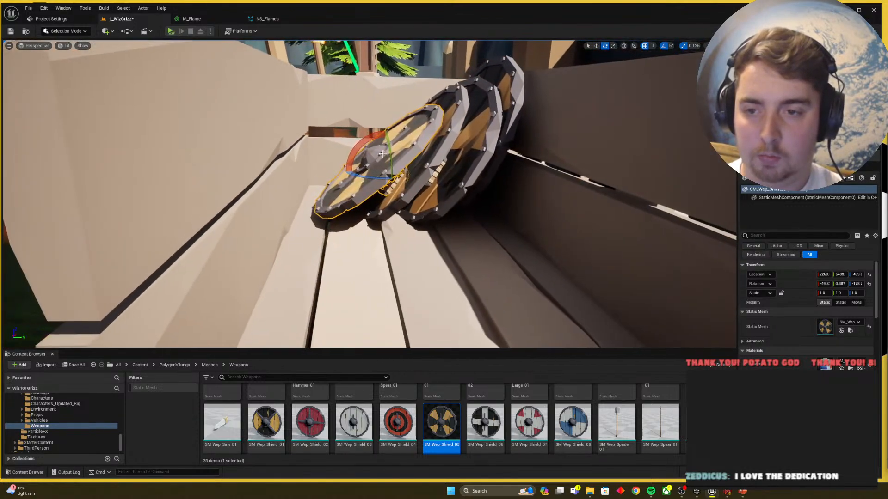
key("w")
left_click_drag(382, 144, 383, 148)
right_click_drag(390, 157, 399, 172)
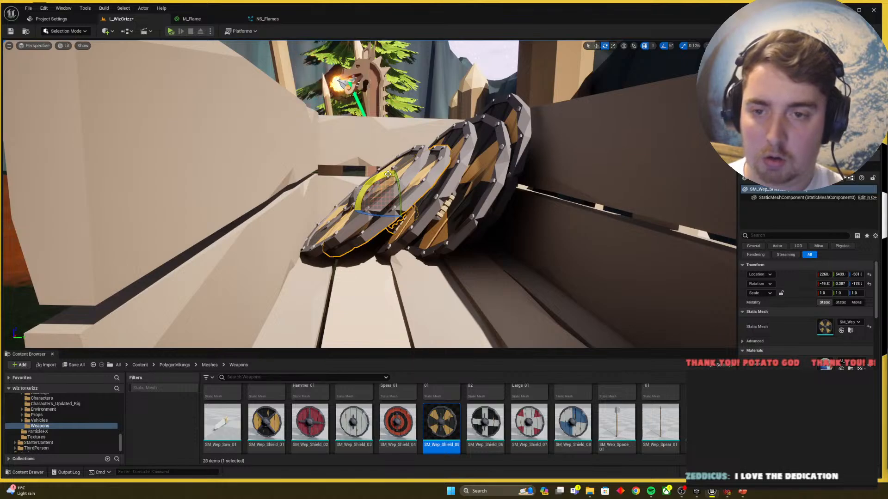
Step: Duplicate the shield as a fifth, tilt it to about -60° and rest it on top of the leaning stack
key("w")
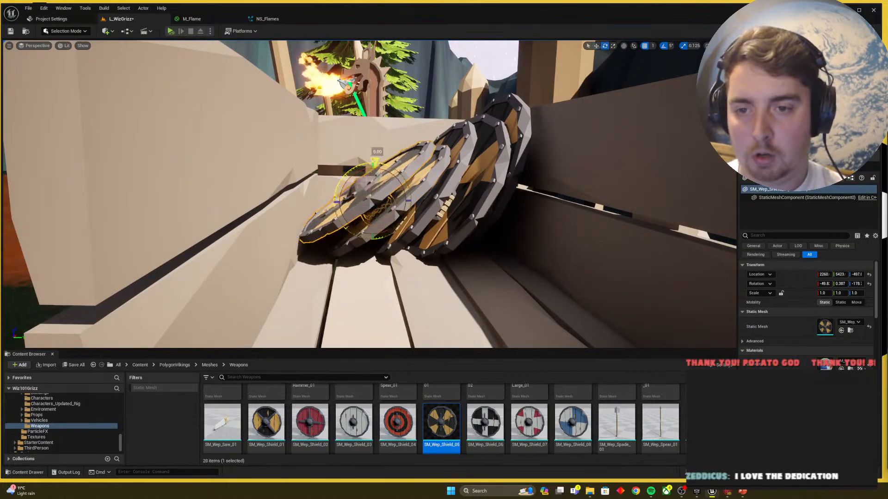
key("w")
left_click_drag(380, 192, 388, 189)
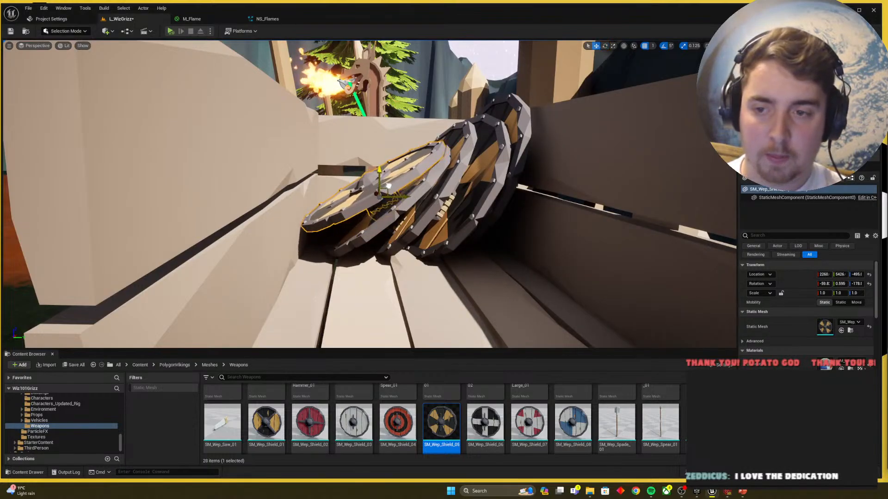
key("Escape")
key("e")
right_click_drag(421, 215, 393, 187)
left_click(385, 181)
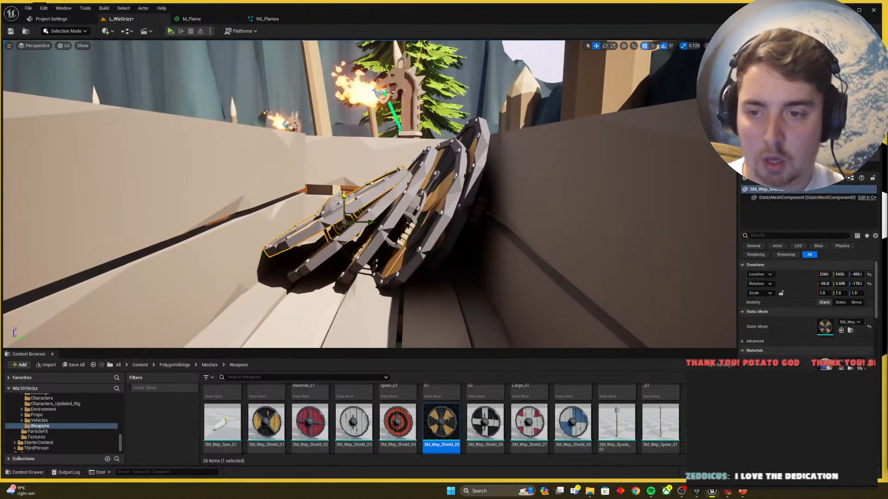
left_click_drag(341, 195, 340, 193)
key("Escape")
Step: Place SM_Wep_Axe_01 on the cart bed in front of the shields, laid down lengthwise, and undo the stray edit
right_click_drag(344, 195, 319, 193)
right_click_drag(405, 218, 405, 218)
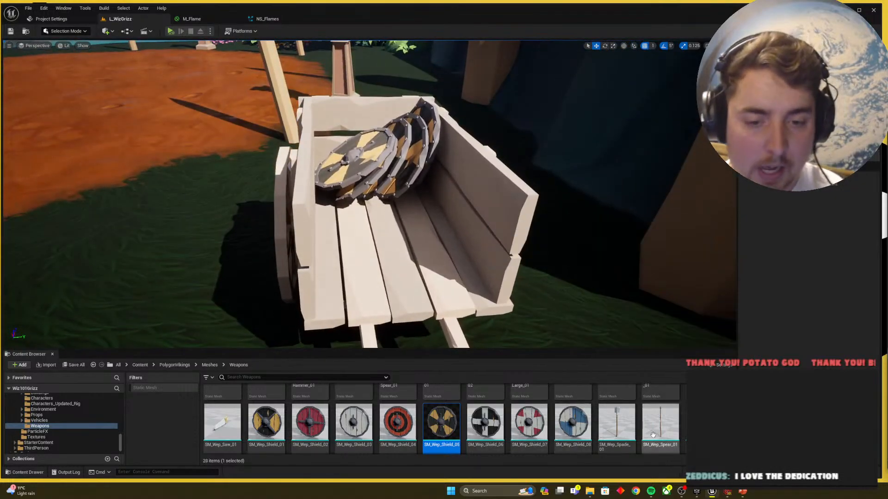
scroll(523, 443, "up", 3)
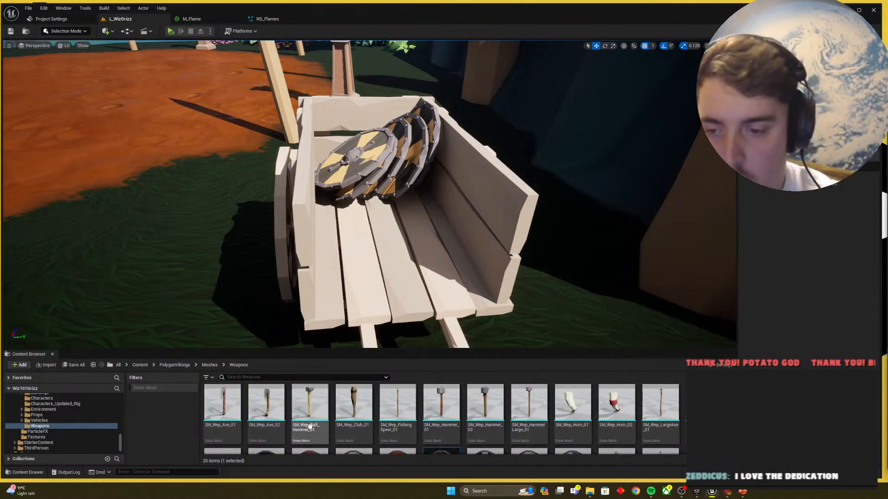
left_click_drag(222, 405, 423, 286)
mouse_move(422, 285)
right_mouse_down()
mouse_move(592, 208)
mouse_move(416, 296)
right_mouse_up()
key("e")
left_click_drag(394, 242, 394, 282)
key("ctrl+z")
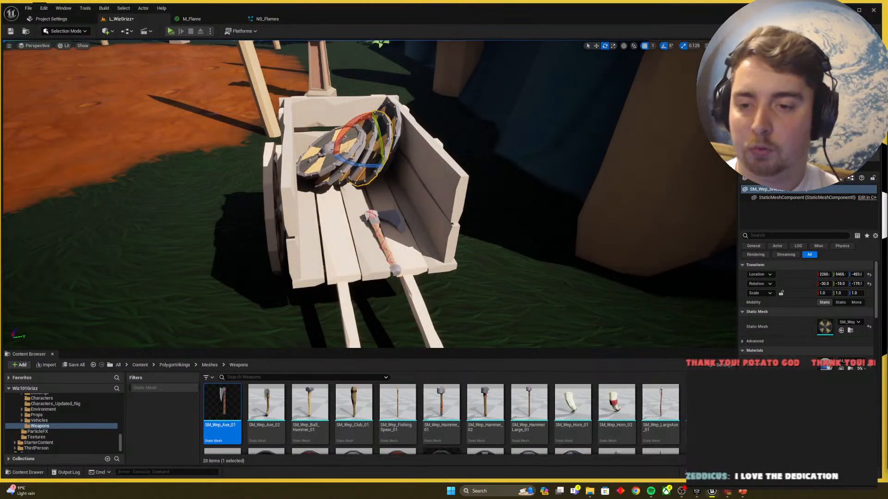
left_click(386, 242)
key("w")
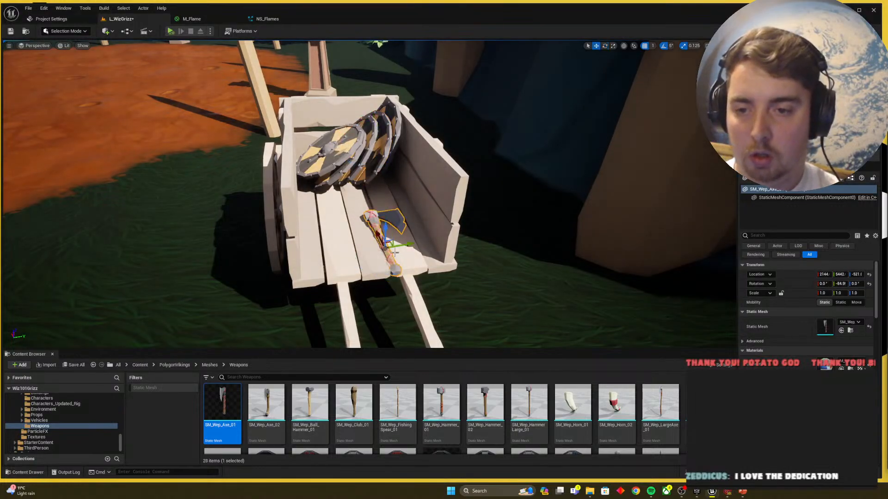
Step: Move the axe beside the cart's arena-side wall, pitch it to -90° and turn it 15° on the boards
left_click_drag(388, 244, 319, 223)
key("e")
key("w")
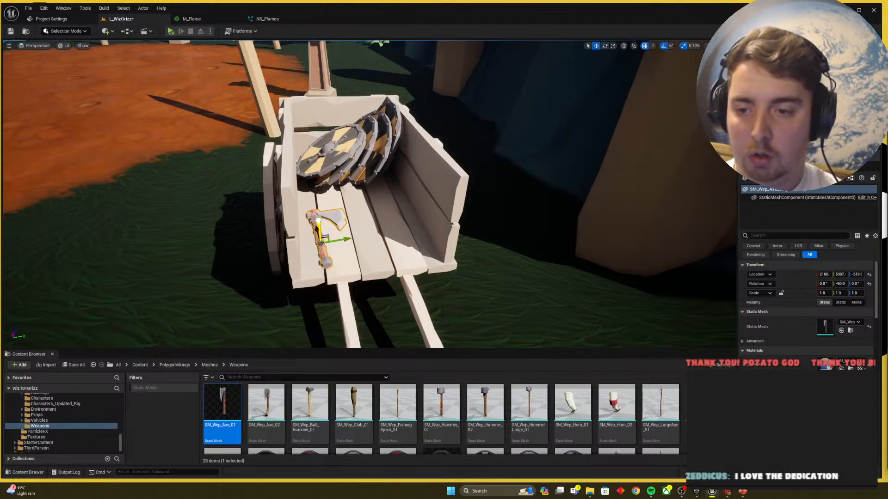
scroll(319, 222, "up", 8)
key("e")
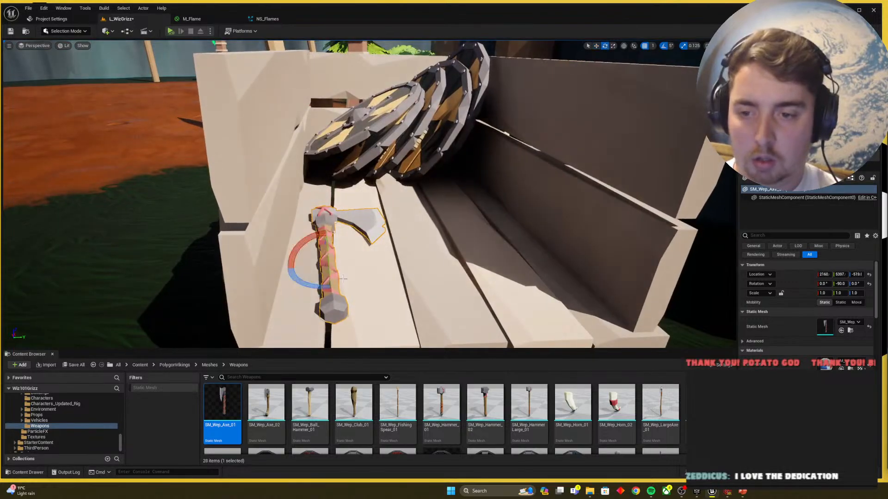
left_click_drag(342, 278, 324, 262)
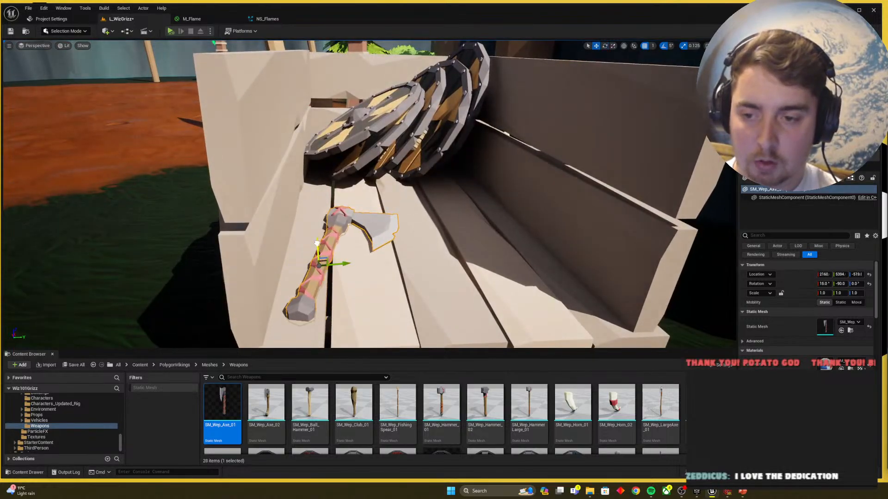
right_click_drag(332, 249, 345, 243)
Step: Roll the axe slightly so its blade dips toward the boards, and settle it on the cart floor
key("e")
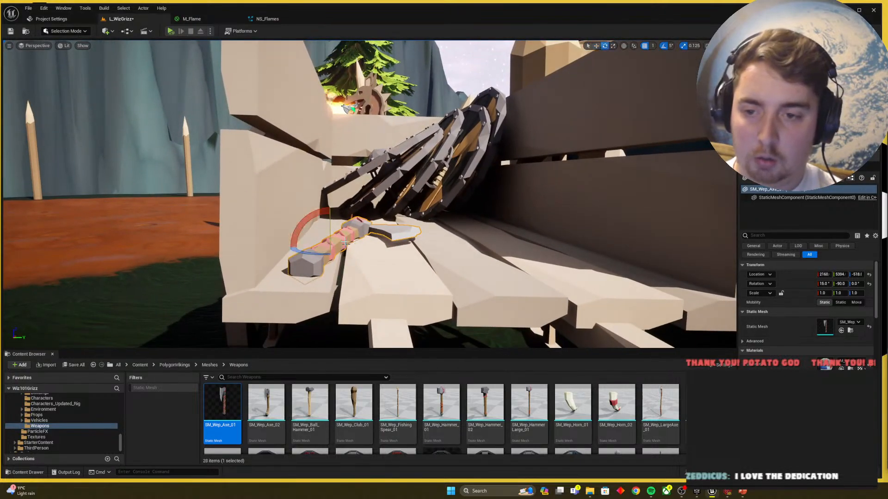
left_click(302, 218)
left_click(351, 236)
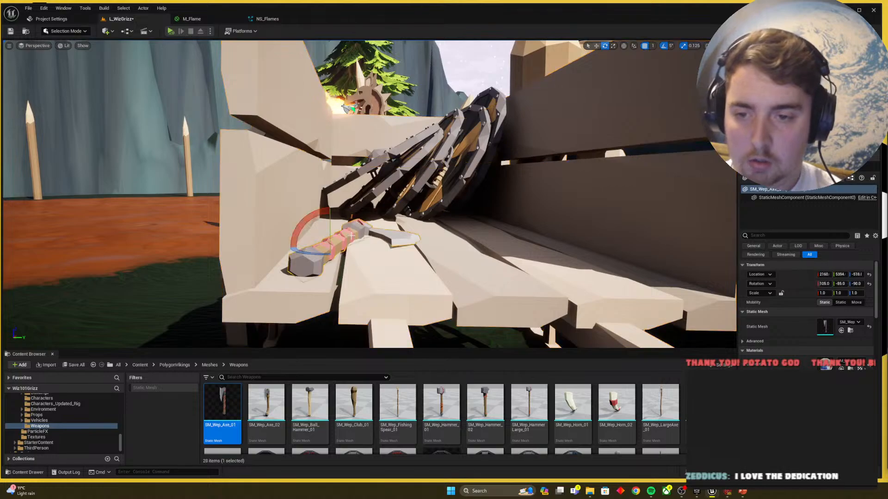
left_click(337, 217)
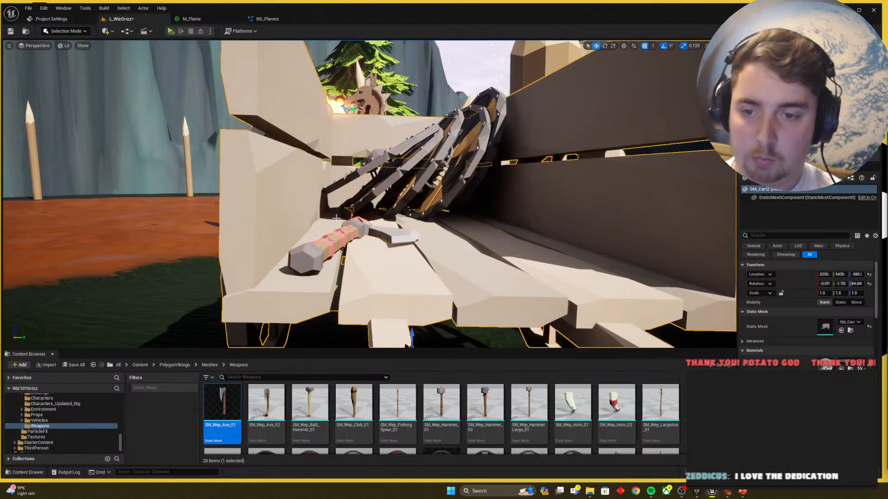
left_click(342, 239)
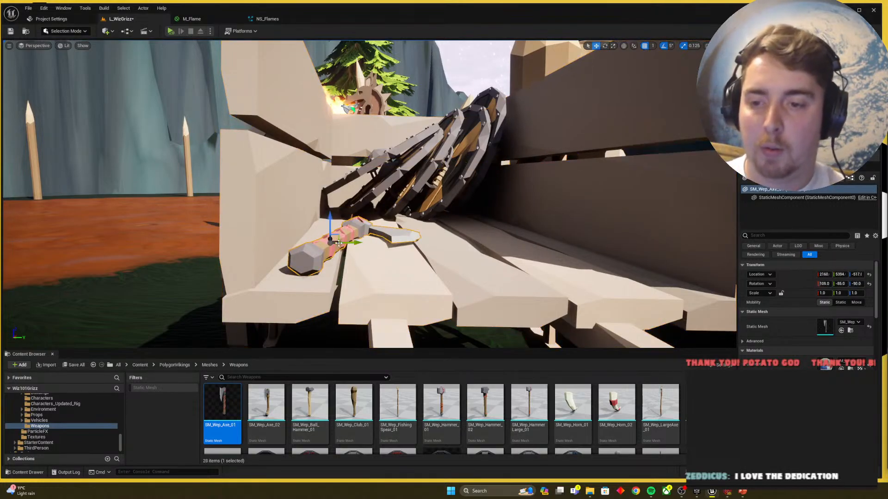
Step: Duplicate the axe beside the first one, lower the copy and adjust its tilt so it lies on the boards
left_click_drag(338, 237, 372, 229, "alt")
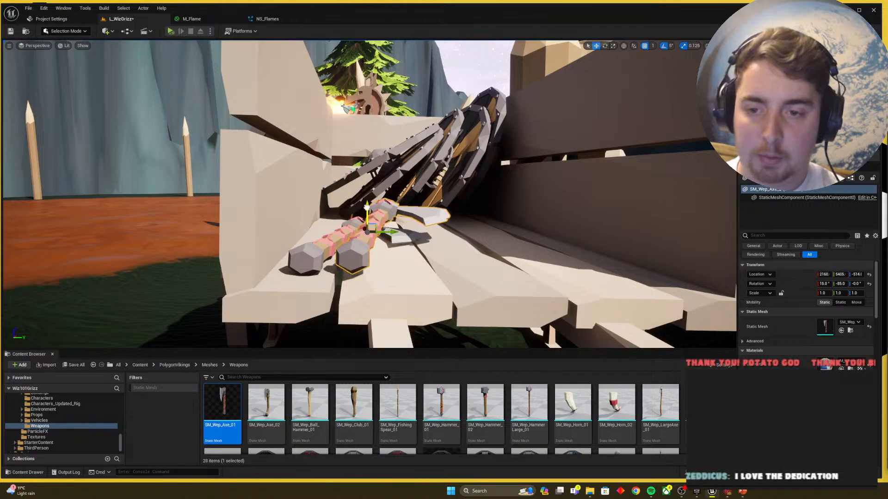
right_click_drag(367, 208, 398, 225)
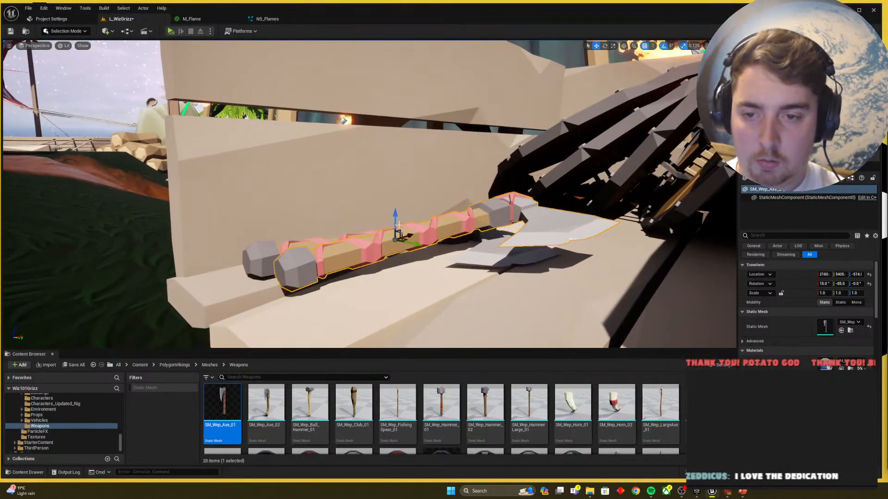
left_click_drag(398, 225, 389, 239)
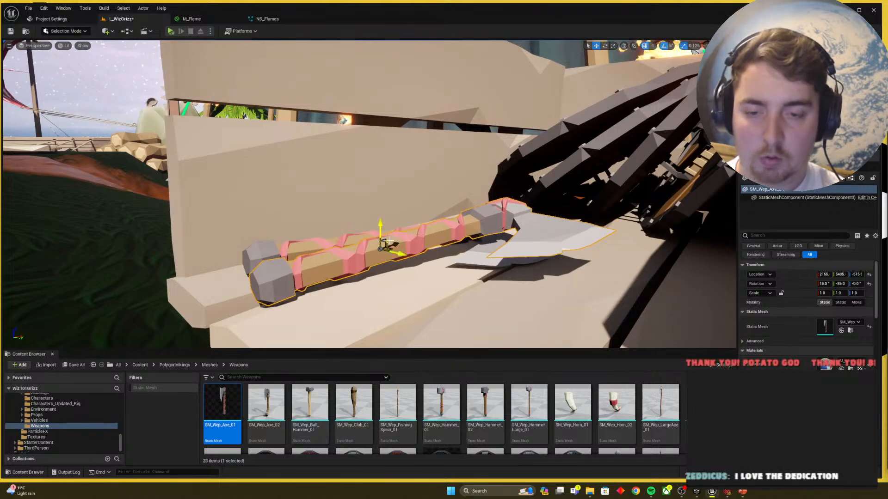
key("Escape")
right_click_drag(389, 241, 382, 266)
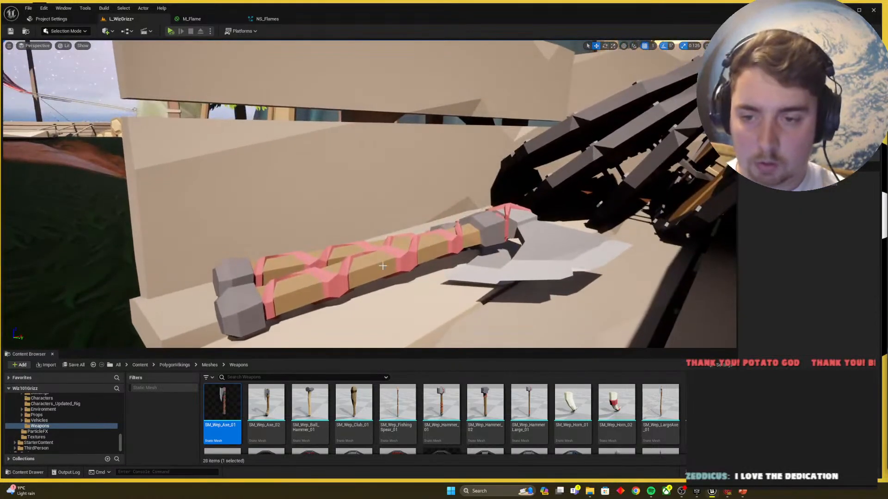
left_click(383, 266)
key("e")
left_click_drag(387, 257, 391, 260)
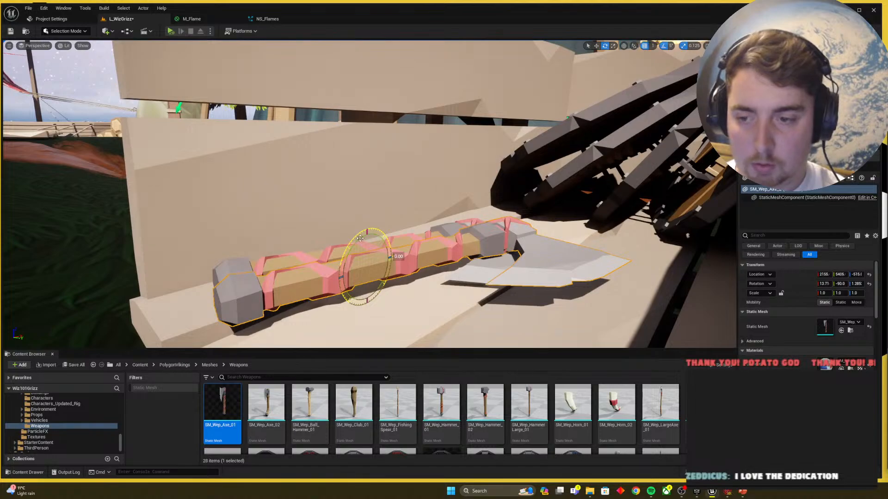
Step: Turn the second axe -15° horizontally and shift it so its handle spreads away from the first axe
left_click(230, 200)
mouse_move(230, 201)
right_mouse_down()
mouse_move(259, 220)
mouse_move(229, 201)
right_mouse_up()
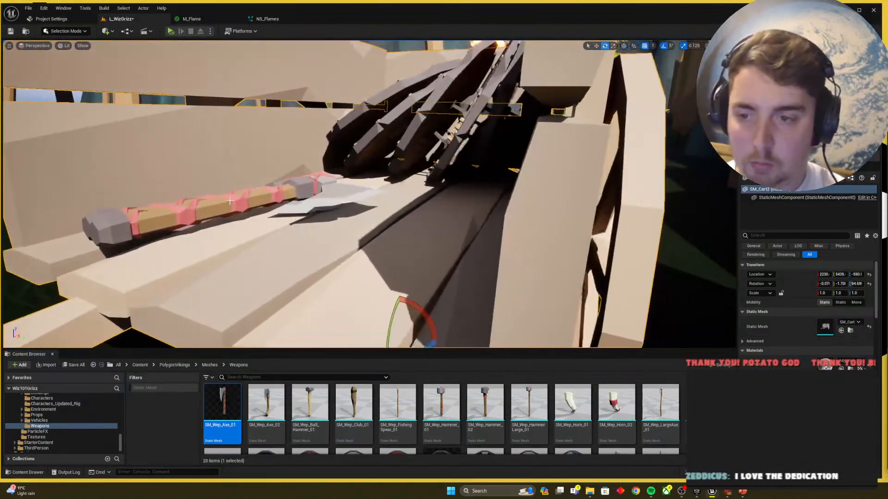
left_click(230, 201)
key("f")
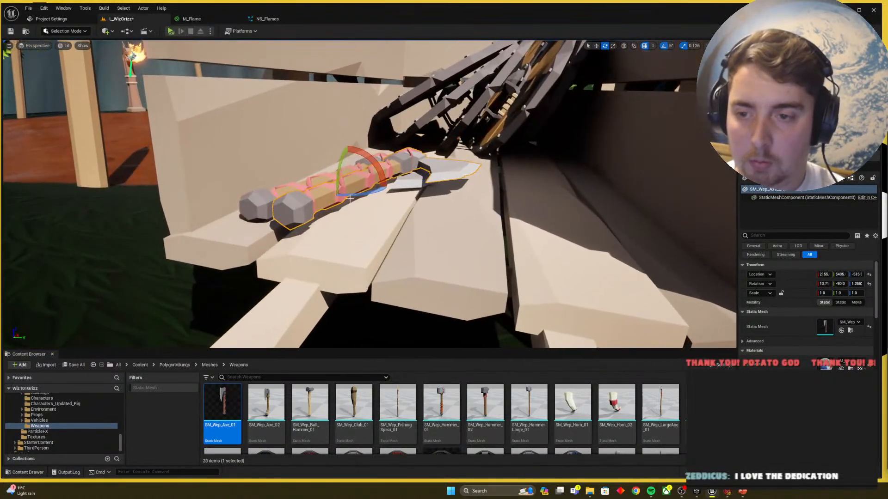
mouse_move(350, 199)
right_mouse_down()
mouse_move(365, 200)
mouse_move(357, 198)
right_mouse_up()
left_click_drag(330, 192, 340, 191)
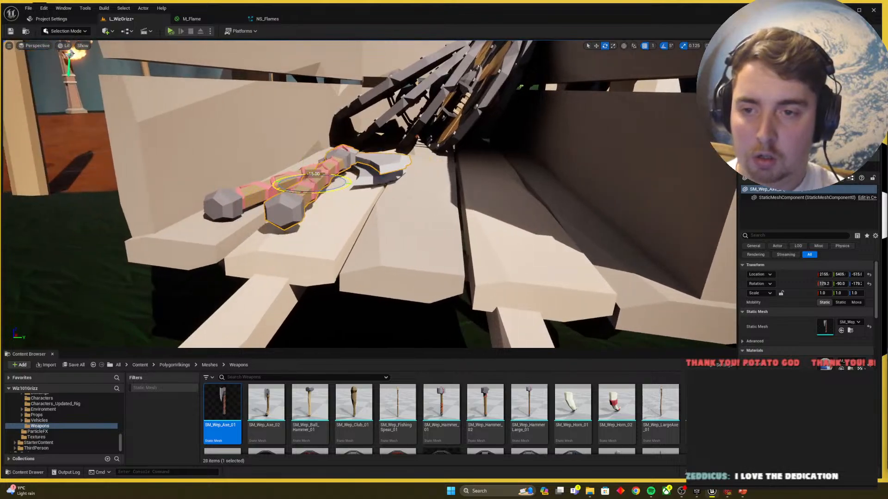
key("w")
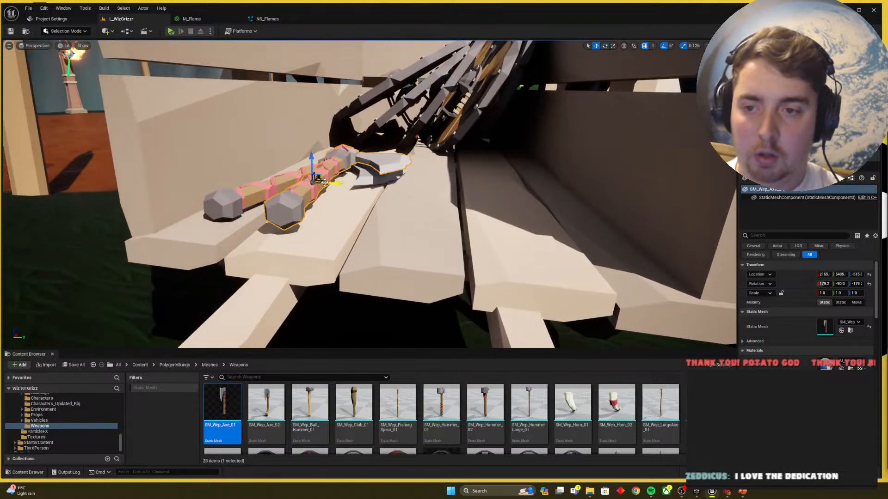
left_click_drag(318, 179, 334, 189)
right_click_drag(334, 189, 352, 228)
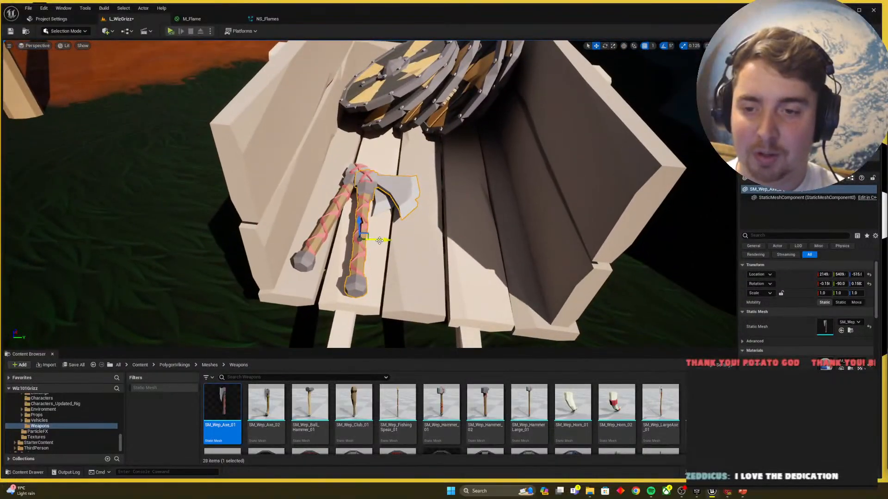
Step: Duplicate the axe toward the opposite side wall and flip the copy so its blade faces the other two axes
left_click_drag(380, 240, 476, 250)
key("e")
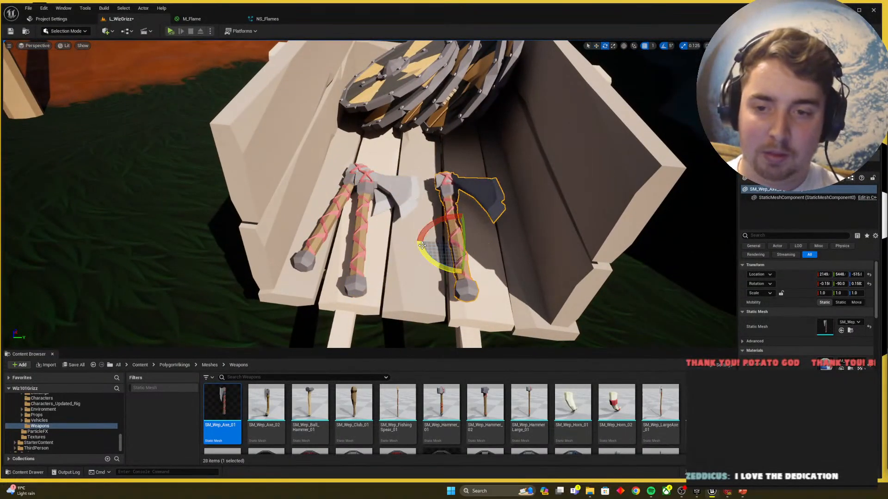
left_click_drag(422, 237, 522, 245)
key("w")
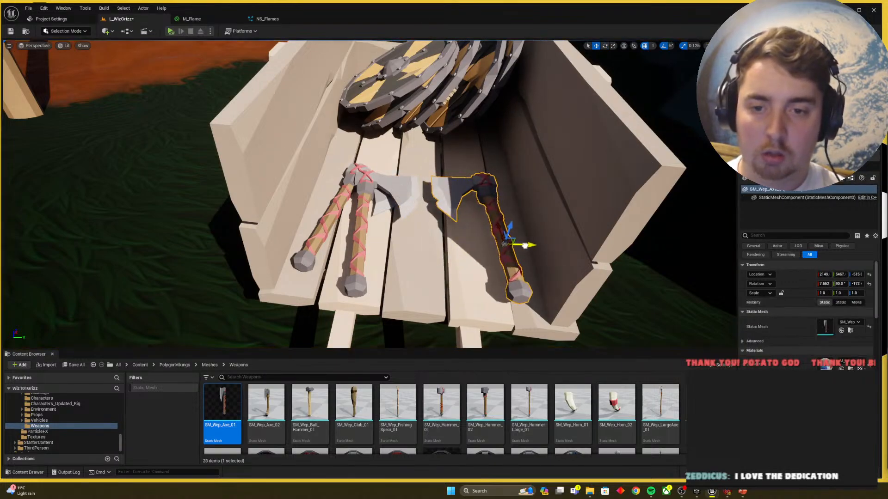
Step: Lower the third axe onto the cart boards and tilt it by -5° so it lies flat near the side wall
key("q")
right_click_drag(482, 197, 482, 196)
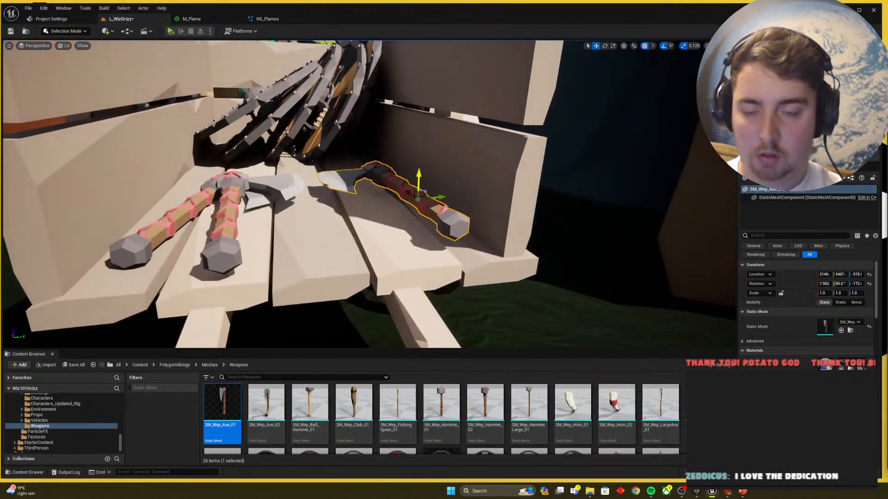
left_click_drag(420, 178, 421, 196)
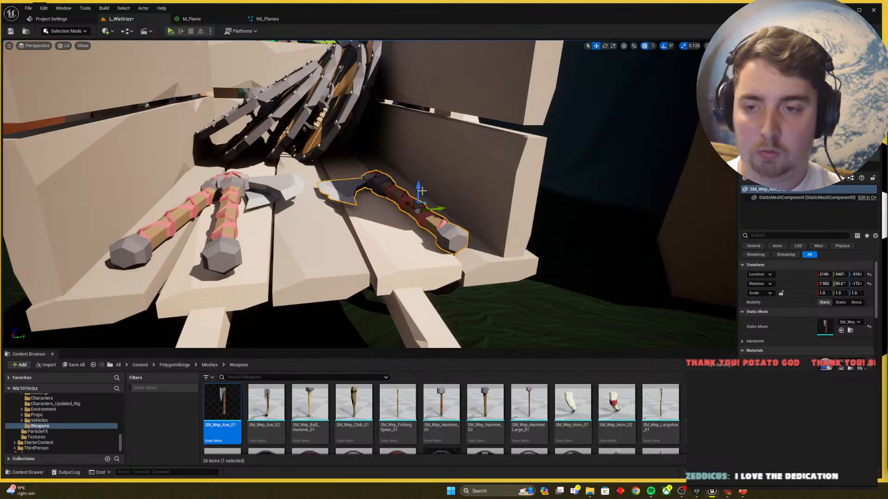
key("e")
left_click_drag(432, 177, 427, 175)
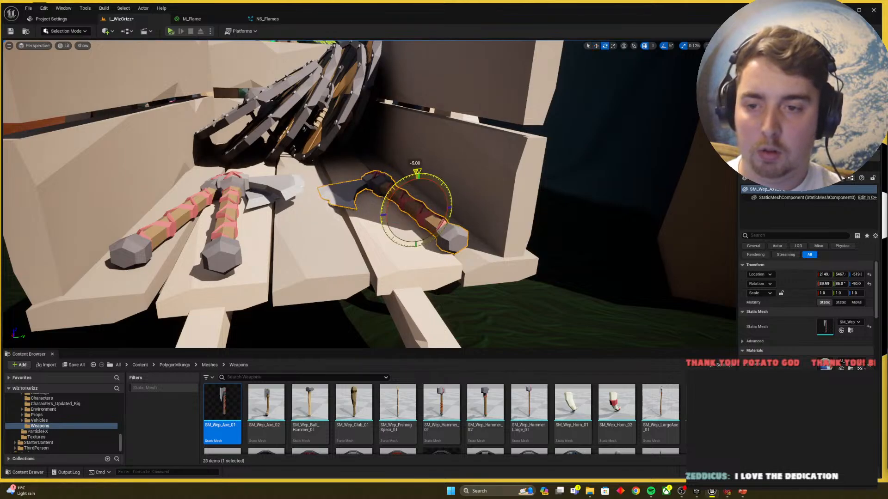
key("Escape")
left_click(409, 205)
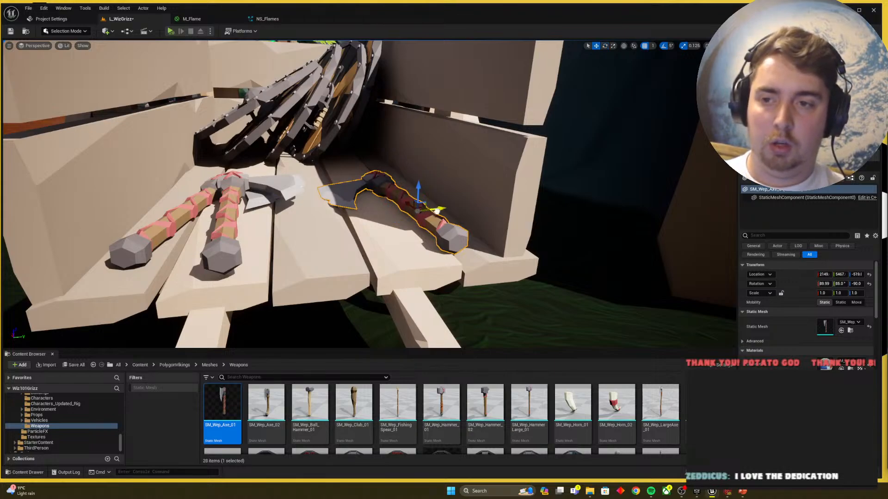
Step: Duplicate the third axe toward the middle of the cart and turn the copy 15° horizontally, shifting it between the other axes
left_click_drag(408, 218, 396, 222)
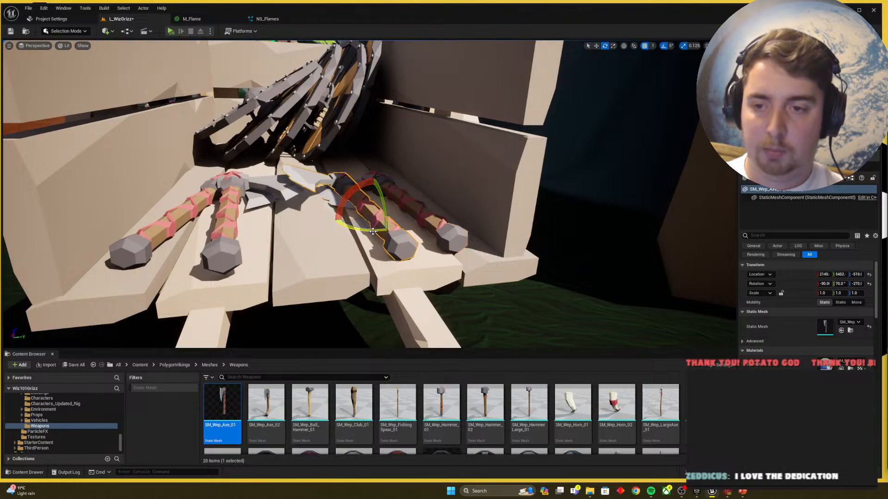
left_click_drag(373, 231, 338, 211)
key("w")
left_click(375, 226)
left_click(376, 216)
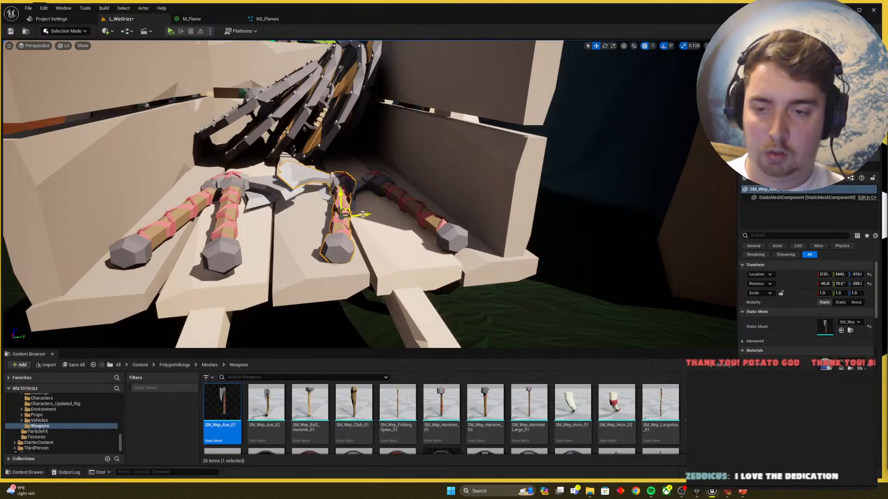
Step: Raise the fourth axe slightly and adjust its tilt so it rests on the cart floor instead of sinking into it
right_click_drag(339, 212, 296, 206)
key("d")
key("w")
right_click_drag(416, 206, 328, 218)
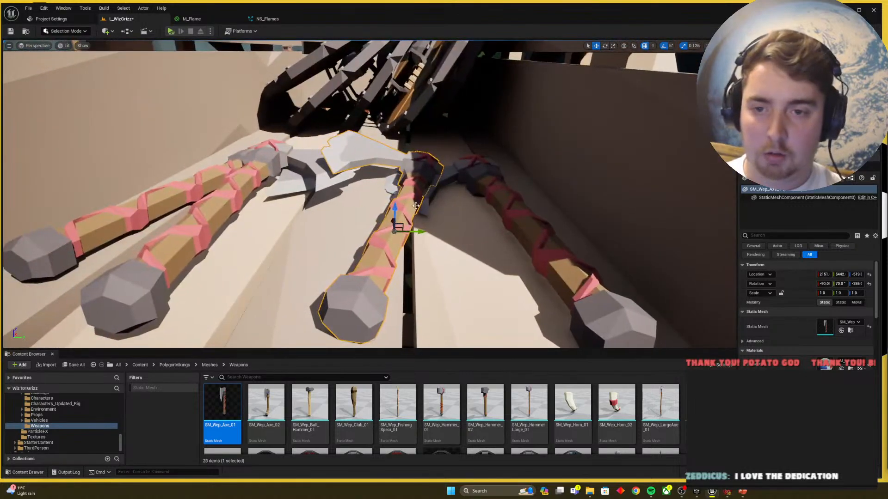
left_click_drag(396, 208, 392, 195)
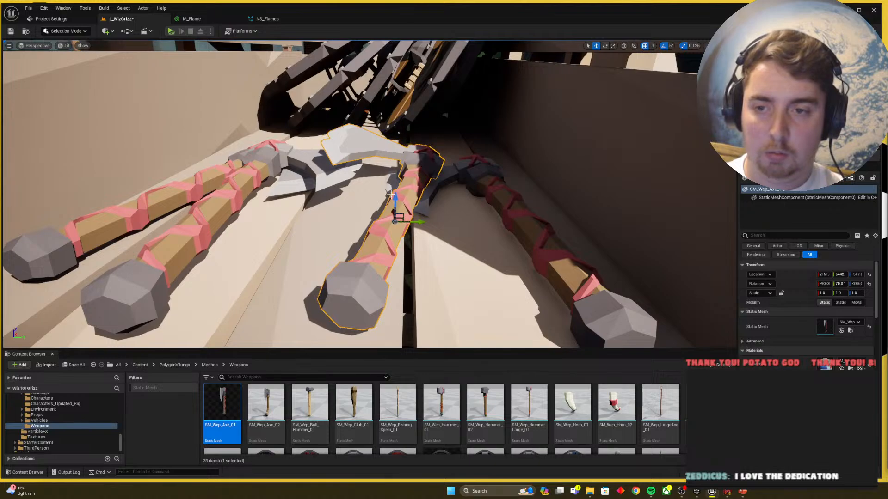
left_click(397, 198)
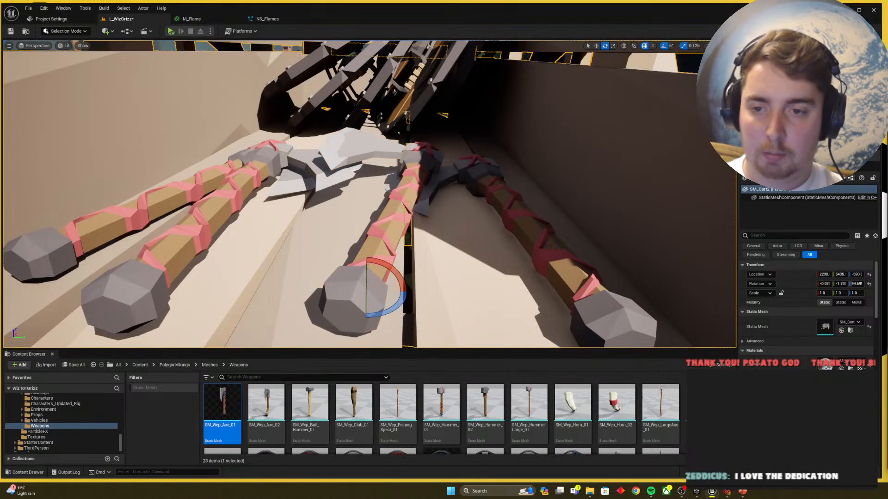
left_click(400, 211)
left_click_drag(395, 211, 391, 199)
key("Escape")
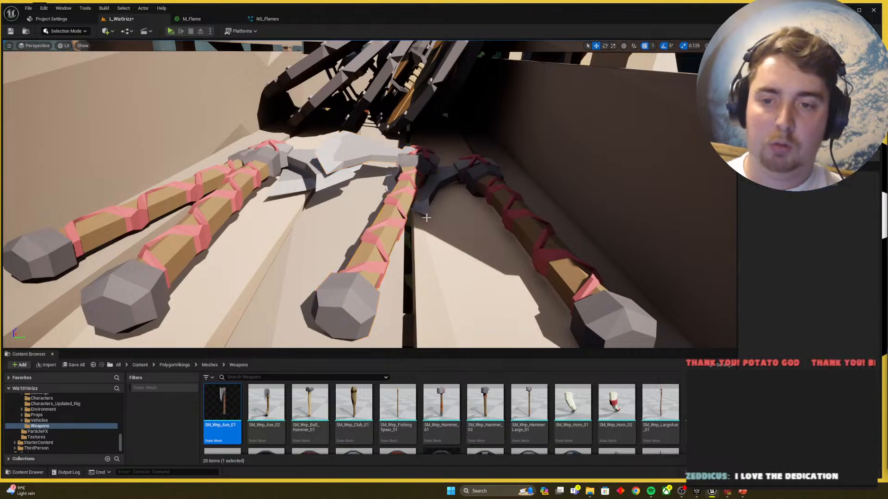
Step: Examine the cart with its shields and axes from a distance, beside the arena
key("s")
right_click_drag(391, 200, 409, 223)
key("a")
key("d")
key("w")
key("s")
key("s")
key("a")
key("w")
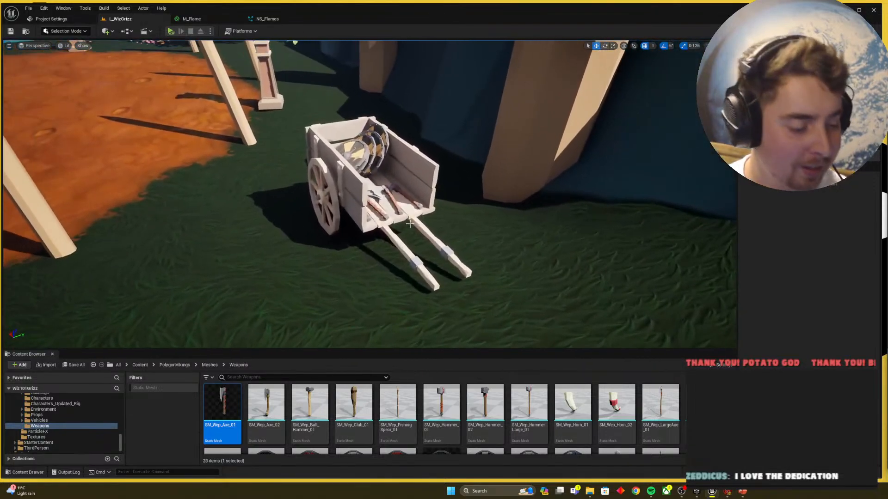
Step: Go back to the PolygonVikings Meshes folder and look over the village buildings, campfire and the grass around the cart
left_click(210, 365)
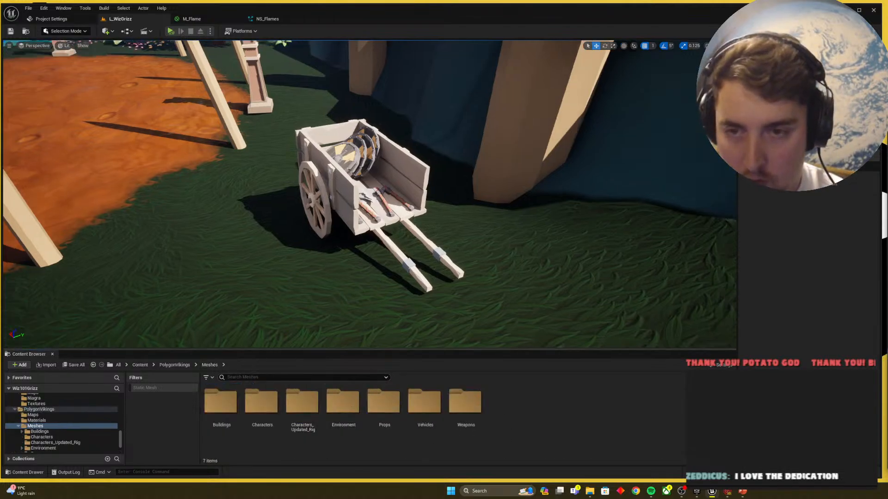
key("w")
right_click_drag(370, 208, 573, 185)
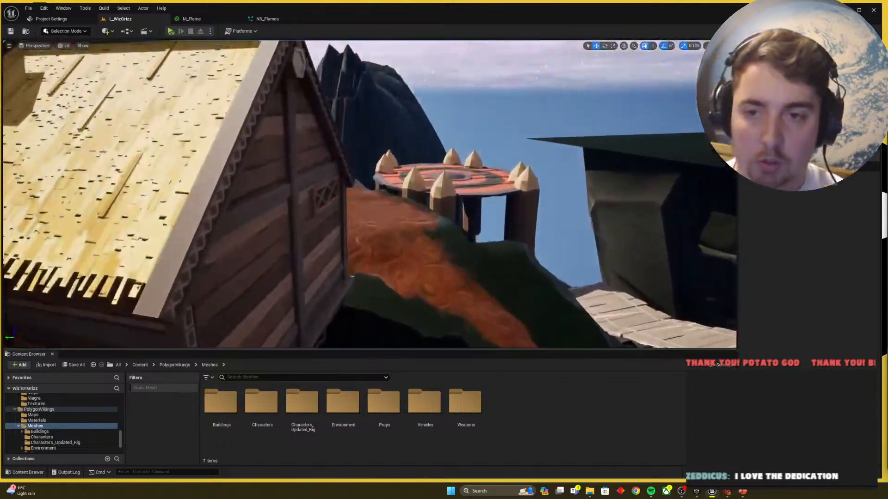
key("d")
right_click_drag(401, 325, 282, 335)
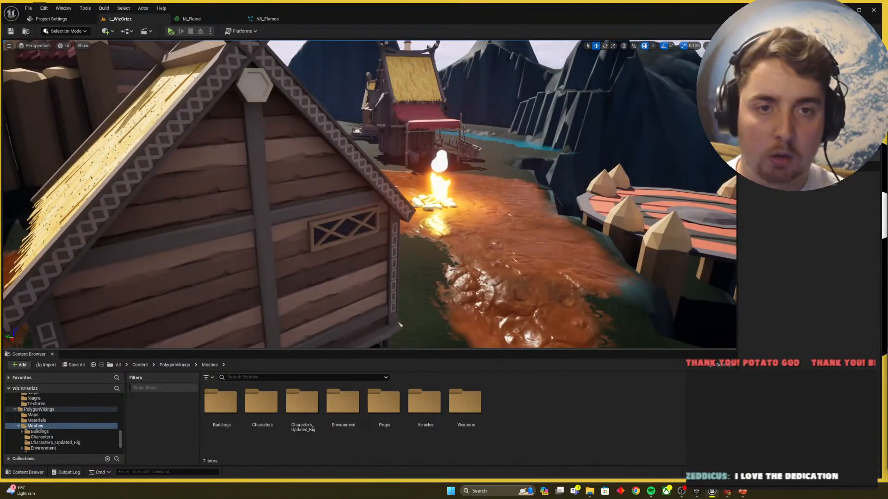
scroll(370, 194, "up", 1)
key("d")
right_click_drag(370, 194, 412, 232)
key("w")
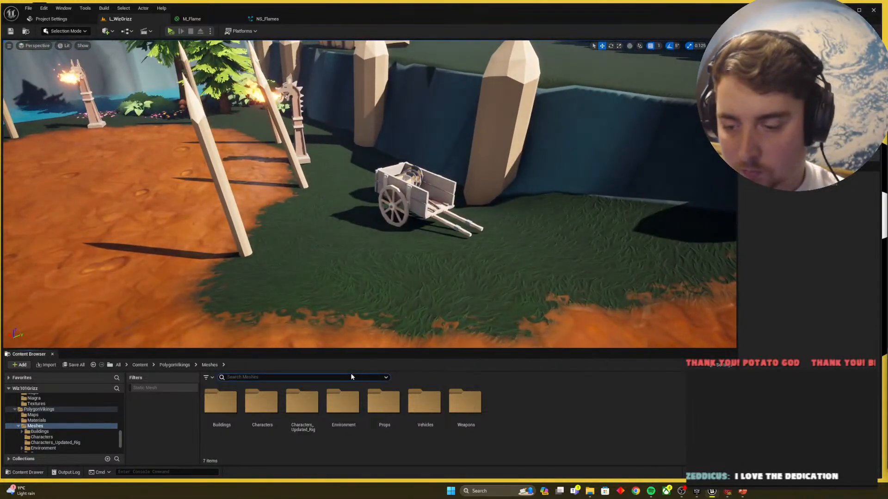
Step: Search the whole Content folder for "sack" and place SM_Sack_01_A on the grass beside the cart wheel
type("sack")
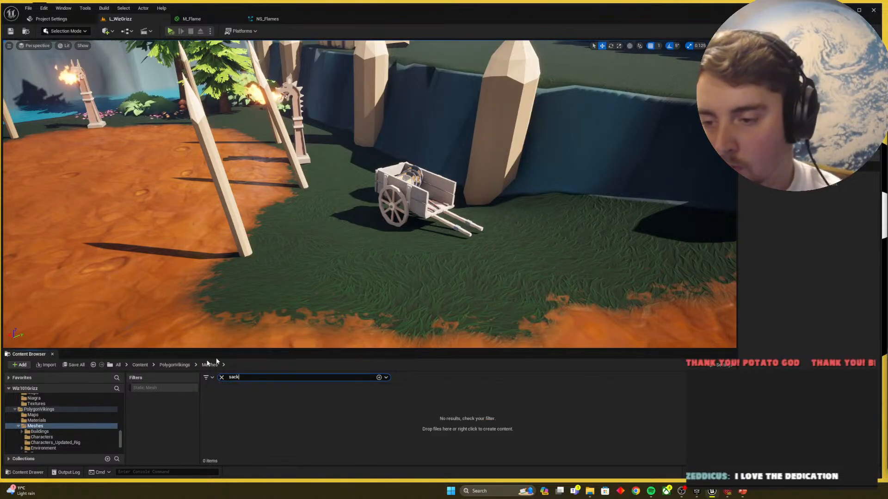
left_click(139, 366)
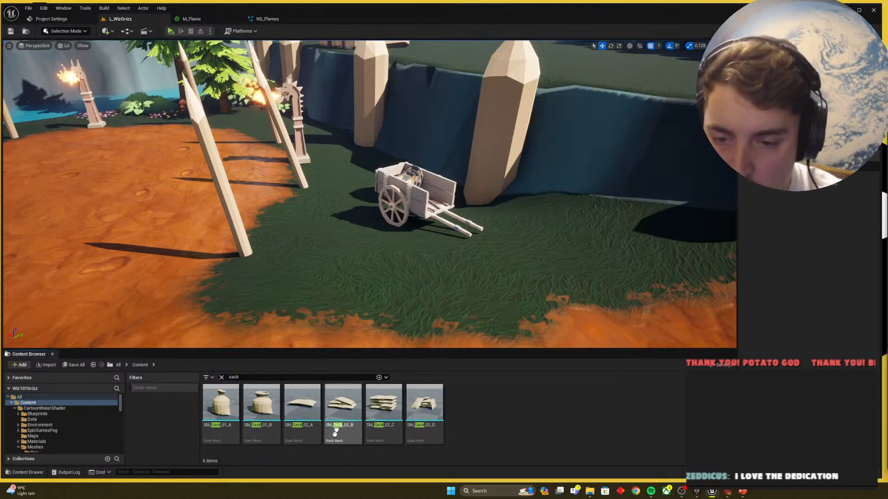
left_click_drag(221, 403, 370, 227)
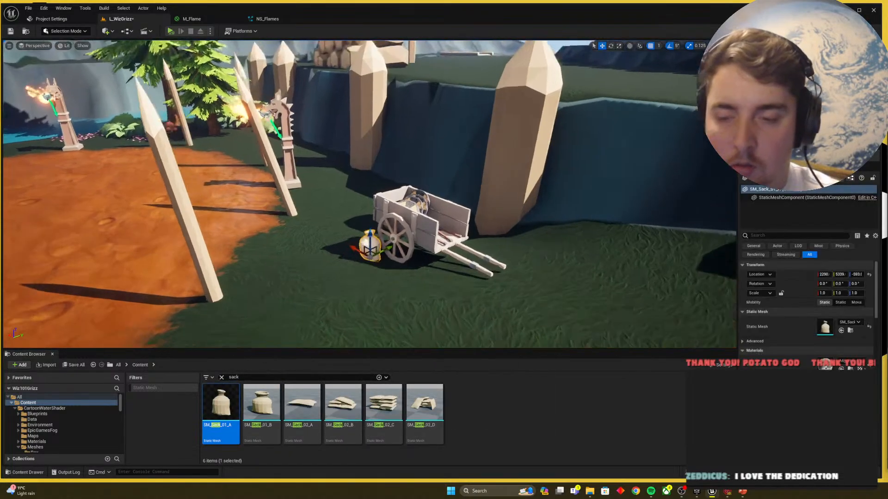
Step: Rotate the sack 25° about its vertical axis and move it close behind the cart wheel
scroll(371, 227, "up", 5)
key("e")
left_click_drag(374, 320, 369, 272)
key("w")
scroll(368, 273, "down", 4)
scroll(384, 298, "up", 3)
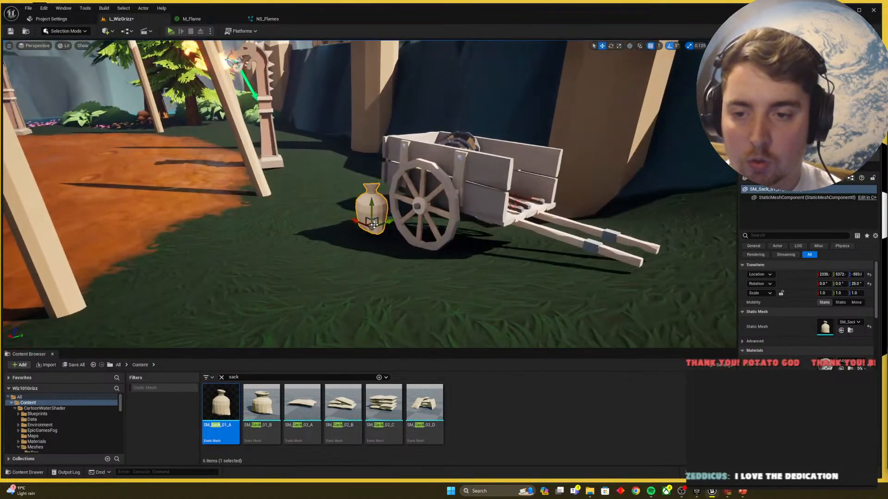
Step: Duplicate the sack in front of the cart wheel and turn the copy 180° about its vertical axis
left_click_drag(374, 224, 387, 235, "alt")
key("w")
right_click_drag(387, 235, 445, 294)
scroll(446, 294, "down", 4)
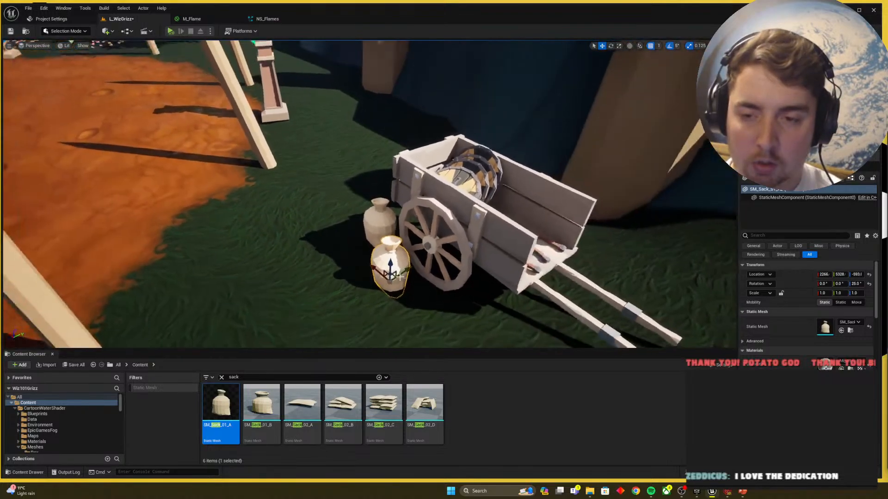
key("e")
left_click_drag(385, 306, 429, 307)
key("q")
right_click_drag(412, 307, 453, 302)
key("a")
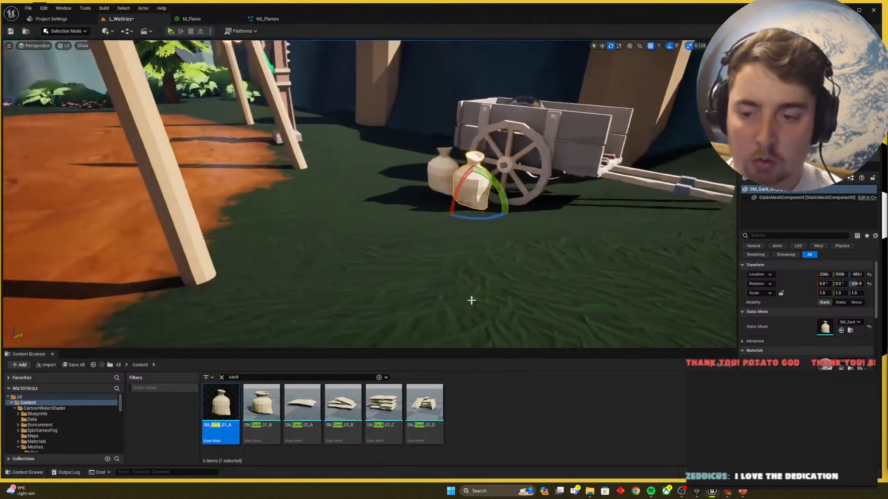
Step: Search the content for "barrel", and duplicate the existing barrel at the red-roofed house across to the arena side near the cart
left_click(222, 378)
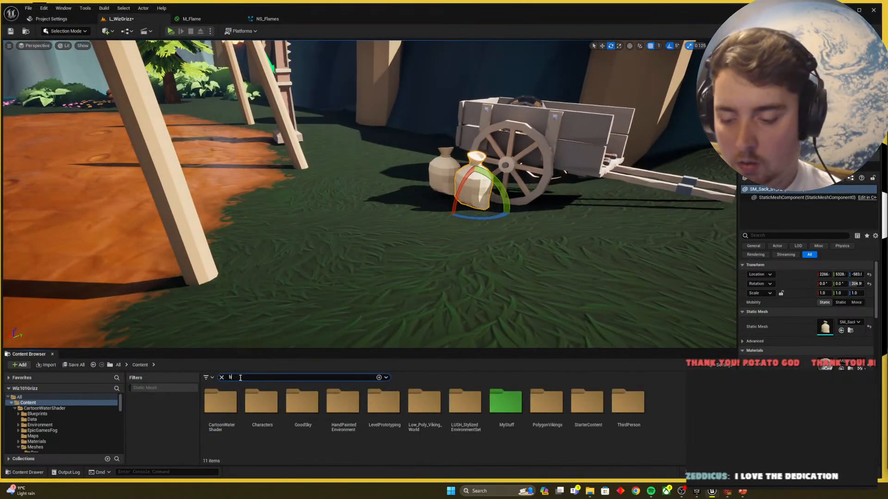
type("barrel")
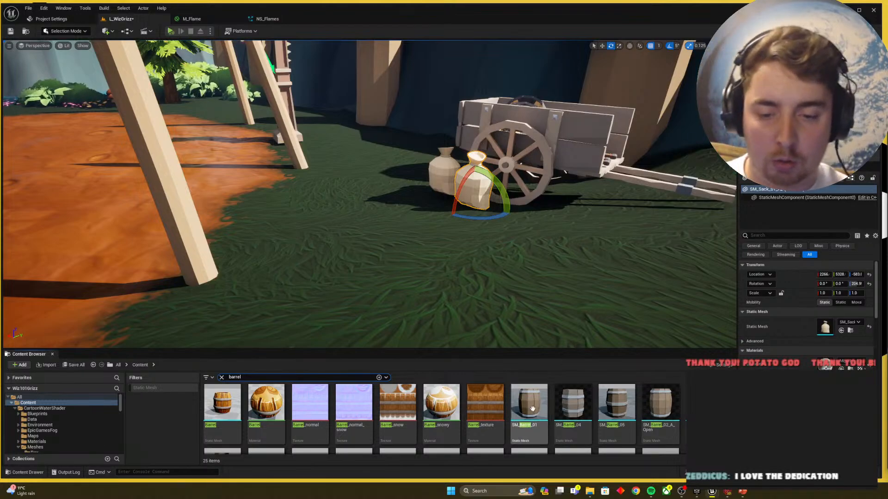
right_click_drag(520, 296, 568, 296)
key("s")
right_click_drag(462, 176, 567, 169)
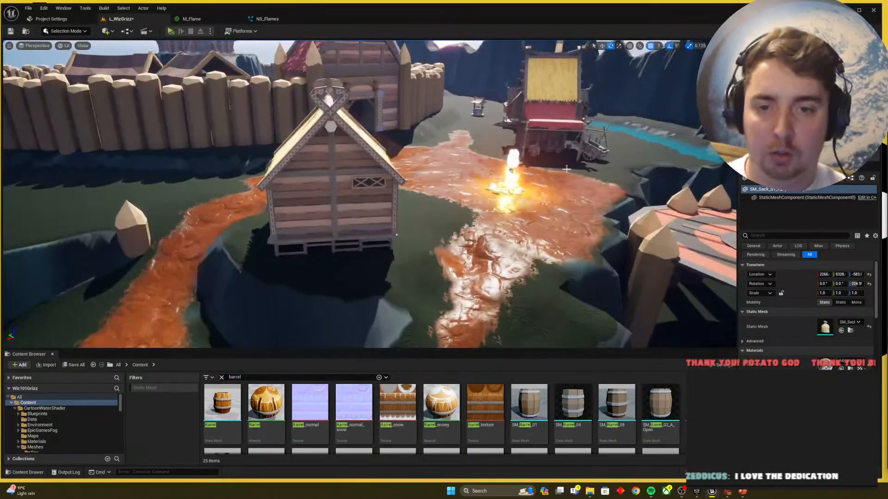
left_click(550, 149)
key("w")
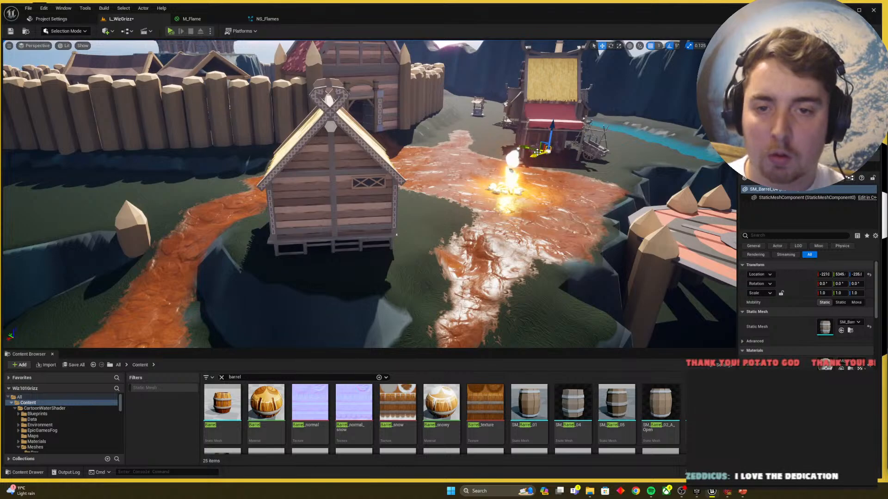
left_click_drag(537, 152, 40, 317)
key("f")
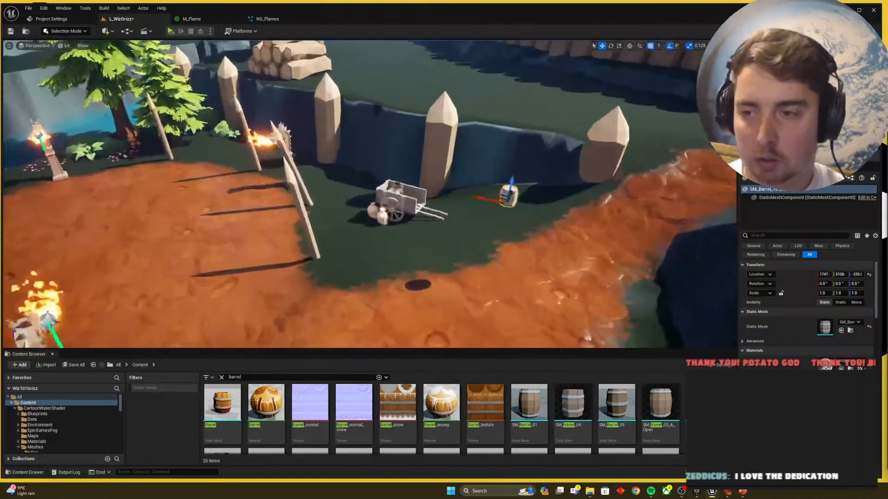
Step: Lower the barrel toward the ground and bring it next to the sacks beside the cart
key("w")
right_click_drag(320, 210, 345, 198)
key("s")
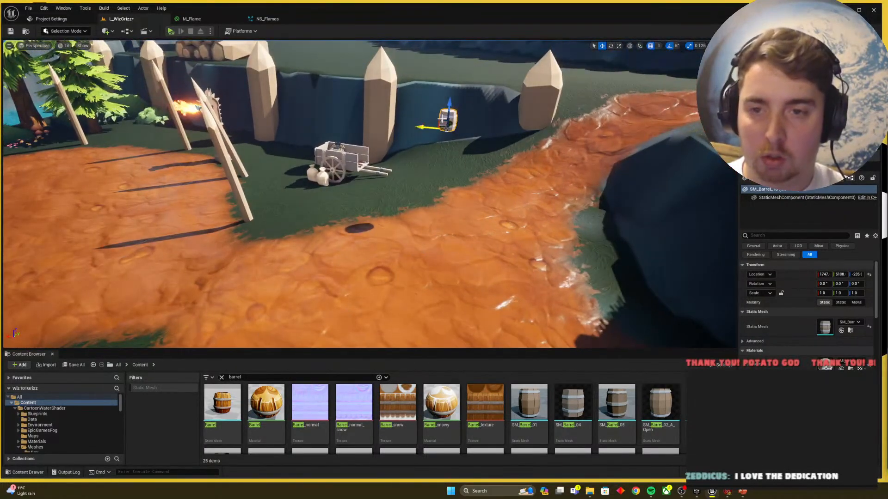
left_click_drag(451, 104, 423, 196)
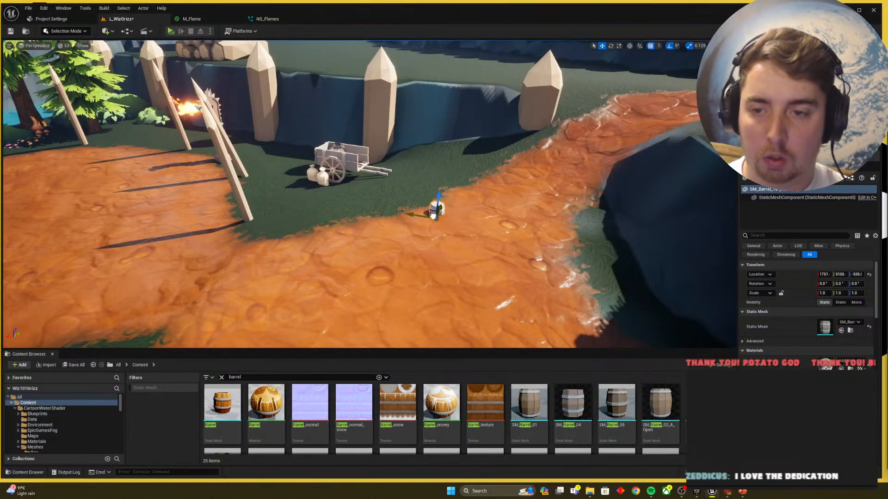
left_click_drag(308, 175, 308, 175)
key("a")
right_click_drag(319, 256, 386, 281)
key("w")
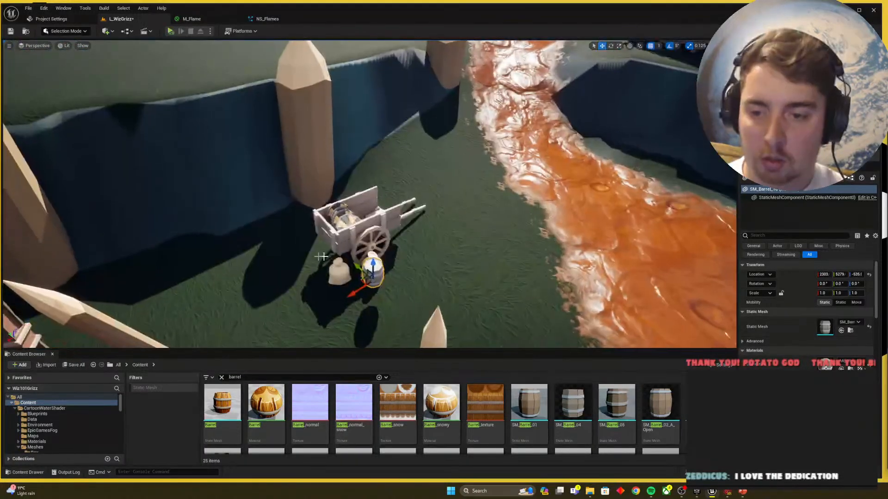
Step: Move the barrel behind the cart's tail end, beside the sacks, and lower it onto the grass
left_click_drag(360, 279, 296, 242)
right_click_drag(295, 243, 327, 230)
key("w")
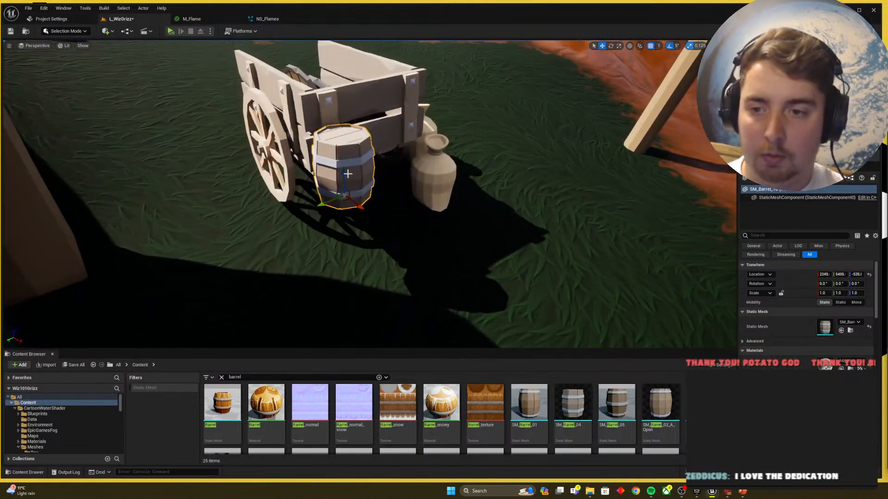
left_click_drag(347, 174, 400, 239)
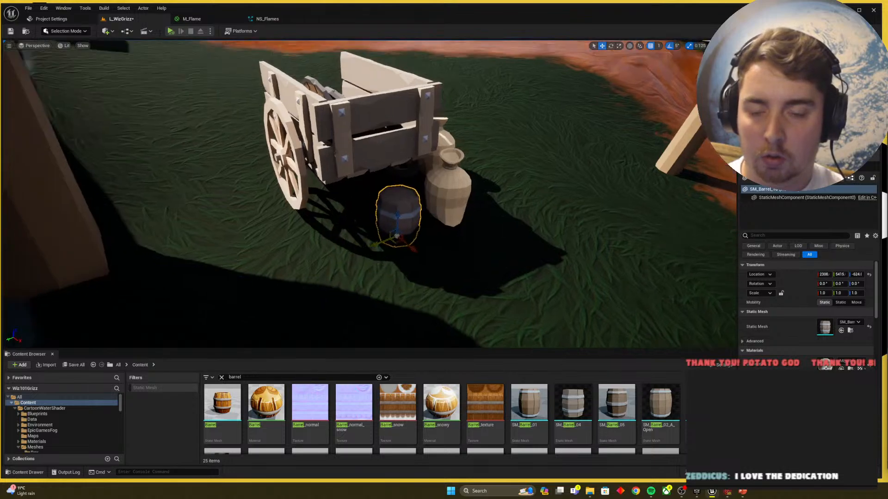
Step: Select the cart together with the shields and weapons lying in it and group them
right_click_drag(400, 240, 413, 212)
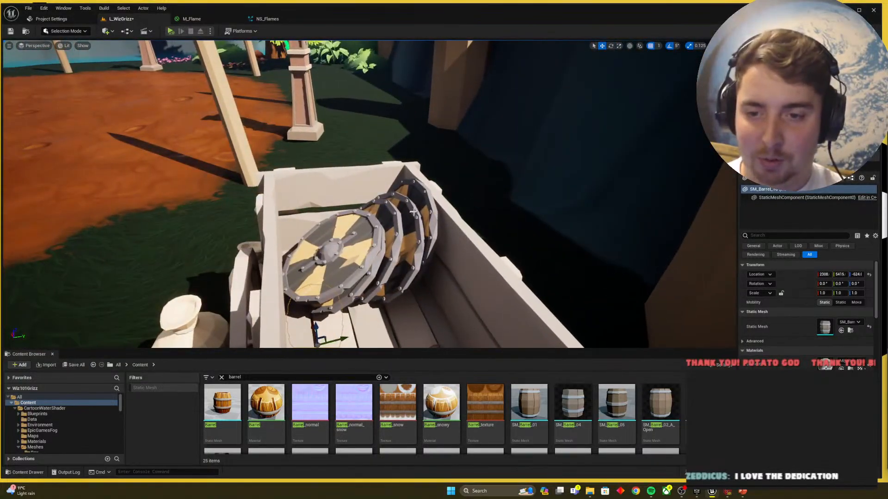
left_click(406, 275)
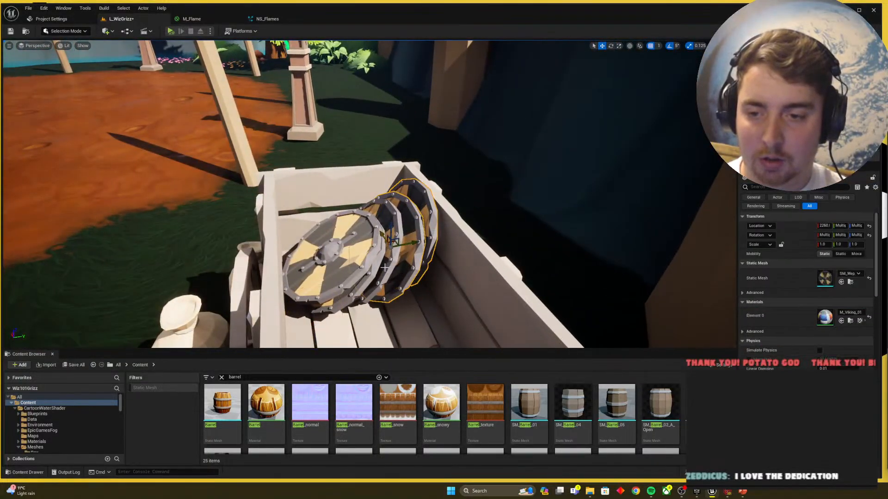
left_click(464, 284, "ctrl")
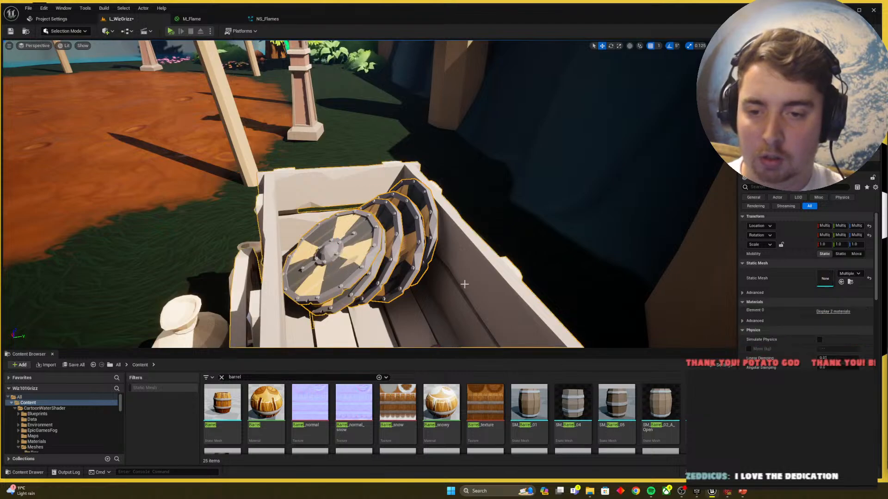
key("f")
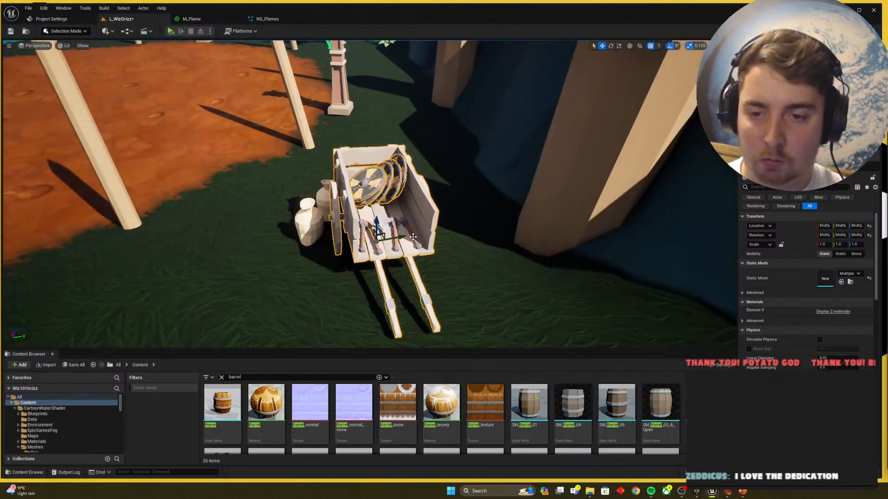
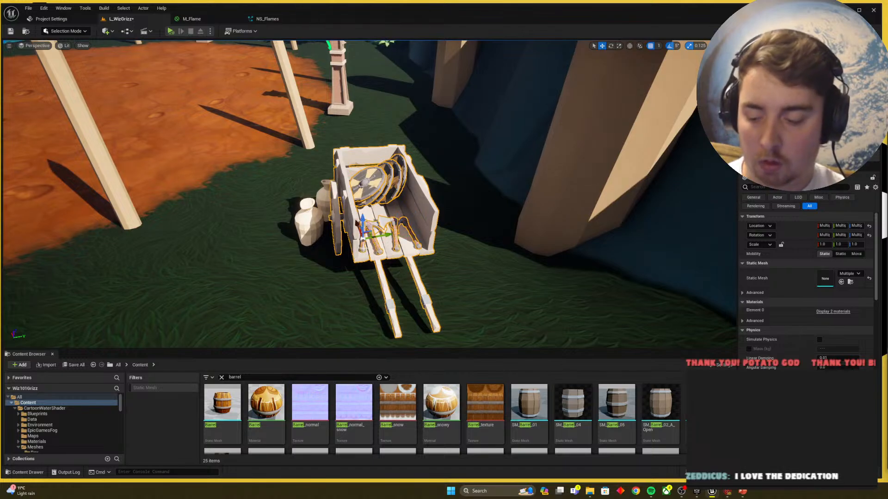
key("ctrl+g")
Step: Fine-tune the placement of the grouped cart and its weapons on the grass
key("a")
right_click_drag(392, 234, 499, 229)
key("w")
key("a")
left_click_drag(496, 144, 493, 156)
key("d")
right_click_drag(492, 158, 437, 162)
key("s")
key("e")
left_click_drag(479, 203, 490, 195)
key("w")
key("d")
right_click_drag(490, 195, 404, 206)
key("w")
key("Escape")
key("a")
key("d")
Step: Move the barrel from behind the cart to the wall-facing side near the handles and lower it onto the grass
left_click(377, 176)
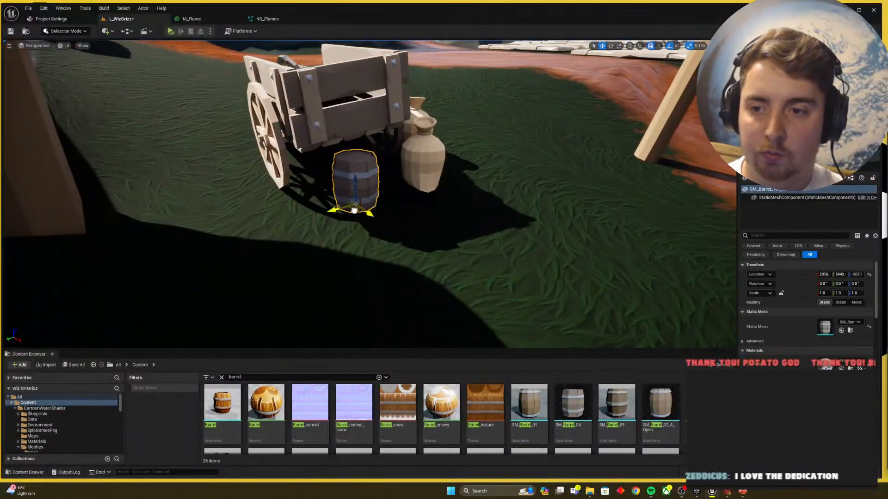
left_click_drag(354, 211, 240, 168)
key("a")
right_click_drag(240, 168, 261, 168)
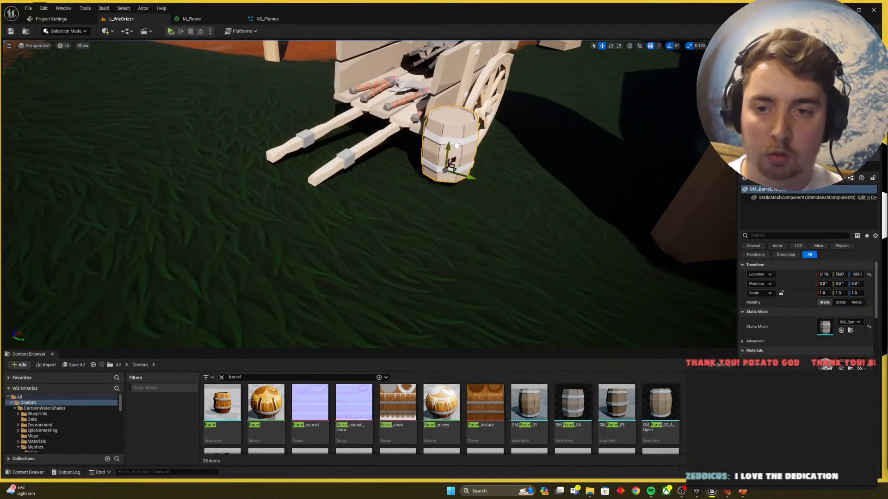
right_click_drag(466, 154, 461, 181)
Step: Tilt the barrel to a rotation of 10° and -5° and move it closer against the cart's side
key("e")
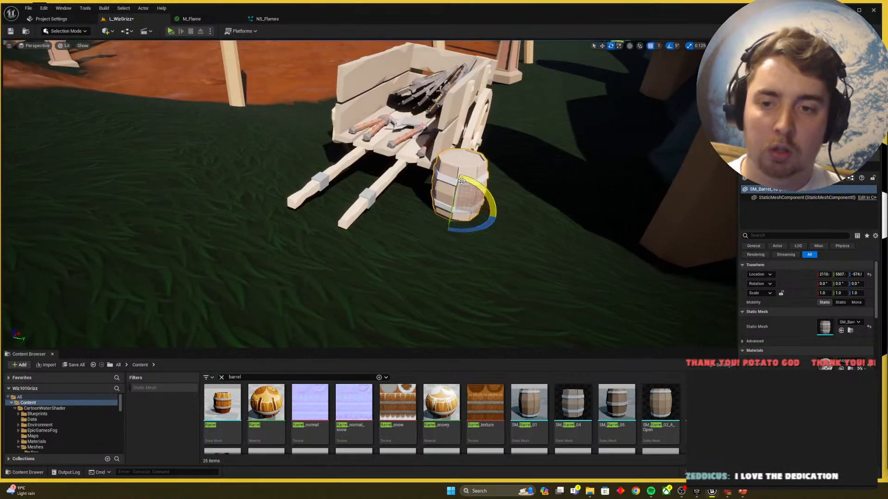
left_click_drag(462, 173, 462, 192)
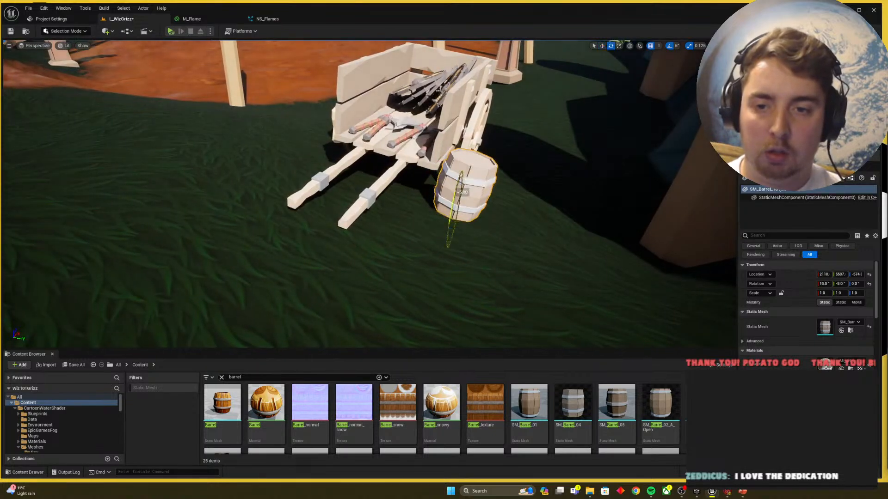
right_click_drag(460, 207, 516, 204)
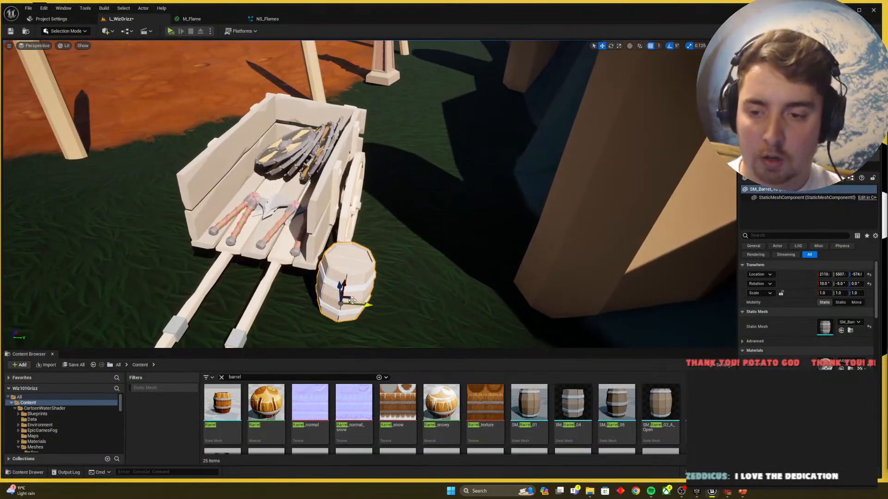
right_click_drag(422, 285, 389, 289)
left_click_drag(318, 273, 331, 253)
key("Escape")
right_click_drag(382, 264, 377, 278)
Step: Duplicate the tilted barrel and place the copy in front of it, beside the cart's handles
left_click(376, 264)
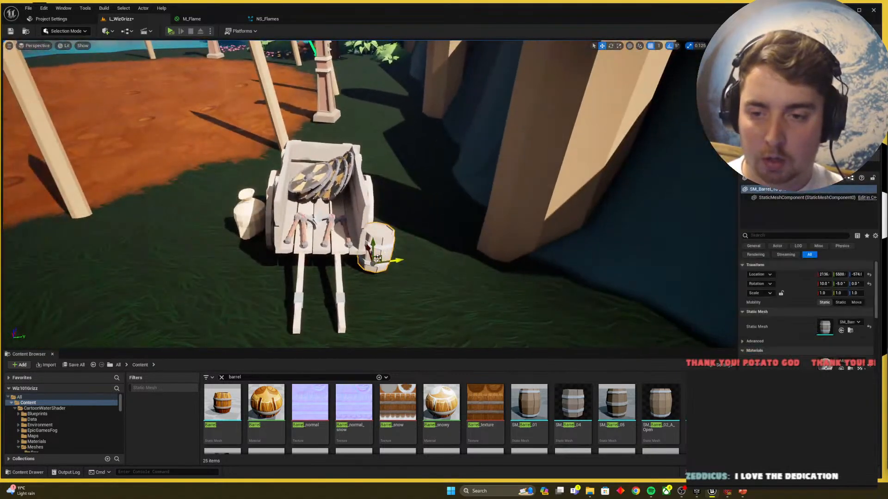
left_click_drag(371, 254, 387, 284, "alt")
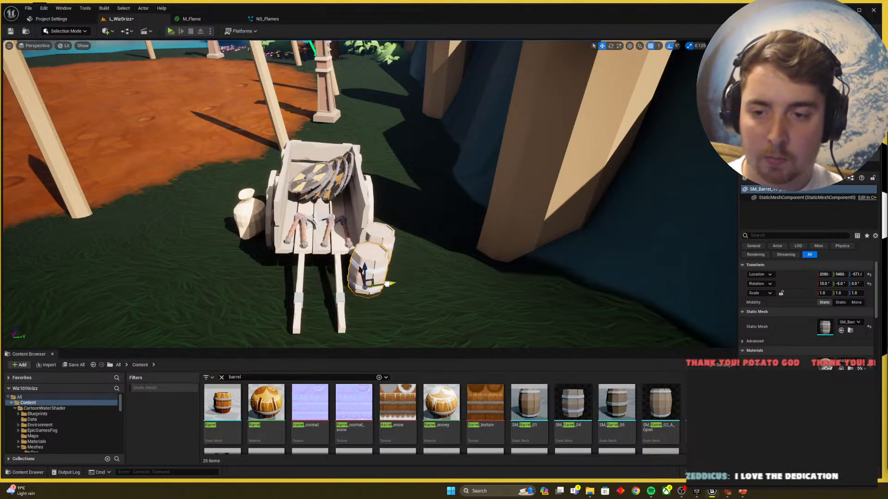
left_click(430, 279)
right_click_drag(430, 279, 451, 264)
left_click(472, 246)
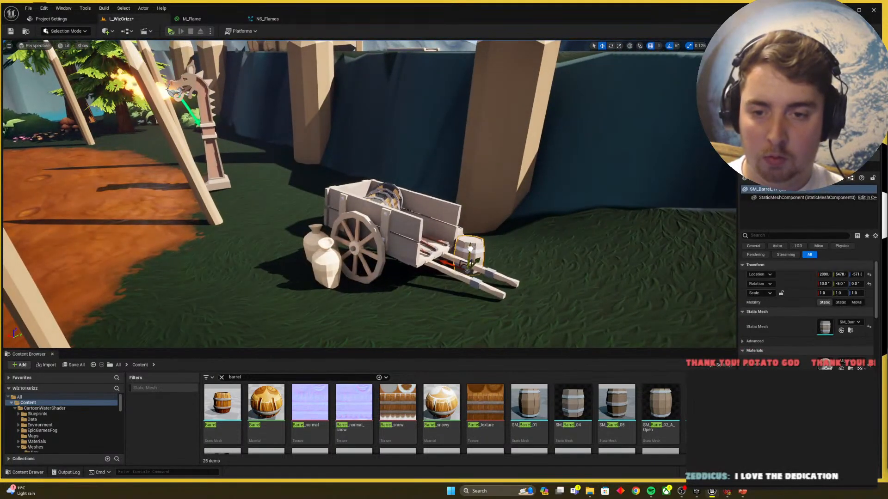
key("Escape")
Step: Lay the second barrel on its side and move it to the grass in front of the cart wheel, near the sacks
key("g")
left_click(469, 250)
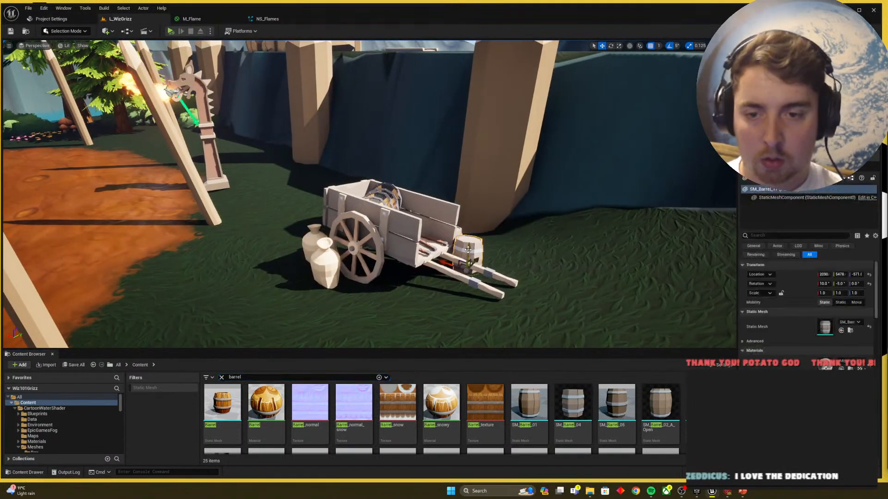
key("g")
key("e")
left_click_drag(465, 246, 373, 270)
key("w")
left_click(449, 283)
left_click(462, 270)
left_click(411, 278)
key("Escape")
key("g")
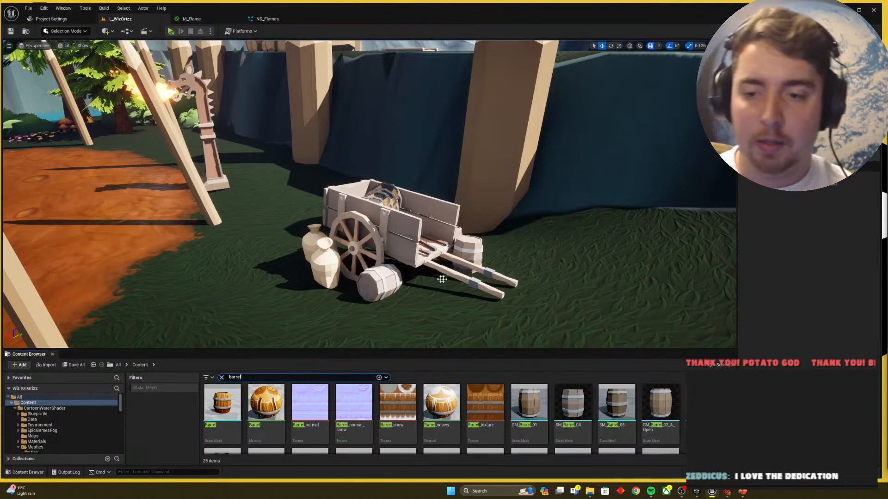
Step: Clear the barrel search and copy the bush by the pine trees to the cliff behind the dragon torch, scaled to 0.75 × 0.75 × 0.5
right_click_drag(442, 279, 346, 266)
key("s")
key("w")
left_click(222, 378)
key("w")
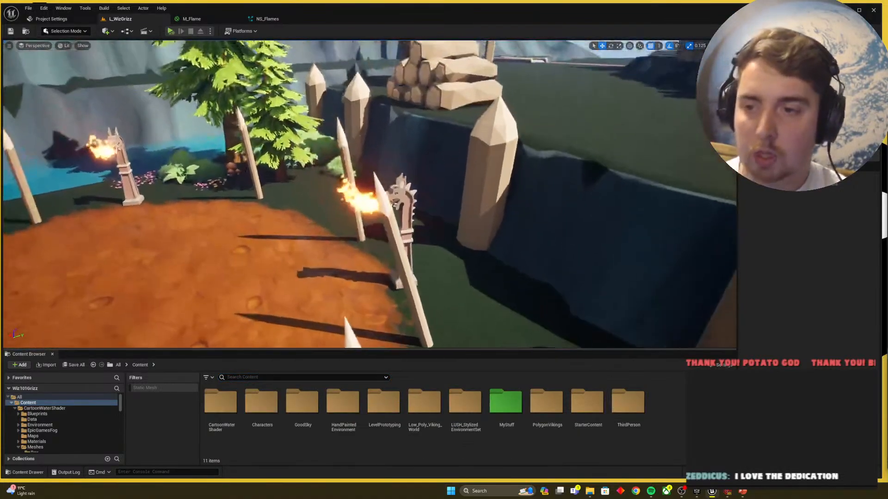
right_click_drag(390, 166, 399, 135)
key("s")
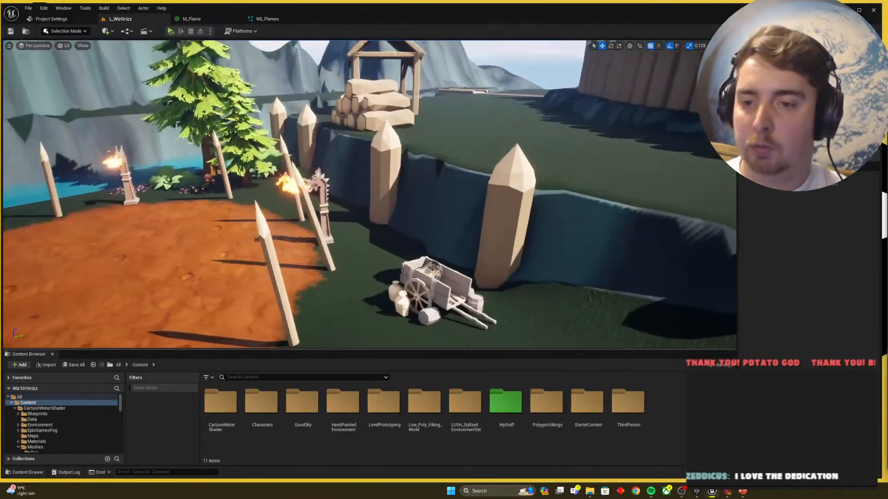
right_click_drag(168, 210, 160, 211)
key("w")
left_click(181, 179)
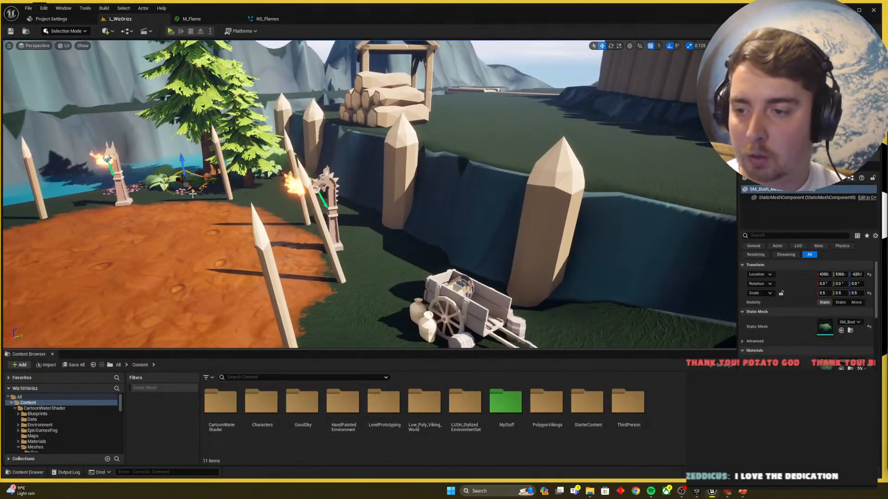
left_click_drag(190, 183, 422, 256)
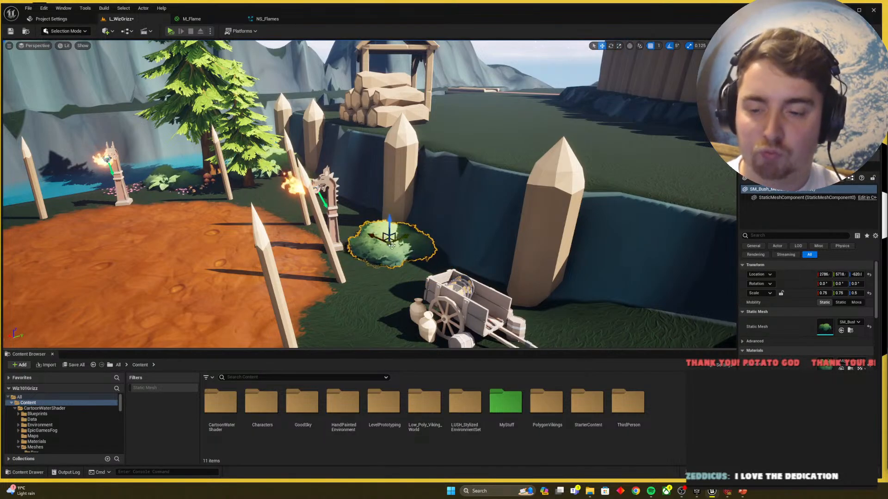
Step: Adjust the bush at the cliff, and add a copy toward the cart scaled to 0.5 and turned to -25°
key("w")
right_click_drag(392, 245, 414, 296)
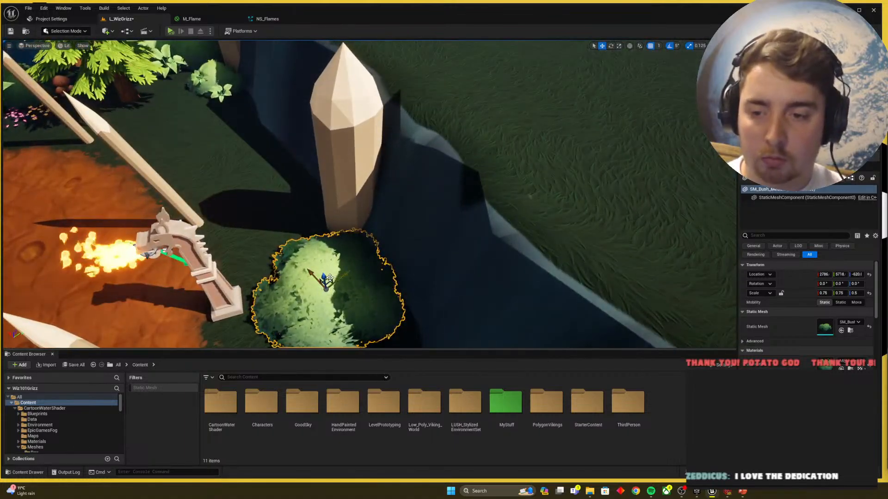
left_click_drag(330, 278, 336, 284)
key("q")
right_click_drag(336, 284, 317, 223)
key("s")
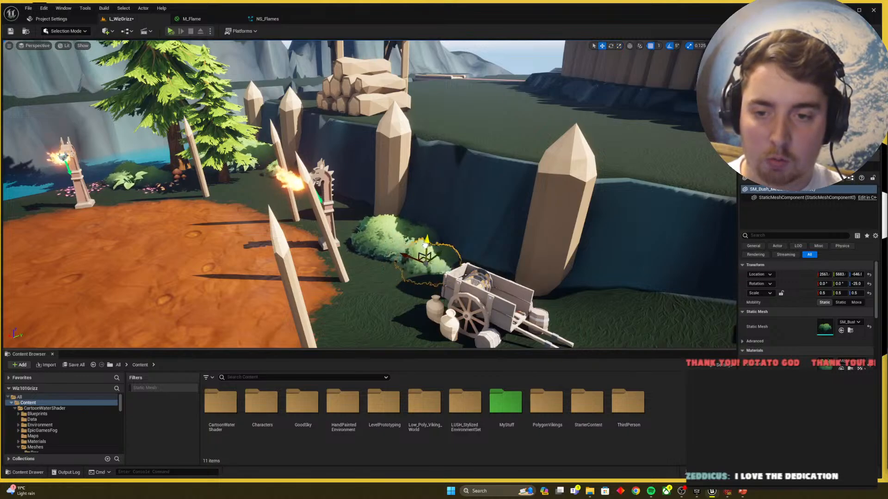
Step: Duplicate the smaller bush, scale the copy to 0.375 and place it at the front of the bush cluster
key("f")
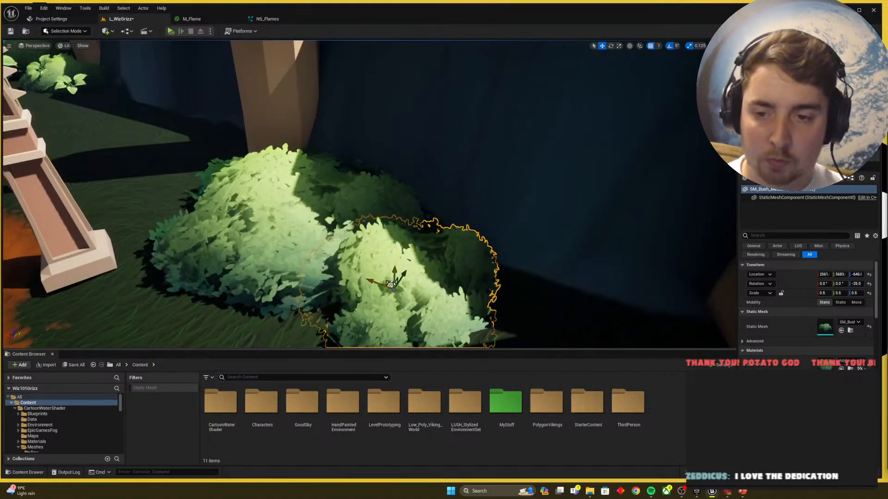
left_click_drag(391, 284, 401, 258)
key("s")
mouse_move(400, 258)
right_mouse_down()
mouse_move(382, 270)
mouse_move(393, 259)
right_mouse_up()
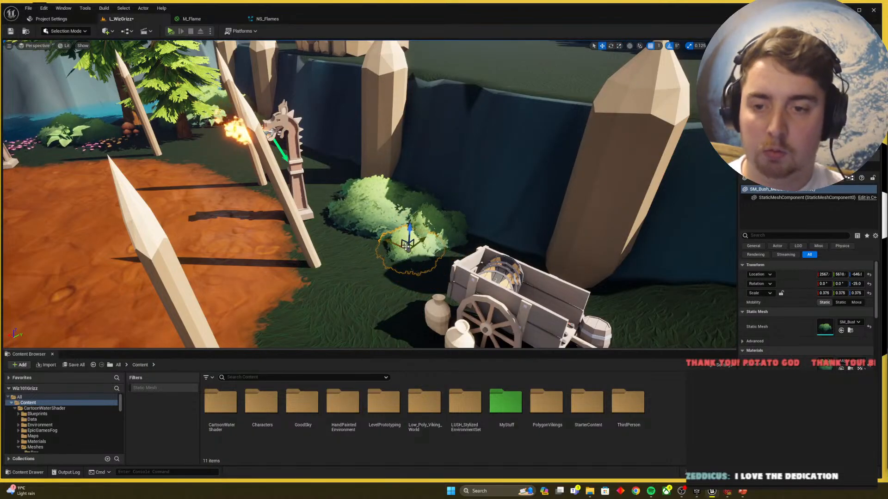
key("Escape")
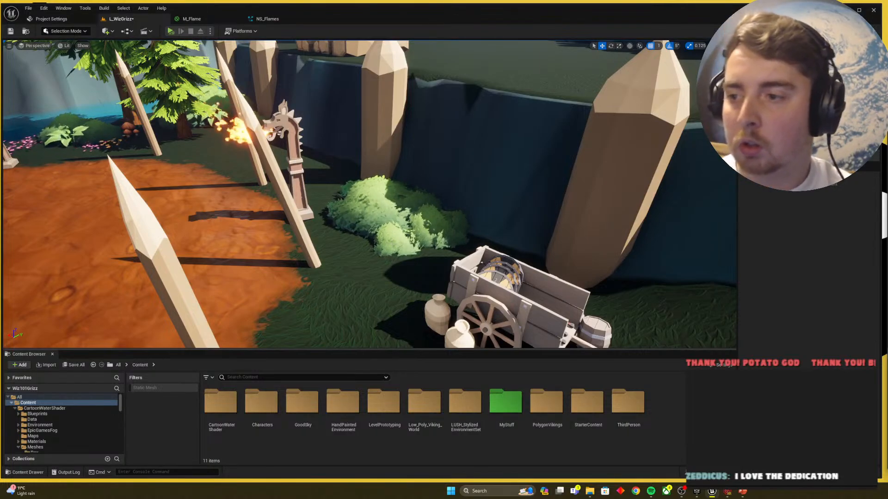
Step: Copy the broad-leaved plant by the water onto the new bushes, tilt and sink the copies into the foliage, and save the level
left_click(70, 136)
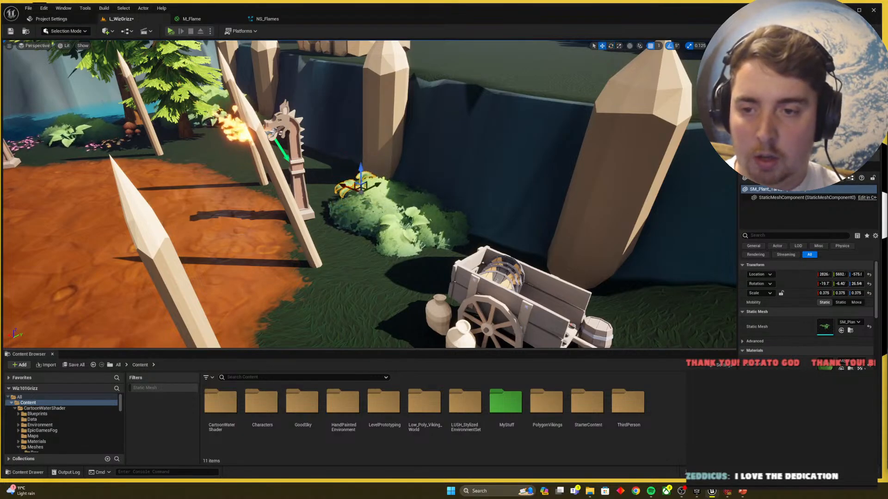
key("s")
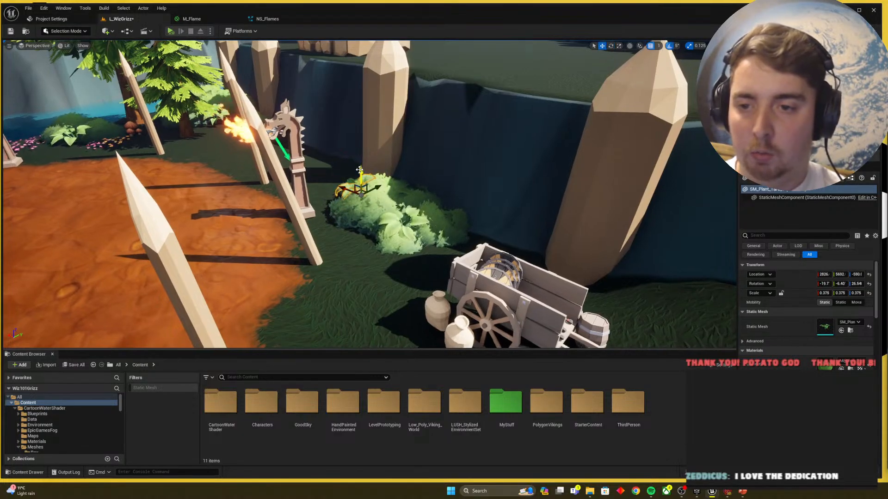
key("Escape")
key("w")
mouse_move(385, 212)
right_mouse_down()
mouse_move(403, 229)
mouse_move(385, 213)
right_mouse_up()
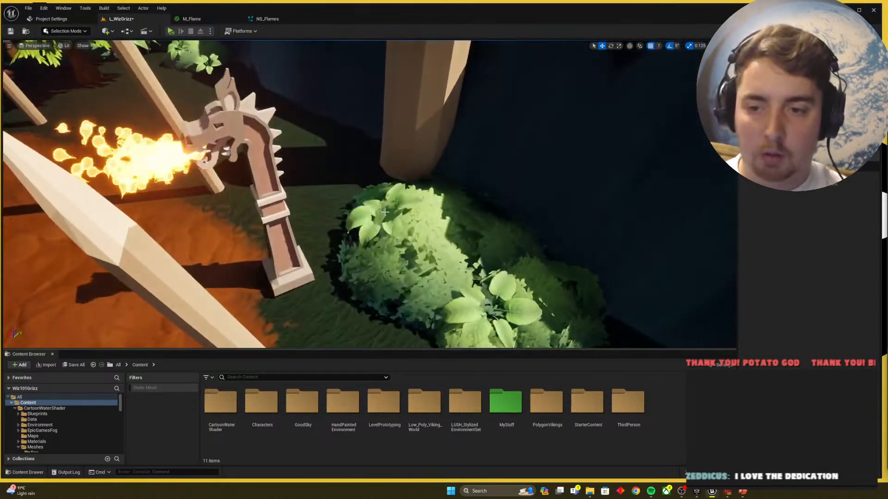
left_click(392, 204)
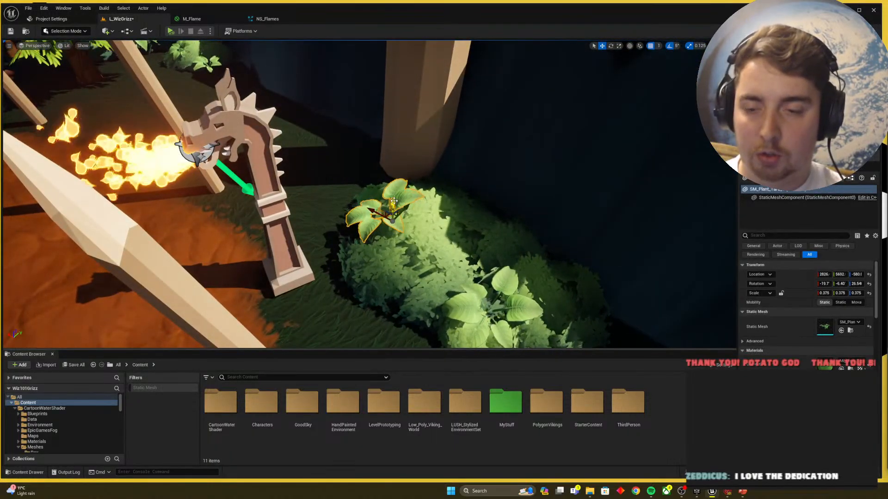
key("Escape")
key("ctrl+s")
left_click(303, 377)
type("s")
right_click_drag(322, 316, 320, 317)
left_click(222, 377)
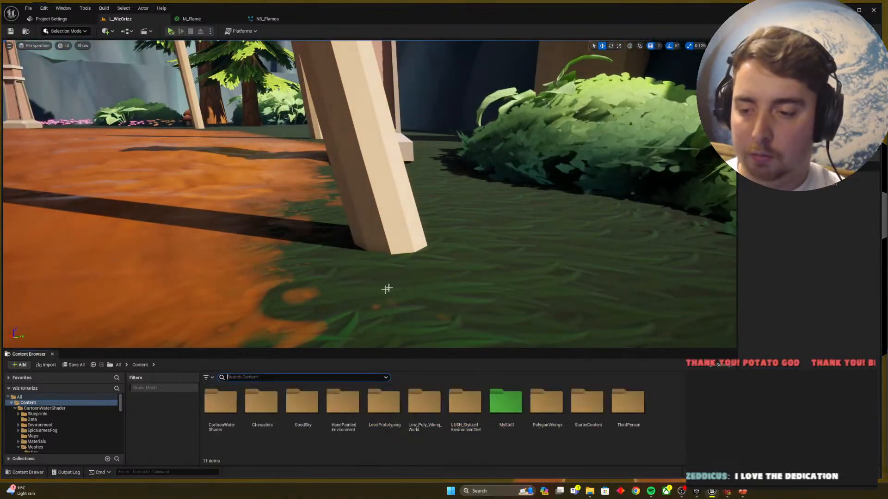
Step: Use the landscape Flatten tool to even out the jagged edge of the grassy ledge in the cliff behind the water, and save the level
key("s")
right_click_drag(387, 290, 430, 264)
key("w")
right_click_drag(340, 252, 363, 224)
key("s")
key("s")
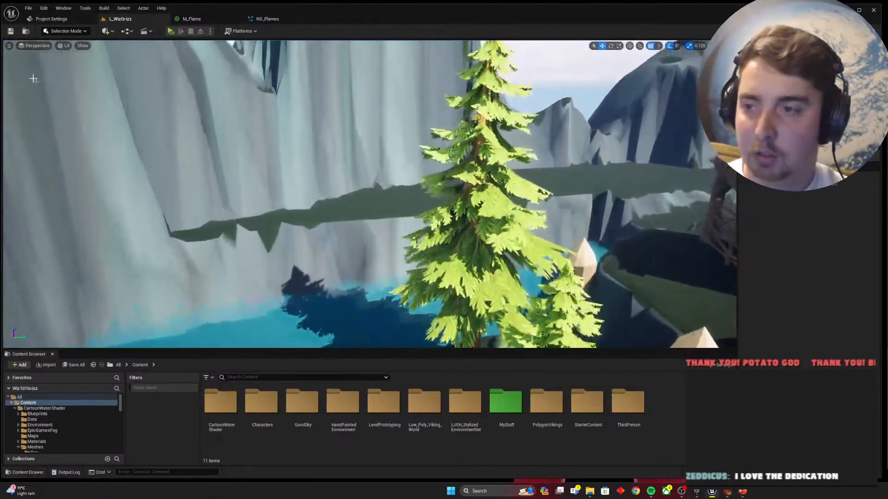
left_click(62, 31)
left_click(65, 52)
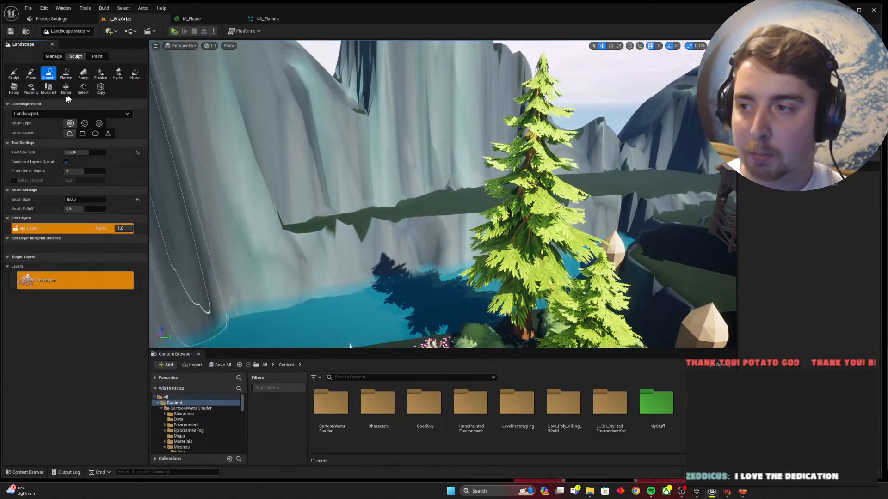
left_click(64, 75)
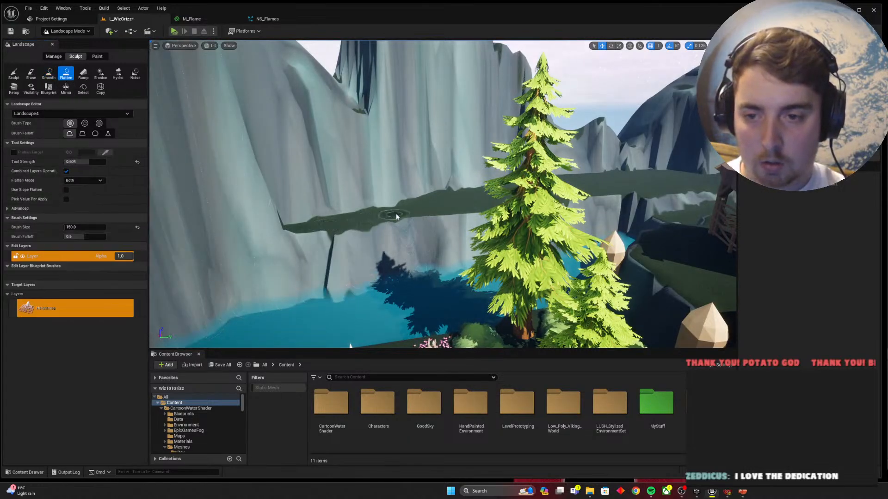
mouse_move(396, 216)
left_mouse_down()
mouse_move(319, 211)
mouse_move(362, 207)
left_mouse_up()
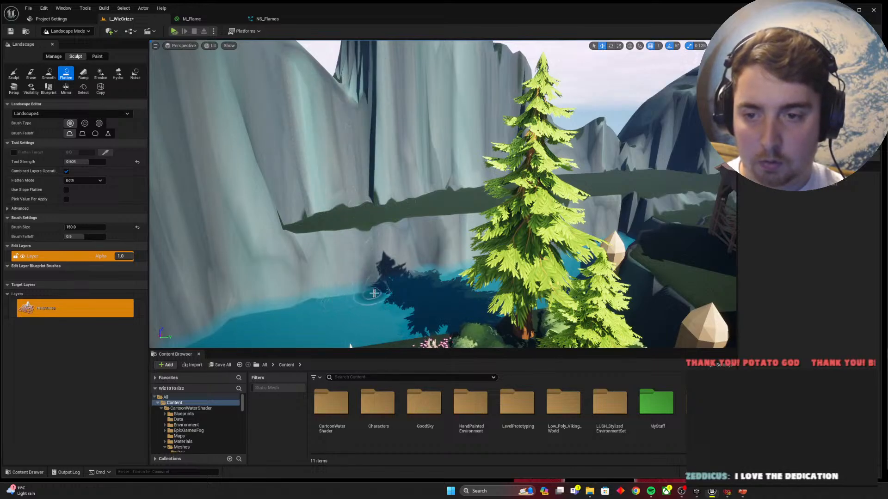
key("s")
mouse_move(376, 302)
right_mouse_down()
mouse_move(377, 311)
mouse_move(376, 301)
right_mouse_up()
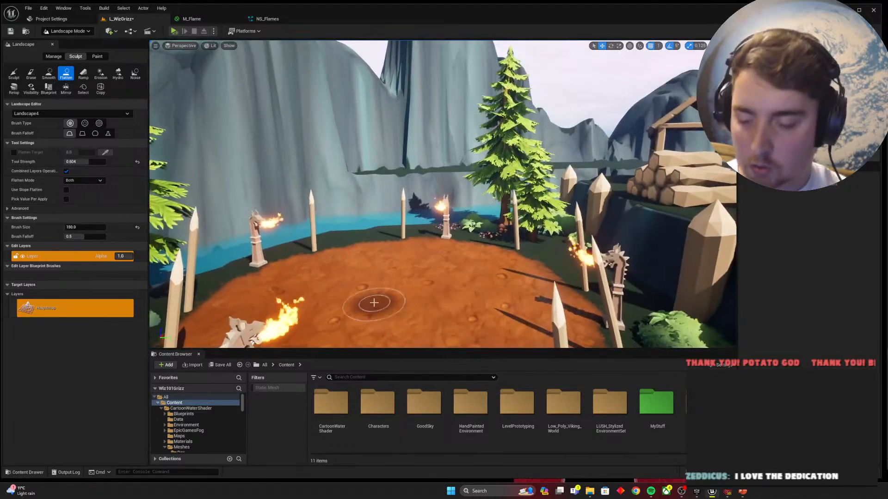
key("ctrl+s")
Step: Flatten the upper cliff tops and mountain ridge above the ledge with the 150 brush
key("w")
mouse_move(474, 185)
right_mouse_down()
mouse_move(467, 218)
mouse_move(417, 231)
mouse_move(384, 256)
mouse_move(387, 265)
right_mouse_up()
key("s")
mouse_move(419, 288)
left_mouse_down()
mouse_move(463, 264)
mouse_move(532, 256)
mouse_move(371, 266)
mouse_move(416, 222)
mouse_move(371, 143)
mouse_move(386, 167)
mouse_move(412, 150)
left_mouse_up()
right_click_drag(411, 151, 463, 183)
mouse_move(369, 183)
left_mouse_down()
mouse_move(368, 148)
mouse_move(402, 143)
mouse_move(370, 167)
mouse_move(411, 124)
left_mouse_up()
key("s")
mouse_move(391, 122)
right_mouse_down()
mouse_move(381, 126)
mouse_move(392, 122)
mouse_move(395, 224)
right_mouse_up()
key("w")
left_click_drag(394, 224, 412, 224)
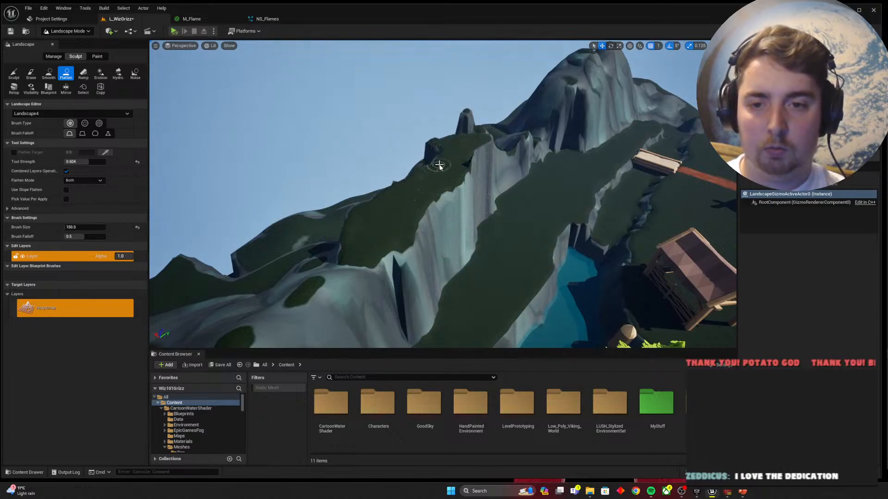
Step: Use the landscape Ramp tool to add a ramp running from the grassy ledge beside the water up to the mountain peak behind it
mouse_move(419, 175)
right_mouse_down()
mouse_move(411, 196)
mouse_move(452, 203)
mouse_move(407, 185)
mouse_move(490, 190)
mouse_move(562, 170)
right_mouse_up()
key("alt+Tab")
key("alt+Tab")
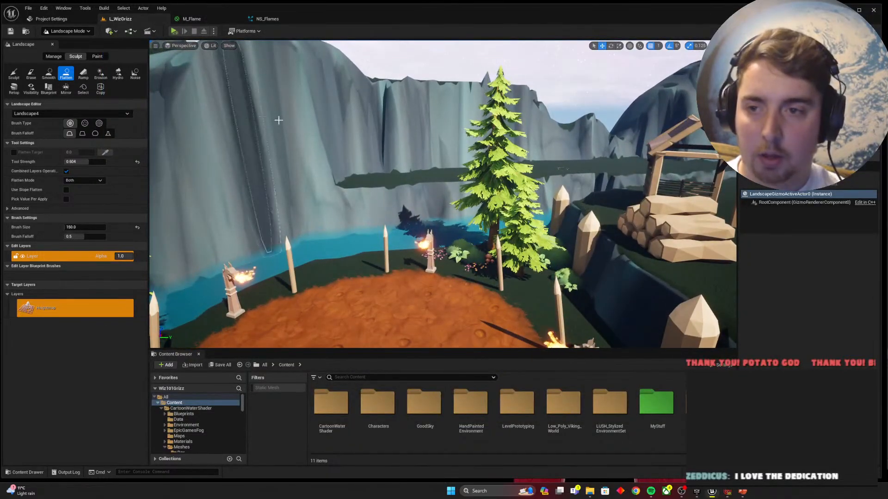
right_click_drag(278, 120, 384, 123)
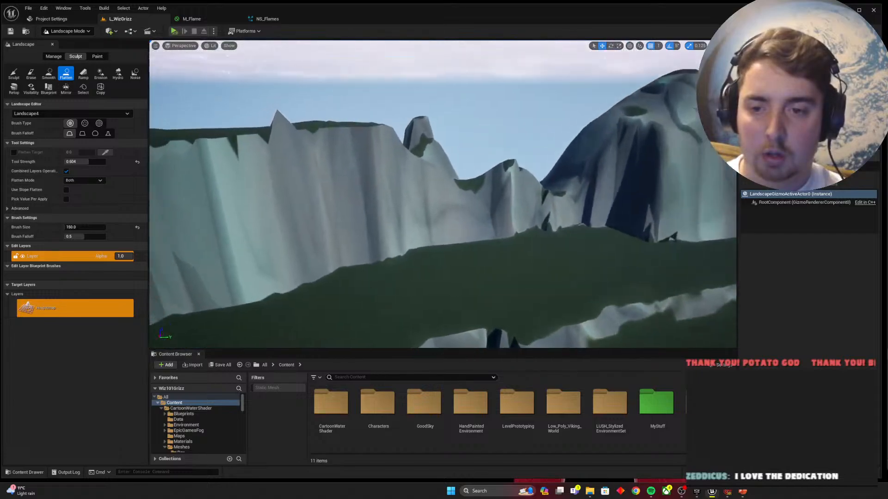
mouse_move(197, 96)
right_mouse_down()
mouse_move(153, 111)
mouse_move(197, 97)
right_mouse_up()
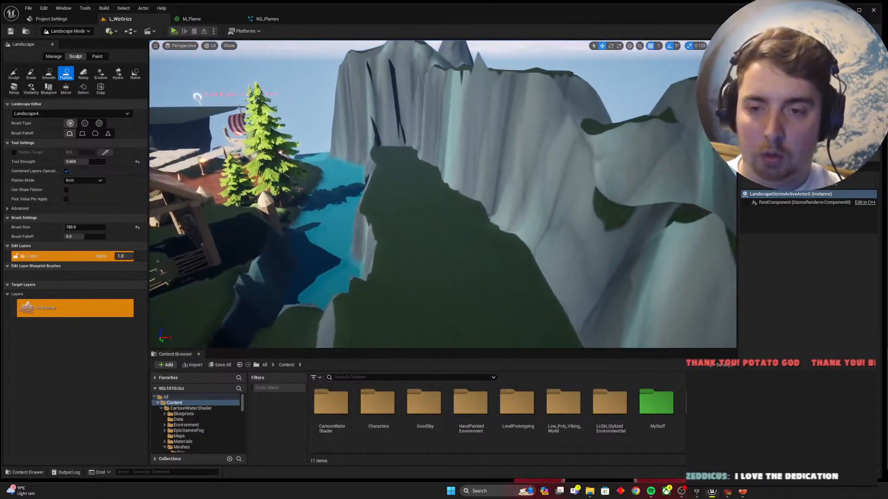
right_click_drag(443, 194, 481, 183)
left_click(86, 74)
right_click_drag(412, 175, 411, 174)
right_click_drag(416, 272, 422, 246)
left_click(427, 263)
right_click_drag(396, 197, 379, 138)
left_click(380, 138)
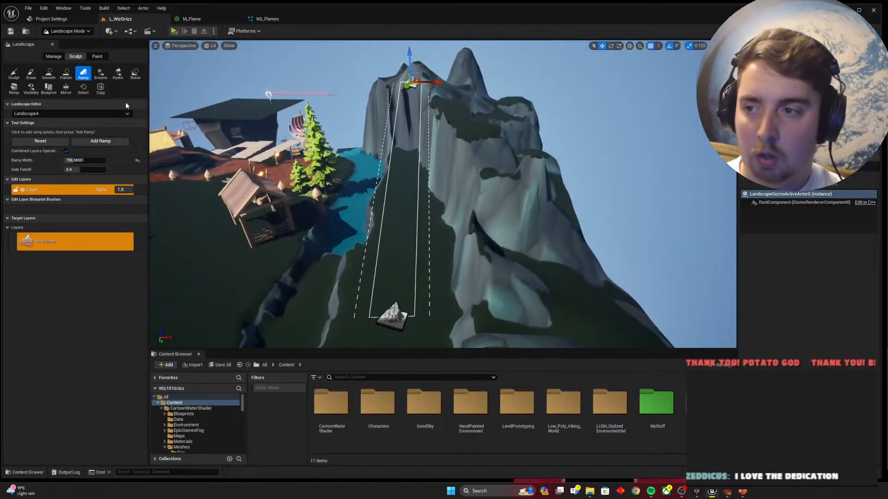
left_click(109, 143)
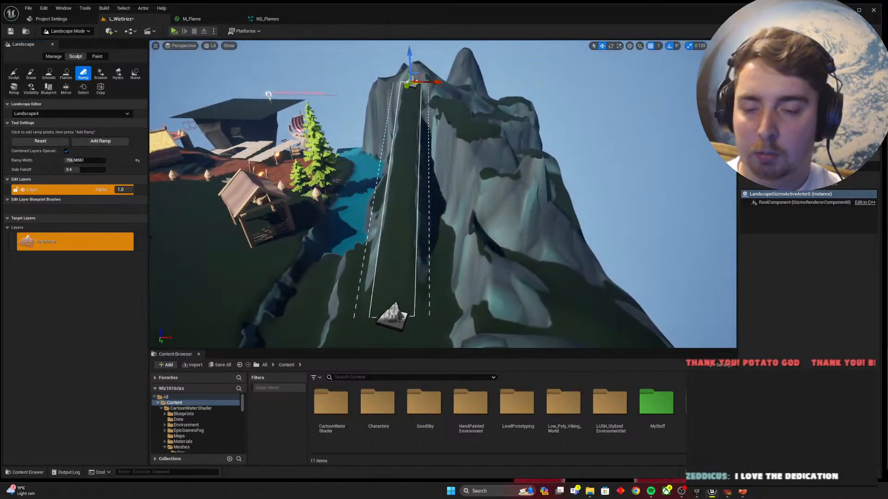
Step: Widen the landscape ramp in two passes to about 1046 and about 1441, reapplying it each time, and save the level
right_click_drag(250, 133, 250, 132)
key("a")
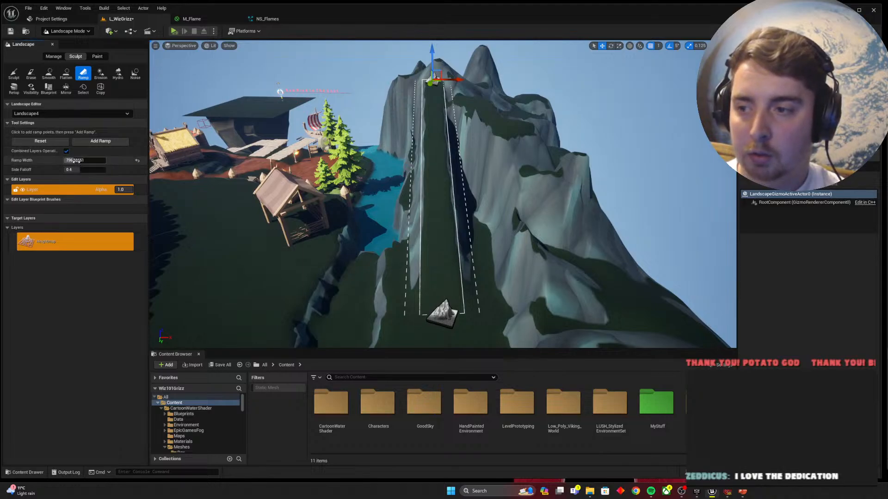
left_click_drag(84, 160, 100, 160)
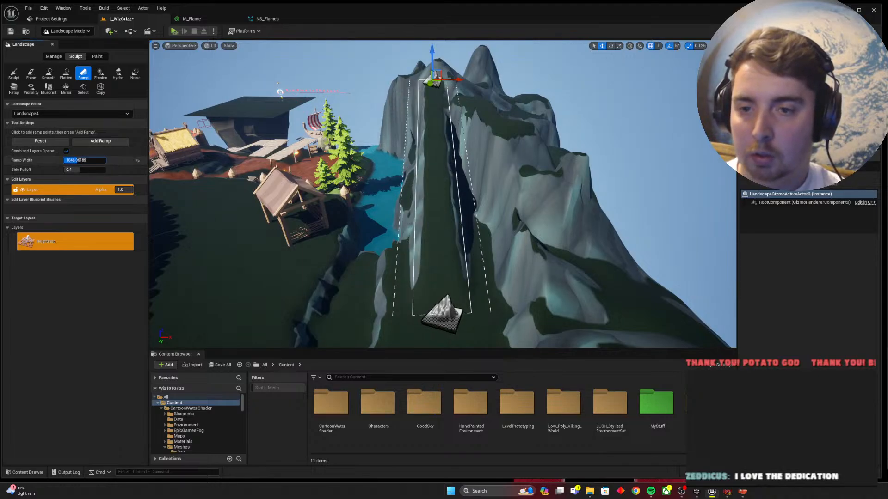
left_click(87, 141)
left_click_drag(87, 161, 111, 160)
left_click(97, 143)
right_click_drag(373, 176, 451, 153)
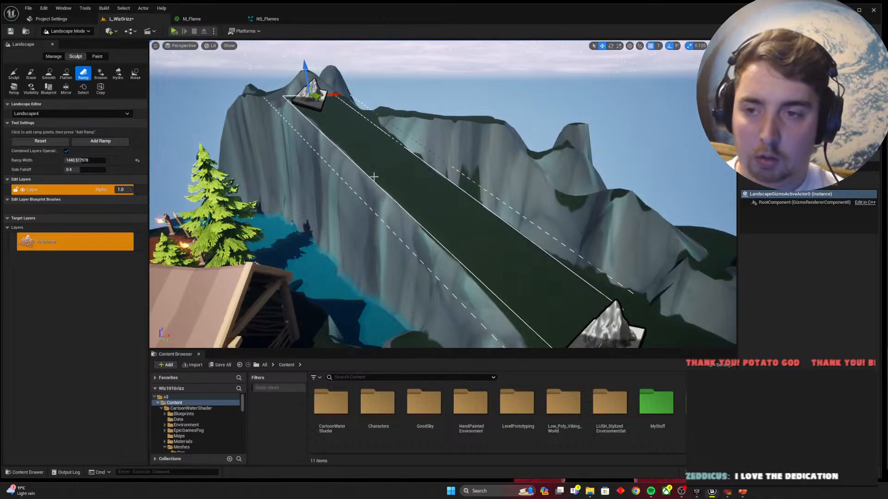
key("ctrl+s")
left_click(82, 32)
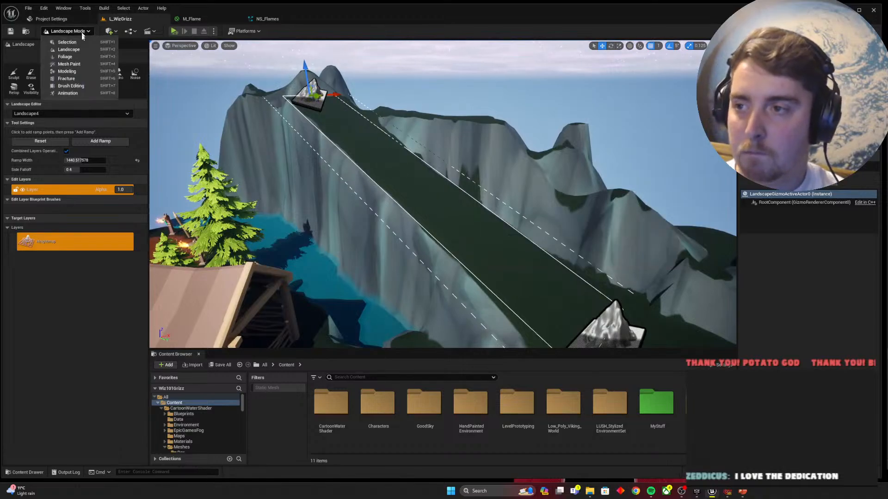
left_click(79, 42)
mouse_move(158, 70)
right_mouse_down()
mouse_move(132, 78)
mouse_move(201, 70)
mouse_move(182, 74)
mouse_move(155, 61)
right_mouse_up()
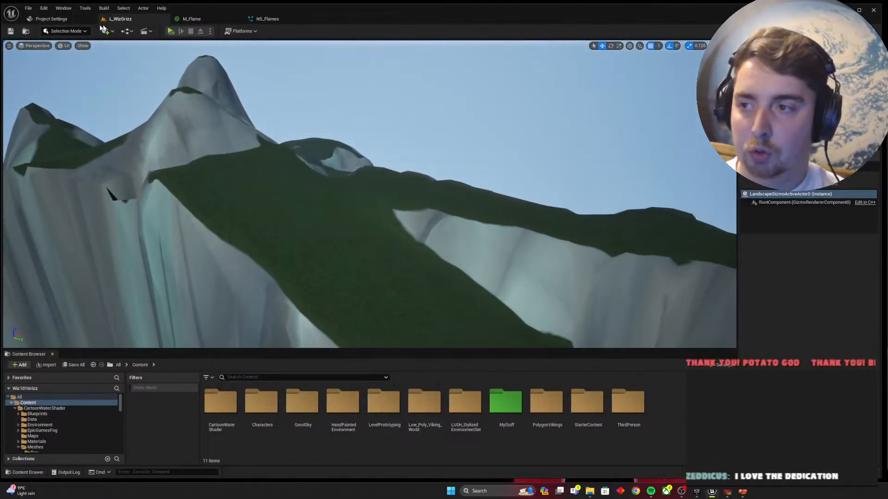
left_click(74, 32)
left_click(74, 49)
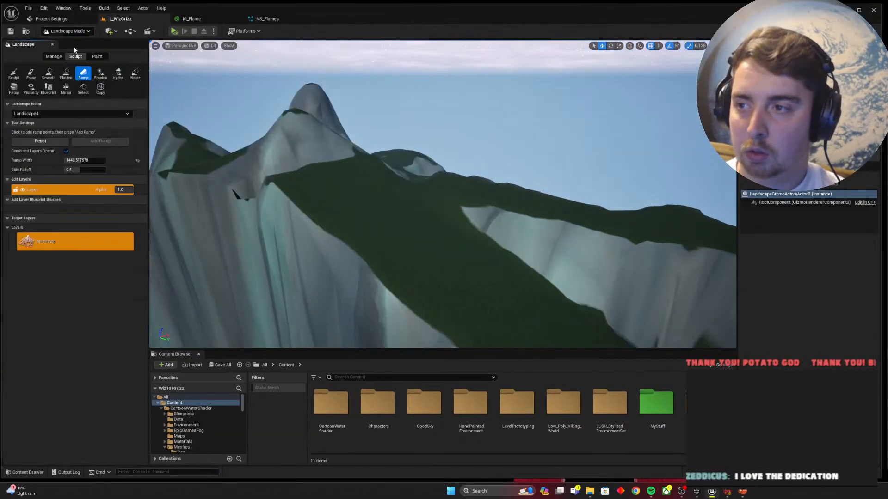
Step: Use the Smooth sculpt tool to soften the ramp's upper corner and the jagged seam where its grassy surface meets the cliff
left_click(50, 75)
mouse_move(277, 172)
left_mouse_down()
mouse_move(253, 173)
mouse_move(243, 199)
mouse_move(262, 186)
left_mouse_up()
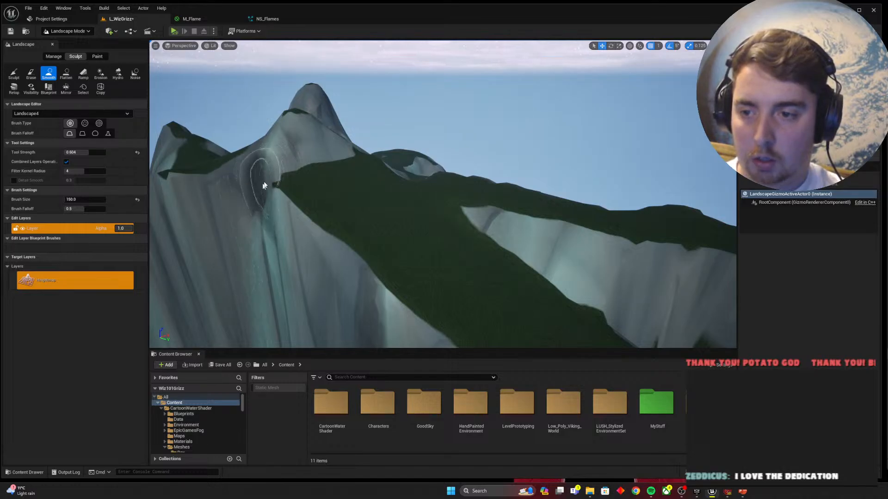
mouse_move(266, 184)
right_mouse_down()
mouse_move(267, 217)
mouse_move(285, 187)
right_mouse_up()
key("s")
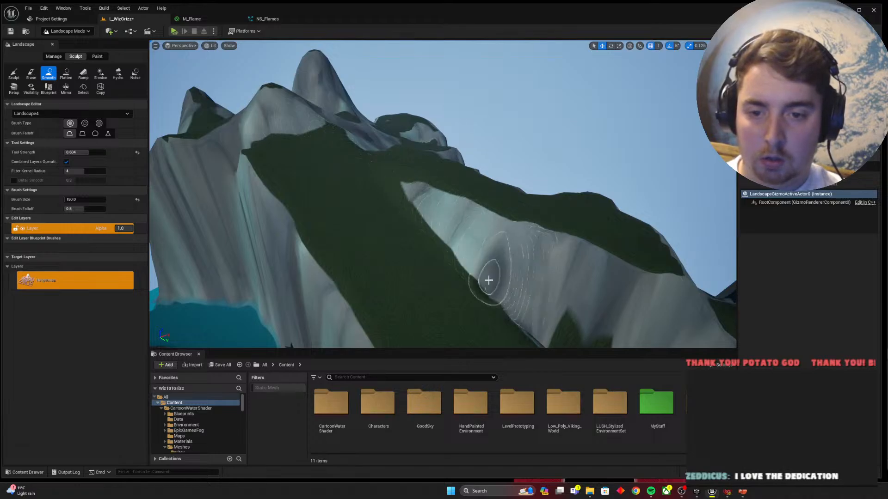
right_click_drag(488, 280, 452, 261)
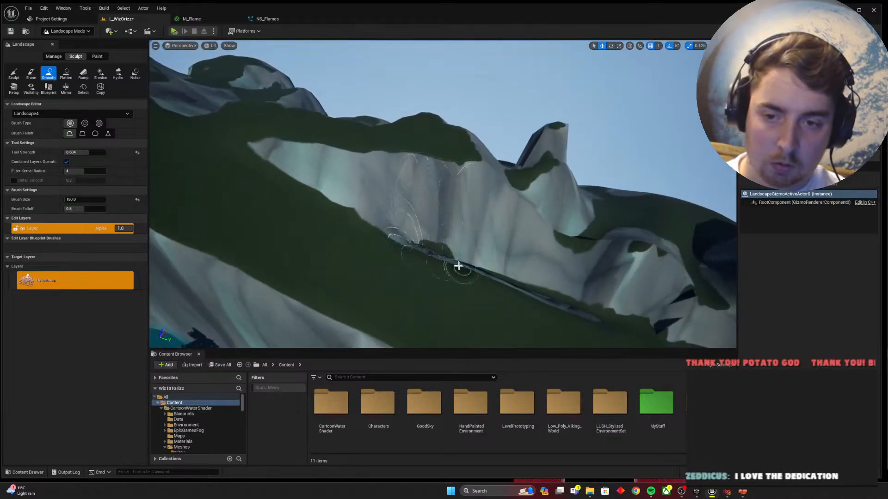
mouse_move(458, 266)
left_mouse_down()
mouse_move(462, 254)
mouse_move(403, 234)
mouse_move(561, 283)
mouse_move(454, 268)
mouse_move(572, 302)
mouse_move(535, 303)
mouse_move(506, 288)
left_mouse_up()
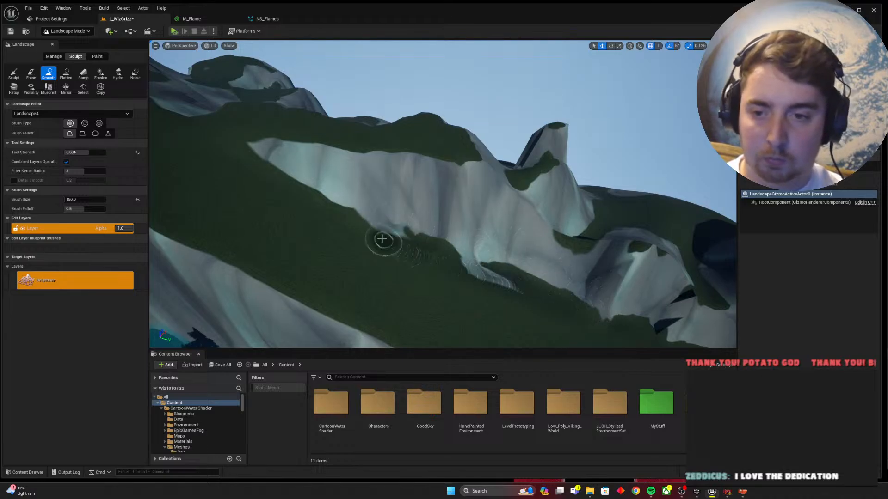
mouse_move(381, 239)
left_mouse_down()
mouse_move(347, 212)
mouse_move(407, 234)
mouse_move(421, 227)
mouse_move(327, 213)
mouse_move(487, 284)
left_mouse_up()
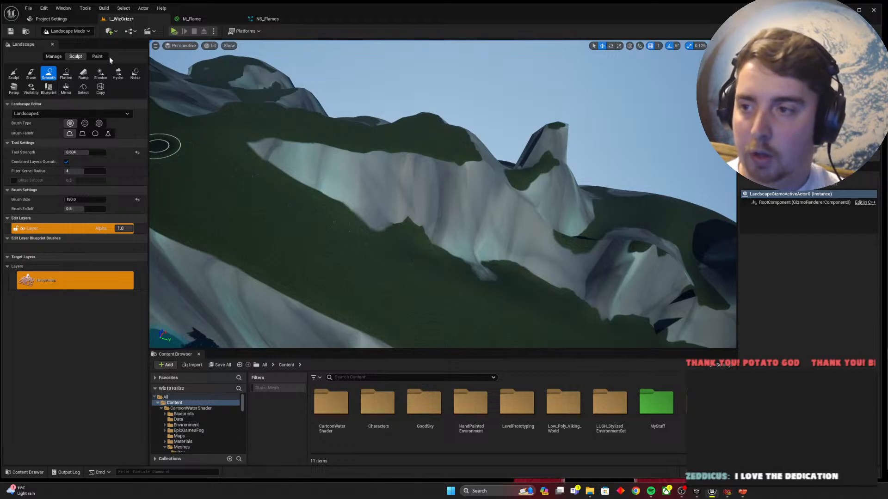
left_click(98, 56)
left_click(62, 263)
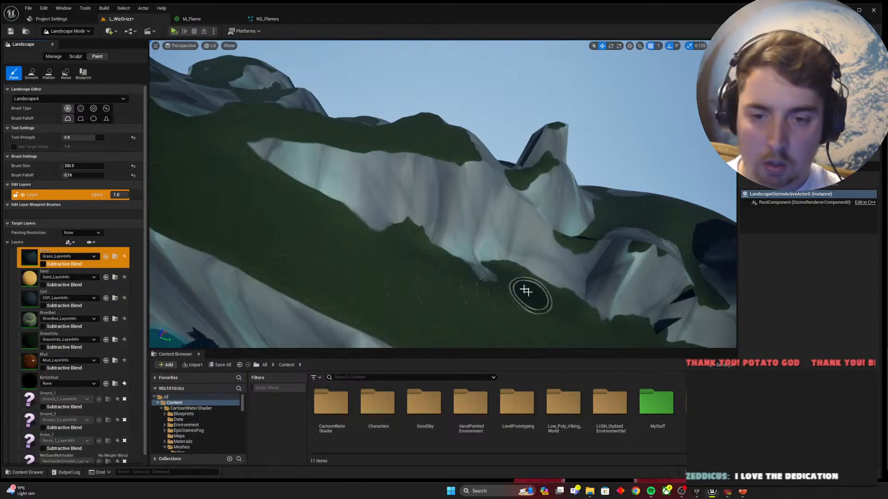
mouse_move(470, 273)
right_mouse_down()
mouse_move(439, 278)
mouse_move(356, 324)
mouse_move(347, 319)
right_mouse_up()
key("w")
right_click_drag(413, 238, 413, 234)
key("s")
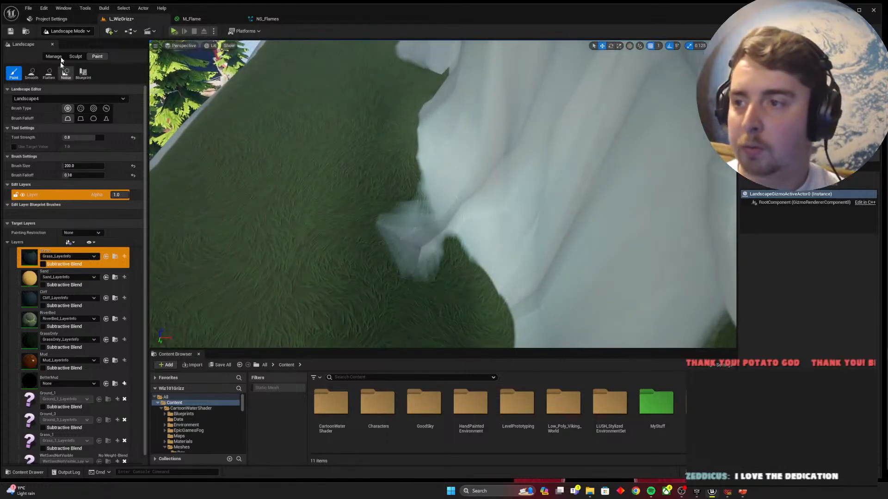
Step: Smooth the rocky patch at the cliff-side edge of the grassy ramp, and set the smoothing brush size to 250
left_click(76, 56)
mouse_move(359, 214)
right_mouse_down()
mouse_move(362, 204)
mouse_move(423, 193)
right_mouse_up()
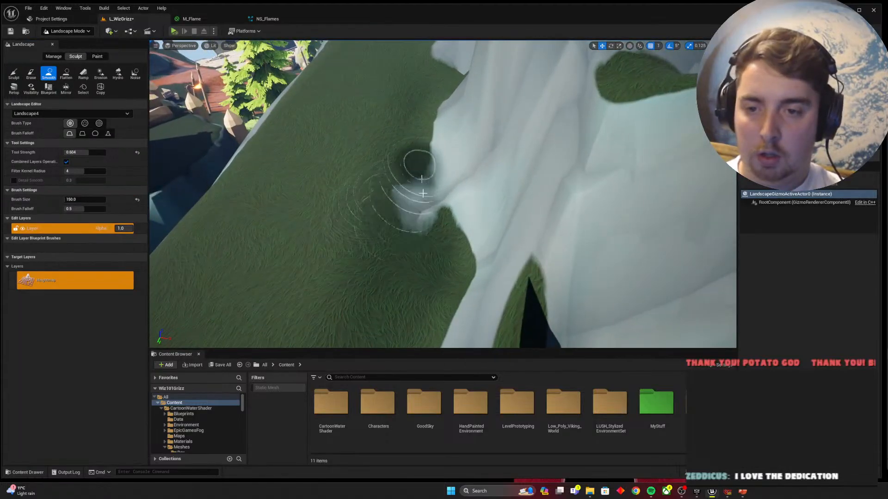
mouse_move(422, 194)
left_mouse_down()
mouse_move(434, 257)
mouse_move(427, 199)
left_mouse_up()
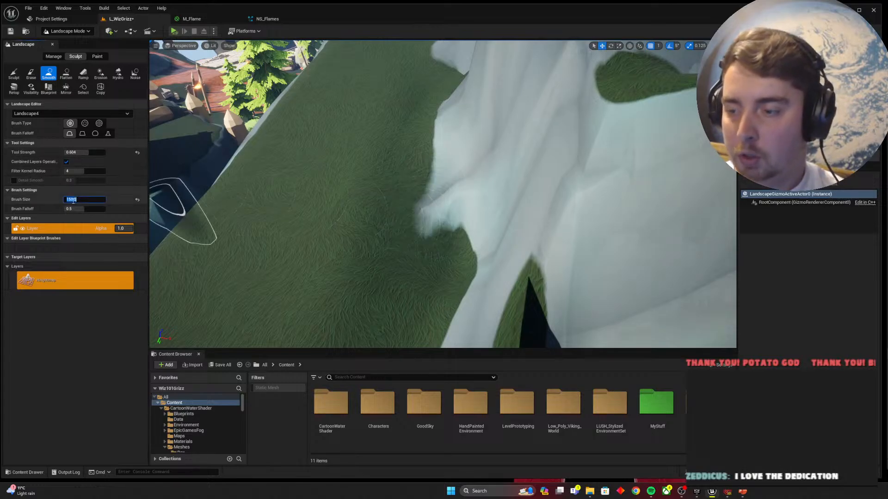
type("50")
key("Return")
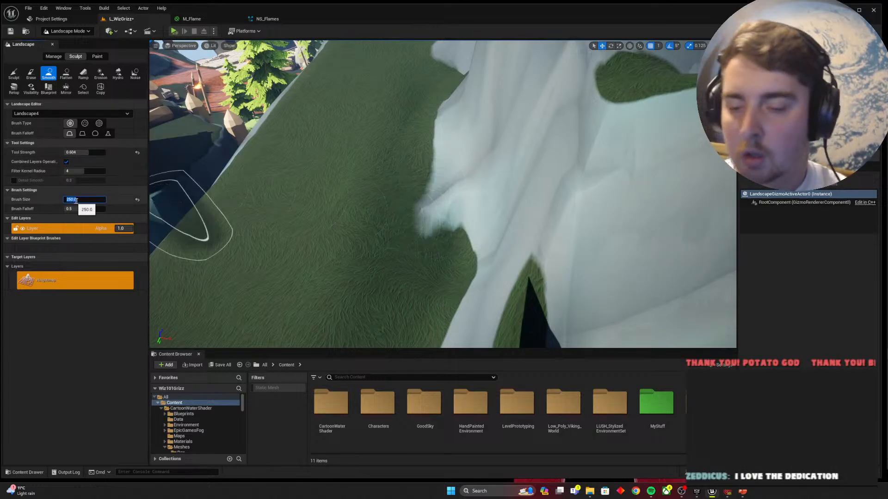
right_click_drag(375, 246, 390, 243)
right_click_drag(382, 189, 432, 222)
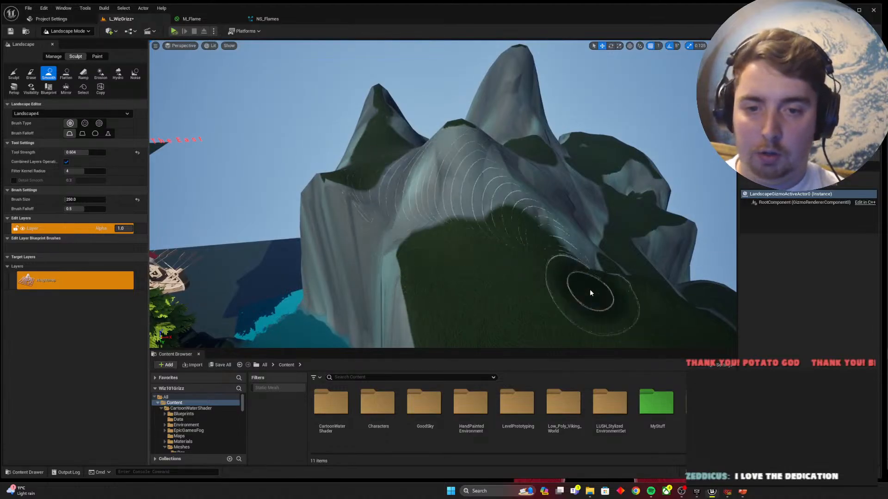
Step: Try painting the GrassOnly layer on the strip between the dirt arena and the water, and undo the paint
mouse_move(575, 254)
right_mouse_down()
mouse_move(599, 270)
mouse_move(590, 280)
mouse_move(545, 241)
mouse_move(551, 252)
mouse_move(542, 251)
mouse_move(565, 268)
mouse_move(555, 275)
mouse_move(542, 266)
right_mouse_up()
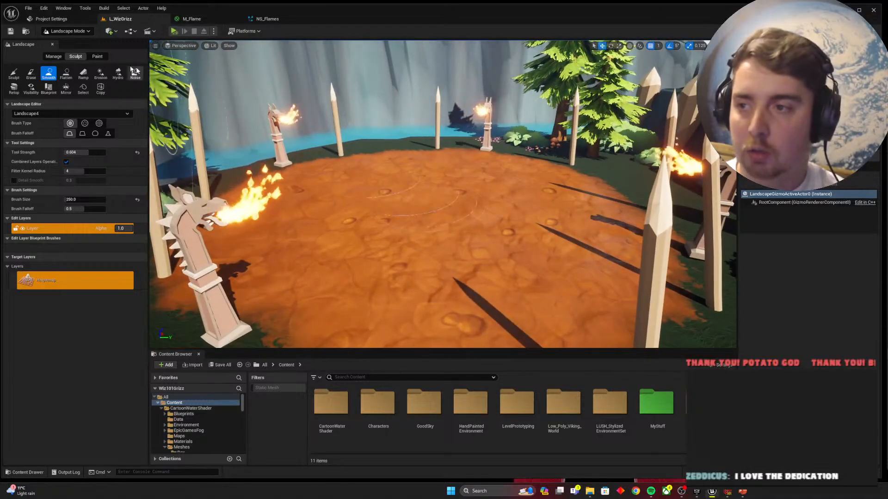
left_click(97, 56)
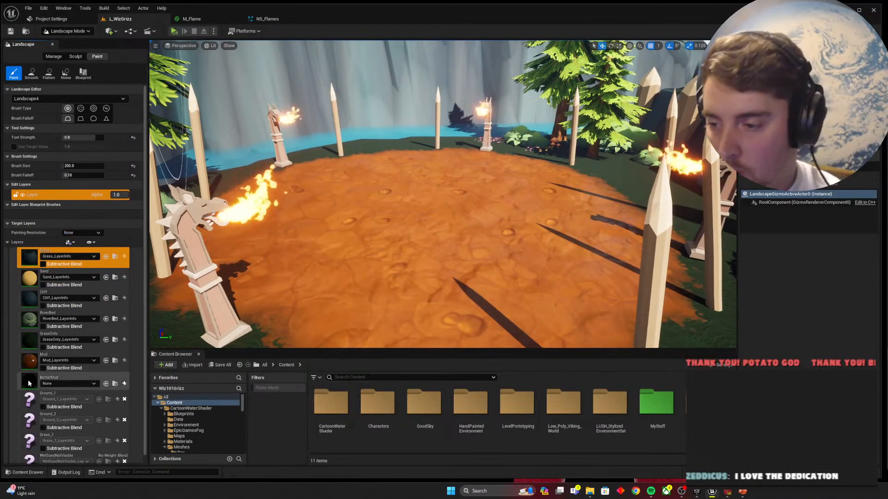
left_click(32, 341)
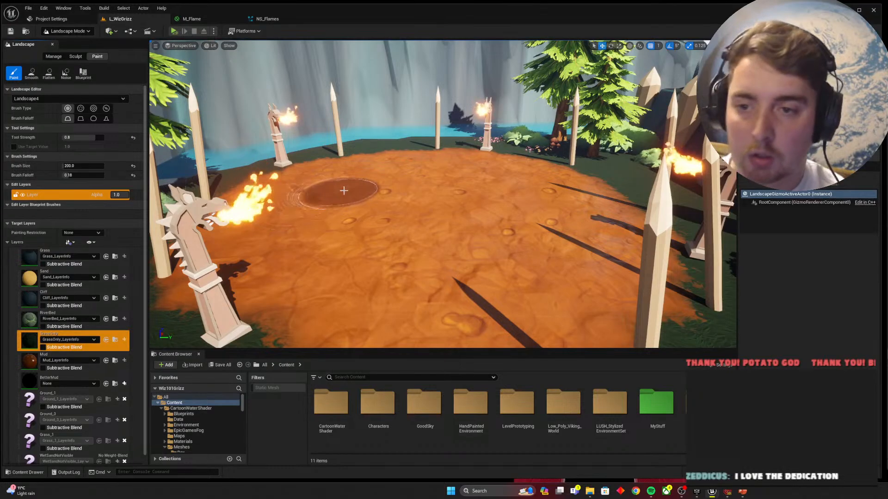
mouse_move(346, 190)
right_mouse_down()
mouse_move(357, 192)
mouse_move(286, 191)
right_mouse_up()
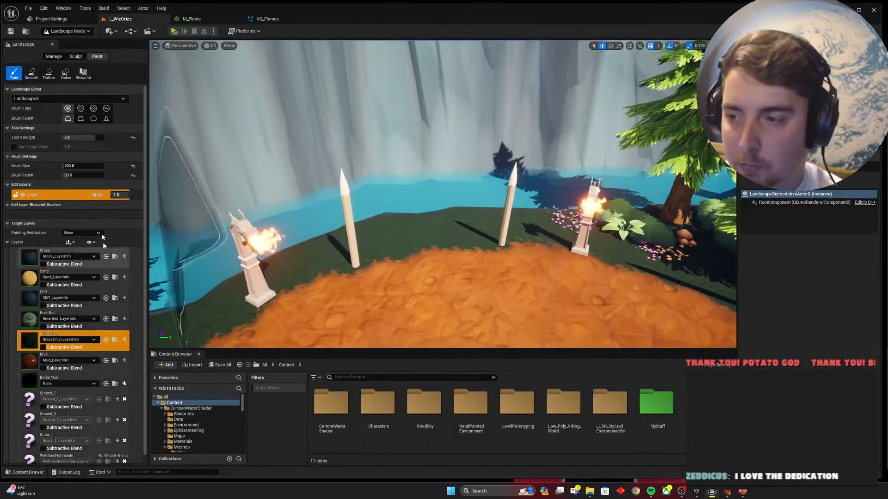
left_click(515, 324)
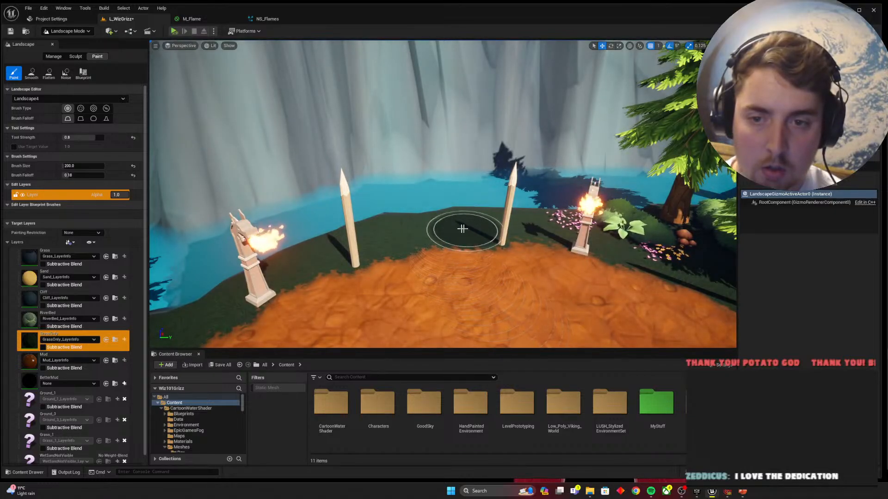
left_click(463, 229)
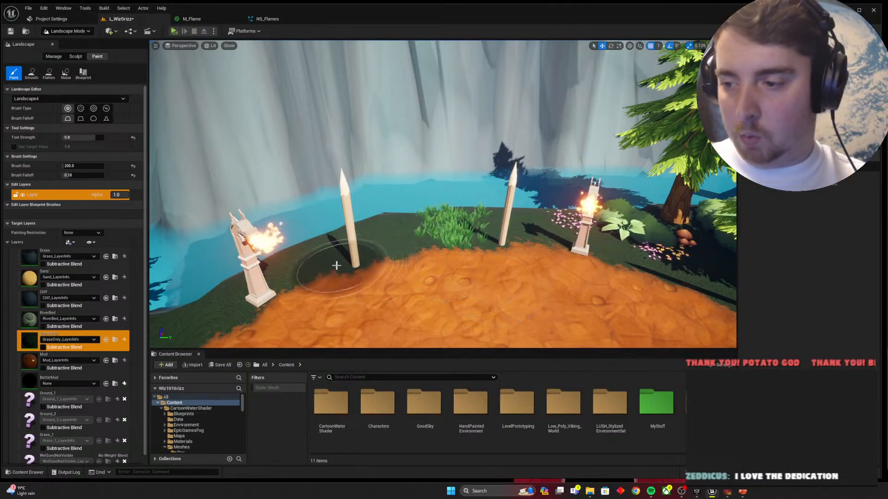
key("ctrl+z")
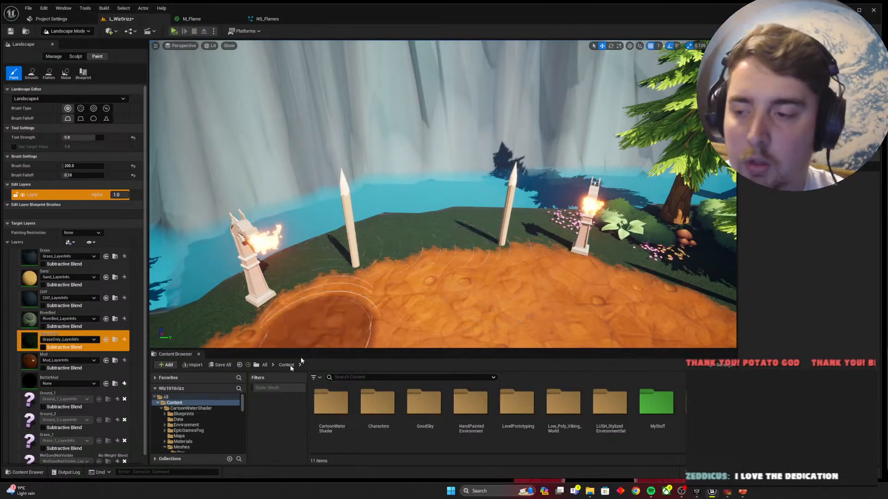
Step: Locate the GrassOnly layer info asset, open it to examine its settings, and return to the level
left_click(115, 339)
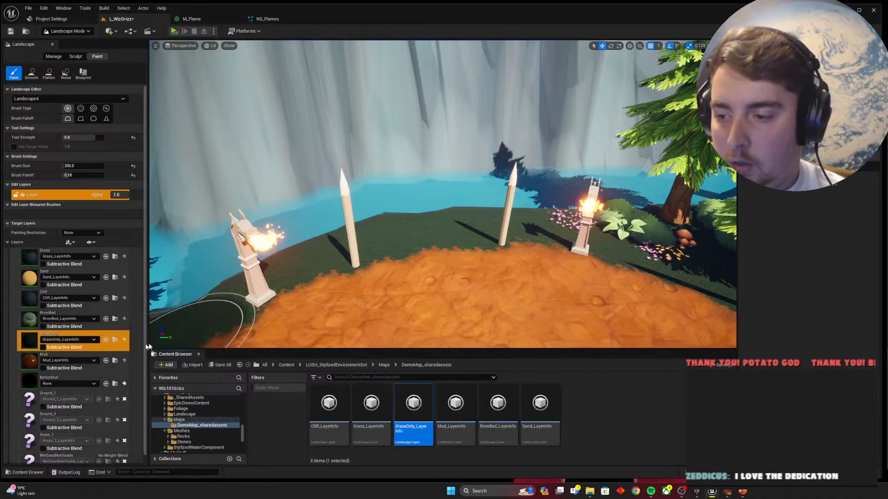
double_click(402, 416)
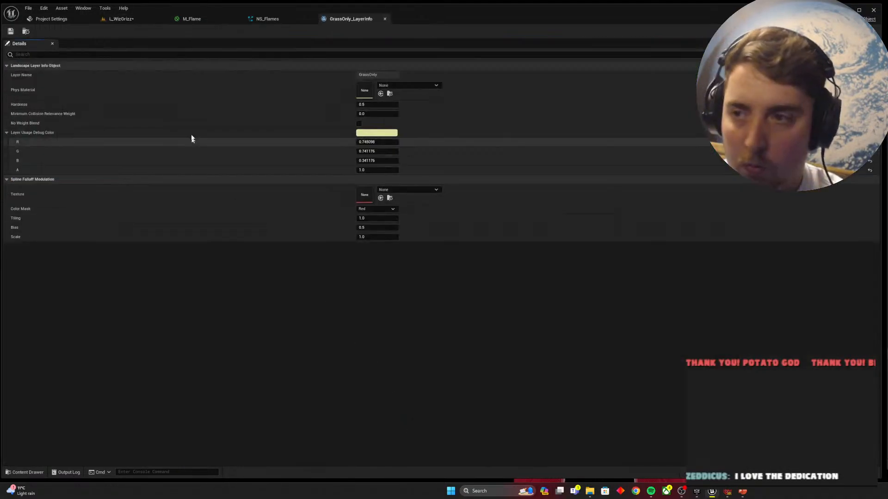
left_click(385, 20)
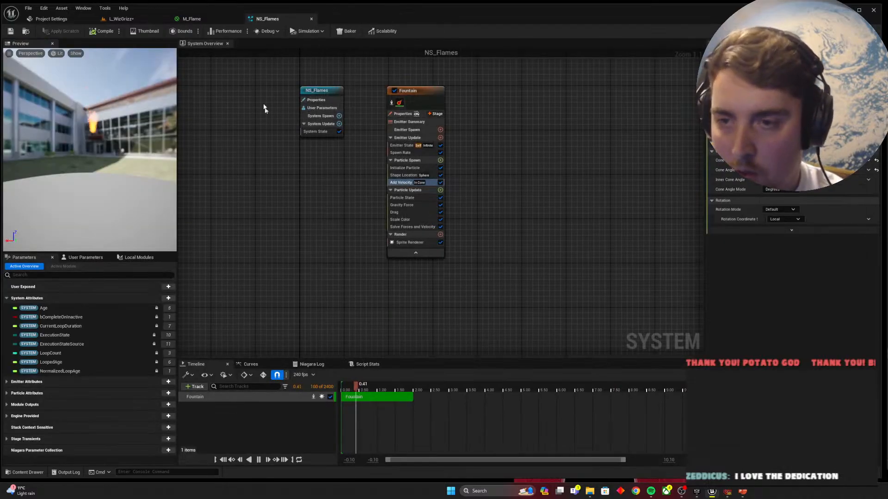
left_click(121, 19)
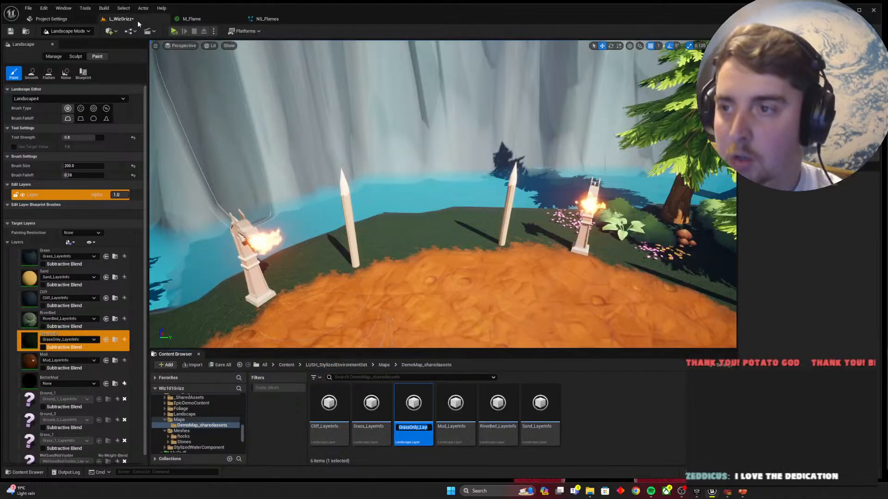
Step: Switch to Foliage mode and add SM_Grass_Generic from the LUSH_StylizedEnvironmentSet Foliage/Grass folder as a foliage type
left_click(68, 31)
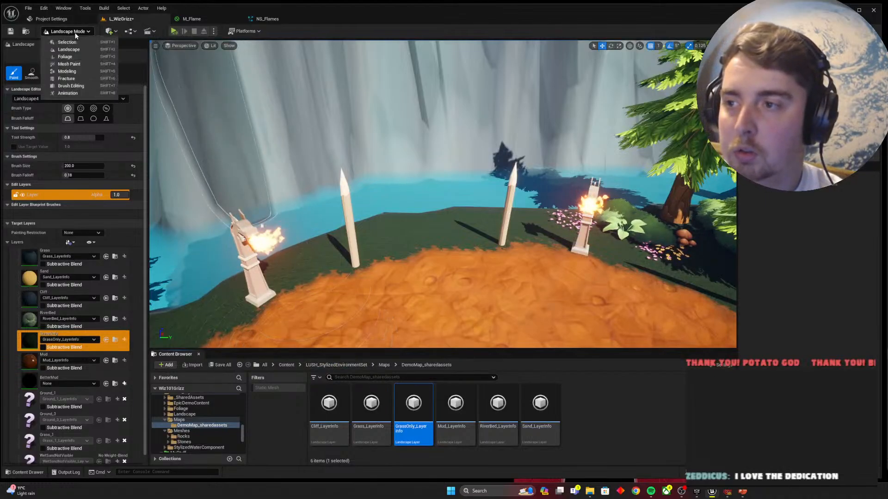
left_click(60, 53)
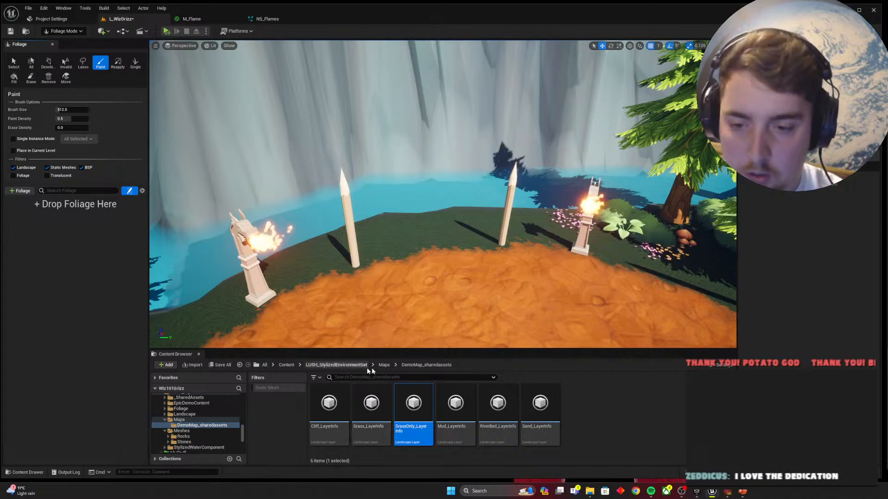
left_click(346, 365)
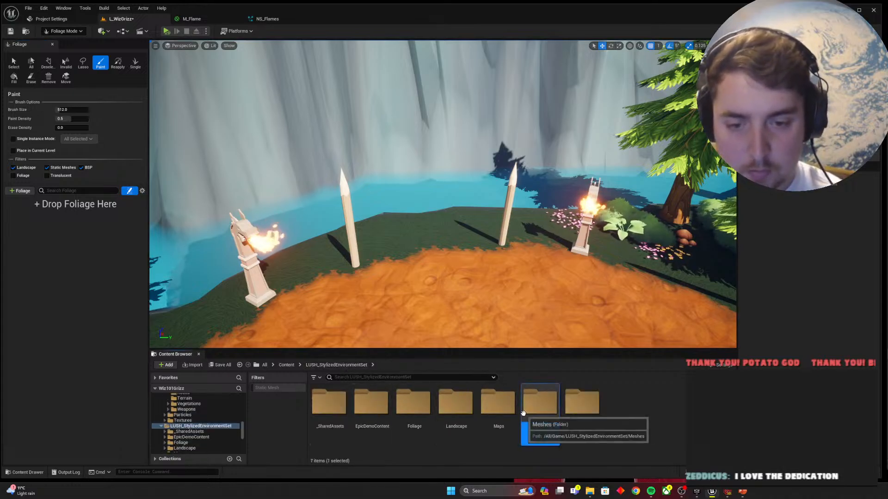
double_click(539, 406)
left_click(352, 366)
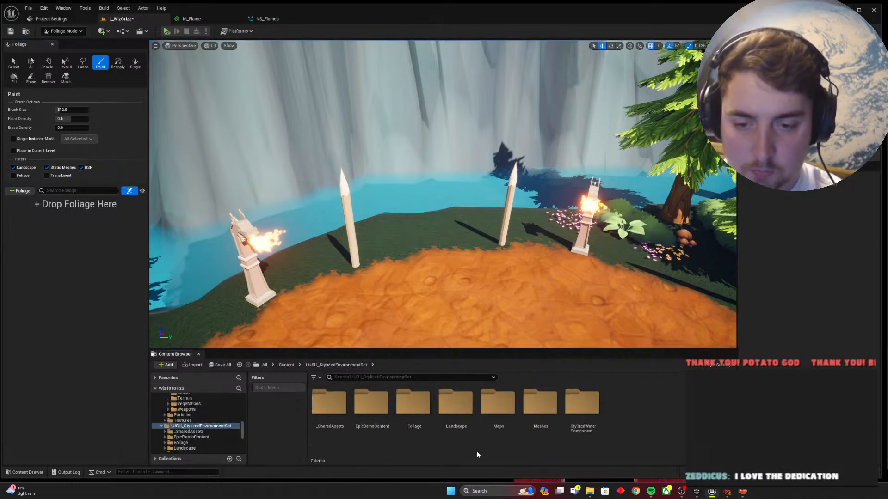
double_click(412, 414)
double_click(413, 409)
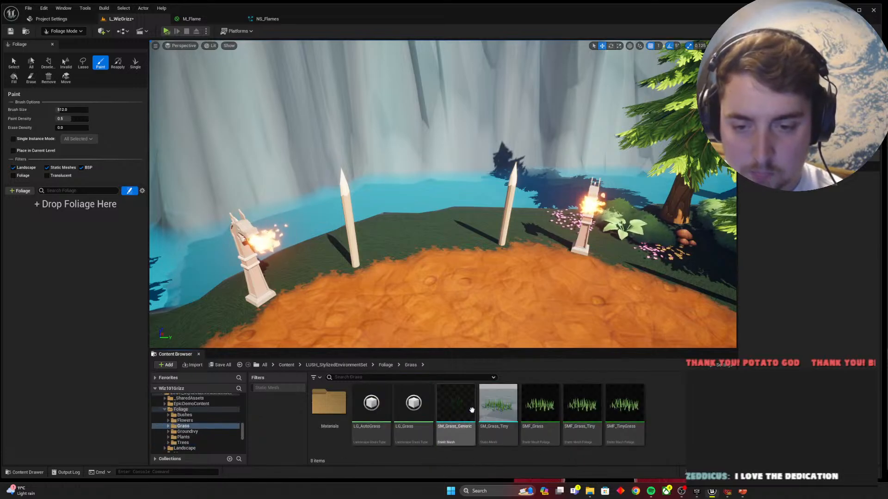
left_click_drag(472, 411, 58, 220)
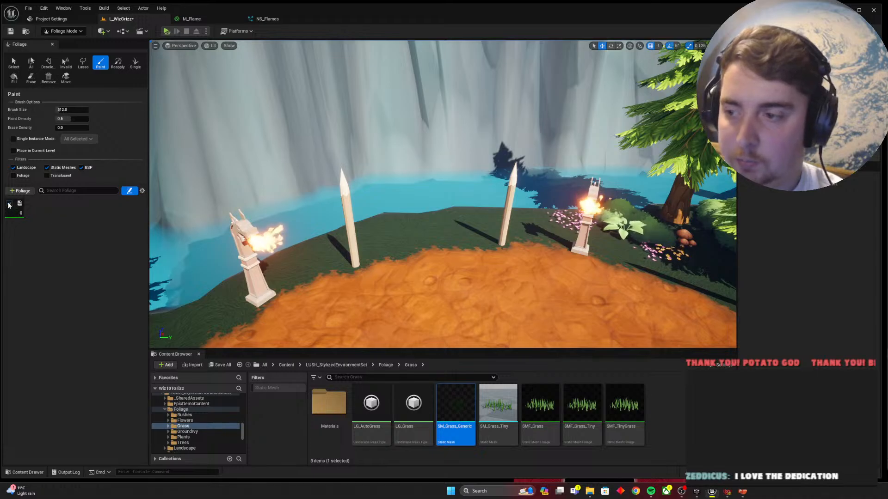
Step: Set the foliage brush size to 200 and paint density to 1.0, and paint SM_Grass_Generic on the strip between the arena and the water
left_click(17, 215)
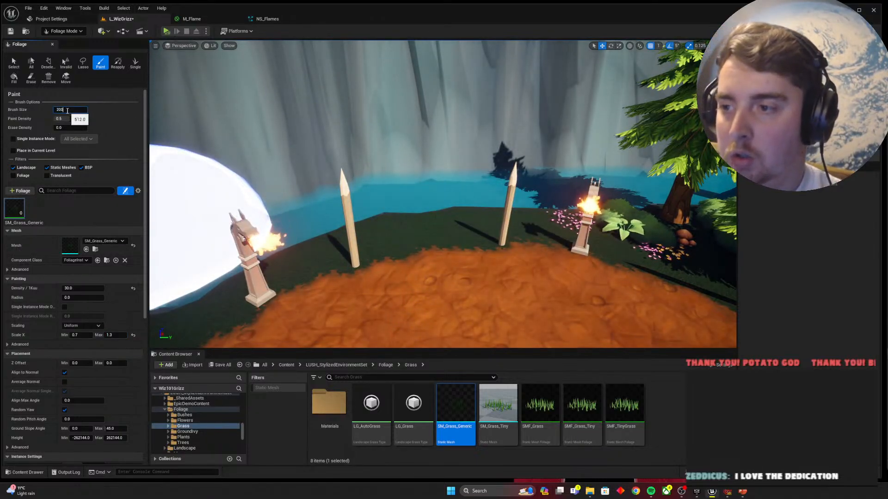
key("Return")
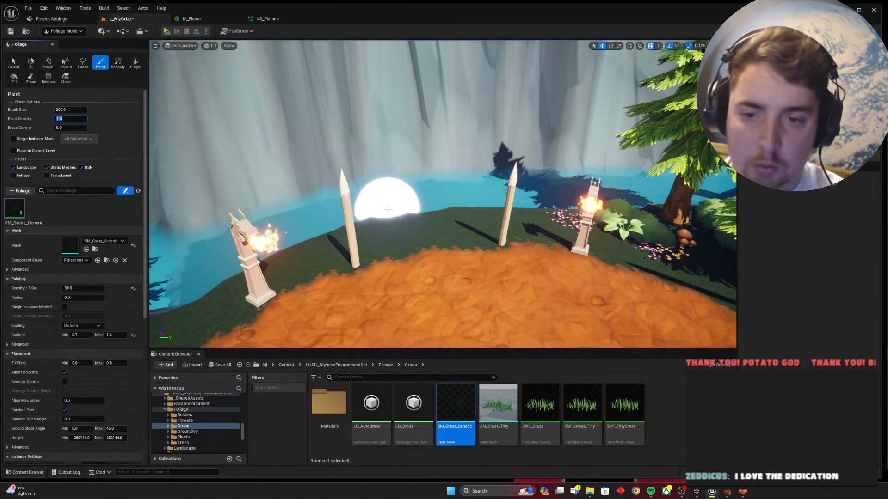
left_click(440, 226)
right_click_drag(370, 204, 371, 218)
key("w")
mouse_move(456, 257)
right_mouse_down()
mouse_move(435, 259)
mouse_move(456, 257)
right_mouse_up()
left_click(456, 257)
left_click(460, 252)
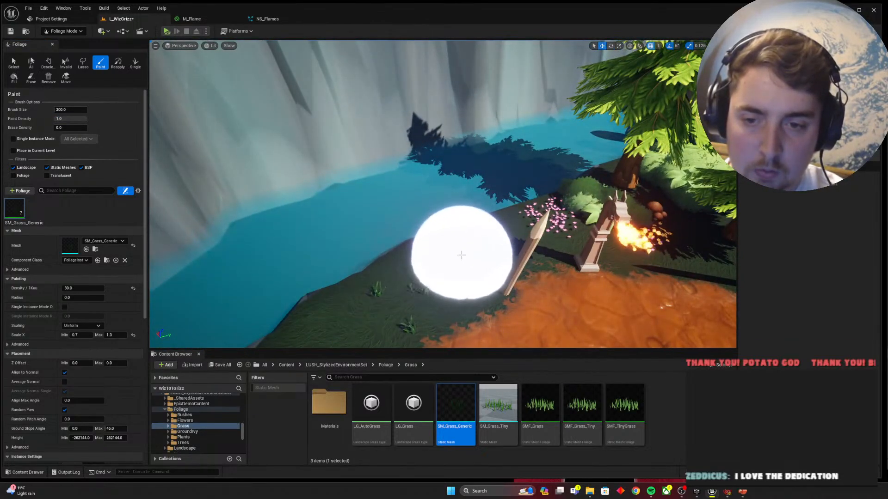
Step: Set the foliage brush size to 150 and paint grass tufts on the dark bank near the tree and dragon torch
right_click_drag(337, 257, 366, 259)
right_click_drag(463, 278, 472, 282)
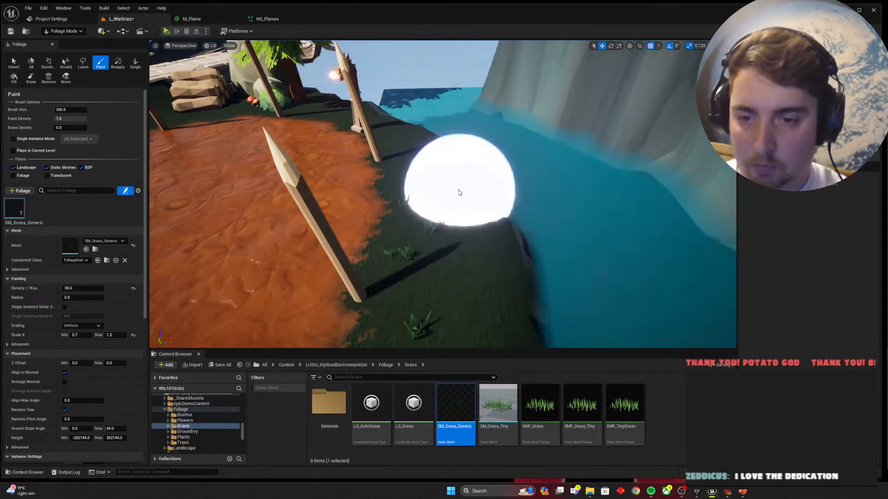
left_click(460, 193, "shift")
mouse_move(444, 192)
right_mouse_down()
mouse_move(416, 198)
mouse_move(403, 216)
right_mouse_up()
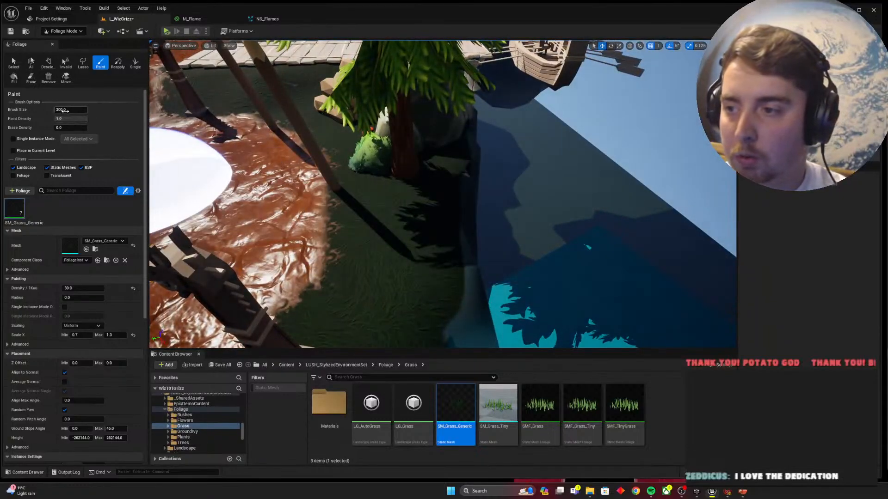
left_click(66, 111)
type("150")
key("Return")
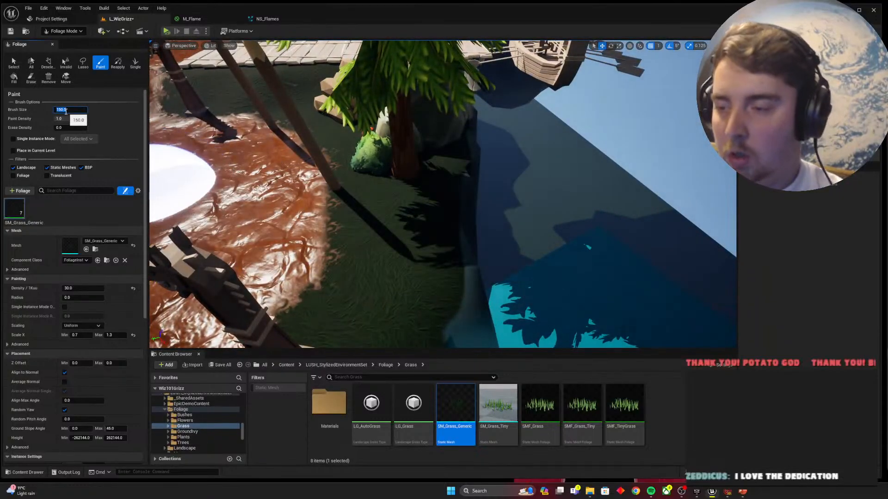
left_click(466, 271)
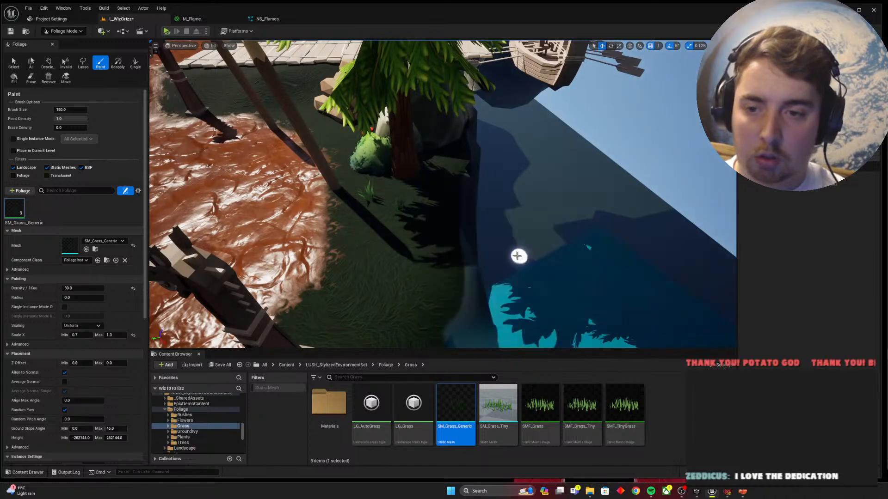
right_click_drag(519, 254, 504, 252)
left_click(350, 217)
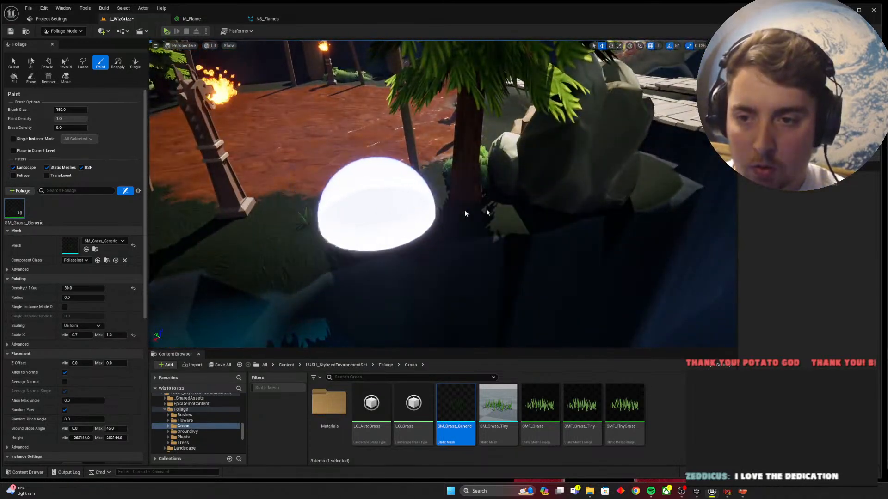
Step: Set the grass density to 50 and paint more tufts along the arena's water-side bank
mouse_move(334, 237)
right_mouse_down()
mouse_move(333, 259)
mouse_move(319, 201)
right_mouse_up()
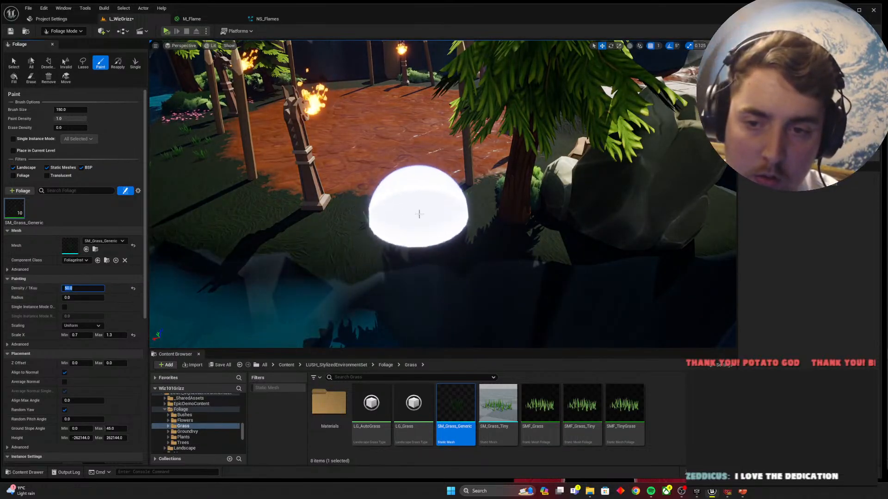
left_click(418, 214)
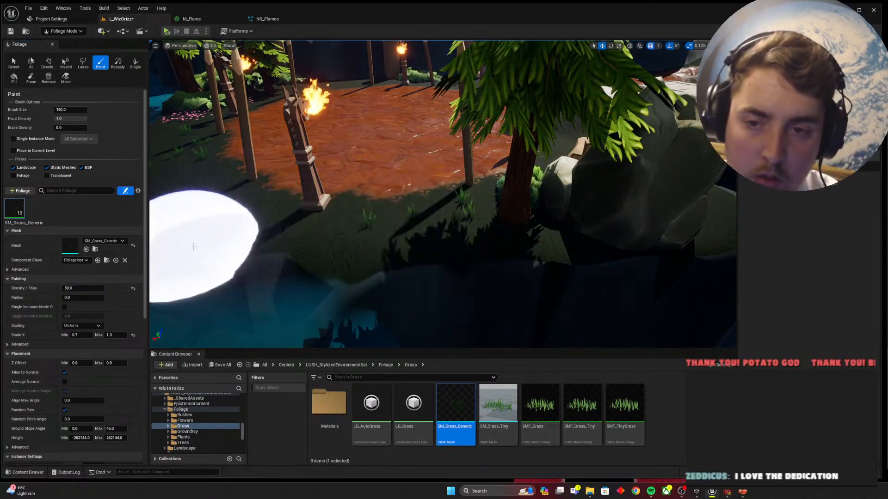
mouse_move(378, 224)
right_mouse_down()
mouse_move(347, 227)
mouse_move(378, 223)
mouse_move(370, 243)
mouse_move(391, 246)
right_mouse_up()
left_click(396, 258)
left_click(391, 245)
right_click_drag(318, 206, 407, 232)
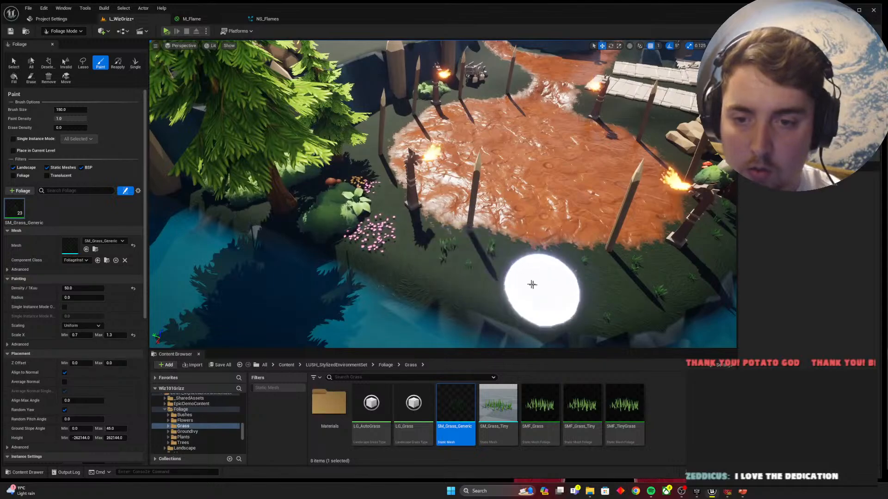
Step: Continue painting grass around the arena's edge, including the ground below the cliff behind the stakes
right_click_drag(532, 285, 594, 279)
mouse_move(500, 271)
right_mouse_down()
mouse_move(647, 261)
mouse_move(721, 273)
right_mouse_up()
key("s")
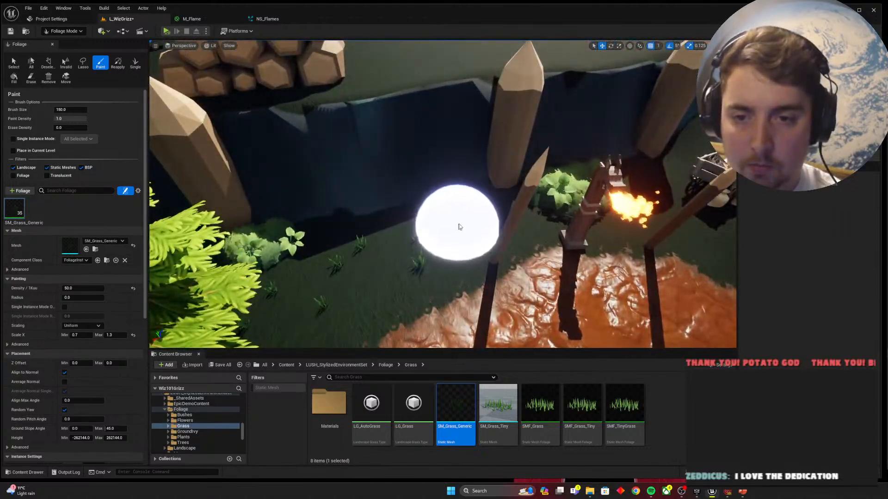
right_click_drag(371, 255, 374, 273)
mouse_move(511, 276)
right_mouse_down()
mouse_move(499, 268)
mouse_move(521, 291)
mouse_move(506, 273)
mouse_move(493, 287)
mouse_move(467, 272)
right_mouse_up()
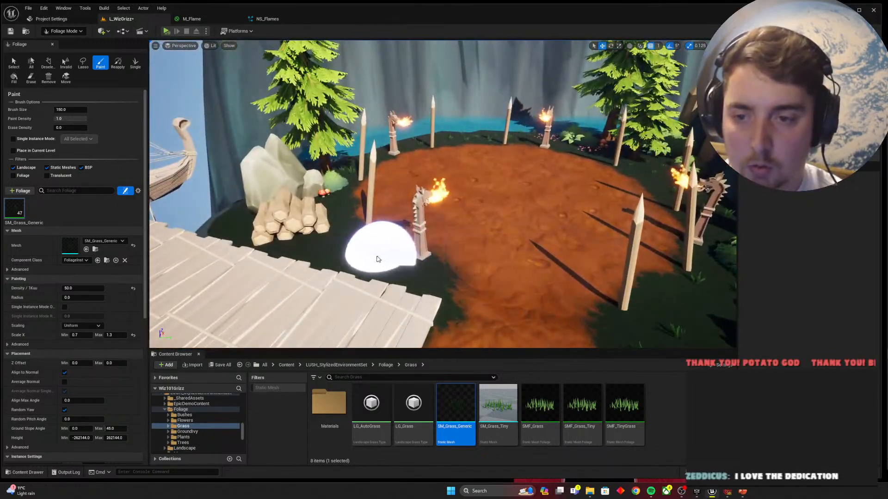
Step: Paint grass between the wooden dock and the dragon torch, erasing unwanted tufts and repainting the patch
left_click_drag(419, 269, 410, 265)
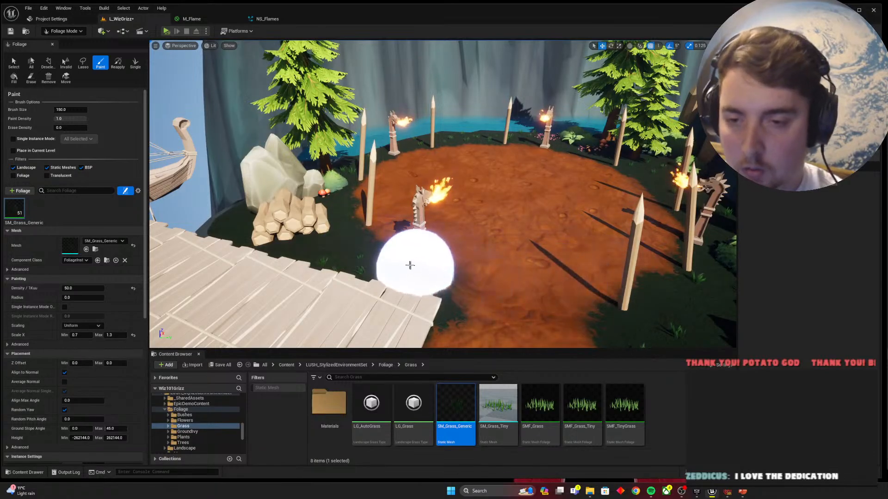
left_click(365, 254)
mouse_move(582, 262)
right_mouse_down()
mouse_move(513, 272)
mouse_move(504, 283)
right_mouse_up()
left_click(345, 279, "shift")
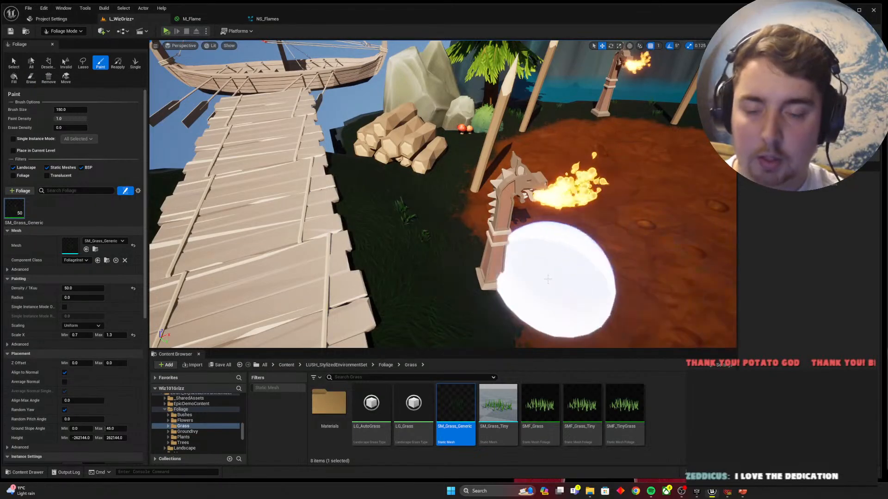
key("s")
mouse_move(561, 273)
right_mouse_down()
mouse_move(615, 262)
mouse_move(567, 296)
mouse_move(574, 303)
mouse_move(540, 280)
right_mouse_up()
key("w")
left_click(567, 270, "shift")
left_click(548, 305)
key("s")
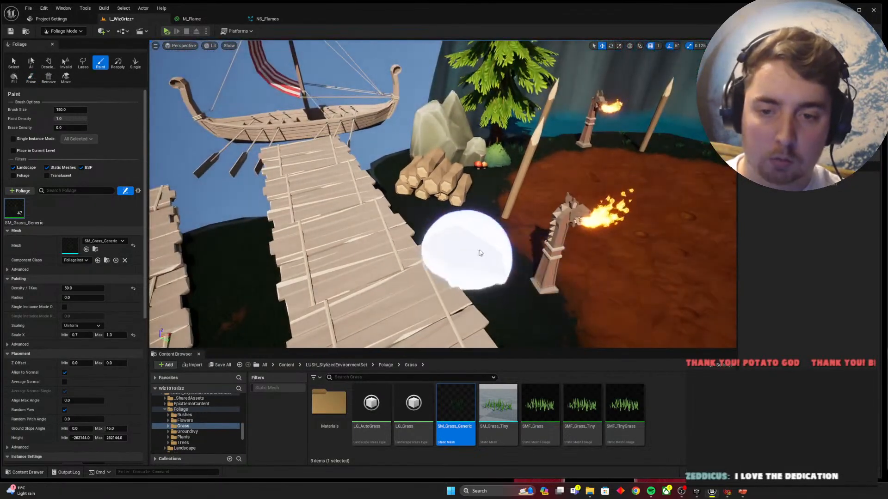
left_click(479, 250)
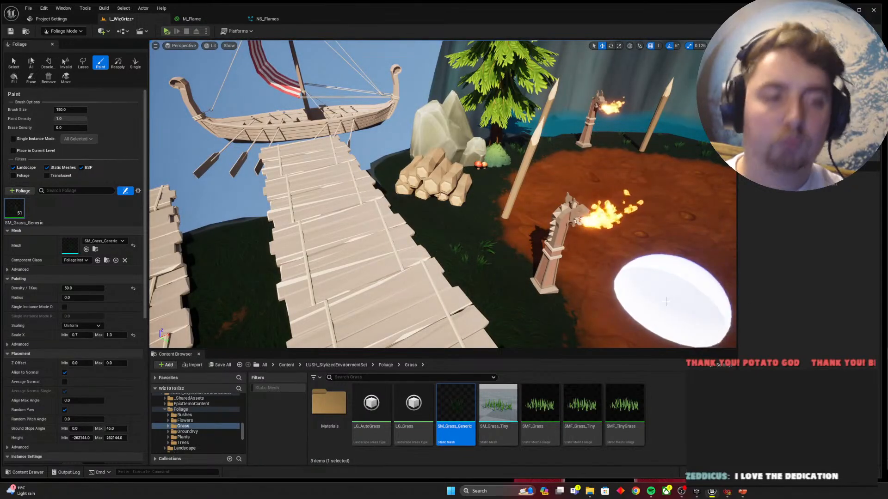
Step: Save the level with the newly painted grass
key("s")
mouse_move(666, 301)
right_mouse_down()
mouse_move(696, 287)
mouse_move(728, 288)
mouse_move(736, 270)
mouse_move(722, 300)
right_mouse_up()
key("w")
key("s")
key("shift")
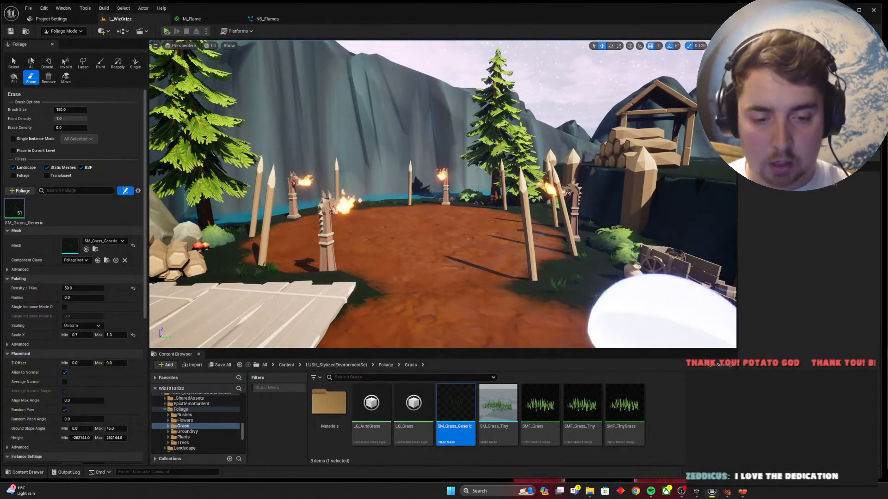
Step: Switch to Wizard101 to examine the grass edges, stakes and torches at the arena entrance, and return to the Unreal level
left_click(727, 492)
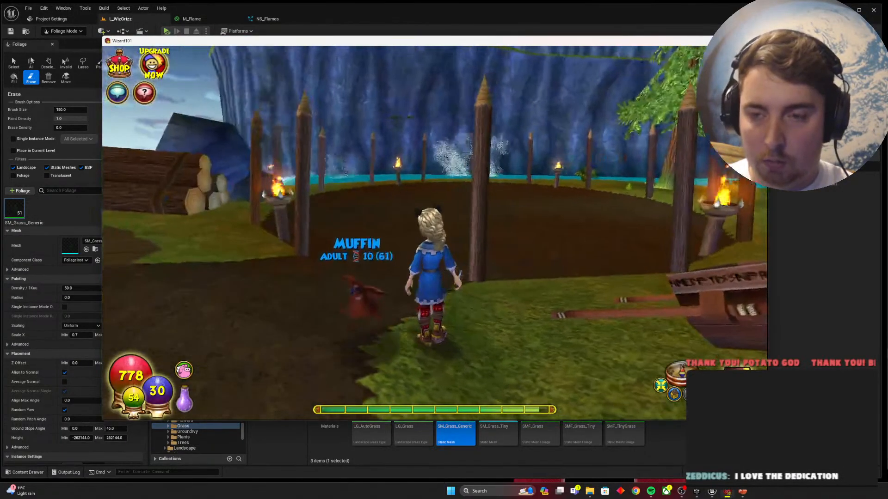
key("w")
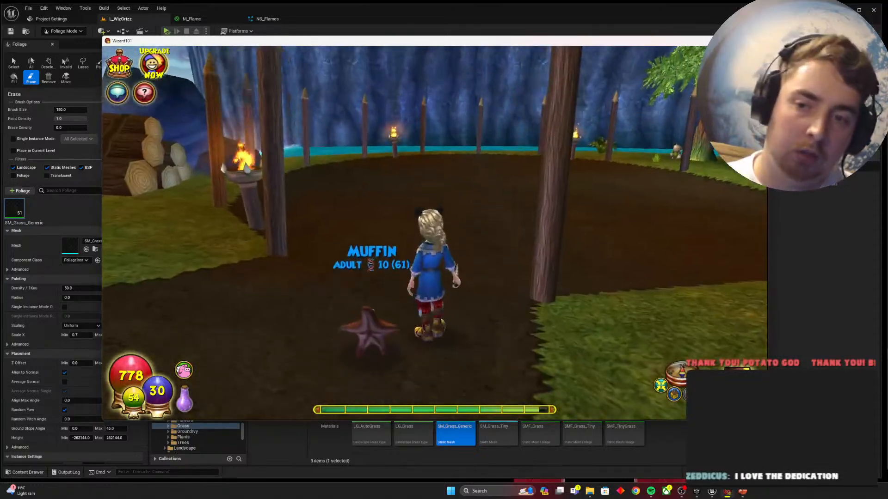
key("d")
key("d")
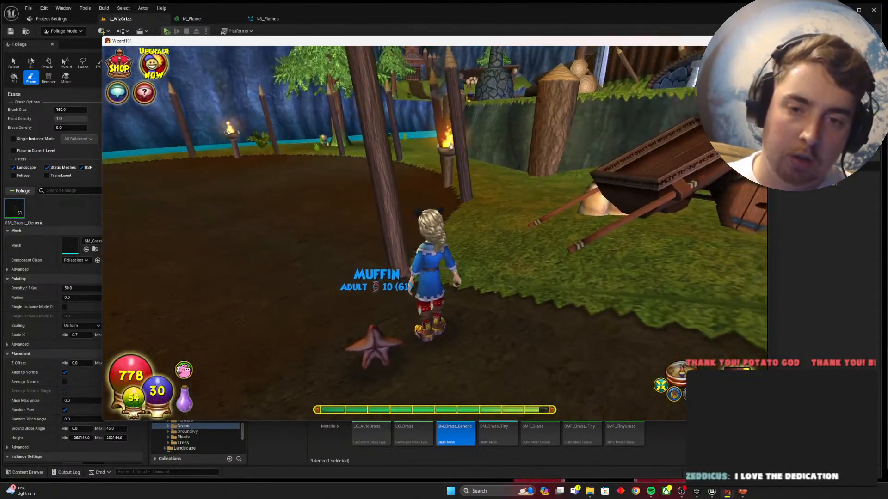
key("a")
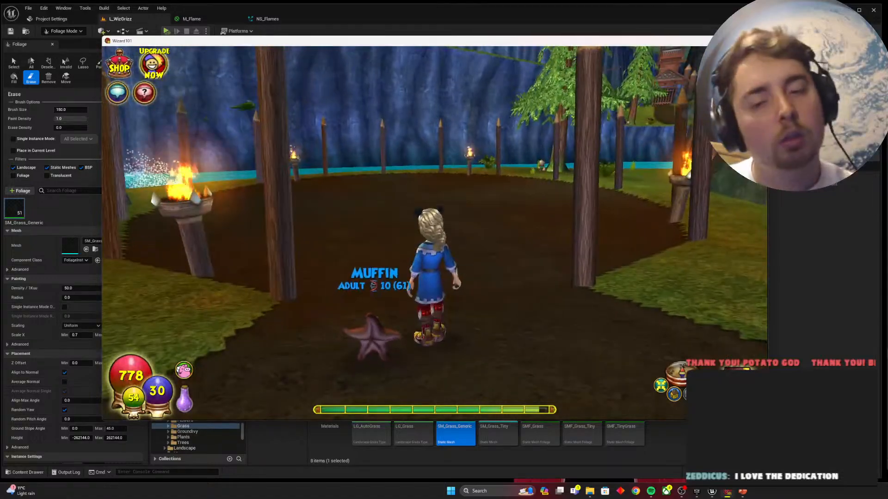
right_click_drag(443, 262, 443, 253)
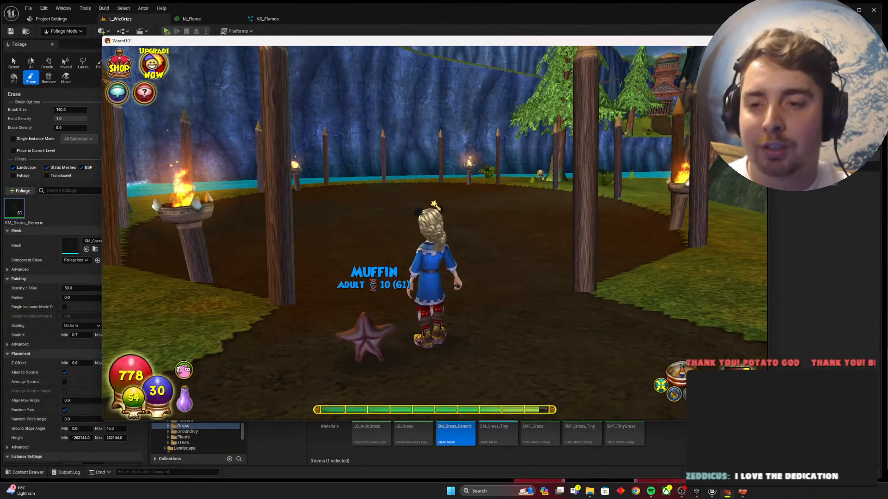
key("alt+Tab")
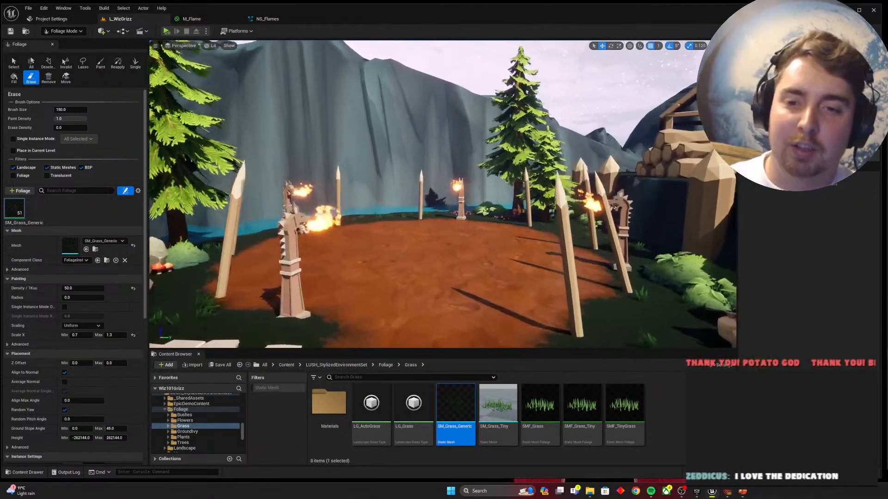
Step: Compare the level's arena entrance with the Wizard101 reference, examining the game's dirt path and surroundings from farther back
key("s")
right_click_drag(501, 228, 523, 214)
key("alt+Tab")
key("w")
key("s")
key("a")
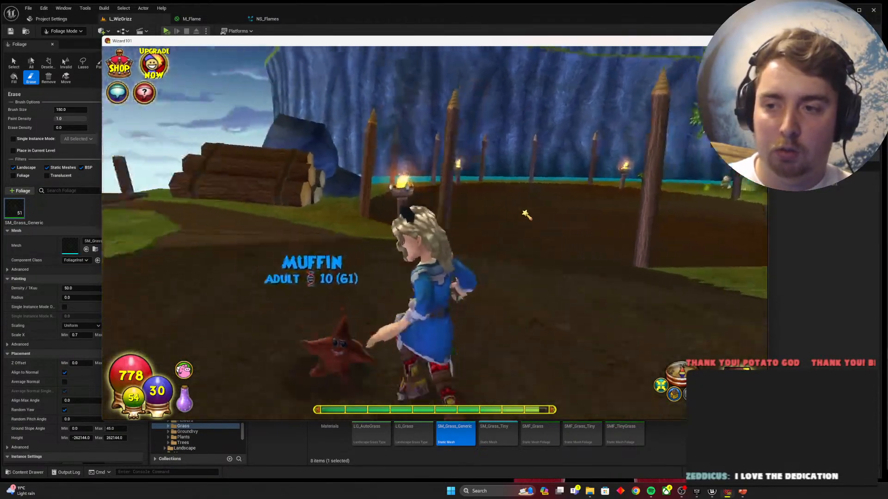
key("d")
key("d")
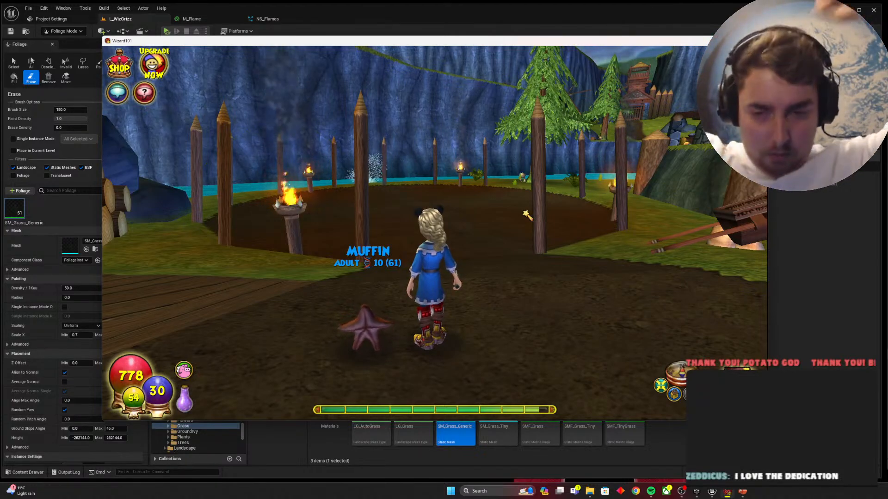
key("alt+Tab")
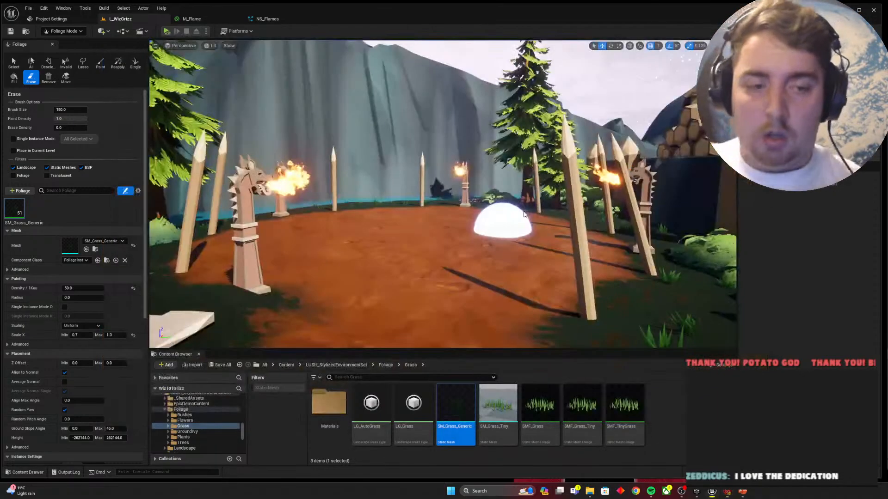
Step: Inspect the cart, large stakes and raised grassy ledge beside the arena, and switch the editor to Selection mode
key("s")
mouse_move(511, 184)
right_mouse_down()
mouse_move(523, 199)
mouse_move(536, 193)
mouse_move(520, 181)
mouse_move(446, 236)
right_mouse_up()
key("s")
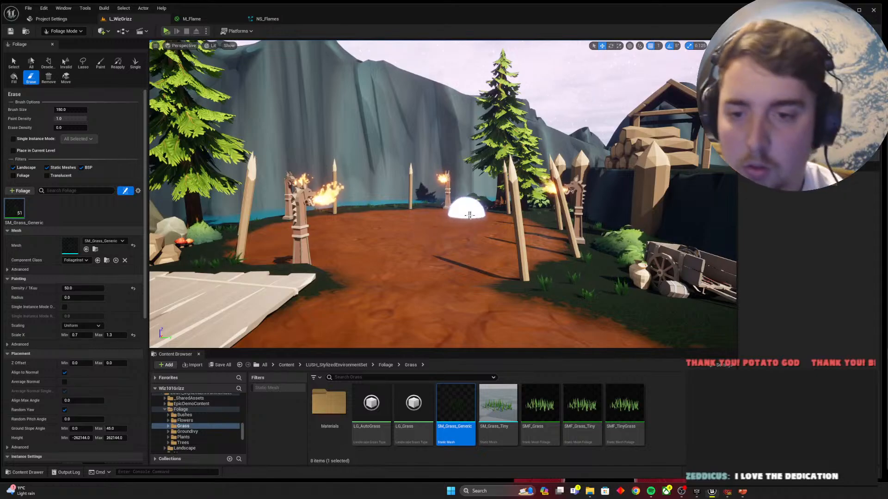
mouse_move(469, 215)
right_mouse_down()
mouse_move(440, 211)
mouse_move(527, 213)
mouse_move(506, 216)
mouse_move(476, 133)
mouse_move(533, 125)
right_mouse_up()
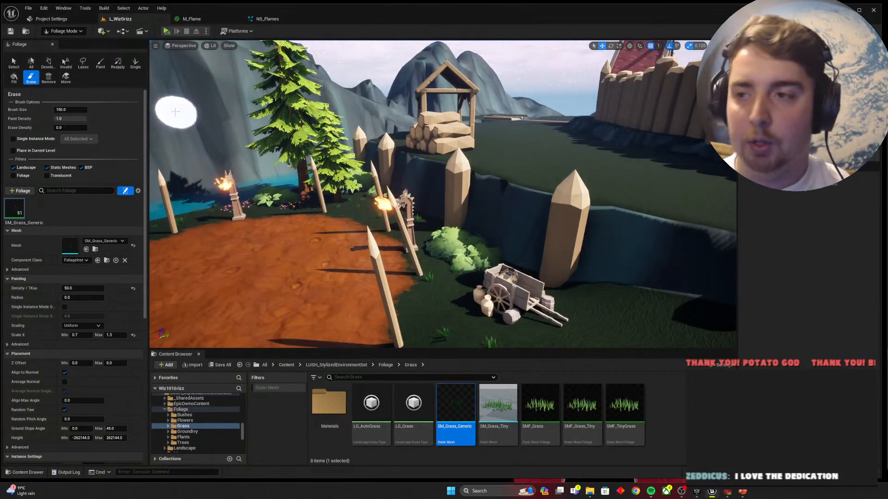
right_click_drag(527, 159, 601, 92)
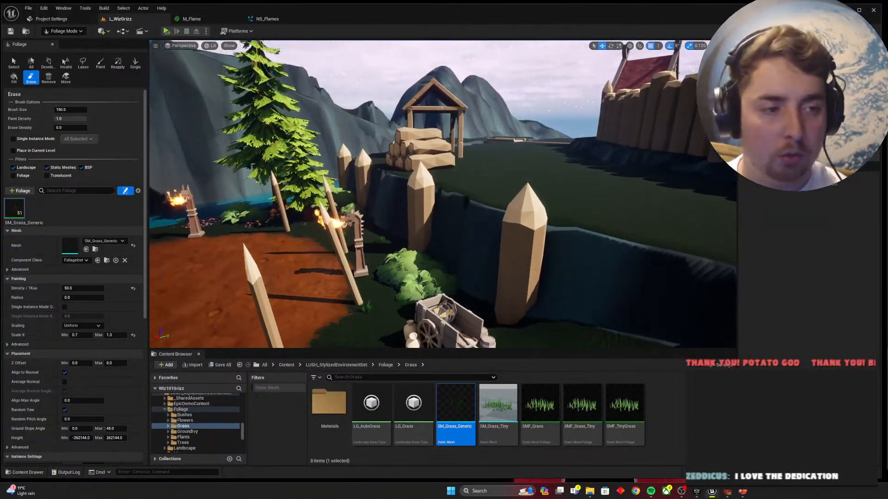
left_click(64, 31)
left_click(60, 39)
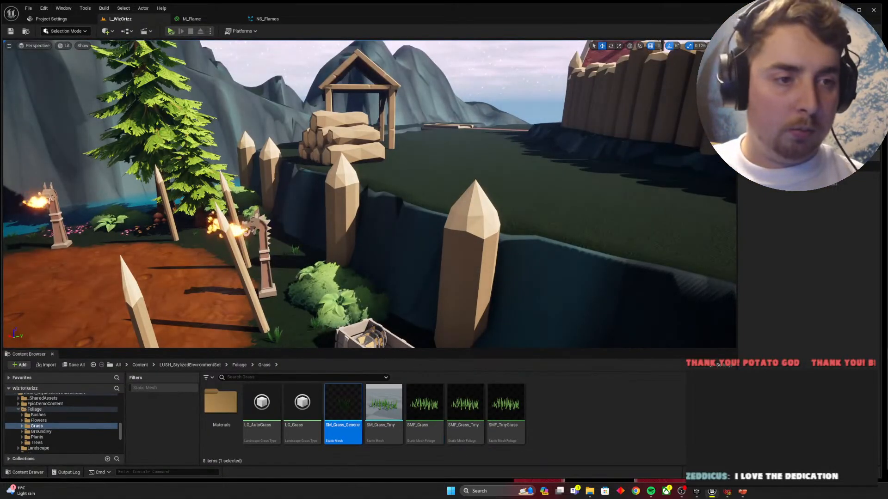